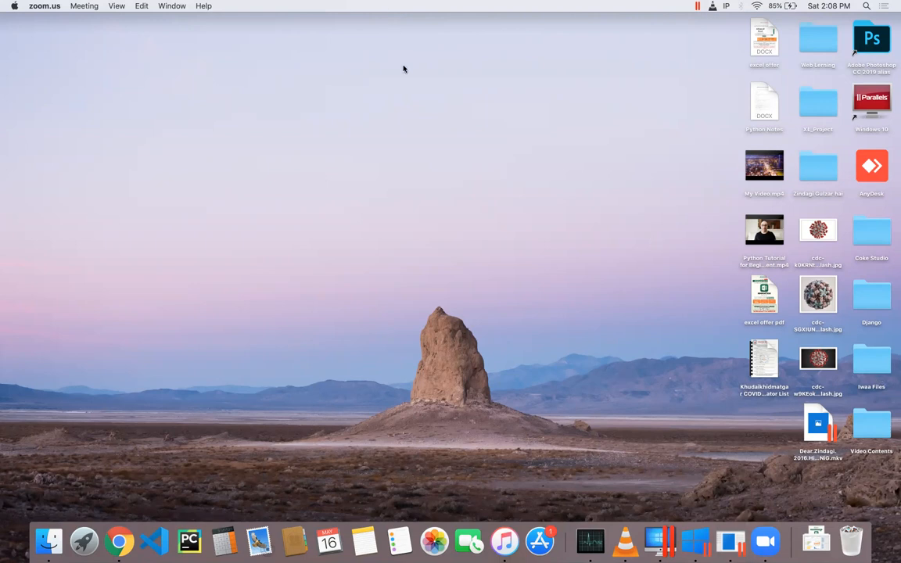
- Switch to Chrome and download the "Dashboard Practice.xlsx" attachment from the open e-mail into the Downloads folder
{"action": "left_click", "coordinate": [404, 33]}
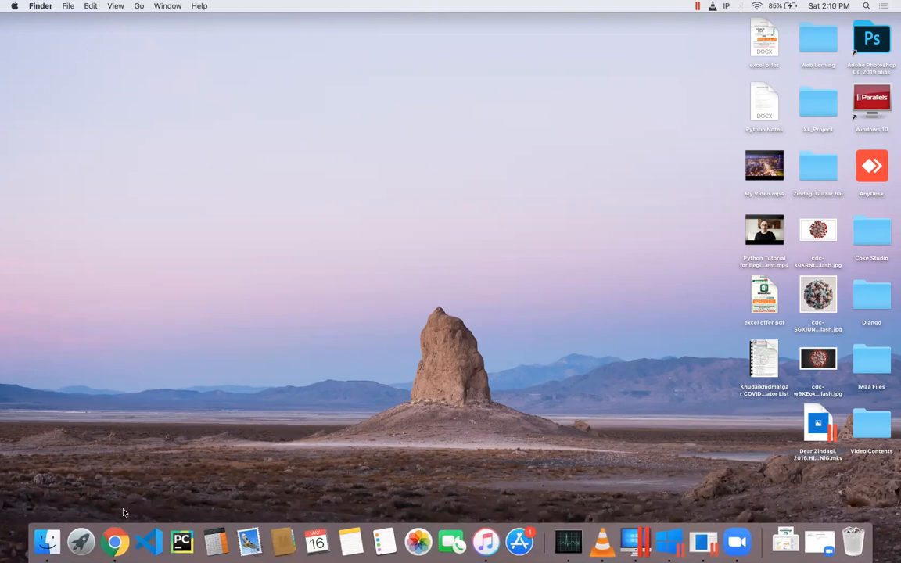
{"action": "left_click", "coordinate": [118, 535]}
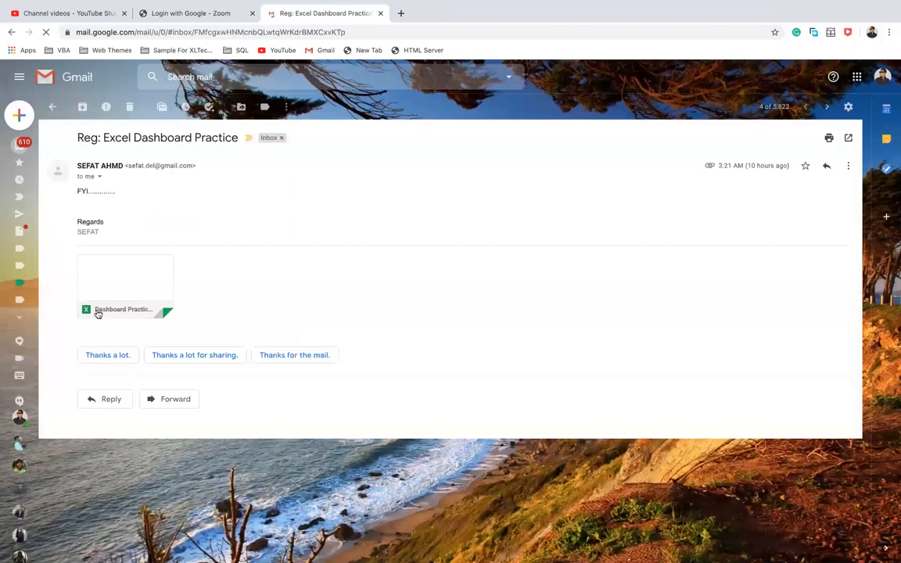
{"action": "mouse_move", "coordinate": [99, 315]}
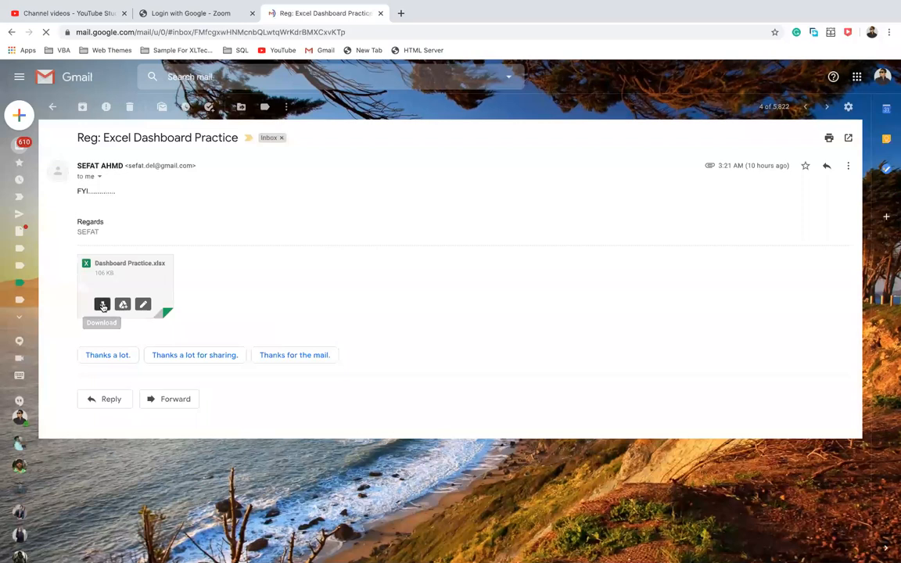
{"action": "left_click", "coordinate": [102, 305]}
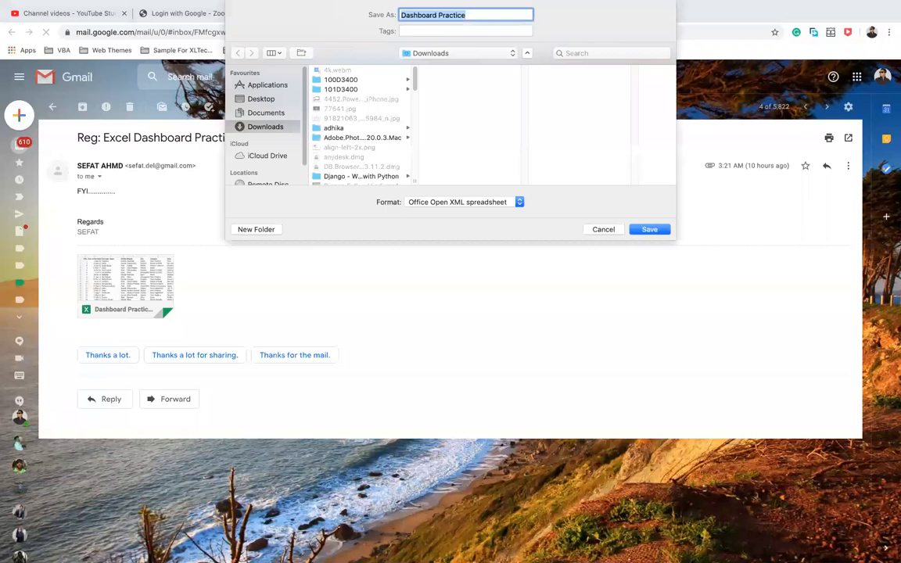
{"action": "key", "text": "Return"}
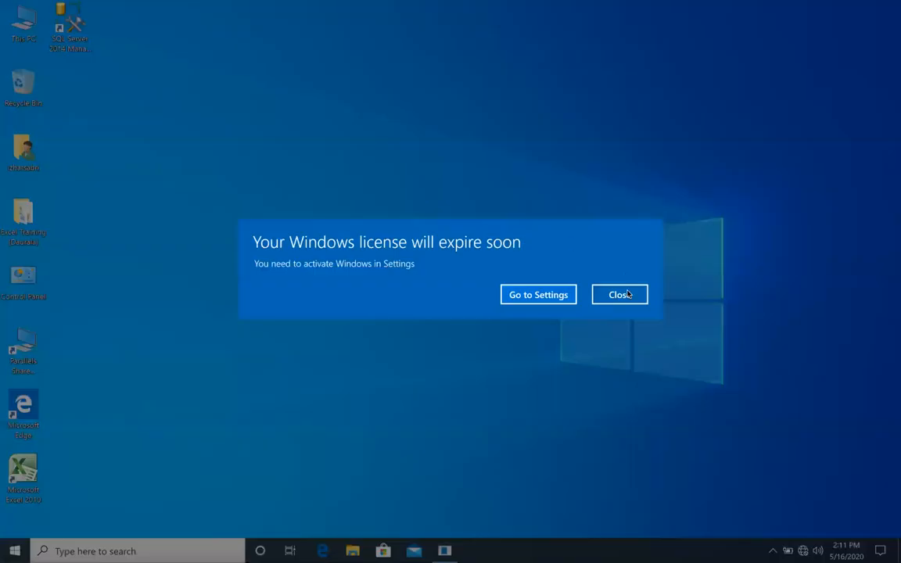
- In Windows, dismiss the licence notice, open Dashboard Practice from the Mac home drive's Downloads folder, and close the Office activation wizard
{"action": "left_click", "coordinate": [627, 294]}
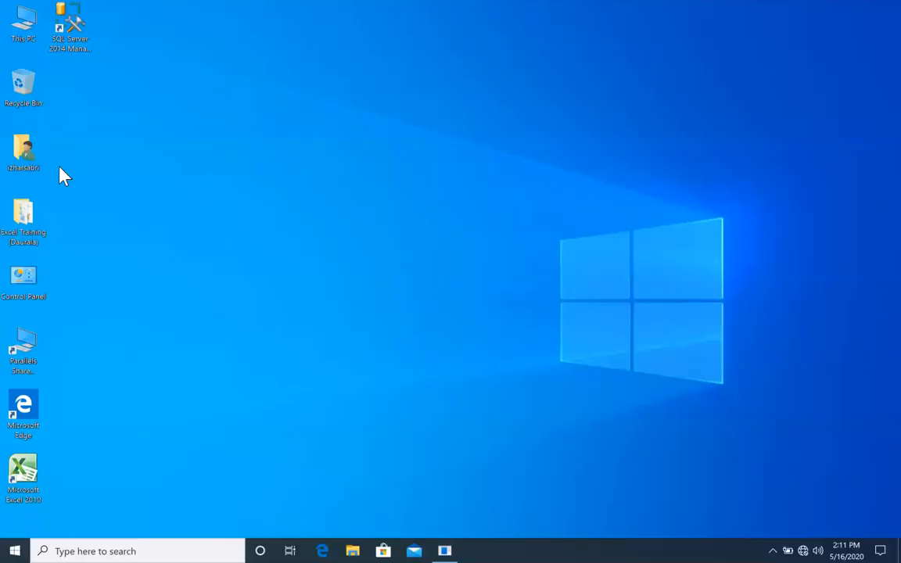
{"action": "double_click", "coordinate": [27, 46]}
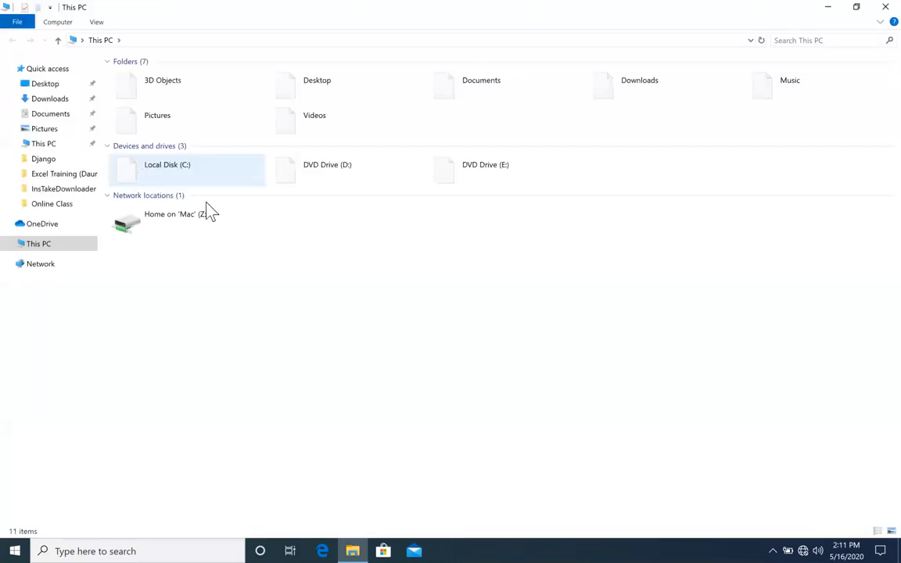
{"action": "double_click", "coordinate": [234, 227]}
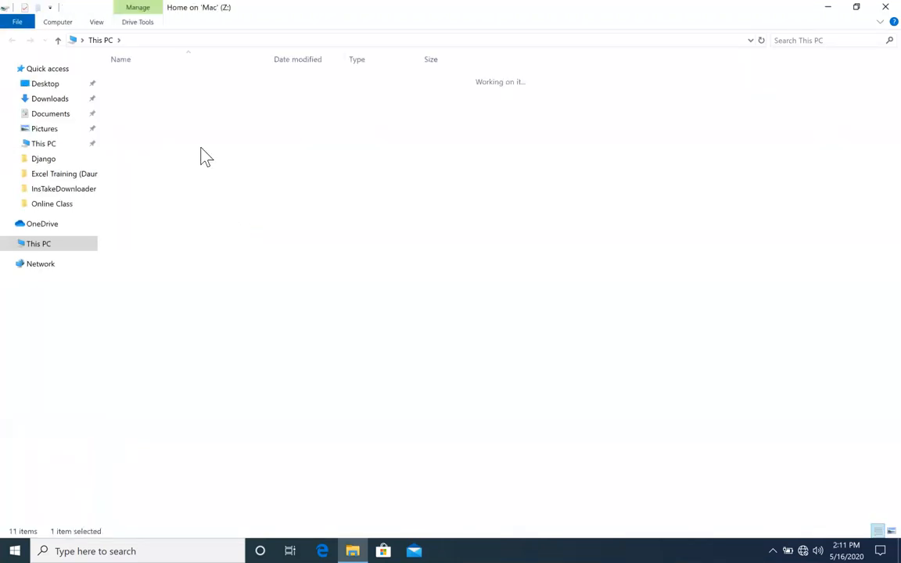
{"action": "double_click", "coordinate": [175, 147]}
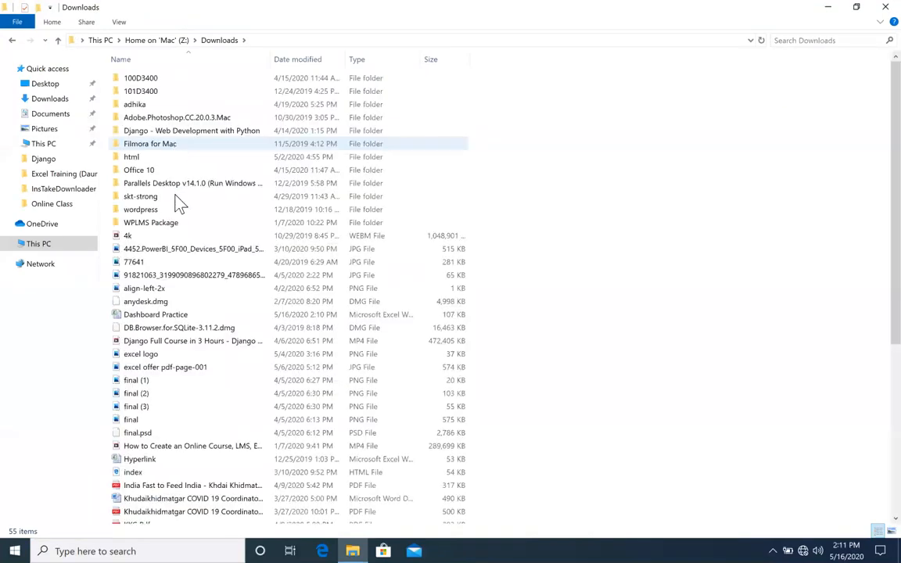
{"action": "type", "text": "da"}
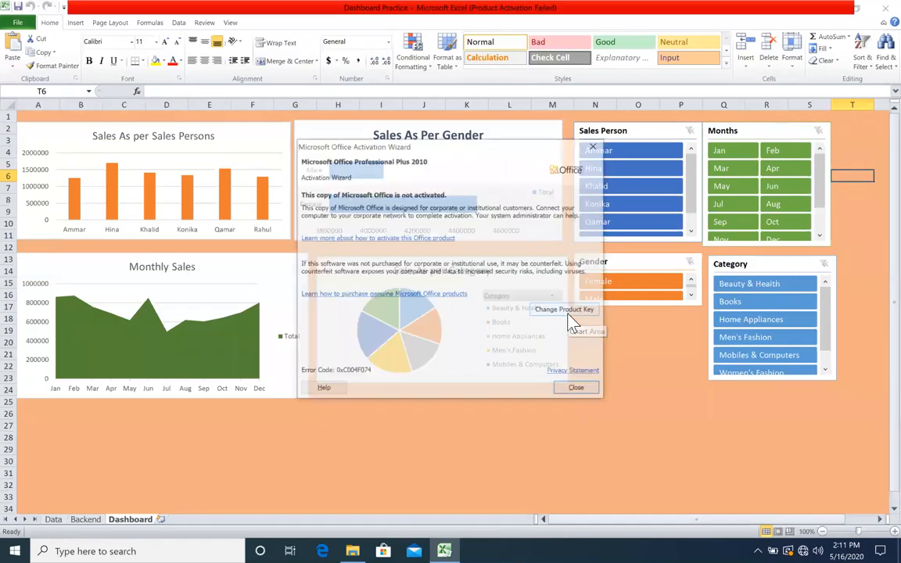
{"action": "left_click", "coordinate": [585, 388]}
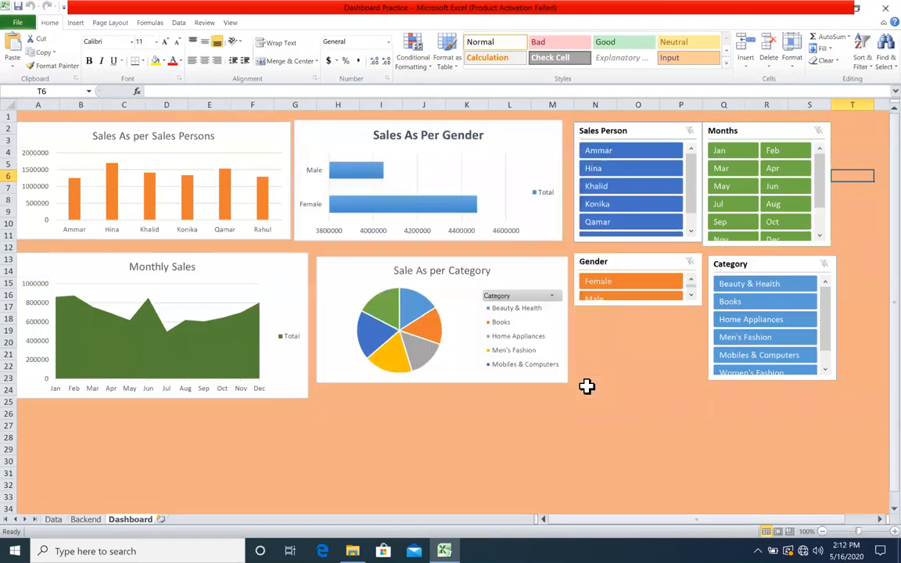
- Enlarge the Gender slicer downward so that both gender options fit, and deselect it
{"action": "left_click", "coordinate": [629, 305]}
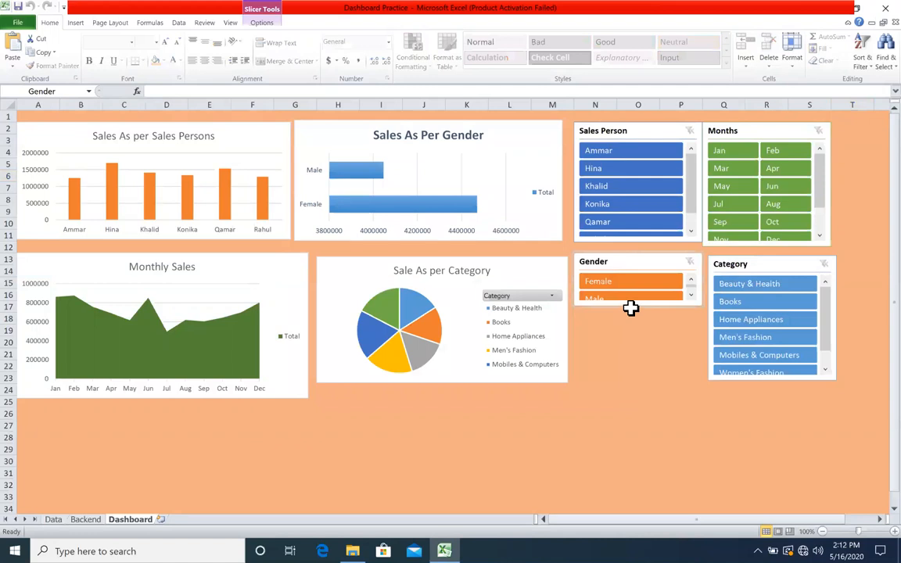
{"action": "left_click_drag", "start_coordinate": [635, 305], "coordinate": [636, 336]}
{"action": "left_click", "coordinate": [635, 364]}
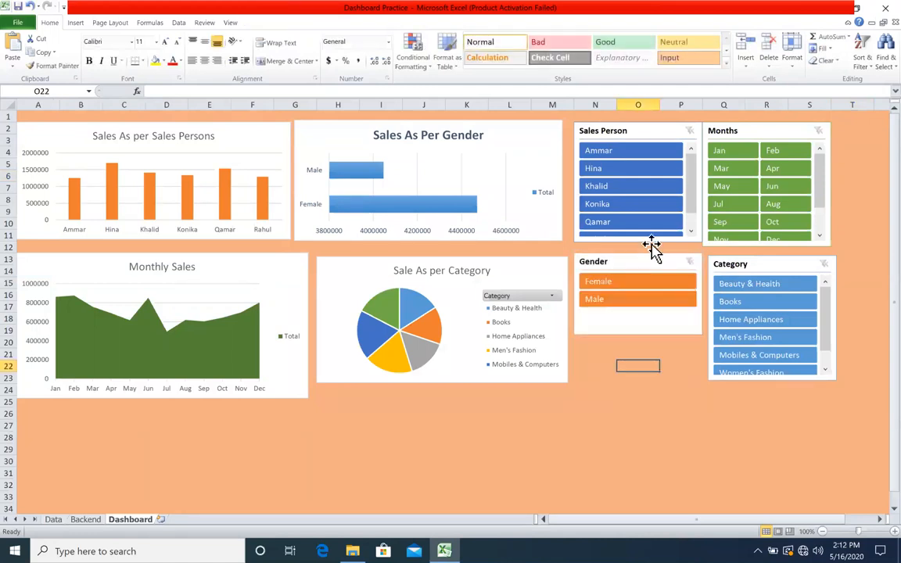
- Filter the dashboard by several individual sales persons in turn with the Sales Person slicer, and clear that filter
{"action": "left_click", "coordinate": [626, 150]}
{"action": "left_click", "coordinate": [623, 169]}
{"action": "left_click", "coordinate": [621, 189]}
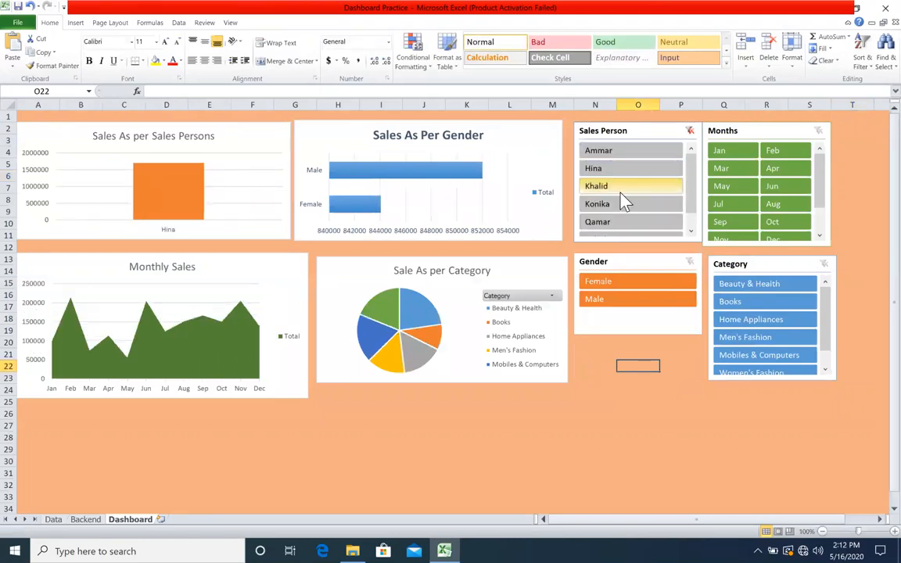
{"action": "left_click", "coordinate": [623, 219]}
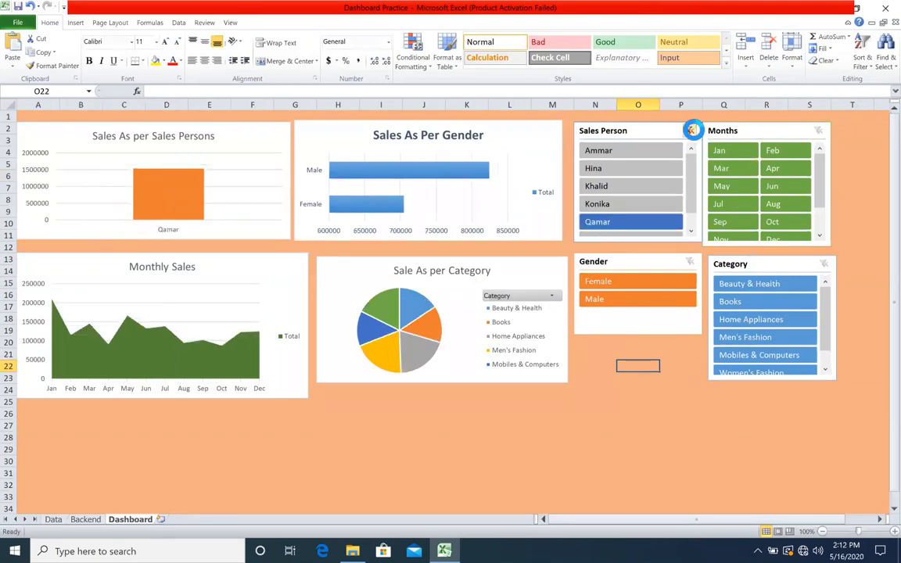
- Filter the dashboard to Sep and to Aug with the Months slicer, and clear the month filter
{"action": "left_click", "coordinate": [750, 221]}
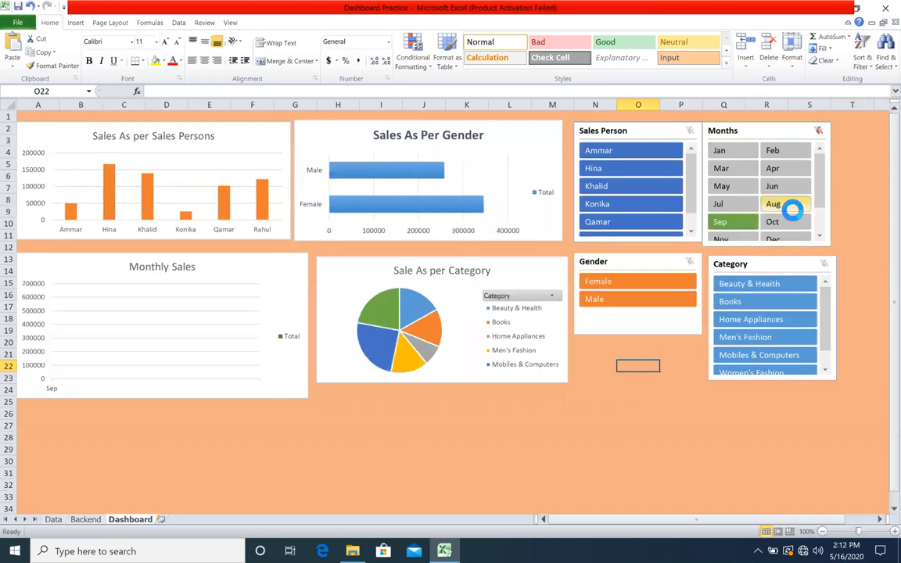
{"action": "left_click", "coordinate": [787, 203]}
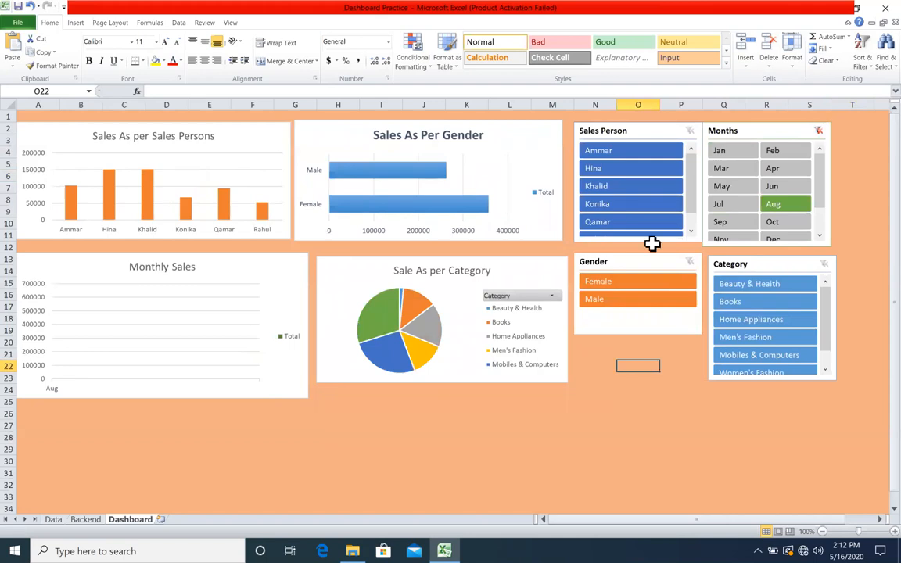
{"action": "left_click", "coordinate": [818, 131]}
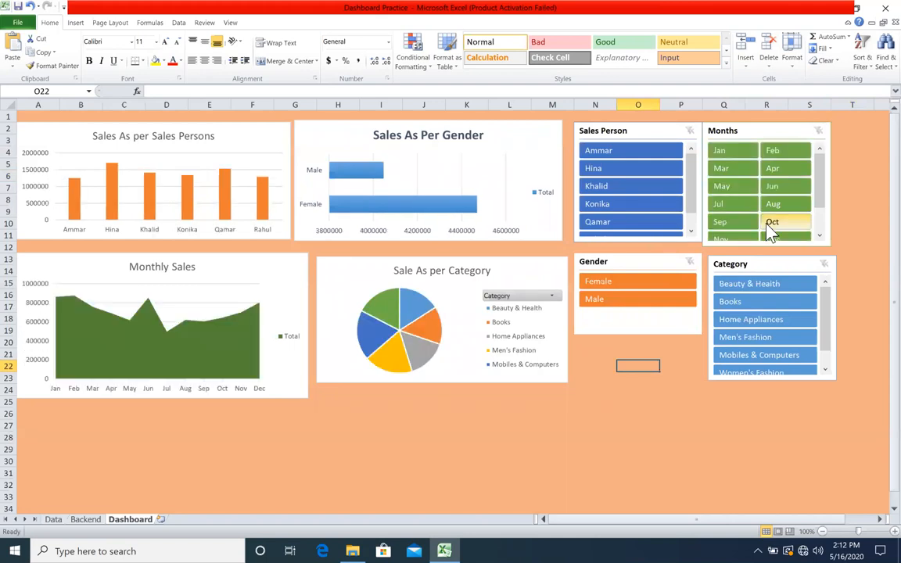
- Examine the source records on the Data sheet, and check how the Dashboard charts respond to the Jan month filter
{"action": "left_click", "coordinate": [54, 520]}
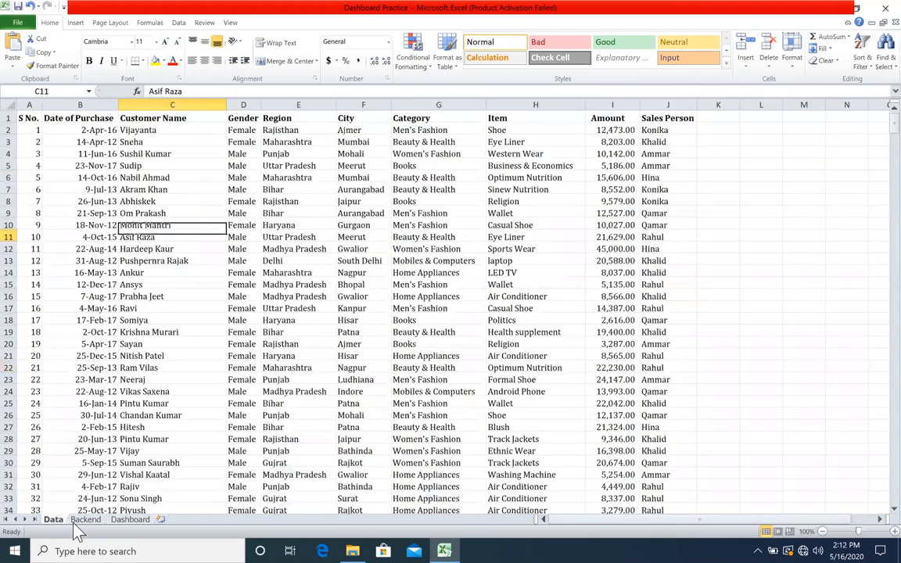
{"action": "left_click", "coordinate": [140, 522]}
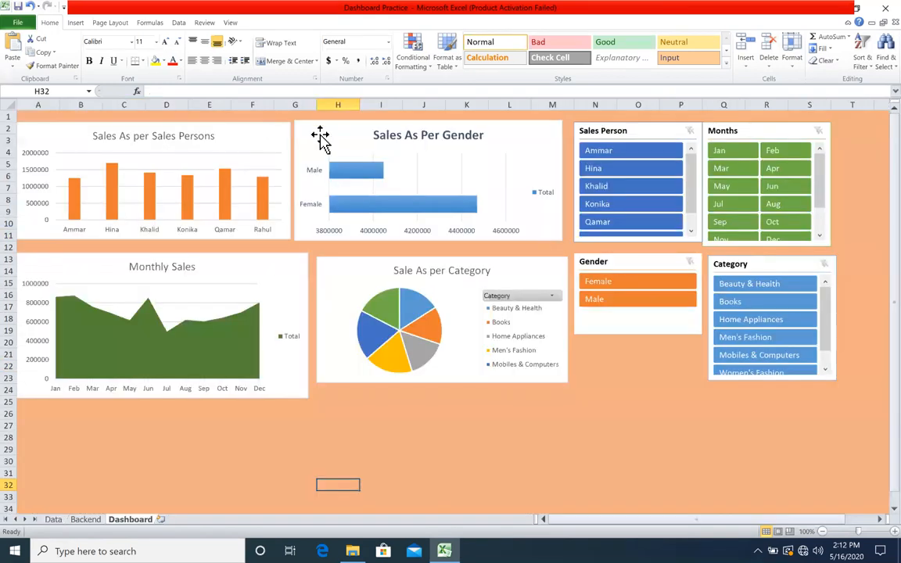
{"action": "left_click", "coordinate": [451, 141]}
{"action": "left_click", "coordinate": [749, 145]}
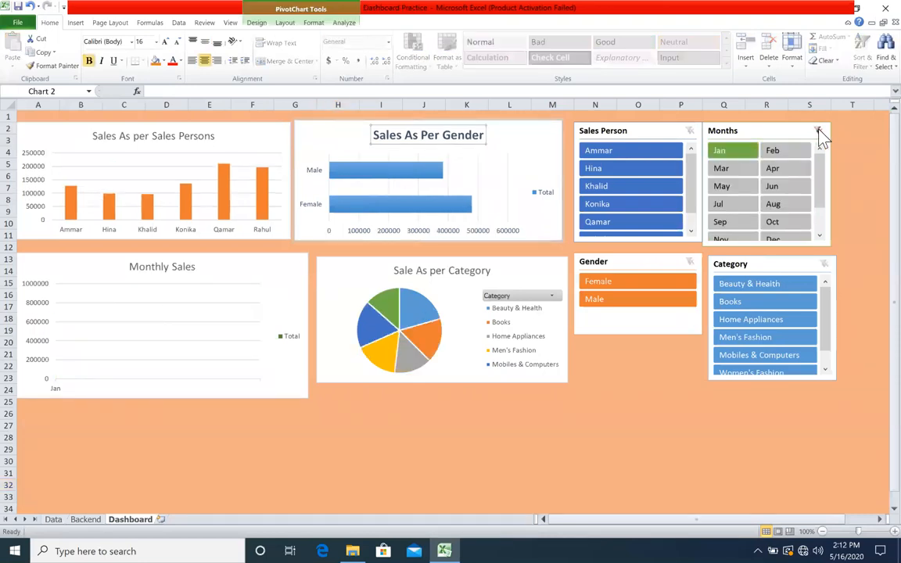
{"action": "left_click", "coordinate": [818, 129]}
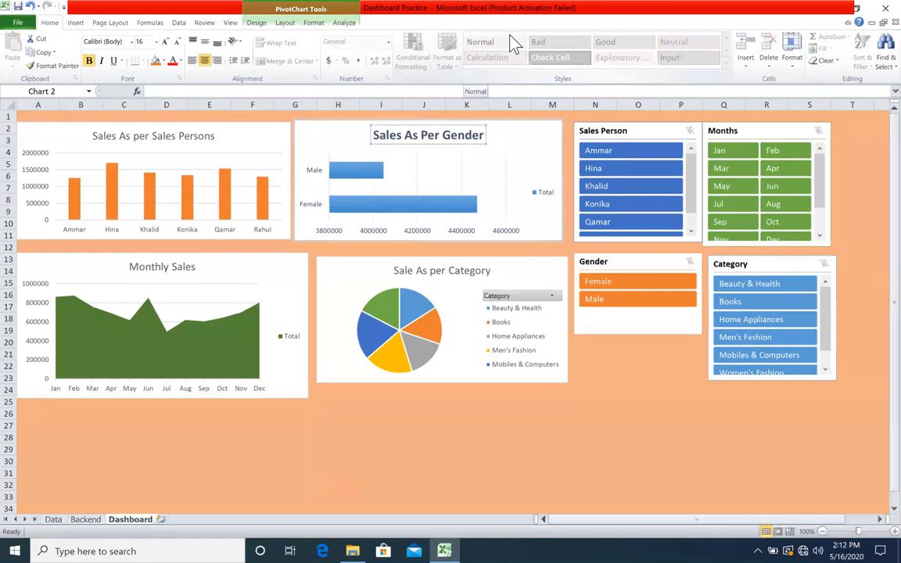
- Close the Dashboard Practice workbook without saving the changes, and start Excel with a blank workbook
{"action": "left_click", "coordinate": [871, 9]}
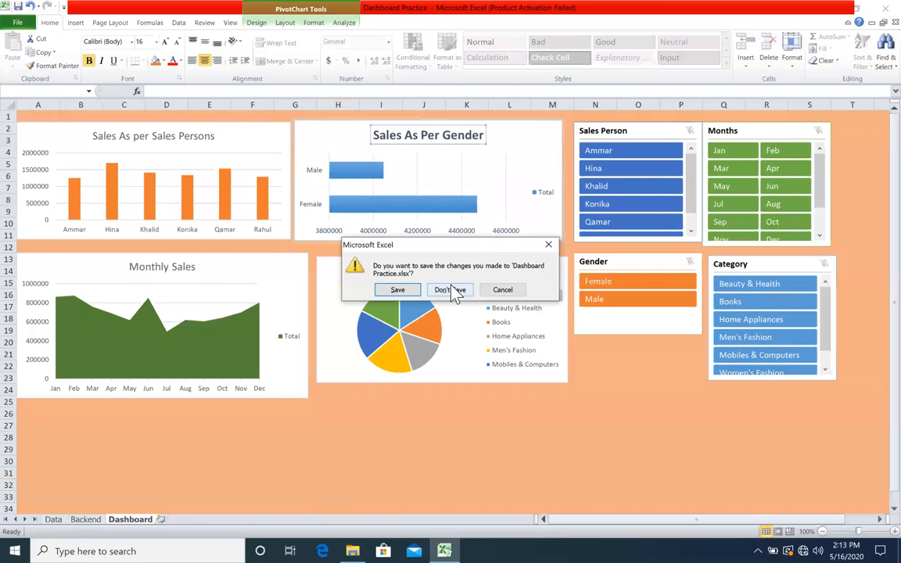
{"action": "left_click", "coordinate": [456, 291]}
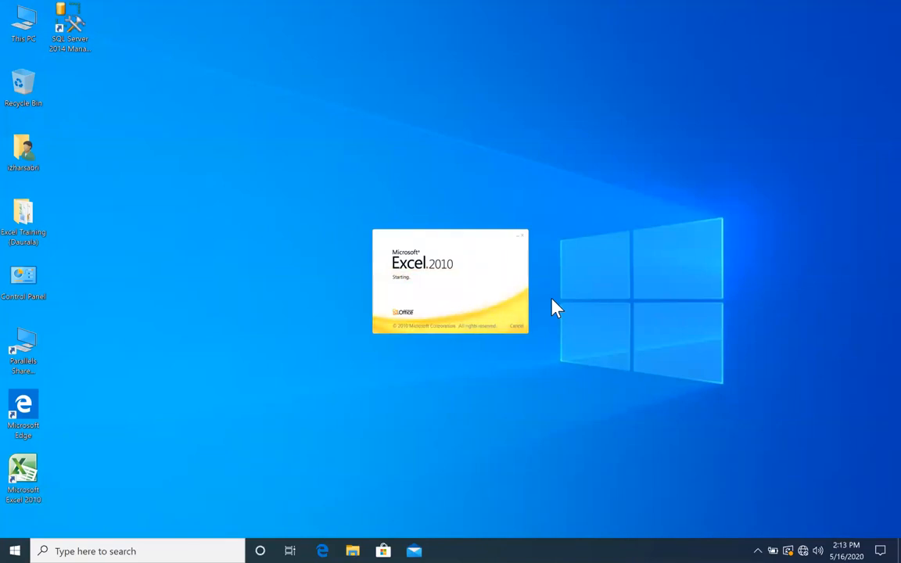
{"action": "key", "text": "ctrl+Left"}
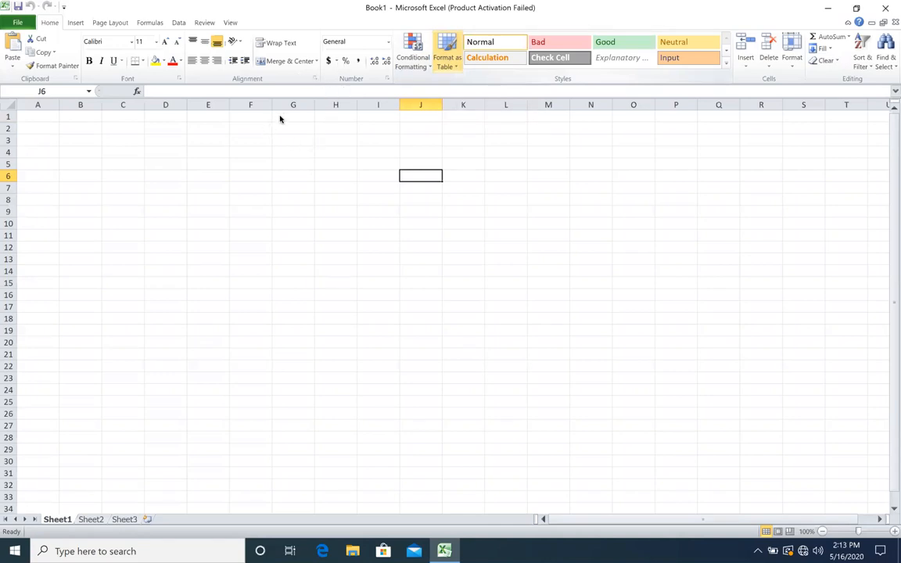
- Look at the PivotTable insertion options, and close the Office activation wizard
{"action": "left_click", "coordinate": [75, 23]}
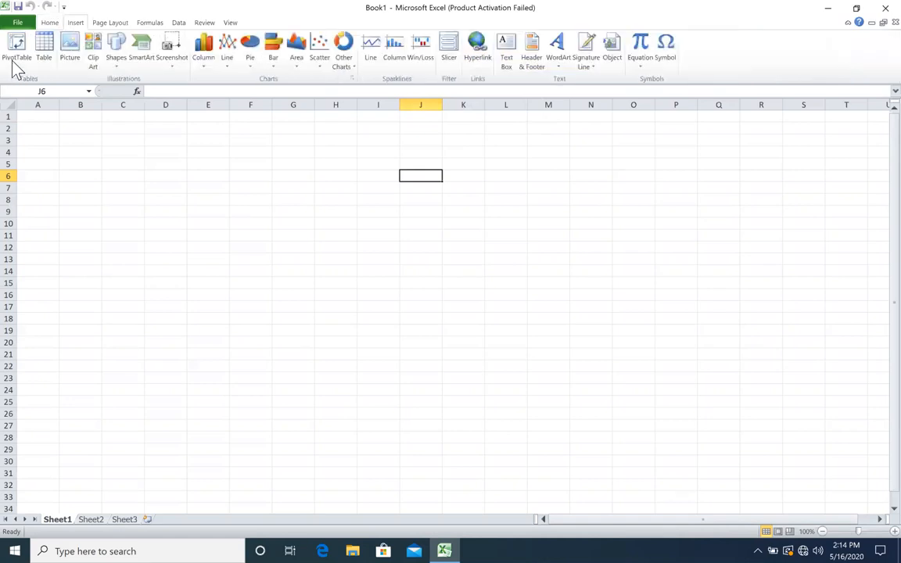
{"action": "left_click", "coordinate": [13, 66]}
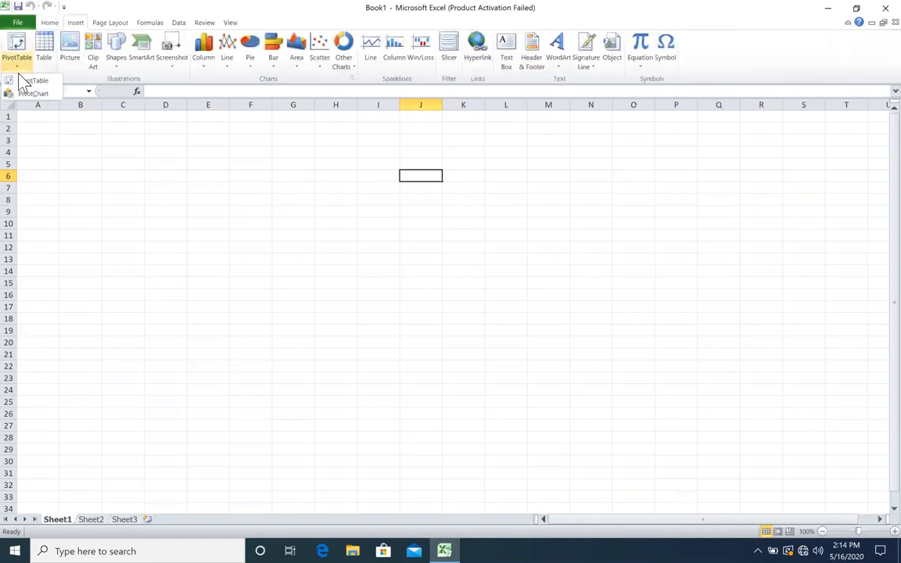
{"action": "key", "text": "Escape"}
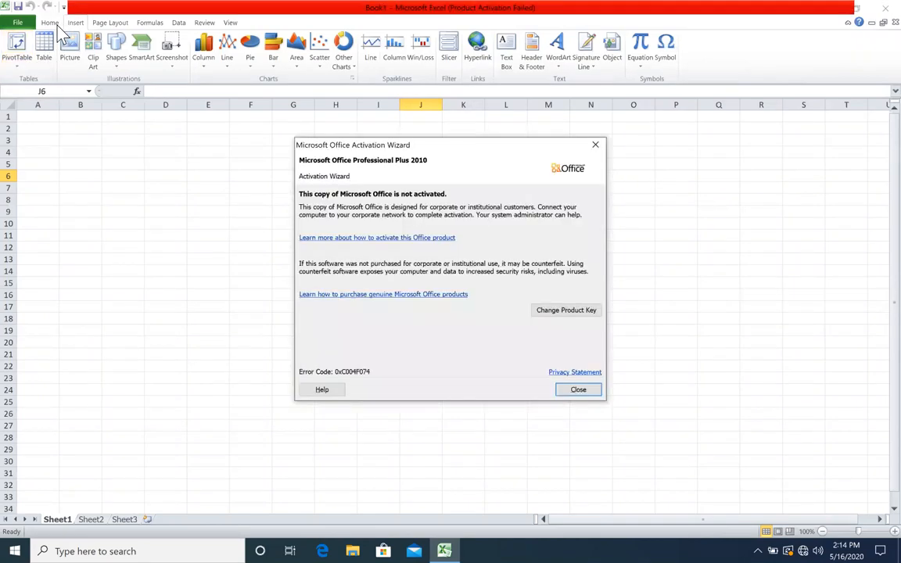
{"action": "left_click", "coordinate": [571, 389]}
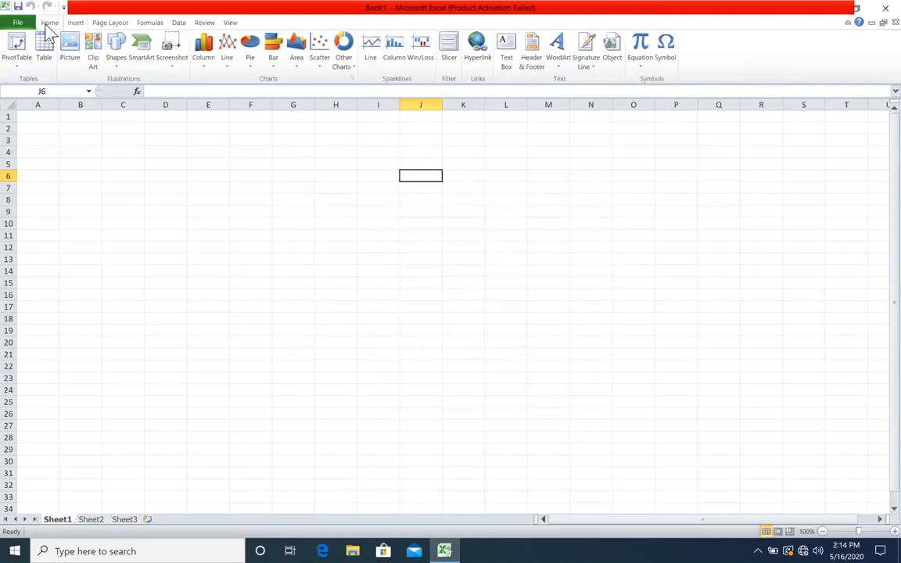
- Look at the Conditional Formatting command and the Format as Table style gallery without applying anything
{"action": "left_click", "coordinate": [49, 22]}
{"action": "left_click", "coordinate": [419, 61]}
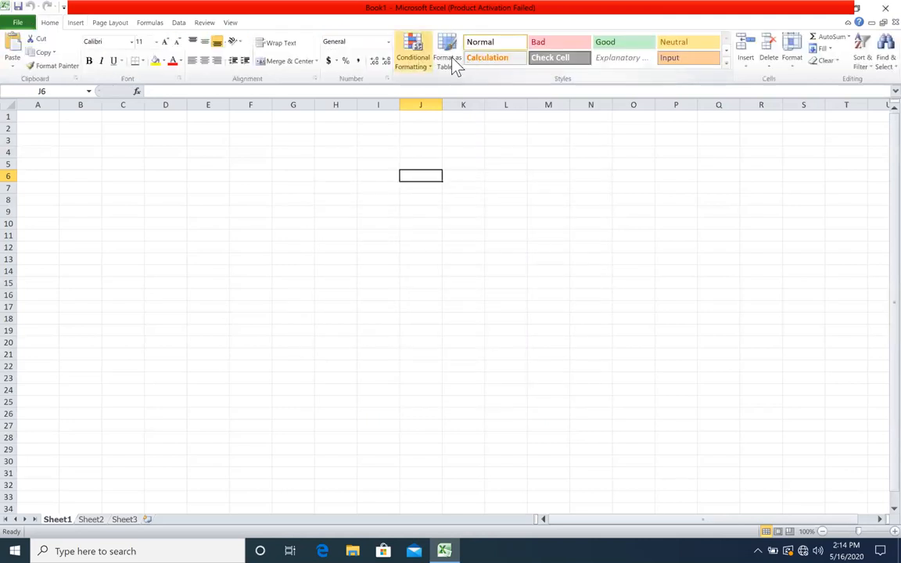
{"action": "left_click", "coordinate": [452, 60]}
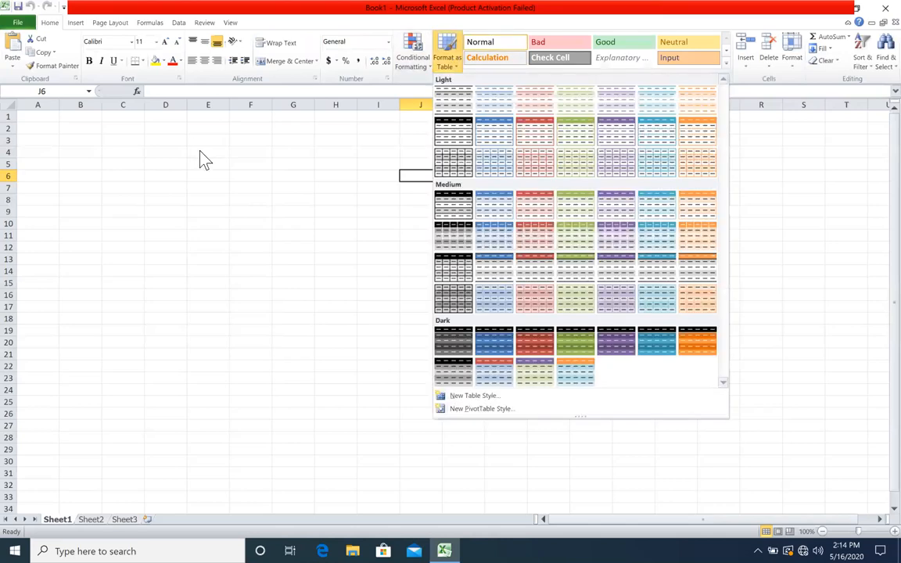
{"action": "left_click", "coordinate": [78, 24]}
- Draw a heart shape about 1.68" high and 1.34" wide over cells F5 to H13 on Sheet1
{"action": "left_click", "coordinate": [78, 24]}
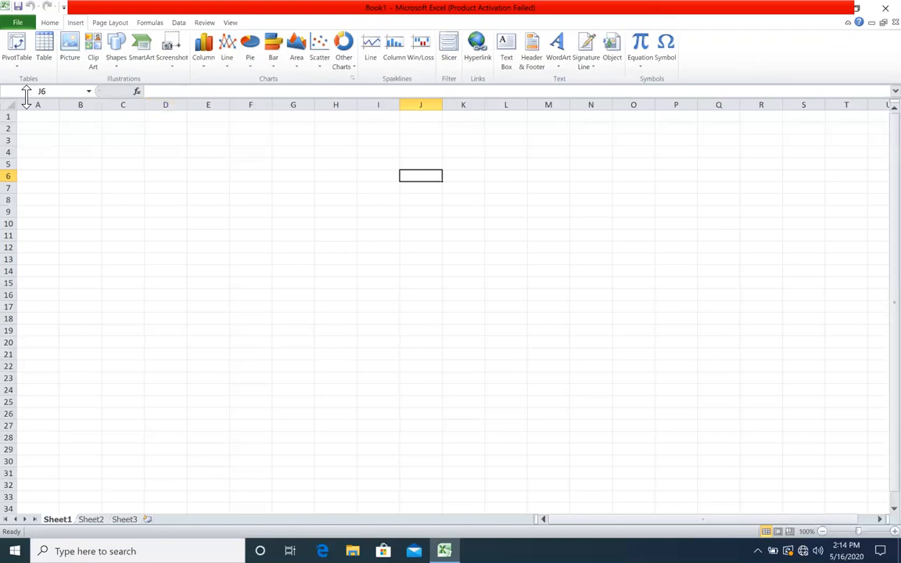
{"action": "left_click", "coordinate": [116, 60]}
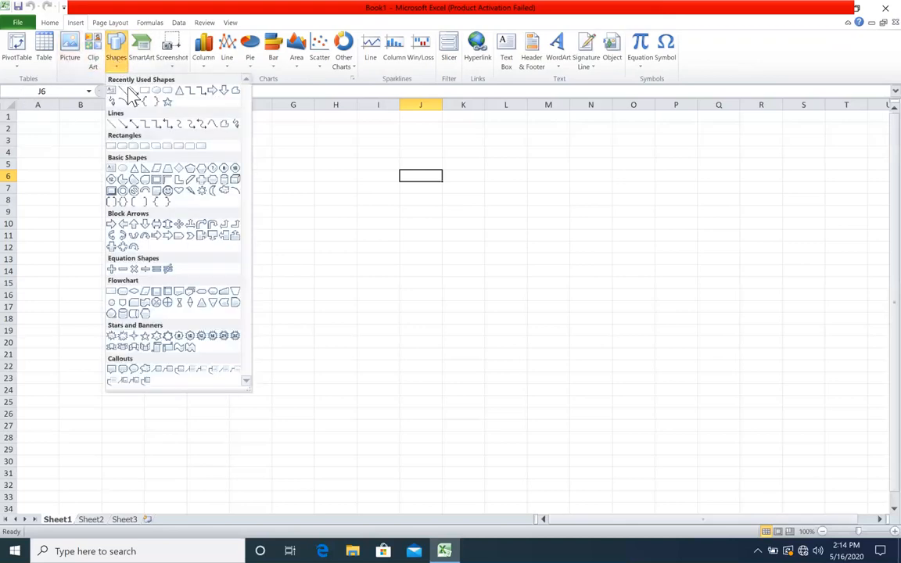
{"action": "left_click", "coordinate": [190, 191]}
{"action": "left_click_drag", "start_coordinate": [242, 162], "coordinate": [324, 262]}
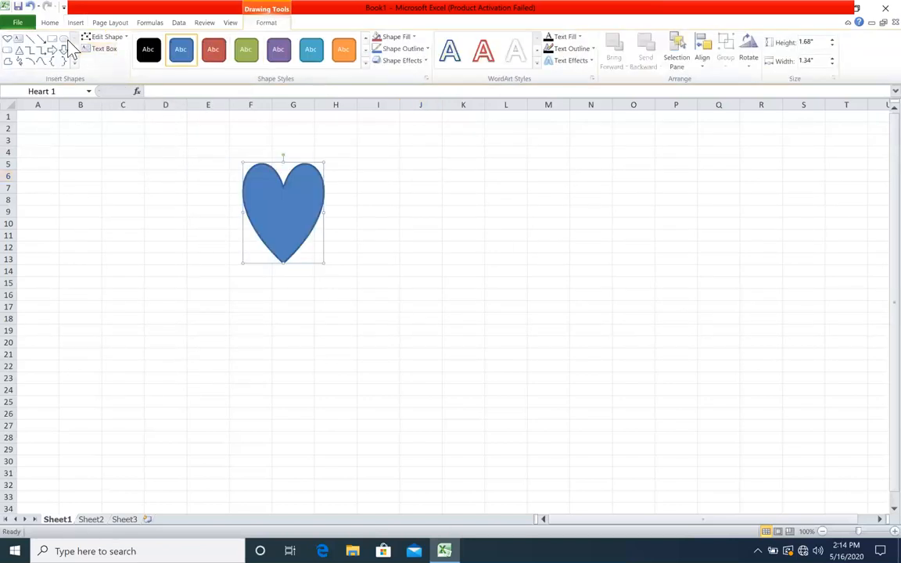
- Draw a smiley face shape about 2.49" high and 2.76" wide over cells I4 to L16
{"action": "left_click", "coordinate": [74, 63]}
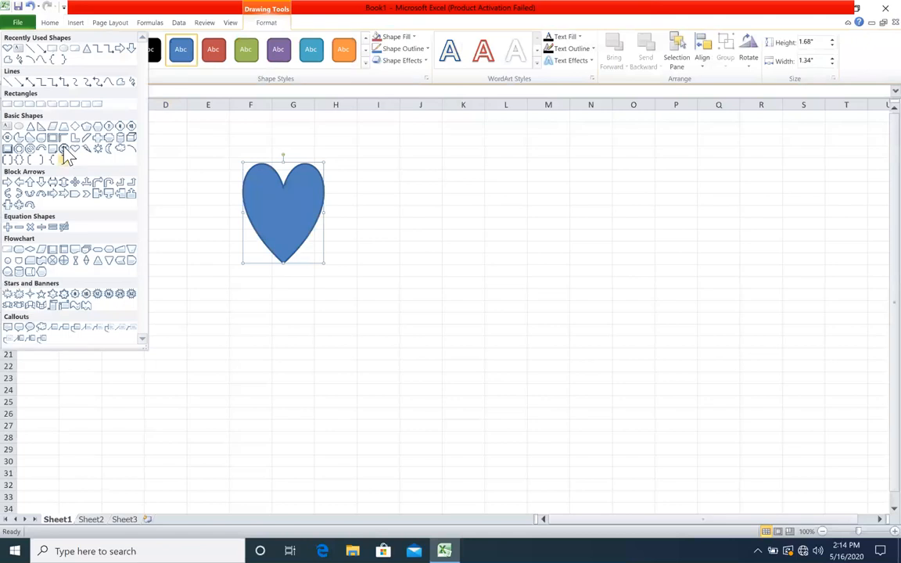
{"action": "left_click", "coordinate": [63, 148]}
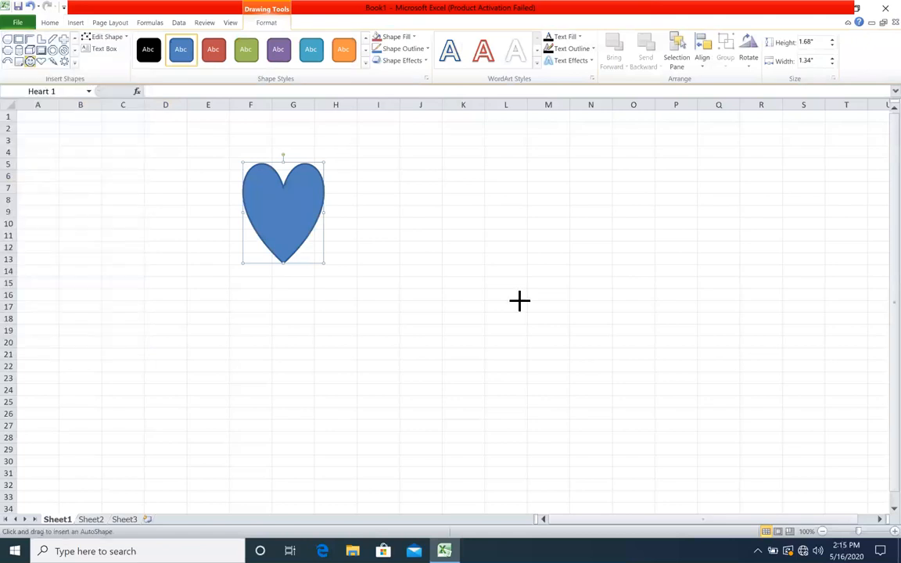
{"action": "left_click_drag", "start_coordinate": [519, 300], "coordinate": [460, 364]}
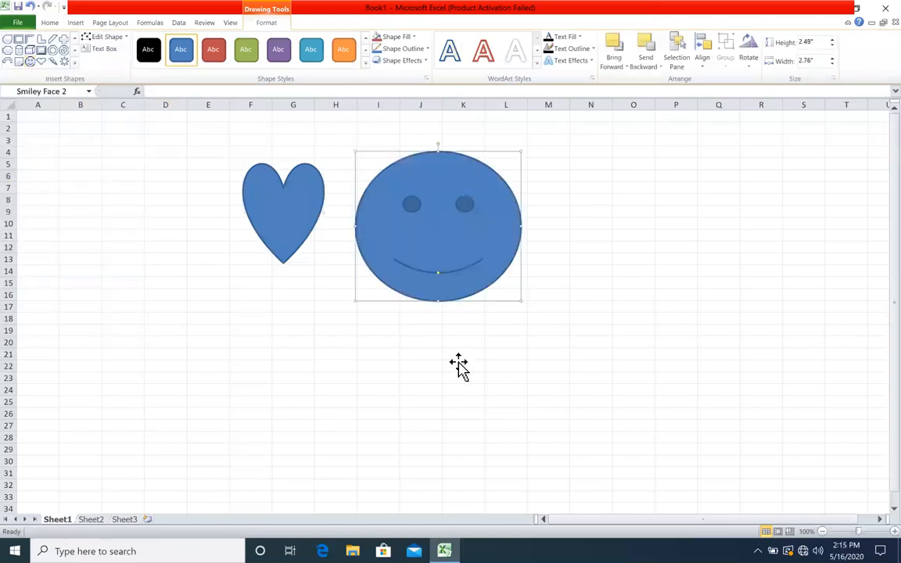
{"action": "left_click", "coordinate": [459, 365]}
{"action": "left_click", "coordinate": [560, 198]}
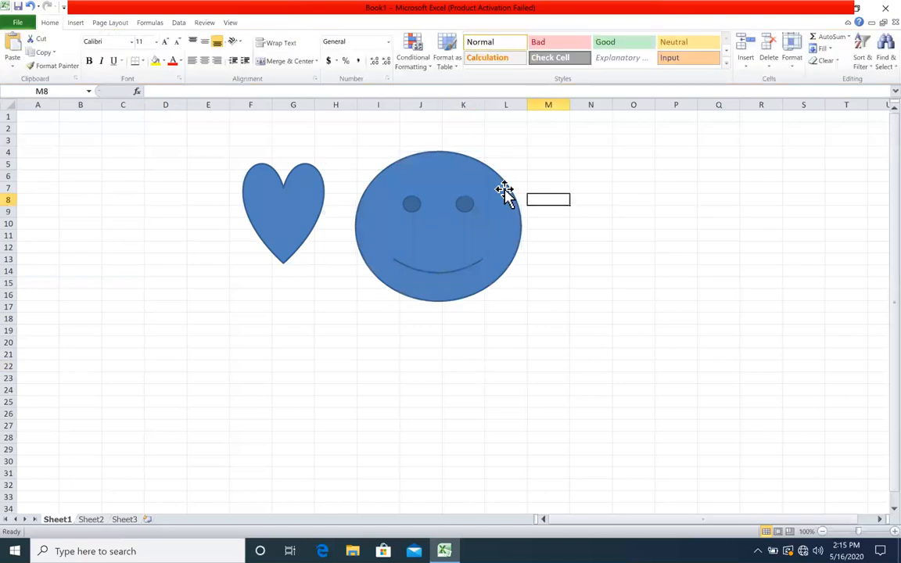
- Delete the smiley face and the heart shape from Sheet1
{"action": "left_click", "coordinate": [505, 193]}
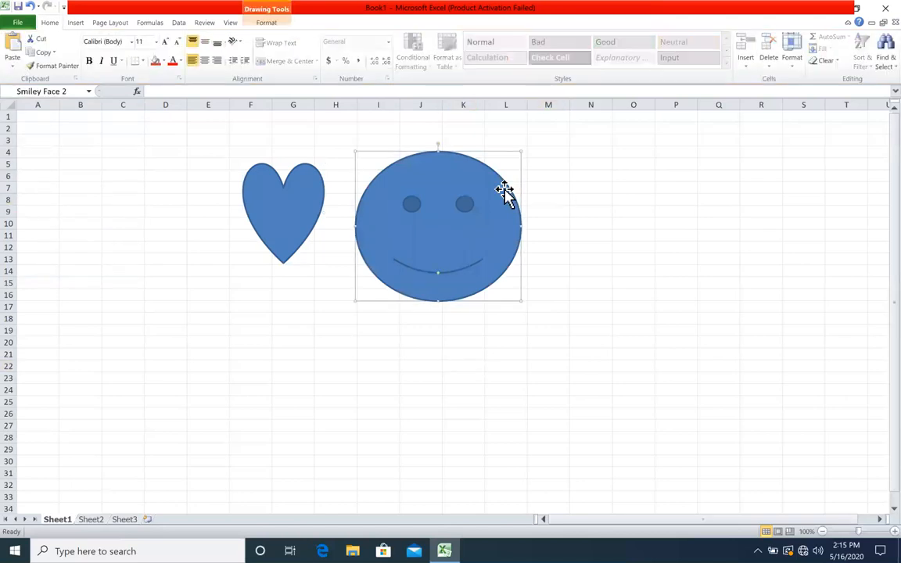
{"action": "key", "text": "Escape"}
{"action": "key", "text": "Delete"}
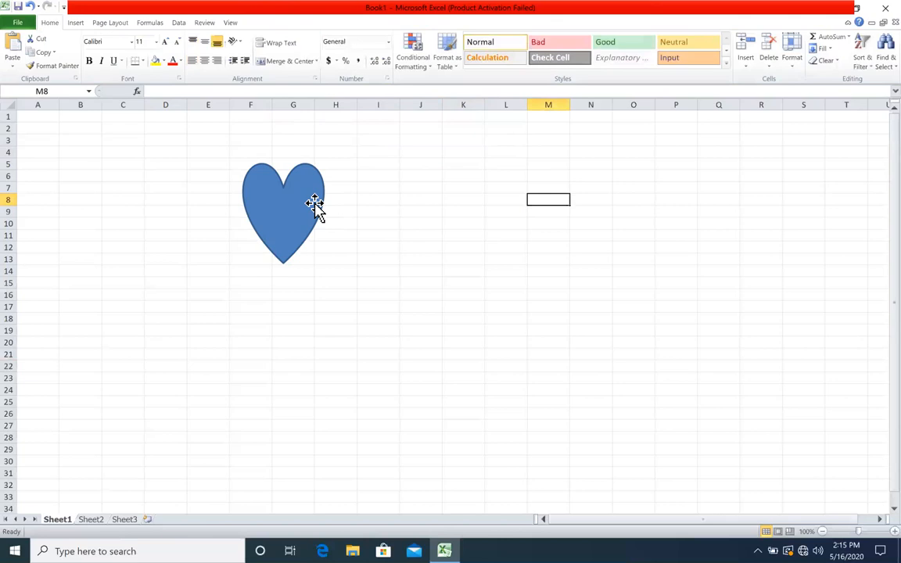
{"action": "left_click", "coordinate": [313, 202]}
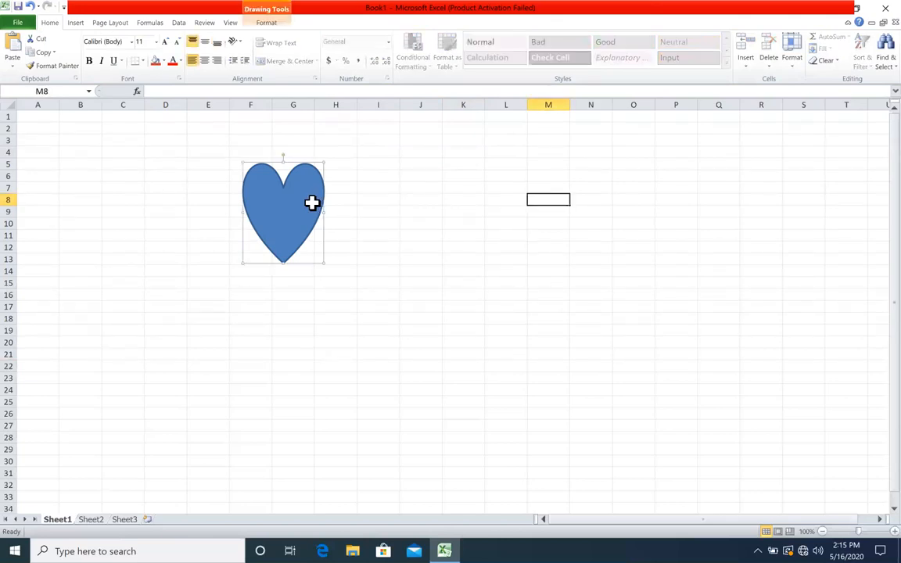
{"action": "key", "text": "Delete"}
{"action": "left_click_drag", "start_coordinate": [65, 135], "coordinate": [159, 189]}
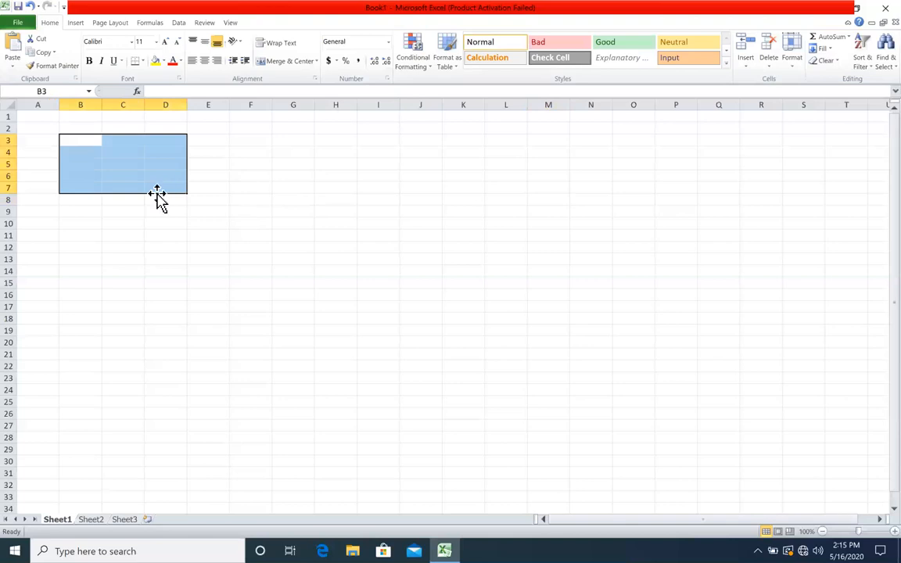
{"action": "left_click_drag", "start_coordinate": [53, 139], "coordinate": [162, 186]}
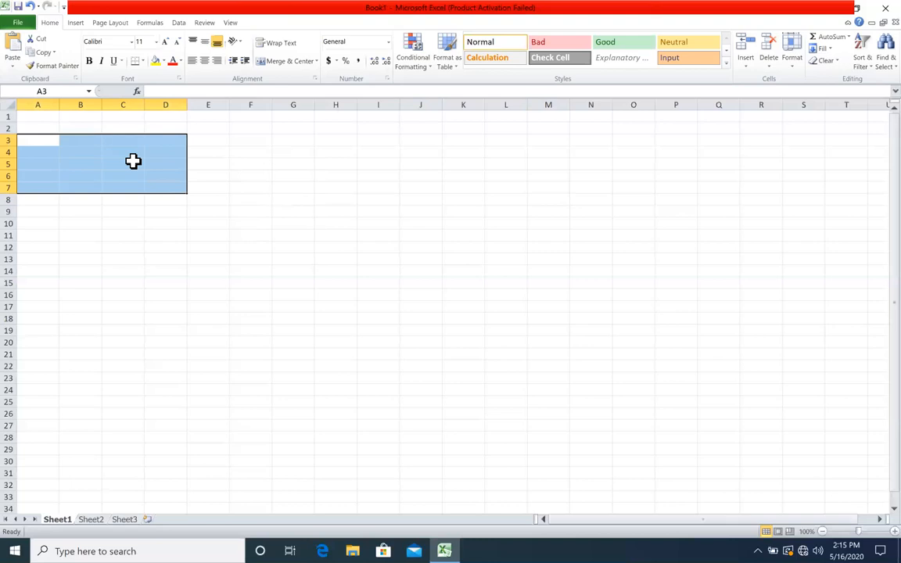
- With cell B4 selected, browse the Pictures and Downloads folders for a picture to insert, and cancel without inserting one
{"action": "left_click", "coordinate": [101, 149]}
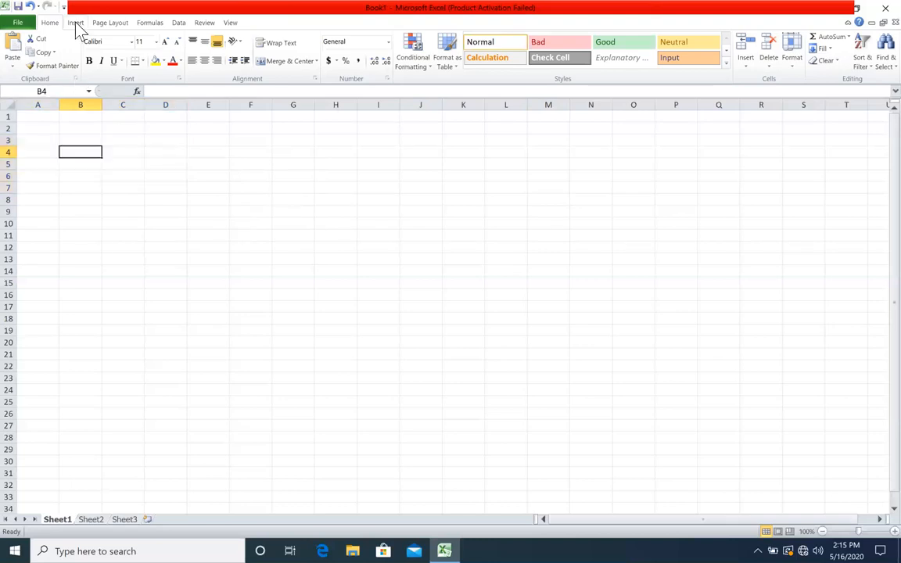
{"action": "left_click", "coordinate": [76, 25]}
{"action": "left_click", "coordinate": [67, 53]}
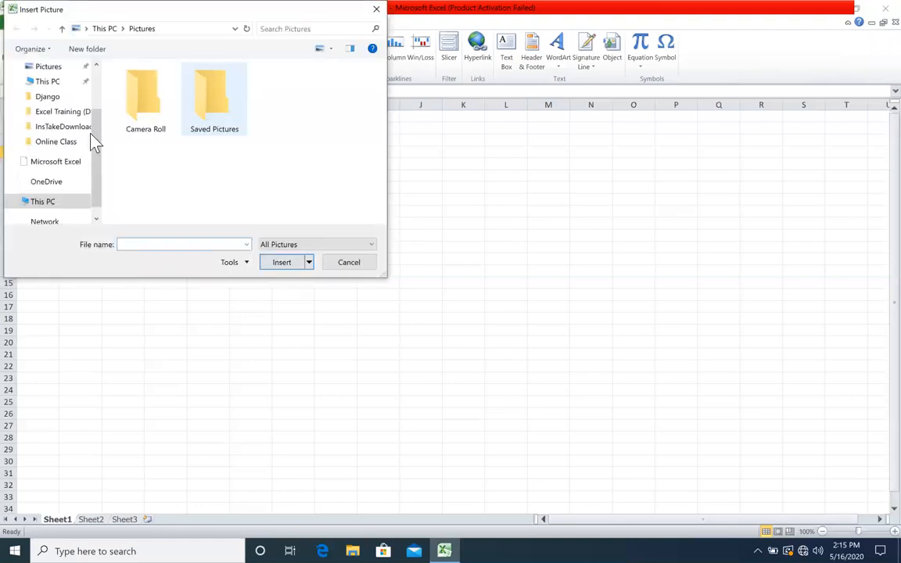
{"action": "scroll", "coordinate": [63, 118], "scroll_direction": "up", "scroll_amount": 2}
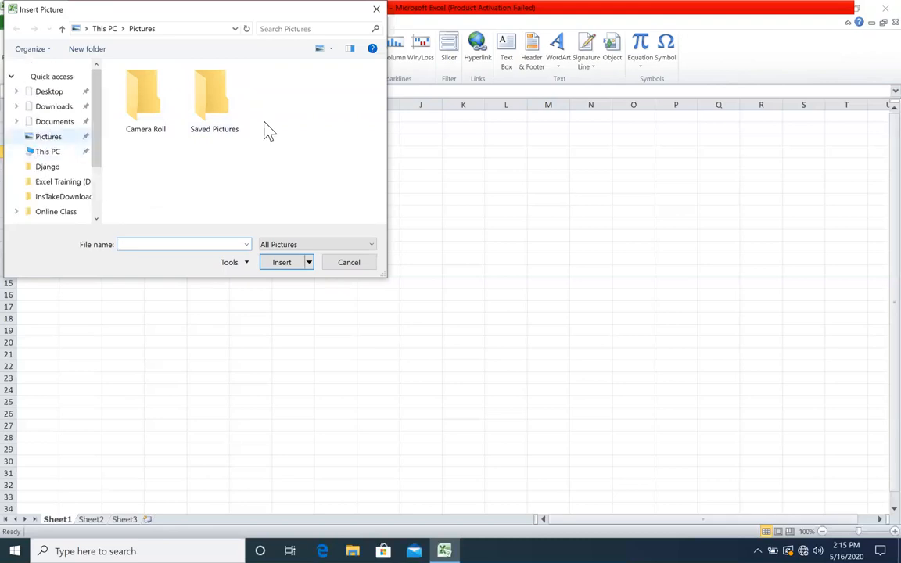
{"action": "left_click", "coordinate": [53, 121]}
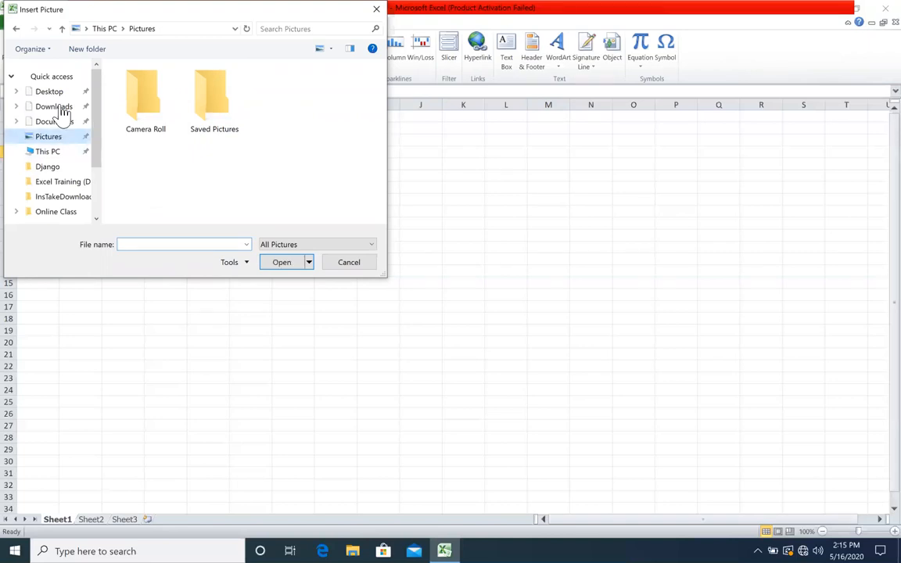
{"action": "left_click", "coordinate": [56, 107]}
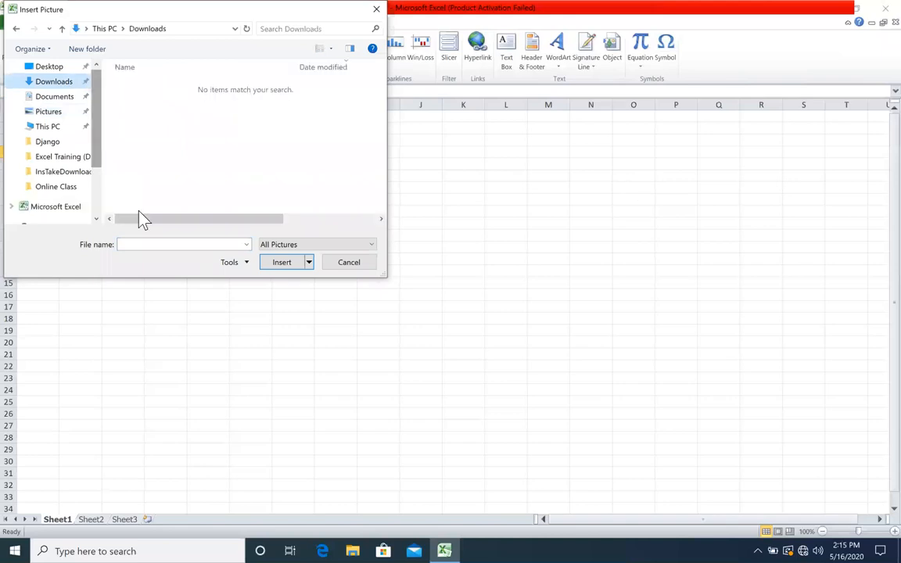
{"action": "key", "text": "Escape"}
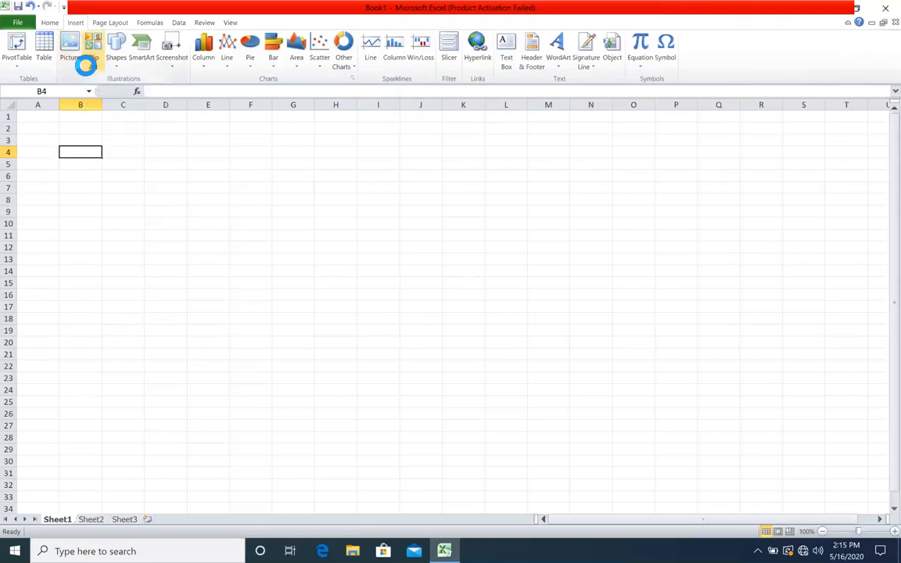
- List clip art of all media file types, insert the cow picture at cell B4, and shrink it to cover B4 to C8
{"action": "left_click", "coordinate": [86, 65]}
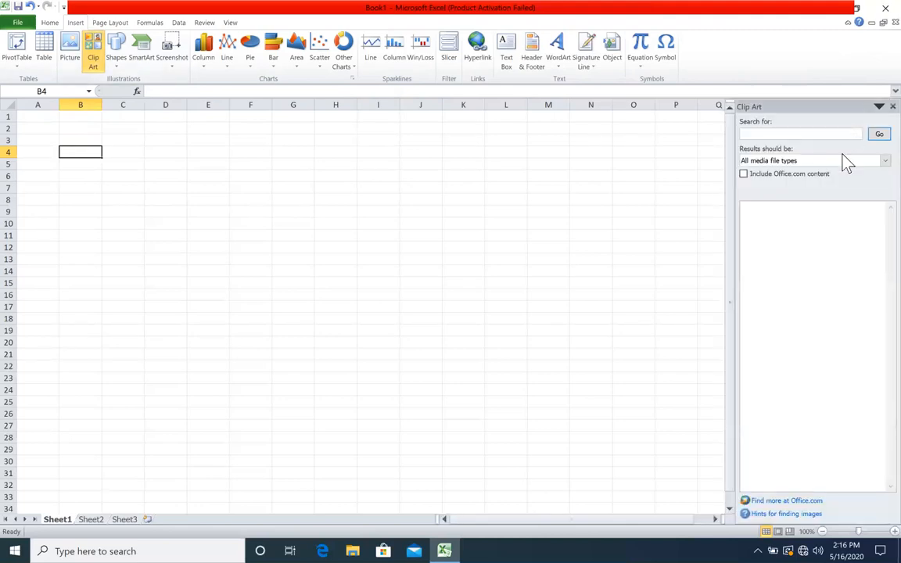
{"action": "left_click", "coordinate": [870, 136]}
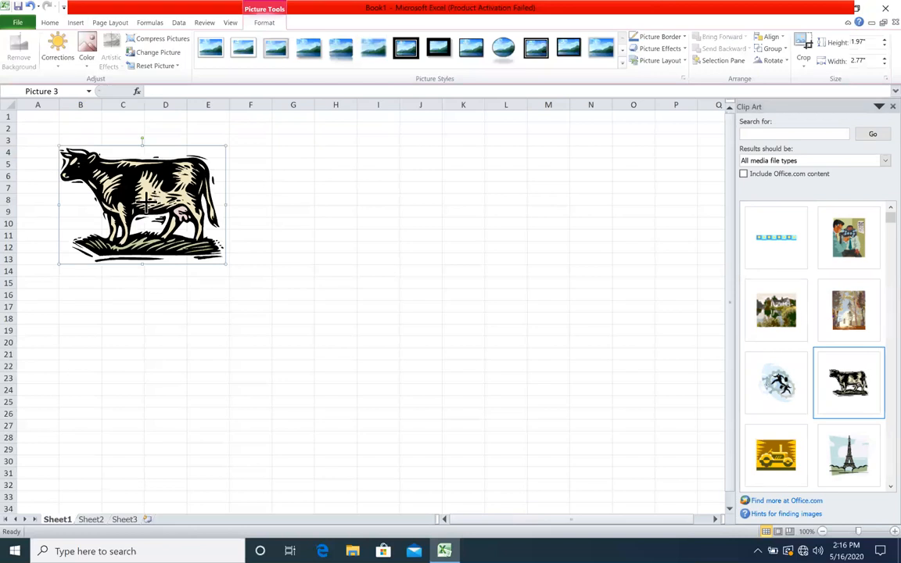
{"action": "left_click_drag", "start_coordinate": [141, 202], "coordinate": [143, 203]}
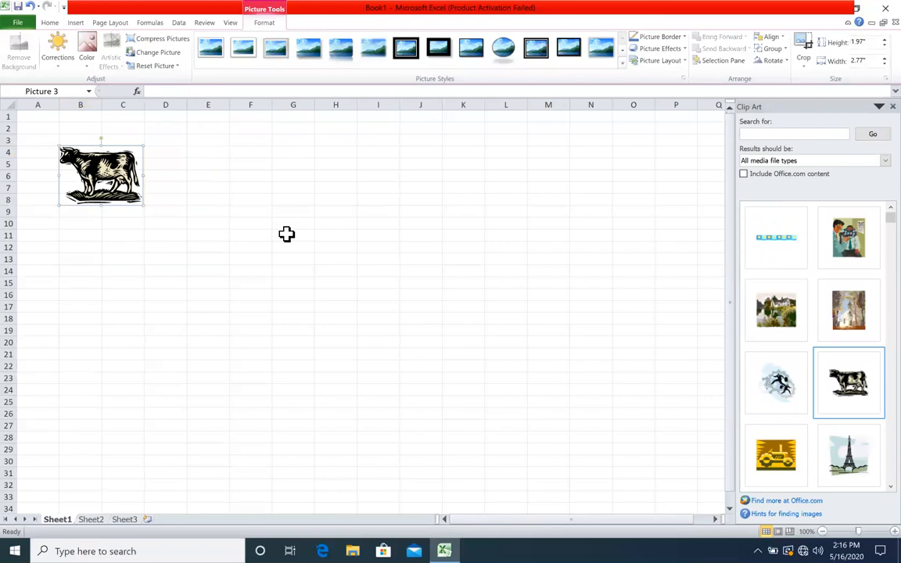
- Close the clip art search and delete the cow picture
{"action": "key", "text": "Delete"}
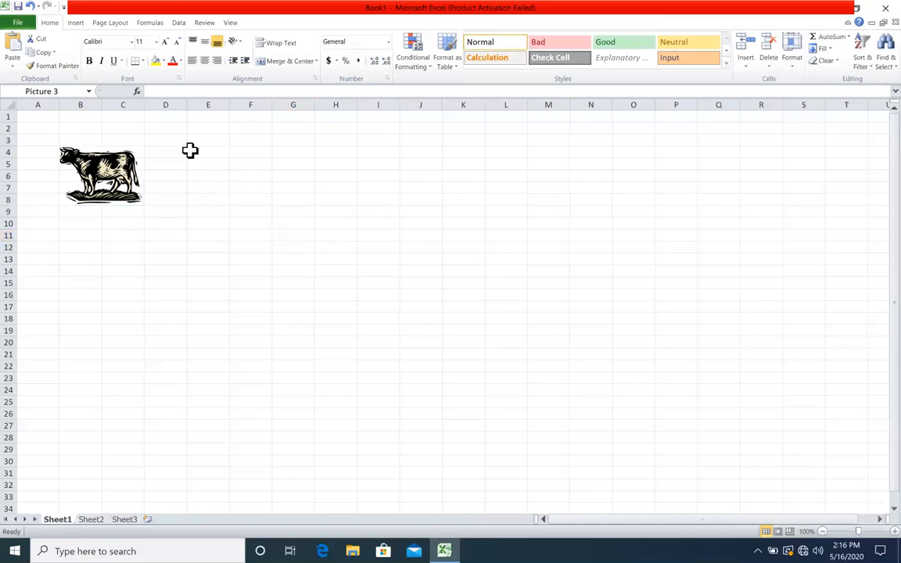
{"action": "key", "text": "Delete"}
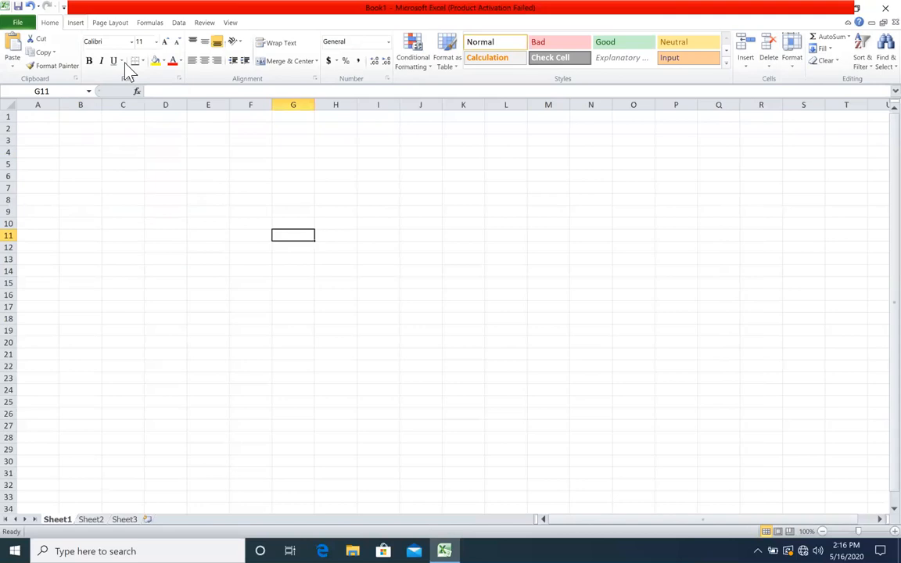
- Draw a rectangle about 0.53" high and 1.46" wide over cells E7 to G9, and delete it
{"action": "scroll", "coordinate": [125, 71], "scroll_direction": "down", "scroll_amount": 1}
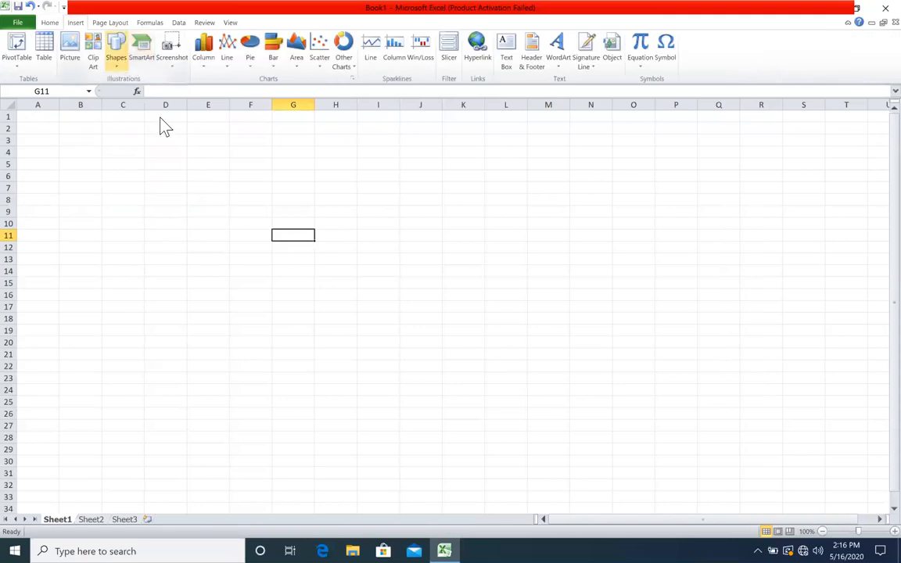
{"action": "left_click", "coordinate": [116, 48]}
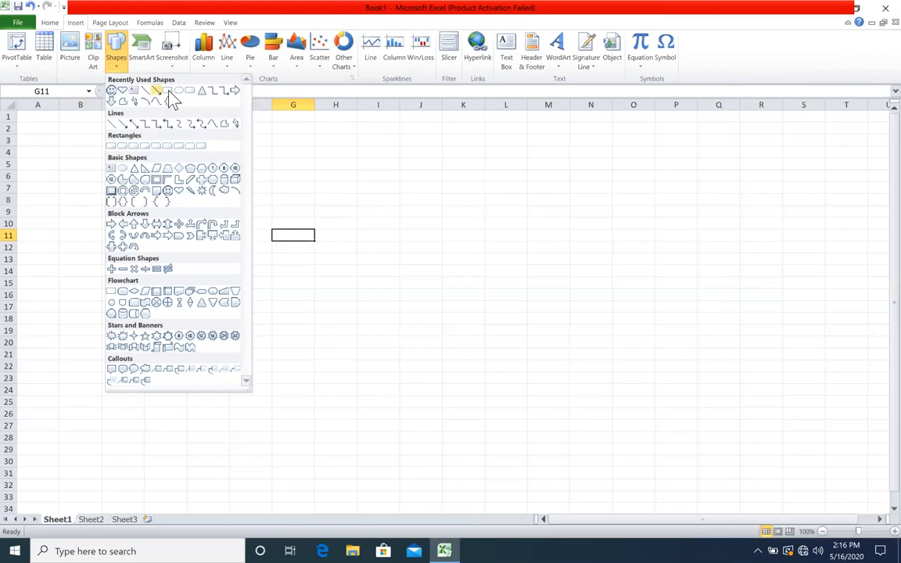
{"action": "left_click", "coordinate": [195, 185]}
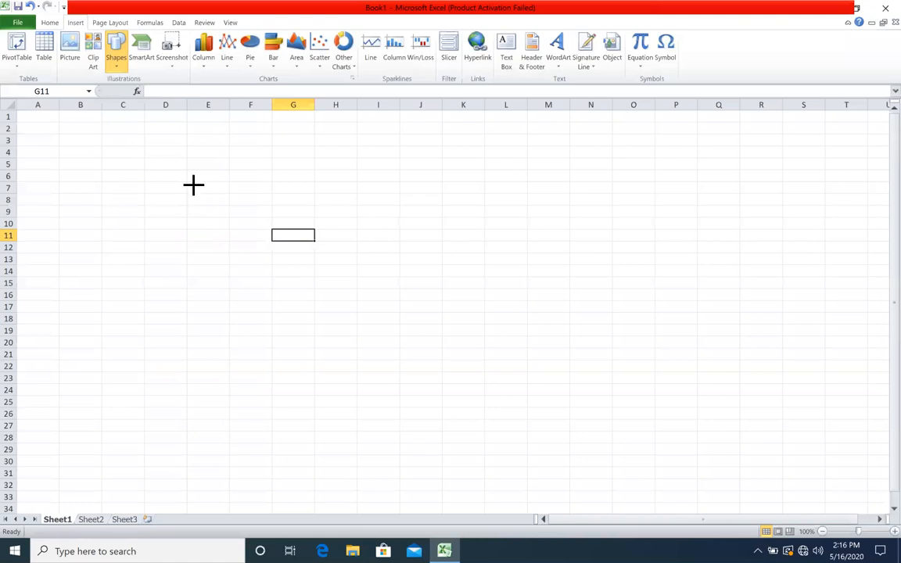
{"action": "left_click", "coordinate": [503, 181]}
{"action": "left_click", "coordinate": [380, 171]}
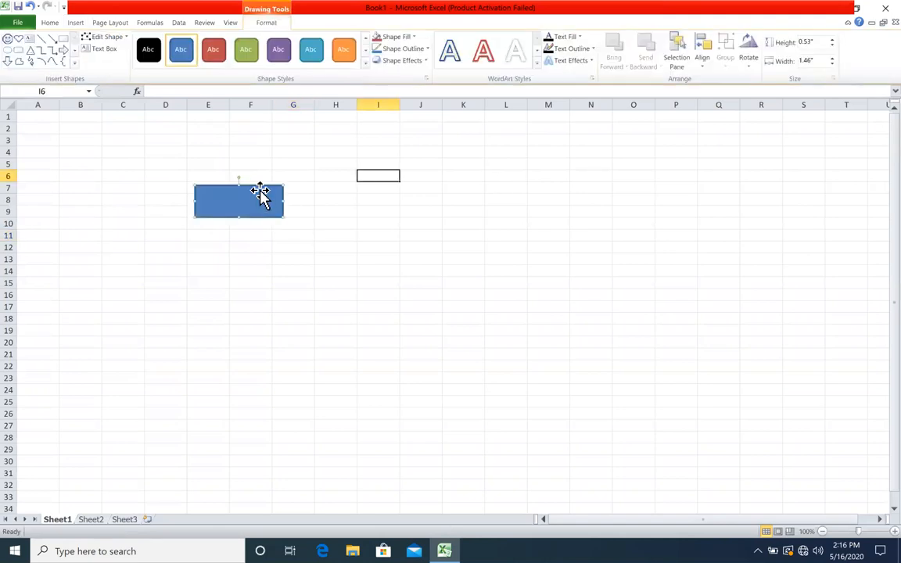
{"action": "left_click", "coordinate": [260, 196]}
{"action": "key", "text": "Delete"}
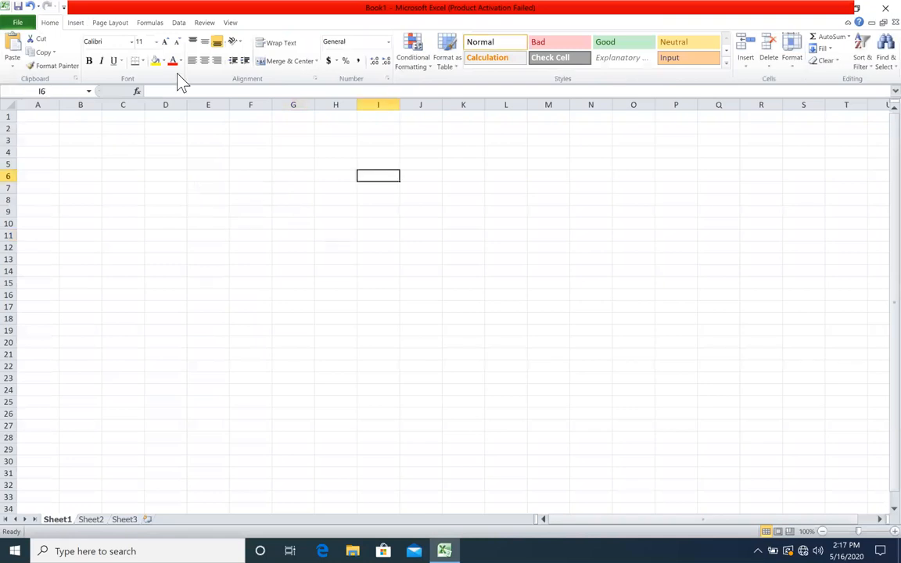
- Look at the SmartArt Hierarchy and Process layouts, and insert a Basic Chevron Process graphic
{"action": "scroll", "coordinate": [143, 69], "scroll_direction": "down", "scroll_amount": 1}
{"action": "left_click", "coordinate": [142, 61]}
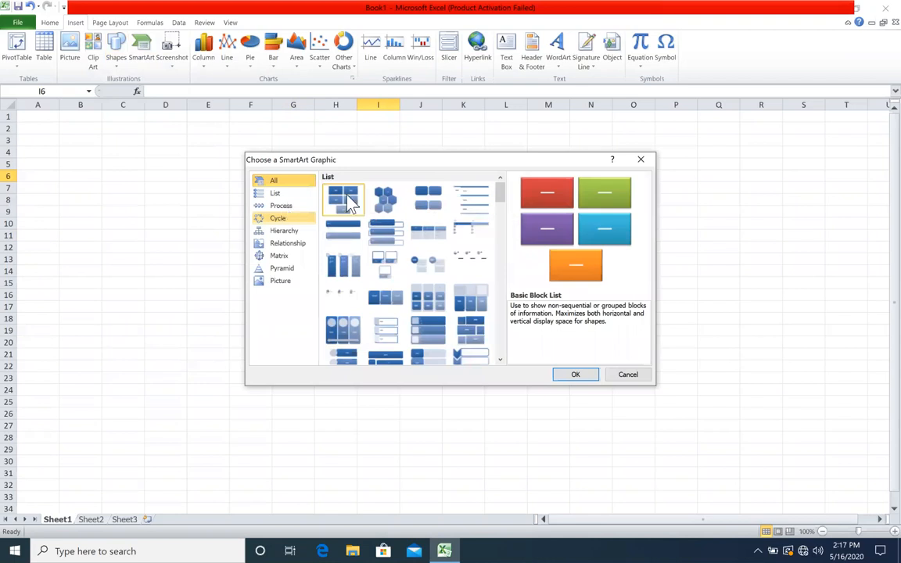
{"action": "left_click", "coordinate": [284, 231]}
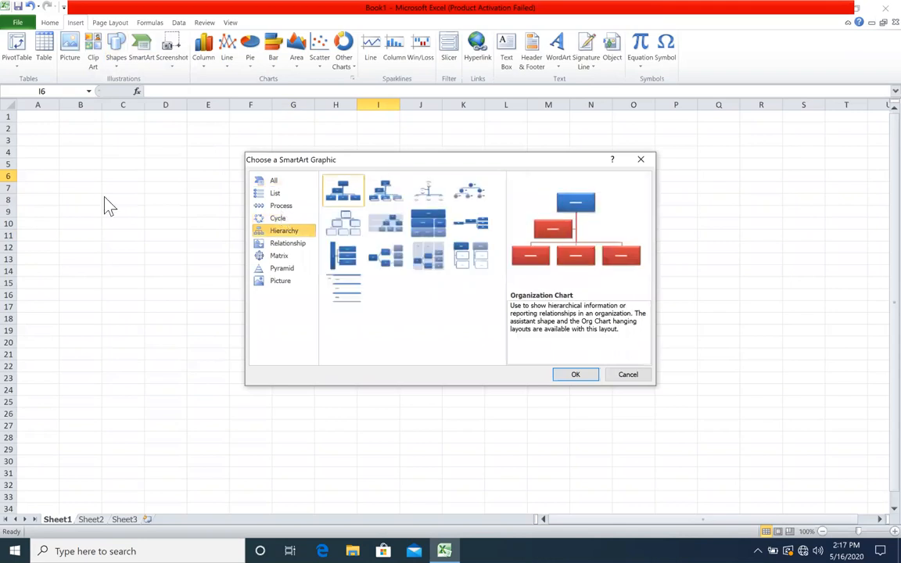
{"action": "left_click", "coordinate": [282, 206]}
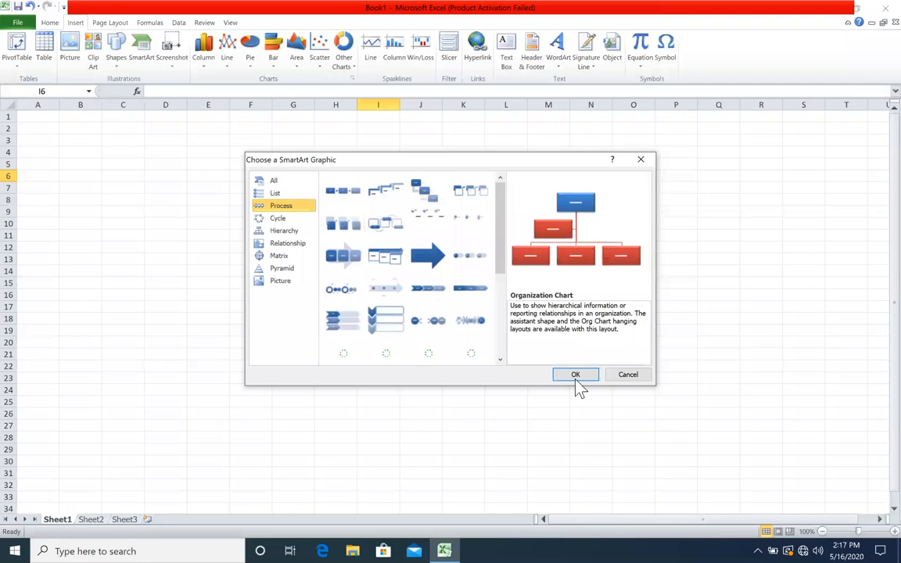
{"action": "left_click", "coordinate": [267, 212]}
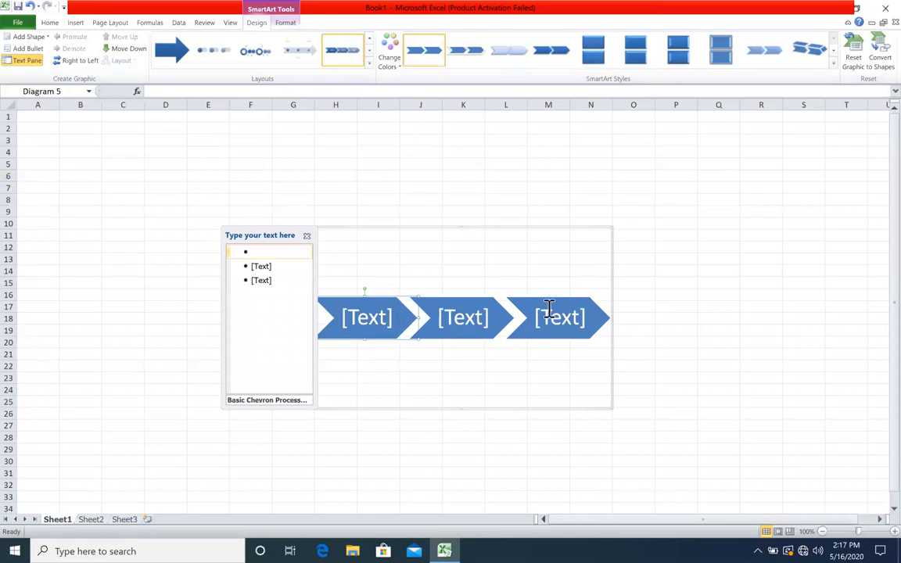
- Label the three chevrons of the SmartArt graphic a, b and c
{"action": "type", "text": "a"}
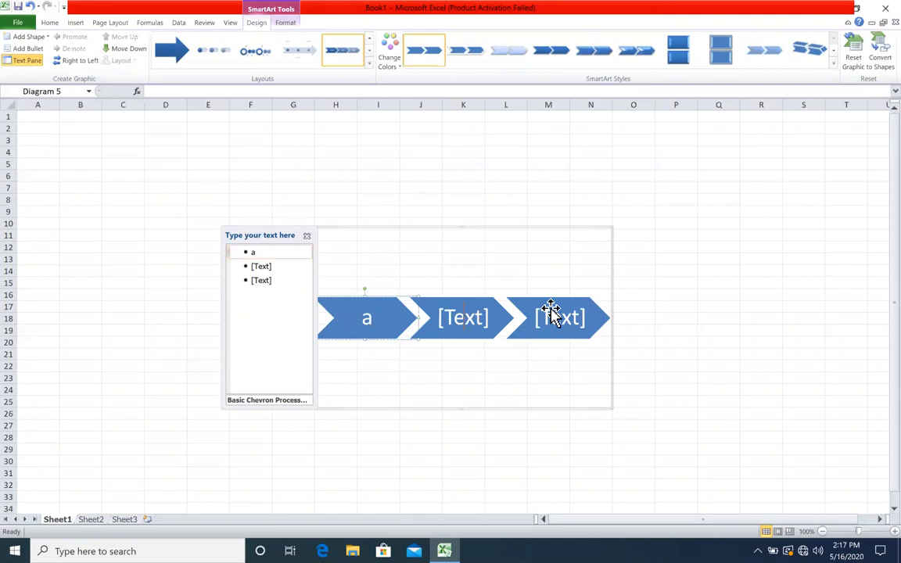
{"action": "key", "text": "Down"}
{"action": "type", "text": "b"}
{"action": "key", "text": "Down"}
{"action": "type", "text": "c"}
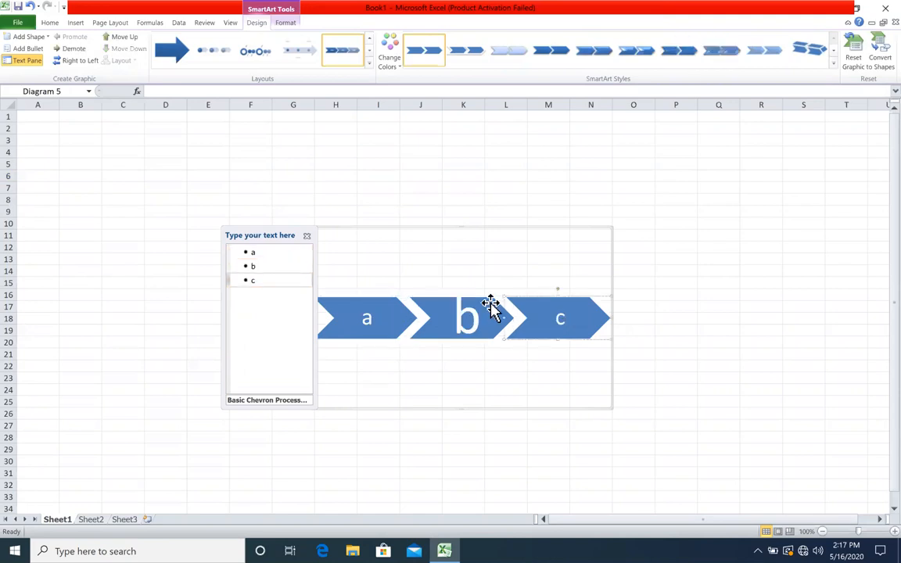
{"action": "left_click", "coordinate": [693, 300]}
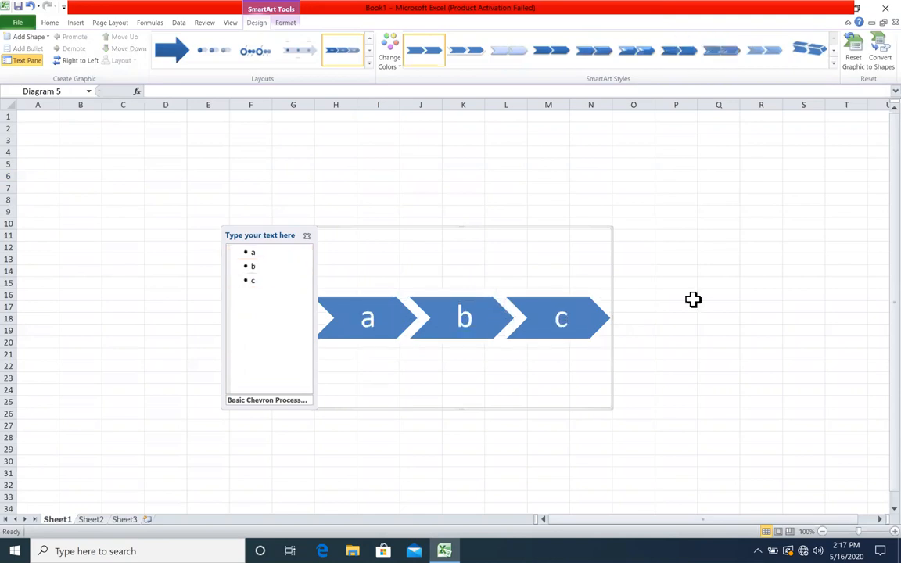
- Add an empty fourth chevron after chevron c, and delete the whole SmartArt graphic
{"action": "left_click", "coordinate": [600, 320]}
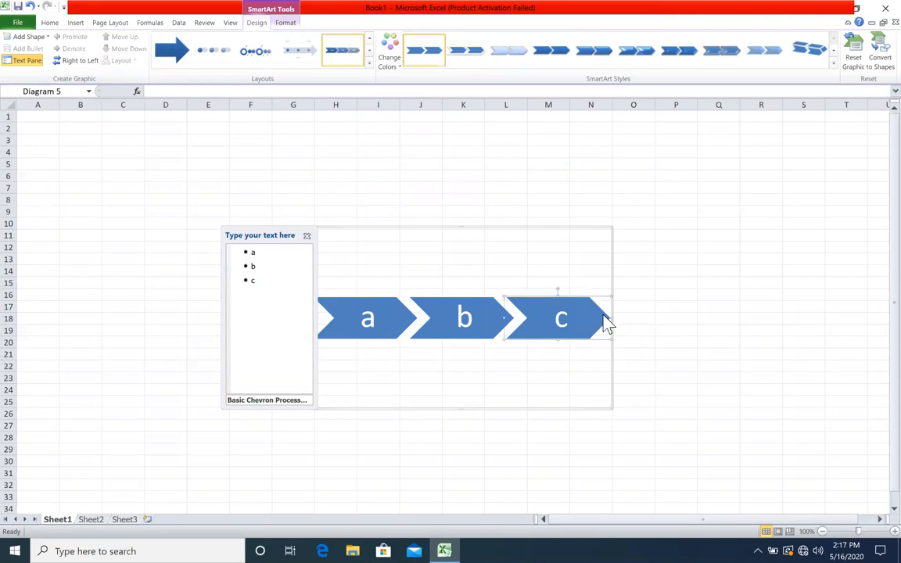
{"action": "key", "text": "shift+F10"}
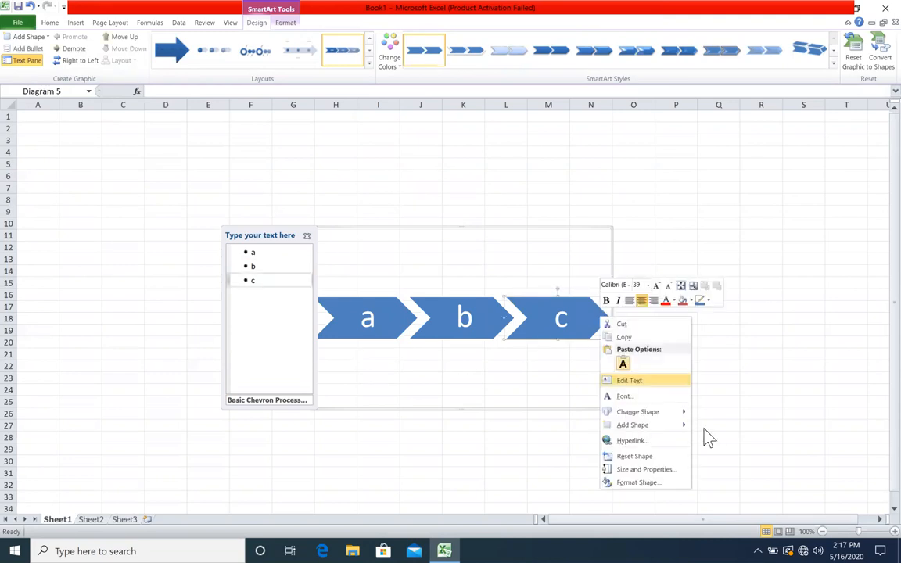
{"action": "mouse_move", "coordinate": [665, 425]}
{"action": "left_click", "coordinate": [703, 424]}
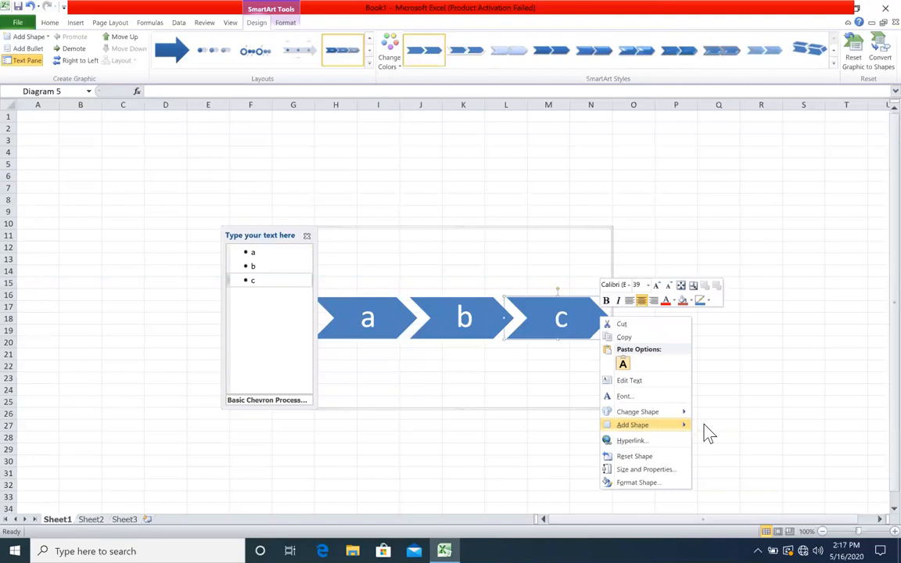
{"action": "left_click", "coordinate": [576, 322]}
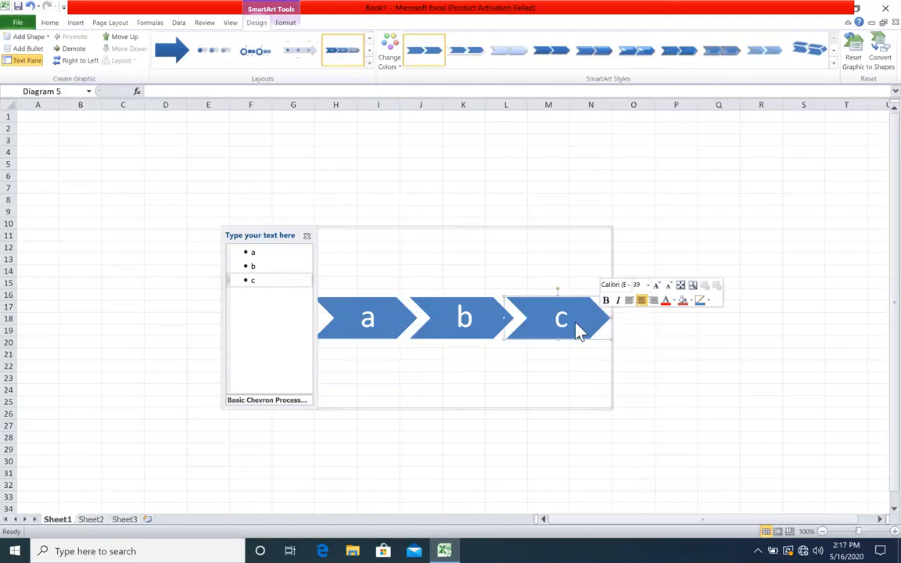
{"action": "key", "text": "Return"}
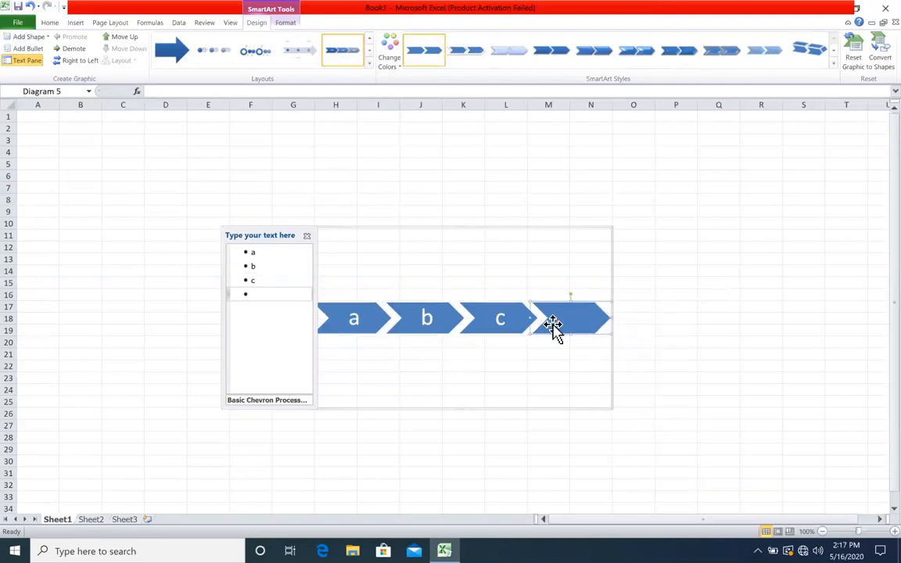
{"action": "type", "text": "g"}
{"action": "key", "text": "BackSpace"}
{"action": "left_click", "coordinate": [536, 232]}
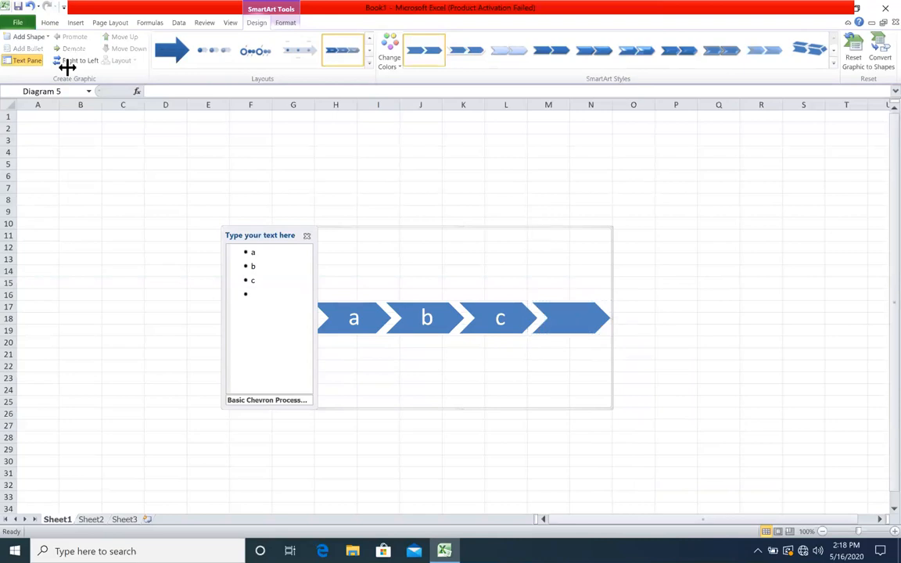
{"action": "key", "text": "Delete"}
- Insert a screen clipping of the desktop icons about 4.14" high and 2.25" wide, and delete it
{"action": "left_click", "coordinate": [75, 23]}
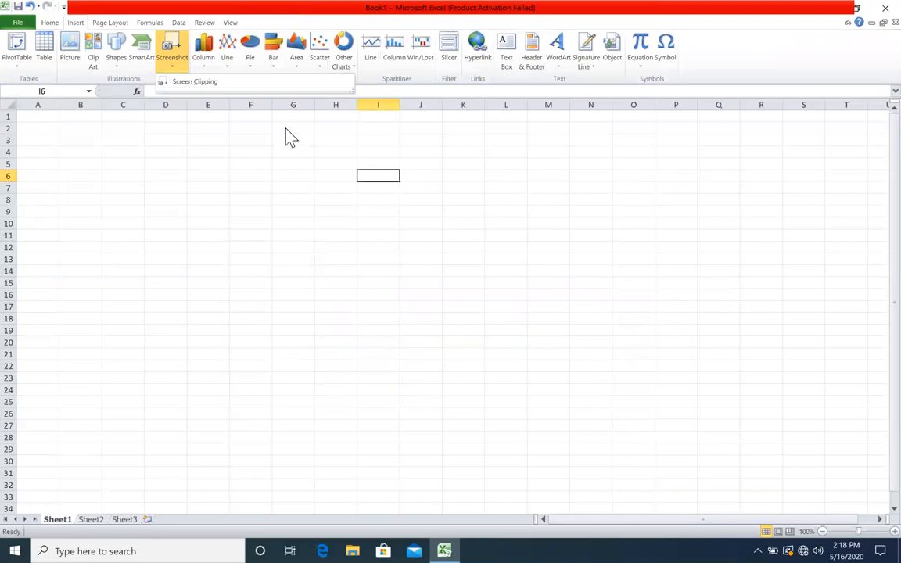
{"action": "key", "text": "super+d"}
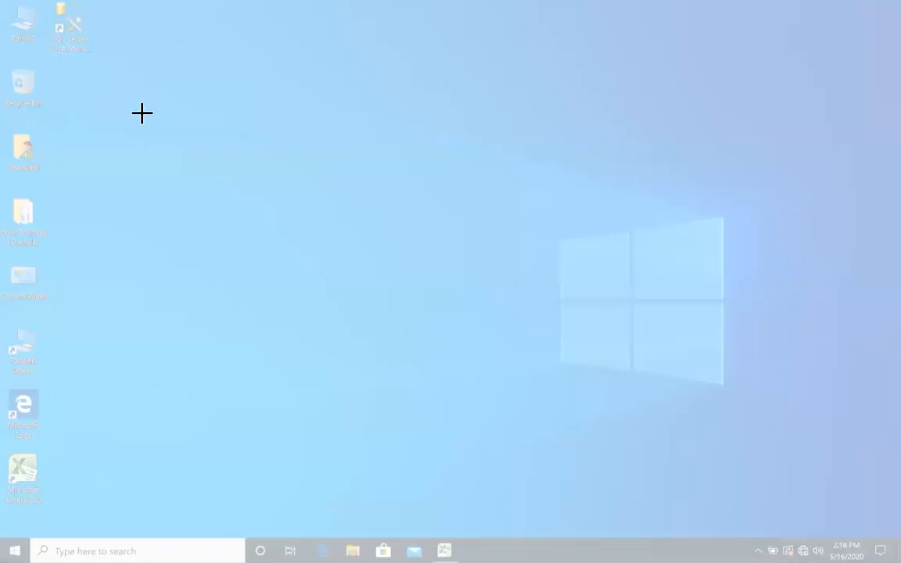
{"action": "left_click_drag", "start_coordinate": [110, 104], "coordinate": [135, 268]}
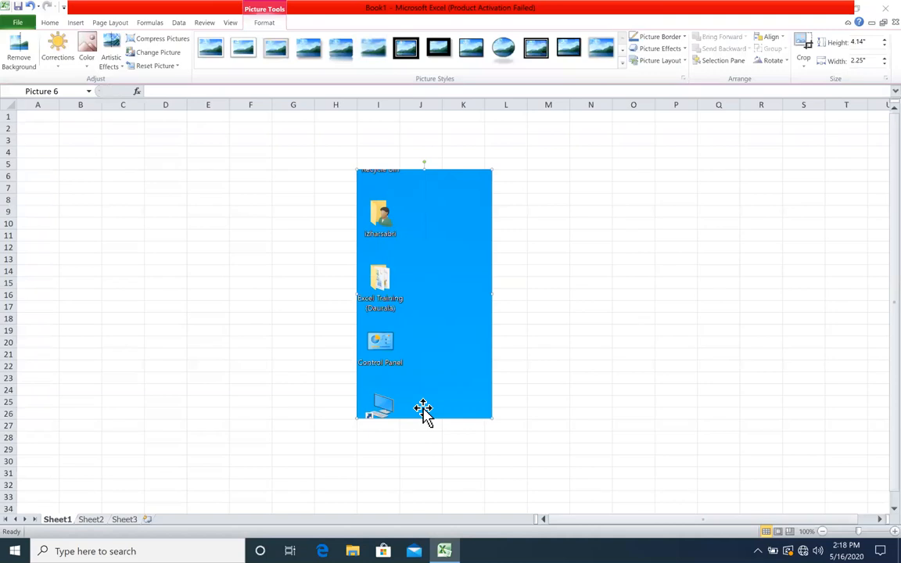
{"action": "left_click", "coordinate": [530, 240]}
{"action": "left_click", "coordinate": [424, 259]}
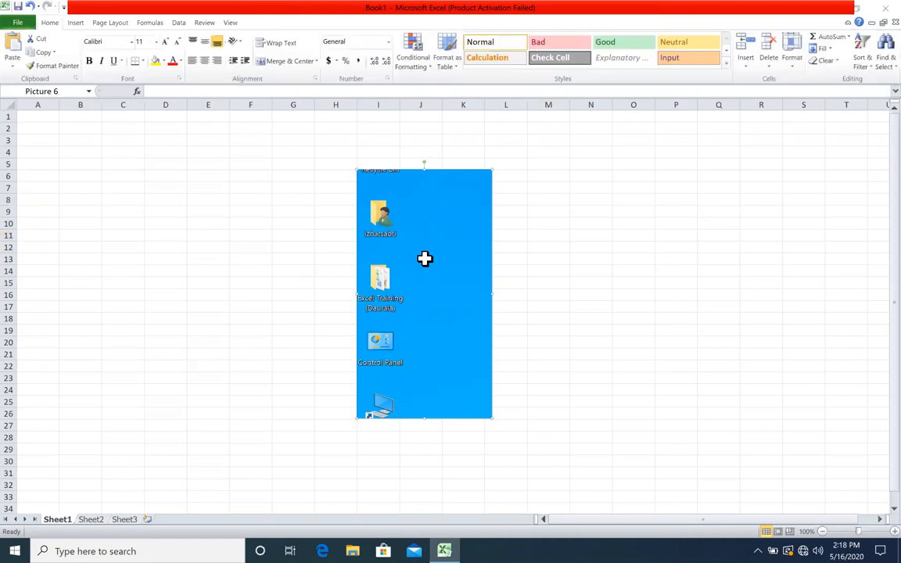
{"action": "key", "text": "Delete"}
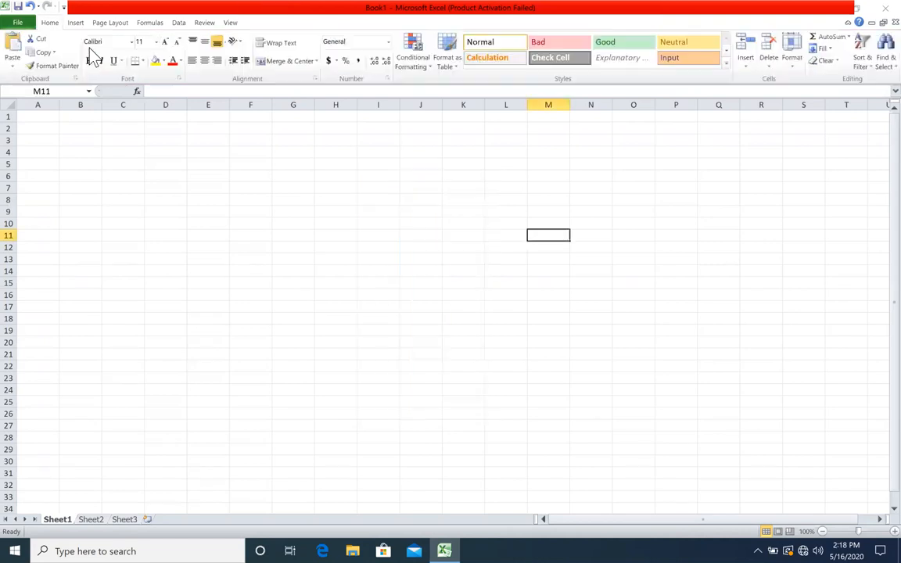
{"action": "left_click", "coordinate": [75, 23]}
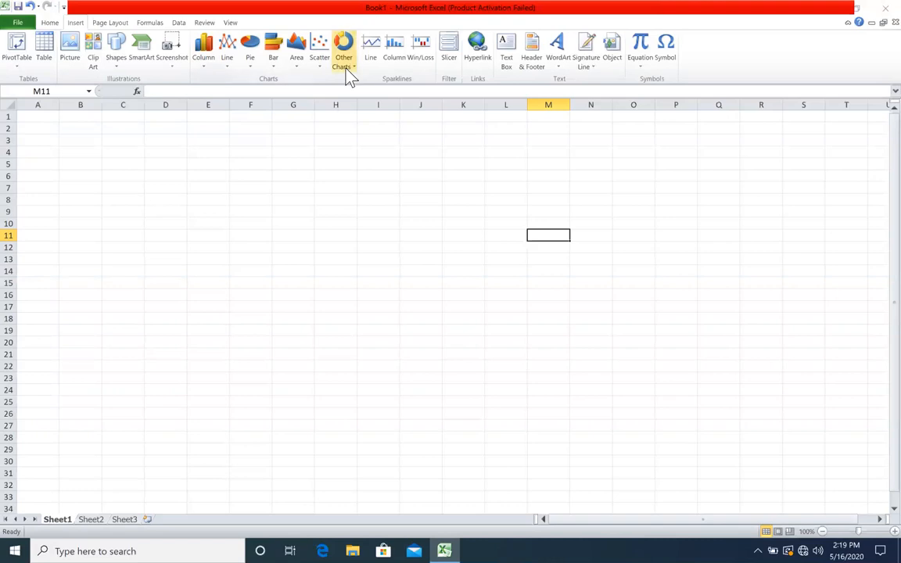
{"action": "left_click", "coordinate": [289, 165]}
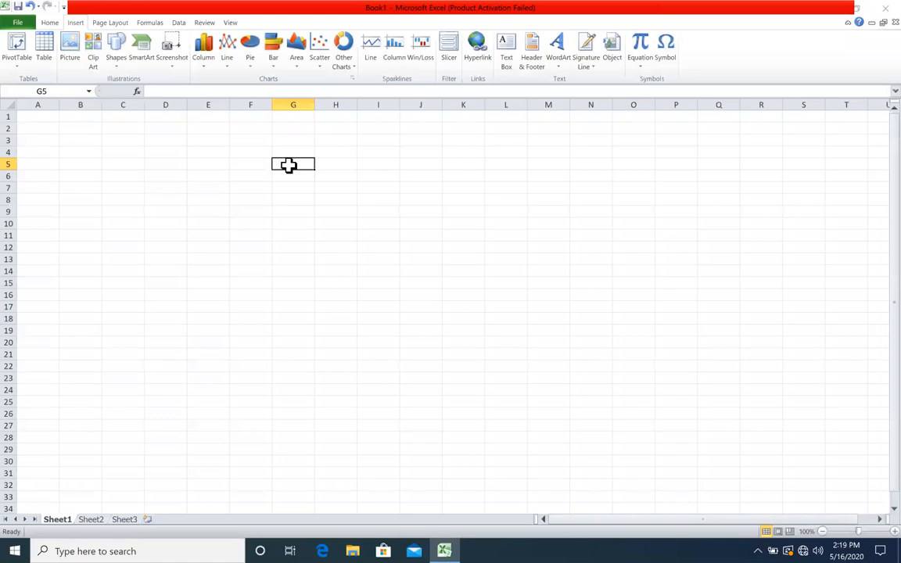
{"action": "key", "text": "XF86MonBrightnessDown"}
{"action": "key", "text": "XF86MonBrightnessDown"}
{"action": "key", "text": "XF86MonBrightnessDown"}
{"action": "key", "text": "XF86MonBrightnessDown"}
{"action": "left_click", "coordinate": [234, 186]}
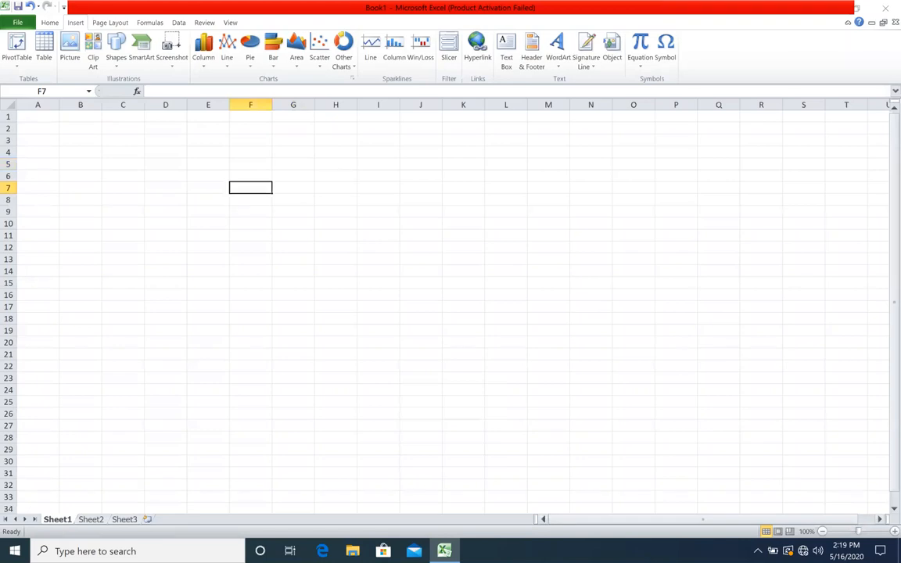
{"action": "scroll", "coordinate": [164, 275], "scroll_direction": "up", "scroll_amount": 1}
{"action": "left_click", "coordinate": [103, 148]}
{"action": "left_click_drag", "start_coordinate": [45, 120], "coordinate": [71, 266]}
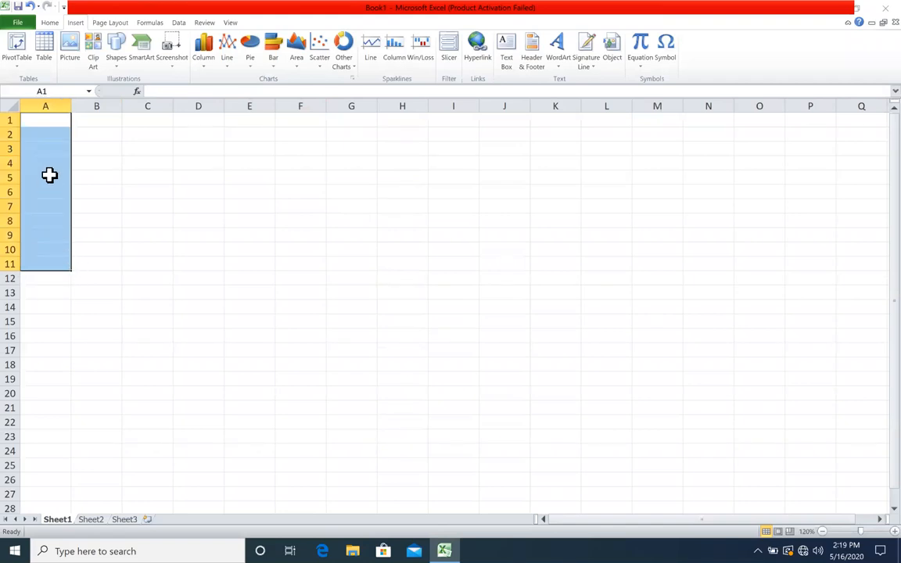
{"action": "left_click_drag", "start_coordinate": [45, 119], "coordinate": [78, 173]}
{"action": "left_click_drag", "start_coordinate": [85, 124], "coordinate": [85, 245]}
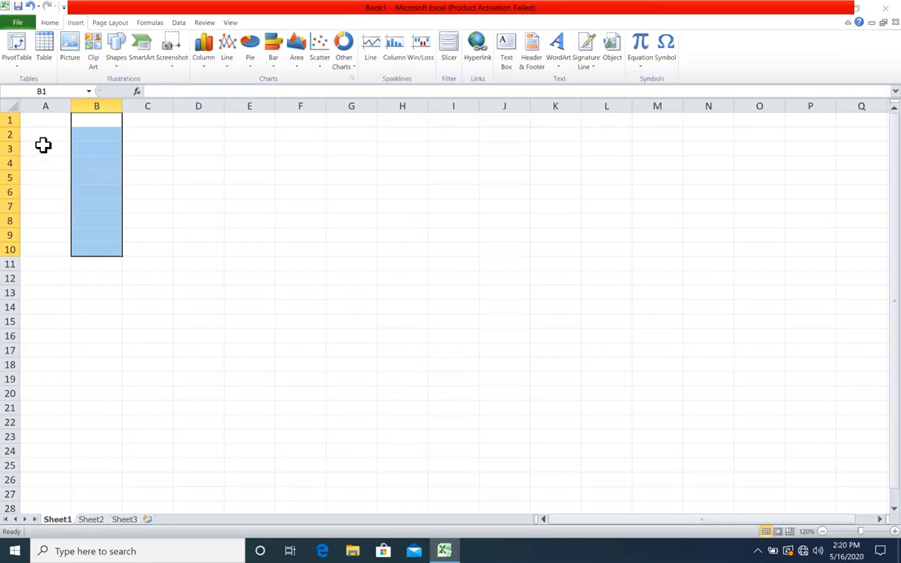
{"action": "left_click", "coordinate": [40, 122]}
{"action": "left_click_drag", "start_coordinate": [42, 183], "coordinate": [46, 236]}
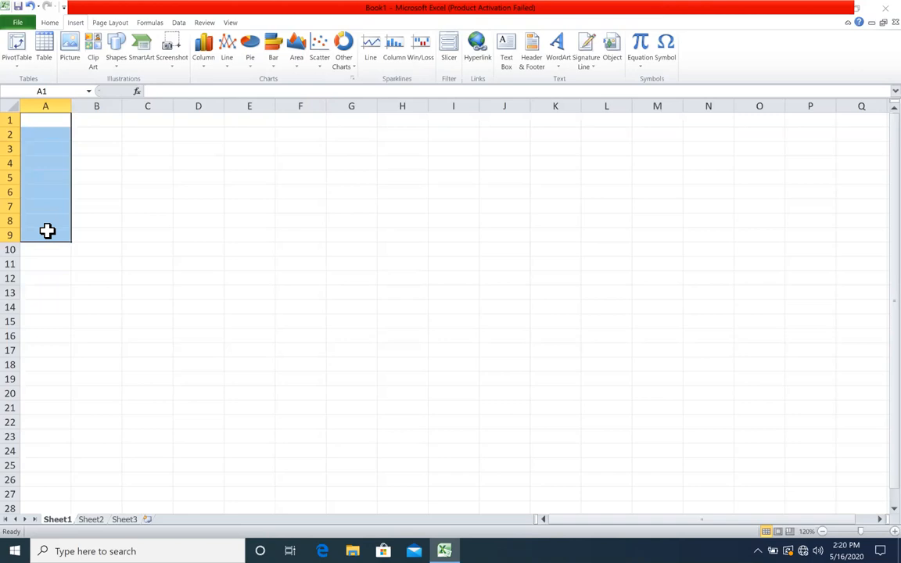
{"action": "left_click", "coordinate": [52, 124]}
{"action": "left_click_drag", "start_coordinate": [60, 136], "coordinate": [76, 252]}
{"action": "left_click_drag", "start_coordinate": [102, 128], "coordinate": [80, 251]}
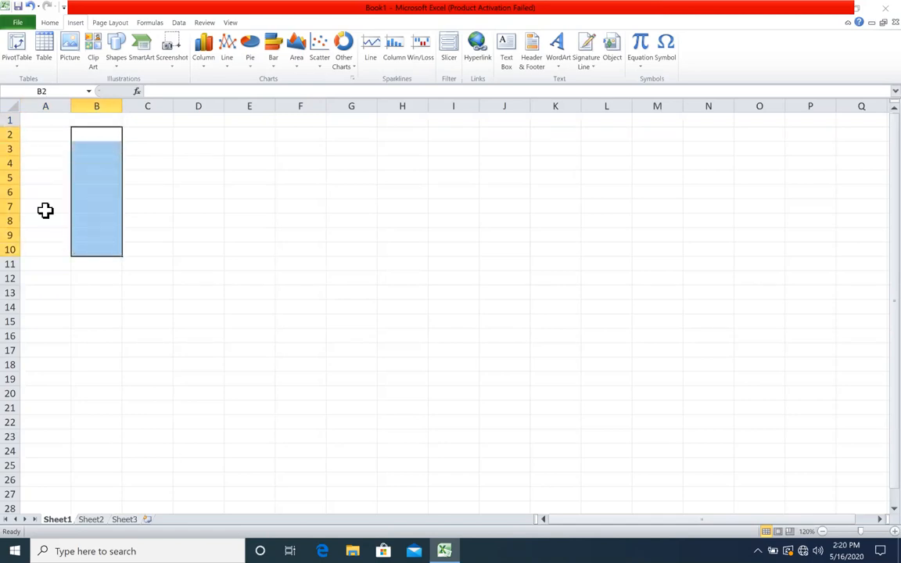
{"action": "left_click_drag", "start_coordinate": [40, 147], "coordinate": [45, 210]}
{"action": "left_click_drag", "start_coordinate": [47, 136], "coordinate": [55, 221]}
{"action": "left_click_drag", "start_coordinate": [78, 137], "coordinate": [79, 211]}
{"action": "left_click_drag", "start_coordinate": [43, 135], "coordinate": [50, 172]}
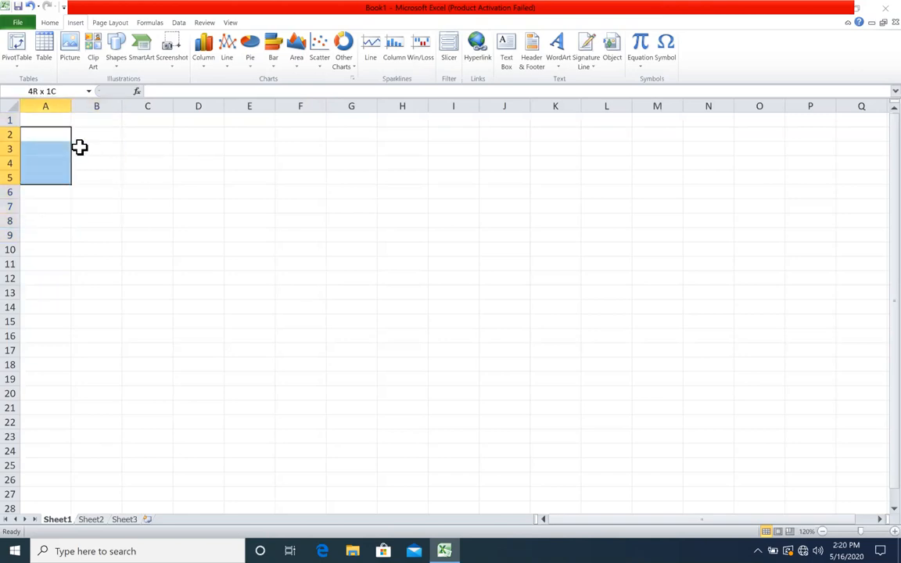
{"action": "left_click_drag", "start_coordinate": [74, 133], "coordinate": [79, 195]}
{"action": "left_click_drag", "start_coordinate": [87, 151], "coordinate": [67, 236]}
{"action": "left_click_drag", "start_coordinate": [88, 134], "coordinate": [78, 278]}
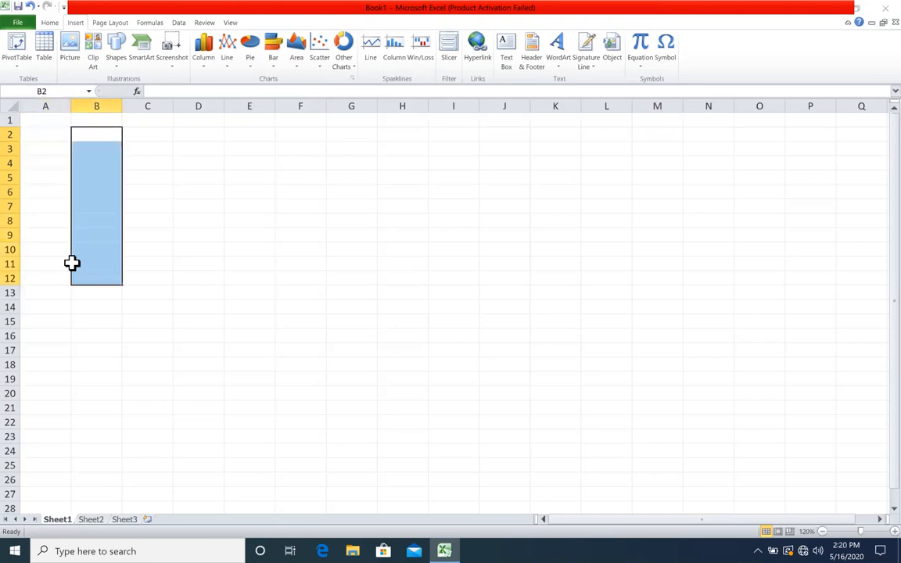
{"action": "left_click_drag", "start_coordinate": [89, 148], "coordinate": [110, 233]}
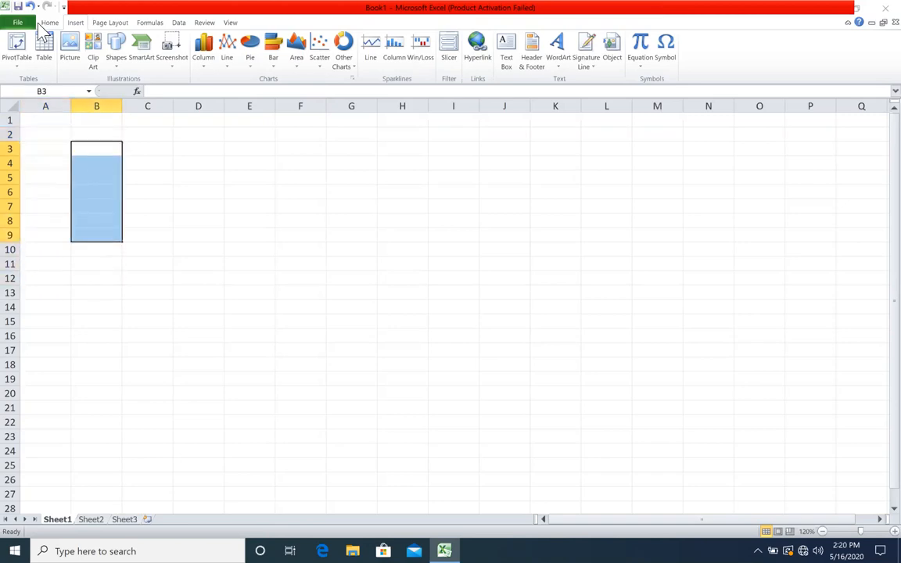
{"action": "left_click_drag", "start_coordinate": [48, 135], "coordinate": [52, 192]}
{"action": "left_click_drag", "start_coordinate": [96, 120], "coordinate": [88, 233]}
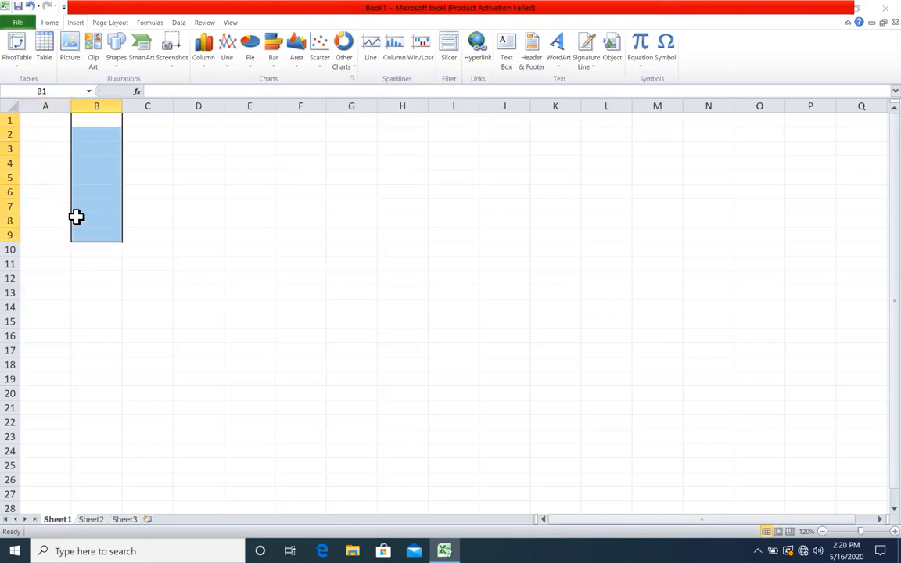
{"action": "left_click", "coordinate": [60, 137]}
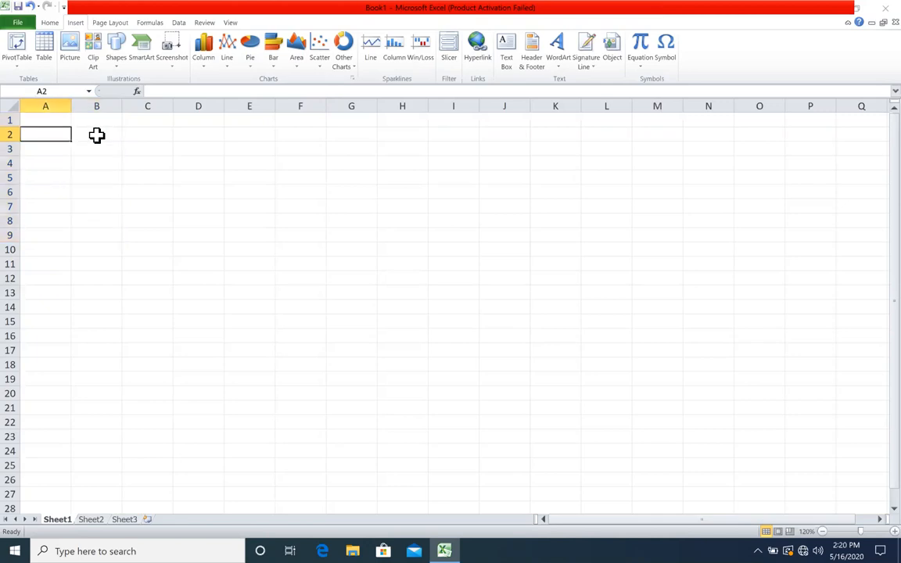
{"action": "left_click_drag", "start_coordinate": [62, 135], "coordinate": [59, 191]}
{"action": "left_click_drag", "start_coordinate": [65, 137], "coordinate": [103, 218]}
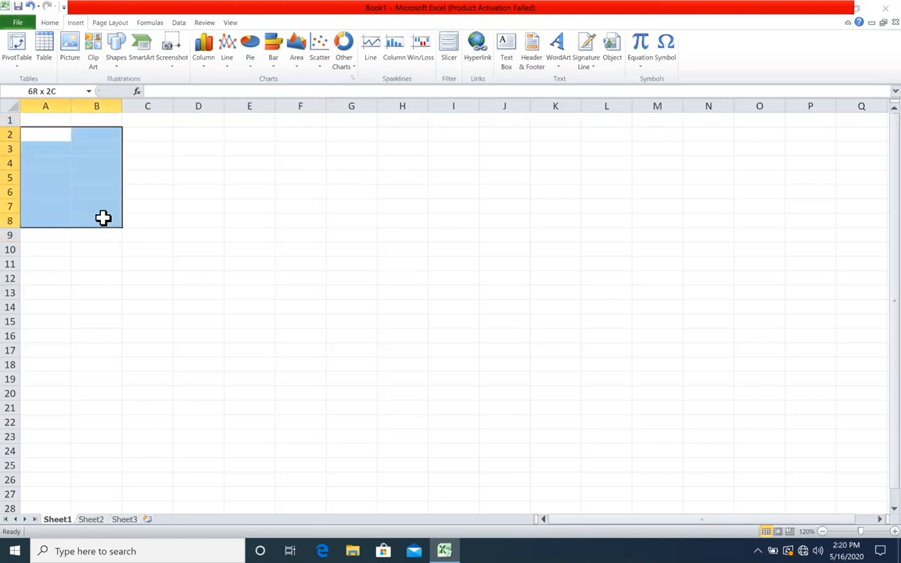
{"action": "left_click", "coordinate": [137, 155]}
{"action": "left_click", "coordinate": [67, 133]}
{"action": "key", "text": "shift+Down"}
{"action": "key", "text": "shift+Down"}
{"action": "key", "text": "shift+Down"}
{"action": "key", "text": "shift+Down"}
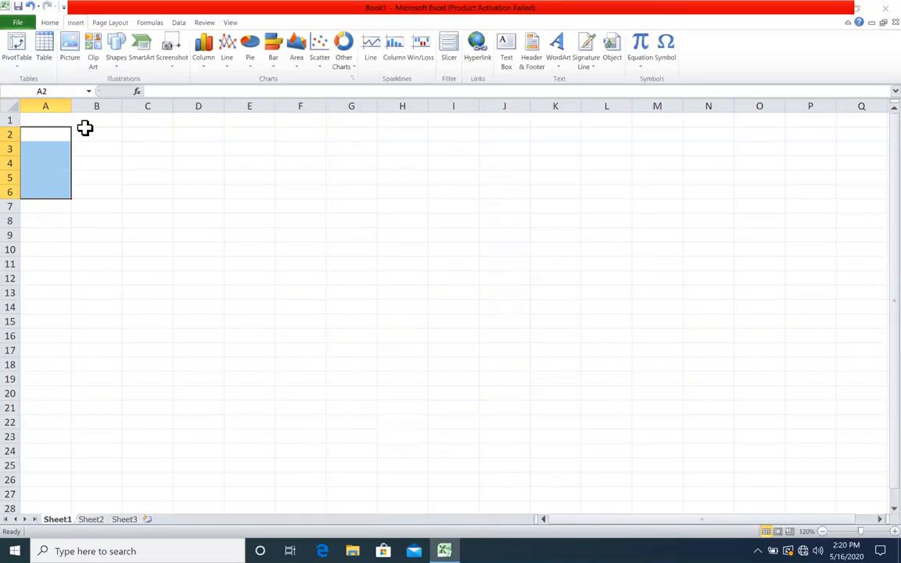
- Enter the column headings Months in A1 and Sales in B1
{"action": "left_click", "coordinate": [68, 119]}
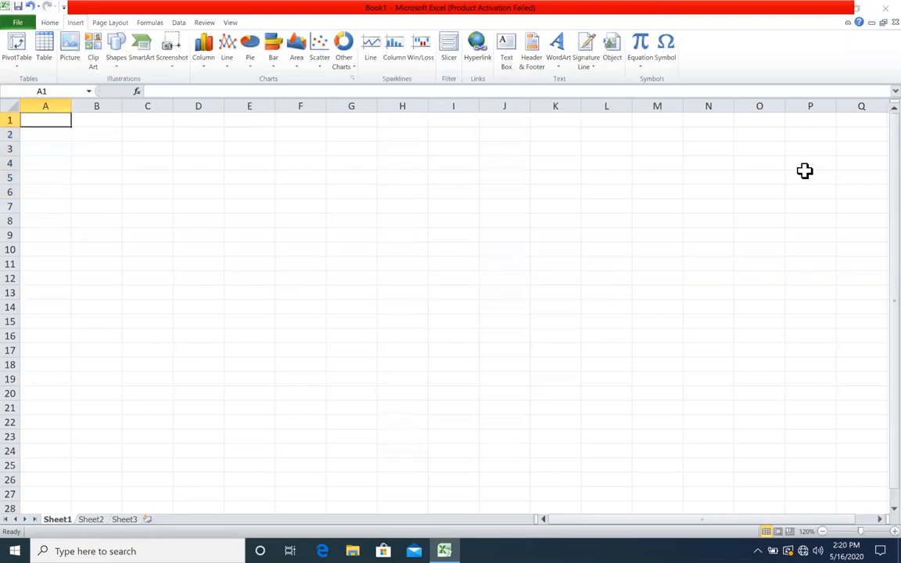
{"action": "type", "text": "MOnths"}
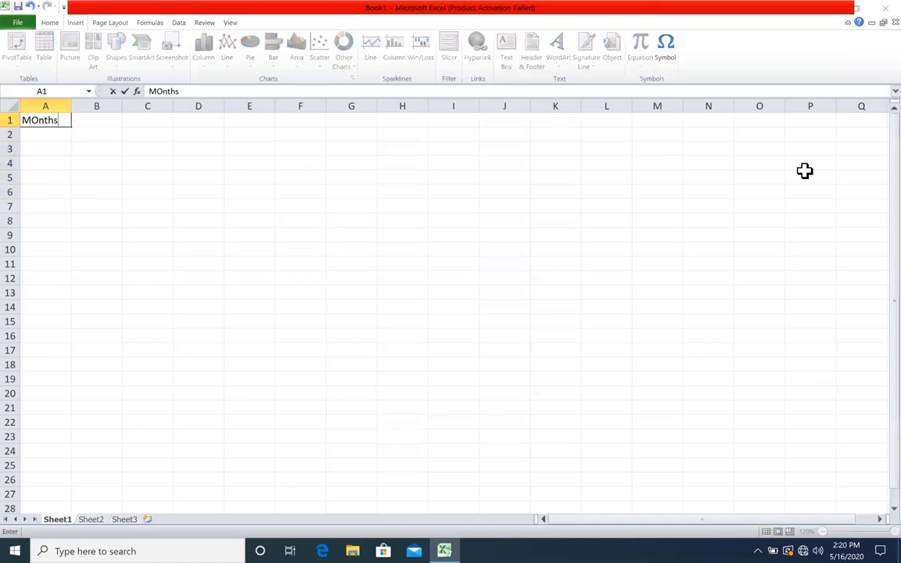
{"action": "key", "text": "Tab"}
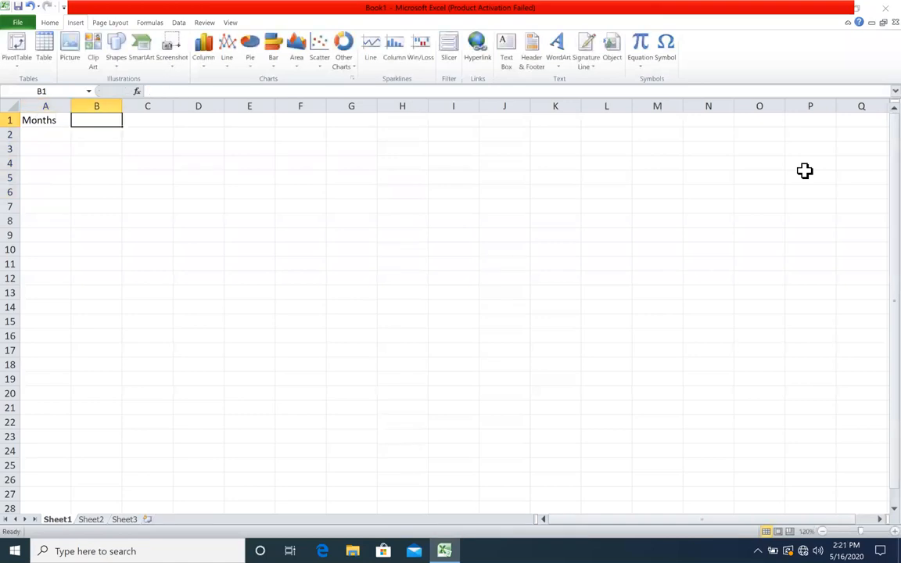
{"action": "type", "text": "Sales"}
{"action": "key", "text": "Return"}
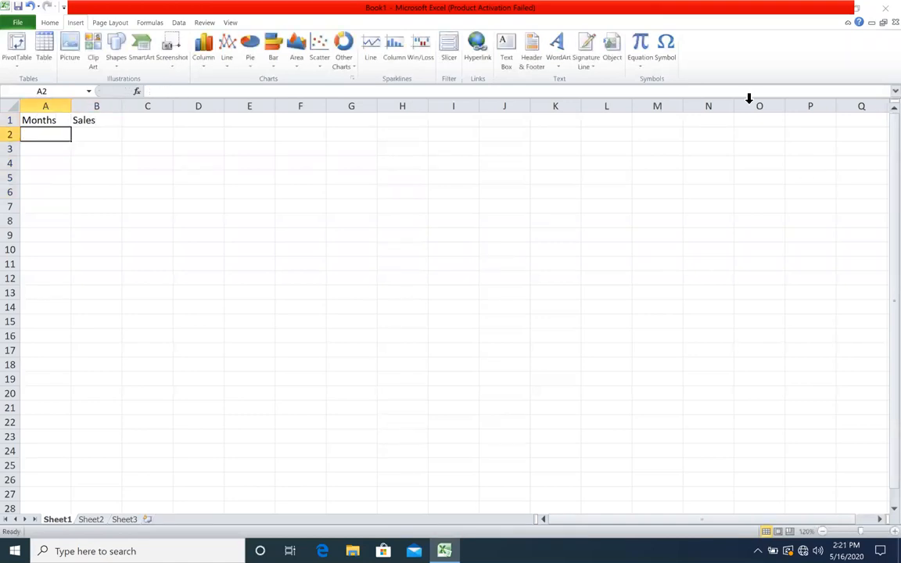
- Enter Jan in A2 and fill the month series down to Jul in A8
{"action": "type", "text": "Jan"}
{"action": "key", "text": "Return"}
{"action": "left_click", "coordinate": [66, 139]}
{"action": "left_click_drag", "start_coordinate": [71, 141], "coordinate": [62, 226]}
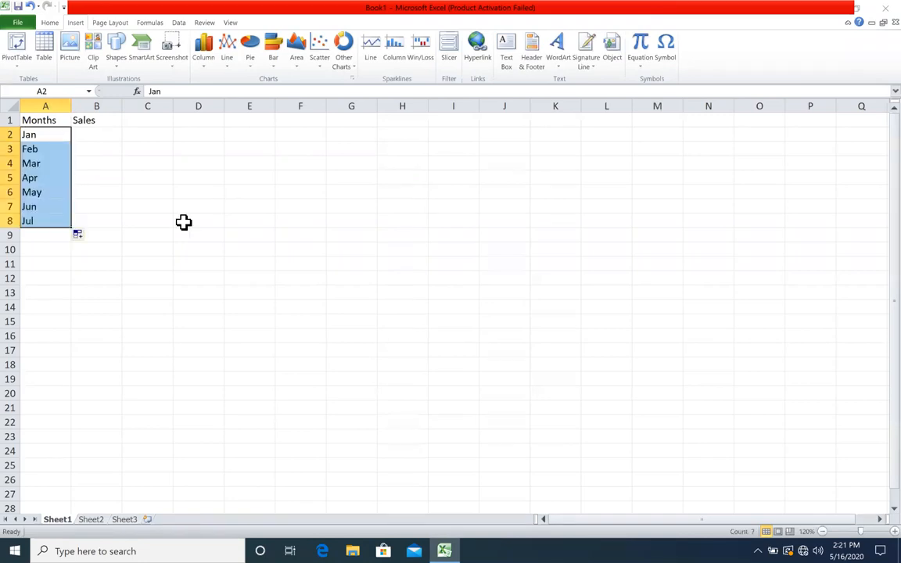
{"action": "left_click", "coordinate": [180, 206]}
- Enter the January to March sales in B2:B4 as 67000, 45000 and 76000
{"action": "left_click_drag", "start_coordinate": [113, 135], "coordinate": [96, 221]}
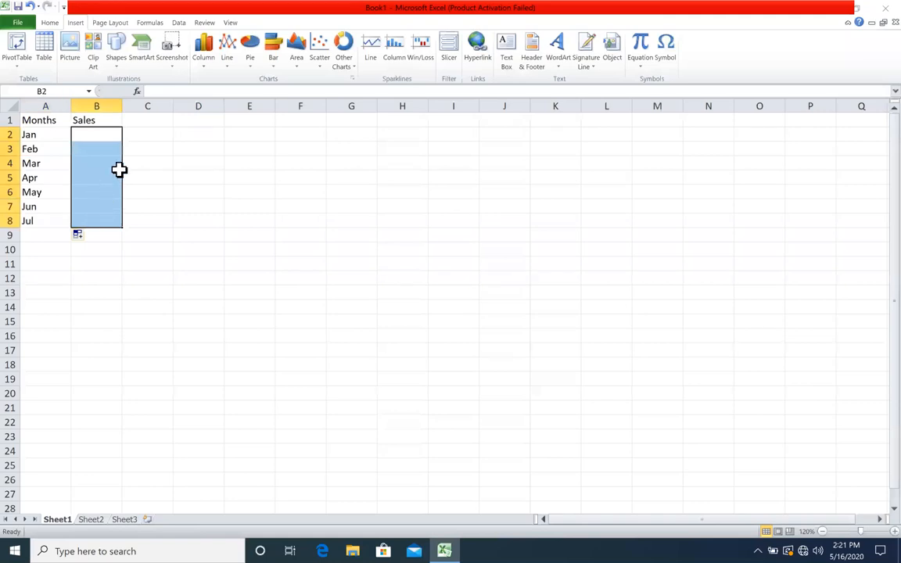
{"action": "left_click", "coordinate": [112, 135]}
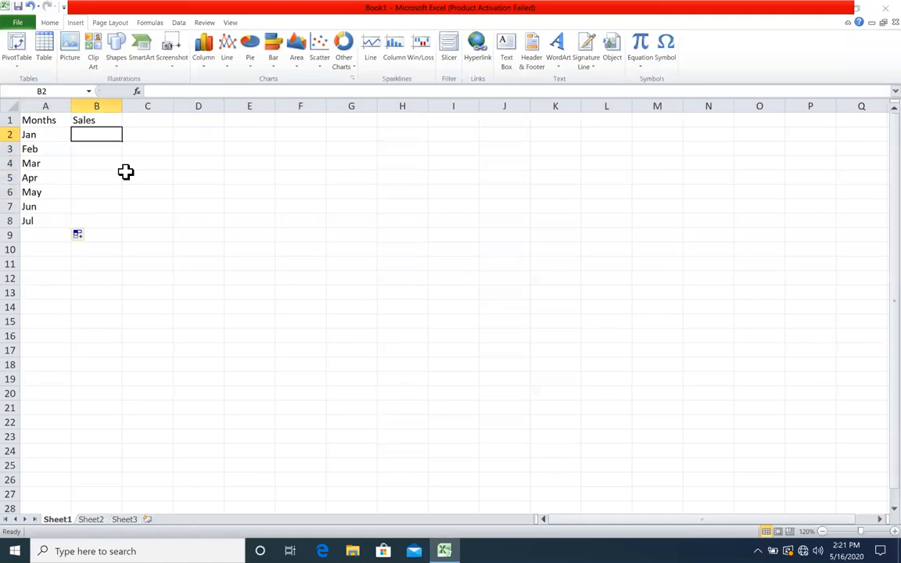
{"action": "type", "text": "67000"}
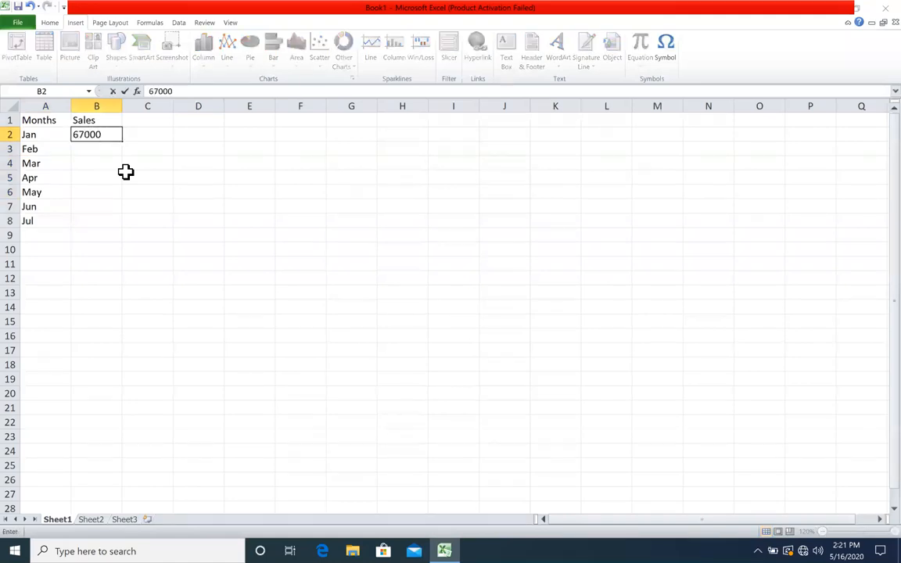
{"action": "key", "text": "Return"}
{"action": "type", "text": "45000"}
{"action": "key", "text": "Return"}
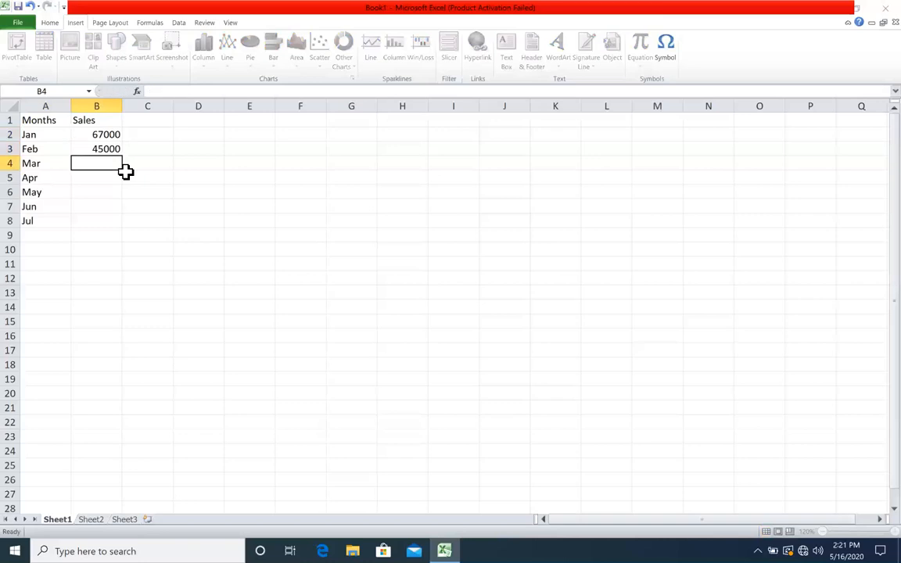
{"action": "type", "text": "76000"}
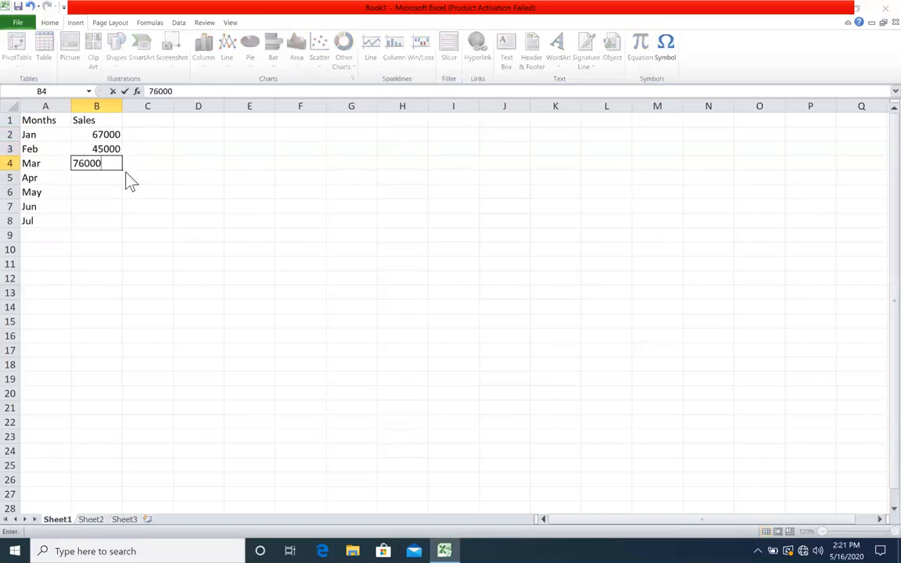
{"action": "key", "text": "Return"}
- Enter the April to July sales in B5:B8 as 32000, 56000, 66000 and 55000
{"action": "type", "text": "32000"}
{"action": "key", "text": "Return"}
{"action": "type", "text": "56000"}
{"action": "key", "text": "Return"}
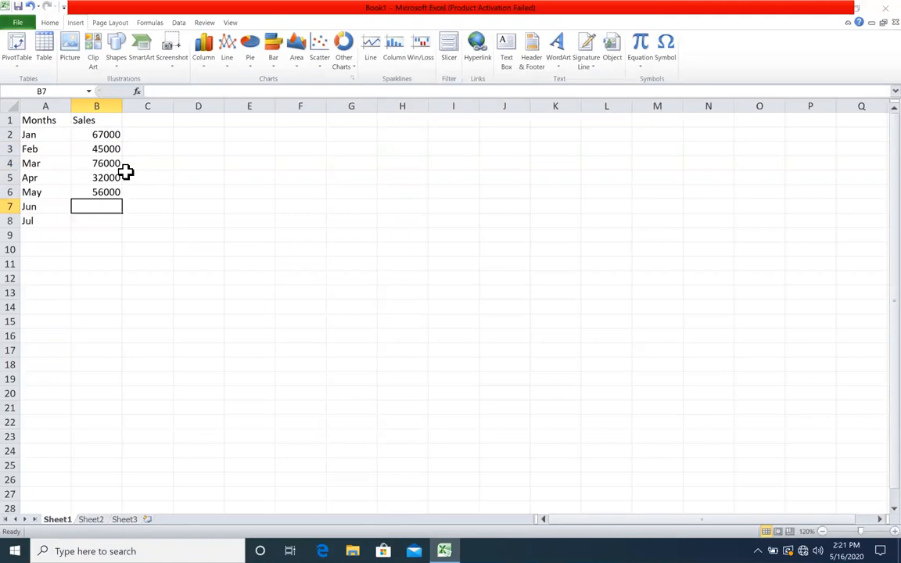
{"action": "type", "text": "66000"}
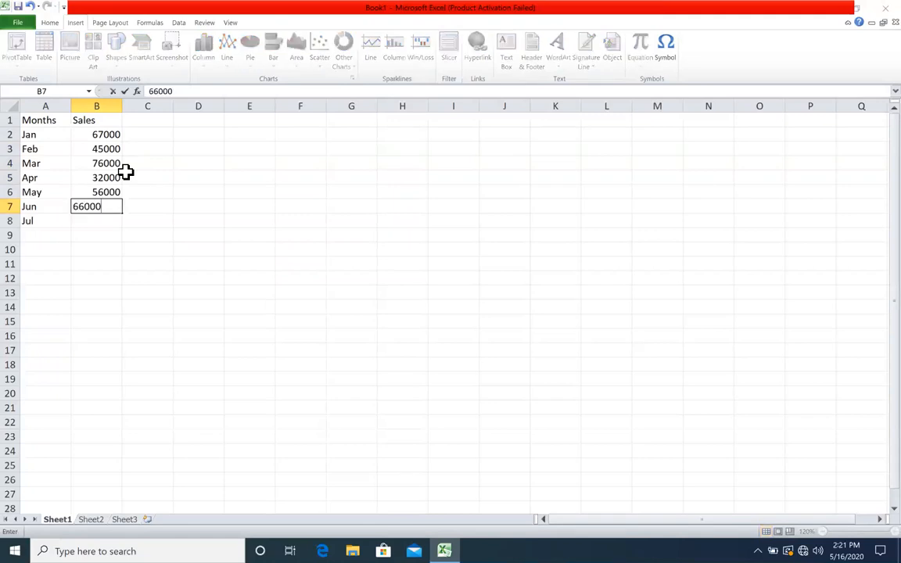
{"action": "key", "text": "Return"}
{"action": "type", "text": "55000"}
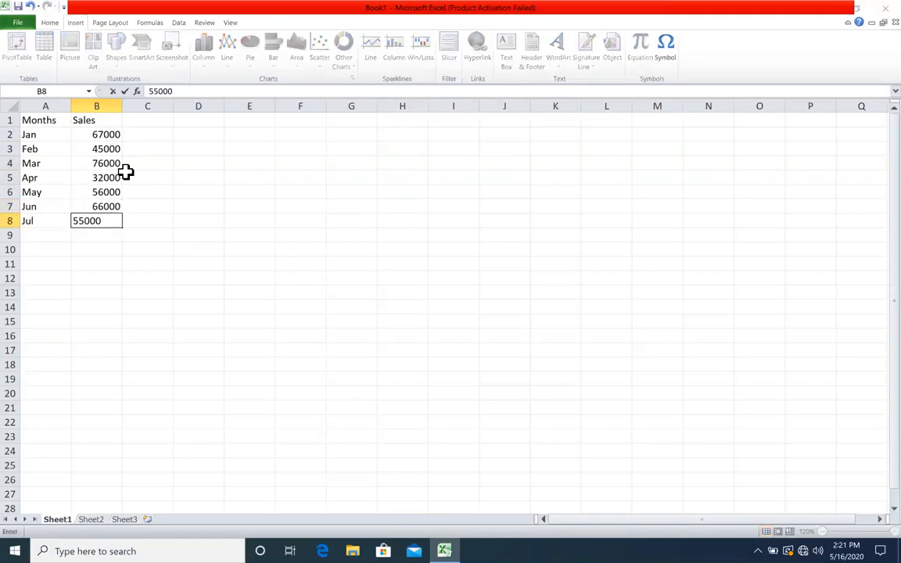
{"action": "key", "text": "Return"}
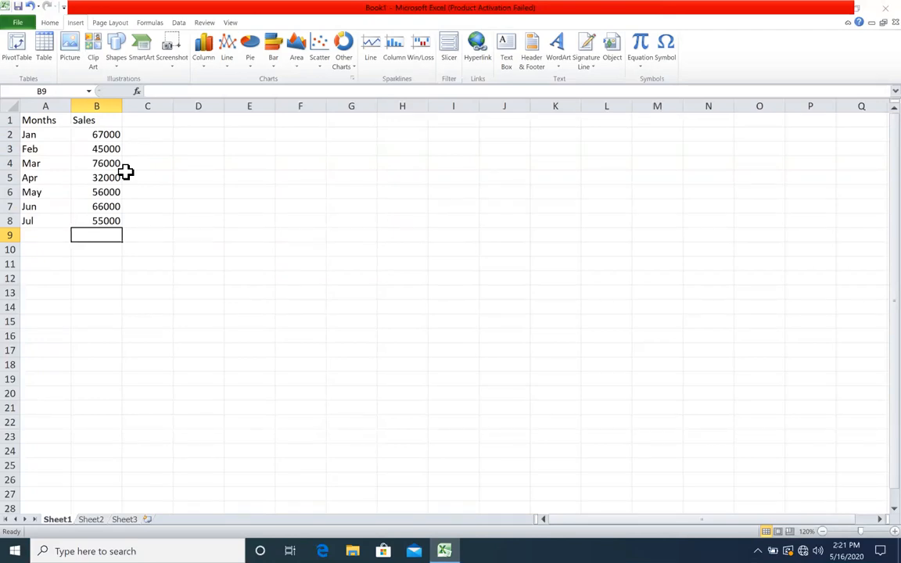
{"action": "left_click_drag", "start_coordinate": [45, 123], "coordinate": [96, 222]}
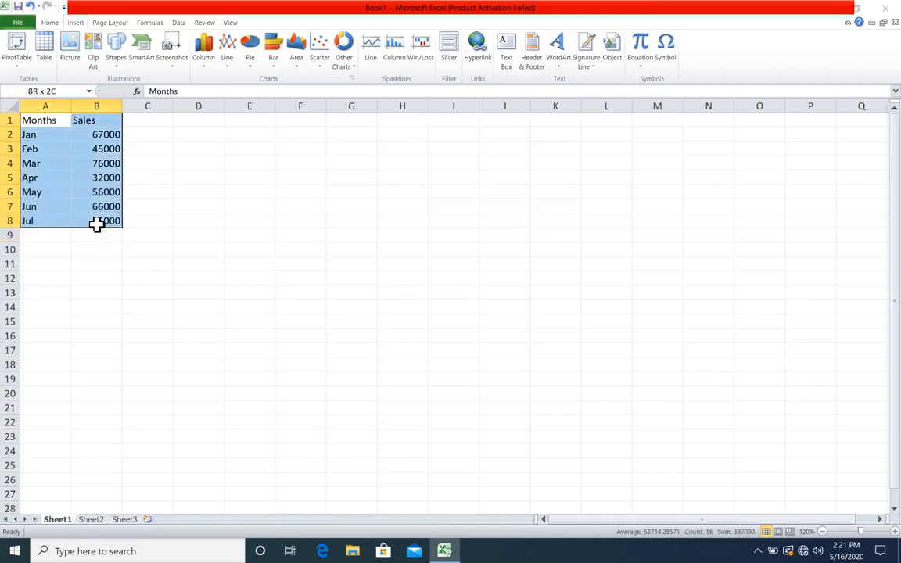
{"action": "left_click", "coordinate": [257, 161]}
{"action": "left_click_drag", "start_coordinate": [61, 122], "coordinate": [106, 221]}
{"action": "left_click", "coordinate": [209, 191]}
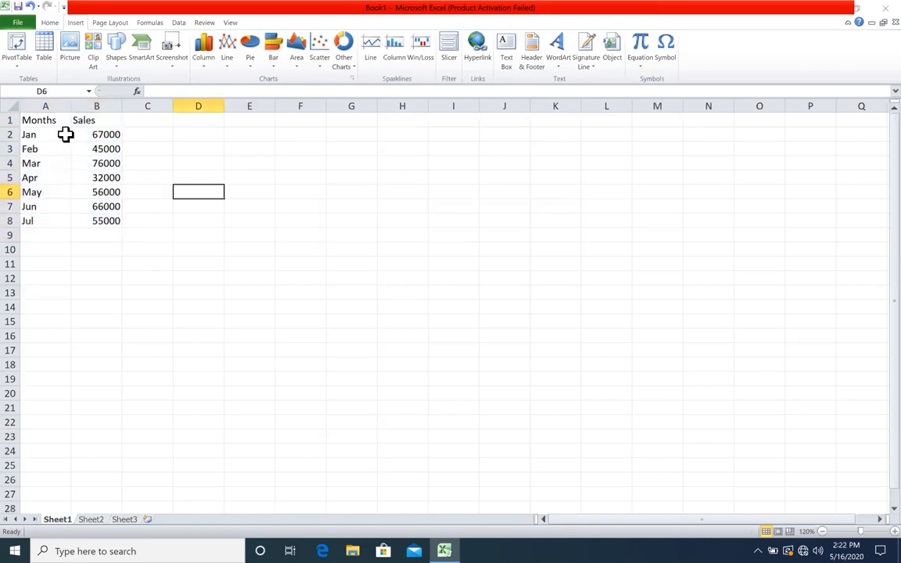
{"action": "left_click", "coordinate": [49, 121]}
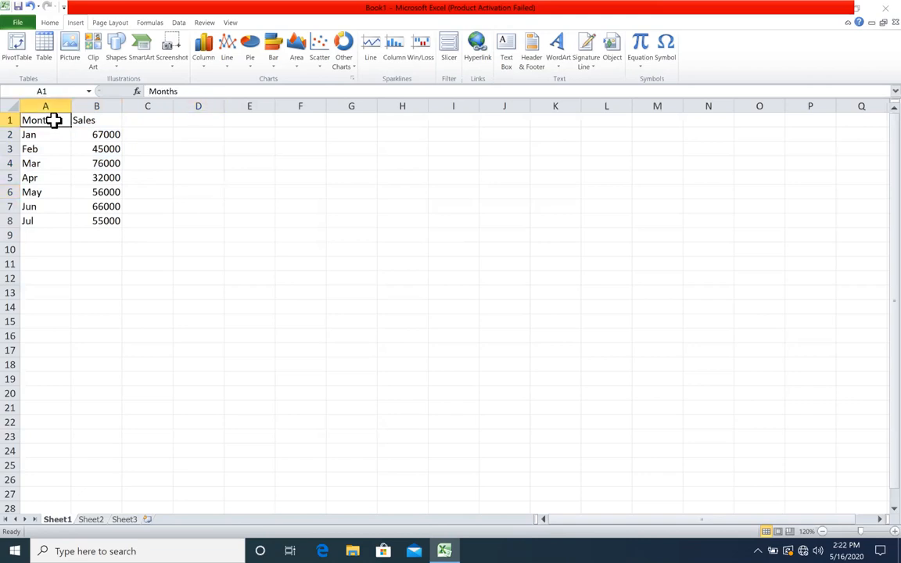
{"action": "left_click", "coordinate": [95, 147]}
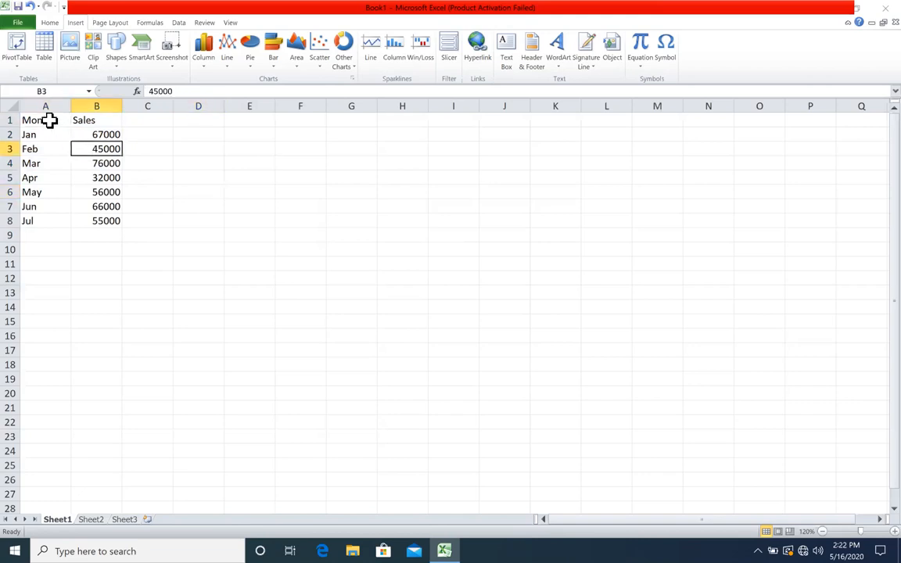
- Insert a 2-D clustered column chart from A1:B8, and place it at a reduced size below the table, in rows 15 to 27
{"action": "left_click_drag", "start_coordinate": [42, 121], "coordinate": [102, 220]}
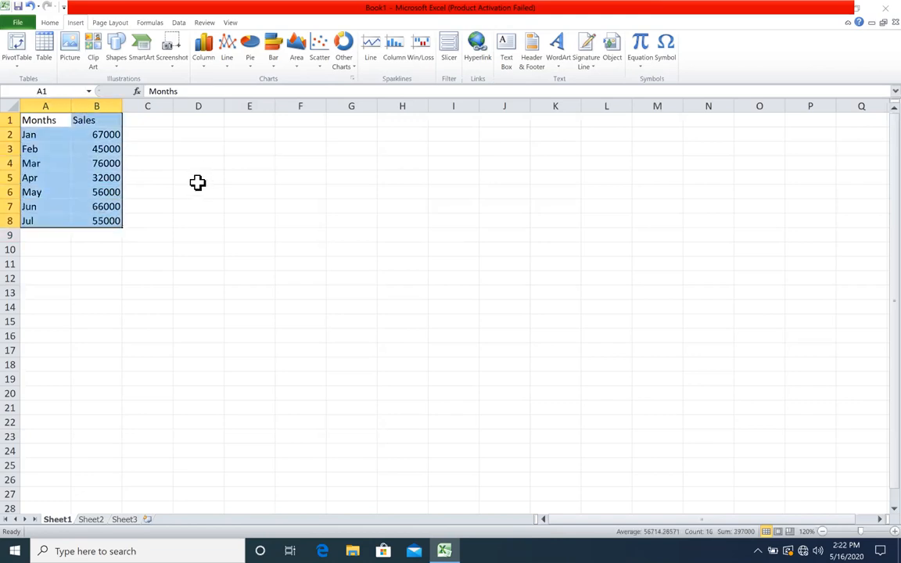
{"action": "left_click", "coordinate": [202, 55]}
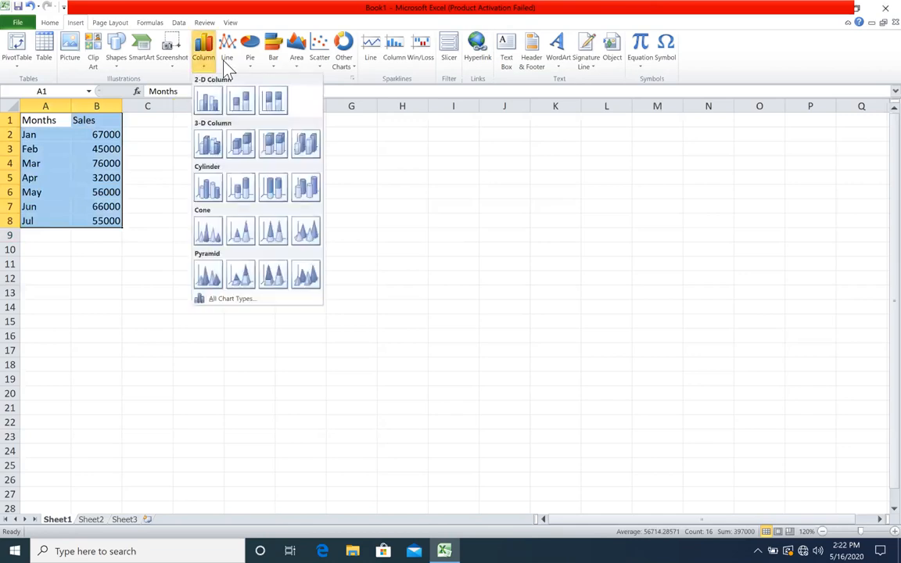
{"action": "left_click", "coordinate": [226, 55]}
{"action": "left_click", "coordinate": [250, 55]}
{"action": "left_click", "coordinate": [273, 55]}
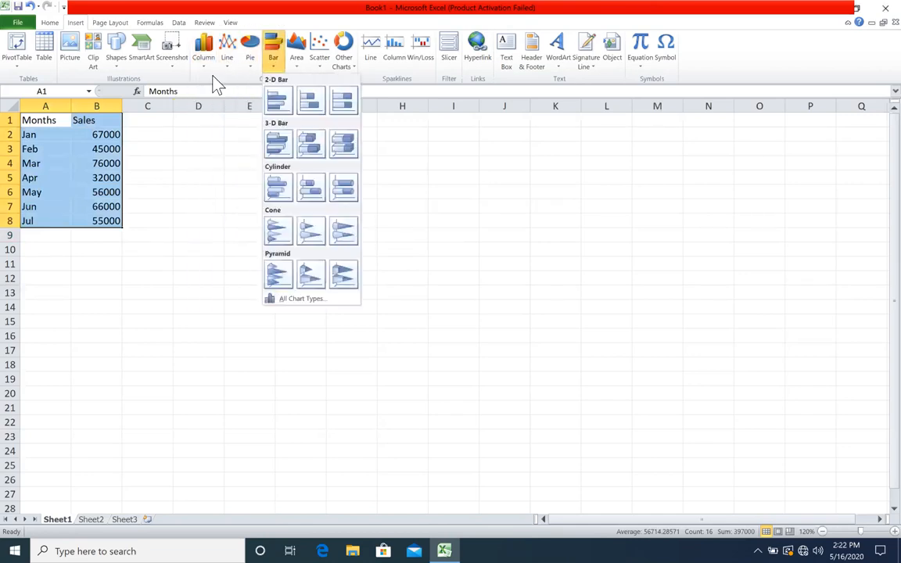
{"action": "left_click", "coordinate": [202, 59]}
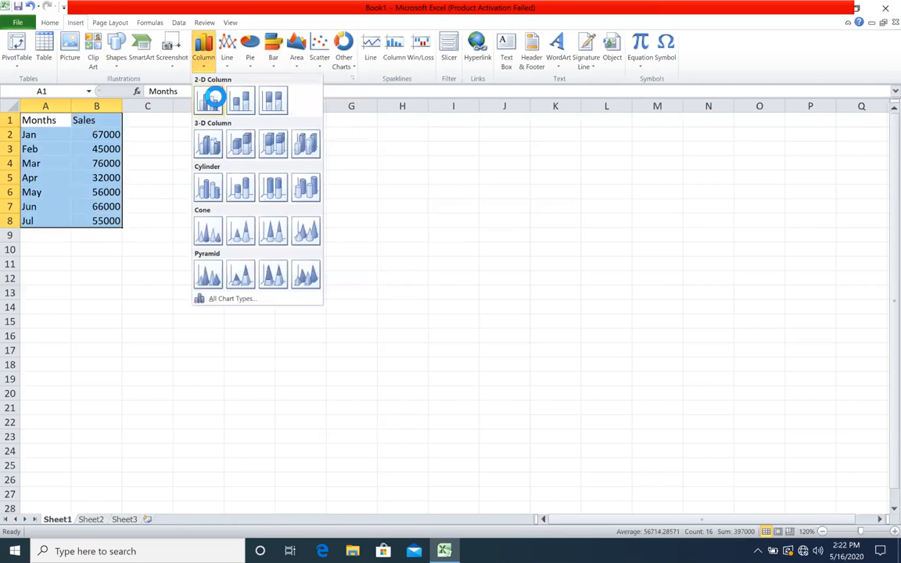
{"action": "key", "text": "Return"}
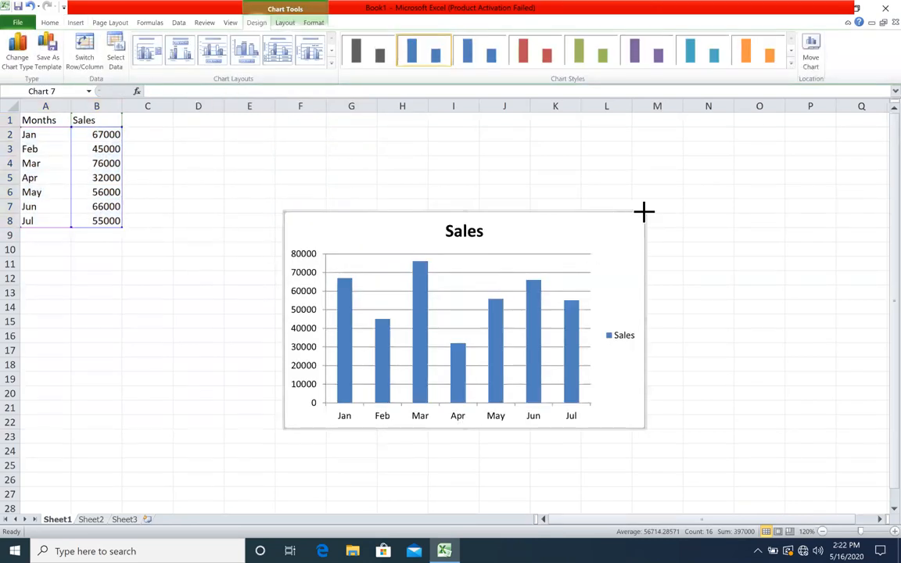
{"action": "left_click_drag", "start_coordinate": [614, 230], "coordinate": [236, 340]}
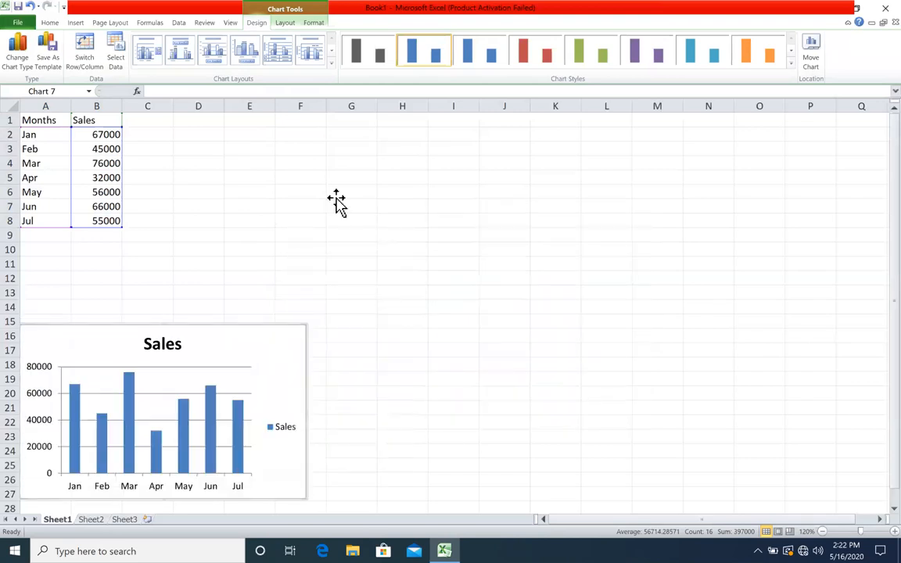
{"action": "left_click", "coordinate": [336, 197]}
- Insert a line chart with markers from A1:B8, and move it horizontally clear of the column chart
{"action": "left_click_drag", "start_coordinate": [47, 120], "coordinate": [112, 219]}
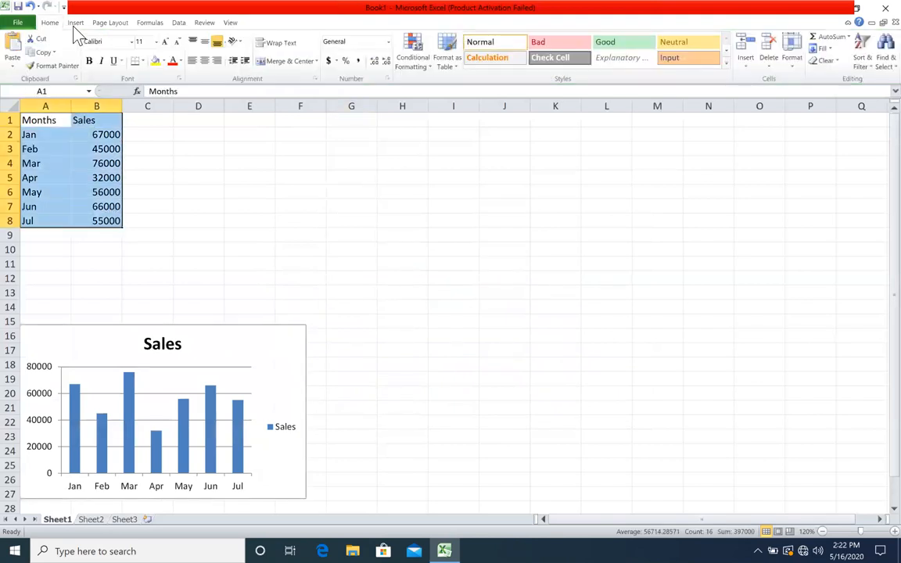
{"action": "left_click", "coordinate": [74, 23]}
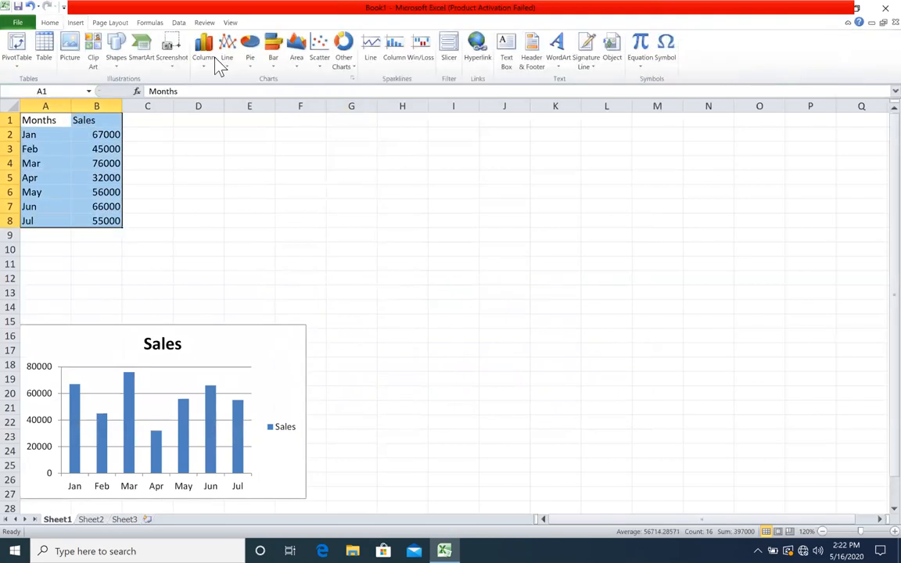
{"action": "left_click", "coordinate": [238, 134]}
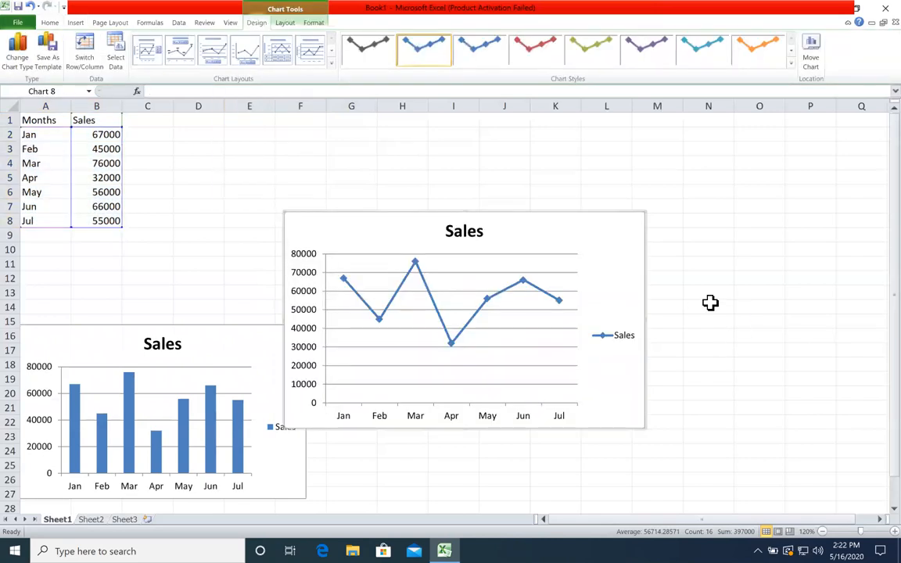
{"action": "left_click", "coordinate": [709, 302]}
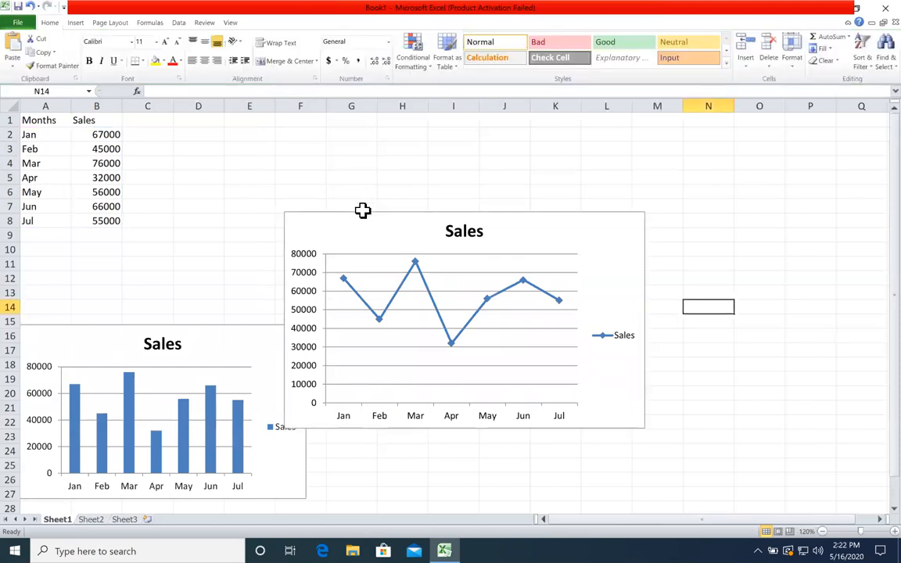
{"action": "left_click", "coordinate": [416, 210]}
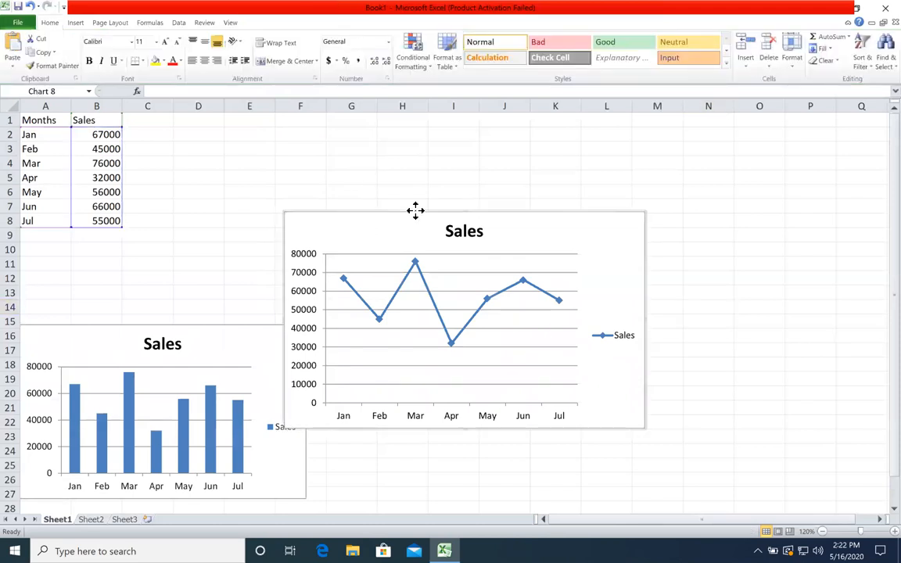
{"action": "left_click_drag", "start_coordinate": [415, 209], "coordinate": [475, 210]}
{"action": "left_click", "coordinate": [395, 191]}
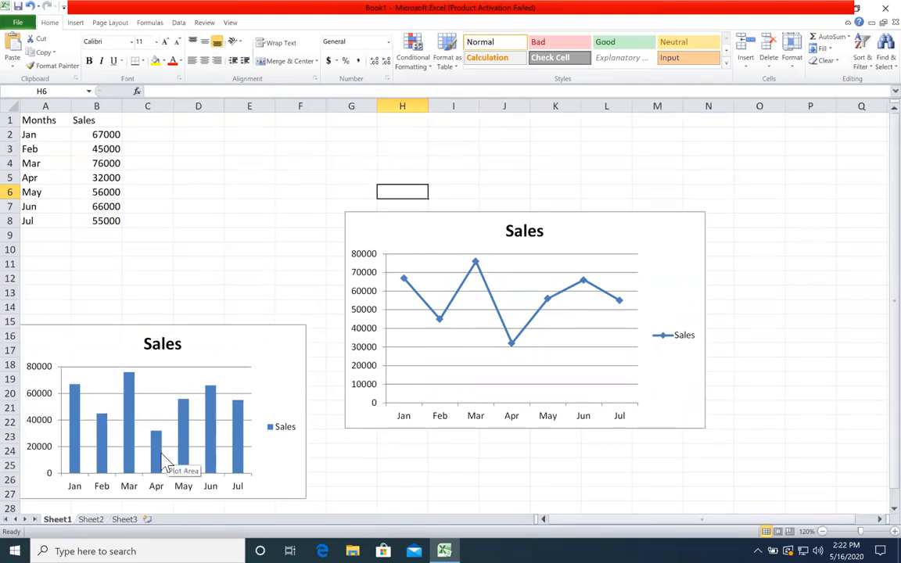
- Examine the monthly sales values in B2:B8 against the column chart
{"action": "left_click", "coordinate": [162, 249]}
{"action": "left_click", "coordinate": [101, 136]}
{"action": "left_click", "coordinate": [105, 150]}
{"action": "left_click_drag", "start_coordinate": [103, 178], "coordinate": [103, 196]}
{"action": "left_click", "coordinate": [104, 192]}
{"action": "left_click", "coordinate": [107, 209]}
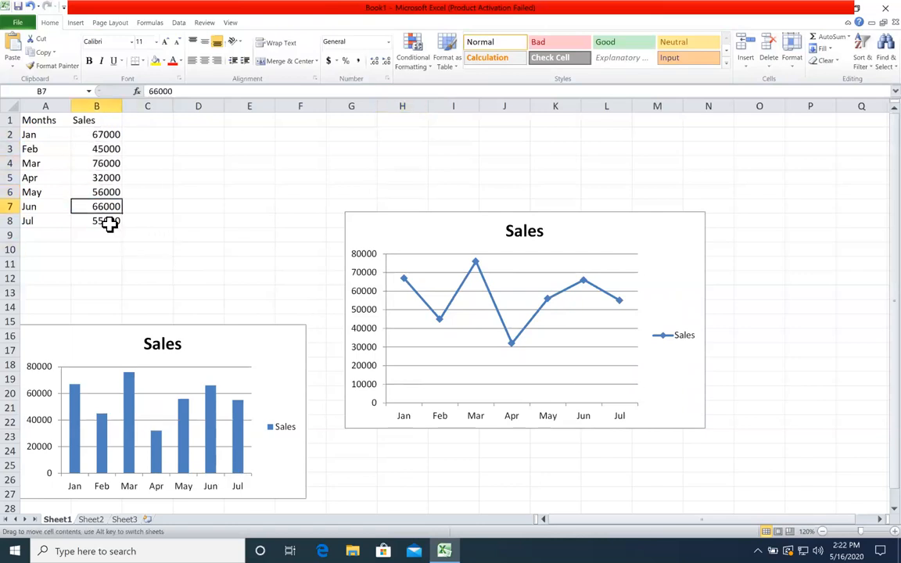
{"action": "left_click", "coordinate": [105, 191]}
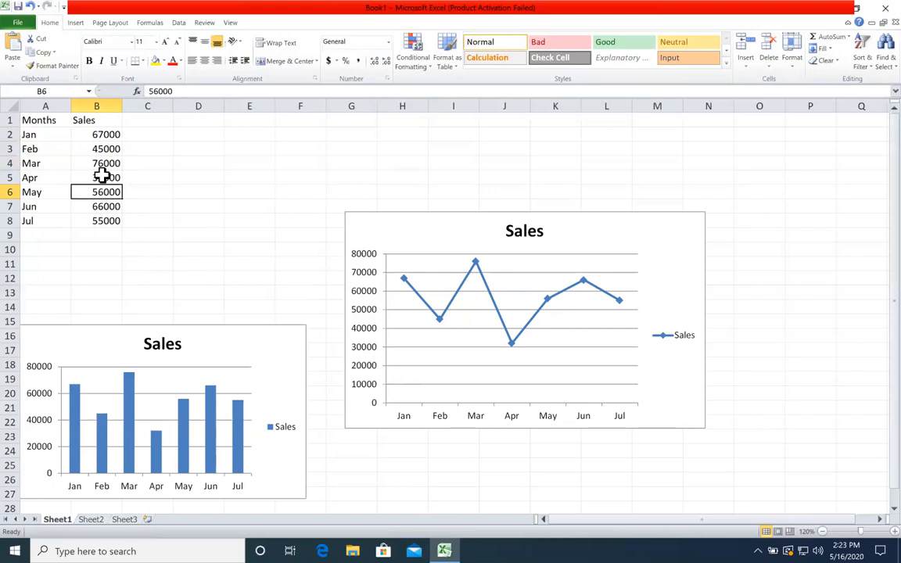
{"action": "left_click_drag", "start_coordinate": [96, 139], "coordinate": [89, 216]}
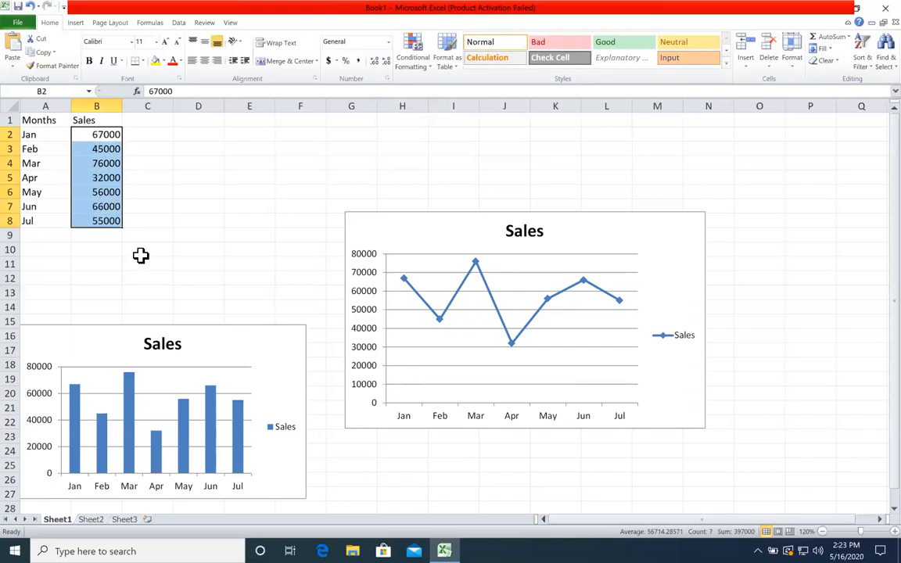
{"action": "left_click", "coordinate": [221, 339]}
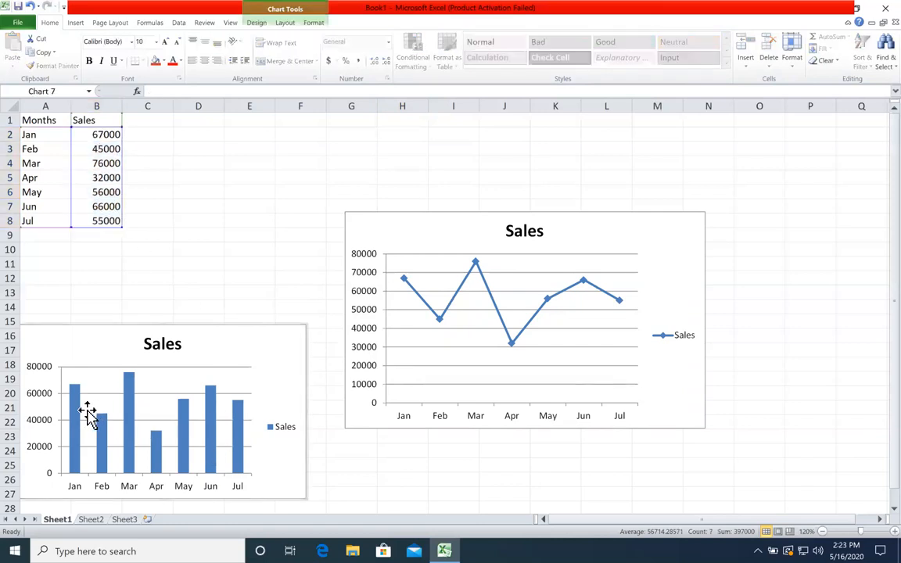
- Move the line chart directly beside the column chart and shrink it to about the same height, in rows 15 to 27
{"action": "left_click", "coordinate": [582, 219]}
{"action": "left_click_drag", "start_coordinate": [563, 235], "coordinate": [542, 283]}
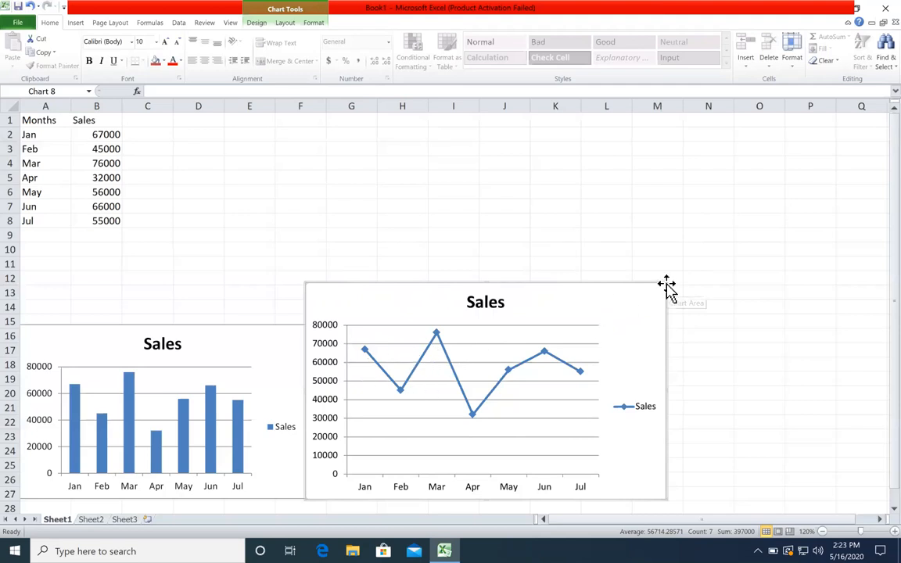
{"action": "left_click_drag", "start_coordinate": [668, 282], "coordinate": [647, 322]}
{"action": "left_click", "coordinate": [450, 280]}
- Insert a 3-D pie chart of the sales data from A1:B8
{"action": "left_click_drag", "start_coordinate": [101, 221], "coordinate": [24, 121]}
{"action": "left_click", "coordinate": [76, 23]}
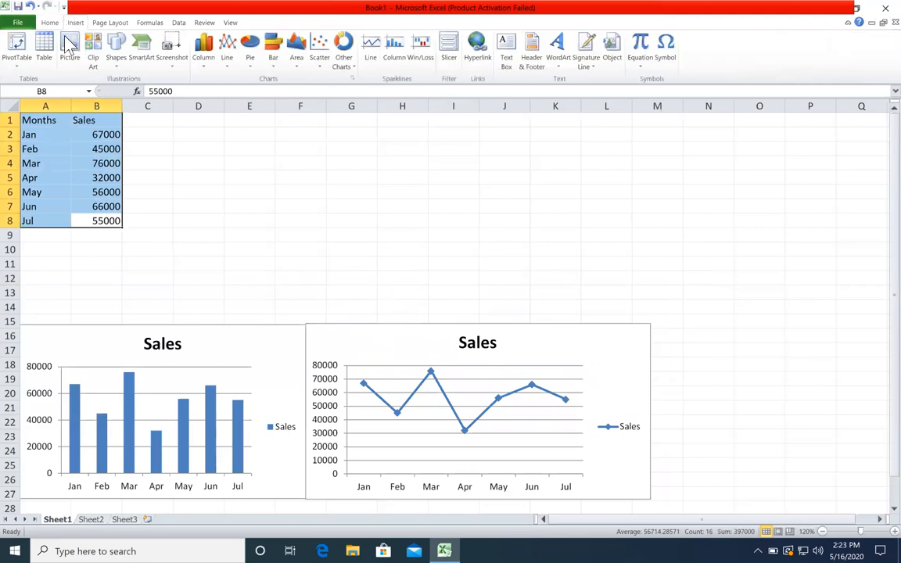
{"action": "left_click", "coordinate": [252, 59]}
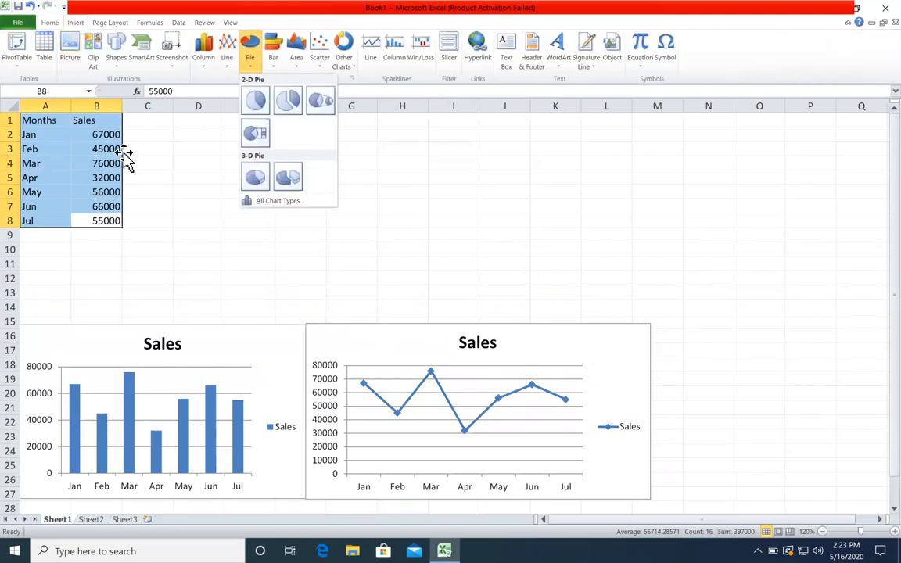
{"action": "left_click", "coordinate": [104, 125]}
{"action": "left_click_drag", "start_coordinate": [101, 137], "coordinate": [107, 222]}
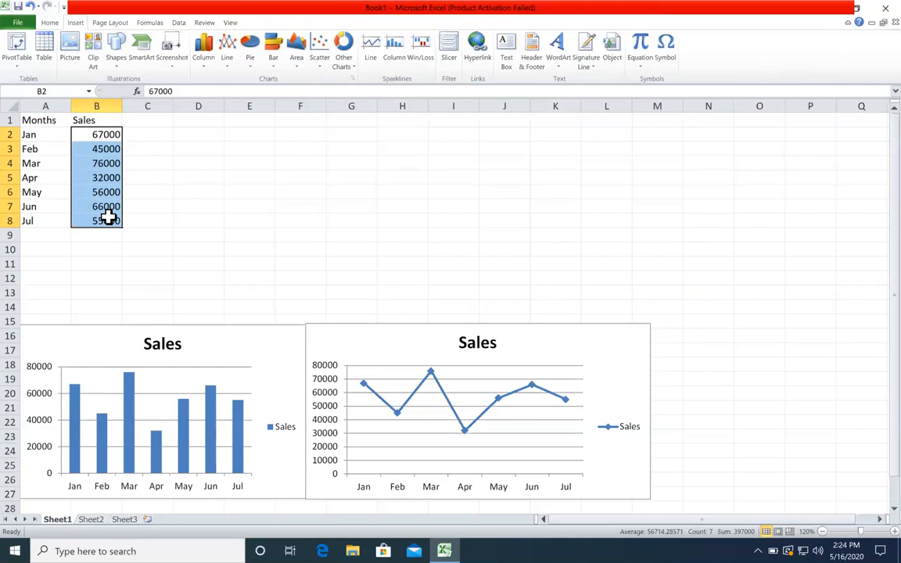
{"action": "left_click_drag", "start_coordinate": [107, 221], "coordinate": [30, 121]}
{"action": "left_click", "coordinate": [249, 49]}
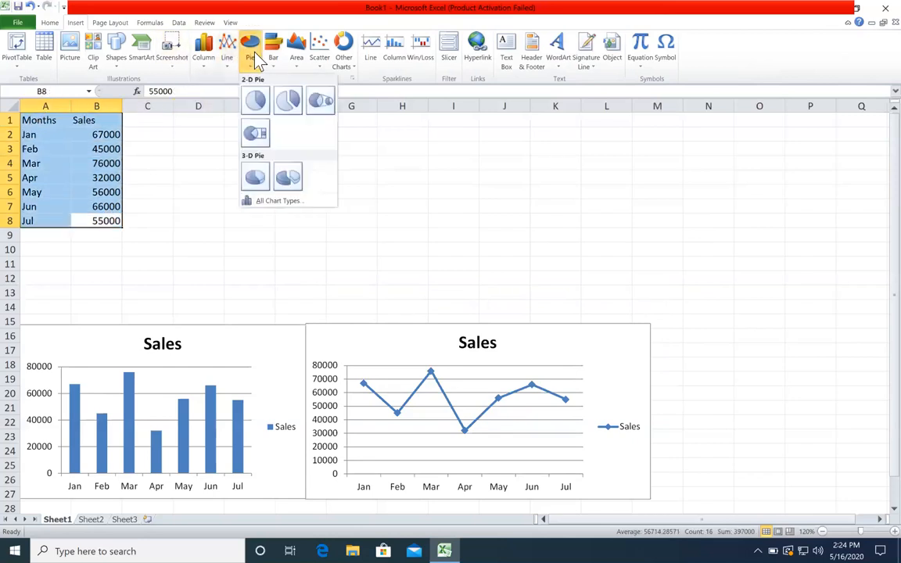
{"action": "left_click", "coordinate": [258, 174]}
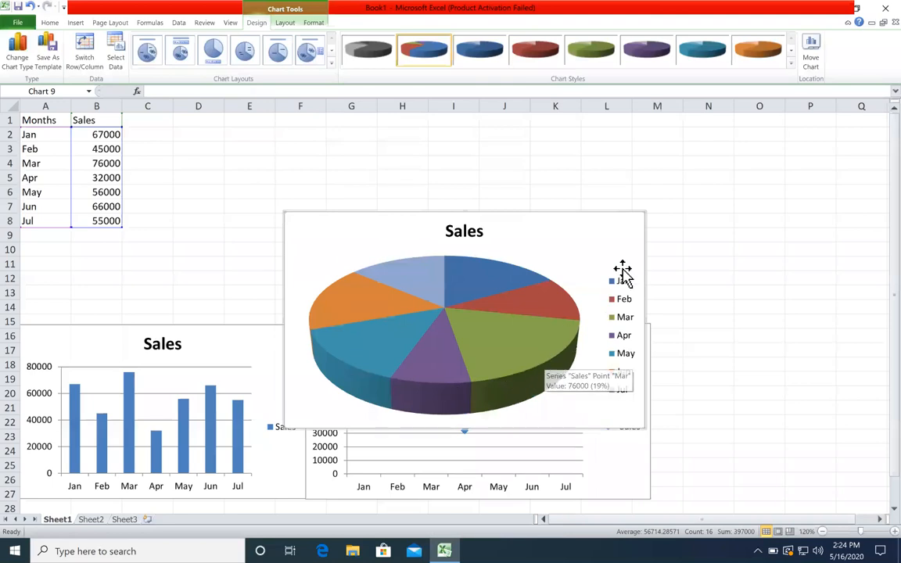
- Delete the 3-D pie chart and insert a plain 2-D pie chart of A1:B8 in its place
{"action": "key", "text": "Delete"}
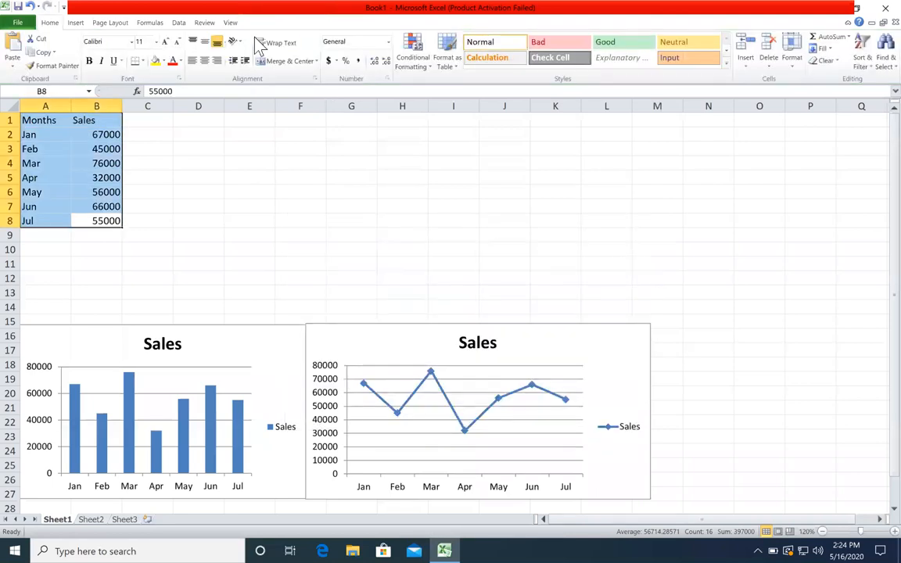
{"action": "left_click", "coordinate": [74, 23]}
{"action": "left_click", "coordinate": [249, 47]}
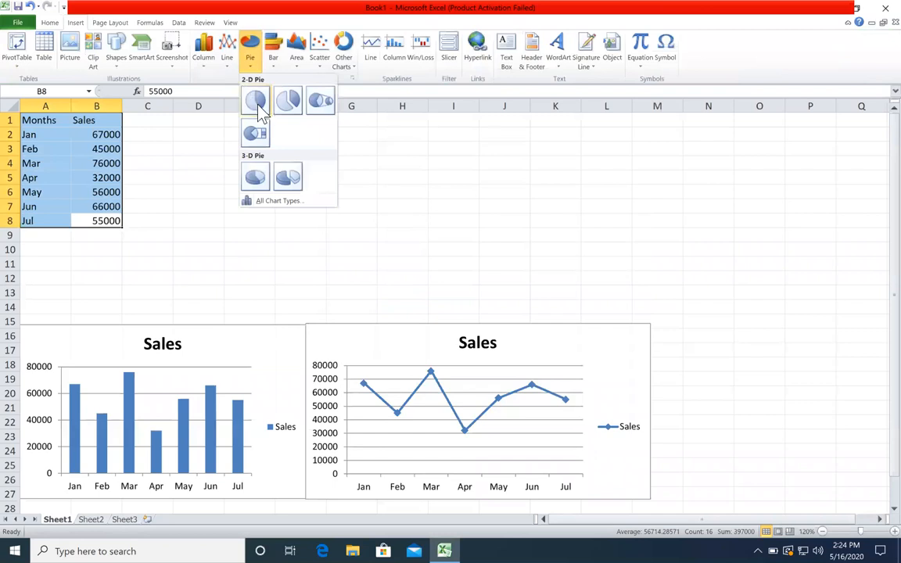
{"action": "left_click", "coordinate": [256, 100]}
- Move the pie chart up to row 1 and resize it to sit directly above the line chart, reaching the line chart's outer edge
{"action": "left_click_drag", "start_coordinate": [610, 222], "coordinate": [612, 148]}
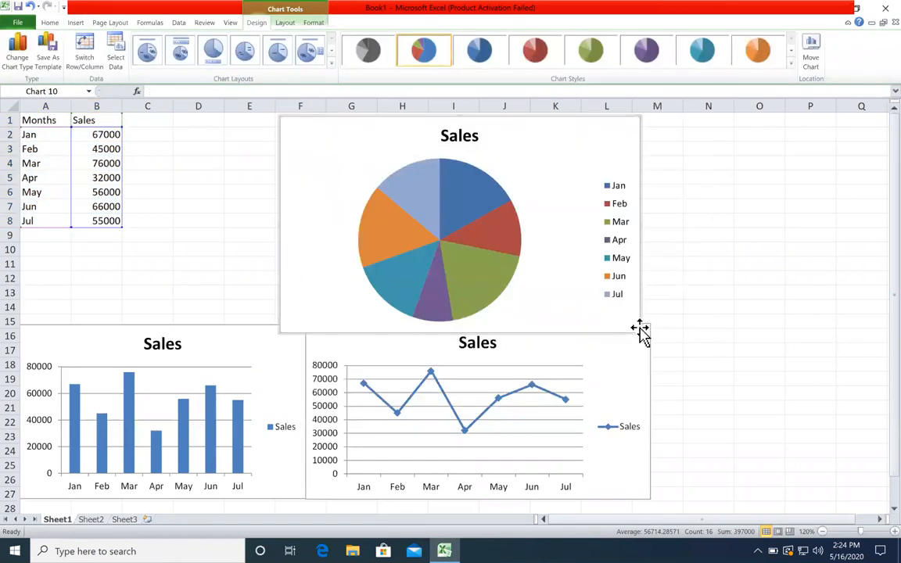
{"action": "left_click_drag", "start_coordinate": [645, 320], "coordinate": [648, 324]}
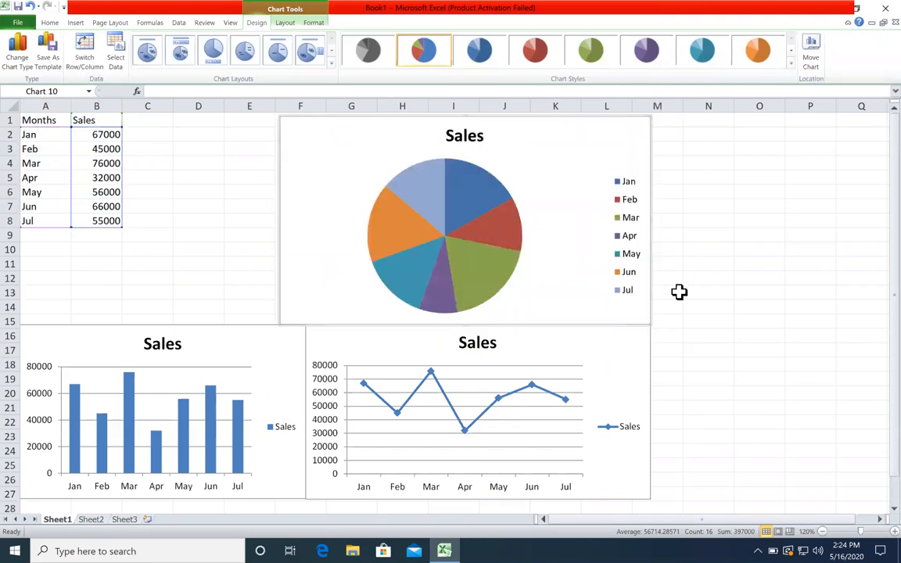
{"action": "left_click", "coordinate": [678, 292]}
- Insert a 2-D clustered bar chart from A1:B8, and place it at a smaller size beside the pie chart from column M, row 1
{"action": "left_click_drag", "start_coordinate": [110, 221], "coordinate": [22, 121]}
{"action": "left_click", "coordinate": [75, 24]}
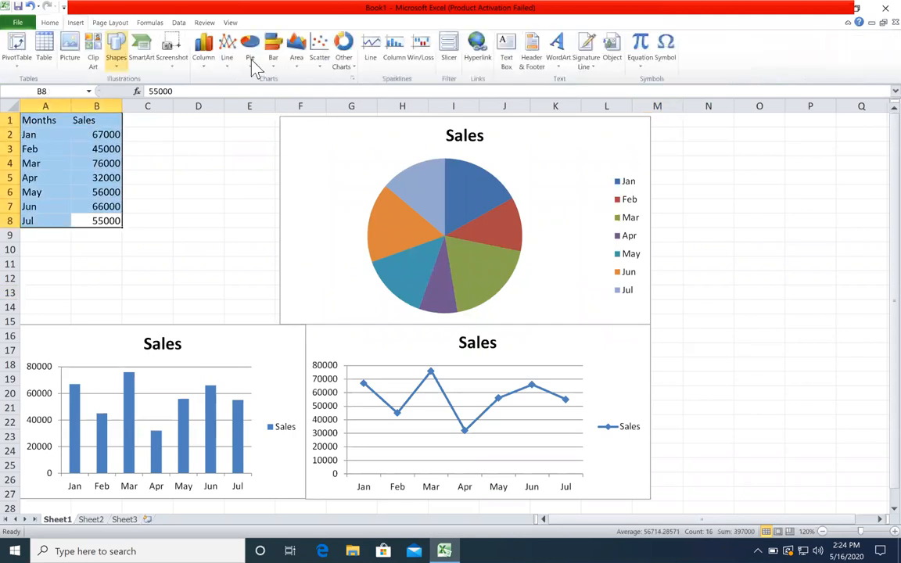
{"action": "left_click", "coordinate": [273, 54]}
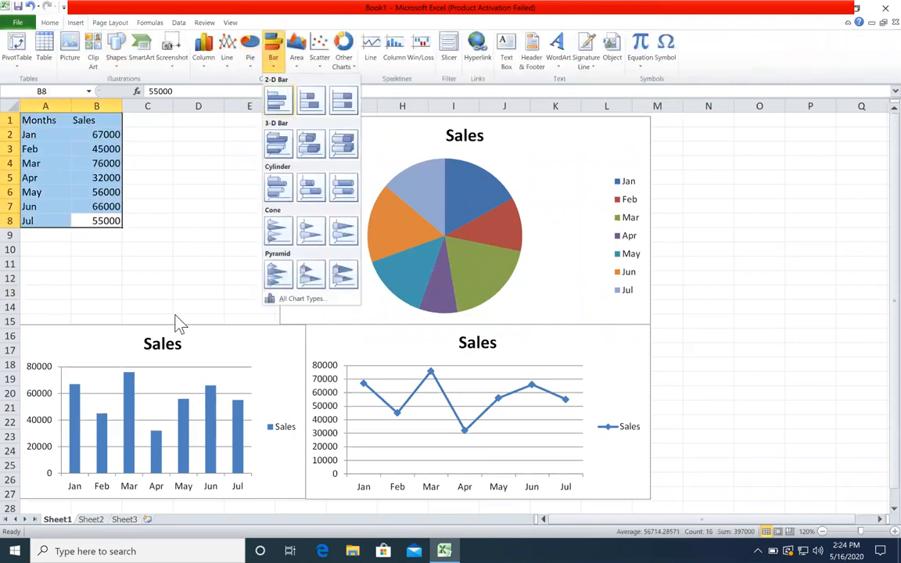
{"action": "left_click", "coordinate": [286, 100]}
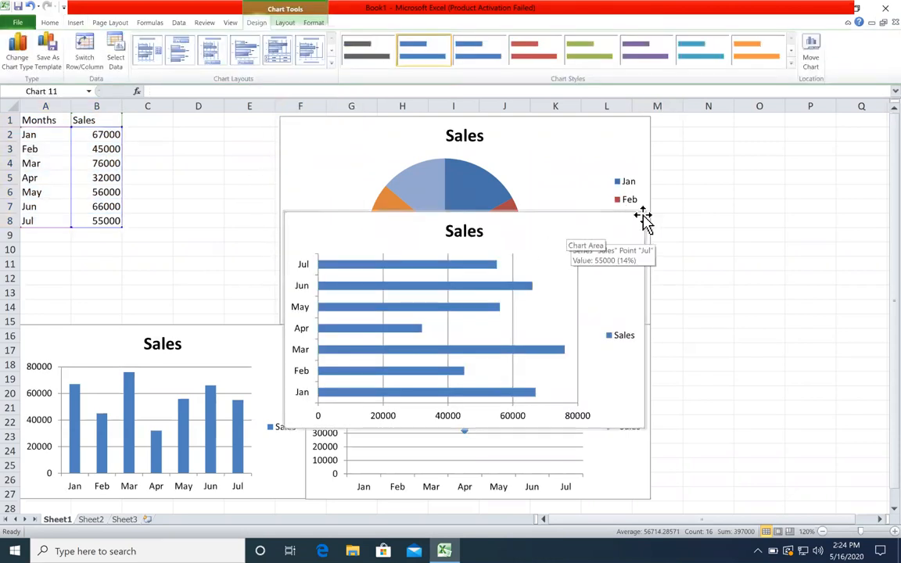
{"action": "left_click_drag", "start_coordinate": [643, 213], "coordinate": [757, 119]}
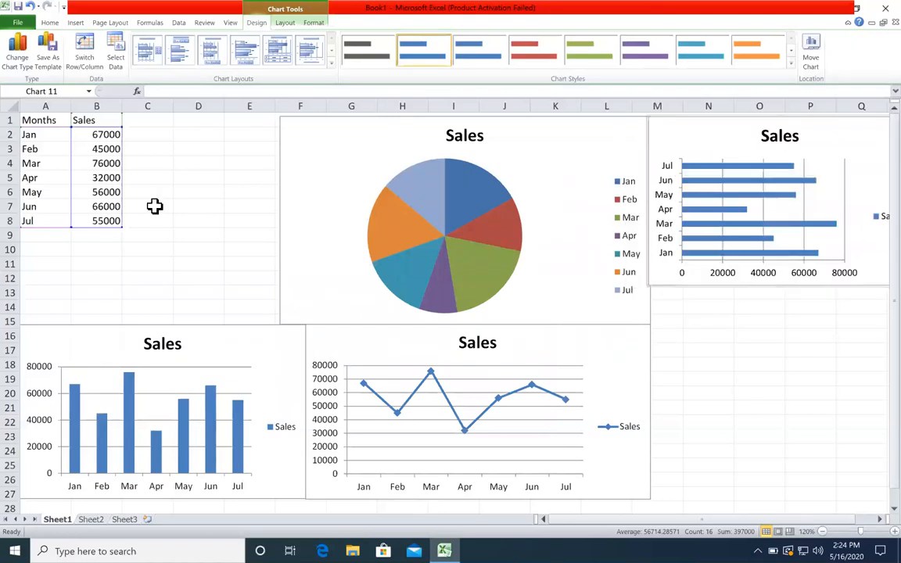
- Try a 2-D area chart of the sales data in A1:B8, and delete it
{"action": "left_click_drag", "start_coordinate": [110, 223], "coordinate": [31, 121]}
{"action": "left_click", "coordinate": [76, 23]}
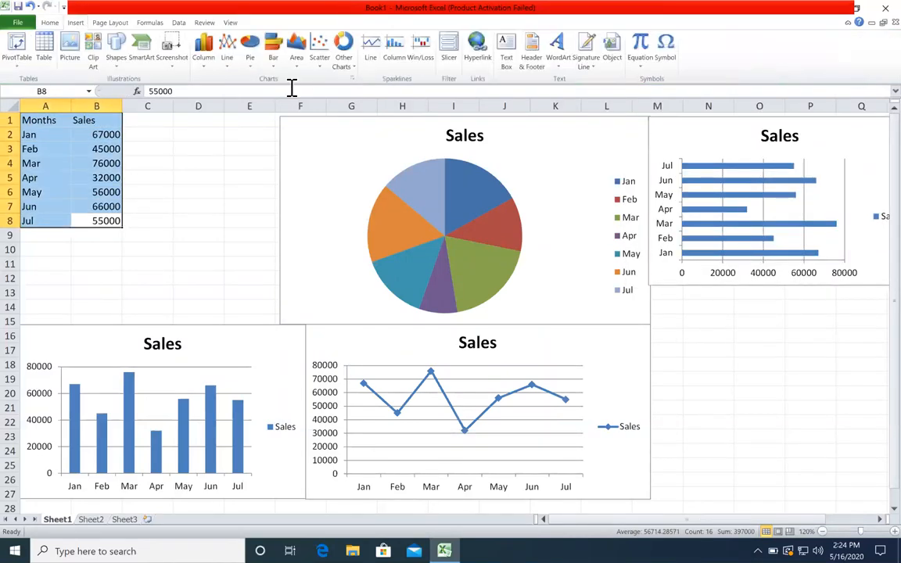
{"action": "left_click", "coordinate": [298, 60]}
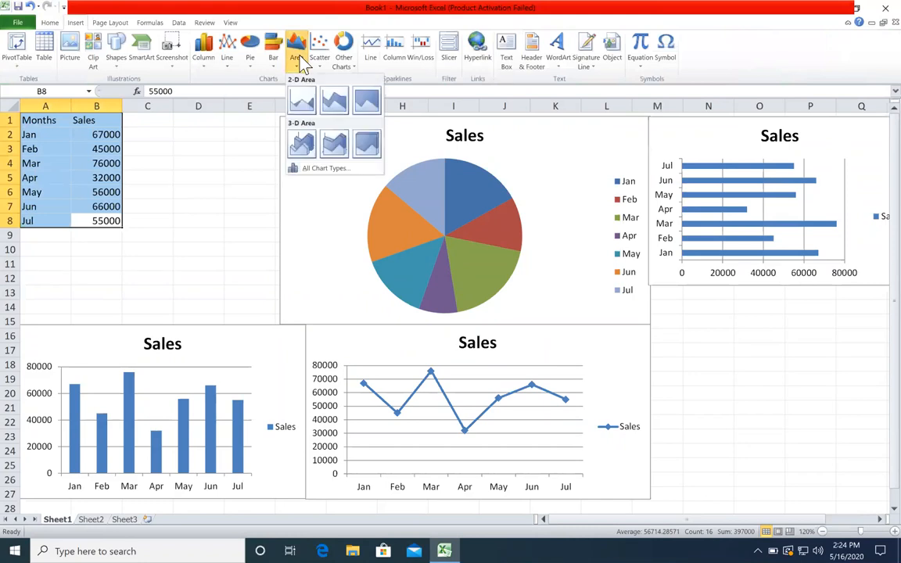
{"action": "left_click", "coordinate": [309, 99]}
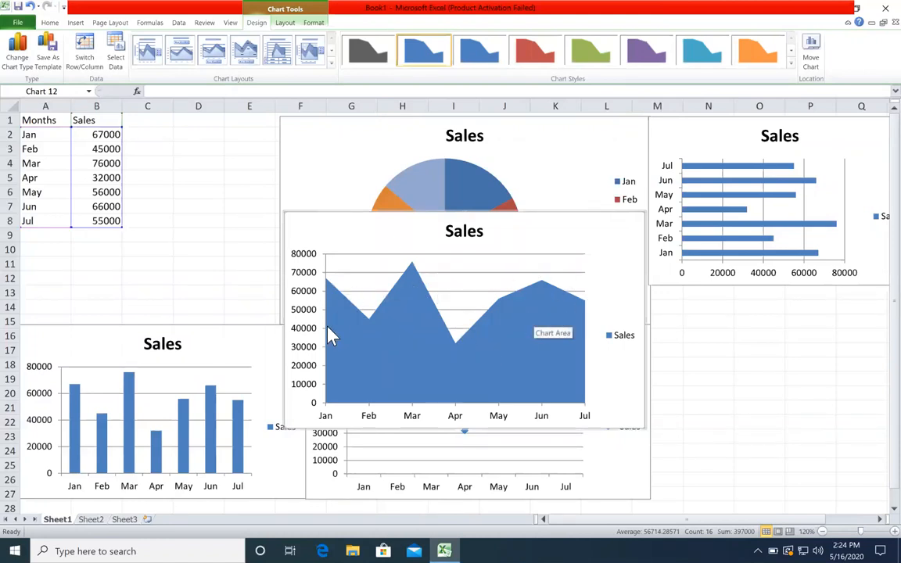
{"action": "key", "text": "Delete"}
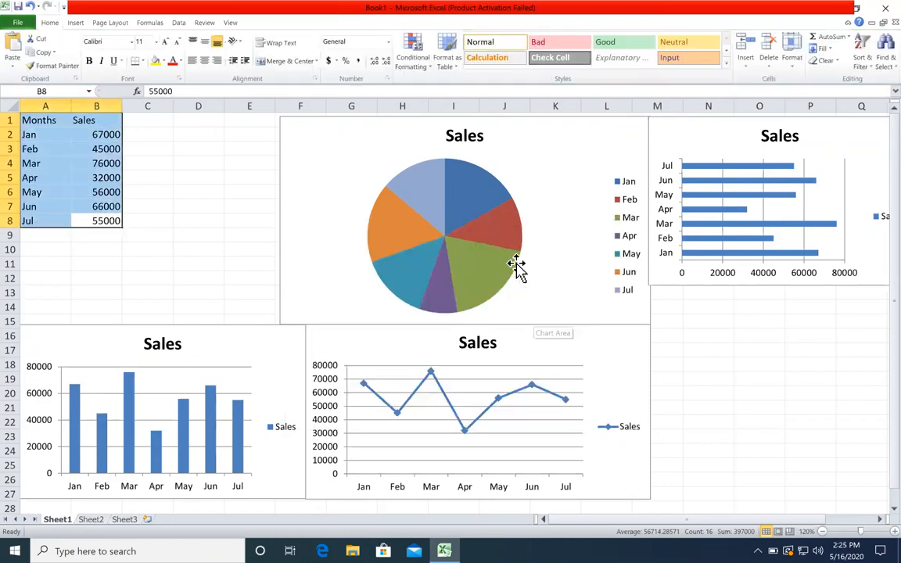
- Try a markers-only scatter chart of A1:B8, enlarge it slightly, and delete it
{"action": "left_click", "coordinate": [71, 23]}
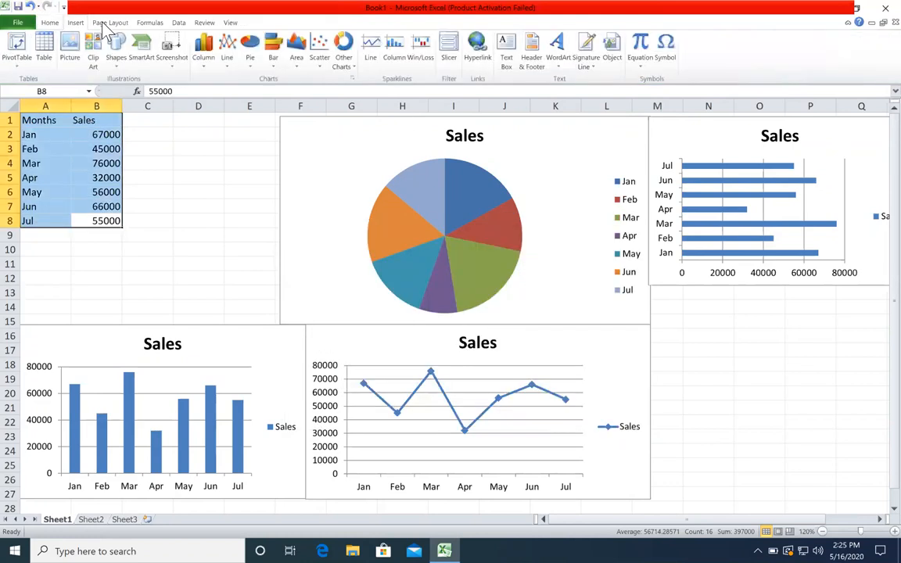
{"action": "left_click", "coordinate": [319, 43]}
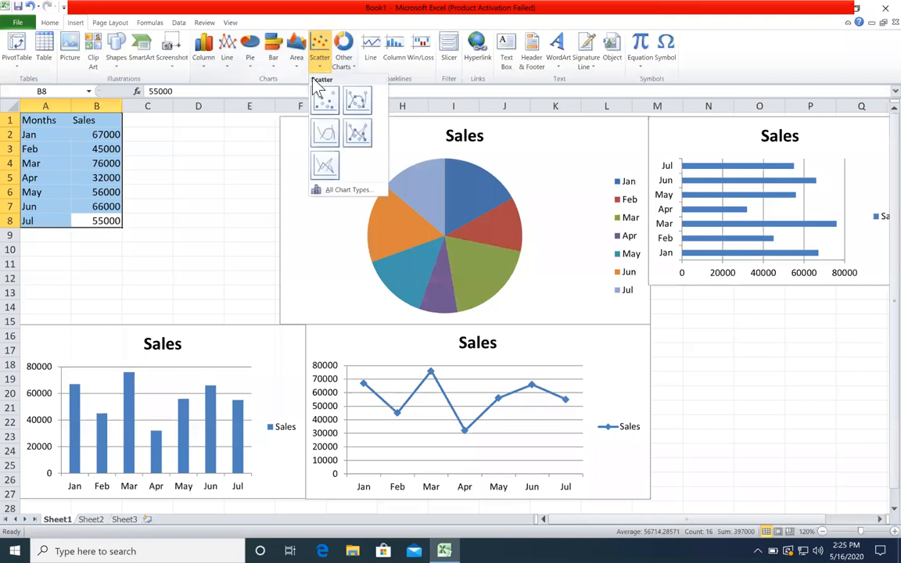
{"action": "left_click", "coordinate": [322, 92]}
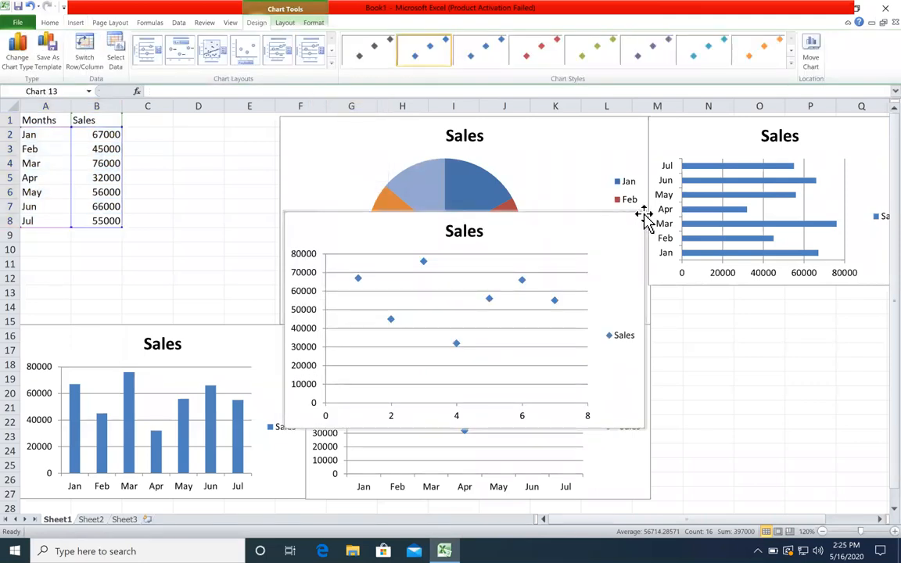
{"action": "left_click_drag", "start_coordinate": [642, 212], "coordinate": [675, 193]}
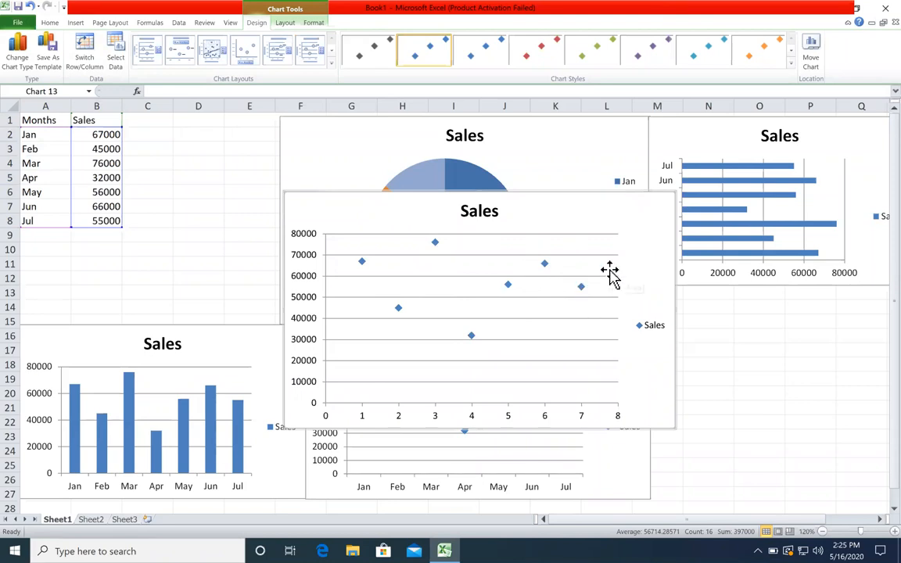
{"action": "key", "text": "Delete"}
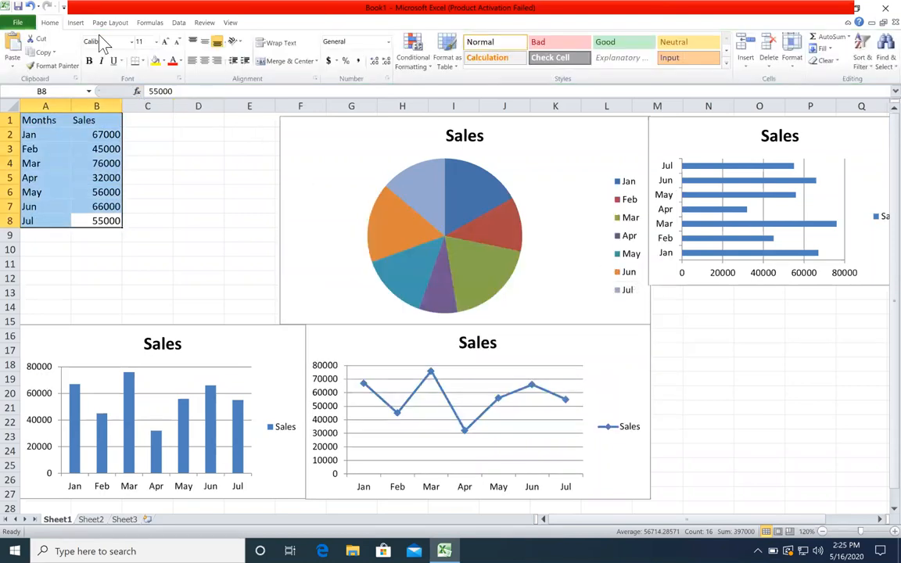
- Try to insert a High-Low-Close stock chart from A1:B8, and dismiss the message
{"action": "left_click", "coordinate": [73, 23]}
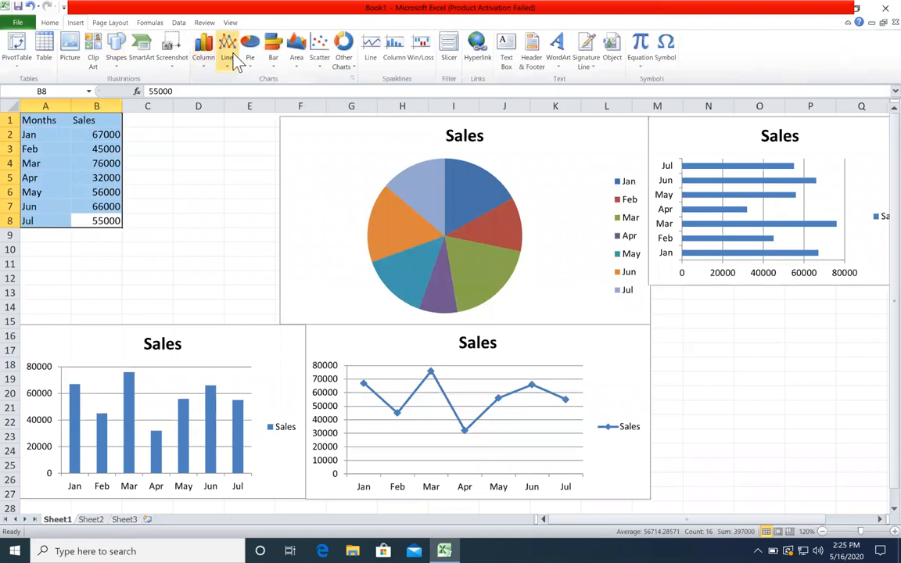
{"action": "left_click", "coordinate": [342, 62]}
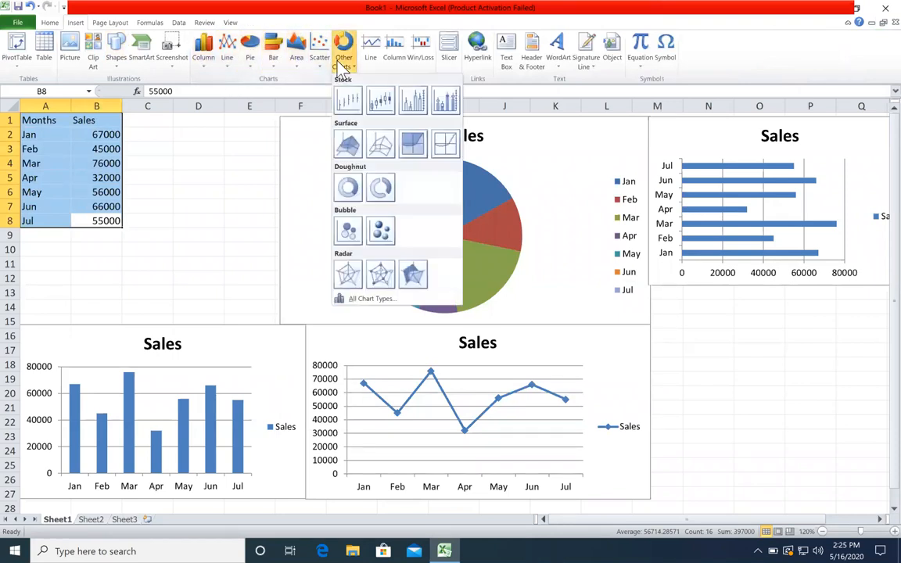
{"action": "left_click", "coordinate": [349, 108]}
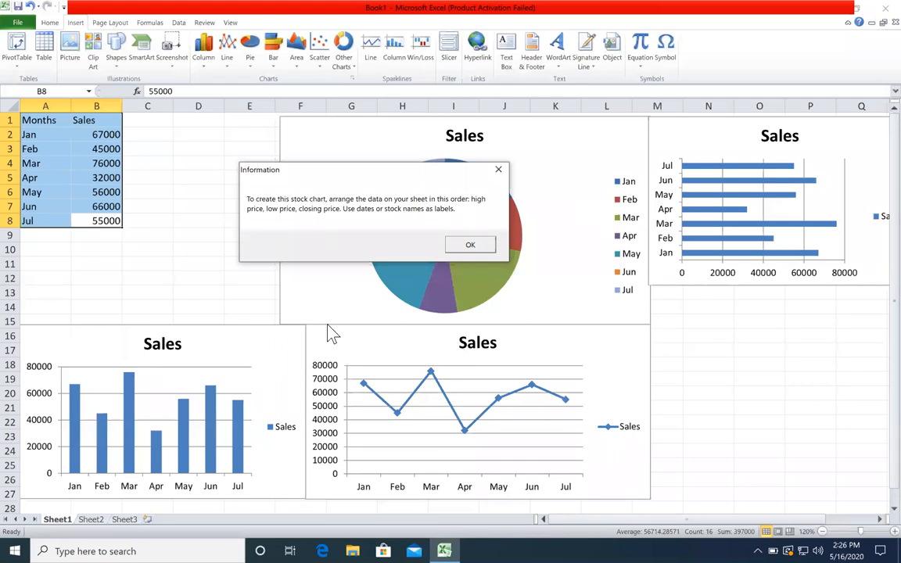
{"action": "left_click", "coordinate": [480, 249]}
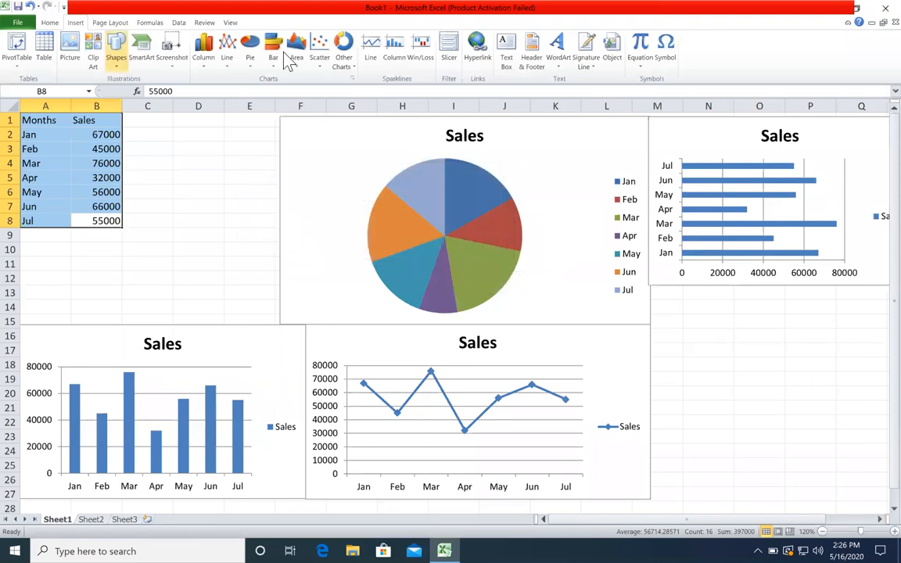
- Try a doughnut chart of the sales data, move it over the table, and delete it
{"action": "left_click", "coordinate": [342, 63]}
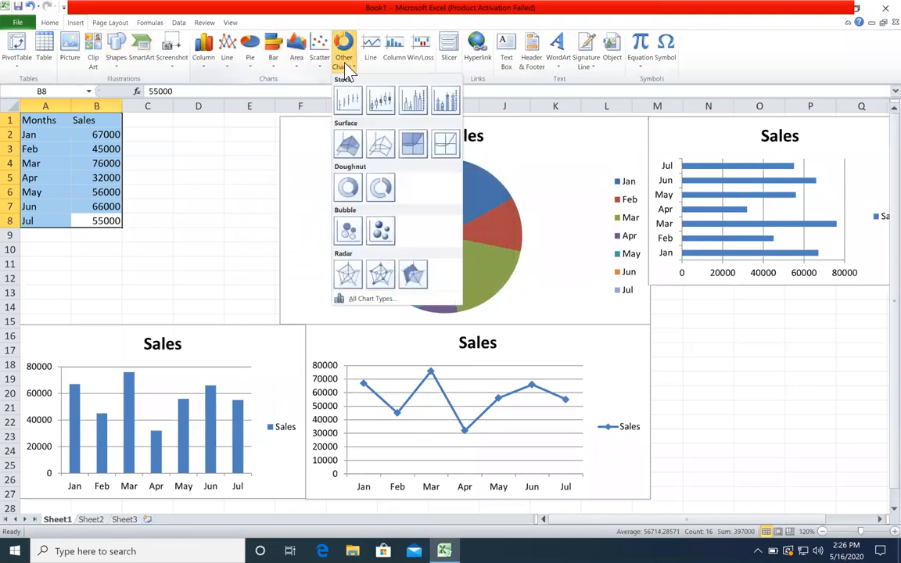
{"action": "left_click", "coordinate": [350, 194]}
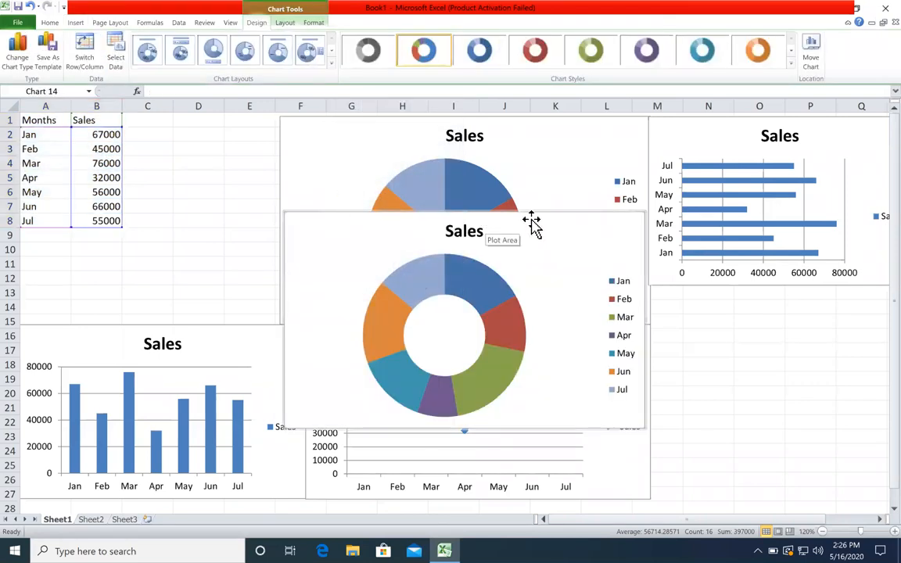
{"action": "left_click_drag", "start_coordinate": [462, 193], "coordinate": [309, 165]}
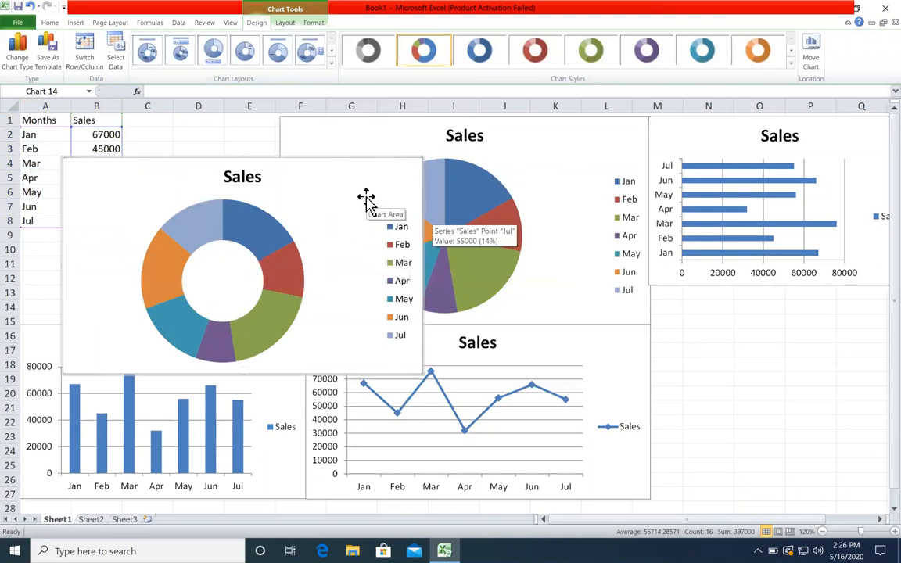
{"action": "key", "text": "Delete"}
- Try an enlarged radar chart of the sales data, compare it with the Feb and Mar values, and delete it
{"action": "left_click", "coordinate": [75, 22]}
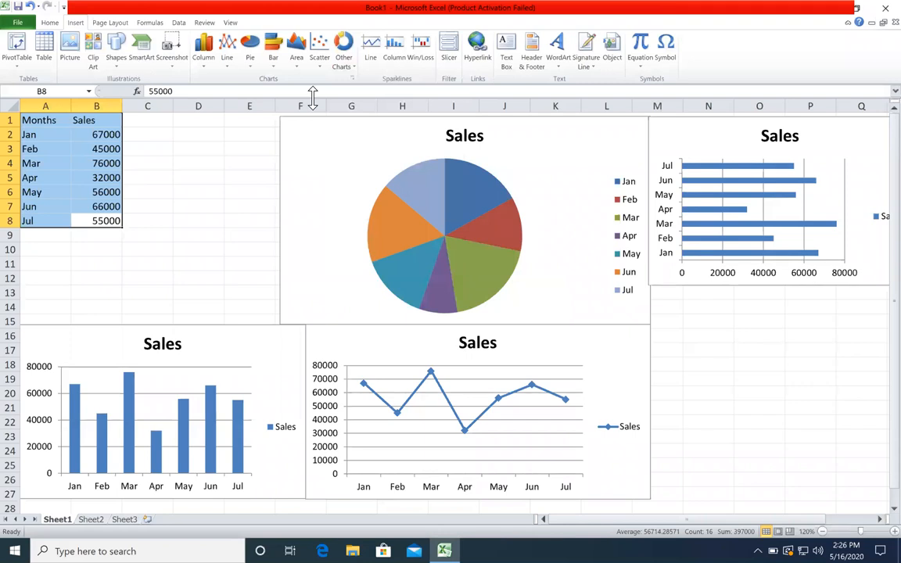
{"action": "left_click", "coordinate": [346, 63]}
{"action": "left_click", "coordinate": [345, 269]}
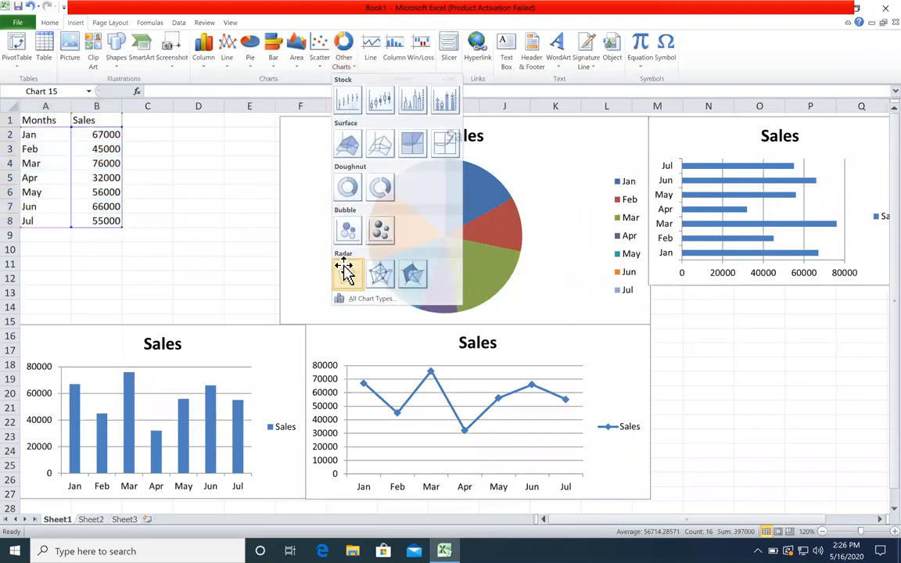
{"action": "left_click_drag", "start_coordinate": [640, 223], "coordinate": [706, 147]}
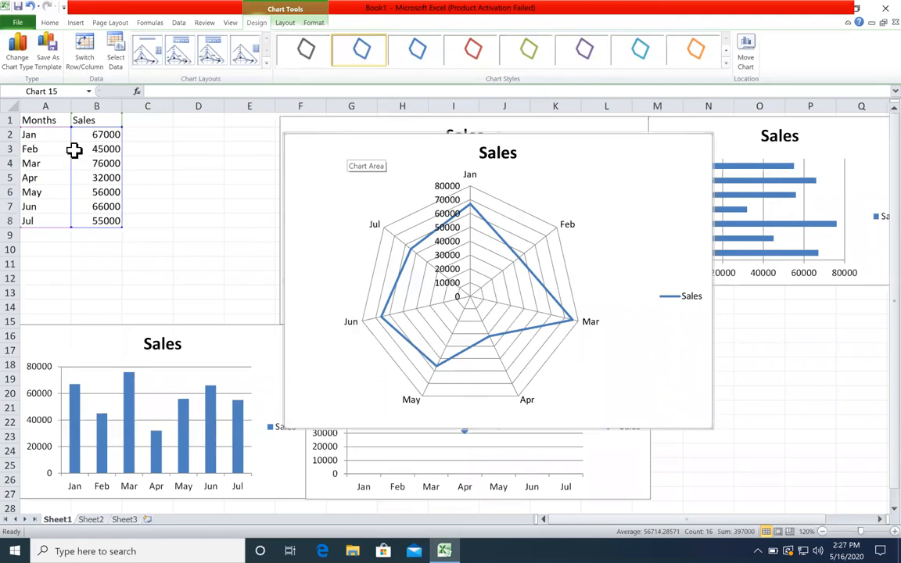
{"action": "left_click_drag", "start_coordinate": [115, 151], "coordinate": [82, 166]}
{"action": "left_click", "coordinate": [578, 275]}
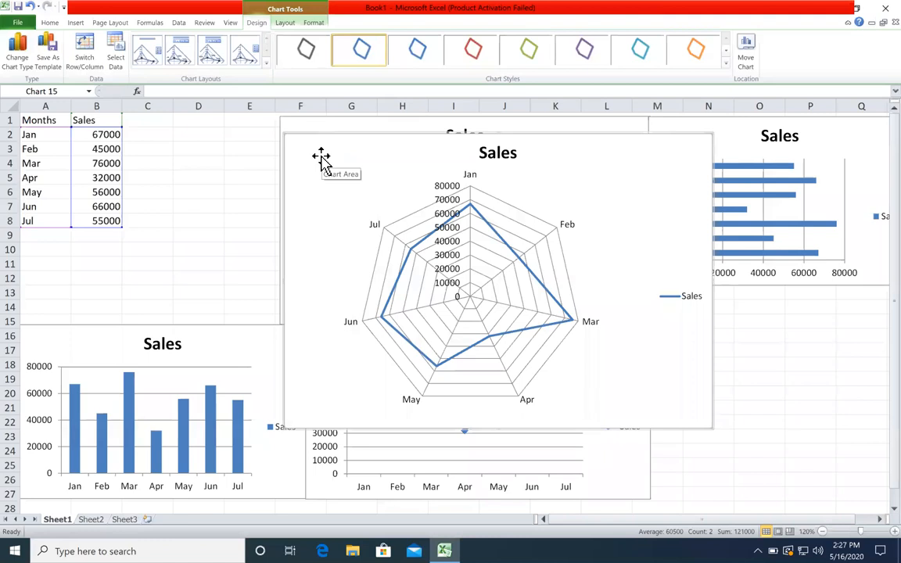
{"action": "key", "text": "Delete"}
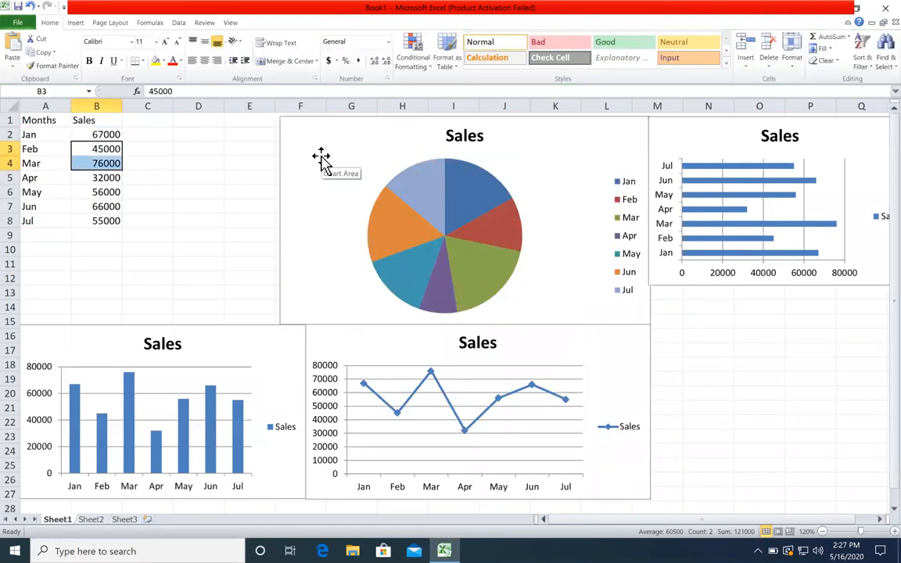
{"action": "right_click", "coordinate": [326, 157]}
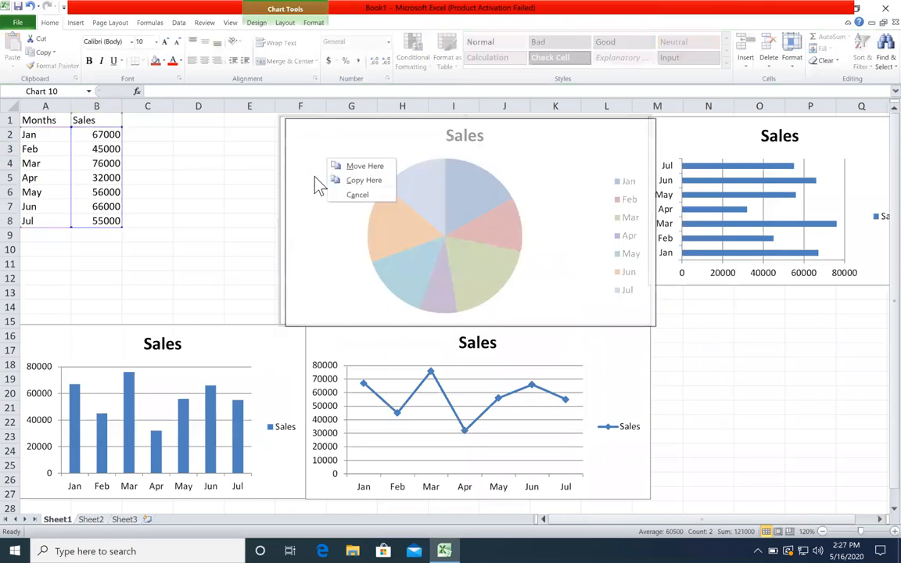
{"action": "left_click", "coordinate": [227, 208]}
- Examine the pie chart's Mar and Jan slices against the sales values in B4 and B2
{"action": "left_click_drag", "start_coordinate": [110, 221], "coordinate": [31, 111]}
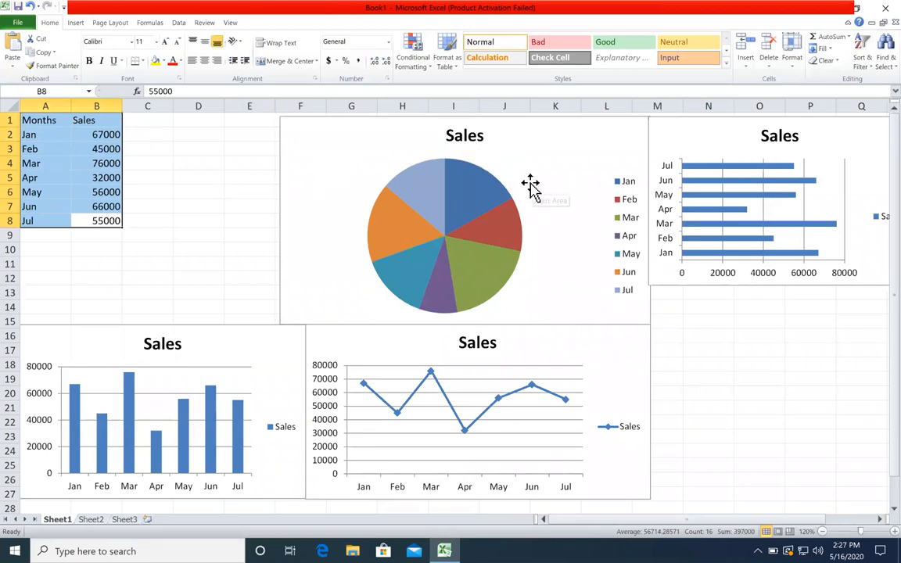
{"action": "mouse_move", "coordinate": [397, 195]}
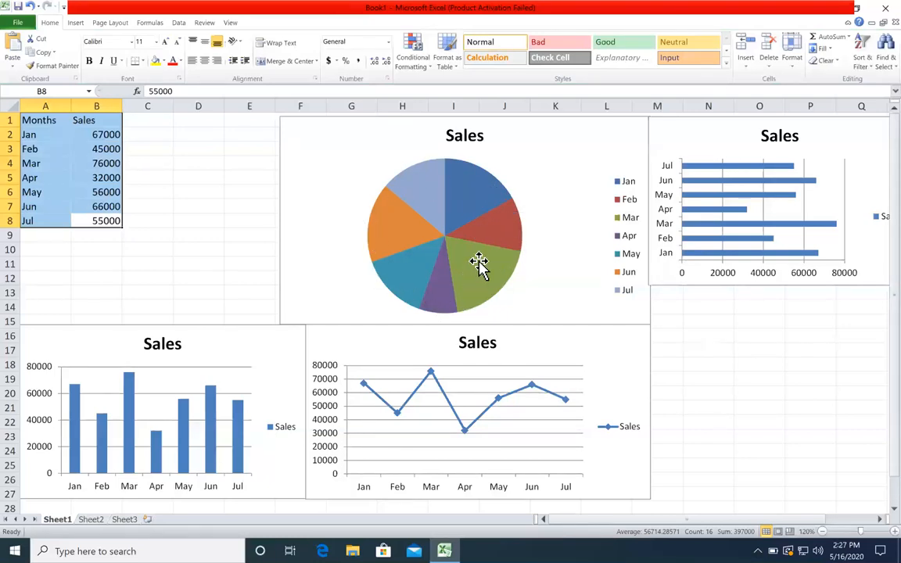
{"action": "mouse_move", "coordinate": [483, 251]}
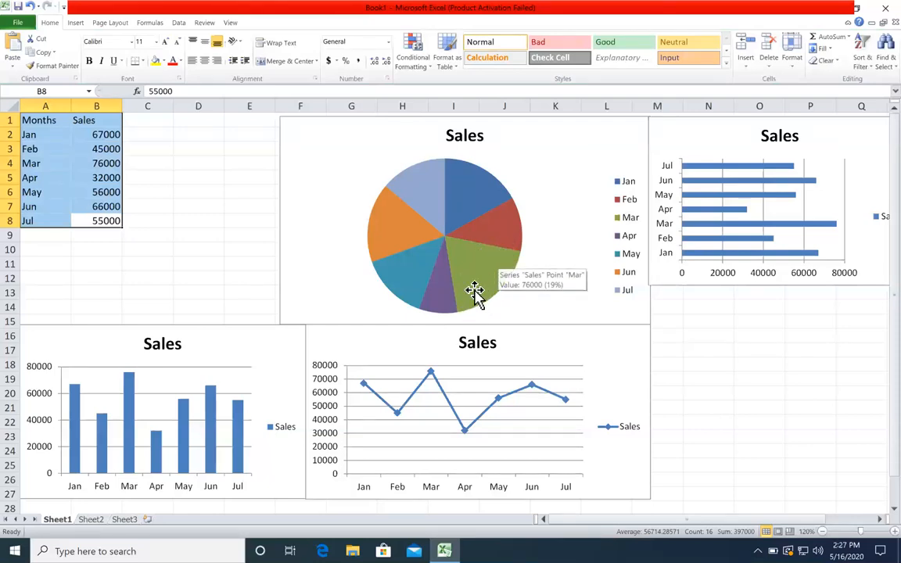
{"action": "mouse_move", "coordinate": [452, 185]}
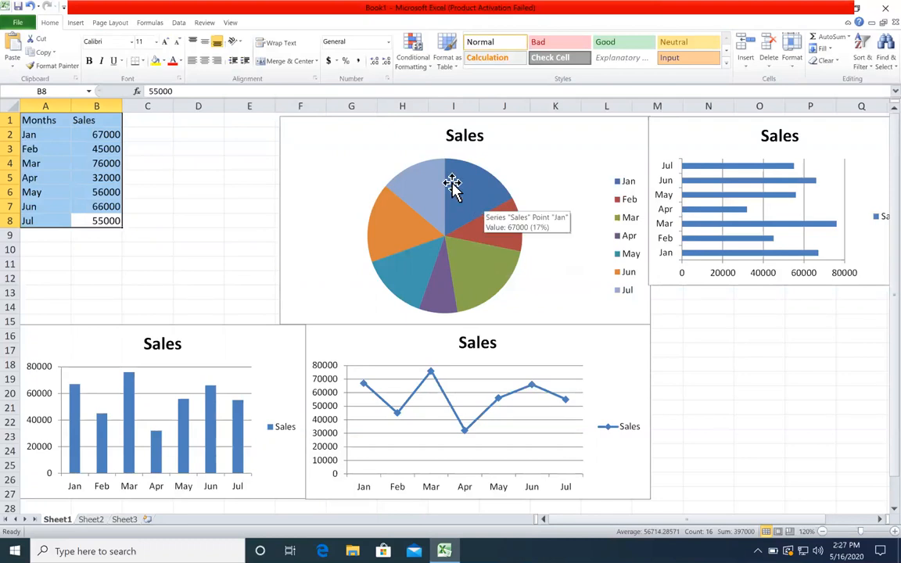
{"action": "left_click", "coordinate": [94, 166]}
{"action": "left_click", "coordinate": [97, 135]}
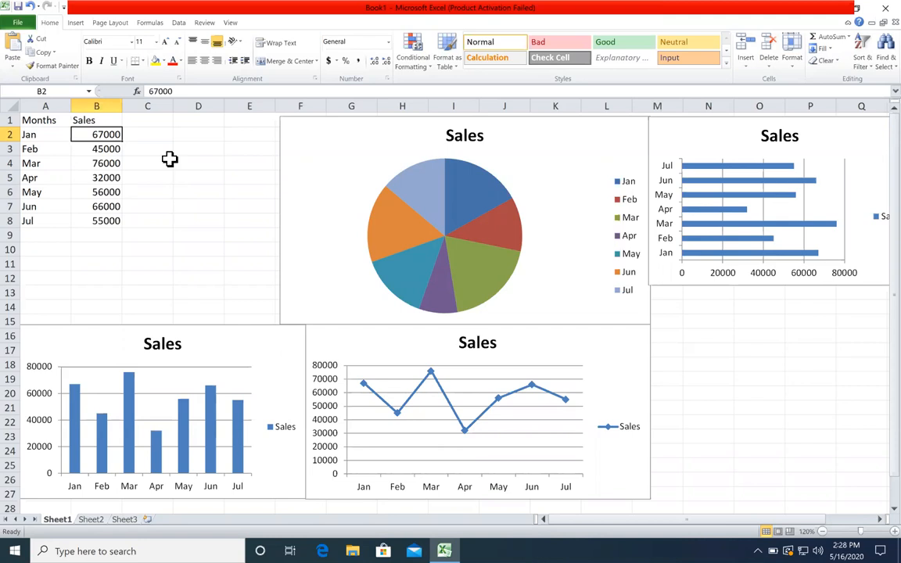
- Enter the label "Simple CHART" in cell D1 beside the sales table
{"action": "left_click", "coordinate": [180, 120]}
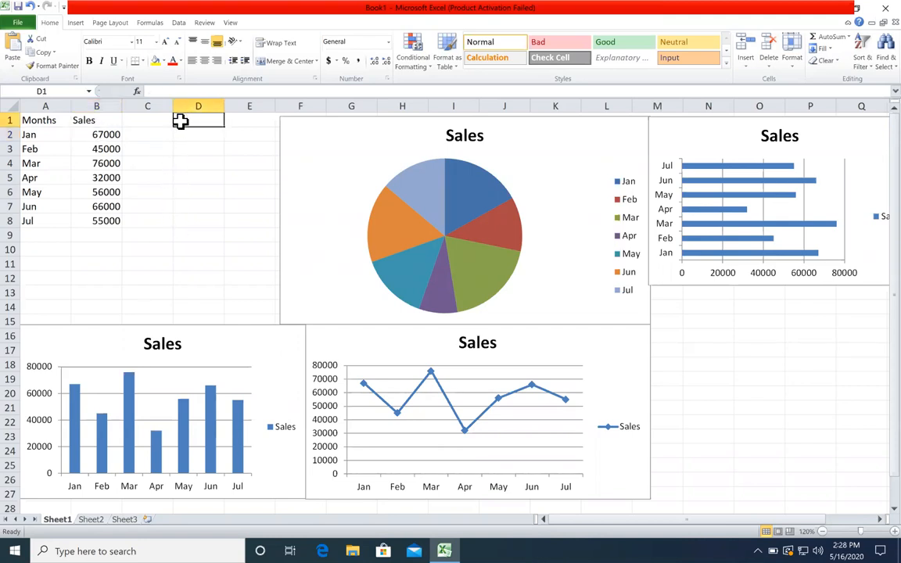
{"action": "type", "text": "Simple"}
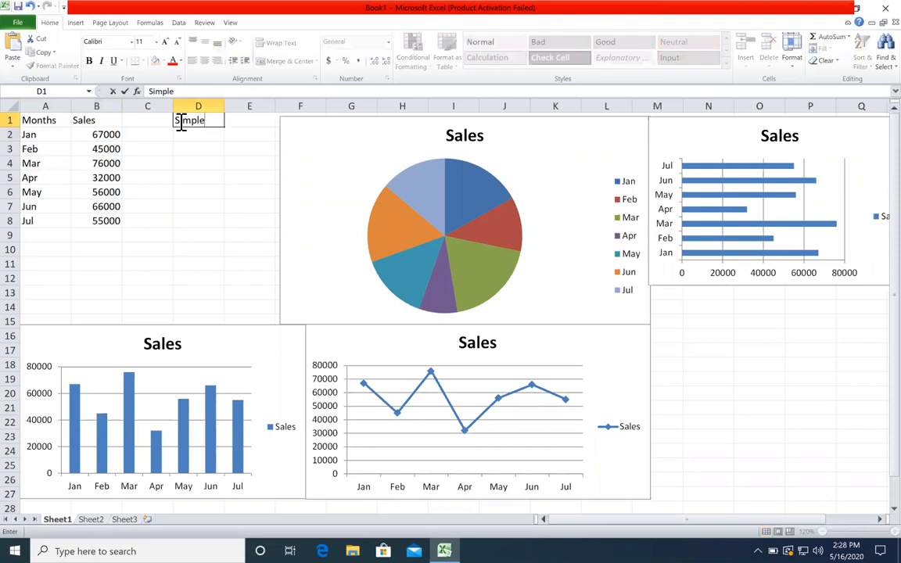
{"action": "type", "text": " CHART"}
{"action": "key", "text": "Return"}
{"action": "left_click", "coordinate": [180, 121]}
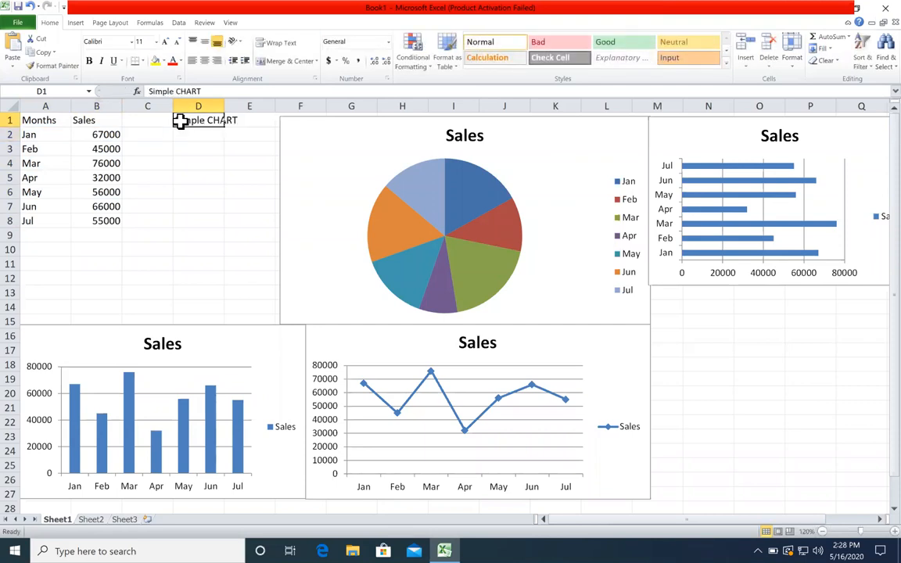
- Rename the Sheet1 worksheet as eg1
{"action": "double_click", "coordinate": [65, 519]}
{"action": "type", "text": "eg1"}
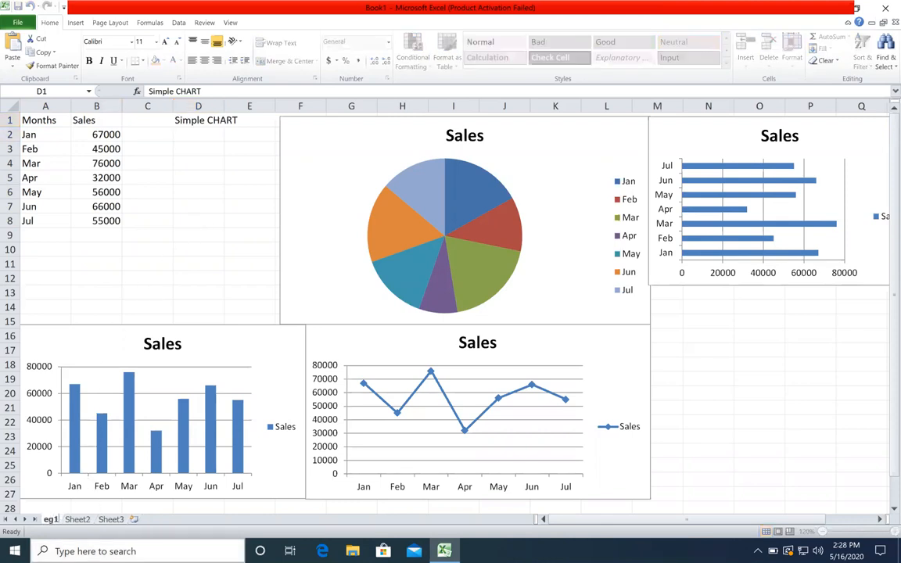
{"action": "key", "text": "Return"}
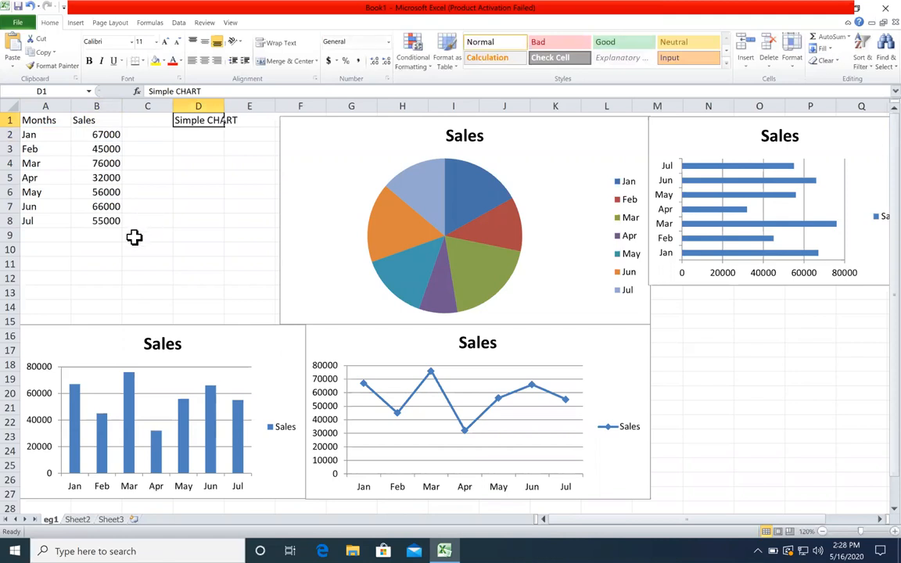
- Copy the Months and Sales table A1:B8 from eg1 to cell A1 of Sheet2
{"action": "left_click", "coordinate": [108, 222]}
{"action": "left_click_drag", "start_coordinate": [120, 221], "coordinate": [45, 112]}
{"action": "right_click", "coordinate": [68, 136]}
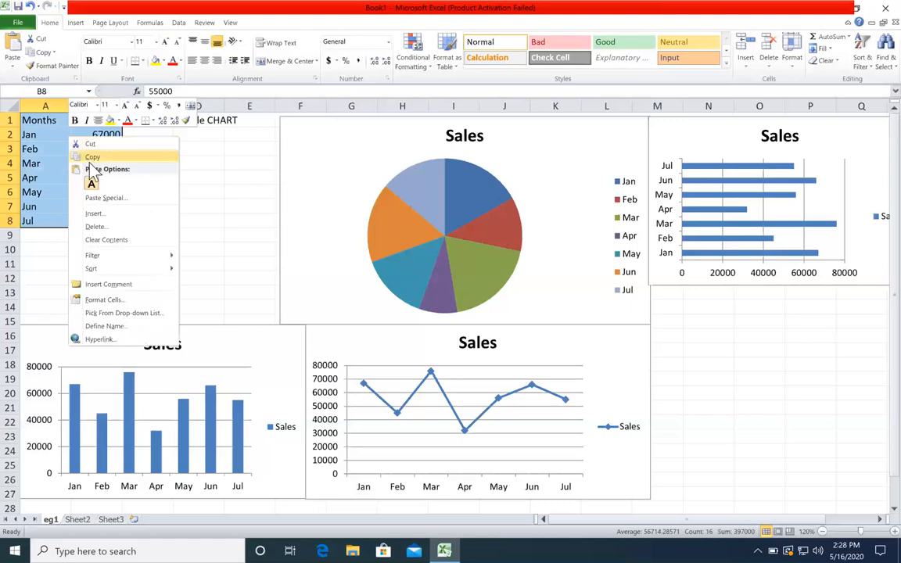
{"action": "left_click", "coordinate": [93, 157]}
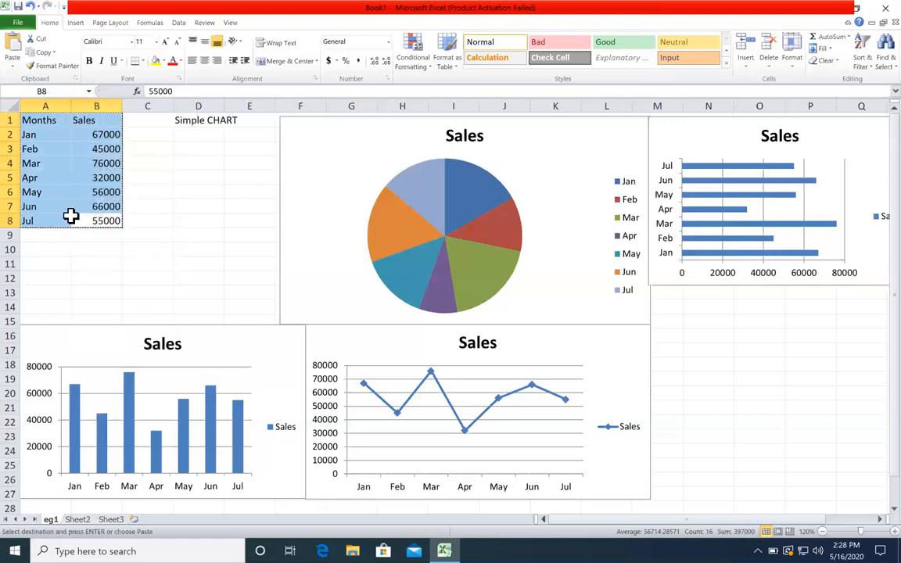
{"action": "left_click", "coordinate": [76, 519]}
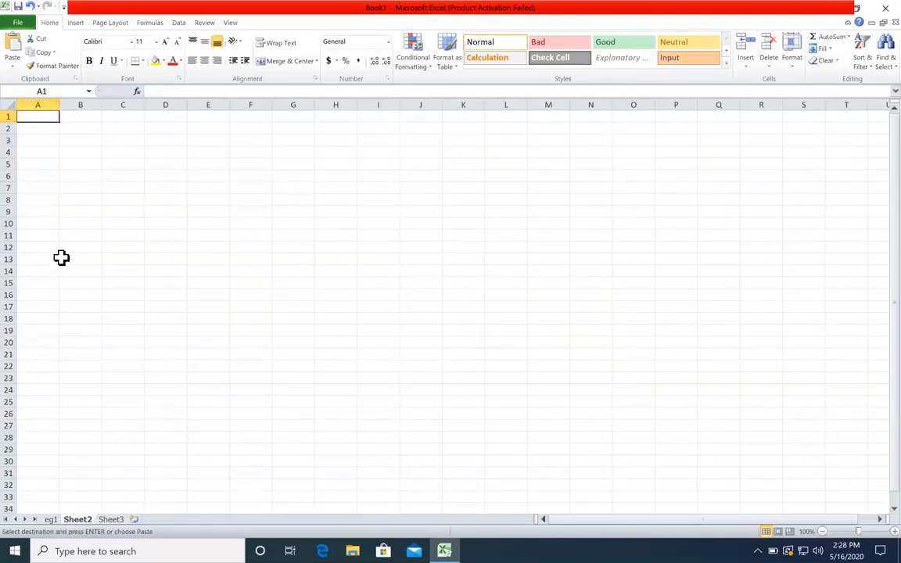
{"action": "key", "text": "ctrl+v"}
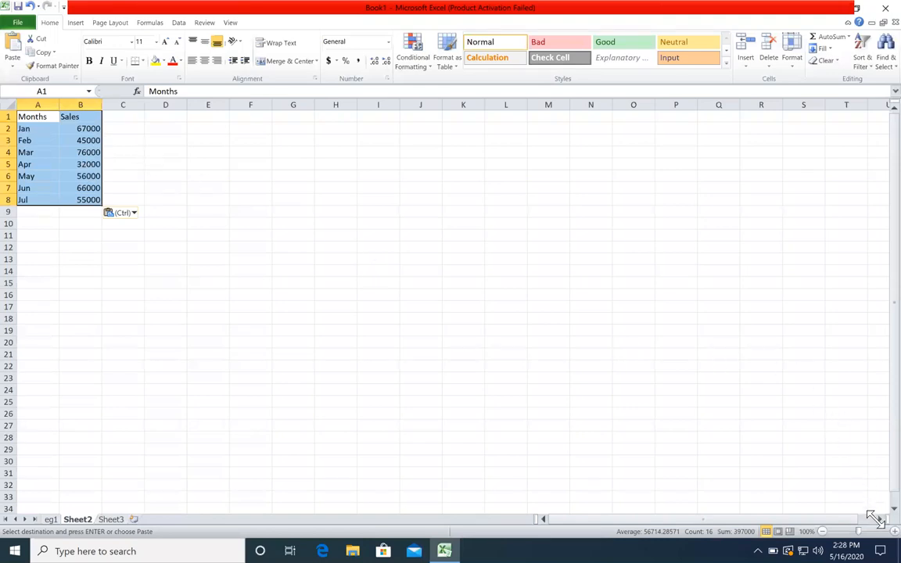
{"action": "scroll", "coordinate": [806, 477], "scroll_direction": "up", "scroll_amount": 3}
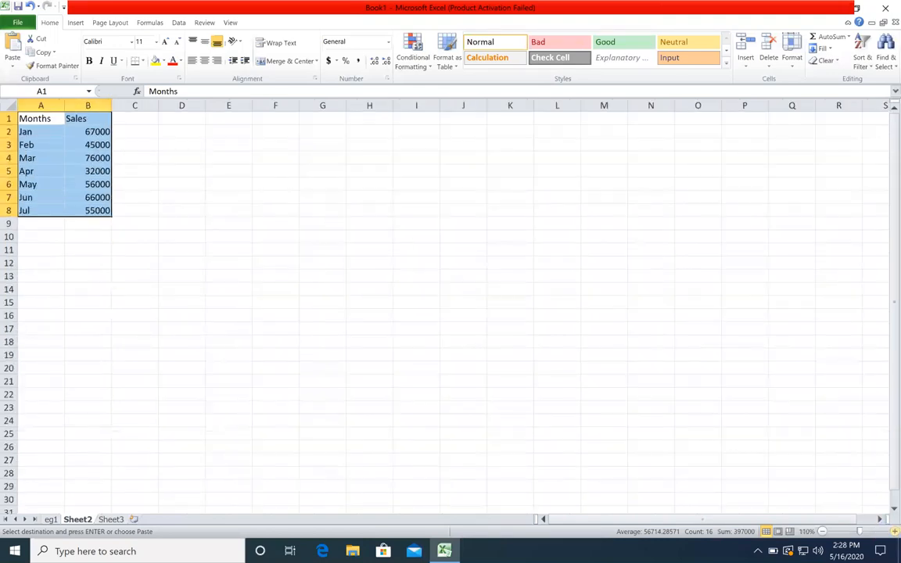
- Clear the copy marquee around the table on eg1 and return to Sheet2
{"action": "left_click", "coordinate": [369, 333]}
{"action": "left_click", "coordinate": [51, 519]}
{"action": "left_click", "coordinate": [240, 250]}
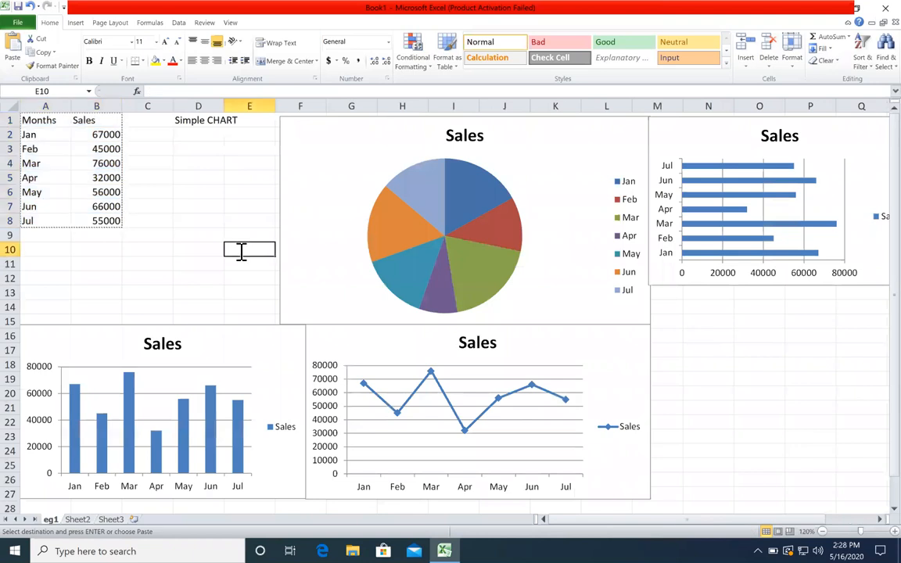
{"action": "left_click", "coordinate": [178, 237]}
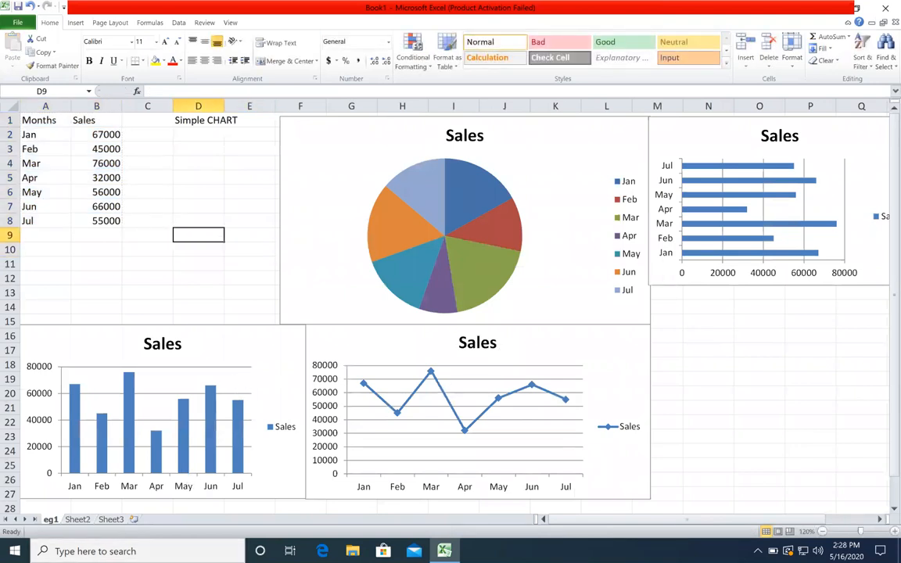
{"action": "left_click", "coordinate": [78, 519]}
{"action": "left_click", "coordinate": [245, 305]}
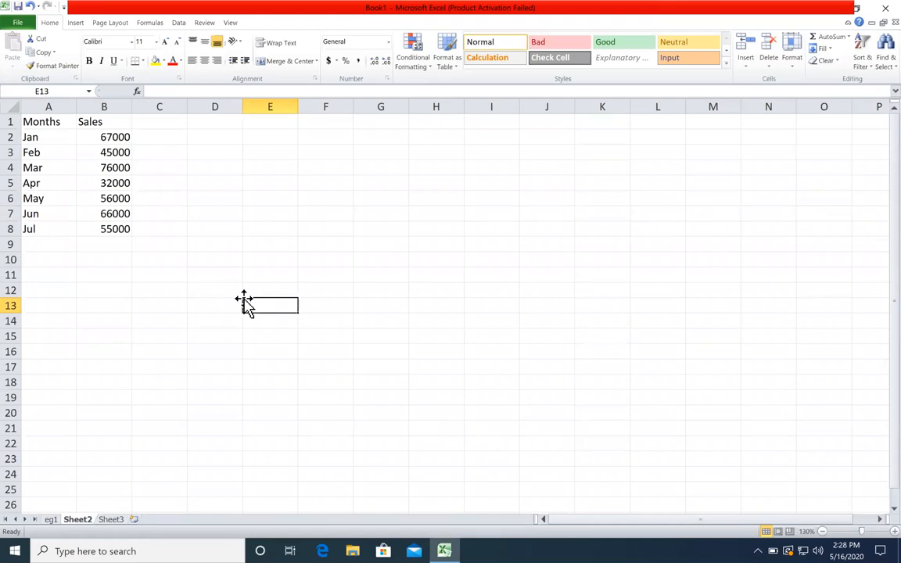
- Compare the monthly sales data on eg1 with its copy in A2:B8 on Sheet2
{"action": "left_click", "coordinate": [52, 520]}
{"action": "left_click_drag", "start_coordinate": [33, 133], "coordinate": [78, 217]}
{"action": "left_click", "coordinate": [77, 520]}
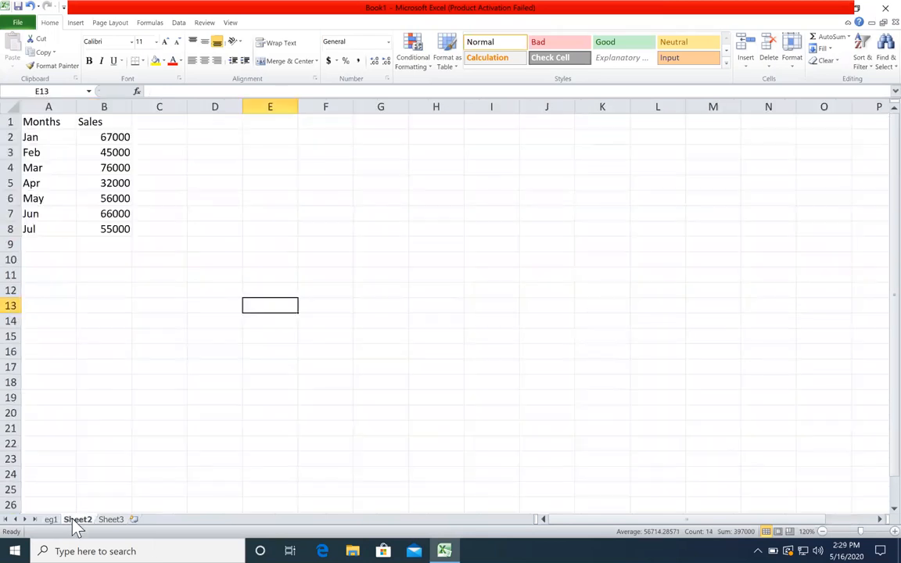
{"action": "left_click_drag", "start_coordinate": [40, 140], "coordinate": [108, 233]}
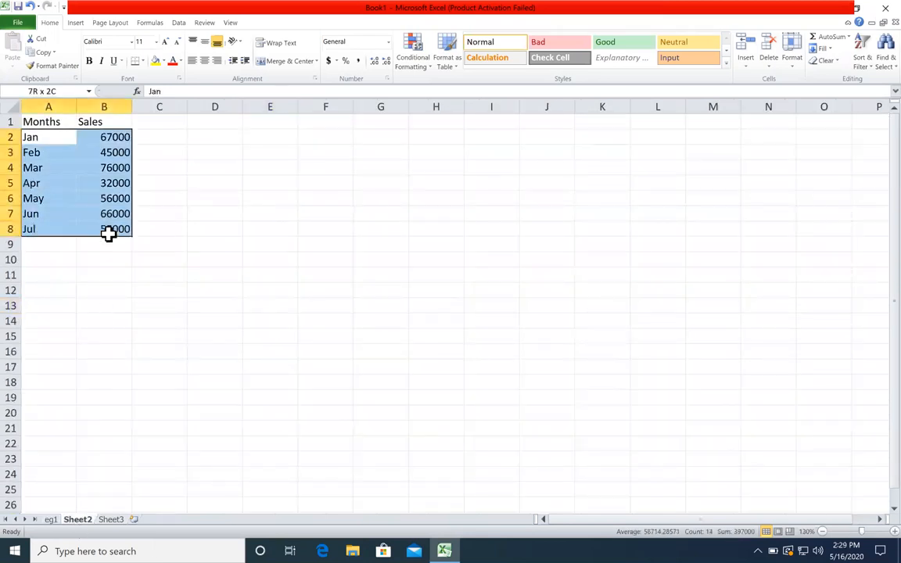
{"action": "left_click", "coordinate": [226, 199]}
- Examine the Months column on Sheet2, focusing on the Jan, Apr, May and Jul entries
{"action": "left_click_drag", "start_coordinate": [60, 124], "coordinate": [40, 228]}
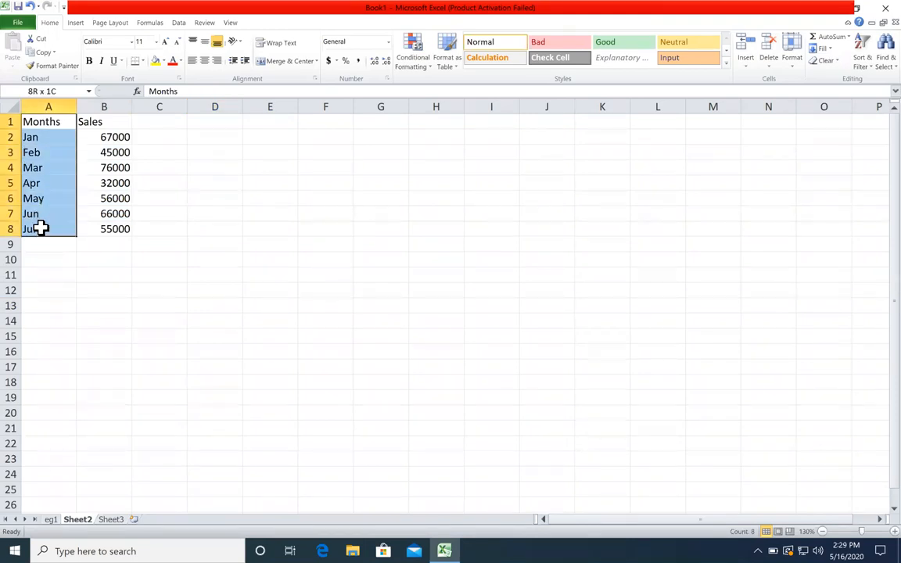
{"action": "left_click_drag", "start_coordinate": [40, 228], "coordinate": [41, 229]}
{"action": "left_click", "coordinate": [161, 201]}
{"action": "left_click", "coordinate": [55, 137]}
{"action": "left_click", "coordinate": [53, 182]}
{"action": "left_click", "coordinate": [35, 227]}
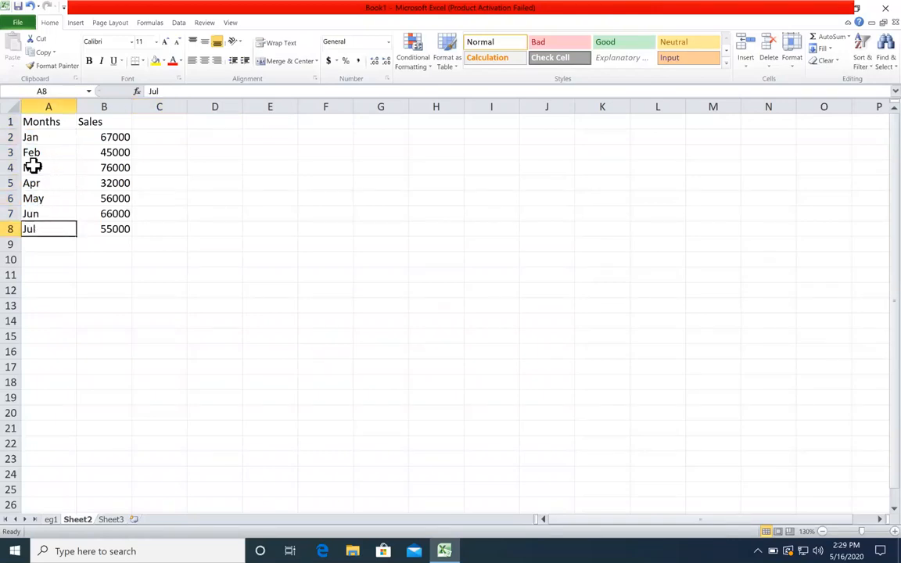
{"action": "left_click", "coordinate": [36, 136]}
{"action": "left_click", "coordinate": [45, 198]}
{"action": "left_click", "coordinate": [45, 225]}
{"action": "left_click", "coordinate": [41, 137]}
{"action": "left_click", "coordinate": [47, 197]}
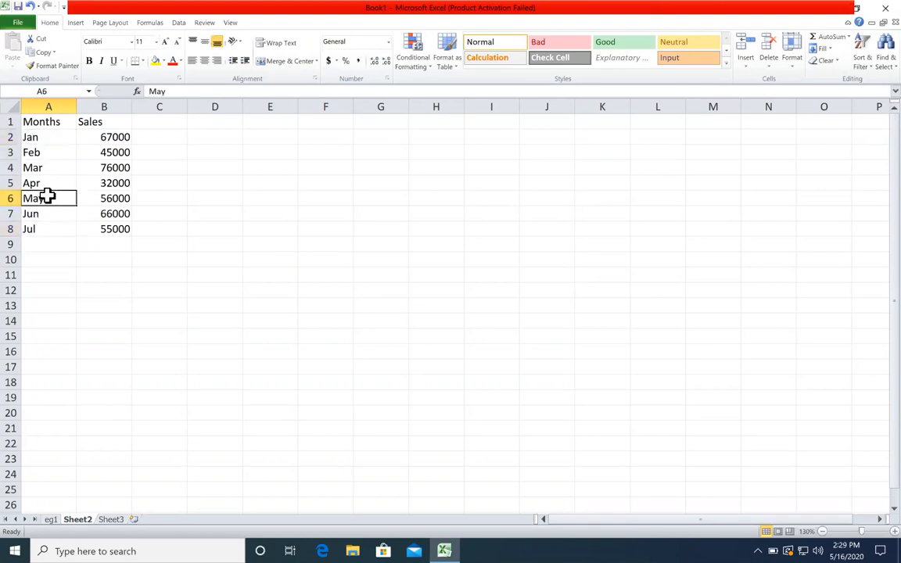
{"action": "left_click", "coordinate": [48, 228]}
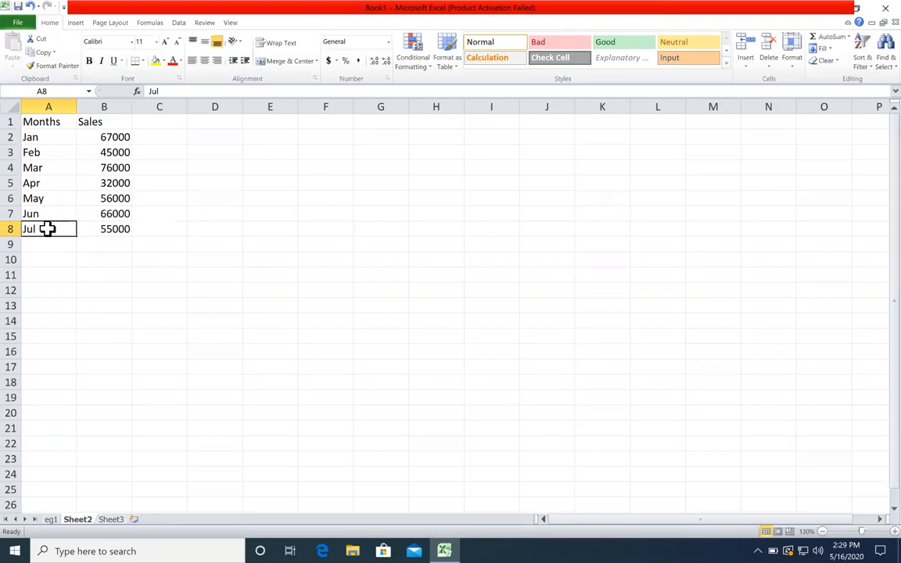
- Try selecting only the Months and Sales header cells A1:B1, and clear the selection
{"action": "left_click", "coordinate": [195, 152]}
{"action": "left_click_drag", "start_coordinate": [43, 117], "coordinate": [81, 122]}
{"action": "left_click", "coordinate": [72, 167]}
{"action": "left_click", "coordinate": [50, 126]}
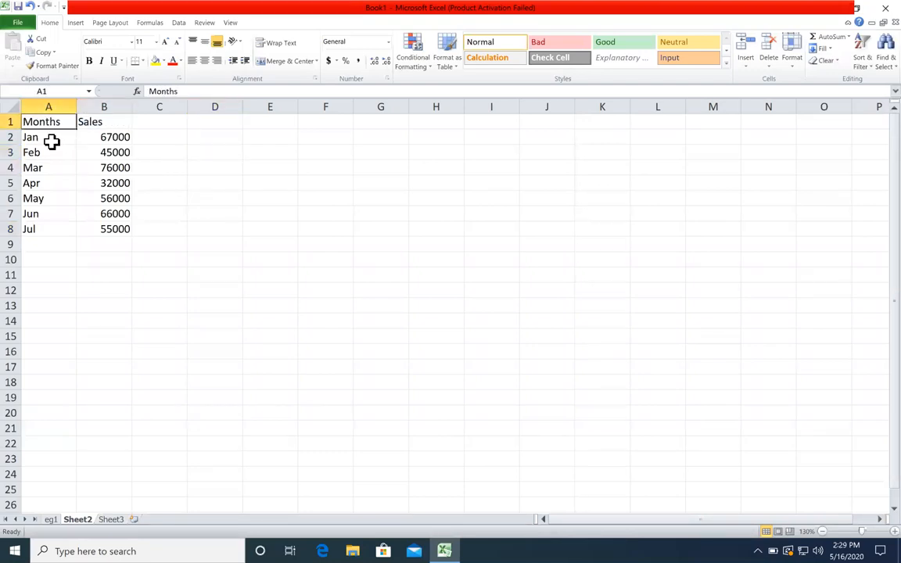
{"action": "left_click", "coordinate": [118, 122], "text": "shift"}
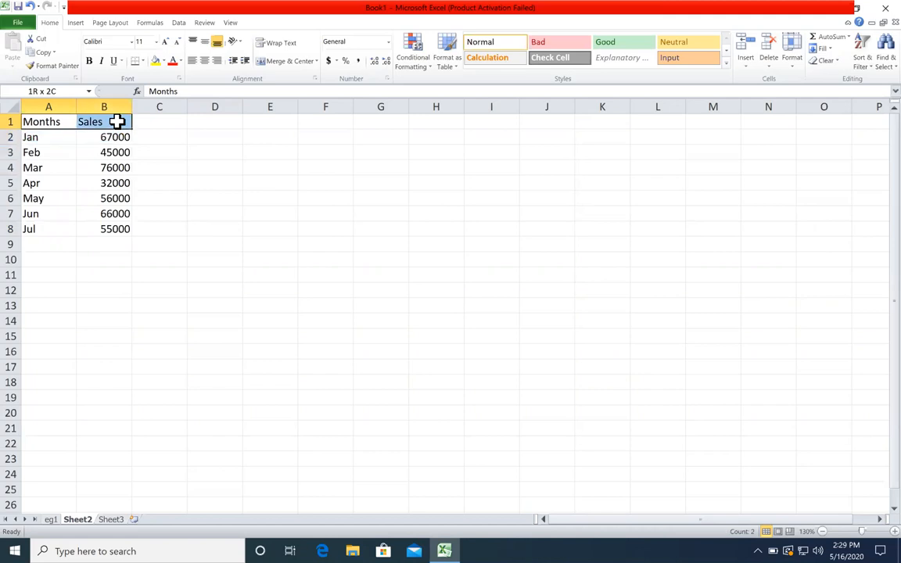
{"action": "left_click", "coordinate": [56, 122]}
{"action": "left_click_drag", "start_coordinate": [56, 122], "coordinate": [92, 122]}
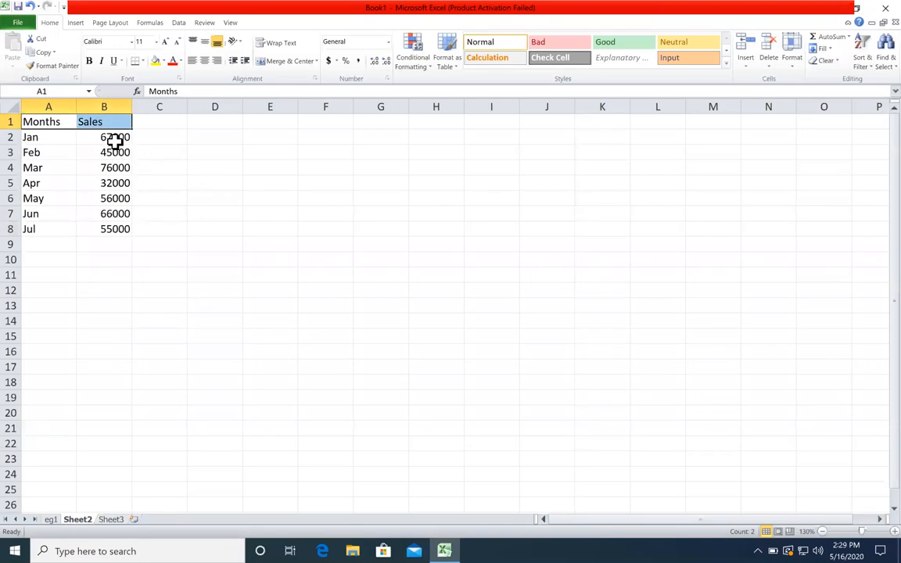
{"action": "left_click", "coordinate": [66, 123]}
{"action": "left_click_drag", "start_coordinate": [70, 124], "coordinate": [85, 123]}
{"action": "left_click", "coordinate": [236, 245]}
- Try selecting scattered blank cells and ranges together, including D11, E5, G7, H16:H17 and K5:L9, and clear the selection
{"action": "left_click", "coordinate": [222, 276]}
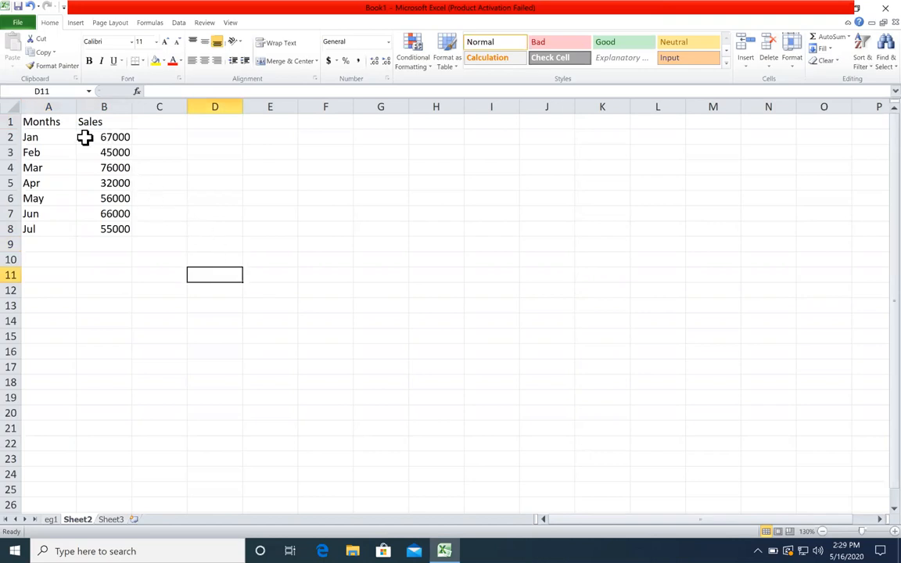
{"action": "left_click", "coordinate": [274, 185], "text": "ctrl"}
{"action": "left_click", "coordinate": [387, 215], "text": "ctrl"}
{"action": "left_click", "coordinate": [381, 275], "text": "ctrl"}
{"action": "left_click", "coordinate": [328, 305], "text": "ctrl"}
{"action": "left_click", "coordinate": [270, 351], "text": "ctrl"}
{"action": "left_click", "coordinate": [214, 397], "text": "ctrl"}
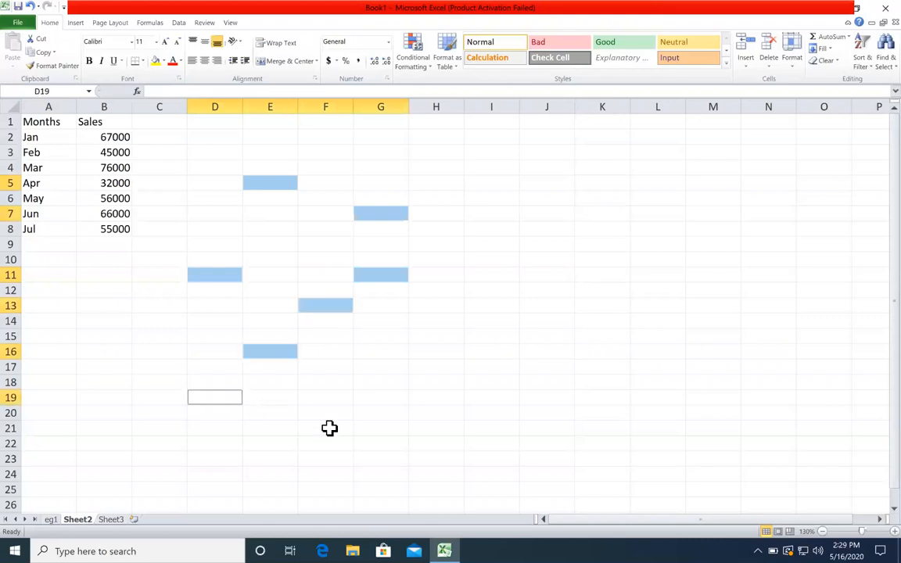
{"action": "left_click", "coordinate": [270, 397], "text": "ctrl"}
{"action": "left_click", "coordinate": [325, 412], "text": "ctrl"}
{"action": "left_click", "coordinate": [435, 351], "text": "ctrl"}
{"action": "left_click", "coordinate": [436, 366], "text": "ctrl"}
{"action": "left_click_drag", "start_coordinate": [492, 275], "coordinate": [491, 258]}
{"action": "left_click_drag", "start_coordinate": [602, 183], "coordinate": [657, 243]}
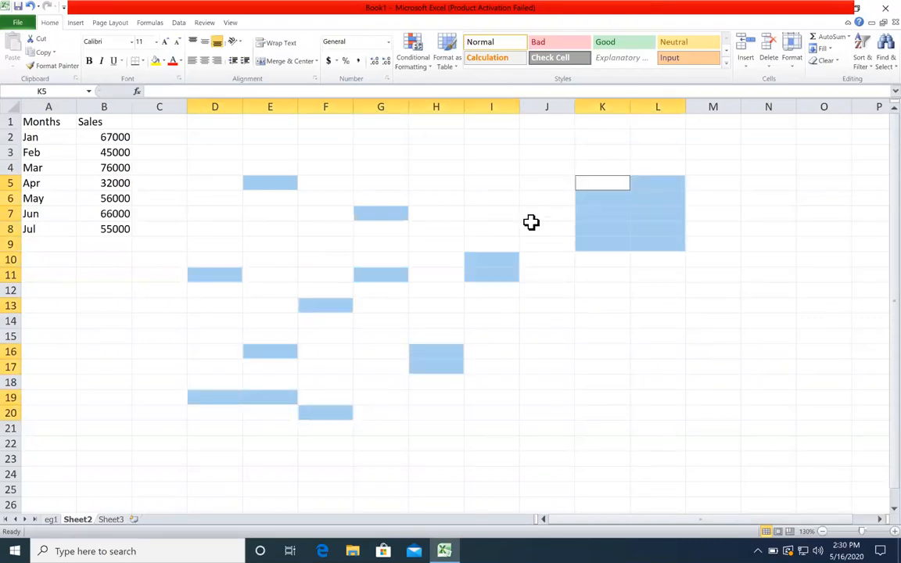
{"action": "left_click_drag", "start_coordinate": [531, 217], "coordinate": [540, 229]}
{"action": "left_click", "coordinate": [326, 250]}
- Try a clustered column chart of only the header, Feb, May and Jul rows, and delete it
{"action": "left_click_drag", "start_coordinate": [44, 122], "coordinate": [93, 126]}
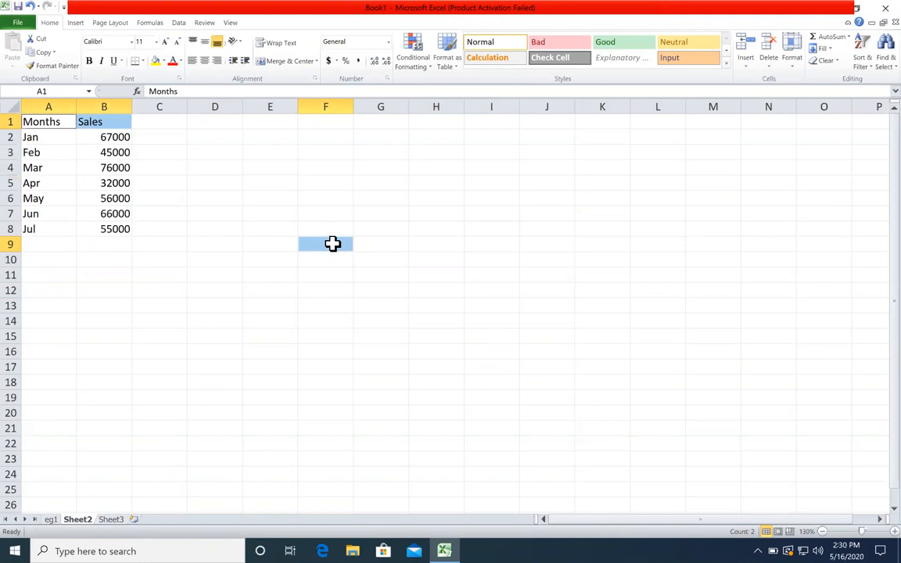
{"action": "left_click_drag", "start_coordinate": [44, 152], "coordinate": [96, 154]}
{"action": "left_click_drag", "start_coordinate": [63, 199], "coordinate": [94, 227]}
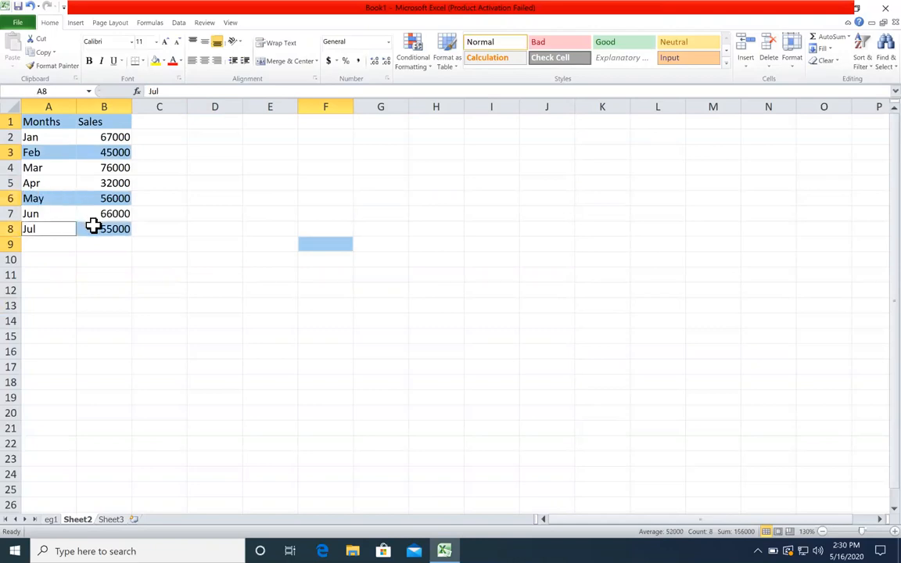
{"action": "left_click", "coordinate": [73, 23]}
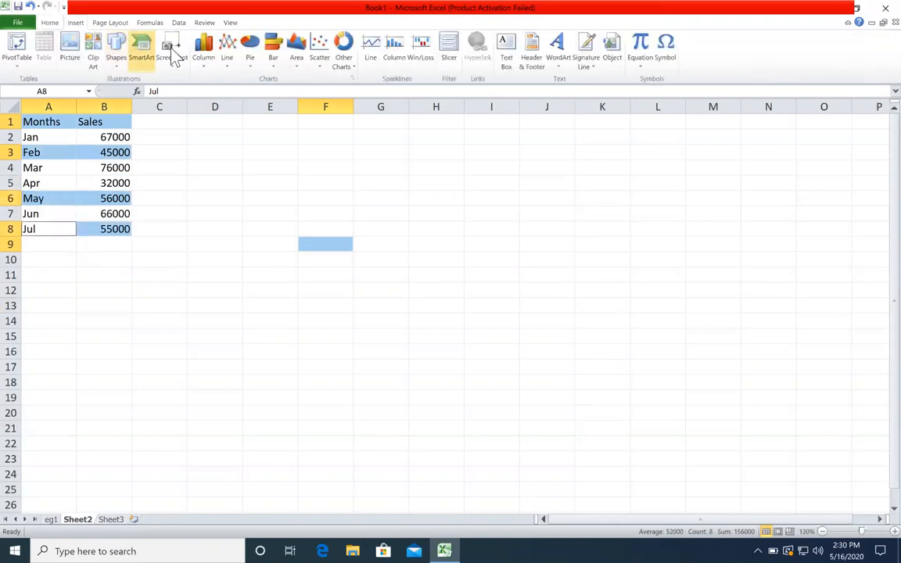
{"action": "left_click", "coordinate": [203, 48]}
{"action": "left_click", "coordinate": [208, 97]}
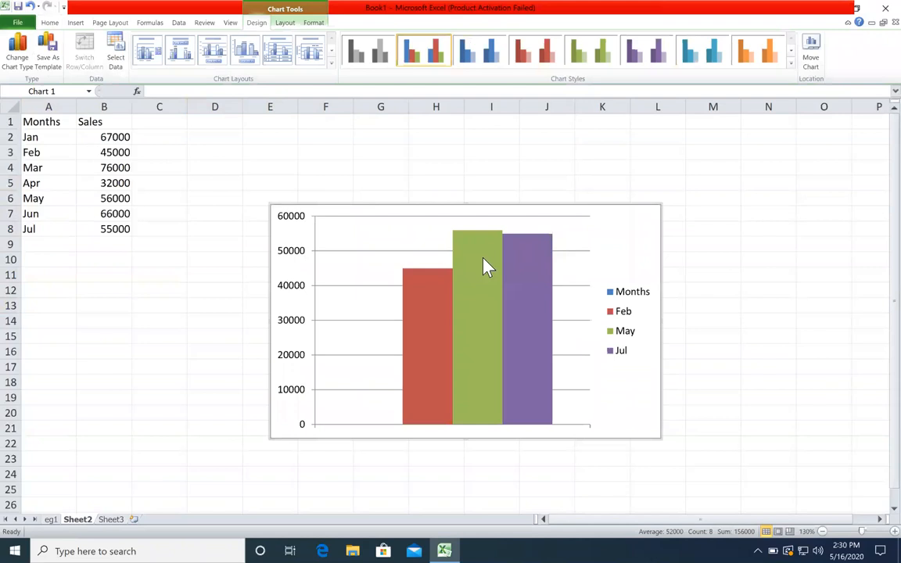
{"action": "mouse_move", "coordinate": [470, 358]}
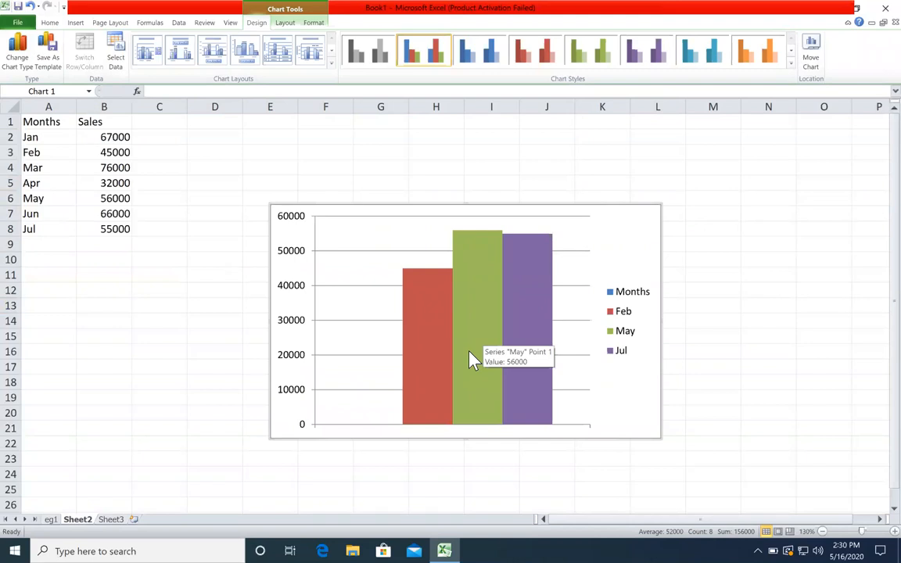
{"action": "key", "text": "Delete"}
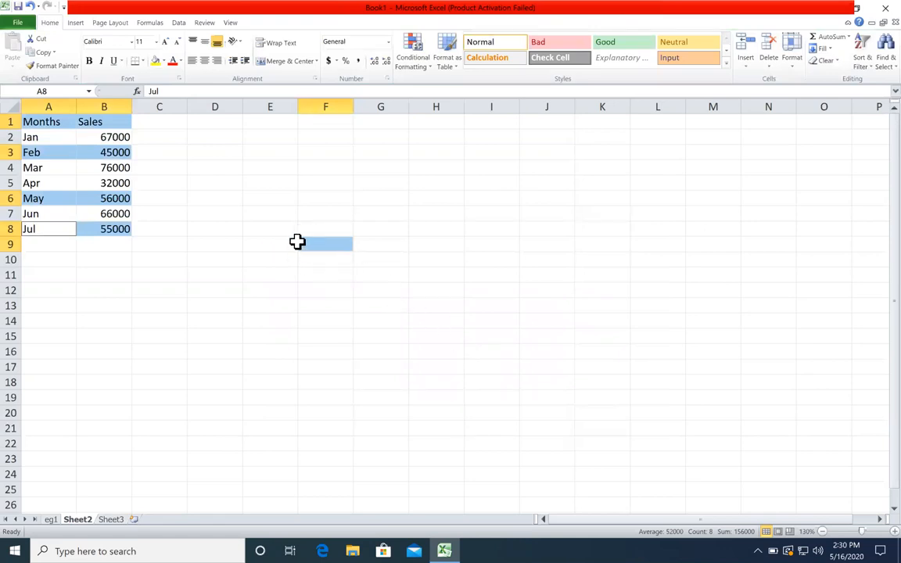
{"action": "left_click", "coordinate": [266, 226]}
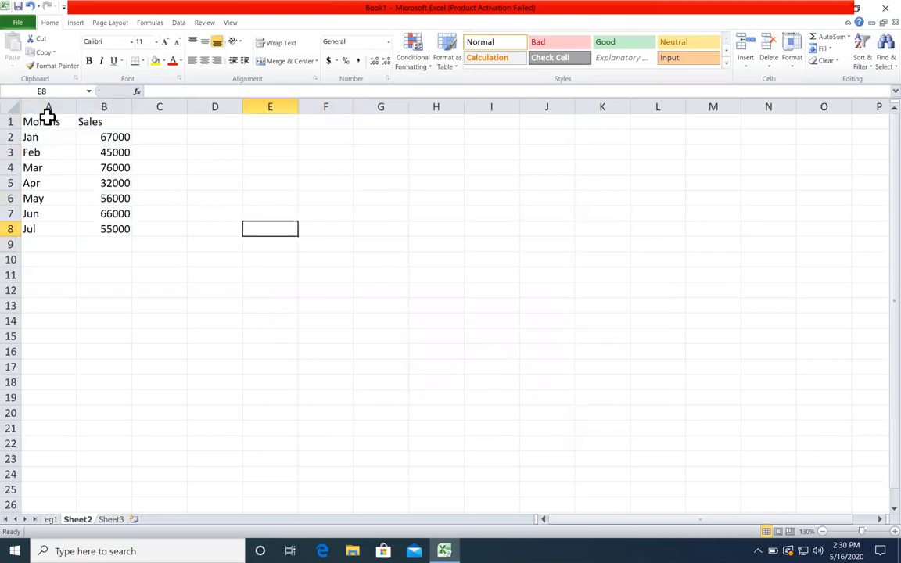
{"action": "left_click_drag", "start_coordinate": [44, 119], "coordinate": [98, 119]}
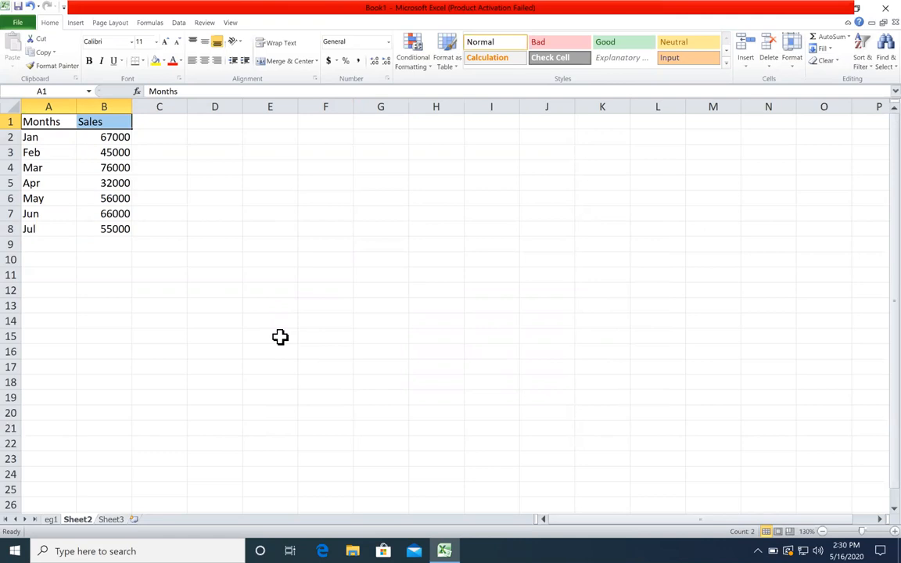
{"action": "left_click", "coordinate": [280, 337]}
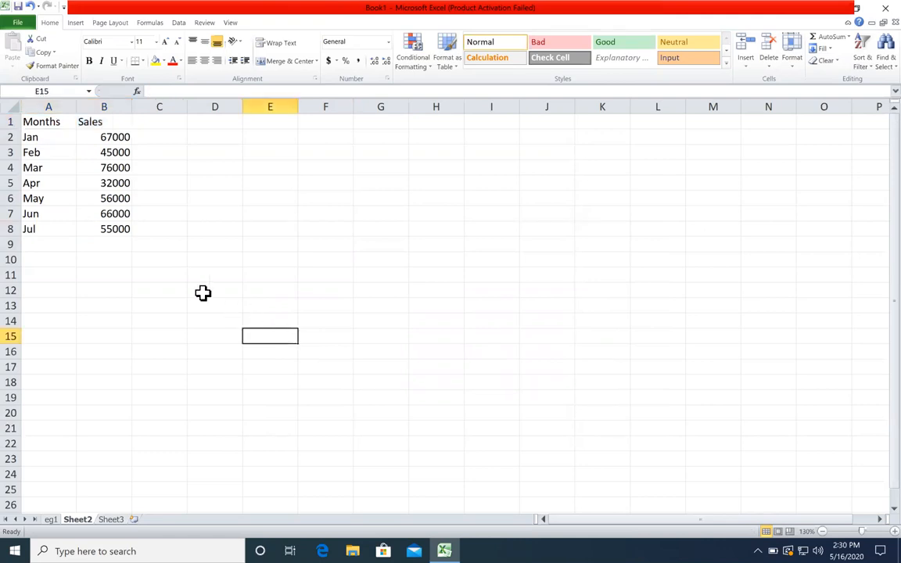
- Insert a 2-D clustered column chart of the header, Feb, May and Jul rows, shrunk and placed below the table
{"action": "left_click_drag", "start_coordinate": [47, 120], "coordinate": [121, 117]}
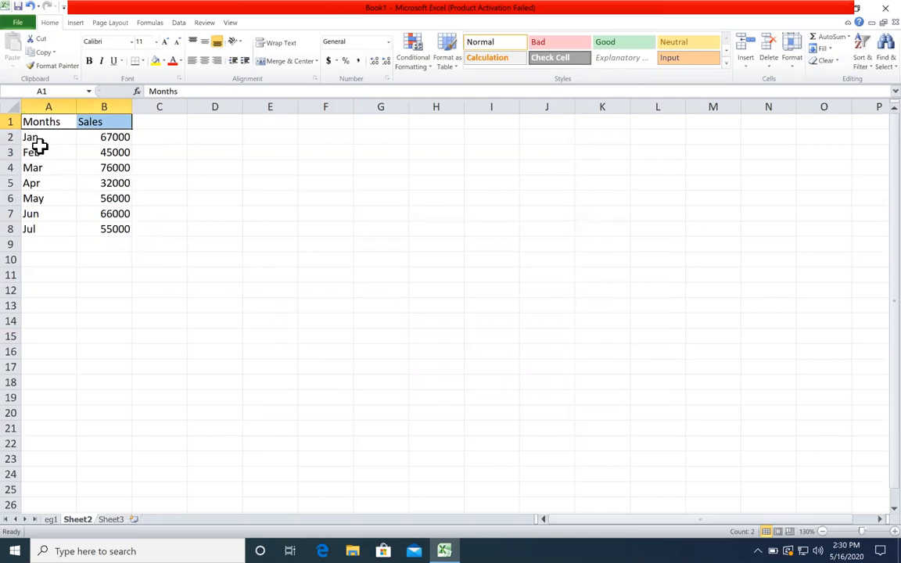
{"action": "left_click_drag", "start_coordinate": [43, 152], "coordinate": [93, 152]}
{"action": "left_click_drag", "start_coordinate": [63, 198], "coordinate": [98, 197]}
{"action": "left_click_drag", "start_coordinate": [49, 227], "coordinate": [98, 227]}
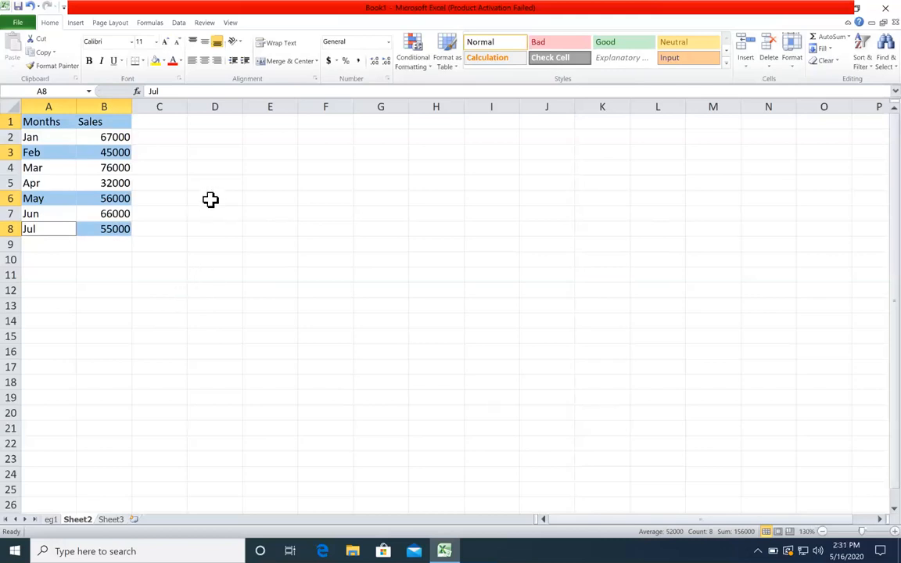
{"action": "left_click", "coordinate": [78, 24]}
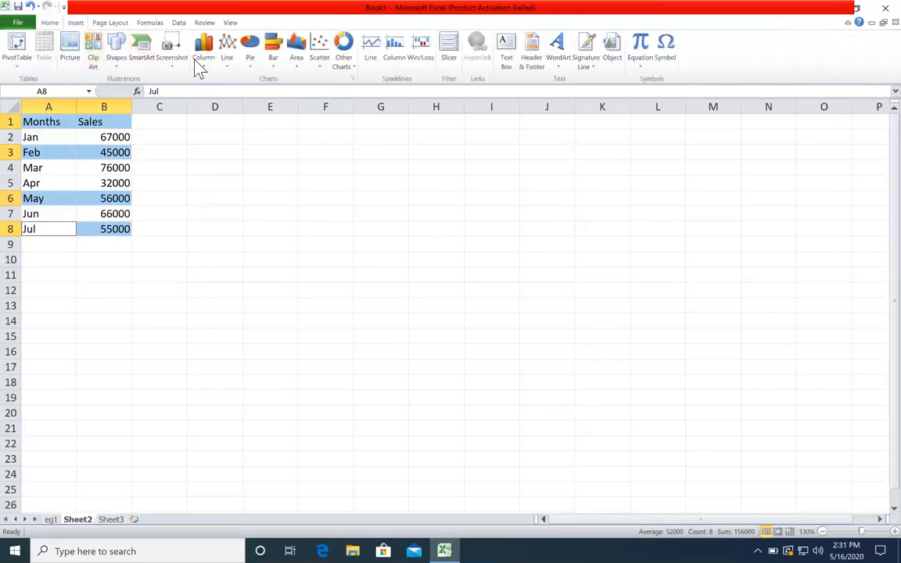
{"action": "left_click", "coordinate": [202, 58]}
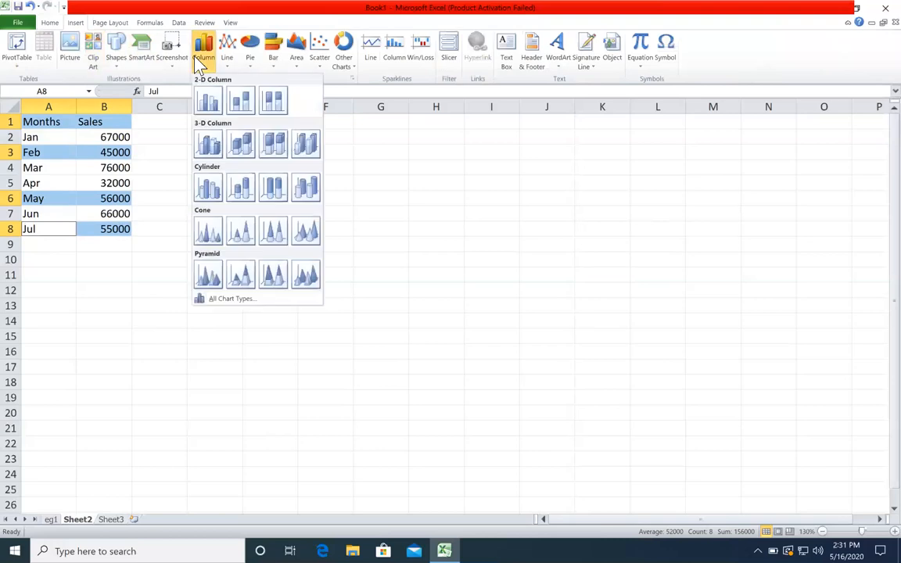
{"action": "left_click", "coordinate": [207, 100]}
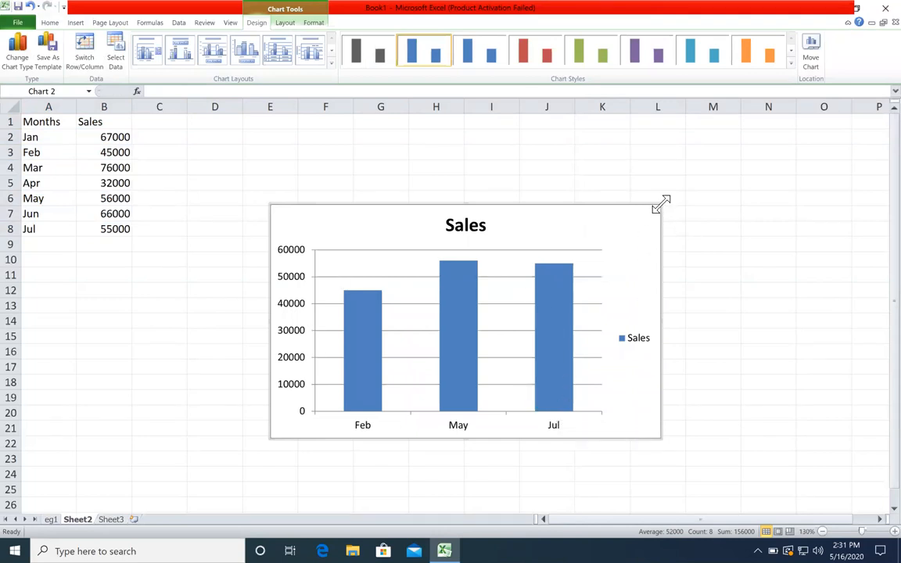
{"action": "left_click_drag", "start_coordinate": [658, 204], "coordinate": [321, 288]}
{"action": "left_click", "coordinate": [334, 267]}
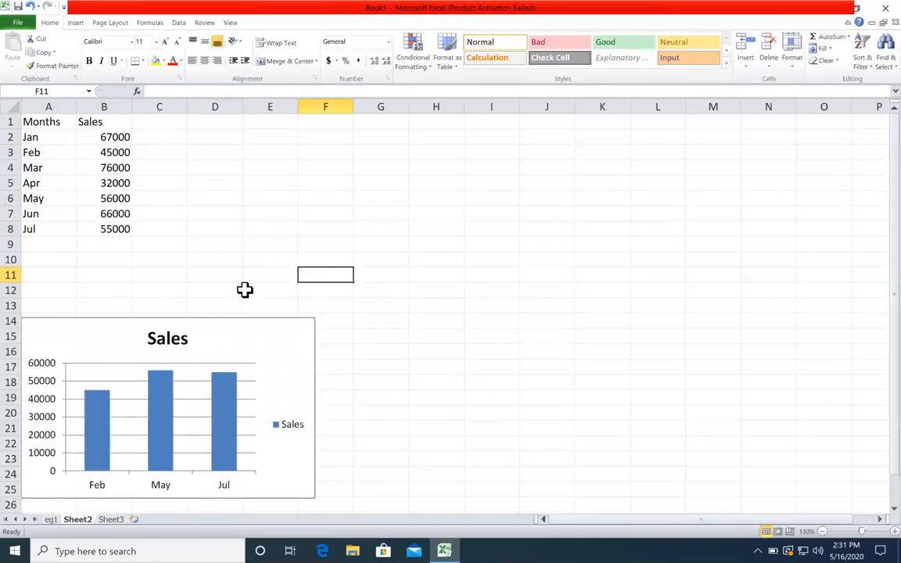
- Insert a 2-D pie chart of the header, Feb, Mar and Jun rows, placed beside the column chart
{"action": "left_click_drag", "start_coordinate": [57, 119], "coordinate": [94, 115]}
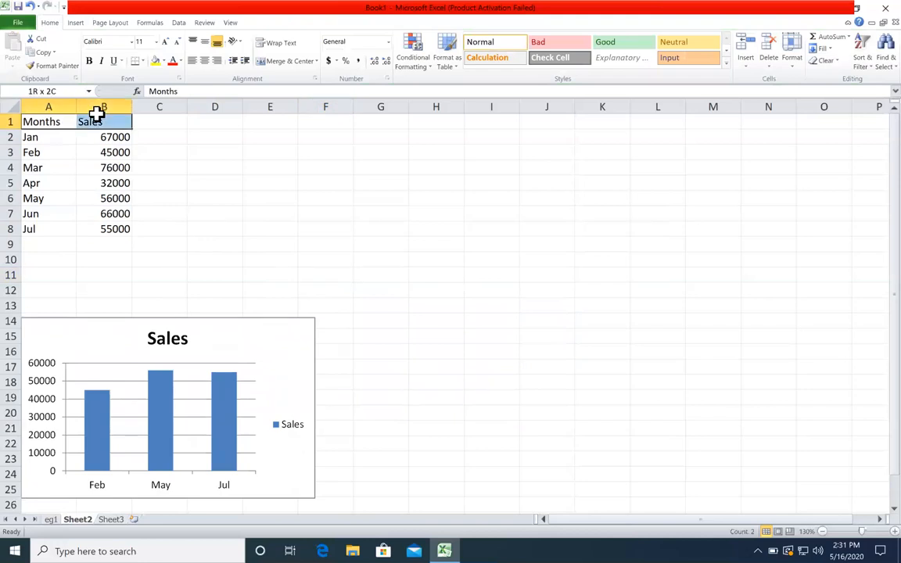
{"action": "left_click_drag", "start_coordinate": [39, 158], "coordinate": [95, 163]}
{"action": "left_click_drag", "start_coordinate": [44, 215], "coordinate": [104, 220]}
{"action": "left_click", "coordinate": [75, 21]}
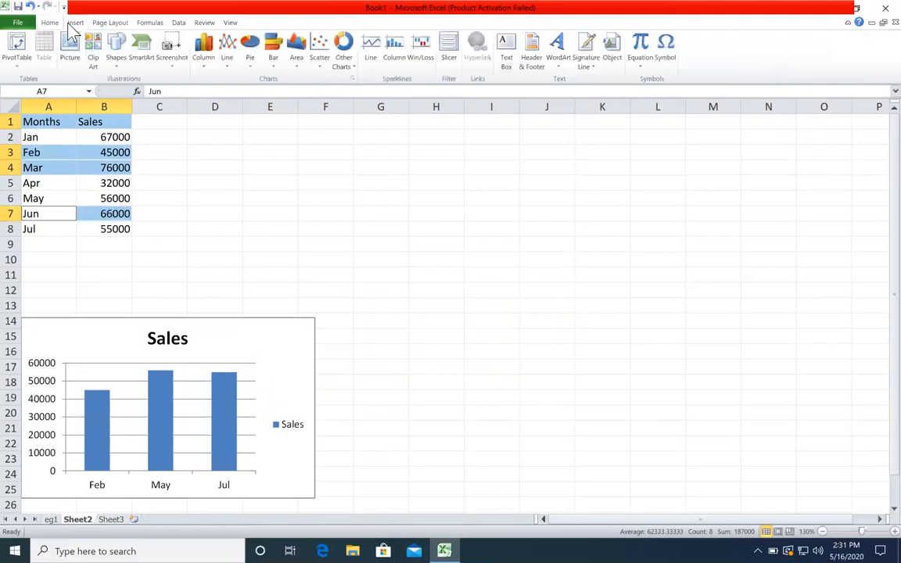
{"action": "left_click", "coordinate": [249, 61]}
{"action": "left_click", "coordinate": [255, 100]}
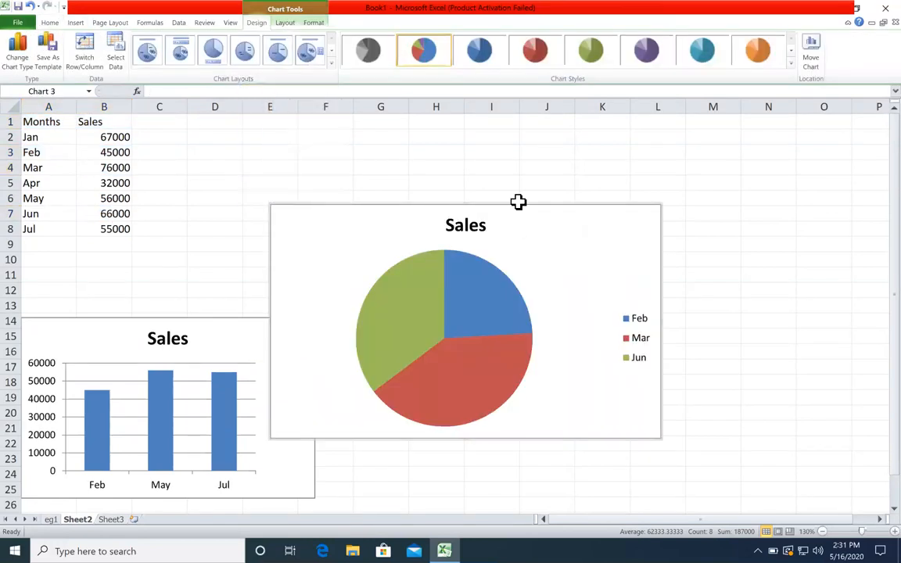
{"action": "left_click_drag", "start_coordinate": [531, 214], "coordinate": [571, 270]}
{"action": "left_click", "coordinate": [577, 241]}
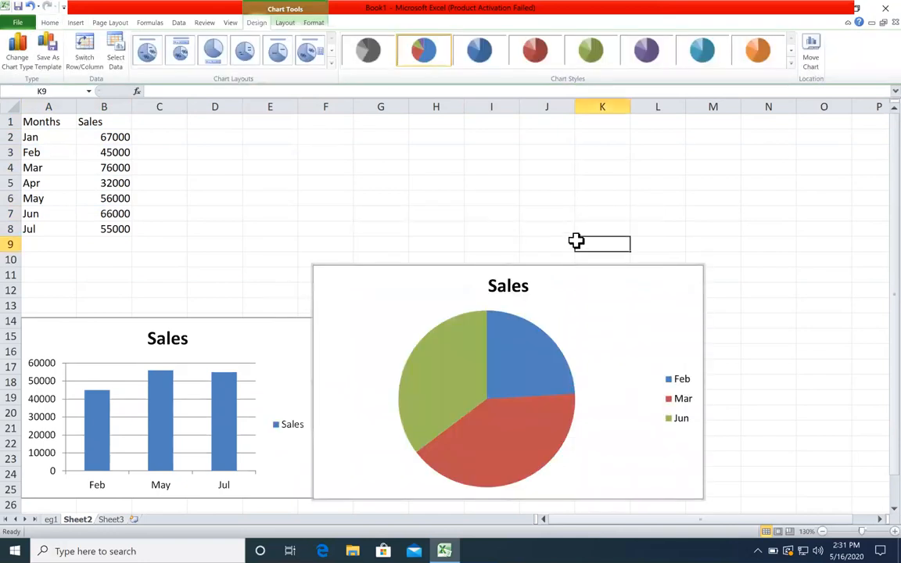
- Insert a 2-D clustered bar chart of the header, Feb, May and Jun rows, reduced in height to sit above the pie chart
{"action": "left_click_drag", "start_coordinate": [53, 118], "coordinate": [92, 121]}
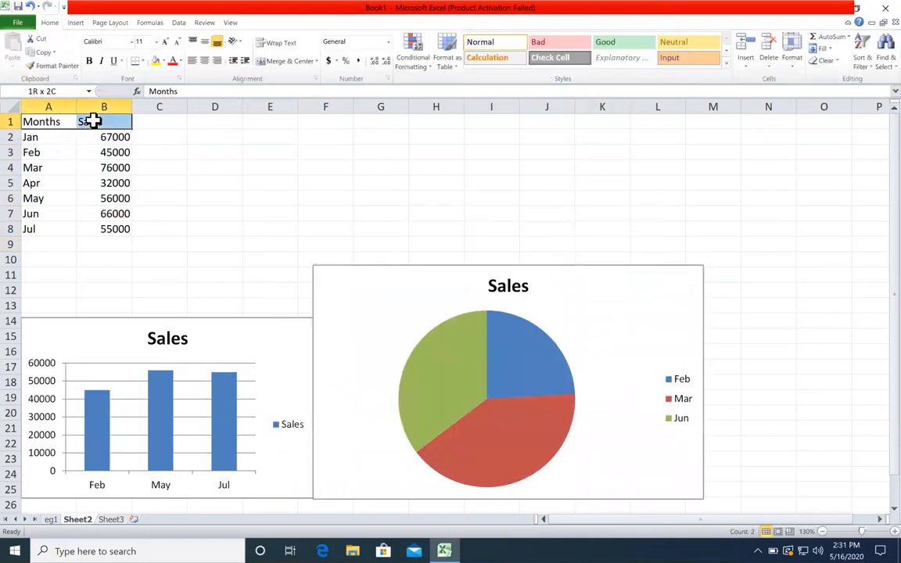
{"action": "left_click_drag", "start_coordinate": [62, 151], "coordinate": [91, 156], "text": "ctrl"}
{"action": "left_click_drag", "start_coordinate": [54, 196], "coordinate": [98, 211], "text": "ctrl"}
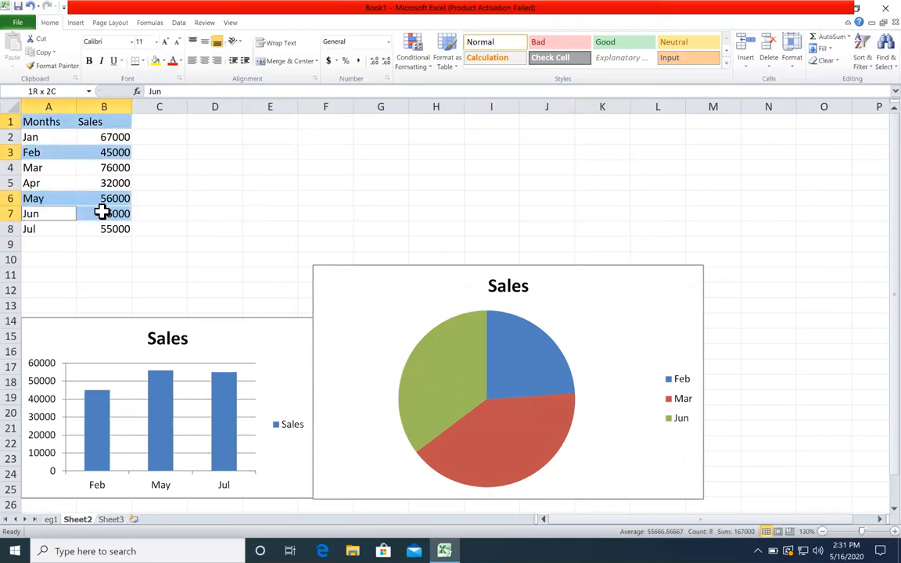
{"action": "left_click", "coordinate": [73, 22]}
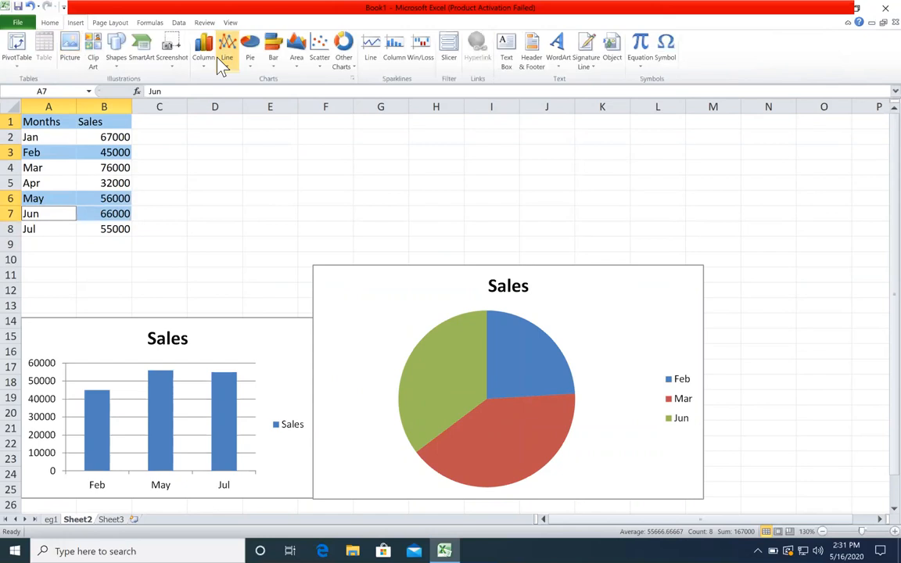
{"action": "left_click", "coordinate": [274, 61]}
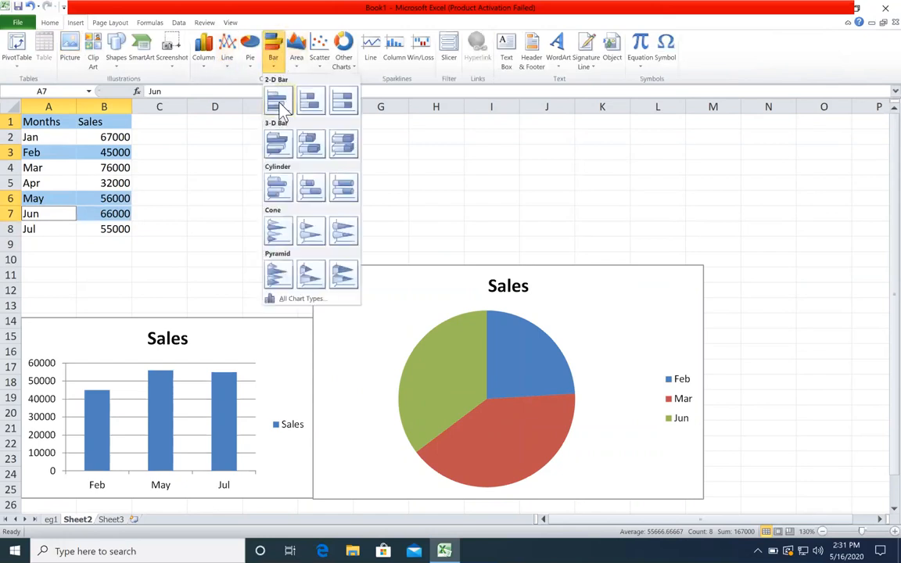
{"action": "left_click", "coordinate": [278, 95]}
{"action": "left_click_drag", "start_coordinate": [599, 215], "coordinate": [794, 124]}
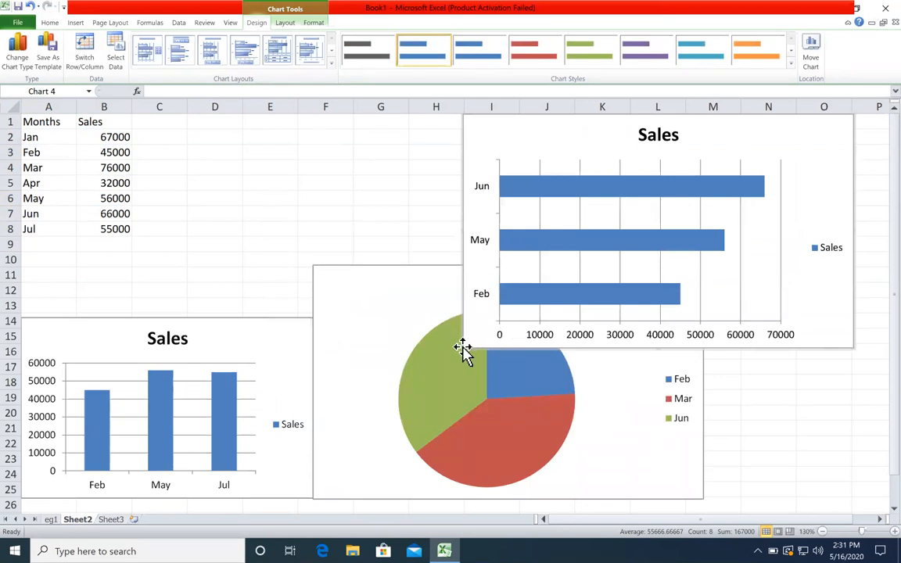
{"action": "left_click_drag", "start_coordinate": [463, 348], "coordinate": [452, 267]}
{"action": "left_click", "coordinate": [344, 239]}
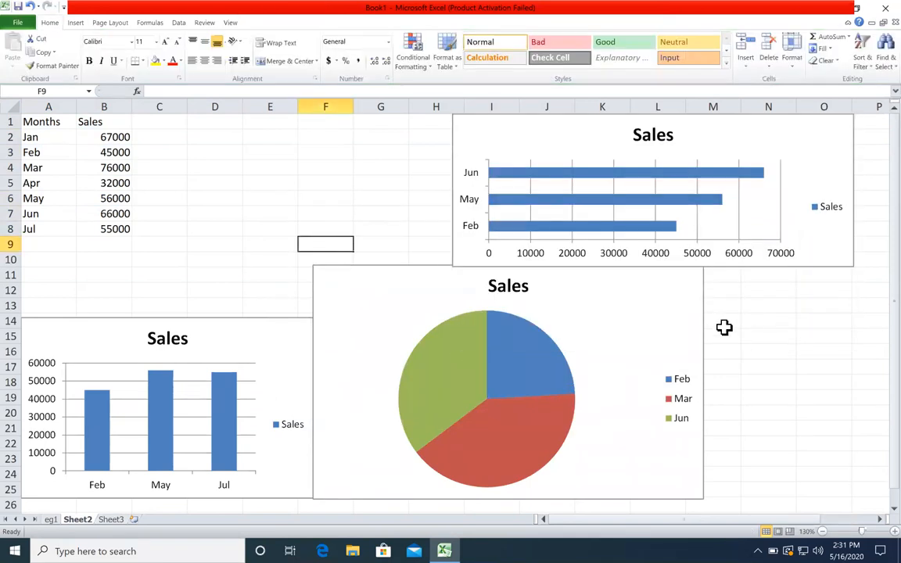
- Widen the pie chart so its right edge lines up with the bar chart's, and deselect it
{"action": "left_click", "coordinate": [707, 368]}
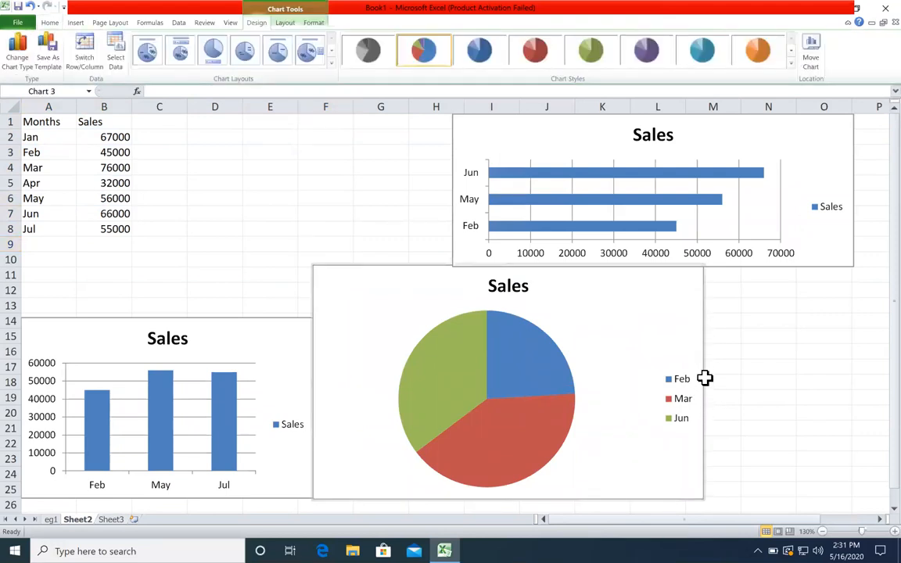
{"action": "left_click_drag", "start_coordinate": [707, 378], "coordinate": [853, 395]}
{"action": "left_click", "coordinate": [430, 230]}
{"action": "double_click", "coordinate": [224, 226]}
{"action": "left_click", "coordinate": [193, 254]}
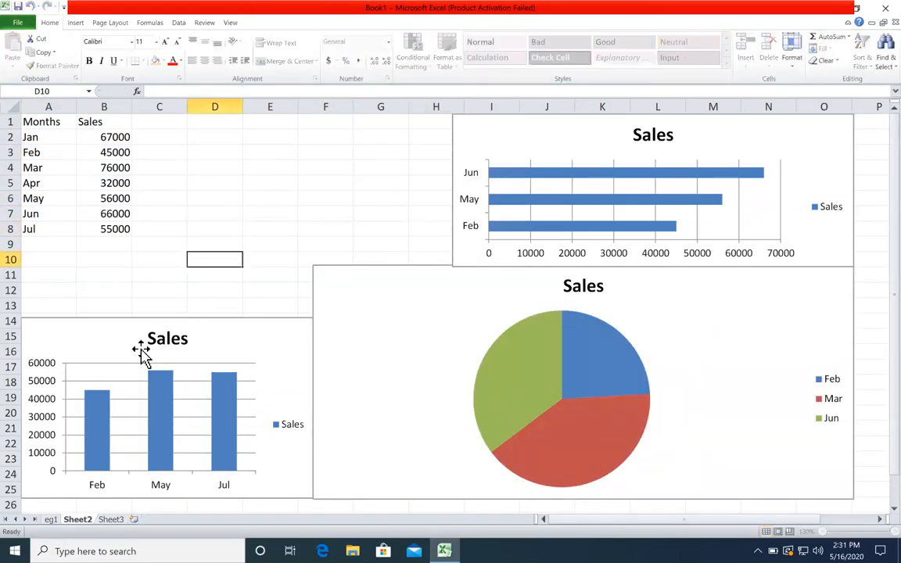
- Rename Sheet2 as eg2
{"action": "left_click", "coordinate": [50, 519]}
{"action": "double_click", "coordinate": [70, 519]}
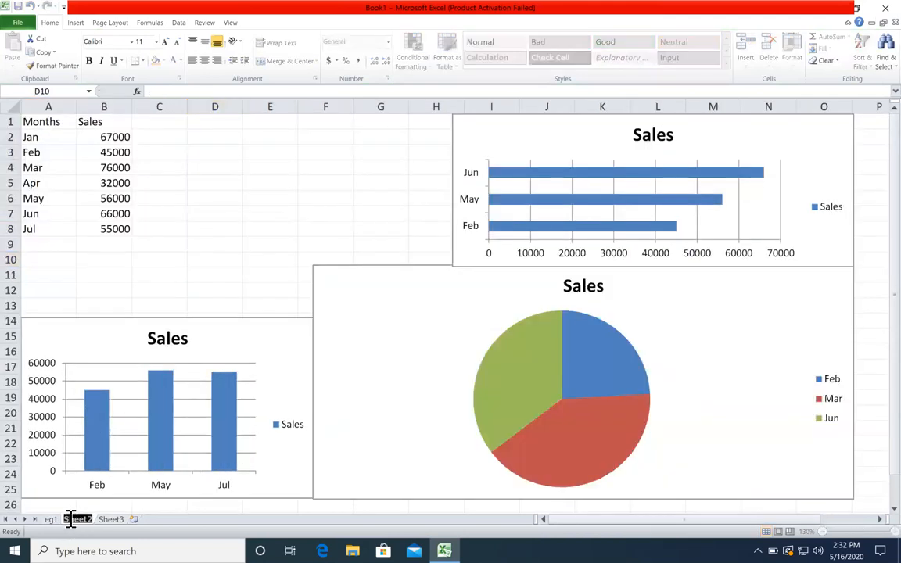
{"action": "type", "text": "e"}
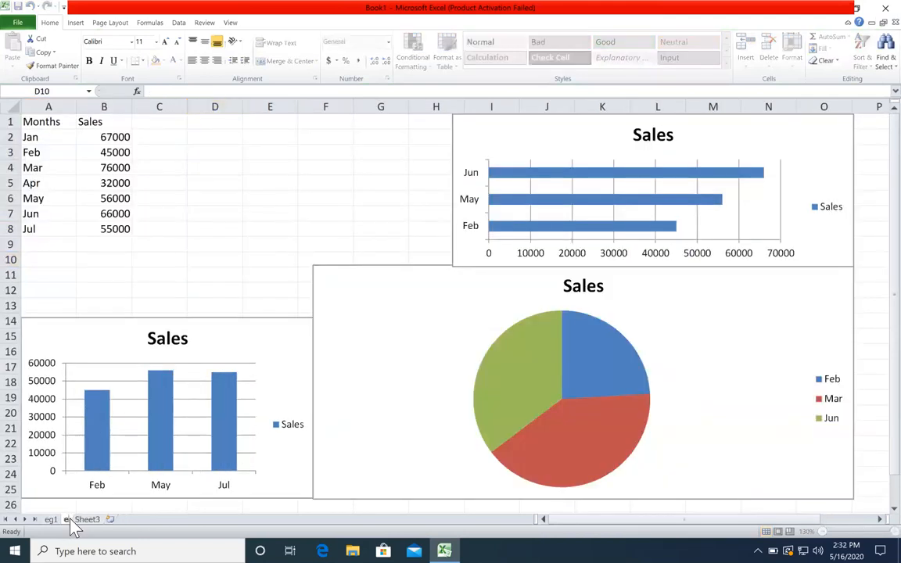
{"action": "type", "text": "g2"}
{"action": "key", "text": "Return"}
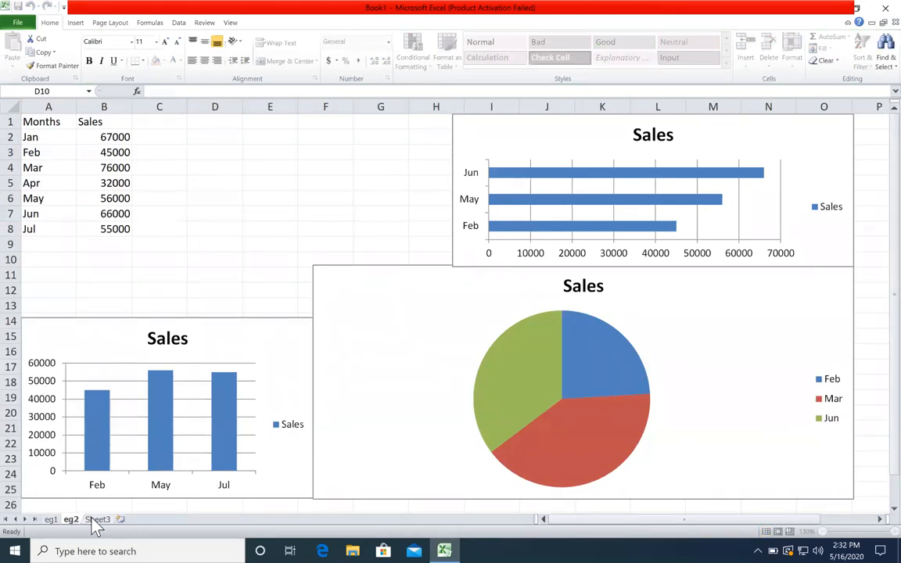
- Check the heading on sheet eg1, and enter the heading "Purticular Item/row" in cell D1 of eg2
{"action": "left_click", "coordinate": [50, 519]}
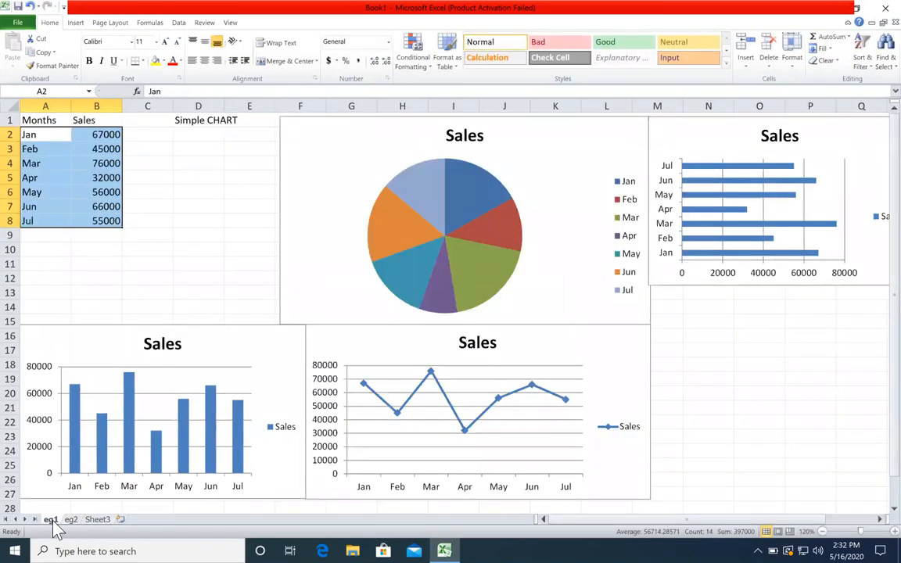
{"action": "left_click", "coordinate": [71, 520]}
{"action": "left_click", "coordinate": [225, 119]}
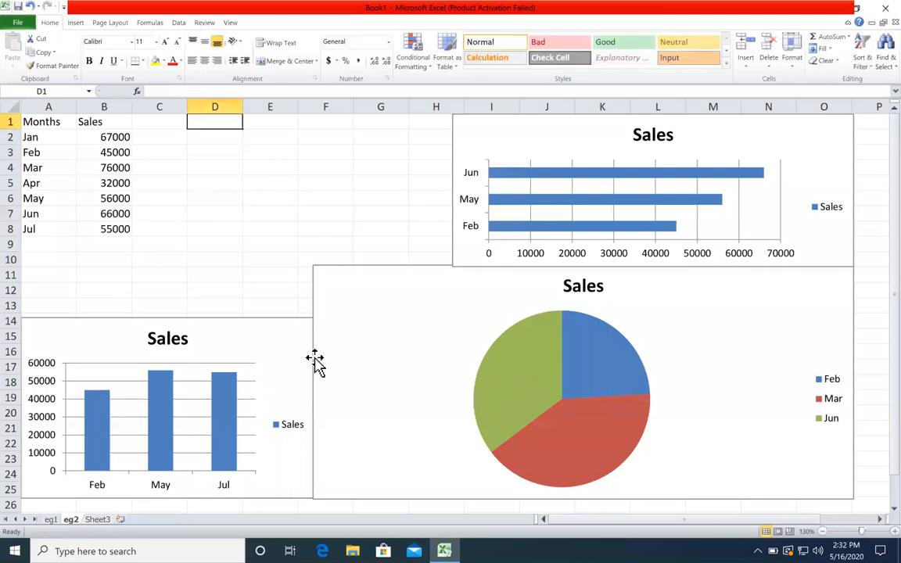
{"action": "type", "text": "Purticular Ite"}
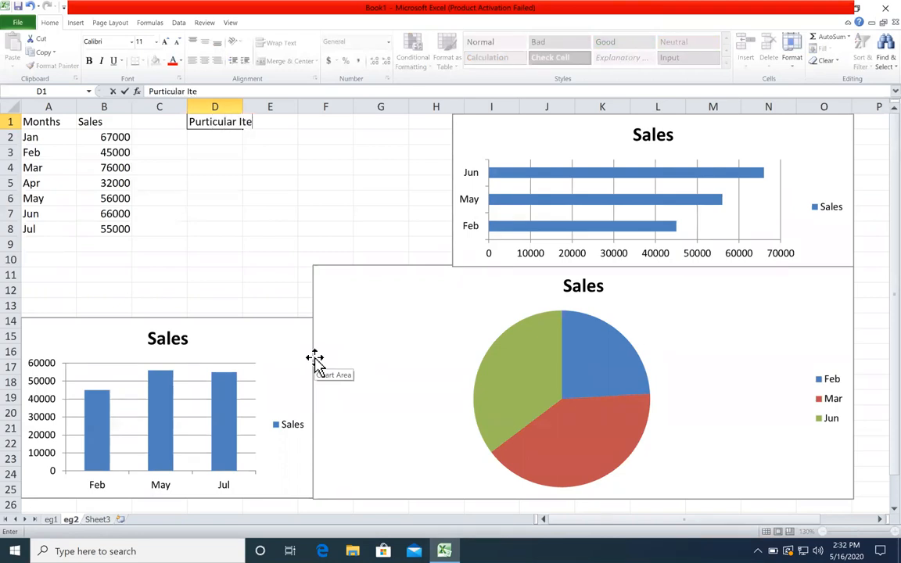
{"action": "type", "text": "m/row"}
{"action": "key", "text": "Return"}
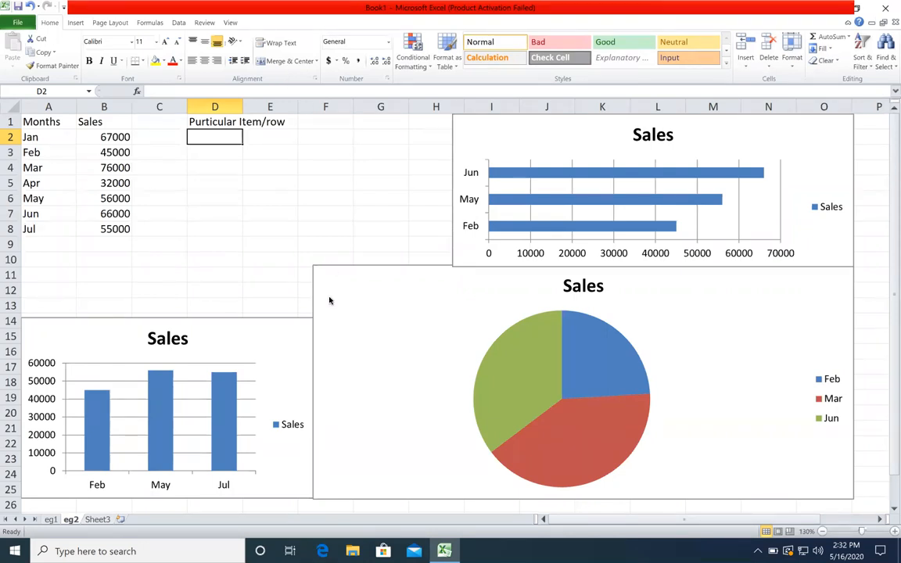
{"action": "left_click", "coordinate": [291, 265]}
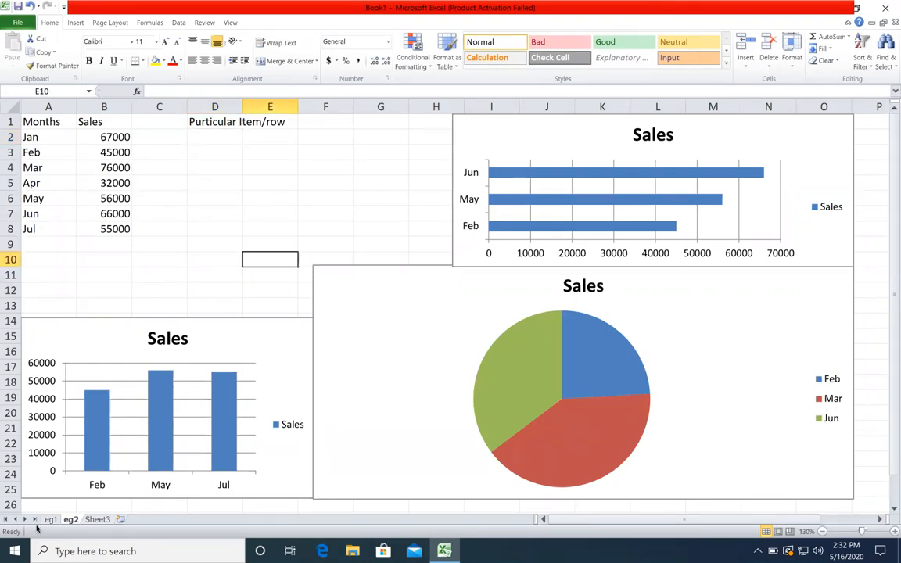
- Rename Sheet3 as eg3
{"action": "left_click", "coordinate": [98, 519]}
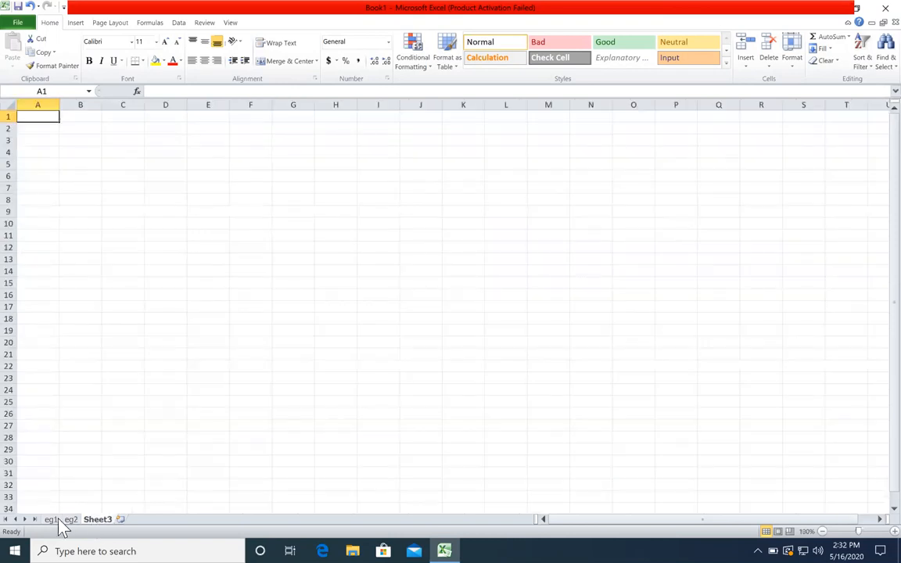
{"action": "double_click", "coordinate": [90, 519]}
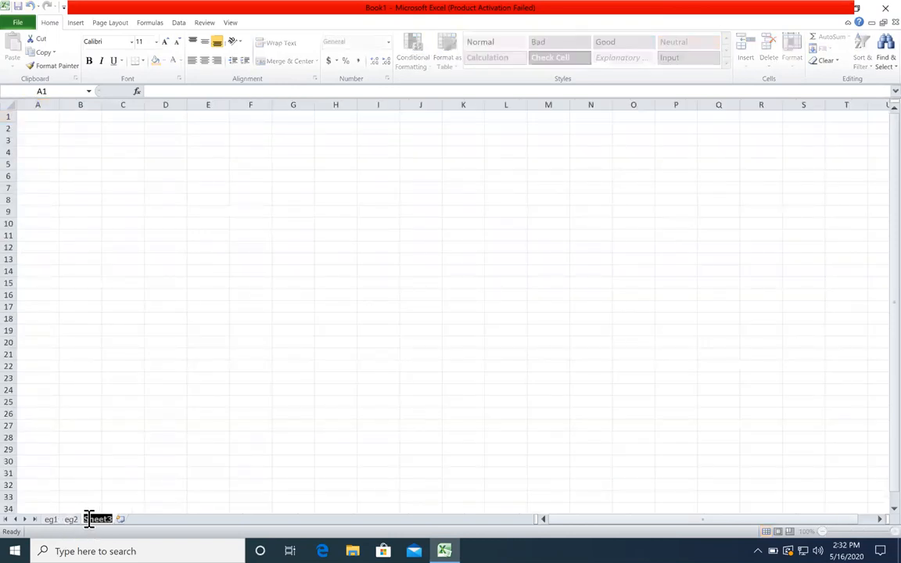
{"action": "type", "text": "eg3"}
{"action": "key", "text": "Return"}
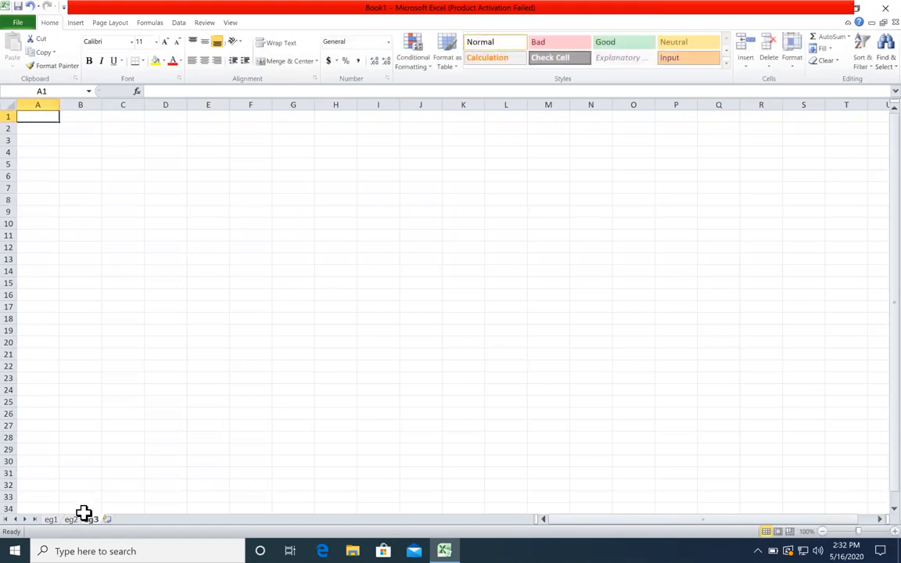
- Copy the Months and Sales table A1:B8 from sheet eg2 and paste it at A1 of sheet eg3
{"action": "left_click", "coordinate": [70, 519]}
{"action": "left_click_drag", "start_coordinate": [113, 231], "coordinate": [36, 120]}
{"action": "right_click", "coordinate": [63, 137]}
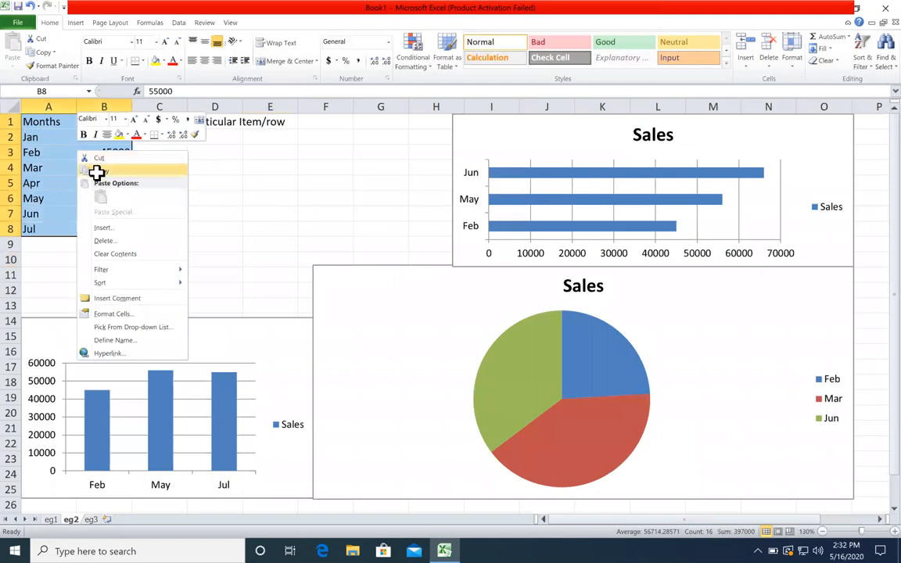
{"action": "left_click", "coordinate": [92, 169]}
{"action": "left_click", "coordinate": [91, 519]}
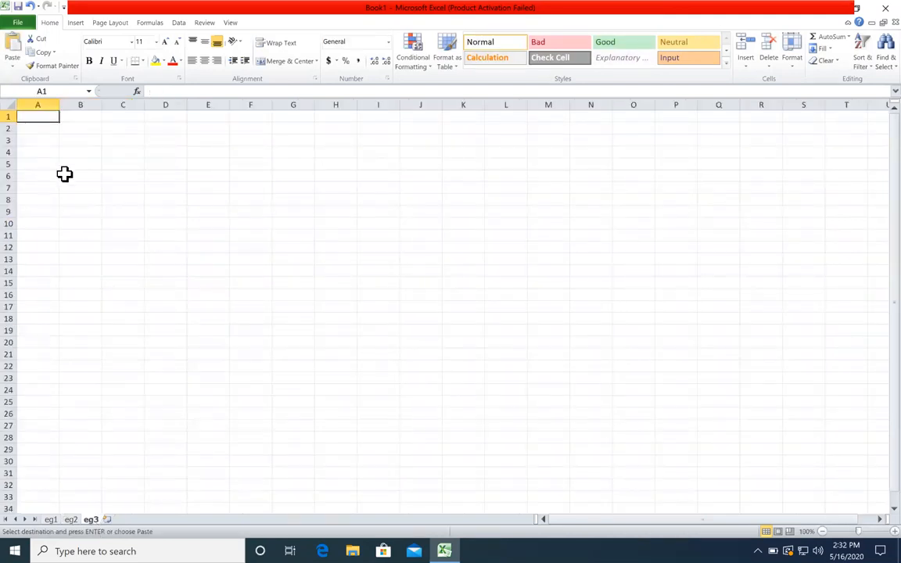
{"action": "key", "text": "alt"}
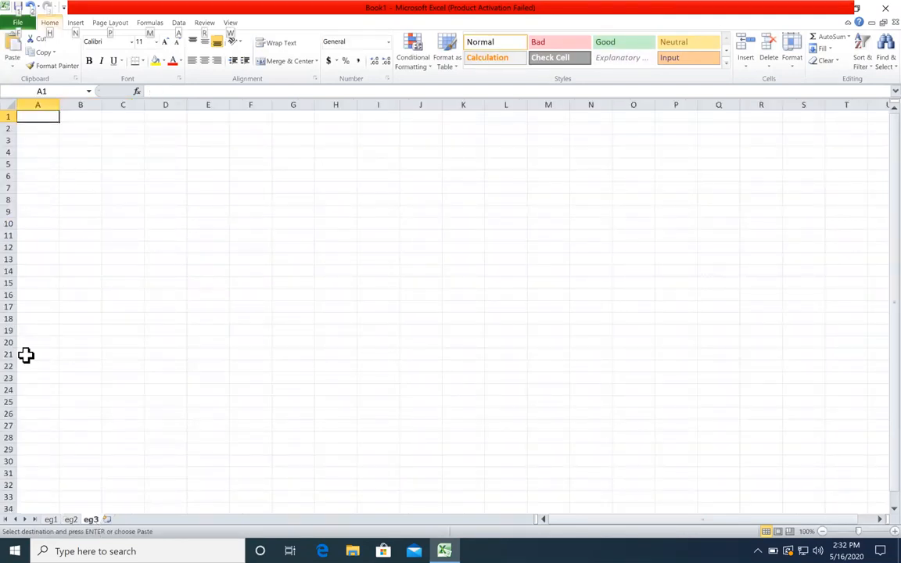
{"action": "left_click", "coordinate": [70, 519]}
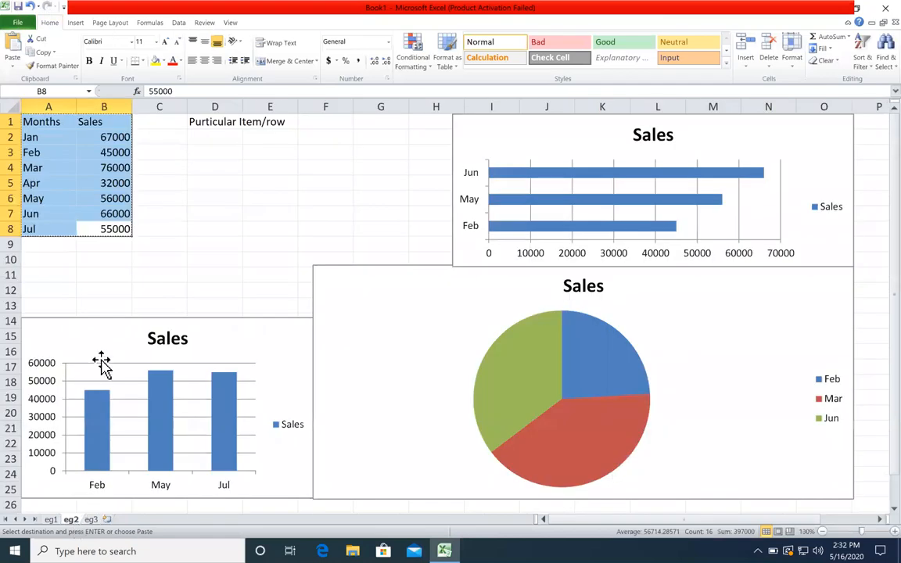
{"action": "left_click", "coordinate": [92, 520]}
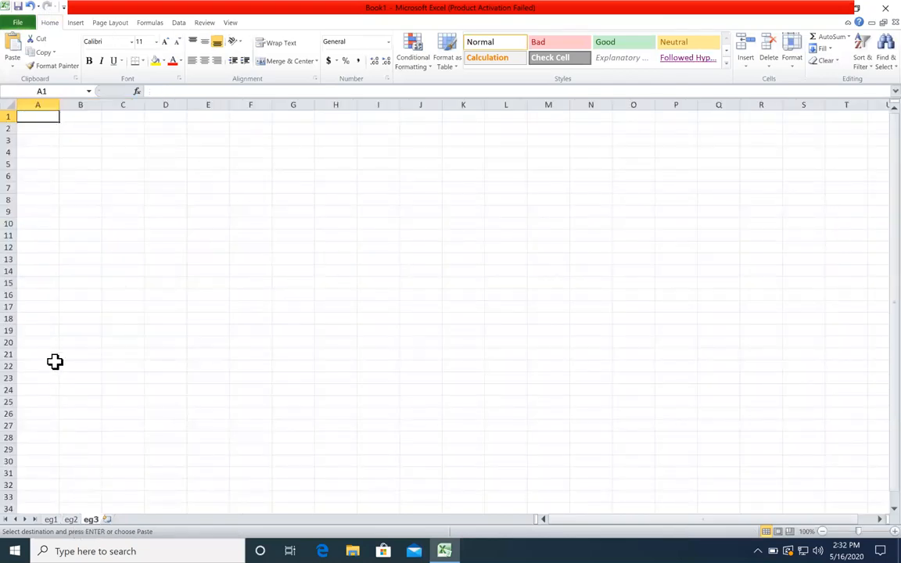
{"action": "key", "text": "ctrl+v"}
{"action": "left_click", "coordinate": [137, 118]}
{"action": "left_click", "coordinate": [140, 129]}
{"action": "left_click", "coordinate": [151, 163]}
{"action": "left_click", "coordinate": [140, 186]}
{"action": "left_click", "coordinate": [75, 24]}
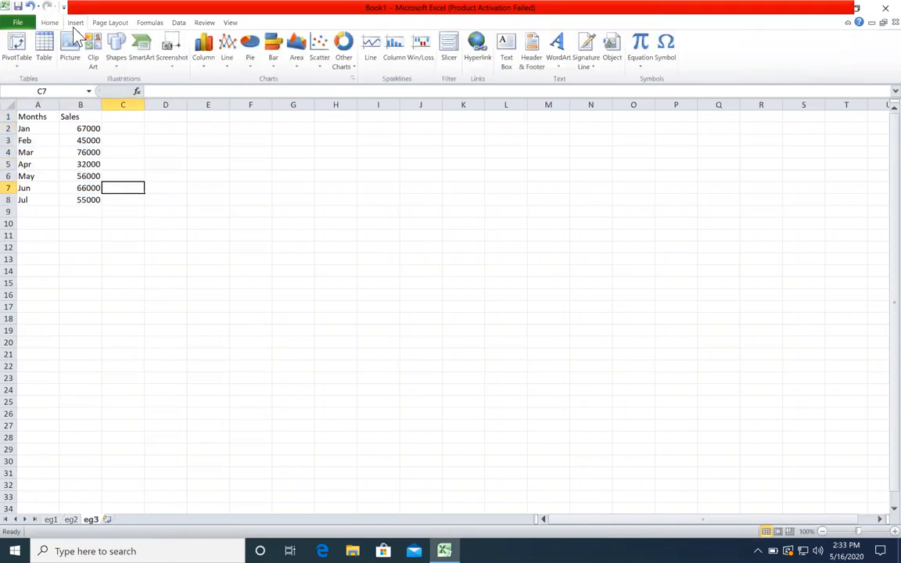
{"action": "left_click_drag", "start_coordinate": [95, 200], "coordinate": [22, 115]}
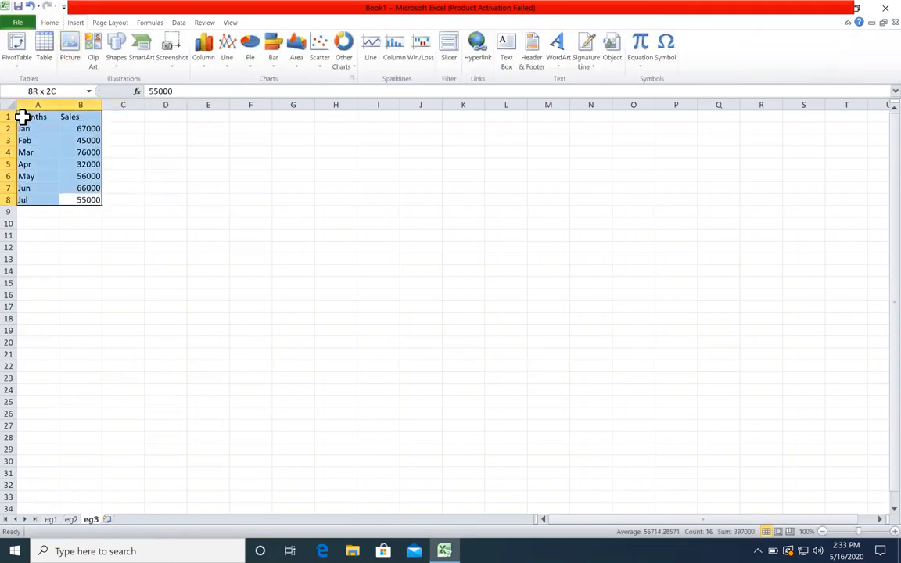
{"action": "left_click", "coordinate": [205, 62]}
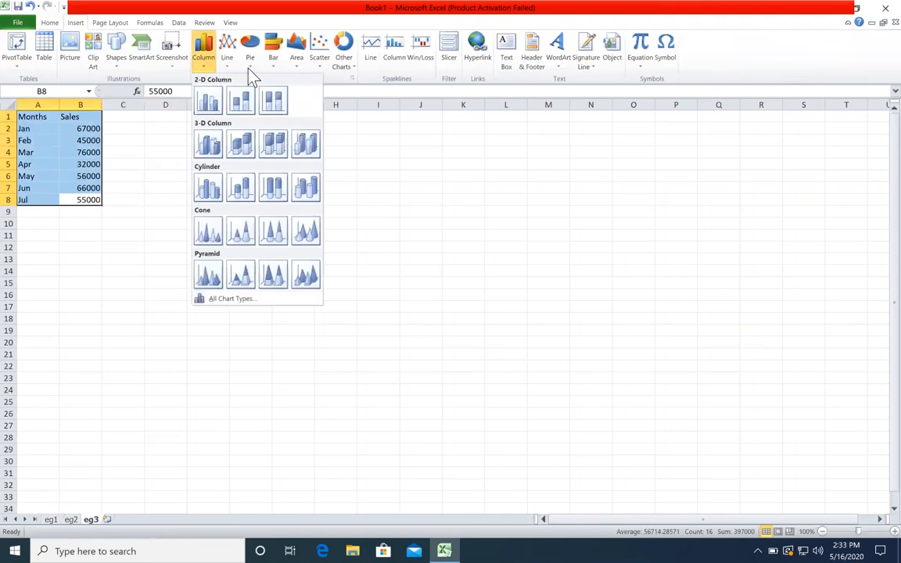
{"action": "left_click", "coordinate": [116, 252]}
{"action": "left_click", "coordinate": [115, 254]}
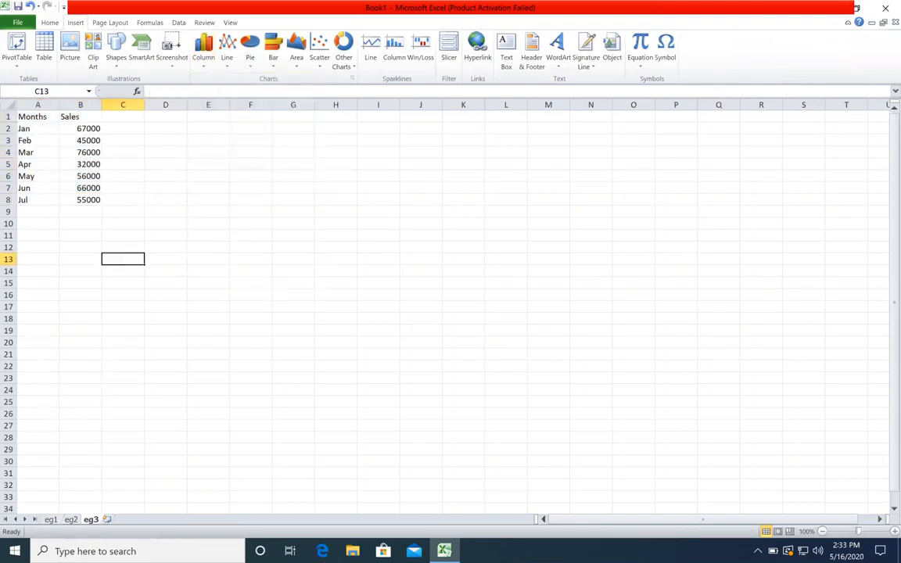
- Check the zoom of sheet eg2 and set sheet eg3 to the same 130% zoom
{"action": "left_click", "coordinate": [70, 519]}
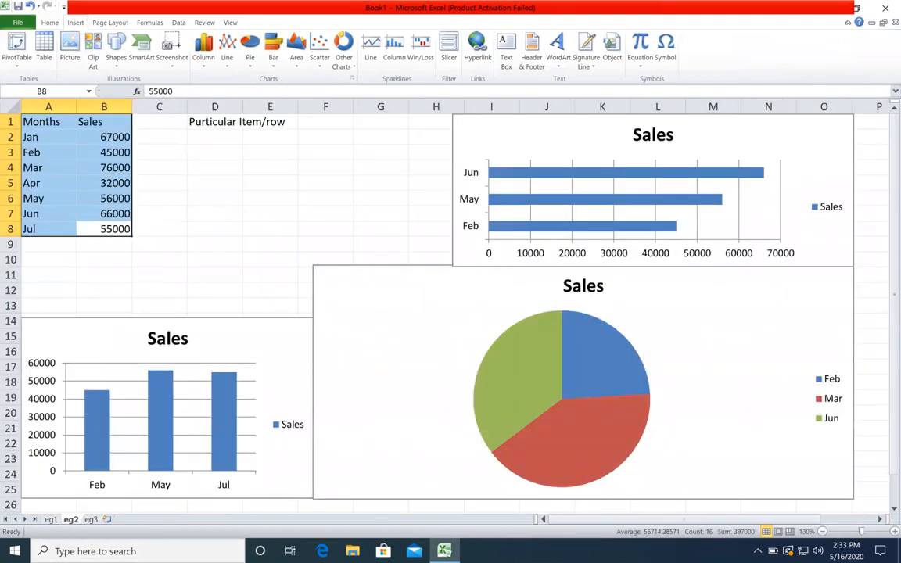
{"action": "left_click", "coordinate": [90, 519]}
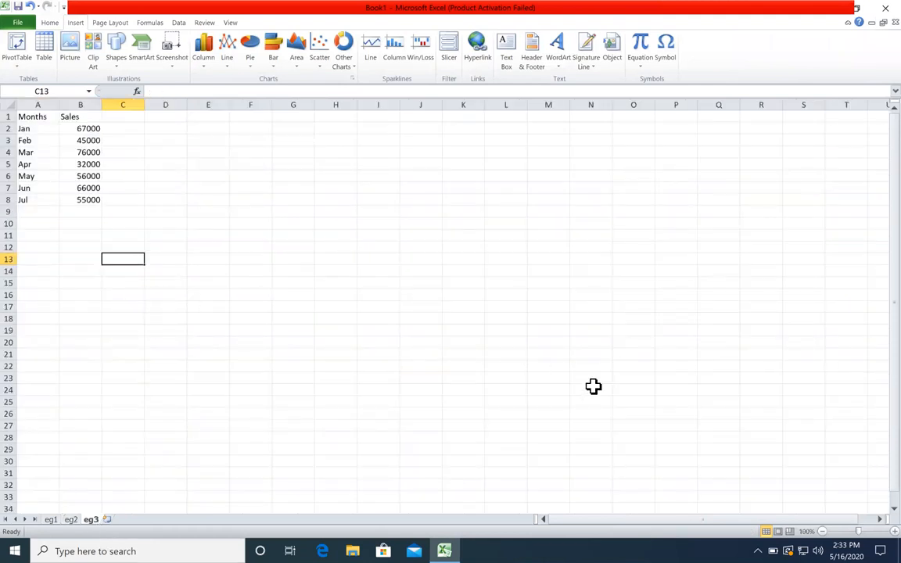
{"action": "left_click", "coordinate": [895, 532]}
{"action": "left_click", "coordinate": [894, 532]}
{"action": "left_click", "coordinate": [895, 532]}
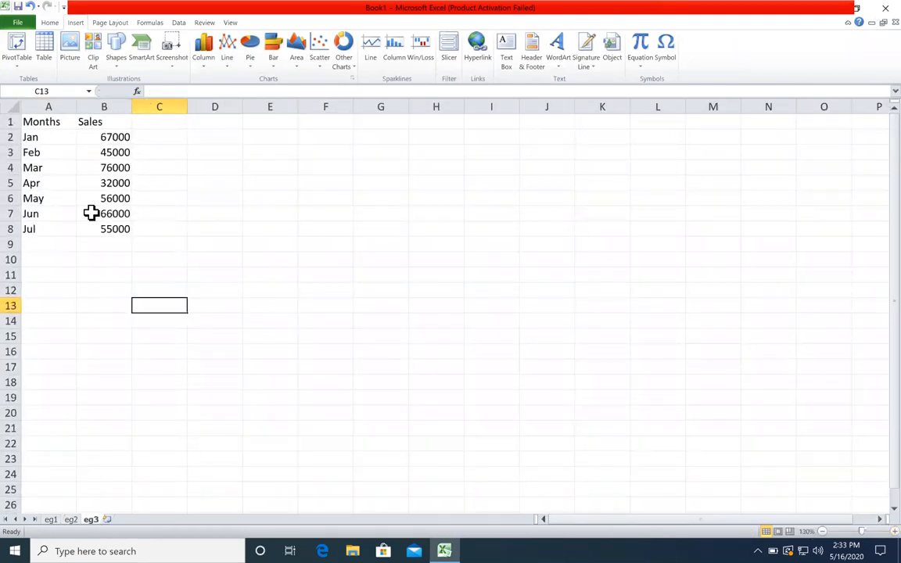
- Examine the Months and Sales columns of the eg3 table and the empty columns C and D beside it
{"action": "left_click_drag", "start_coordinate": [52, 125], "coordinate": [99, 217]}
{"action": "left_click_drag", "start_coordinate": [105, 123], "coordinate": [101, 227]}
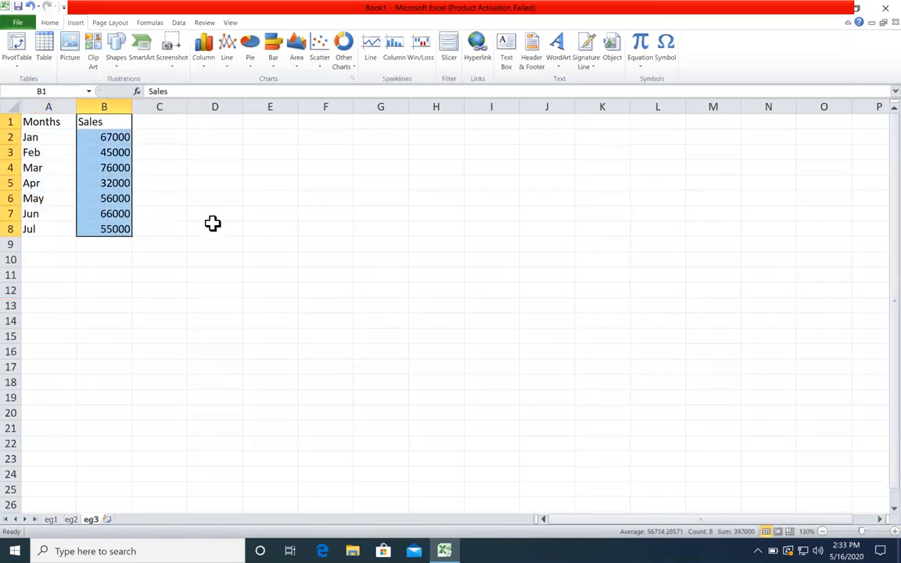
{"action": "left_click", "coordinate": [212, 224]}
{"action": "left_click_drag", "start_coordinate": [49, 121], "coordinate": [54, 213]}
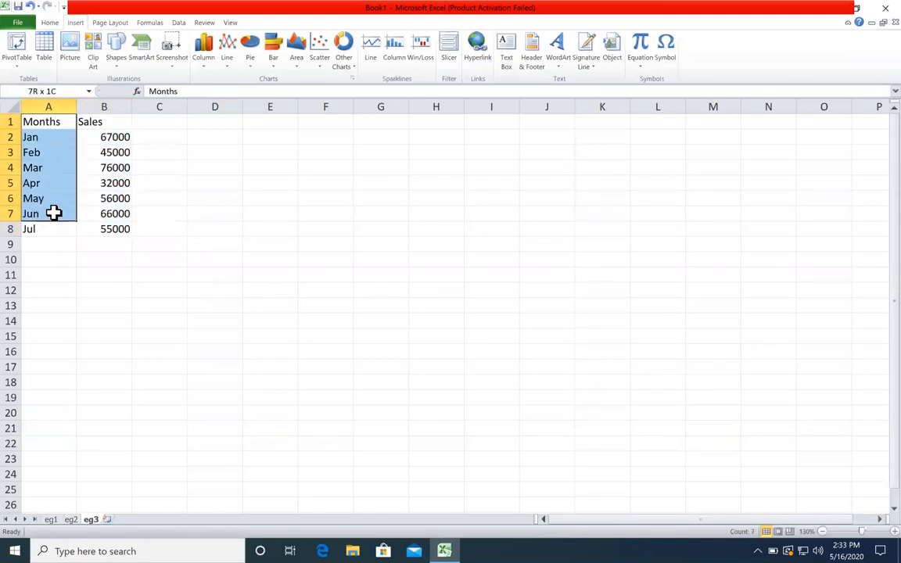
{"action": "left_click_drag", "start_coordinate": [121, 137], "coordinate": [179, 199]}
{"action": "left_click_drag", "start_coordinate": [215, 152], "coordinate": [215, 216]}
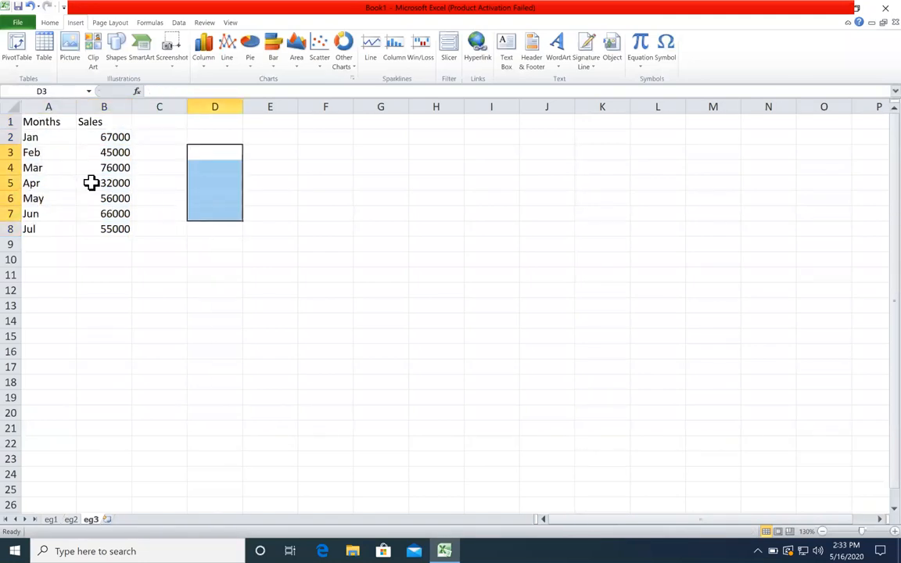
{"action": "left_click_drag", "start_coordinate": [43, 137], "coordinate": [35, 227]}
{"action": "left_click_drag", "start_coordinate": [109, 124], "coordinate": [97, 211]}
{"action": "left_click_drag", "start_coordinate": [155, 125], "coordinate": [156, 215]}
{"action": "left_click_drag", "start_coordinate": [205, 127], "coordinate": [194, 231]}
{"action": "left_click", "coordinate": [42, 124]}
{"action": "left_click_drag", "start_coordinate": [45, 137], "coordinate": [49, 235]}
{"action": "left_click_drag", "start_coordinate": [115, 122], "coordinate": [110, 198]}
{"action": "left_click_drag", "start_coordinate": [149, 123], "coordinate": [148, 210]}
{"action": "left_click_drag", "start_coordinate": [209, 122], "coordinate": [217, 213]}
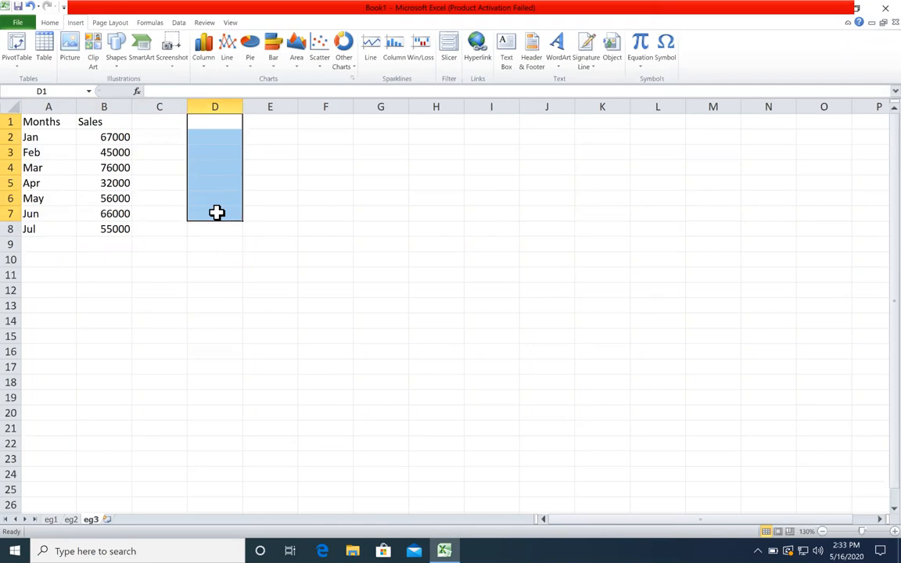
{"action": "left_click", "coordinate": [217, 212]}
{"action": "left_click", "coordinate": [219, 244]}
{"action": "left_click_drag", "start_coordinate": [27, 121], "coordinate": [41, 232]}
{"action": "left_click", "coordinate": [196, 204]}
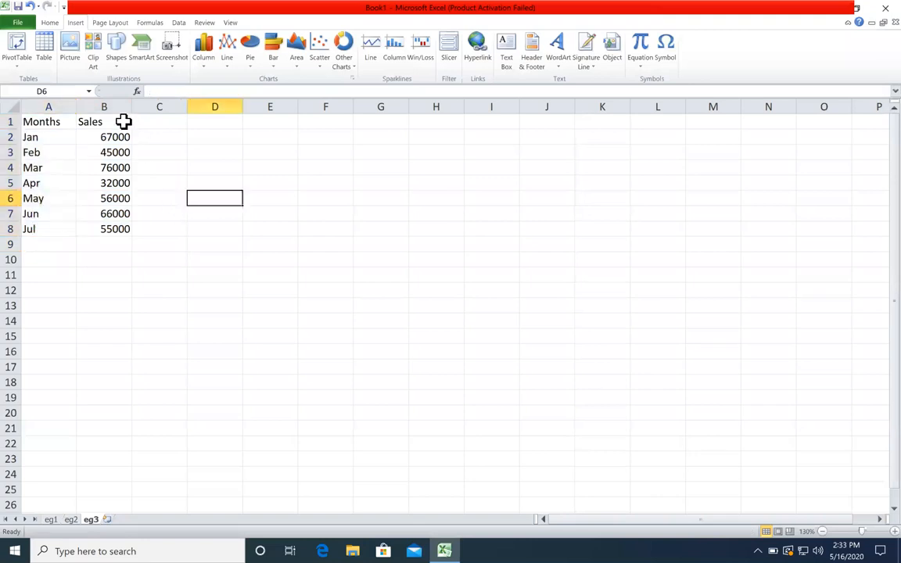
{"action": "left_click_drag", "start_coordinate": [67, 124], "coordinate": [109, 233]}
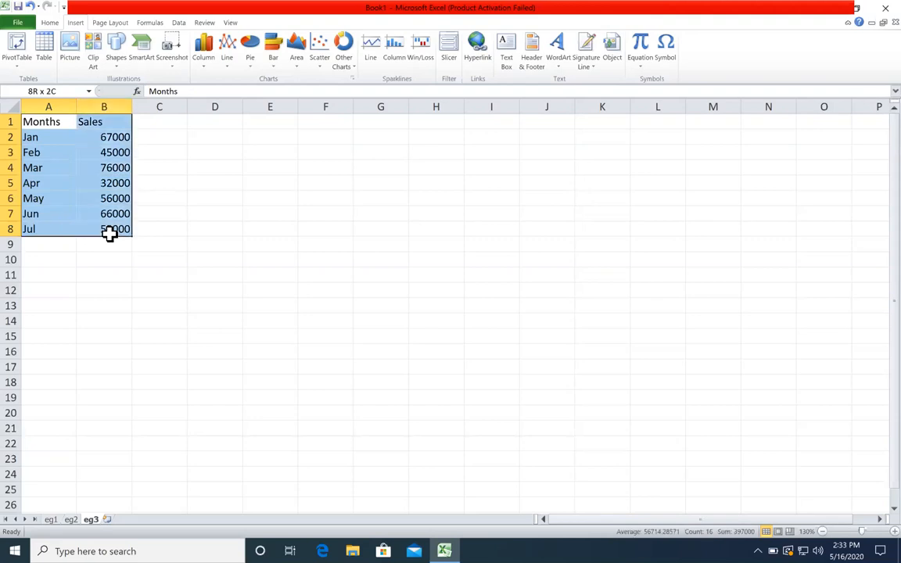
{"action": "left_click", "coordinate": [191, 184]}
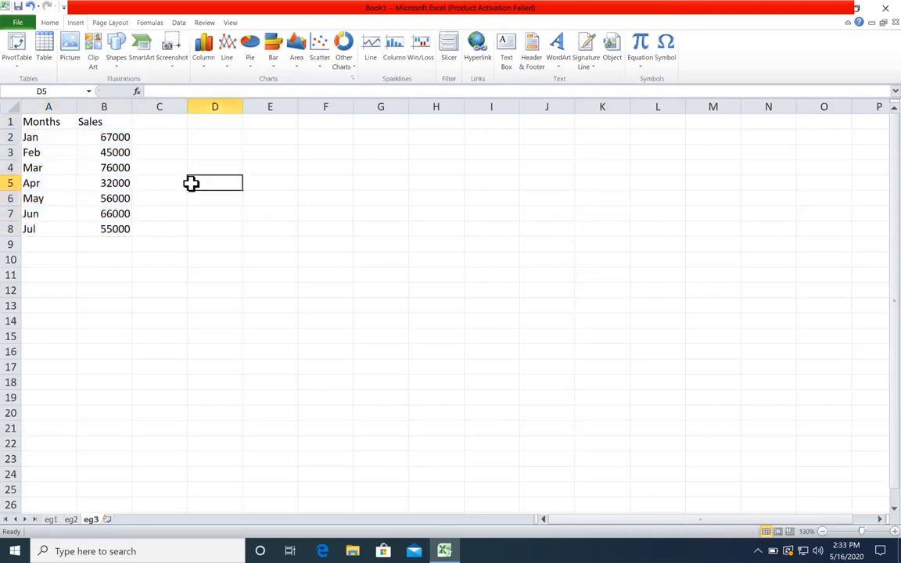
- Change the heading in B1 to Sales-2012 and fill the series across to D1 for Sales-2013 and Sales-2014
{"action": "double_click", "coordinate": [110, 121]}
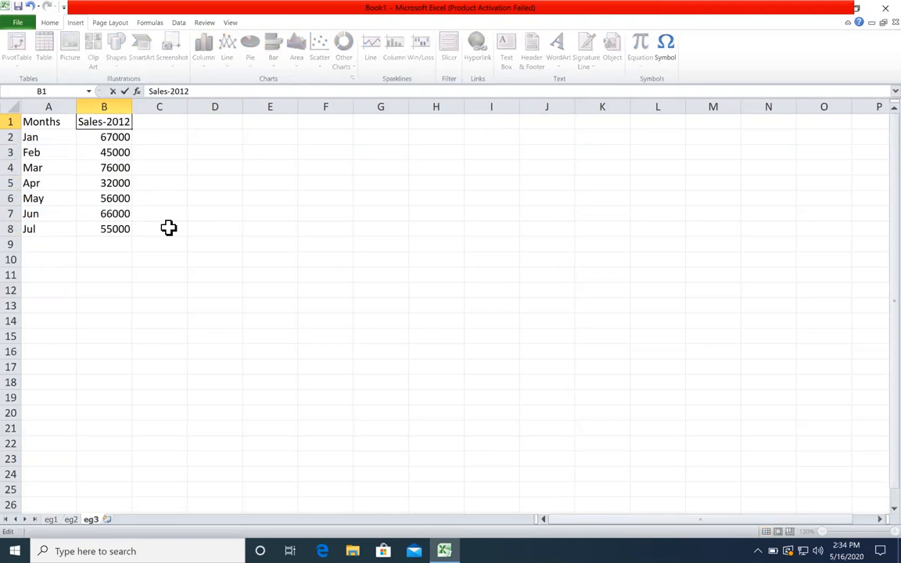
{"action": "key", "text": "Return"}
{"action": "left_click", "coordinate": [125, 122]}
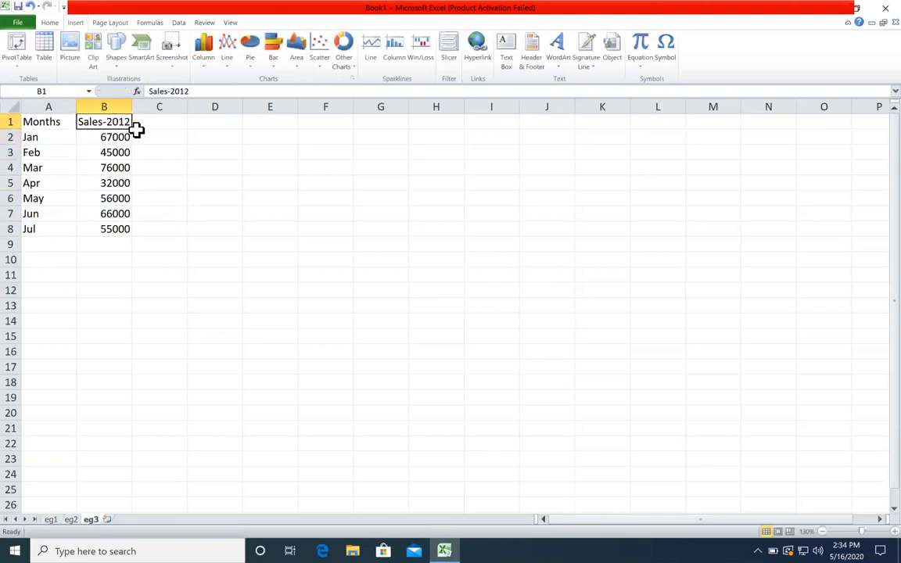
{"action": "left_click_drag", "start_coordinate": [133, 129], "coordinate": [237, 133]}
{"action": "left_click", "coordinate": [250, 168]}
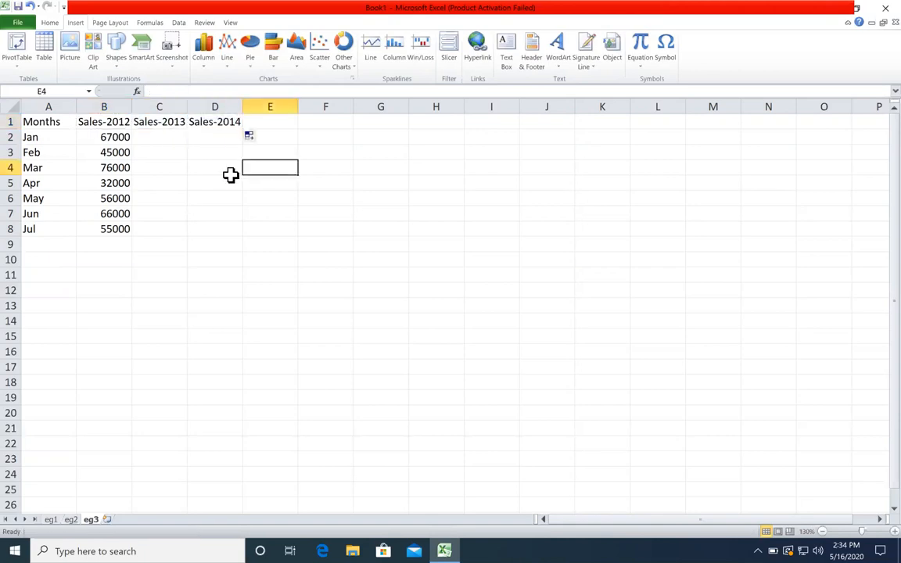
- Widen columns B, C and D slightly so the yearly sales headings have more room
{"action": "left_click_drag", "start_coordinate": [181, 109], "coordinate": [197, 109]}
{"action": "left_click_drag", "start_coordinate": [133, 109], "coordinate": [139, 111]}
{"action": "left_click", "coordinate": [124, 120]}
{"action": "left_click", "coordinate": [156, 119]}
{"action": "left_click", "coordinate": [227, 123]}
{"action": "left_click_drag", "start_coordinate": [258, 103], "coordinate": [265, 103]}
- Enter =RANDBETWEEN(30000,99999) in C2 and fill it through C2:D8 for the 2013 and 2014 sales
{"action": "left_click", "coordinate": [197, 134]}
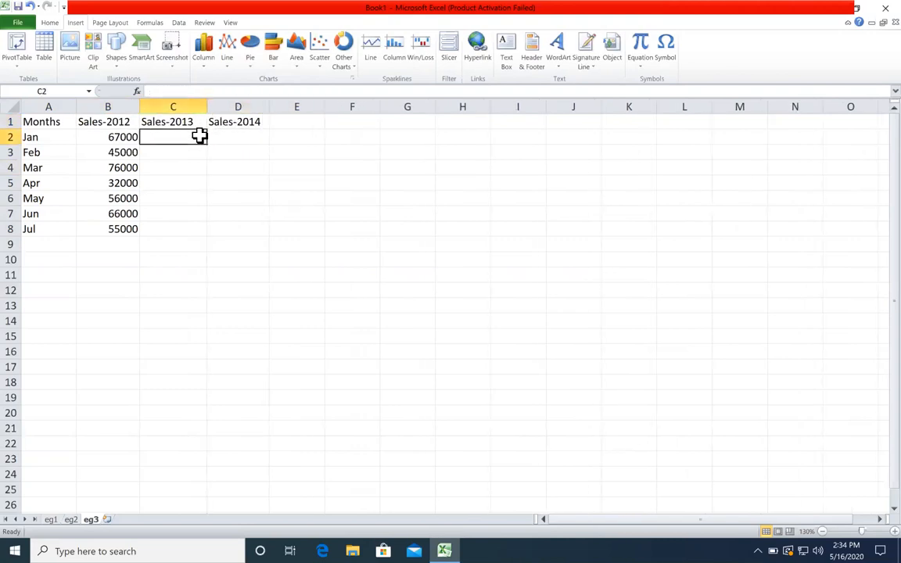
{"action": "type", "text": "=ra"}
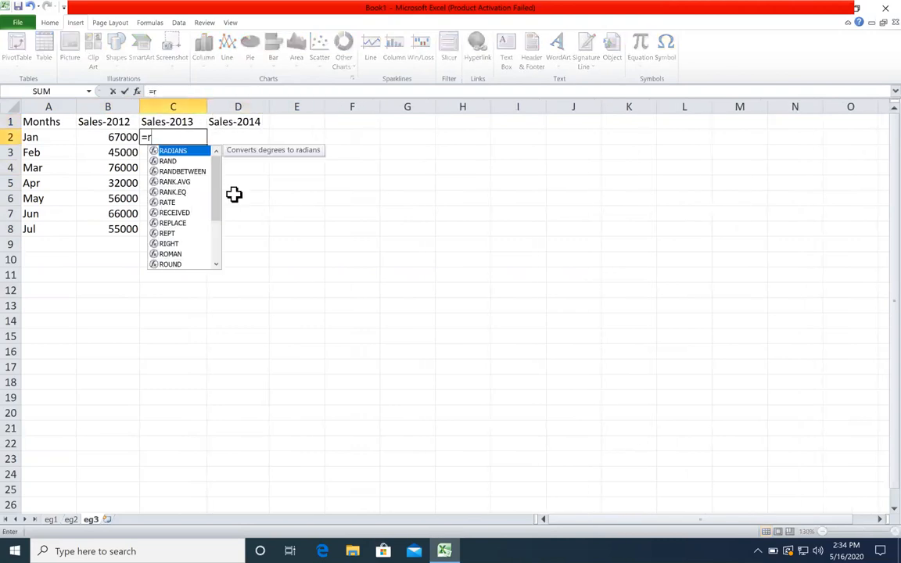
{"action": "key", "text": "Down"}
{"action": "key", "text": "Down"}
{"action": "key", "text": "Tab"}
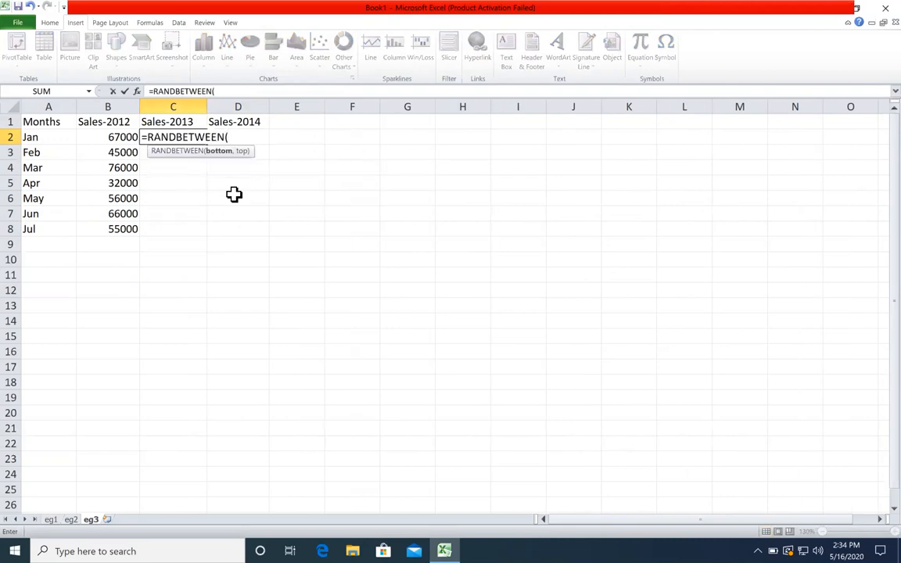
{"action": "type", "text": "30000,9999"}
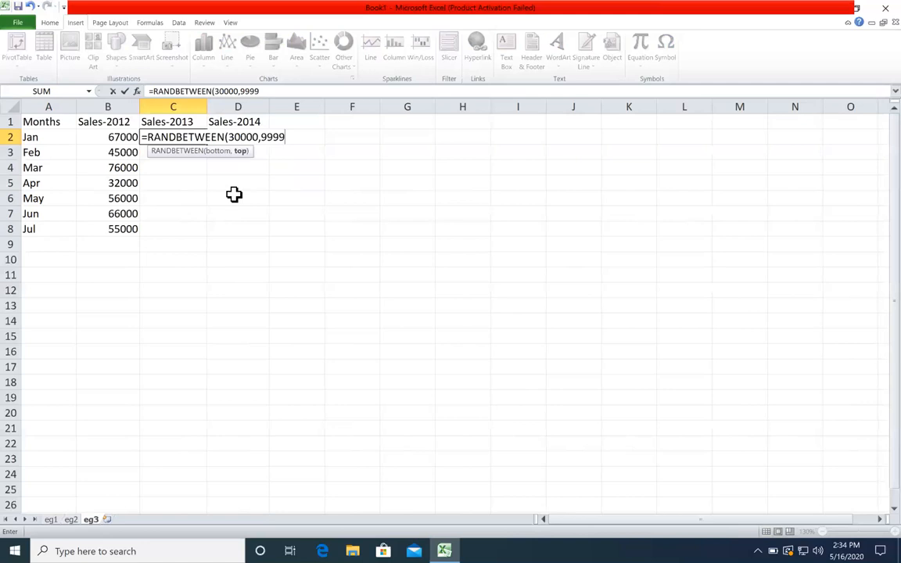
{"action": "type", "text": "9)"}
{"action": "key", "text": "Return"}
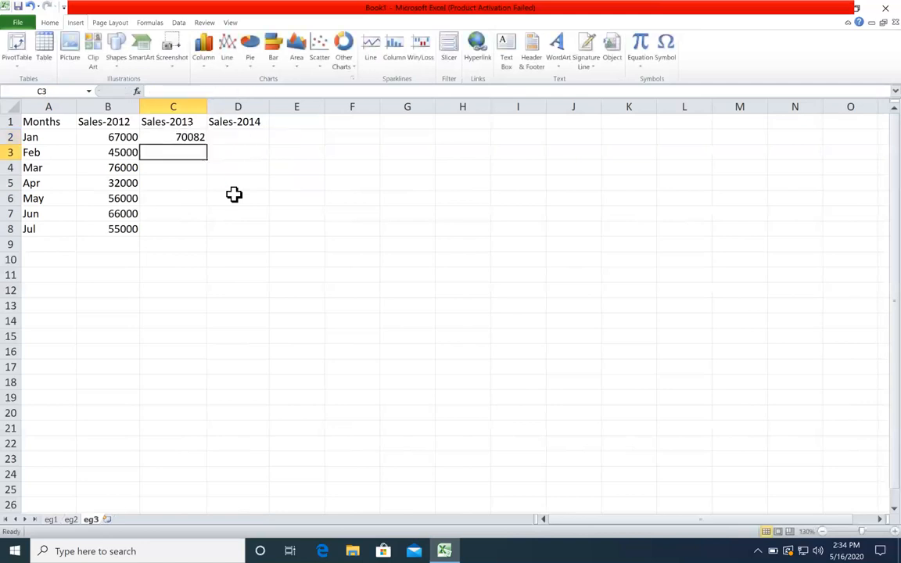
{"action": "left_click", "coordinate": [199, 141]}
{"action": "left_click_drag", "start_coordinate": [209, 144], "coordinate": [263, 219]}
- Replace the random formulas in C2:D8 with their fixed values, and narrow columns D and B slightly
{"action": "right_click", "coordinate": [252, 191]}
{"action": "left_click", "coordinate": [263, 207]}
{"action": "right_click", "coordinate": [231, 165]}
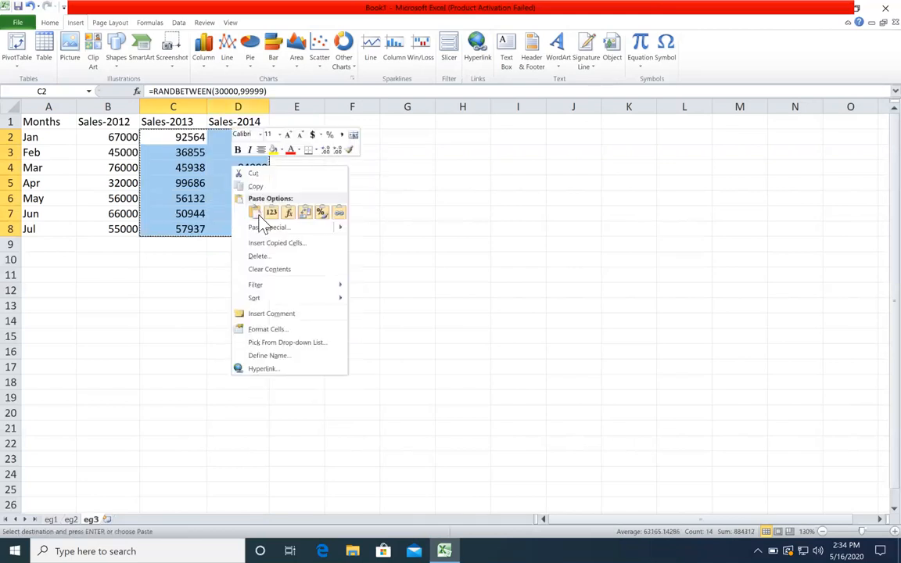
{"action": "left_click", "coordinate": [238, 227]}
{"action": "left_click", "coordinate": [177, 180]}
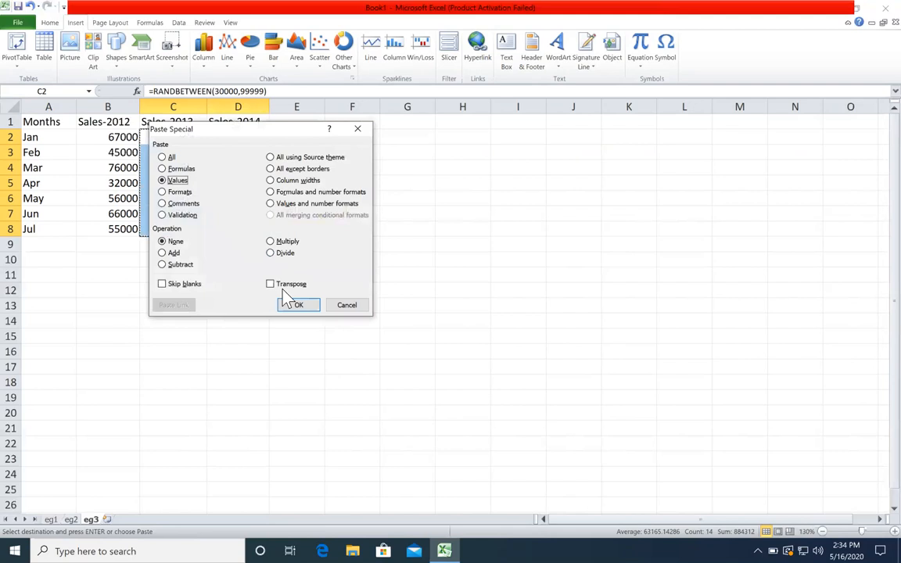
{"action": "left_click", "coordinate": [297, 305]}
{"action": "left_click", "coordinate": [317, 230]}
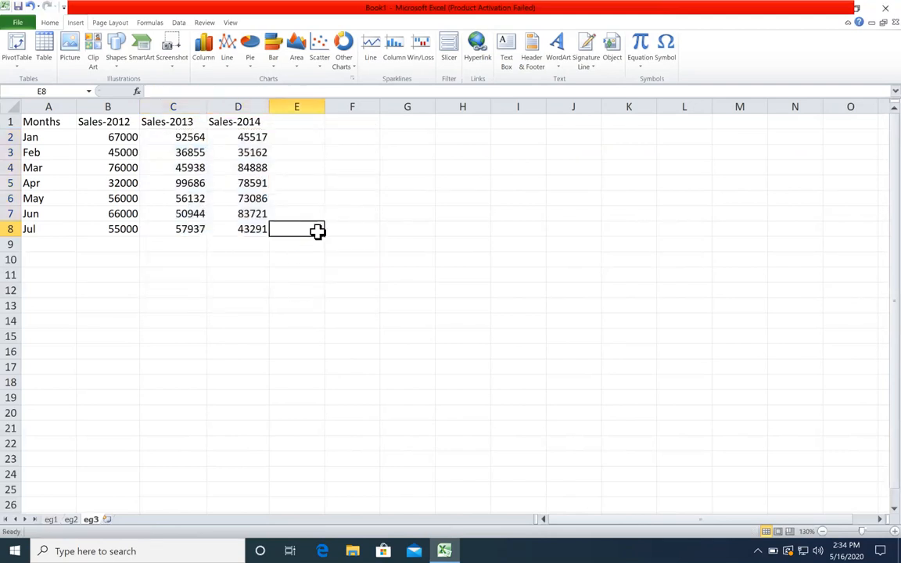
{"action": "left_click_drag", "start_coordinate": [264, 102], "coordinate": [260, 101]}
{"action": "left_click_drag", "start_coordinate": [139, 102], "coordinate": [133, 107]}
- Examine the Jan and Feb rows across the Sales-2012, Sales-2013 and Sales-2014 columns
{"action": "left_click", "coordinate": [49, 123]}
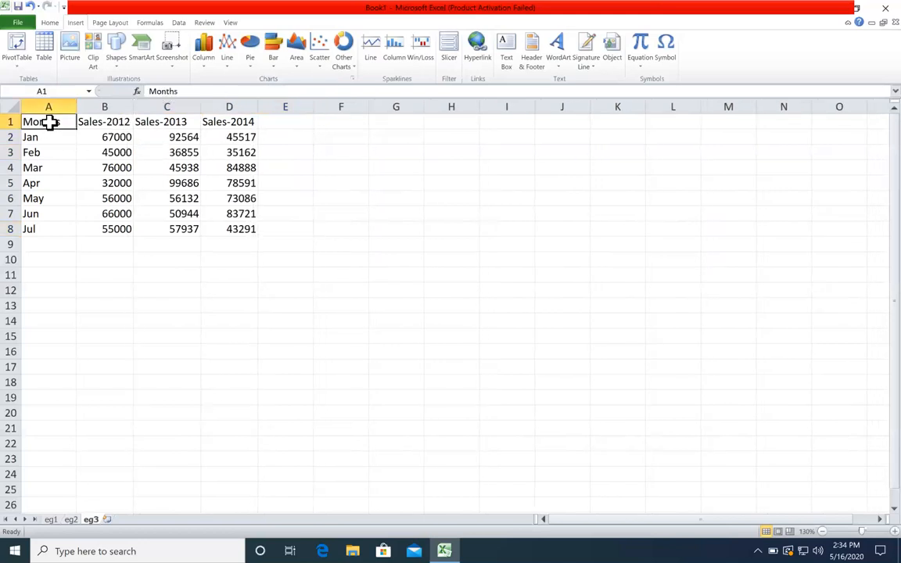
{"action": "left_click", "coordinate": [46, 135]}
{"action": "left_click", "coordinate": [121, 148]}
{"action": "left_click", "coordinate": [122, 138]}
{"action": "left_click", "coordinate": [171, 136]}
{"action": "left_click", "coordinate": [217, 137]}
{"action": "left_click", "coordinate": [40, 152]}
{"action": "left_click", "coordinate": [95, 152]}
{"action": "left_click", "coordinate": [231, 152]}
{"action": "left_click", "coordinate": [261, 155]}
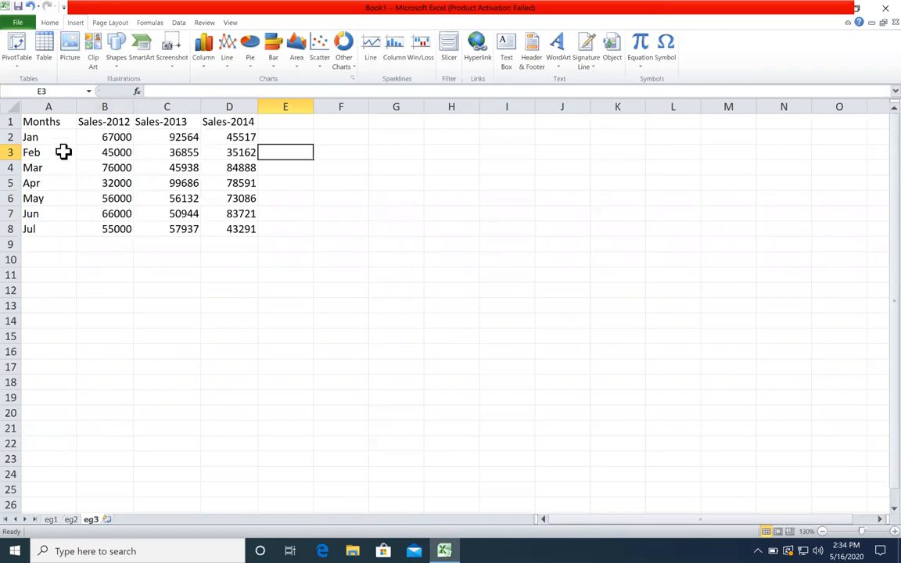
- Insert a 2-D clustered column chart from the Months and yearly sales data in A1:D8
{"action": "left_click_drag", "start_coordinate": [43, 122], "coordinate": [220, 232]}
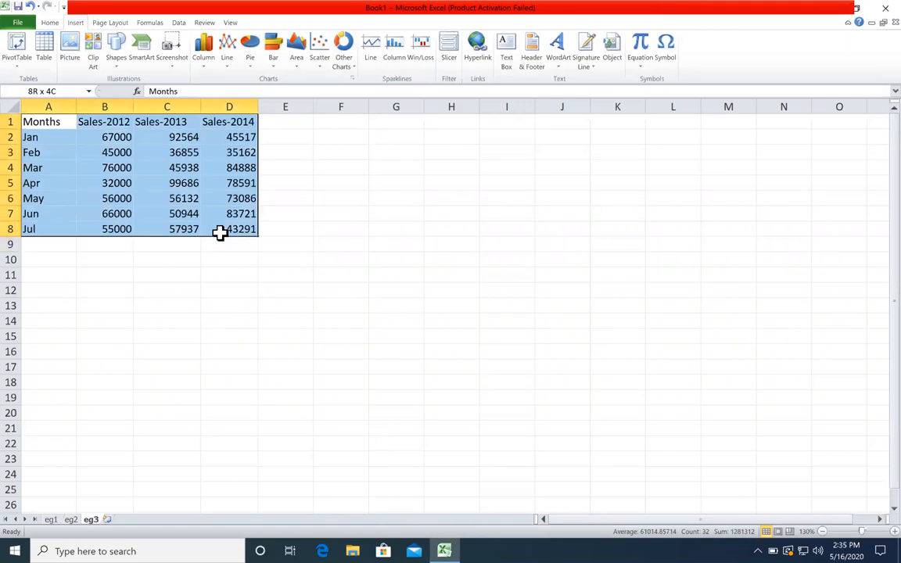
{"action": "left_click_drag", "start_coordinate": [227, 229], "coordinate": [58, 122]}
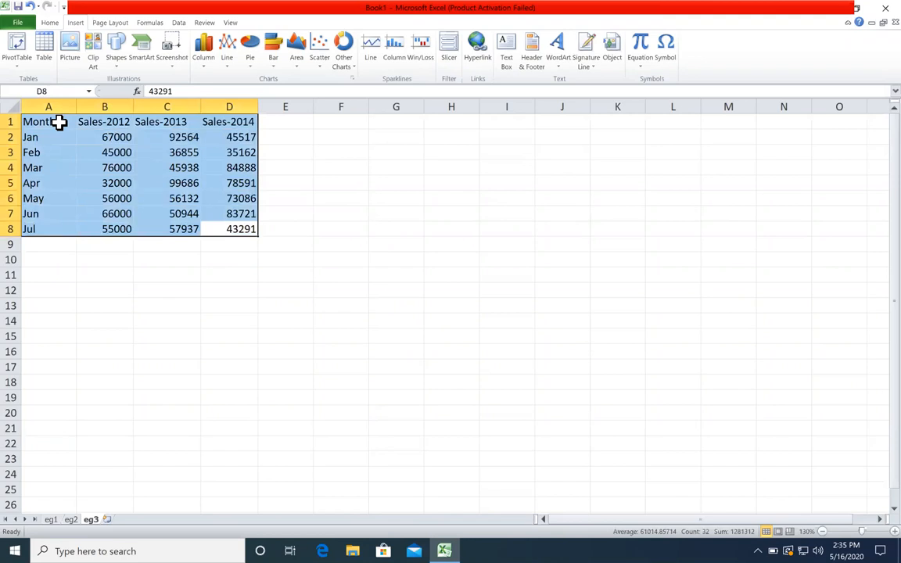
{"action": "left_click", "coordinate": [205, 62]}
{"action": "left_click", "coordinate": [487, 199]}
{"action": "left_click", "coordinate": [203, 61]}
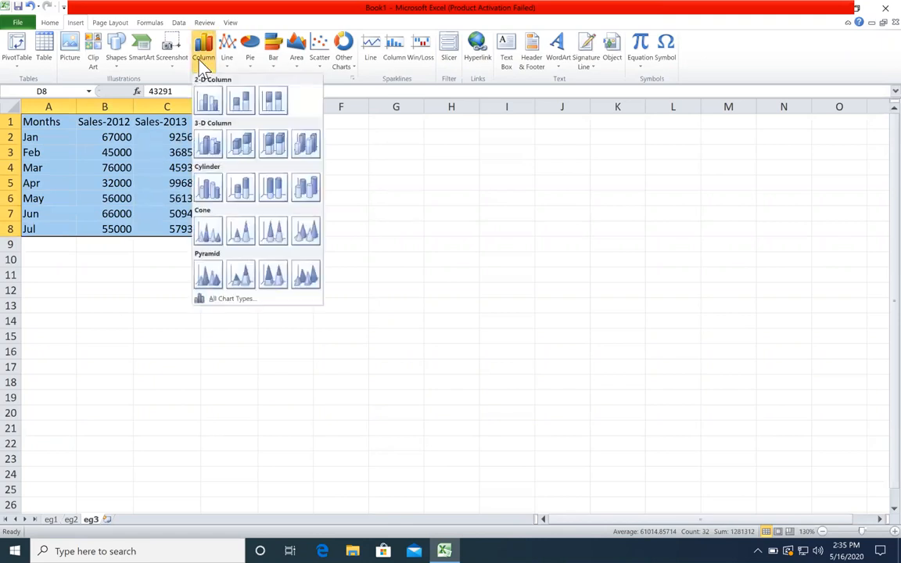
{"action": "left_click", "coordinate": [209, 100]}
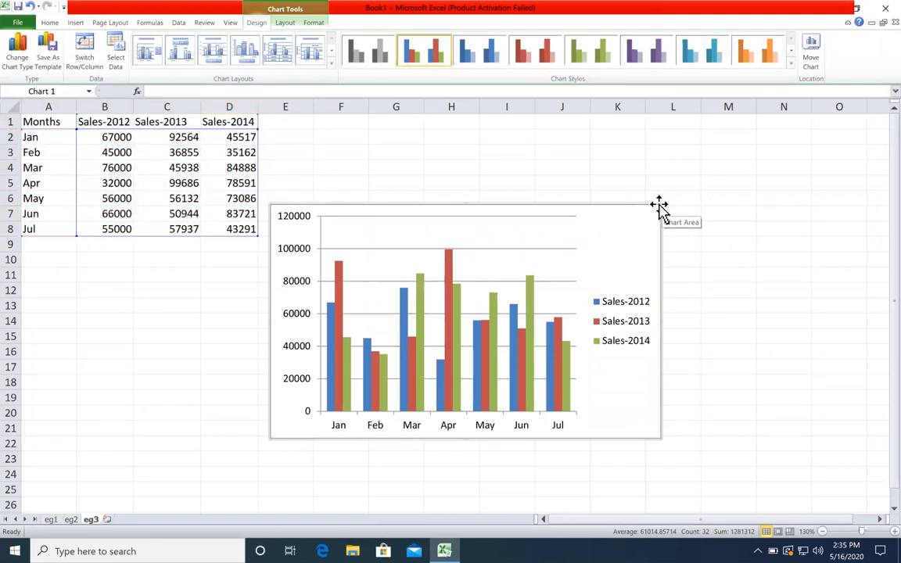
- Resize the column chart and place it below the table, covering about A12:G25
{"action": "left_click_drag", "start_coordinate": [659, 205], "coordinate": [683, 195]}
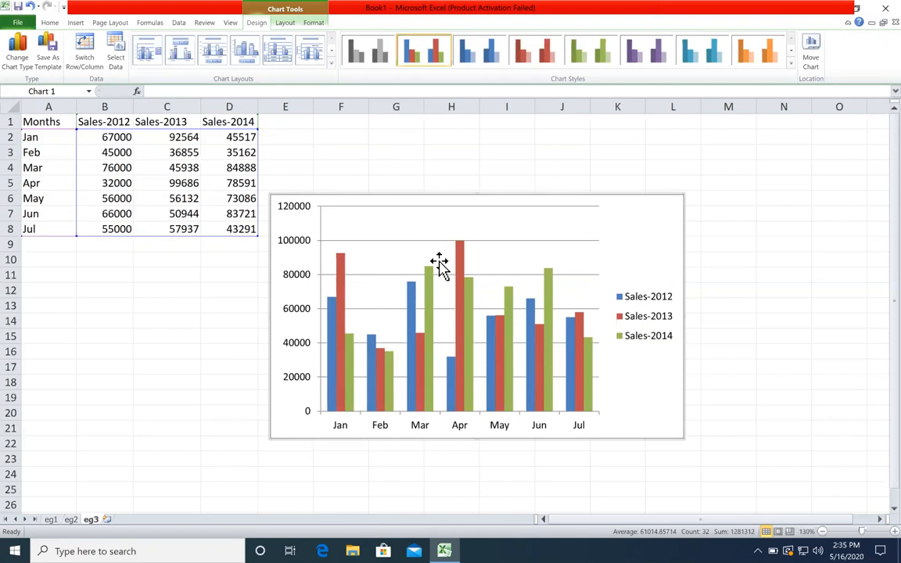
{"action": "mouse_move", "coordinate": [462, 253]}
{"action": "mouse_move", "coordinate": [550, 294]}
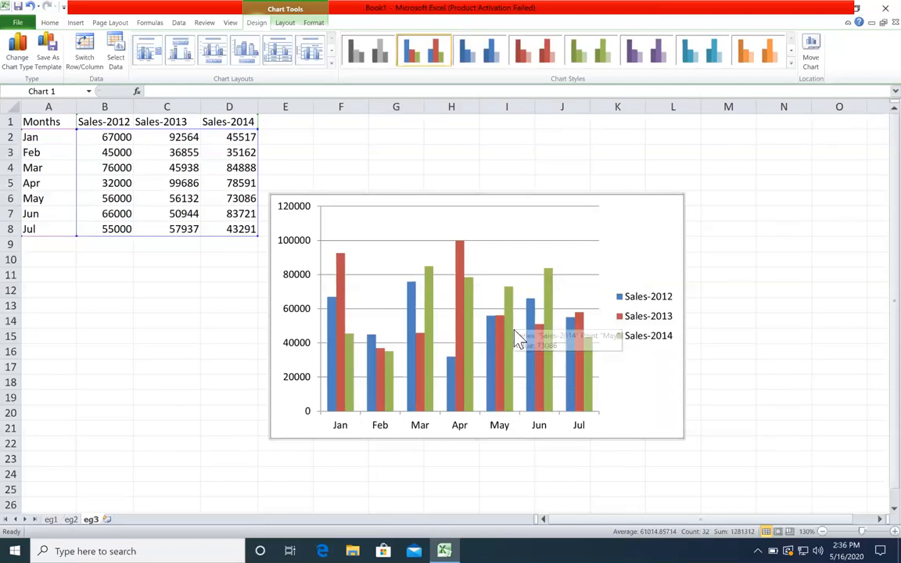
{"action": "left_click_drag", "start_coordinate": [623, 239], "coordinate": [383, 294]}
{"action": "left_click", "coordinate": [438, 244]}
- Try a line chart with markers for A1:D8, enlarge it, and delete that chart
{"action": "left_click_drag", "start_coordinate": [234, 228], "coordinate": [24, 121]}
{"action": "left_click", "coordinate": [75, 22]}
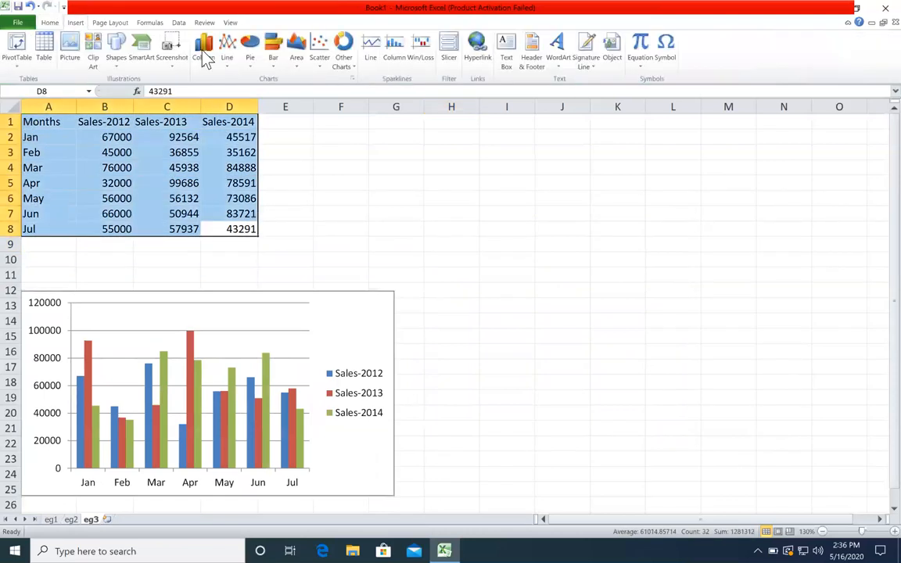
{"action": "left_click", "coordinate": [229, 64]}
{"action": "left_click", "coordinate": [233, 132]}
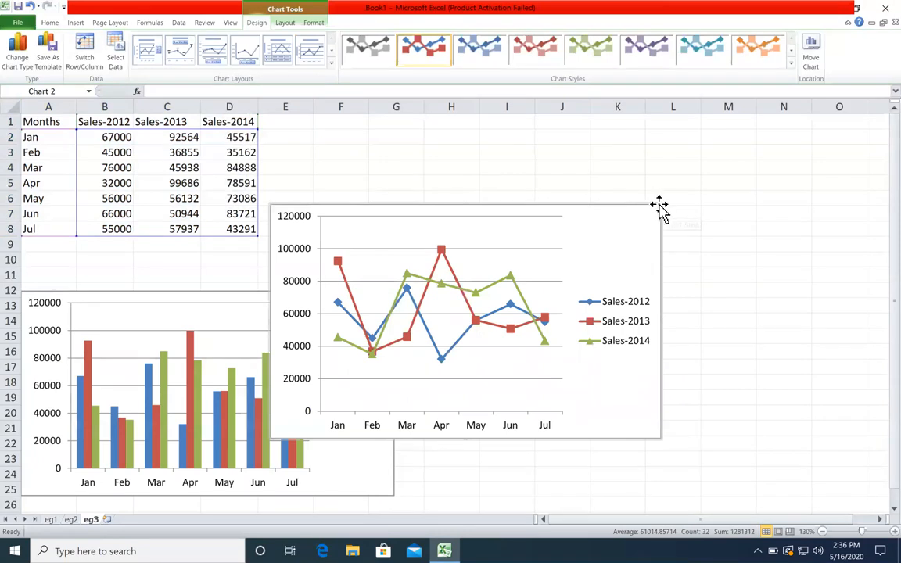
{"action": "left_click_drag", "start_coordinate": [659, 205], "coordinate": [730, 173]}
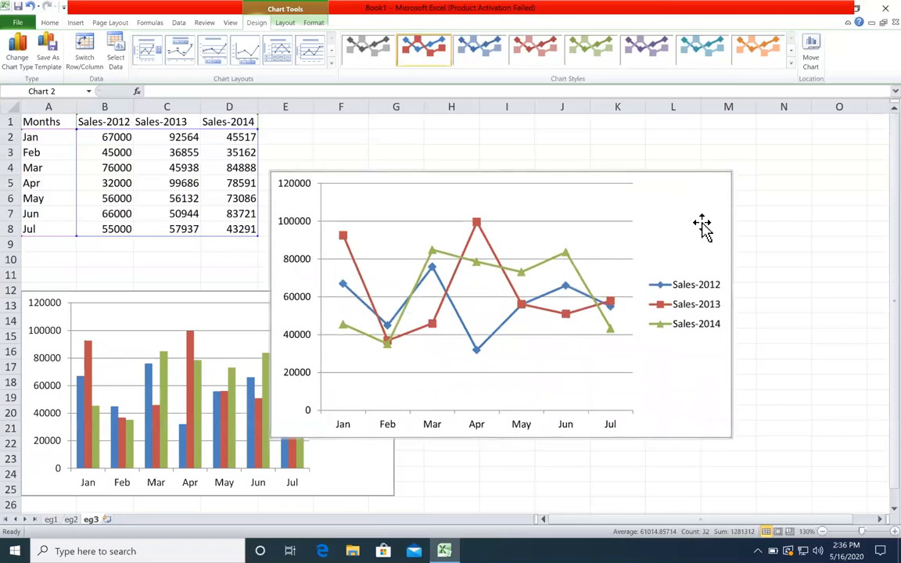
{"action": "key", "text": "Delete"}
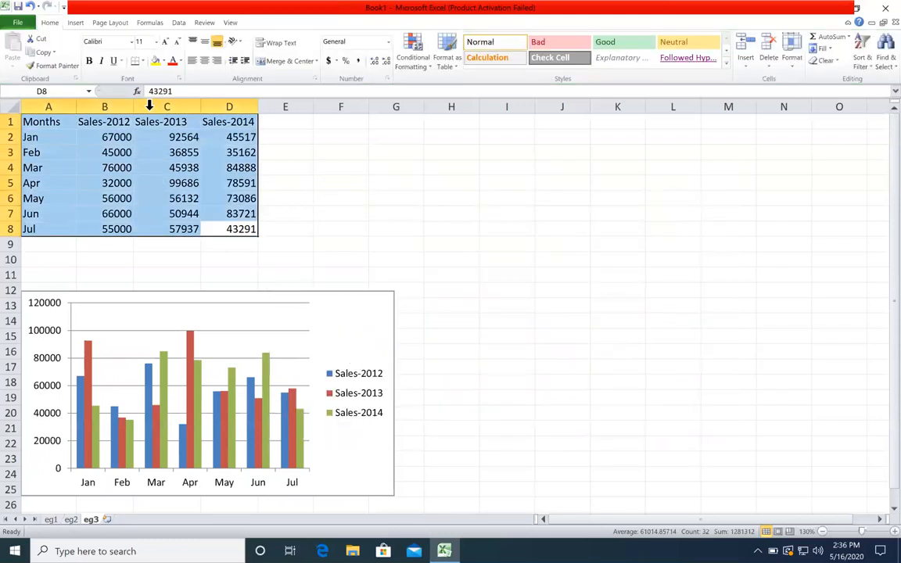
- Insert a 2-D pie chart from A1:D8 and move it over about columns F to M
{"action": "left_click", "coordinate": [75, 23]}
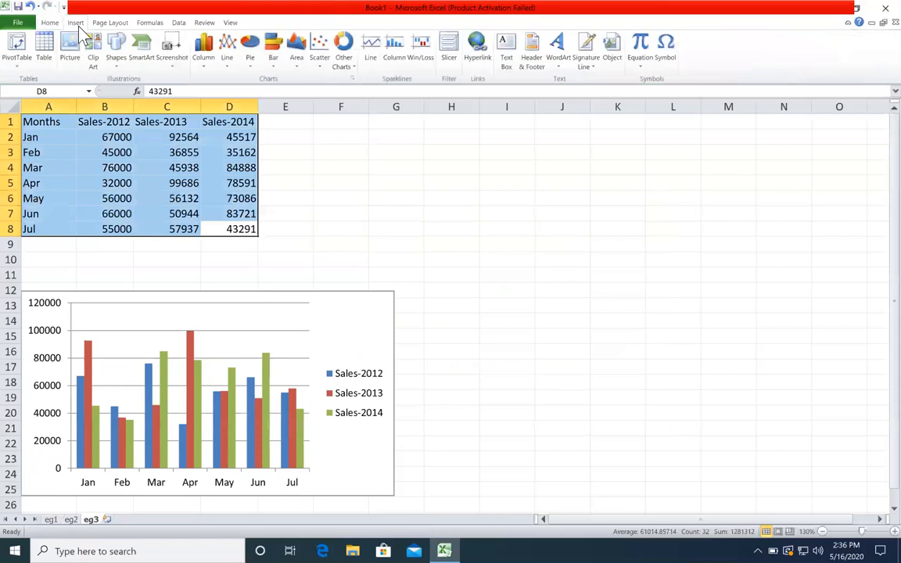
{"action": "left_click", "coordinate": [249, 58]}
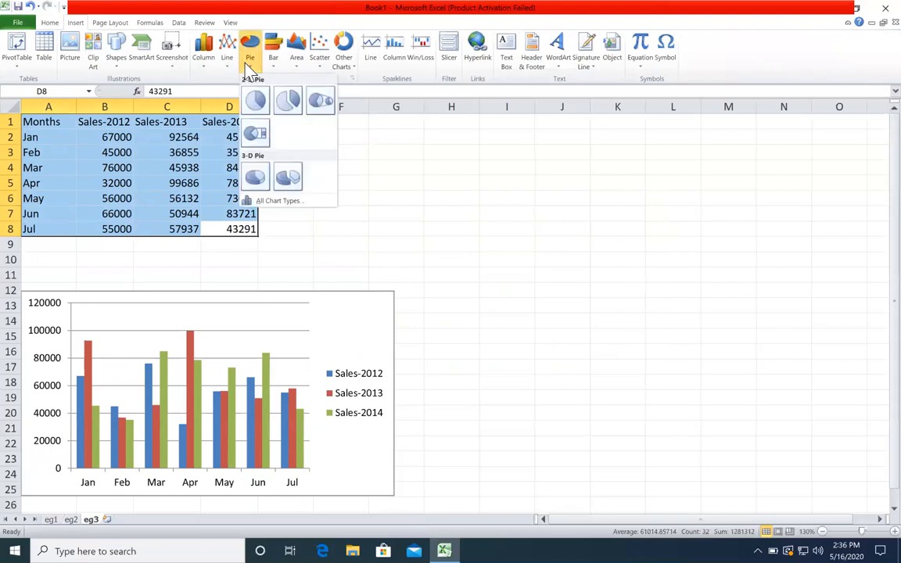
{"action": "left_click", "coordinate": [256, 96]}
{"action": "left_click_drag", "start_coordinate": [646, 209], "coordinate": [718, 171]}
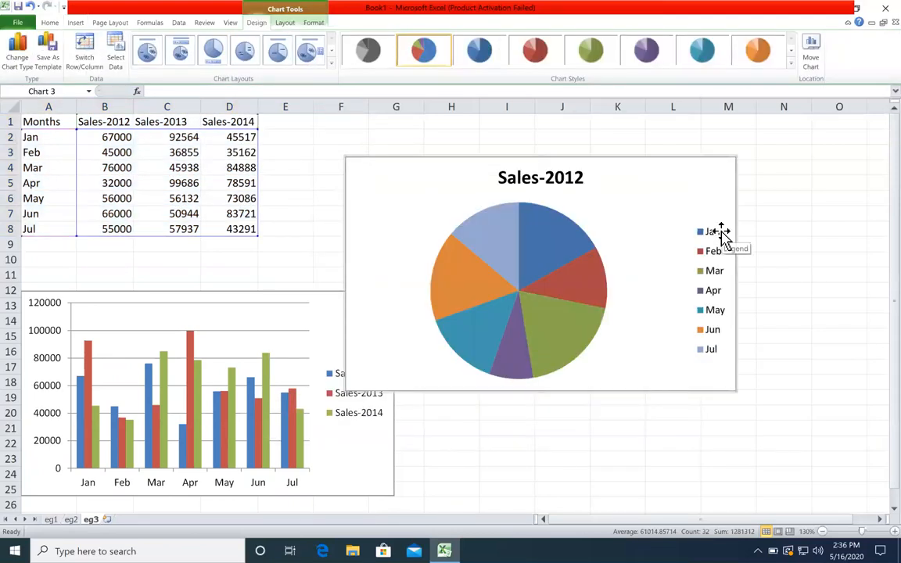
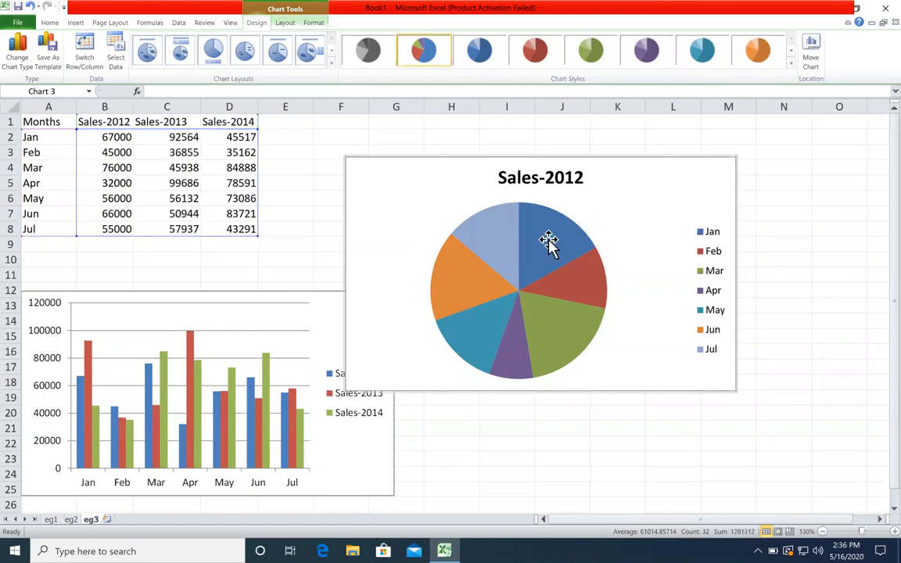
{"action": "mouse_move", "coordinate": [538, 316]}
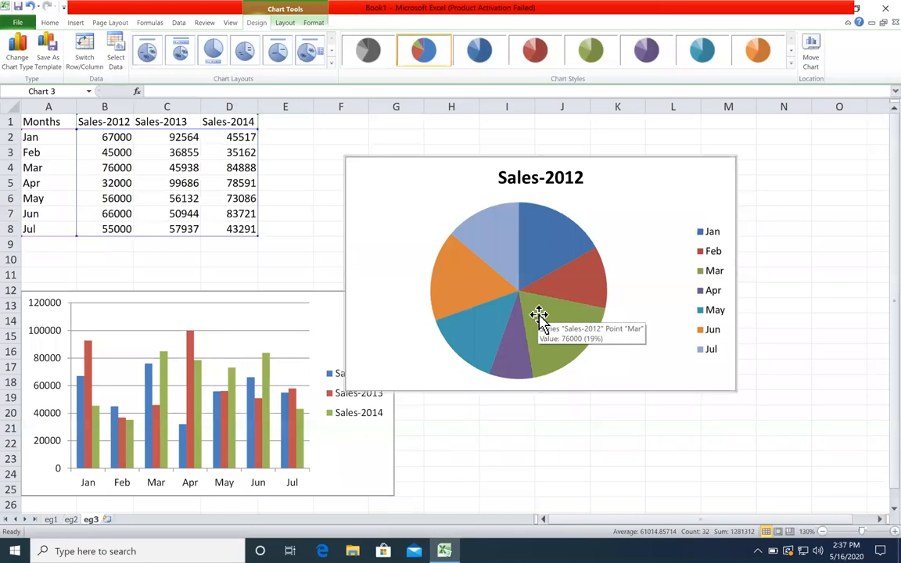
{"action": "key", "text": "ctrl+Left"}
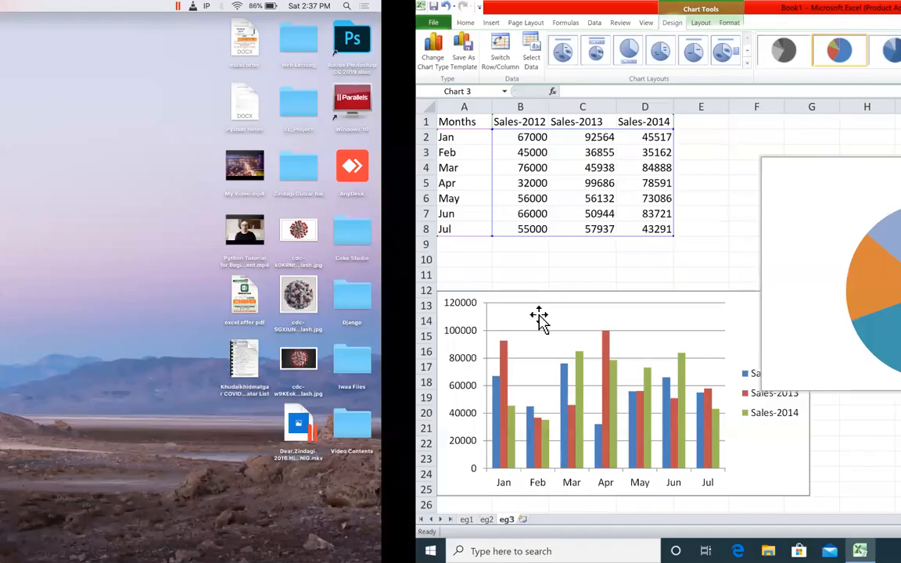
{"action": "key", "text": "ctrl+Right"}
{"action": "mouse_move", "coordinate": [507, 5]}
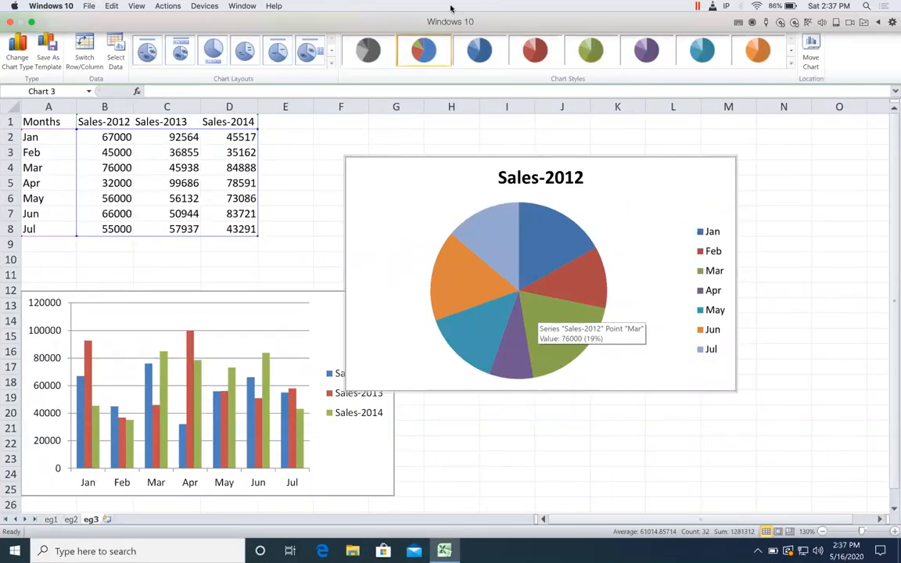
{"action": "left_click", "coordinate": [796, 196]}
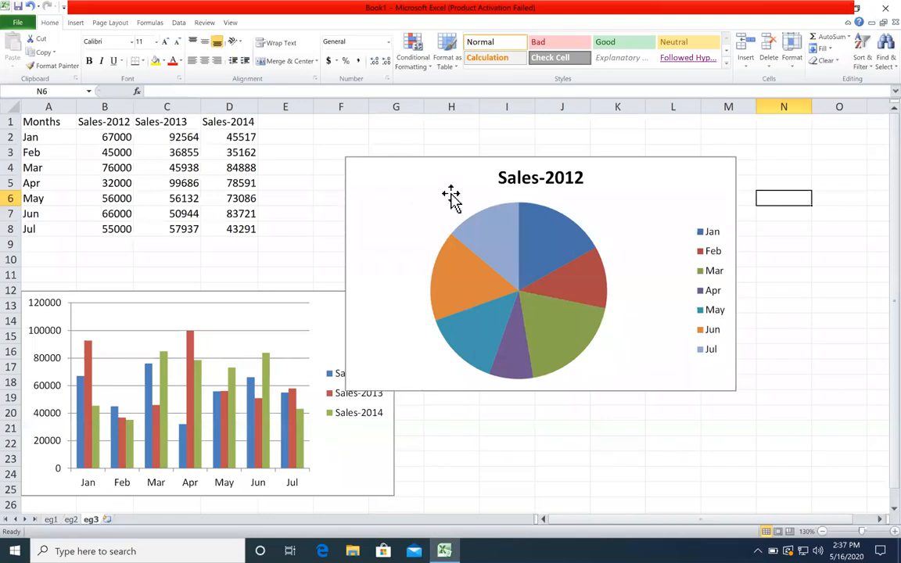
- Move the Sales-2012 pie chart away from the table and shrink it to about columns L to O, rows 1 to 12
{"action": "left_click", "coordinate": [438, 167]}
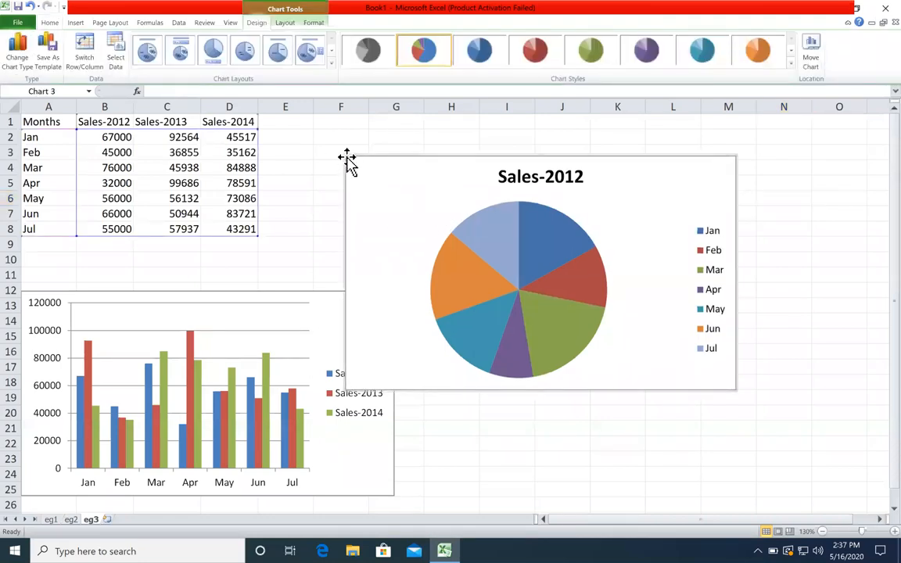
{"action": "left_click_drag", "start_coordinate": [429, 166], "coordinate": [590, 171]}
{"action": "left_click_drag", "start_coordinate": [728, 168], "coordinate": [750, 149]}
{"action": "left_click_drag", "start_coordinate": [751, 342], "coordinate": [760, 313]}
- Insert a 2-D clustered bar chart from A1:D8 and place it beside the column chart, starting at row 12
{"action": "left_click_drag", "start_coordinate": [247, 224], "coordinate": [76, 109]}
{"action": "left_click", "coordinate": [85, 22]}
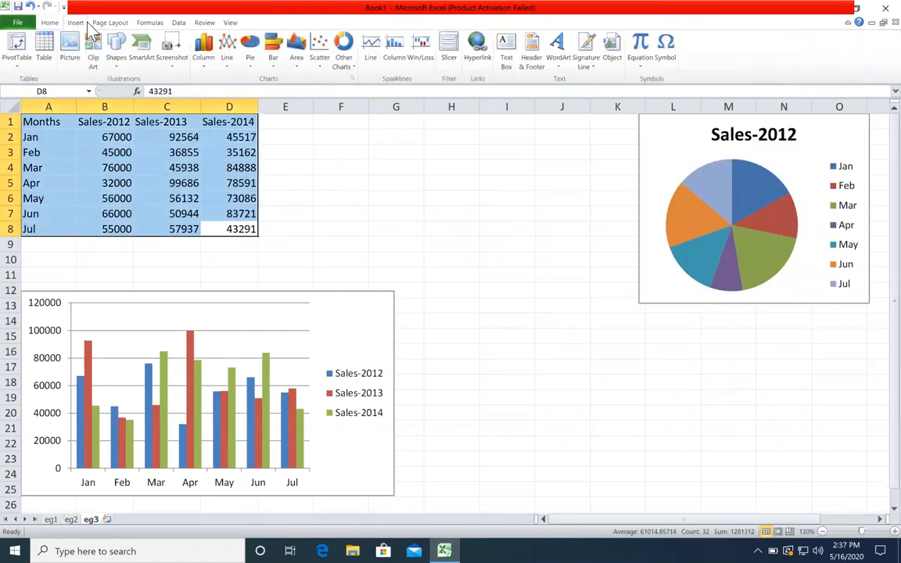
{"action": "left_click", "coordinate": [276, 61]}
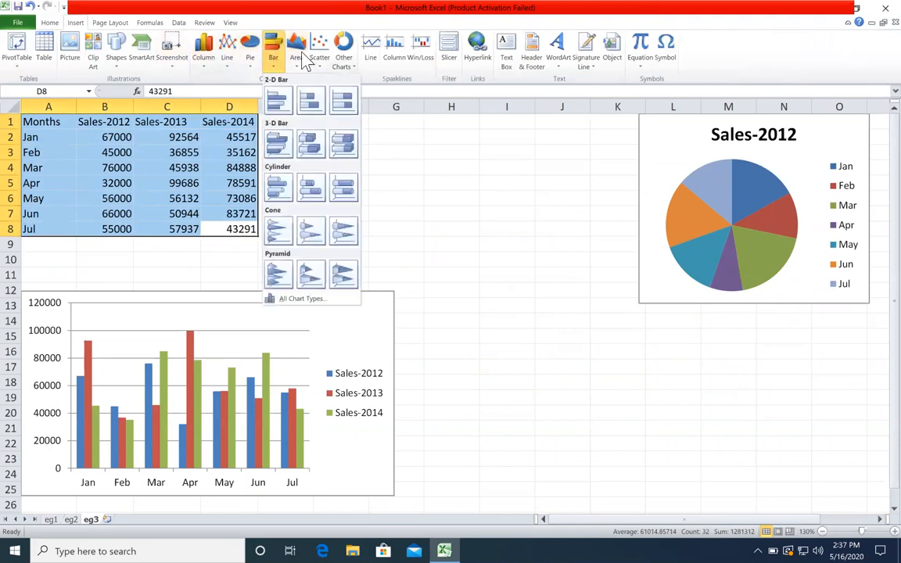
{"action": "left_click", "coordinate": [286, 95]}
{"action": "left_click_drag", "start_coordinate": [442, 203], "coordinate": [548, 289]}
{"action": "left_click", "coordinate": [538, 244]}
{"action": "scroll", "coordinate": [538, 246], "scroll_direction": "down", "scroll_amount": 3}
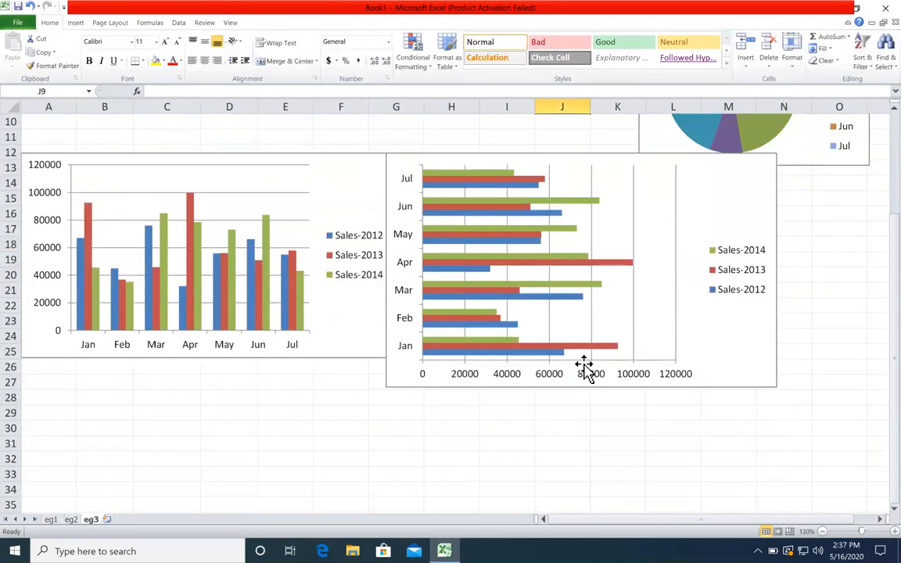
{"action": "scroll", "coordinate": [673, 338], "scroll_direction": "up", "scroll_amount": 3}
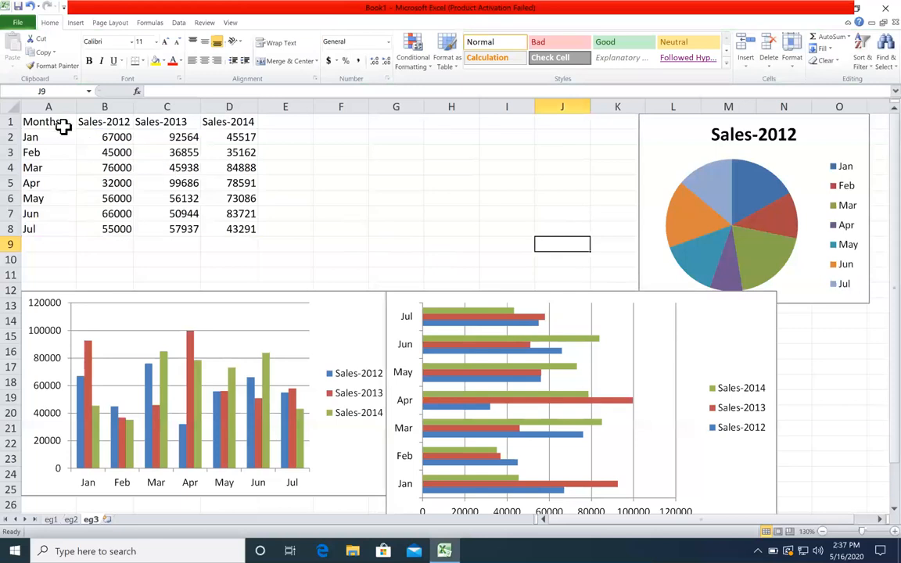
- Review the full A1:D8 chart data and the Sales-2013 and Sales-2014 columns
{"action": "left_click_drag", "start_coordinate": [63, 125], "coordinate": [228, 228]}
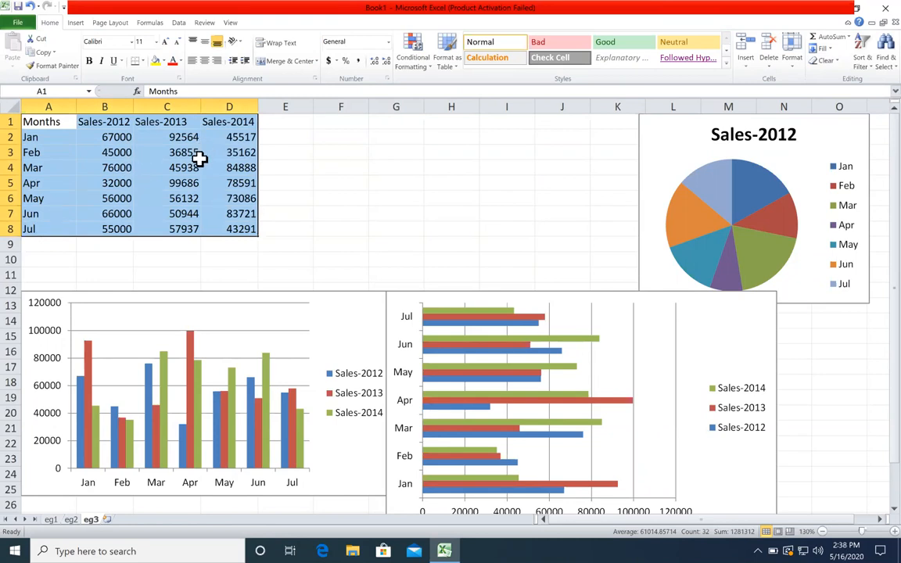
{"action": "left_click", "coordinate": [286, 183]}
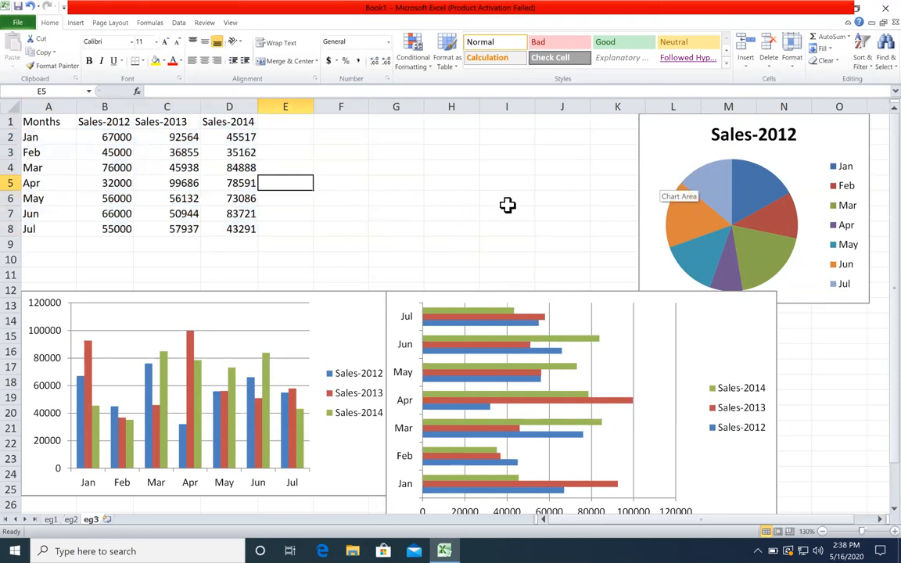
{"action": "left_click_drag", "start_coordinate": [176, 137], "coordinate": [184, 198]}
{"action": "left_click_drag", "start_coordinate": [227, 137], "coordinate": [218, 205]}
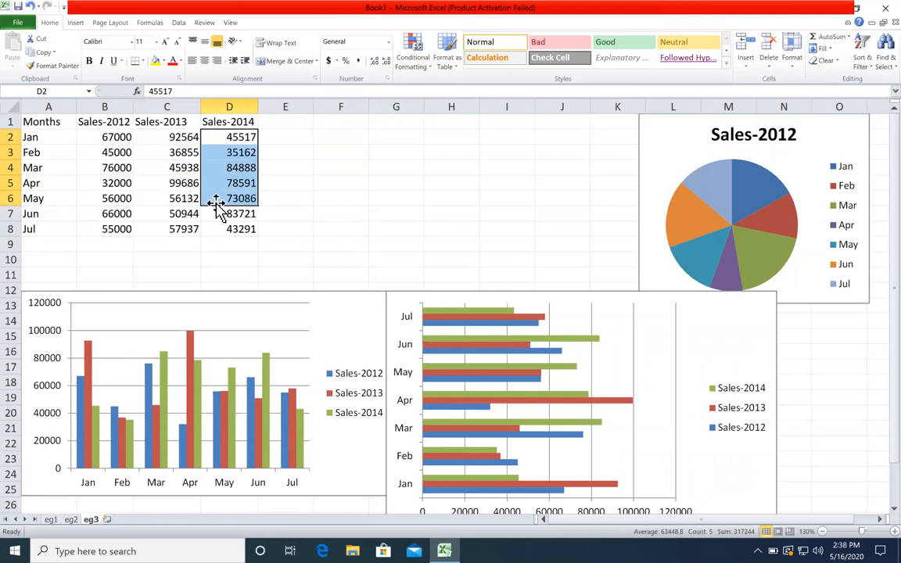
{"action": "mouse_move", "coordinate": [47, 121]}
{"action": "left_mouse_down"}
{"action": "mouse_move", "coordinate": [223, 223]}
{"action": "mouse_move", "coordinate": [250, 227]}
{"action": "mouse_move", "coordinate": [44, 119]}
{"action": "left_mouse_up"}
{"action": "left_click", "coordinate": [341, 228]}
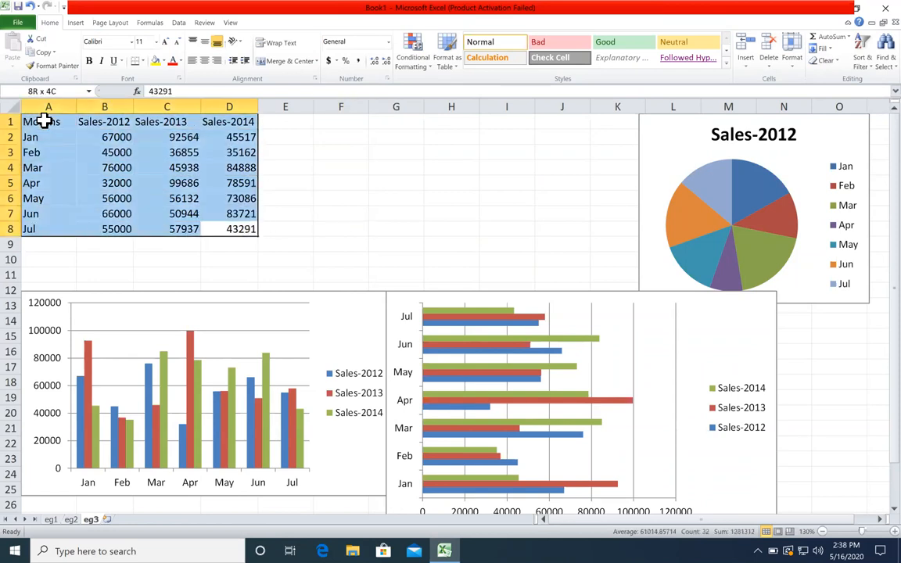
{"action": "left_click", "coordinate": [399, 168]}
- Review the simple charts on sheet eg1 and the selected-row charts on sheet eg2
{"action": "left_click", "coordinate": [50, 520]}
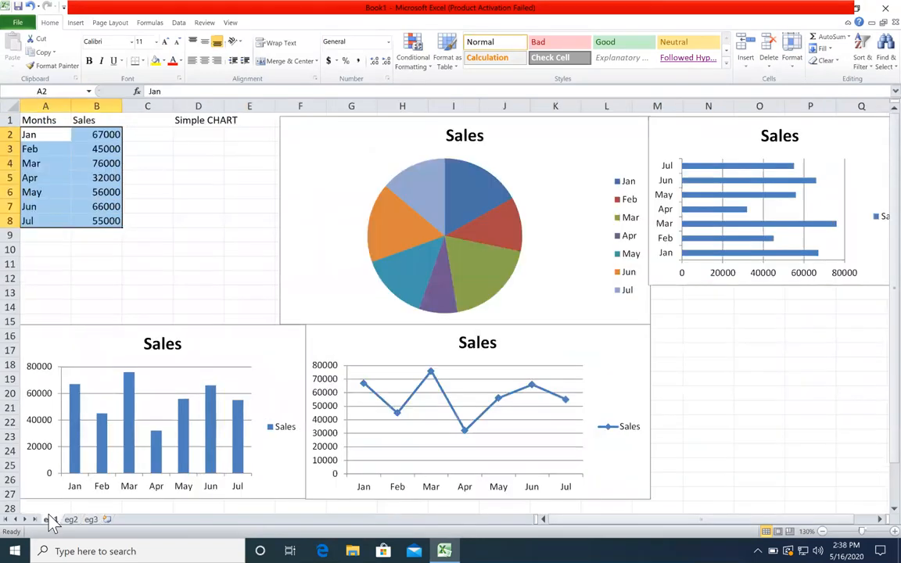
{"action": "left_click", "coordinate": [188, 163]}
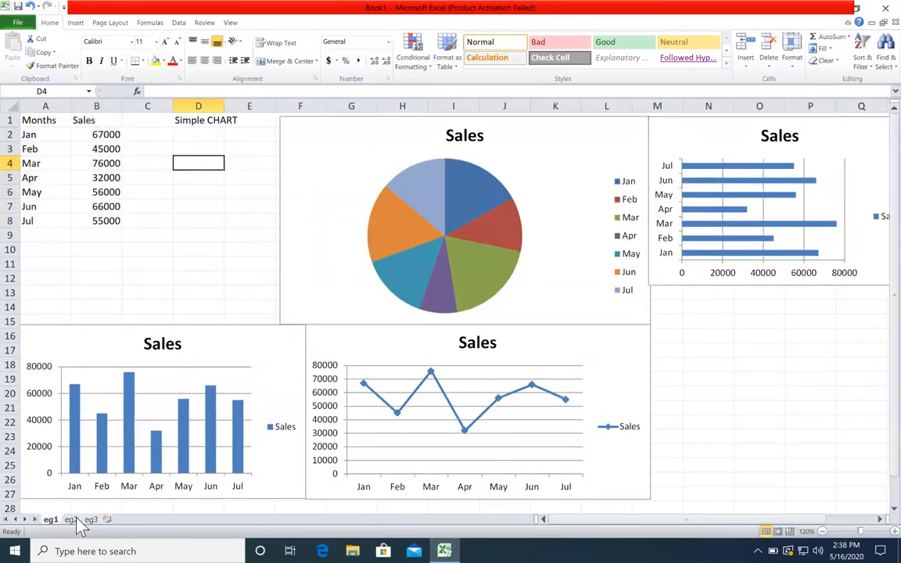
{"action": "left_click", "coordinate": [70, 519]}
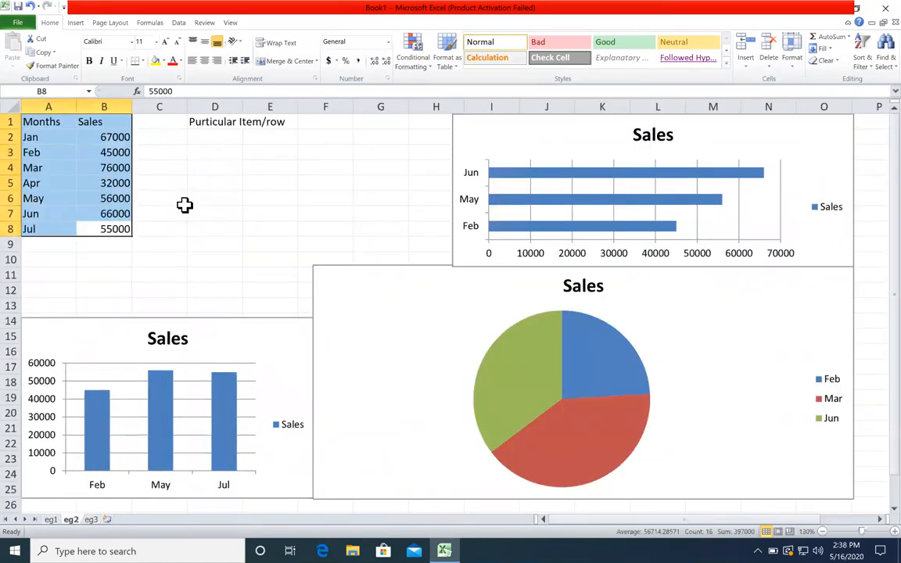
- Enter the label "moren than Single Column" in F1 of sheet eg3
{"action": "left_click", "coordinate": [92, 520]}
{"action": "left_click", "coordinate": [340, 119]}
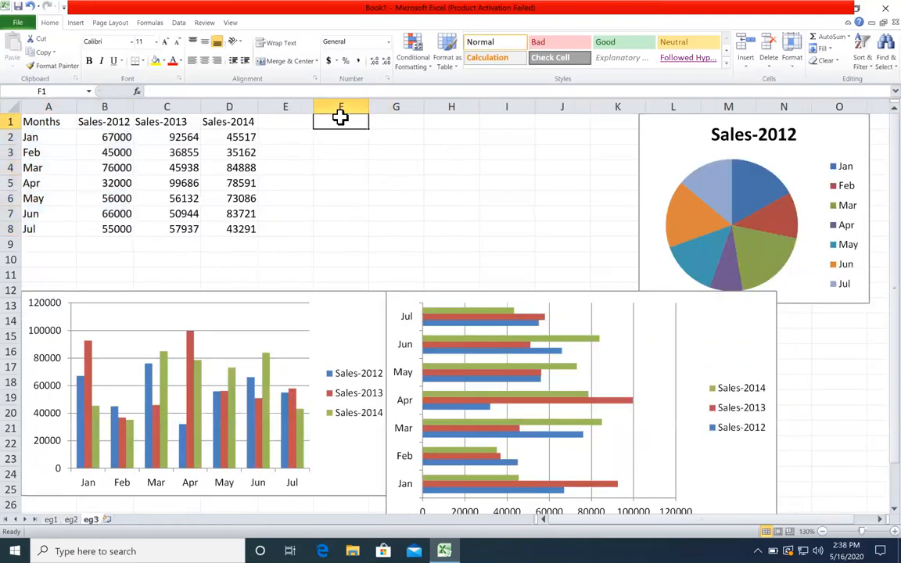
{"action": "type", "text": "moren than Single Column"}
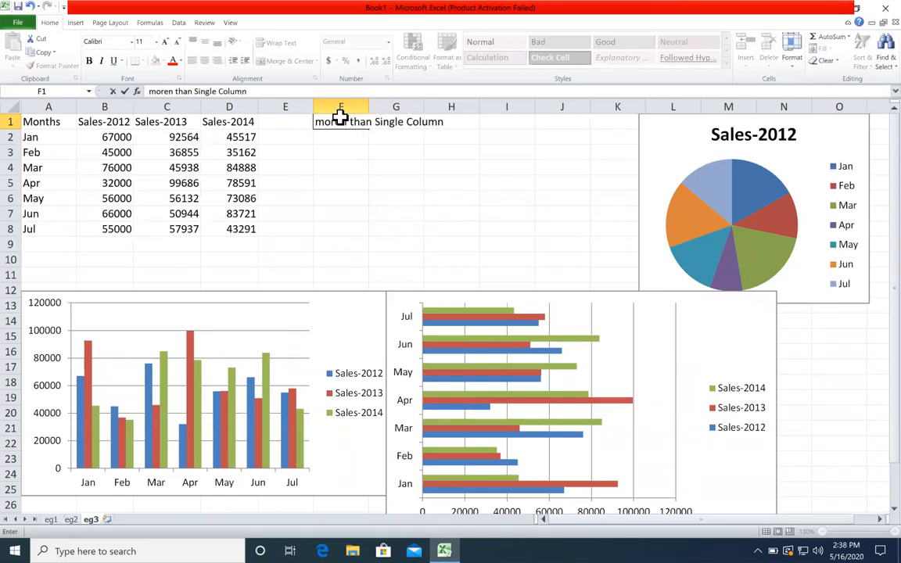
{"action": "key", "text": "Return"}
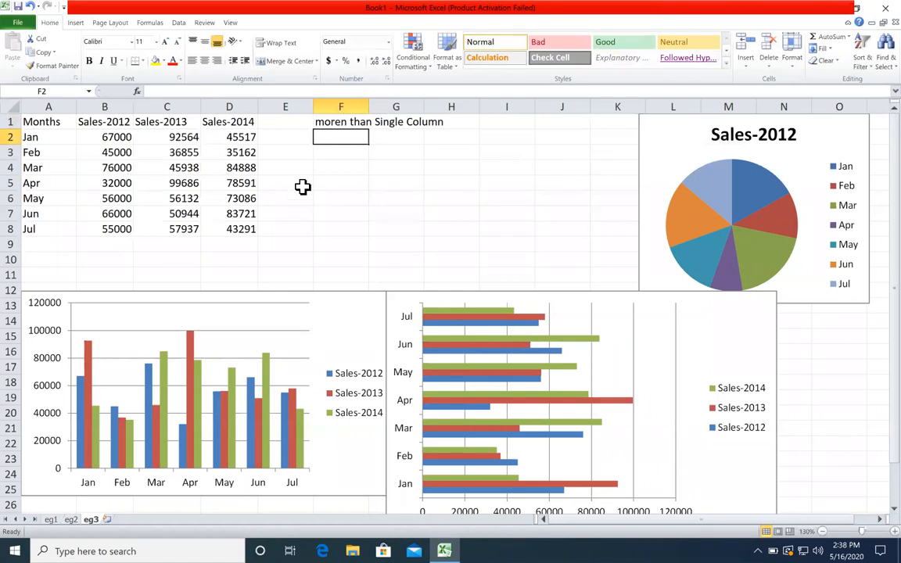
- Add a new worksheet after eg3 and name it eg4
{"action": "left_click", "coordinate": [107, 520]}
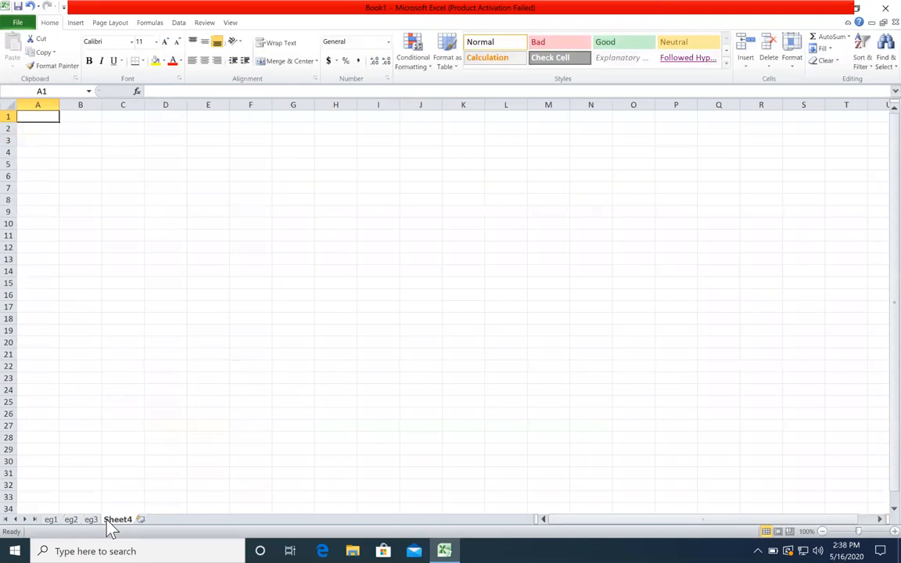
{"action": "double_click", "coordinate": [107, 520]}
{"action": "key", "text": "BackSpace"}
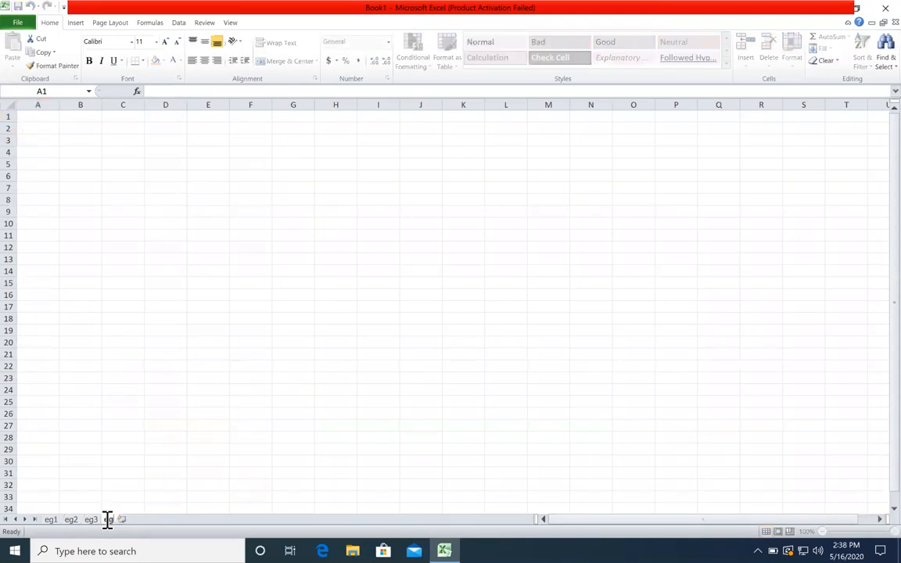
{"action": "type", "text": "eg4"}
{"action": "key", "text": "Return"}
- Copy the sales table A1:D8 from sheet eg3 into sheet eg4, starting at cell A1
{"action": "left_click", "coordinate": [91, 519]}
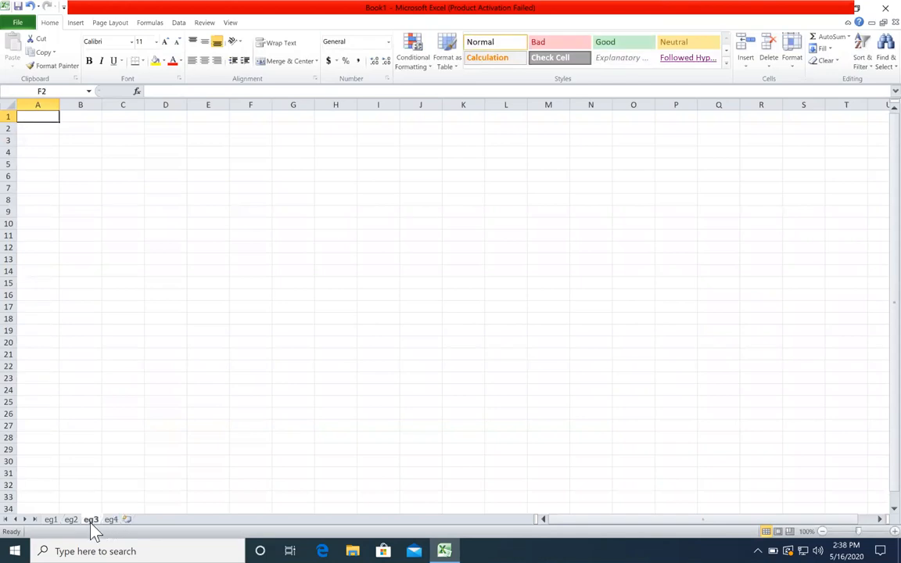
{"action": "left_click_drag", "start_coordinate": [231, 229], "coordinate": [8, 121]}
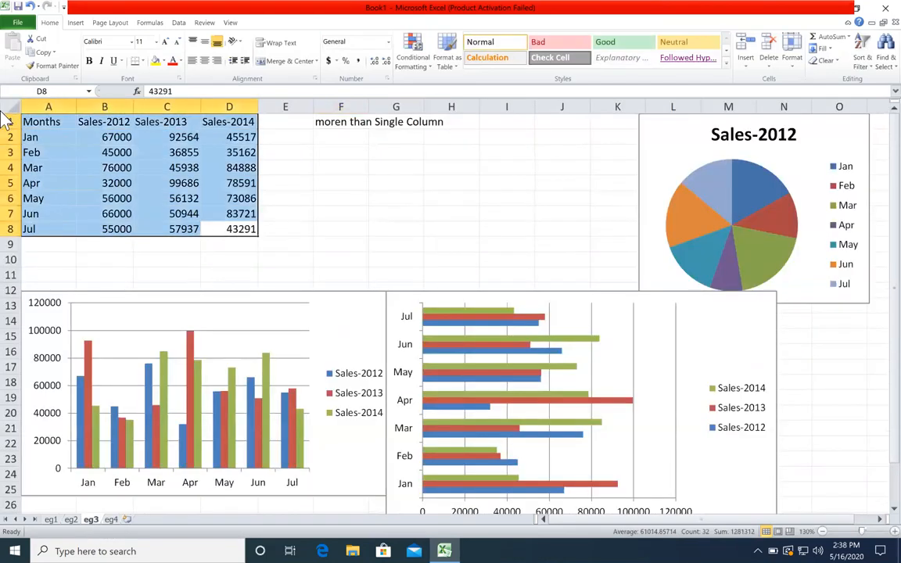
{"action": "key", "text": "ctrl+c"}
{"action": "left_click", "coordinate": [111, 519]}
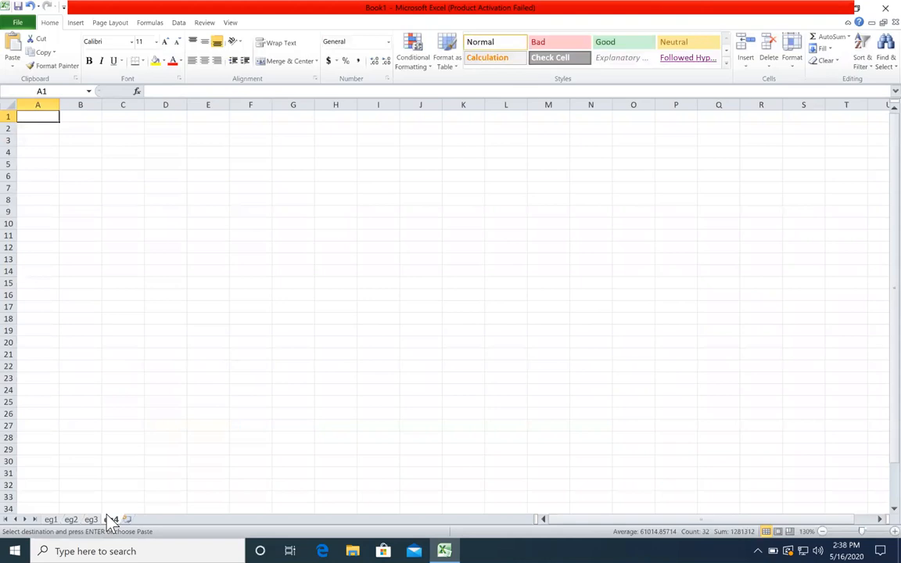
{"action": "key", "text": "ctrl+v"}
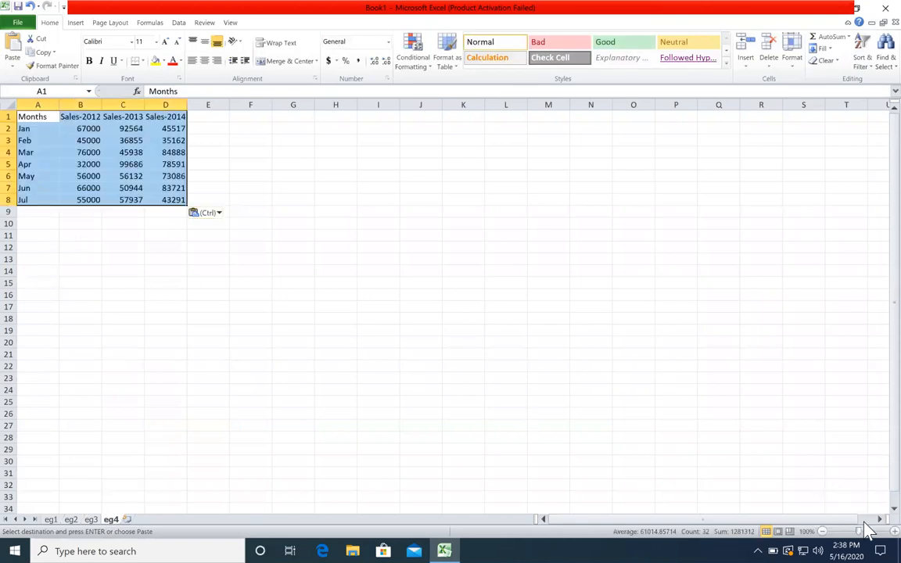
{"action": "scroll", "coordinate": [493, 301], "scroll_direction": "up", "scroll_amount": 2}
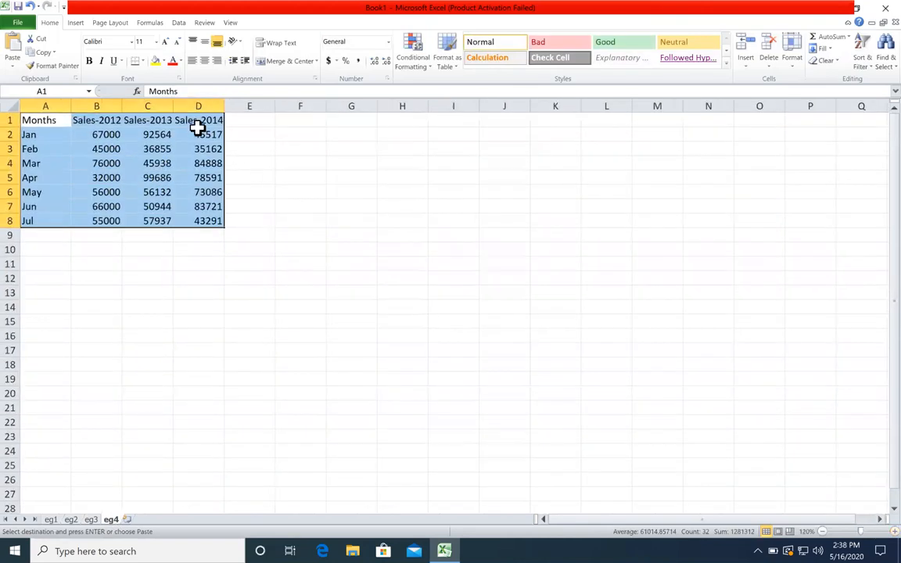
- Widen column B of the pasted sales table slightly
{"action": "left_click_drag", "start_coordinate": [195, 124], "coordinate": [223, 230]}
{"action": "left_click_drag", "start_coordinate": [54, 119], "coordinate": [207, 222]}
{"action": "left_click", "coordinate": [125, 148]}
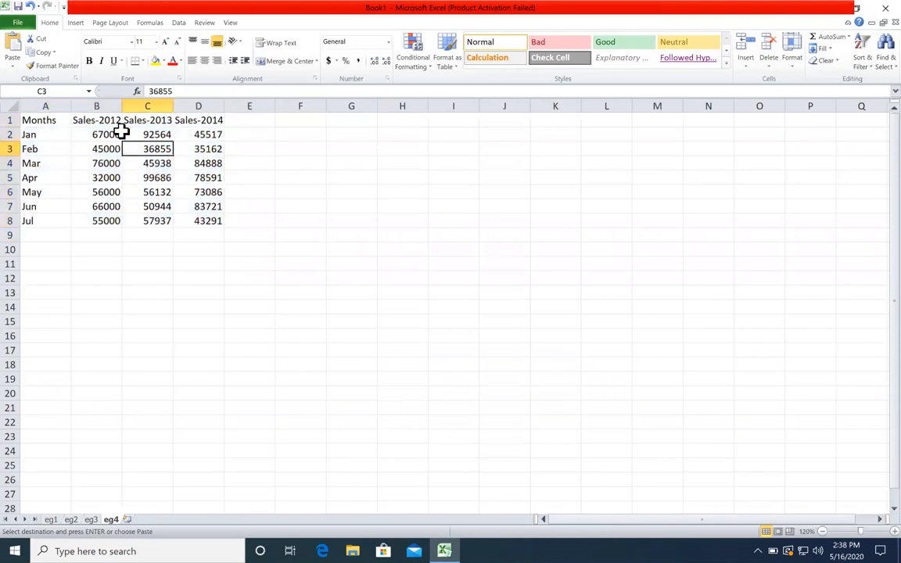
{"action": "left_click_drag", "start_coordinate": [126, 105], "coordinate": [133, 105]}
- Review the Sales-2012, Sales-2013 and Sales-2014 columns of the table on sheet eg4
{"action": "left_click_drag", "start_coordinate": [119, 122], "coordinate": [124, 163]}
{"action": "left_click_drag", "start_coordinate": [152, 134], "coordinate": [163, 176]}
{"action": "left_click_drag", "start_coordinate": [204, 134], "coordinate": [191, 177]}
{"action": "left_click_drag", "start_coordinate": [156, 121], "coordinate": [196, 219]}
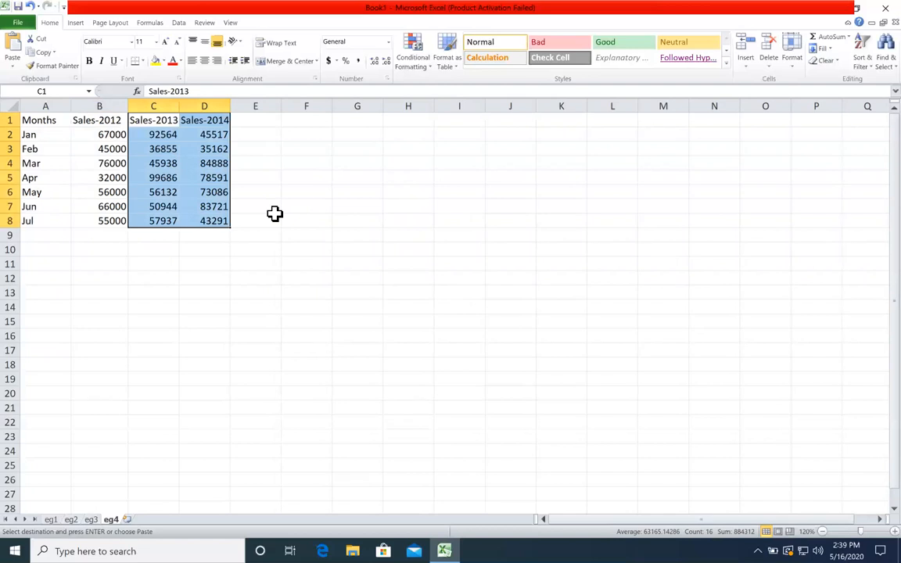
{"action": "left_click", "coordinate": [307, 235]}
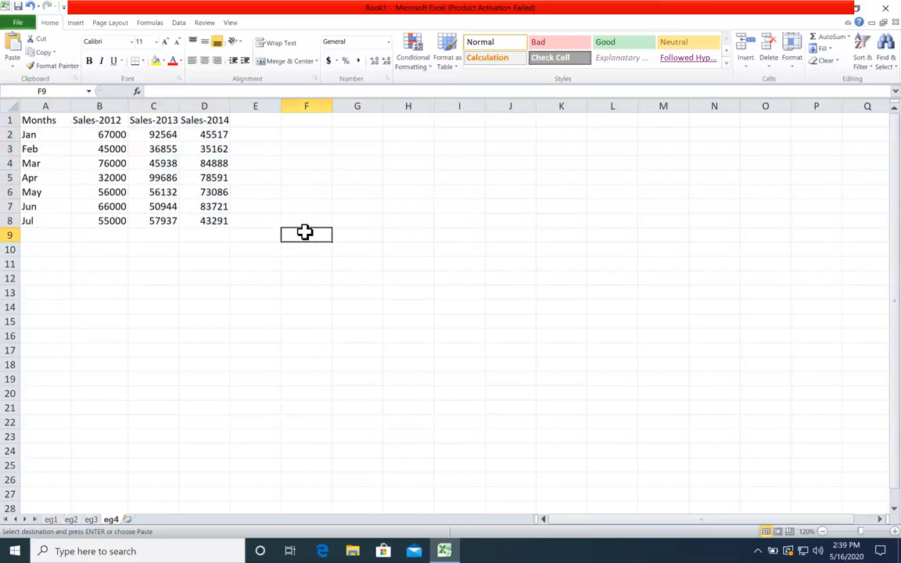
- Try to insert a 2-D clustered column chart from the non-adjacent Months and Sales-2013 columns
{"action": "key", "text": "super+s"}
{"action": "key", "text": "Escape"}
{"action": "left_click_drag", "start_coordinate": [46, 123], "coordinate": [47, 234]}
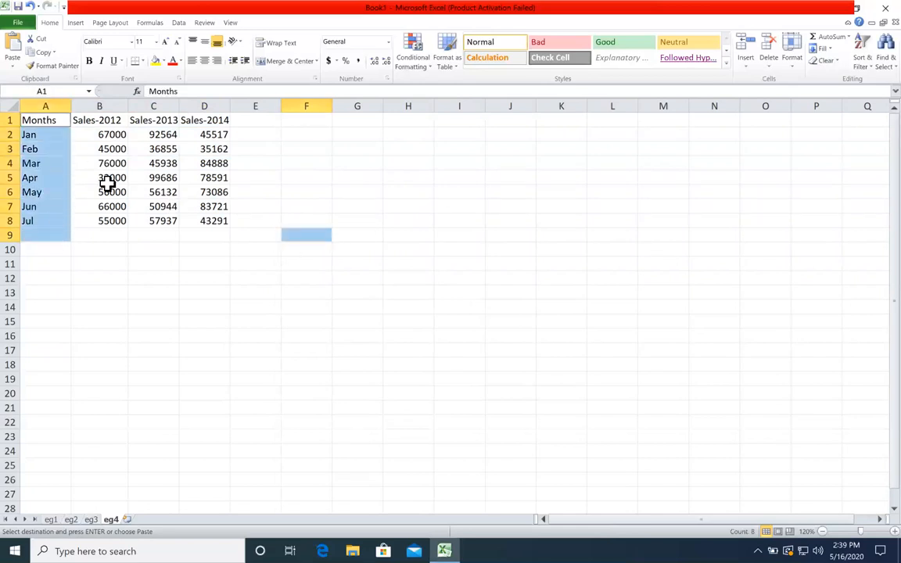
{"action": "left_click_drag", "start_coordinate": [131, 122], "coordinate": [152, 234]}
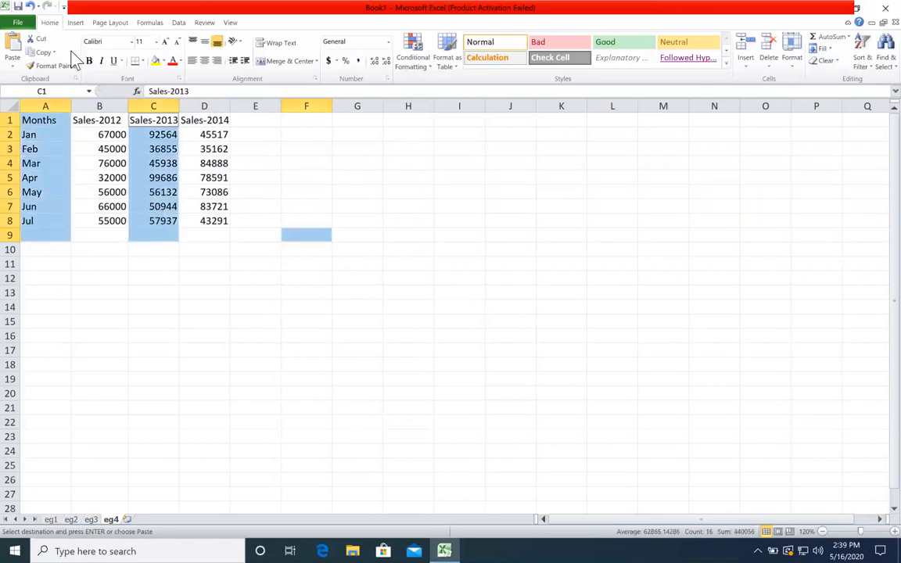
{"action": "left_click", "coordinate": [75, 22]}
{"action": "left_click", "coordinate": [200, 51]}
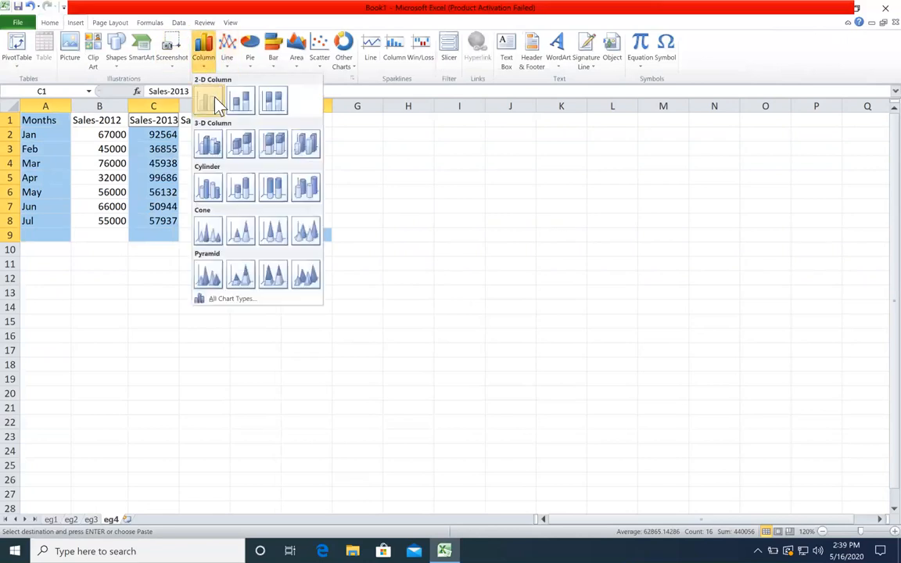
{"action": "left_click", "coordinate": [213, 96]}
{"action": "left_click_drag", "start_coordinate": [423, 241], "coordinate": [295, 224]}
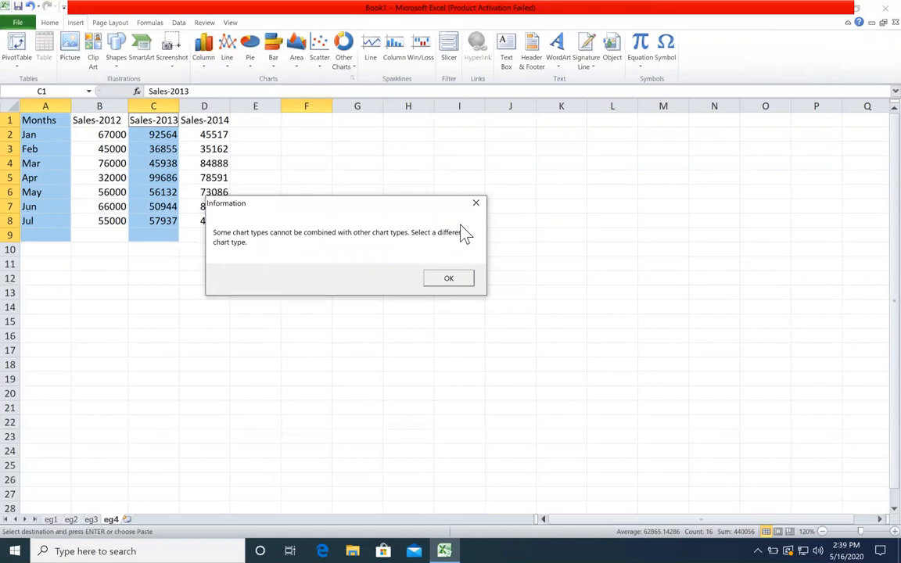
{"action": "left_click", "coordinate": [475, 203]}
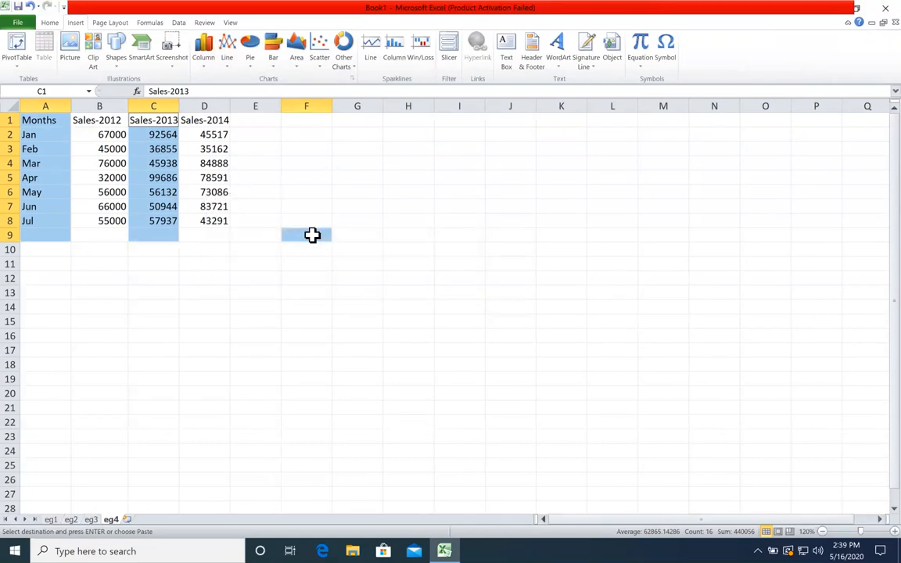
{"action": "left_click", "coordinate": [312, 234]}
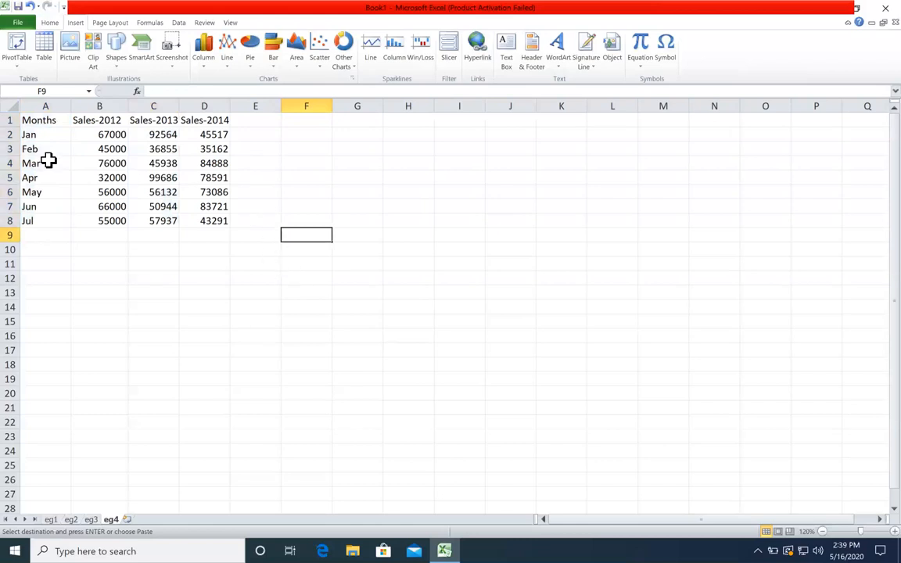
- Select the Months column A1:A8 and the Sales-2013 cells from C1 downward
{"action": "left_click_drag", "start_coordinate": [48, 121], "coordinate": [51, 221]}
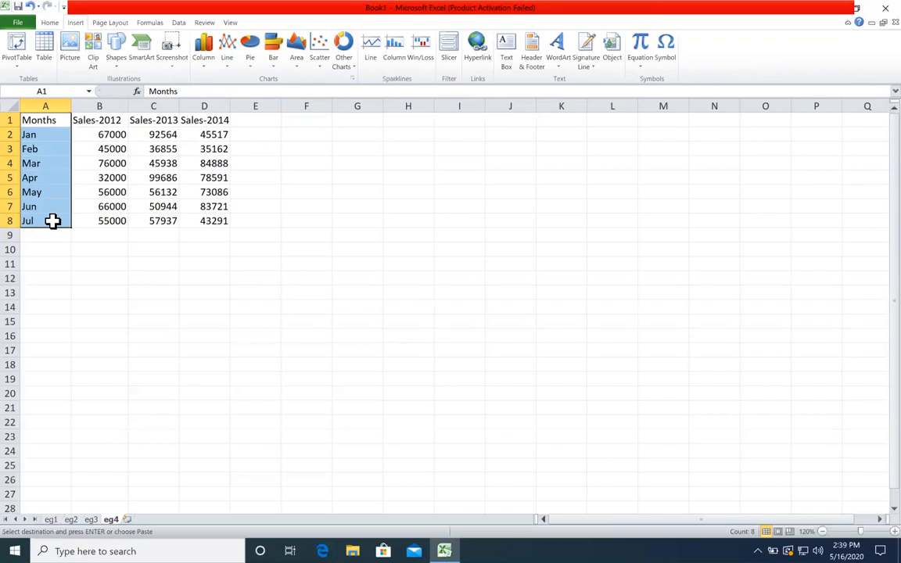
{"action": "left_click_drag", "start_coordinate": [153, 120], "coordinate": [163, 192]}
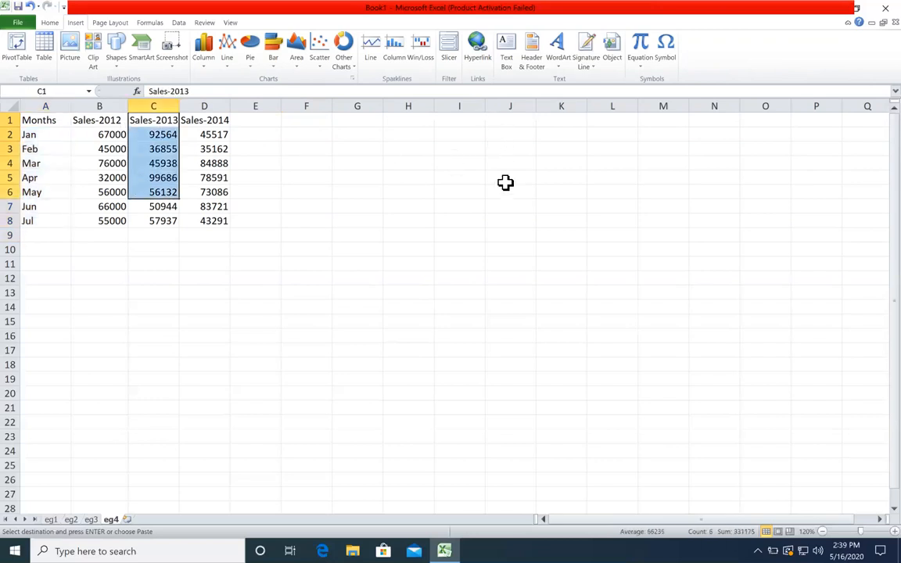
{"action": "left_click_drag", "start_coordinate": [508, 121], "coordinate": [511, 235]}
{"action": "left_click_drag", "start_coordinate": [610, 122], "coordinate": [581, 223]}
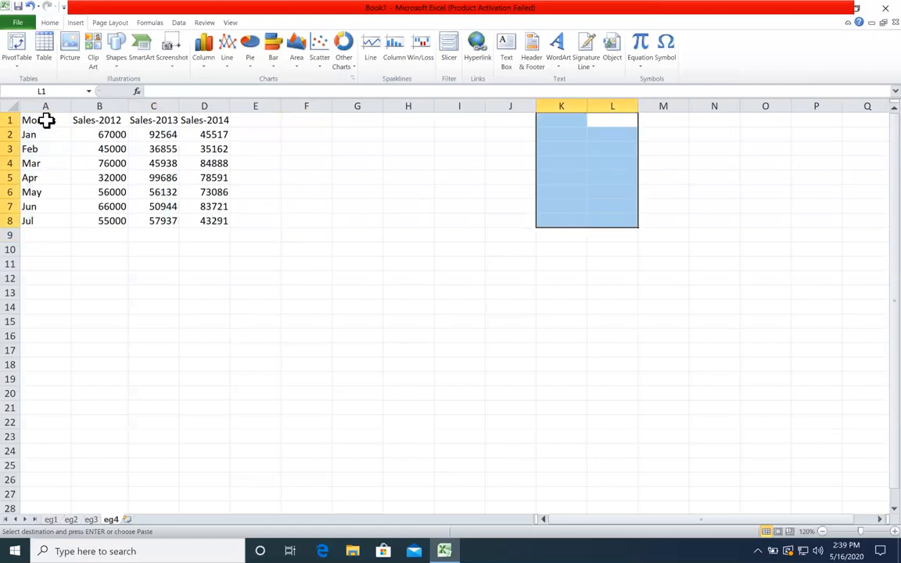
- Insert a 2-D clustered column chart from the Months and Sales-2014 columns (A1:A8 and D1:D8), and delete it
{"action": "left_click", "coordinate": [45, 119]}
{"action": "left_click_drag", "start_coordinate": [46, 119], "coordinate": [55, 223]}
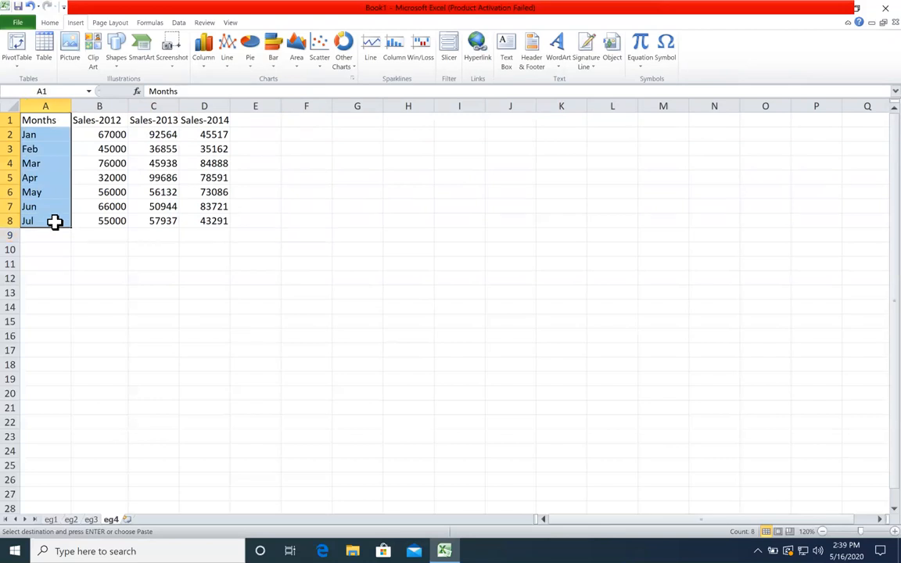
{"action": "left_click_drag", "start_coordinate": [197, 120], "coordinate": [199, 217]}
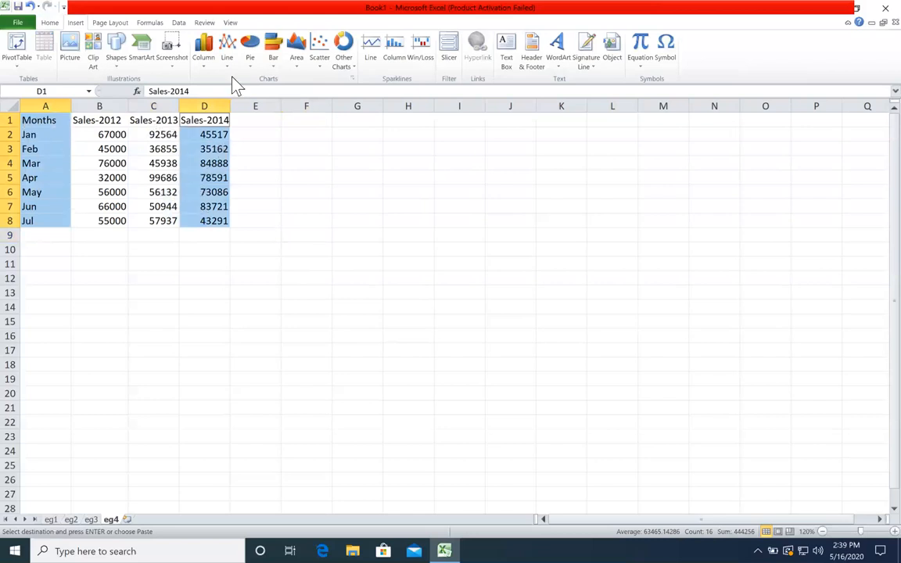
{"action": "left_click", "coordinate": [204, 55]}
{"action": "left_click", "coordinate": [218, 103]}
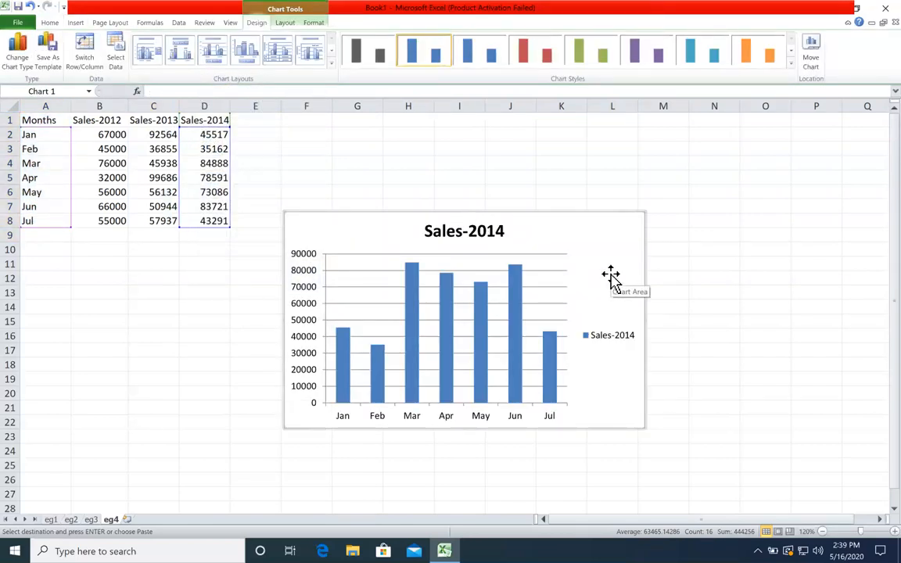
{"action": "key", "text": "Delete"}
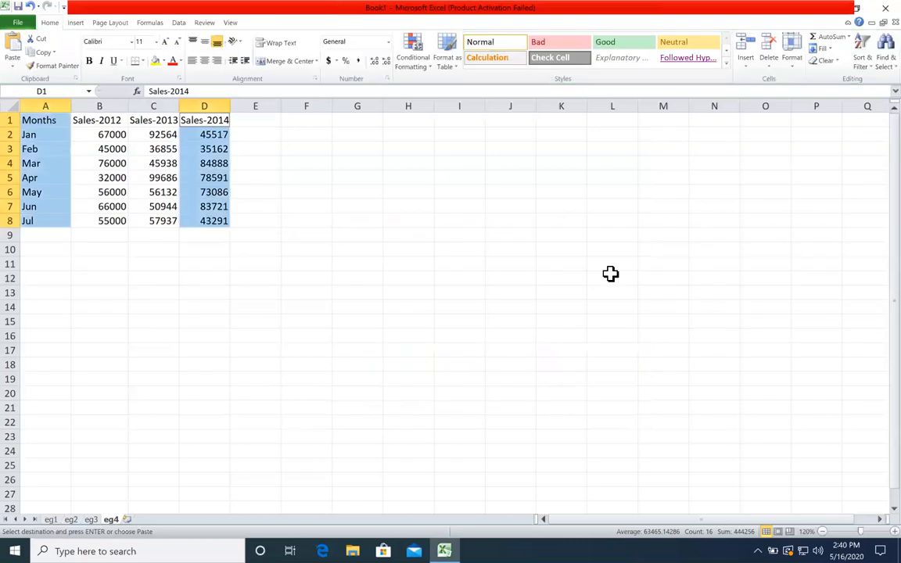
{"action": "left_click", "coordinate": [189, 120]}
{"action": "left_click_drag", "start_coordinate": [47, 139], "coordinate": [56, 219]}
{"action": "left_click", "coordinate": [216, 117]}
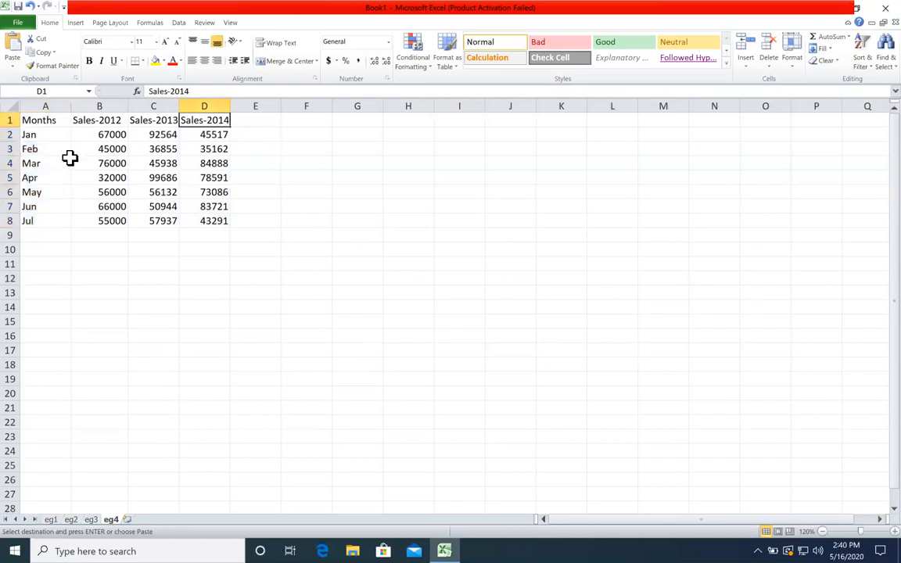
{"action": "left_click_drag", "start_coordinate": [47, 134], "coordinate": [56, 188]}
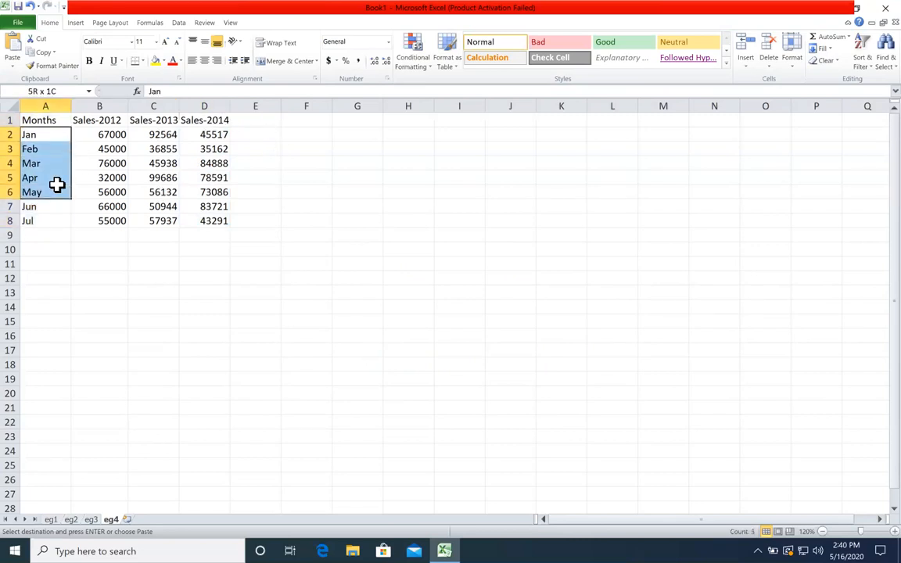
{"action": "left_click", "coordinate": [108, 117]}
{"action": "left_click", "coordinate": [188, 120], "text": "shift"}
{"action": "left_click_drag", "start_coordinate": [43, 148], "coordinate": [39, 206]}
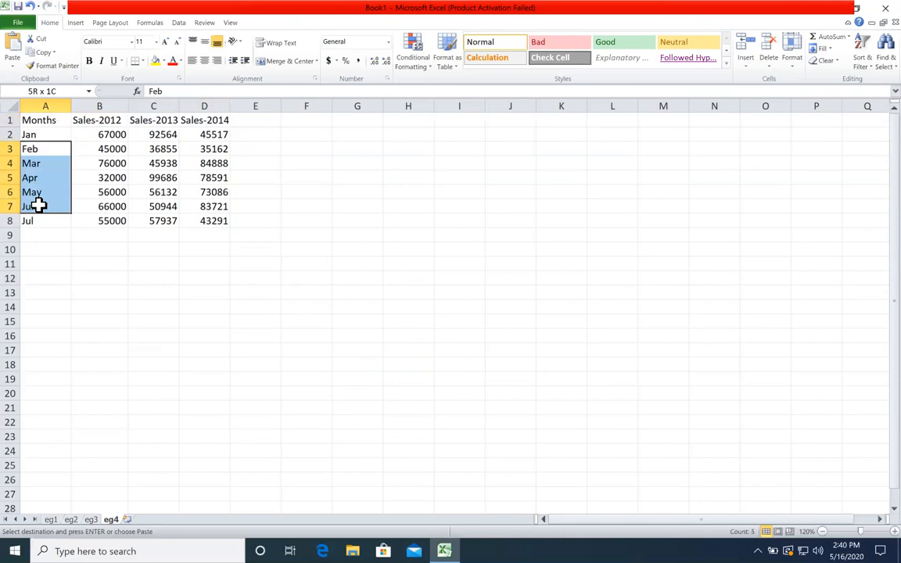
{"action": "left_click", "coordinate": [35, 135]}
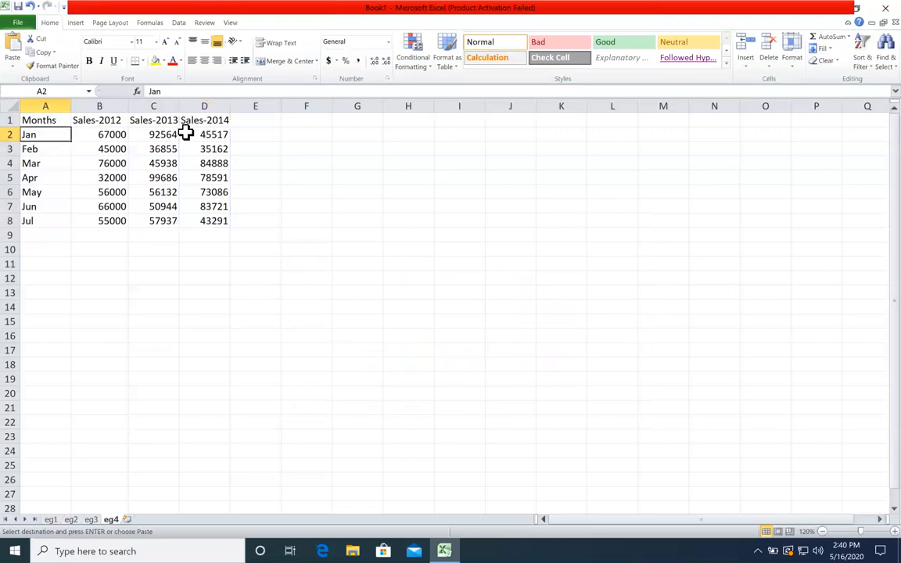
{"action": "left_click_drag", "start_coordinate": [49, 122], "coordinate": [61, 221]}
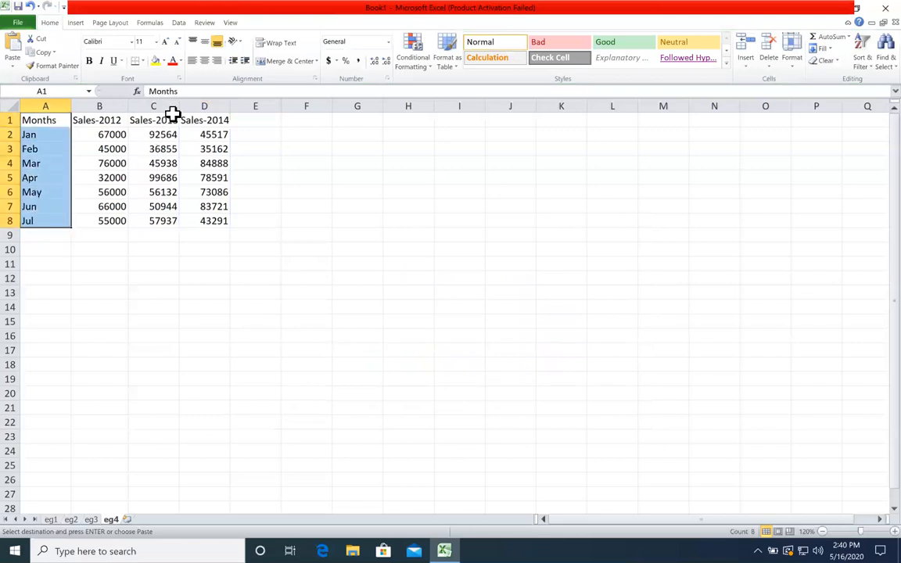
{"action": "left_click_drag", "start_coordinate": [156, 135], "coordinate": [150, 215]}
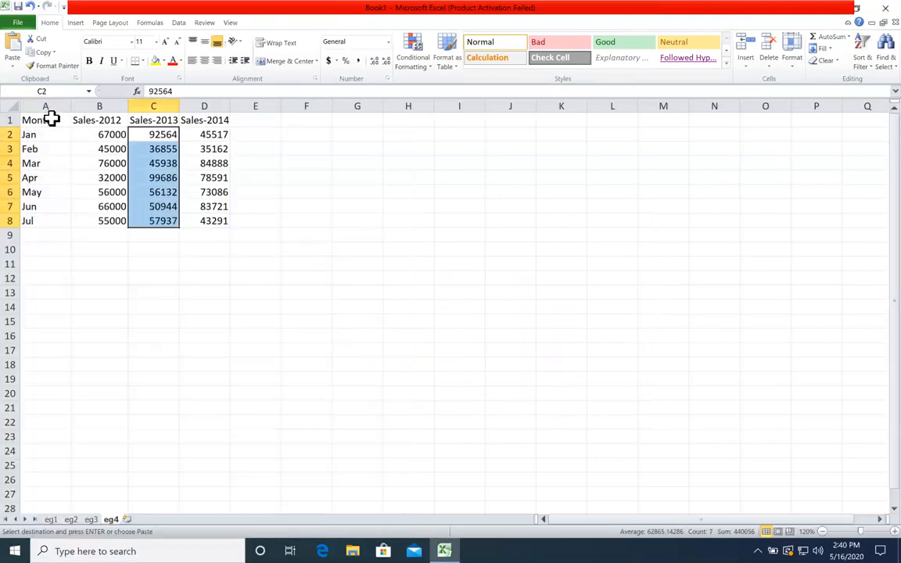
- Try a 2-D clustered column chart from A1:A8 and C2:C8, without the Sales-2013 header, and undo it
{"action": "left_click_drag", "start_coordinate": [53, 119], "coordinate": [58, 223]}
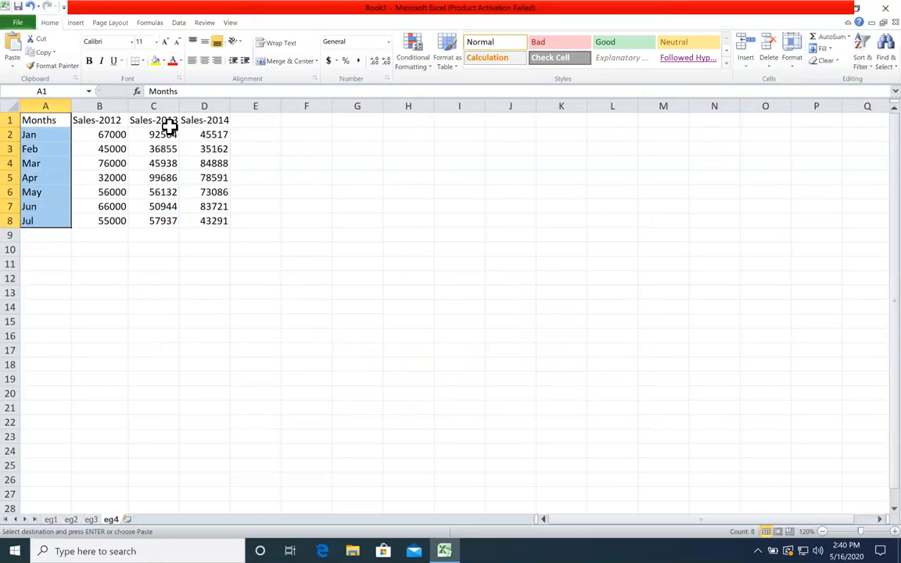
{"action": "left_click_drag", "start_coordinate": [169, 135], "coordinate": [171, 217]}
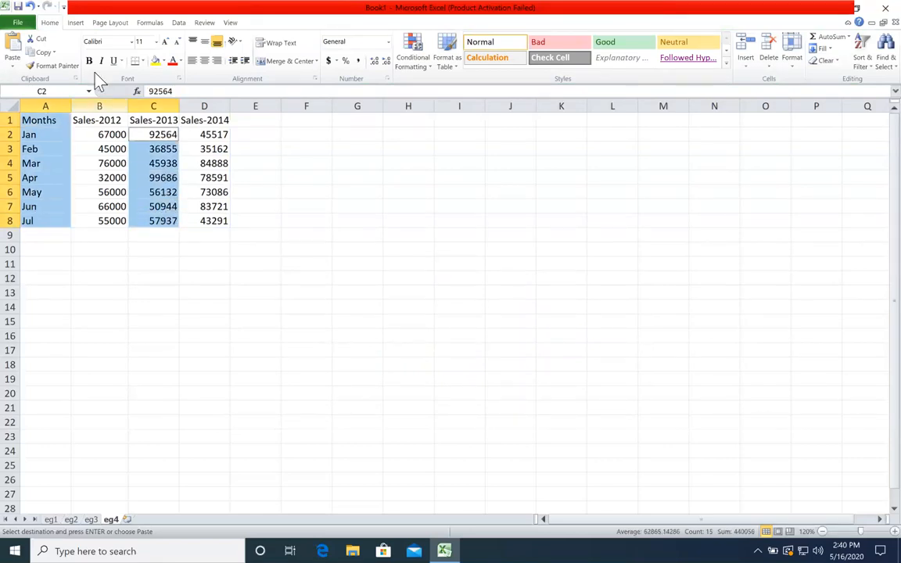
{"action": "left_click", "coordinate": [75, 23]}
{"action": "left_click", "coordinate": [202, 55]}
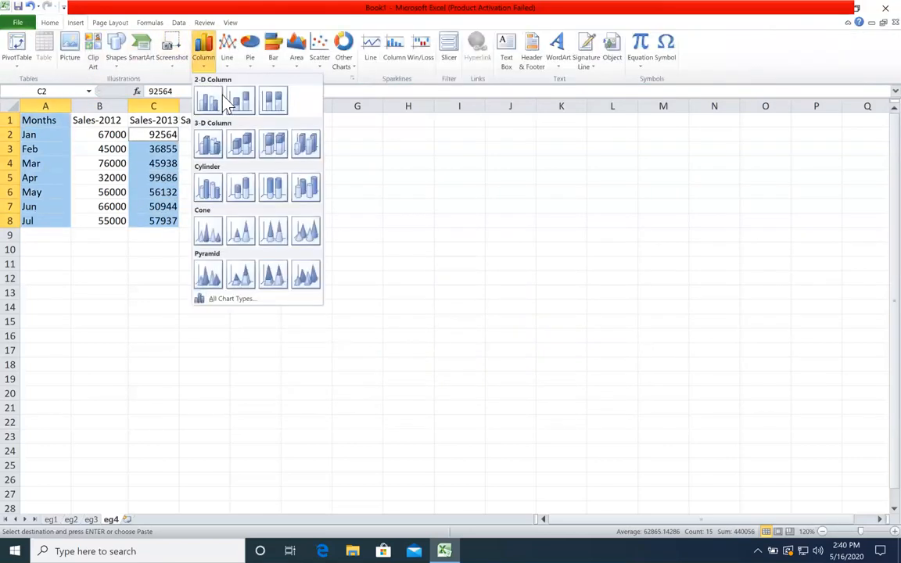
{"action": "left_click", "coordinate": [207, 98]}
{"action": "key", "text": "ctrl+z"}
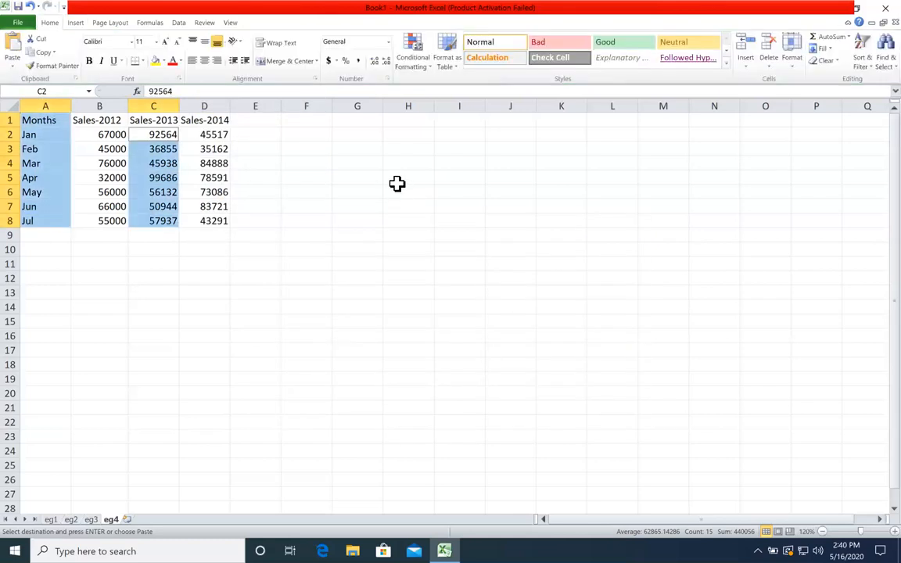
{"action": "left_click", "coordinate": [333, 180]}
{"action": "left_click", "coordinate": [43, 123]}
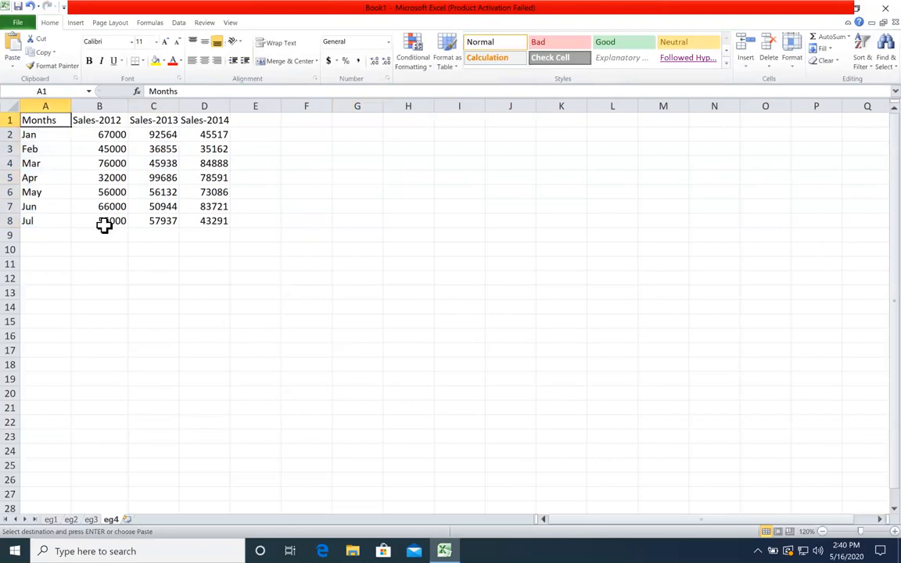
{"action": "left_click_drag", "start_coordinate": [46, 122], "coordinate": [63, 216]}
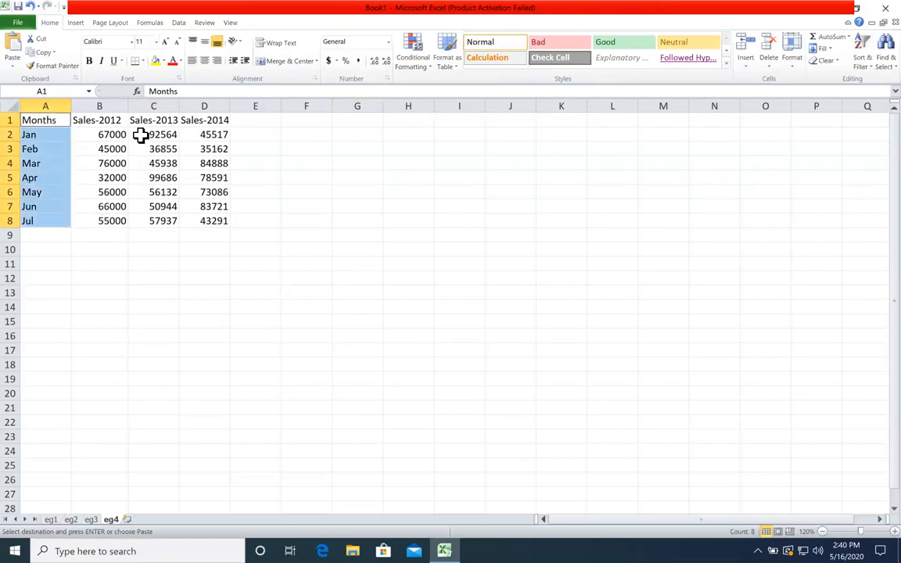
{"action": "left_click", "coordinate": [370, 162]}
- Try a 2-D clustered column chart with A1 added twice to the Months and Sales-2013 selection, and delete it
{"action": "left_click", "coordinate": [44, 122]}
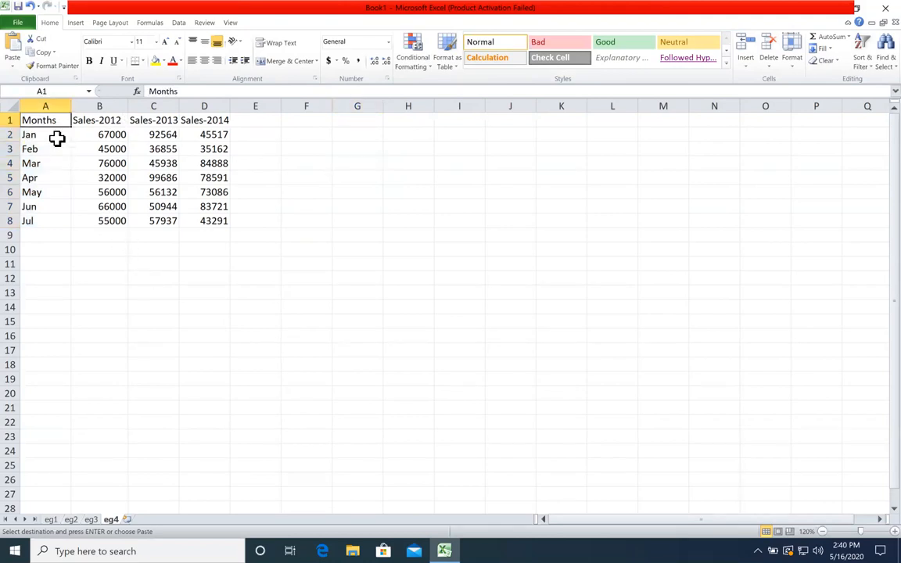
{"action": "left_click_drag", "start_coordinate": [50, 121], "coordinate": [50, 217]}
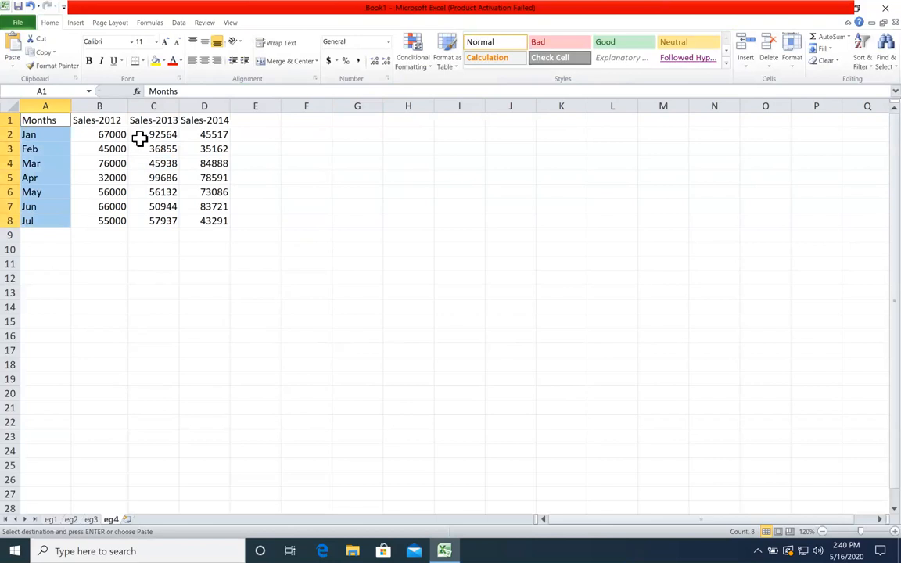
{"action": "left_click_drag", "start_coordinate": [138, 120], "coordinate": [151, 215]}
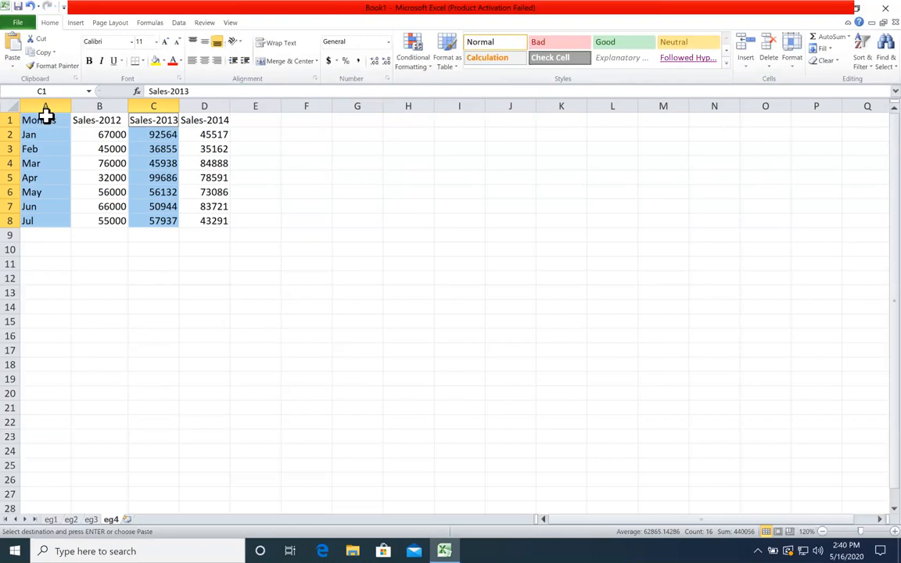
{"action": "left_click", "coordinate": [75, 22]}
{"action": "left_click", "coordinate": [203, 59]}
{"action": "left_click", "coordinate": [215, 96]}
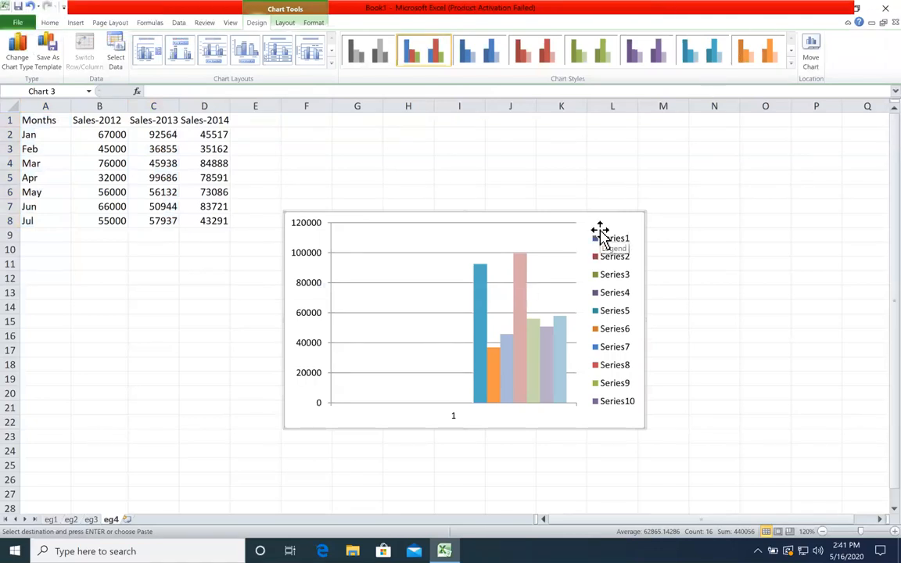
{"action": "key", "text": "Delete"}
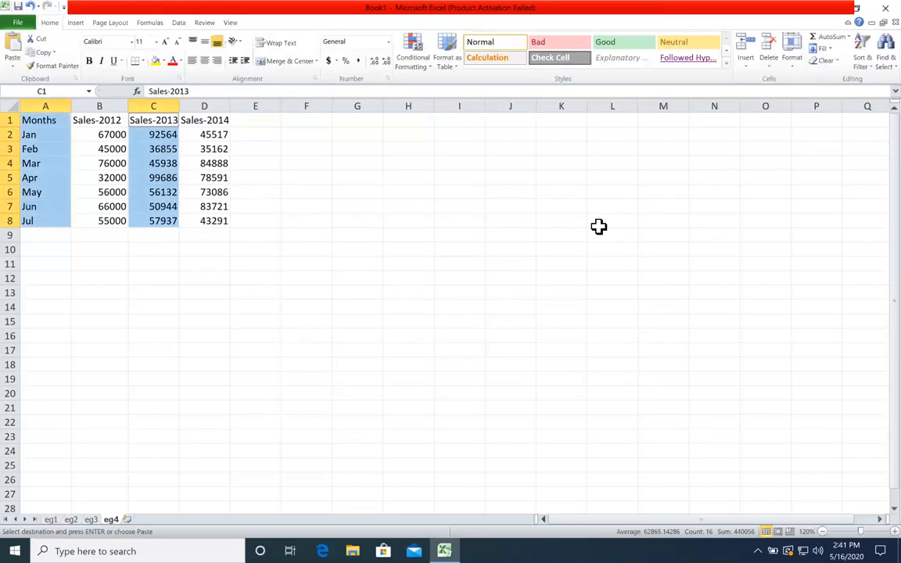
- Insert a 2-D clustered column chart from A1:A8 and C1:C8 (Months and Sales-2013), and move it below the data to row 18
{"action": "left_click", "coordinate": [223, 283]}
{"action": "left_click", "coordinate": [55, 122]}
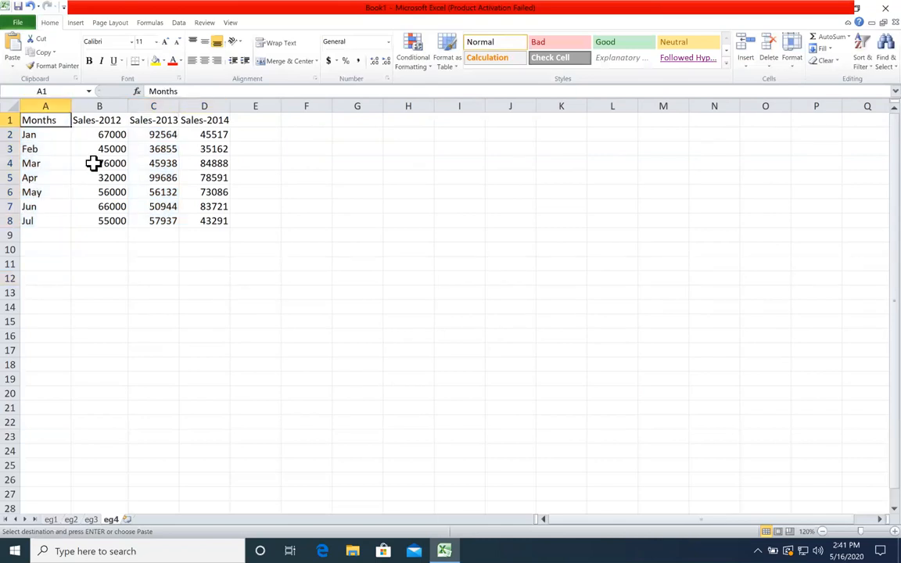
{"action": "left_click", "coordinate": [304, 219]}
{"action": "left_click_drag", "start_coordinate": [53, 119], "coordinate": [69, 224]}
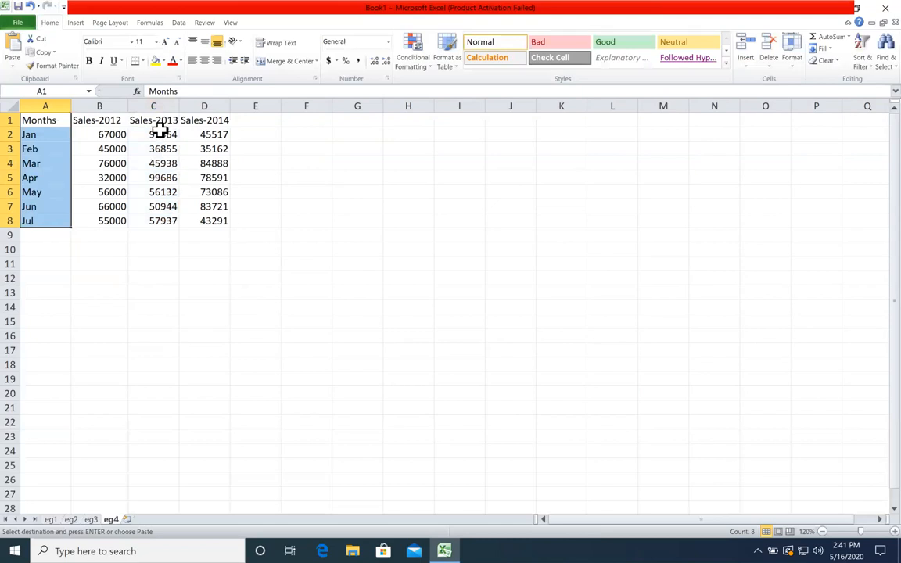
{"action": "left_click_drag", "start_coordinate": [165, 115], "coordinate": [163, 220]}
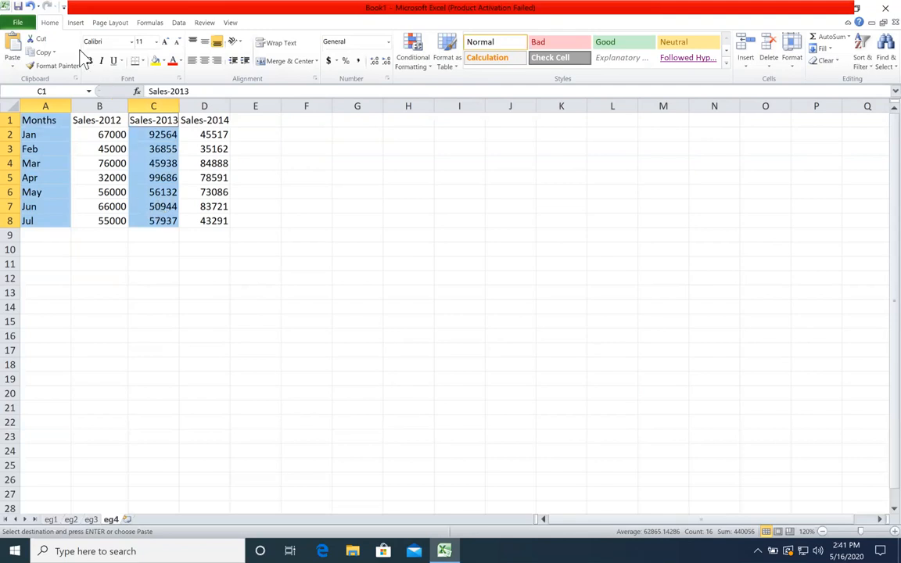
{"action": "left_click", "coordinate": [76, 23]}
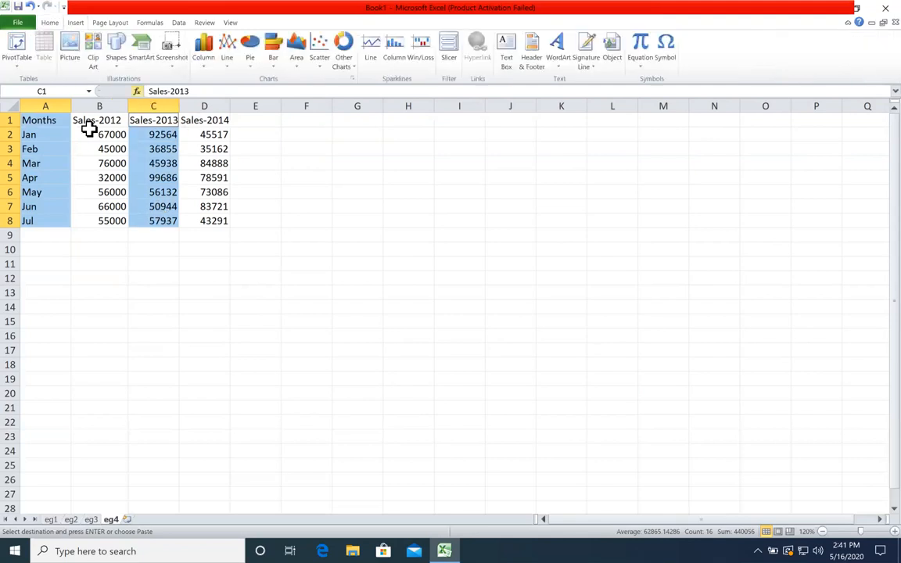
{"action": "left_click", "coordinate": [203, 53]}
{"action": "left_click", "coordinate": [210, 101]}
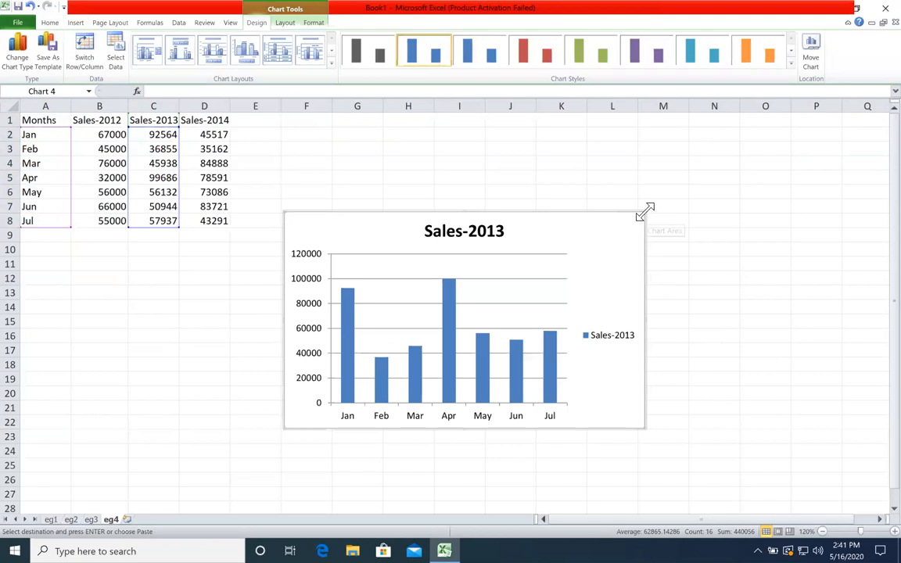
{"action": "mouse_move", "coordinate": [614, 242]}
{"action": "left_mouse_down"}
{"action": "mouse_move", "coordinate": [607, 259]}
{"action": "mouse_move", "coordinate": [302, 365]}
{"action": "left_mouse_up"}
{"action": "key", "text": "Escape"}
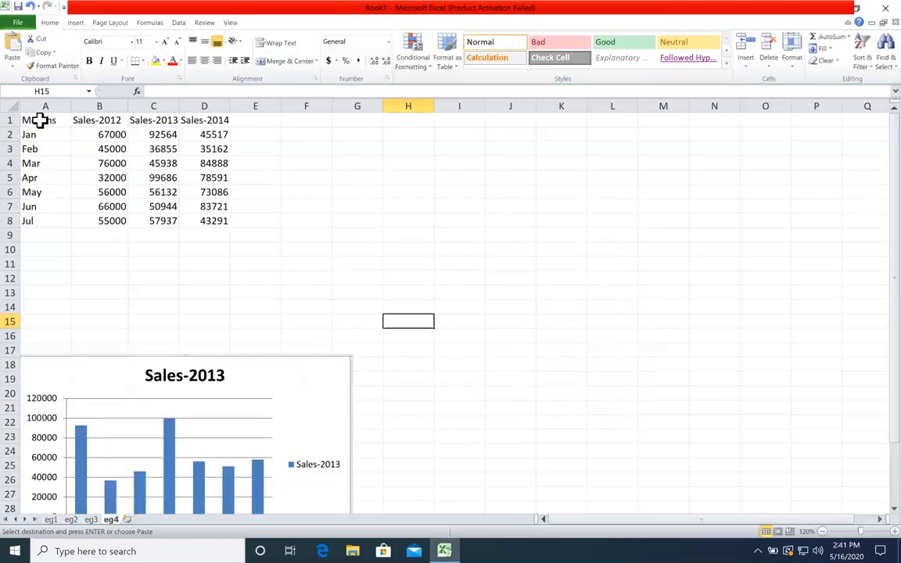
- Insert a 2-D pie chart from the Months and Sales-2014 columns, A1:A8 and D1:D8, and leave the chart selected
{"action": "left_click_drag", "start_coordinate": [39, 120], "coordinate": [47, 222]}
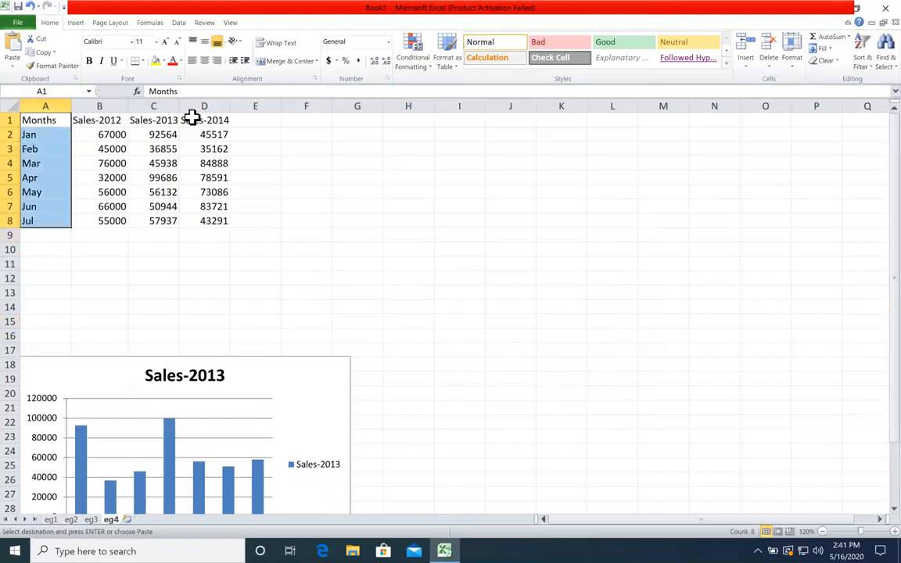
{"action": "left_click", "coordinate": [192, 119], "text": "ctrl"}
{"action": "left_click_drag", "start_coordinate": [197, 221], "coordinate": [197, 221]}
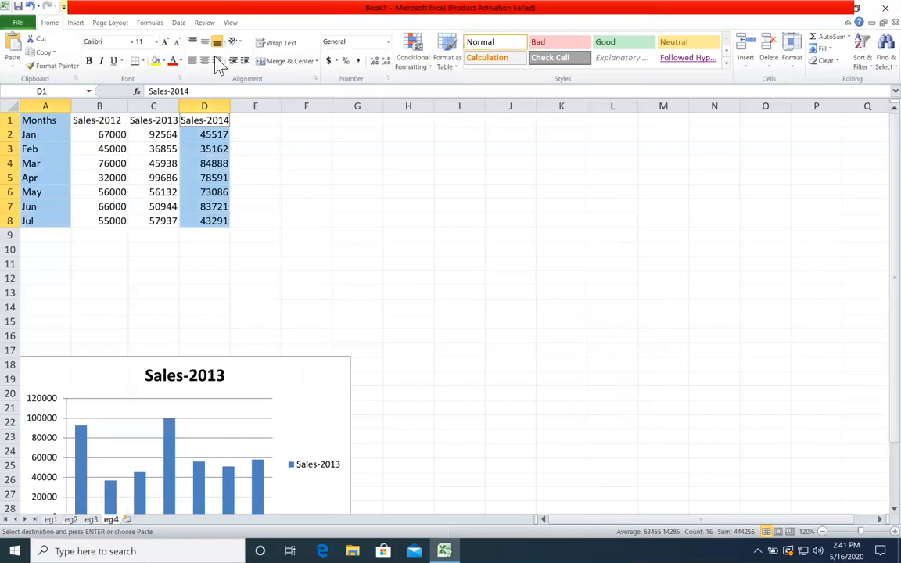
{"action": "scroll", "coordinate": [219, 67], "scroll_direction": "down", "scroll_amount": 1}
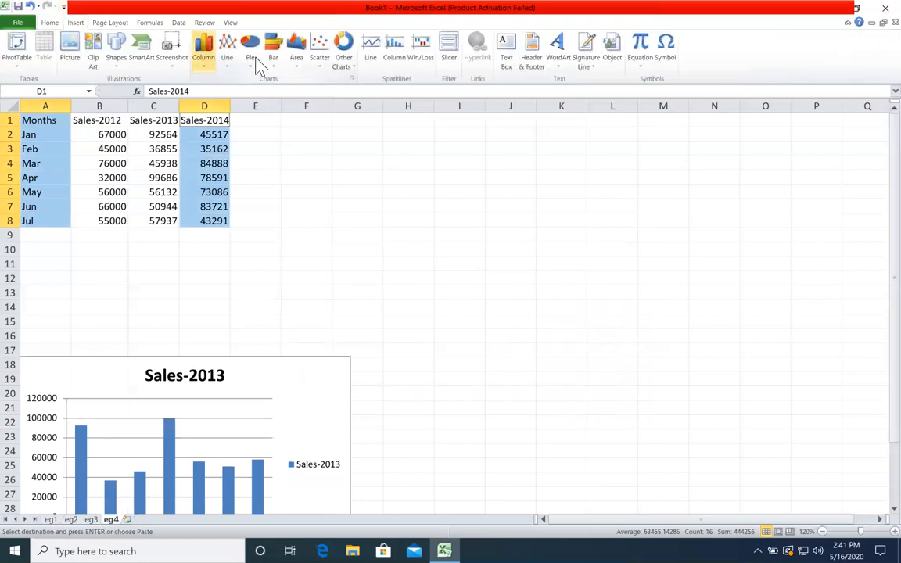
{"action": "left_click", "coordinate": [252, 59]}
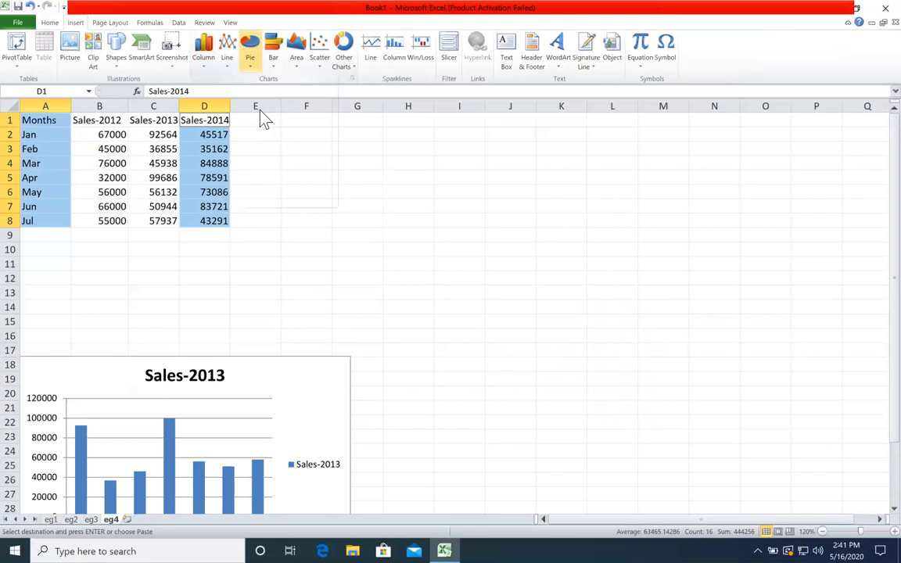
{"action": "key", "text": "Return"}
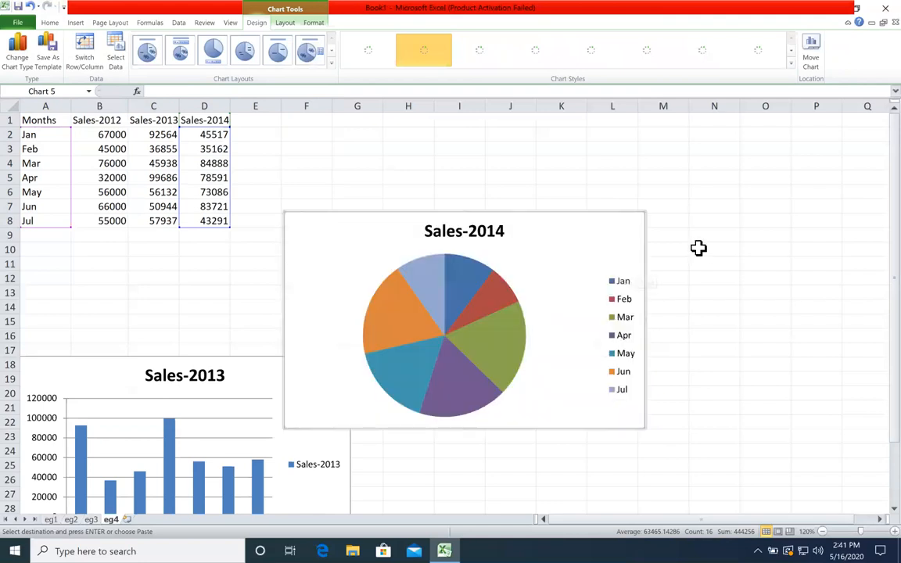
{"action": "left_click", "coordinate": [530, 189]}
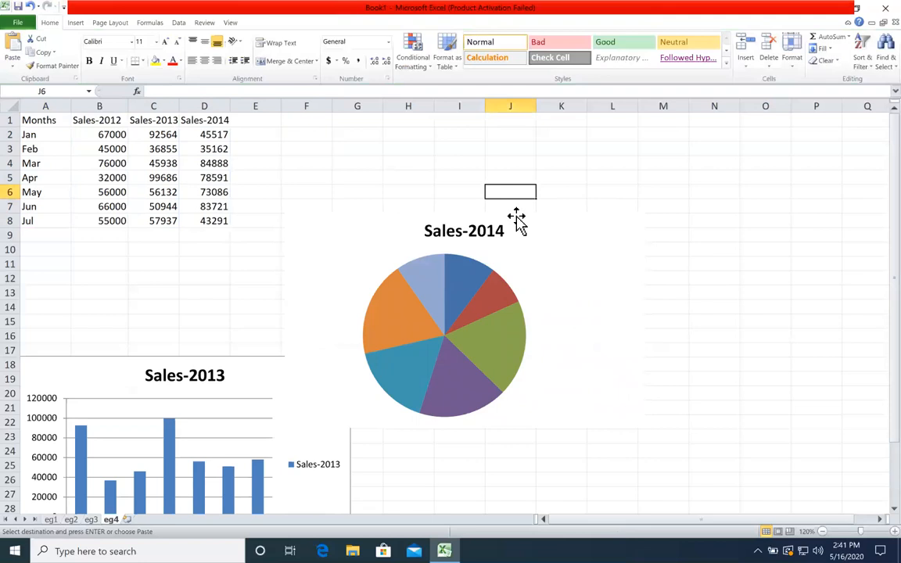
{"action": "left_click", "coordinate": [623, 302]}
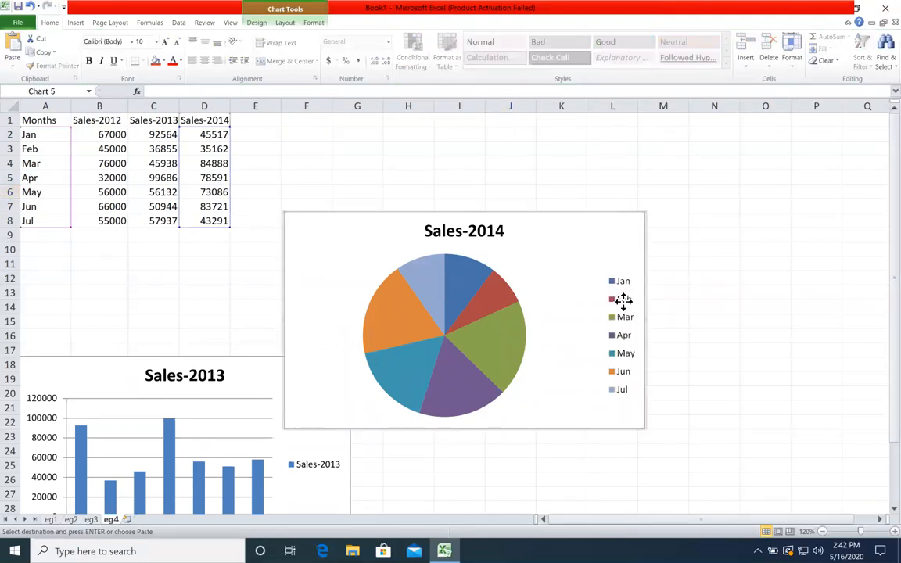
- Move the Sales-2014 pie chart to the area starting at about G15, overlapping the edge of the Sales-2013 column chart
{"action": "left_click_drag", "start_coordinate": [563, 229], "coordinate": [678, 318]}
{"action": "left_click", "coordinate": [562, 235]}
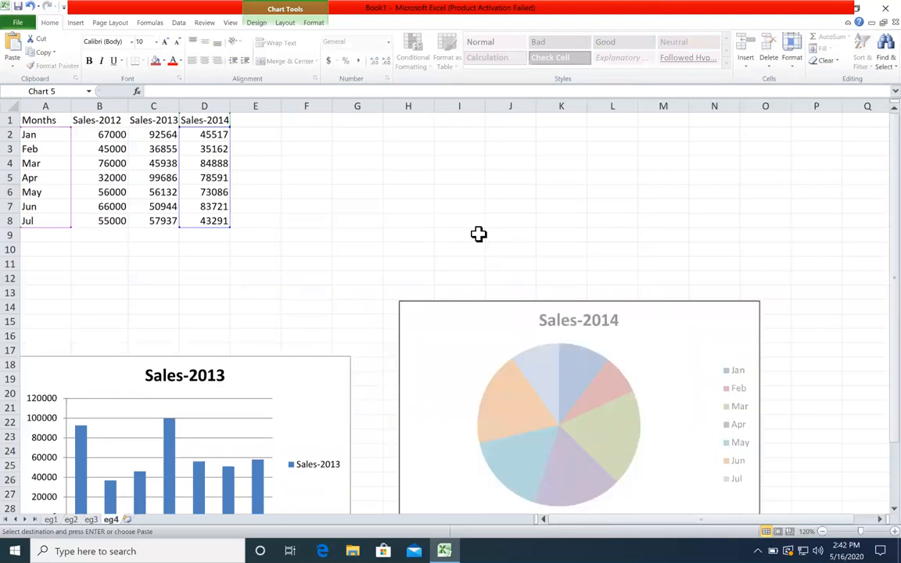
{"action": "left_click_drag", "start_coordinate": [307, 149], "coordinate": [470, 222]}
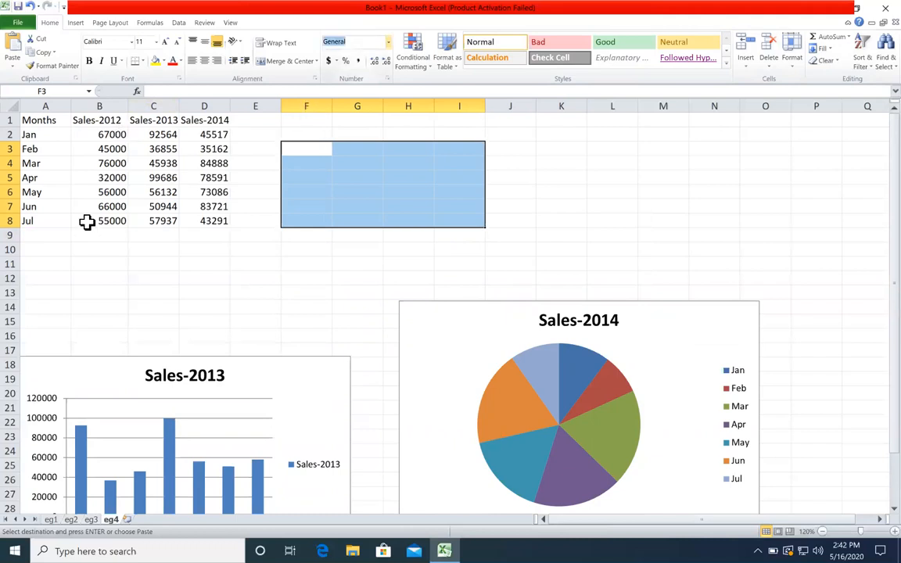
{"action": "left_click", "coordinate": [505, 203]}
{"action": "left_click_drag", "start_coordinate": [493, 316], "coordinate": [435, 330]}
{"action": "left_click", "coordinate": [410, 260]}
- Insert a 2-D clustered bar chart from the Months, Sales-2013 and Sales-2014 columns, A1:A8 and C1:D8
{"action": "left_click_drag", "start_coordinate": [154, 120], "coordinate": [205, 207]}
{"action": "left_click", "coordinate": [376, 187]}
{"action": "left_click_drag", "start_coordinate": [60, 124], "coordinate": [60, 216]}
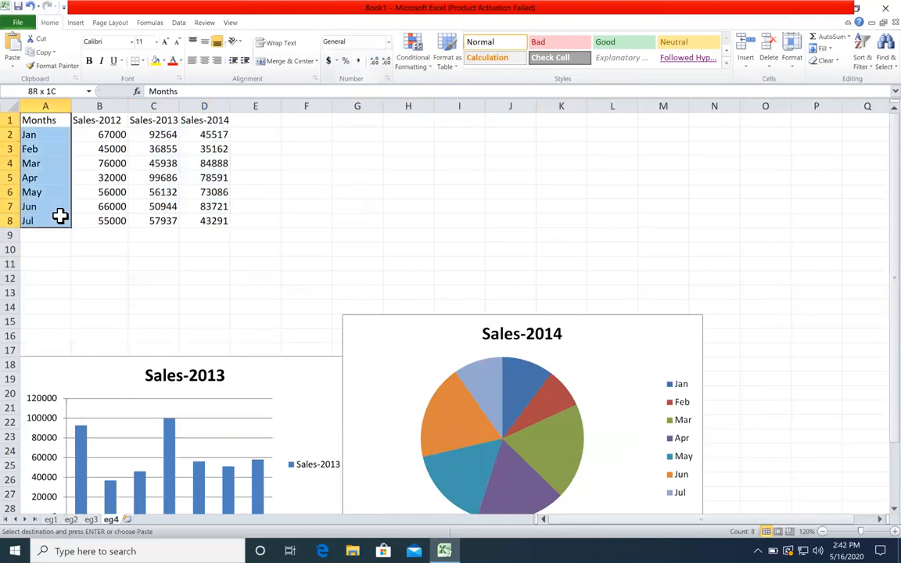
{"action": "left_click_drag", "start_coordinate": [158, 119], "coordinate": [201, 220]}
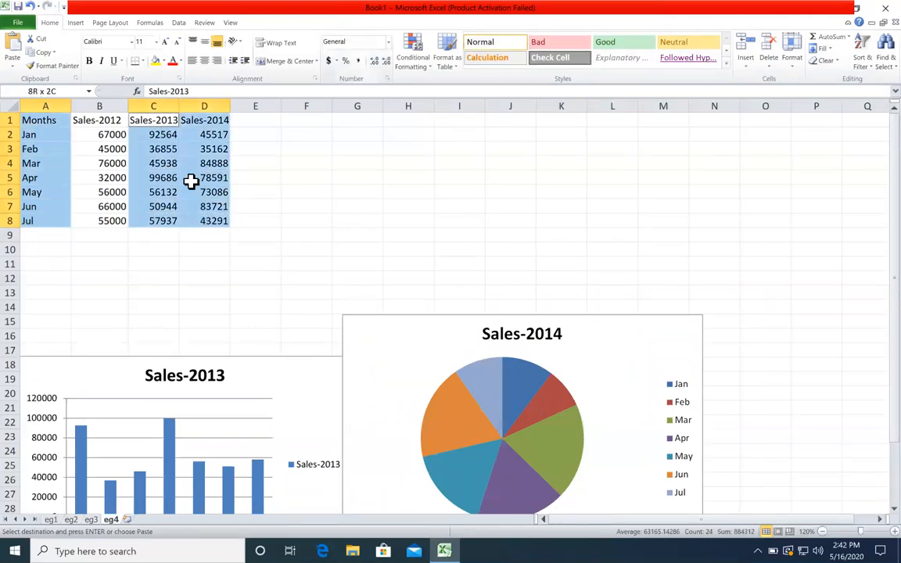
{"action": "left_click", "coordinate": [76, 23]}
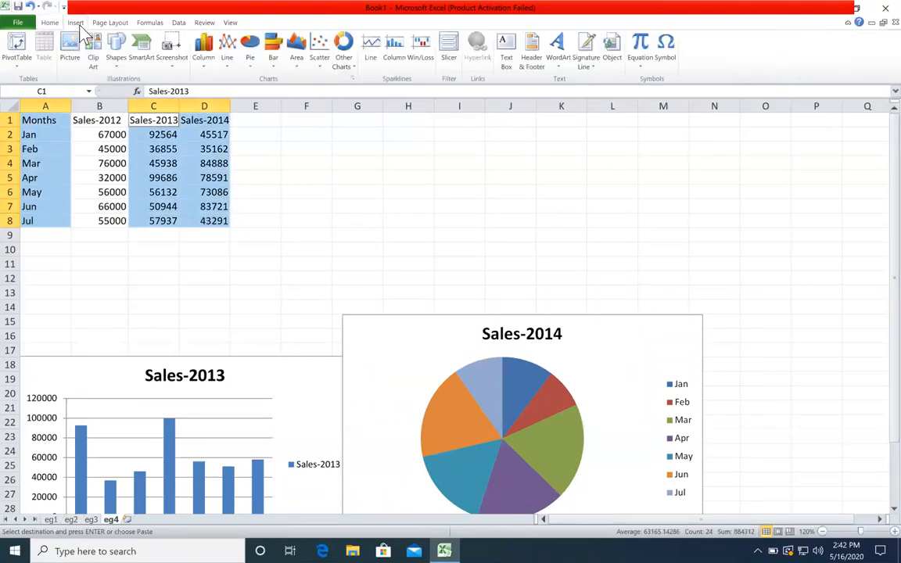
{"action": "left_click", "coordinate": [273, 61]}
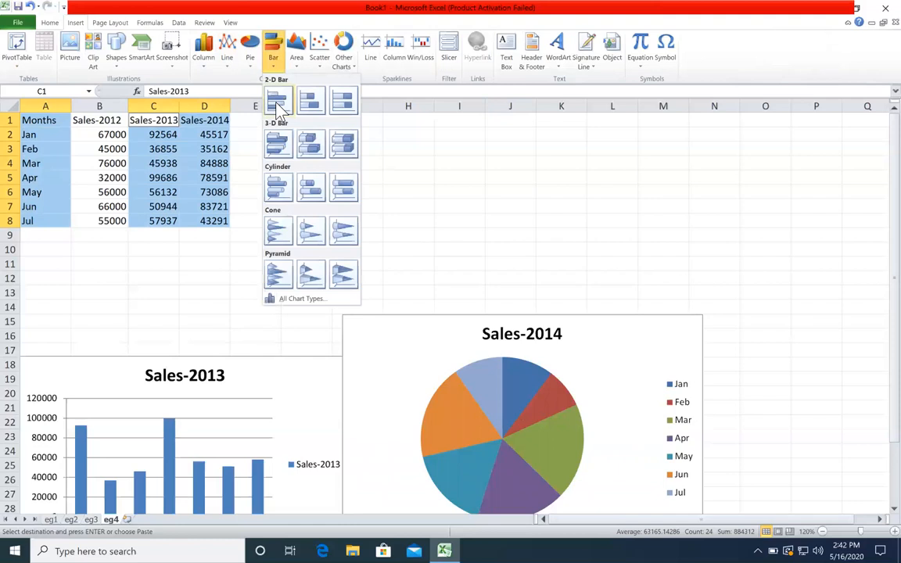
{"action": "left_click", "coordinate": [278, 102]}
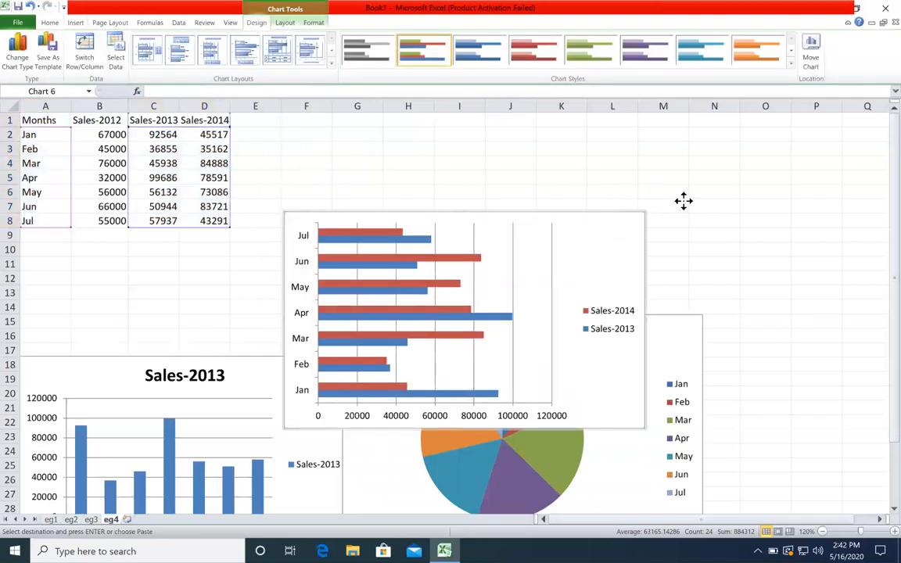
- Move the bar chart above the pie chart, starting in column J at row 1, and shorten it to end at about row 14
{"action": "left_click_drag", "start_coordinate": [712, 171], "coordinate": [829, 135]}
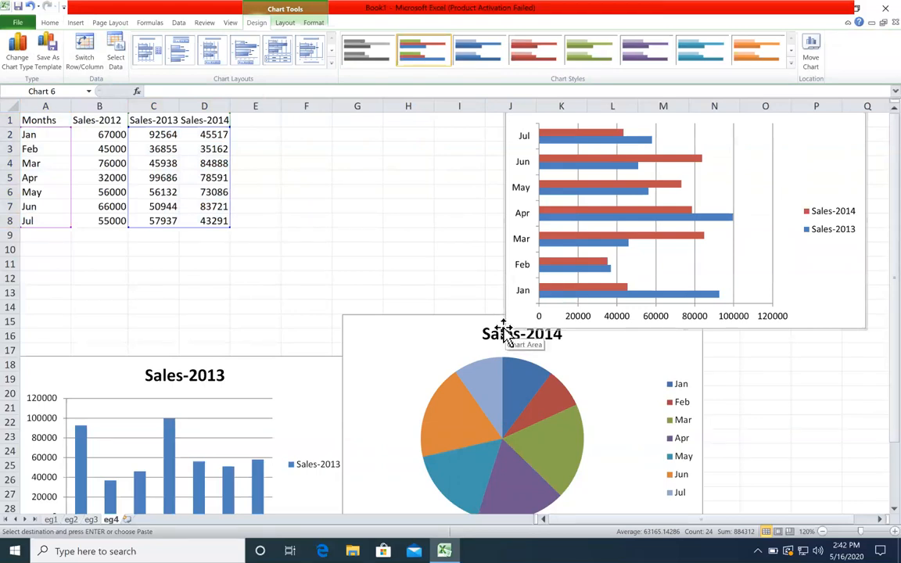
{"action": "left_click_drag", "start_coordinate": [502, 317], "coordinate": [501, 310]}
{"action": "left_click", "coordinate": [440, 201]}
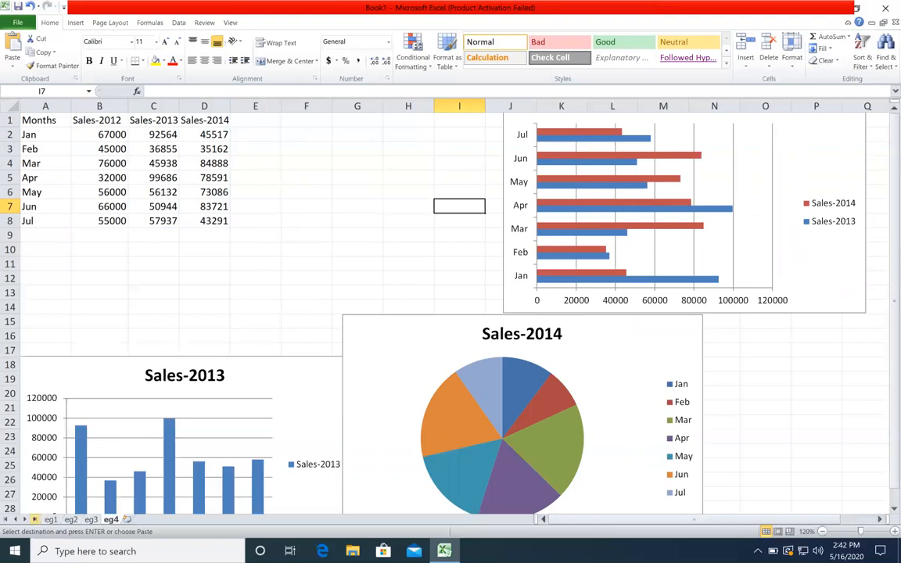
- Review the data and charts on sheets eg1, eg2 and eg3, and return to eg4 to compare its column selections
{"action": "left_click", "coordinate": [50, 520]}
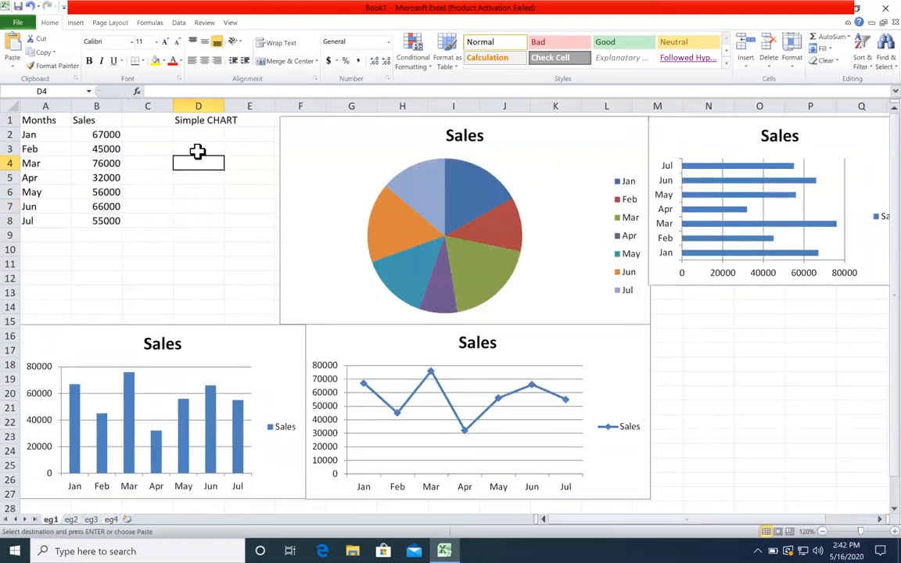
{"action": "left_click", "coordinate": [71, 520]}
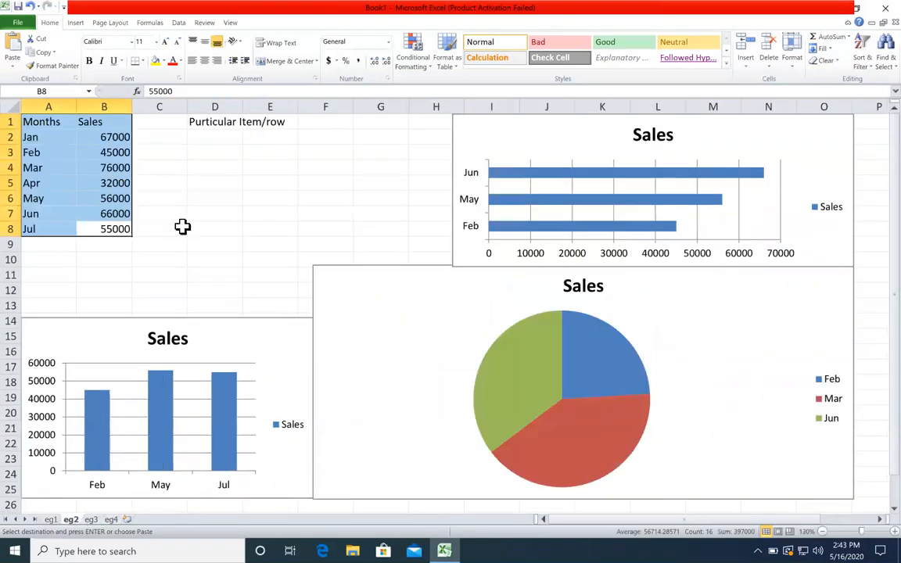
{"action": "left_click", "coordinate": [197, 172]}
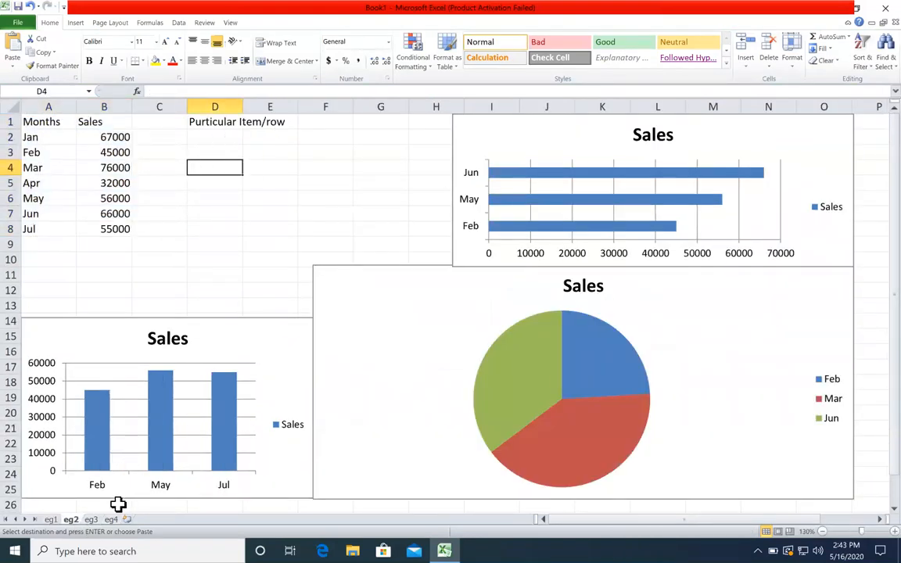
{"action": "left_click", "coordinate": [91, 520]}
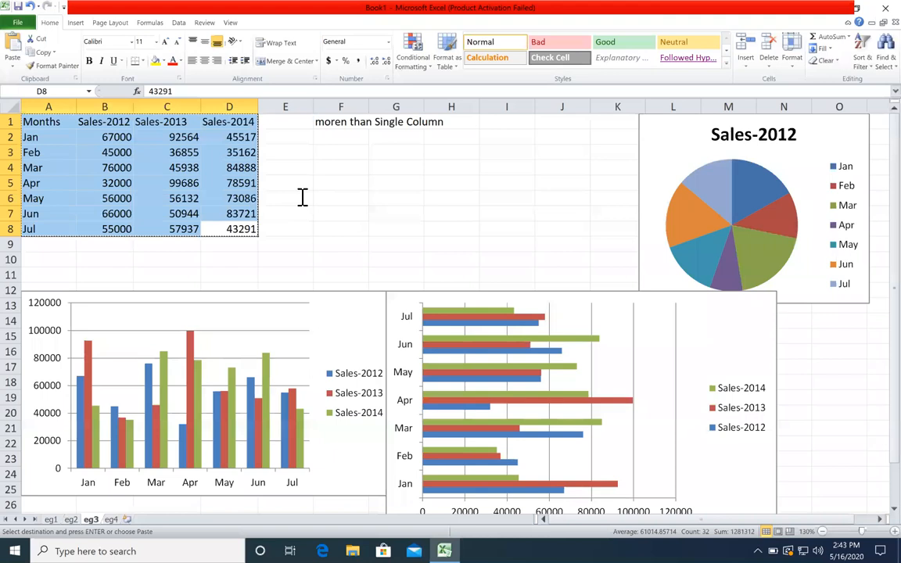
{"action": "left_click", "coordinate": [303, 197]}
{"action": "left_click", "coordinate": [328, 227]}
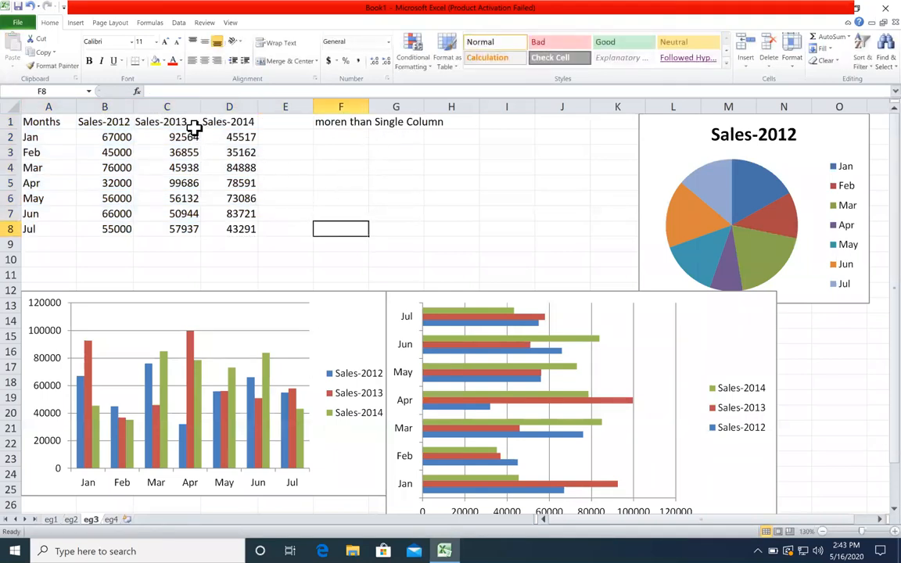
{"action": "left_click_drag", "start_coordinate": [60, 121], "coordinate": [228, 215]}
{"action": "left_click", "coordinate": [316, 198]}
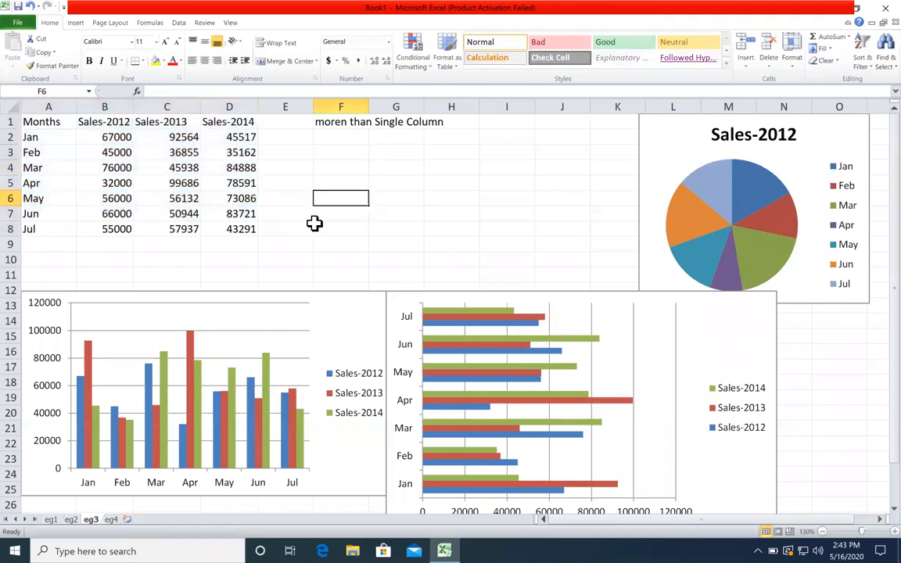
{"action": "left_click", "coordinate": [114, 519]}
{"action": "left_click_drag", "start_coordinate": [51, 117], "coordinate": [226, 223]}
{"action": "left_click_drag", "start_coordinate": [161, 120], "coordinate": [197, 119]}
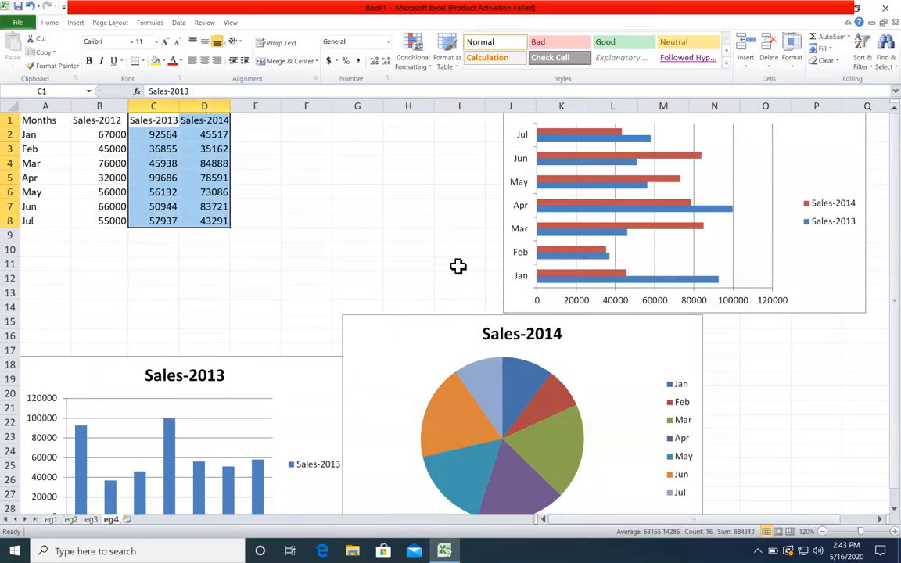
{"action": "left_click", "coordinate": [436, 249]}
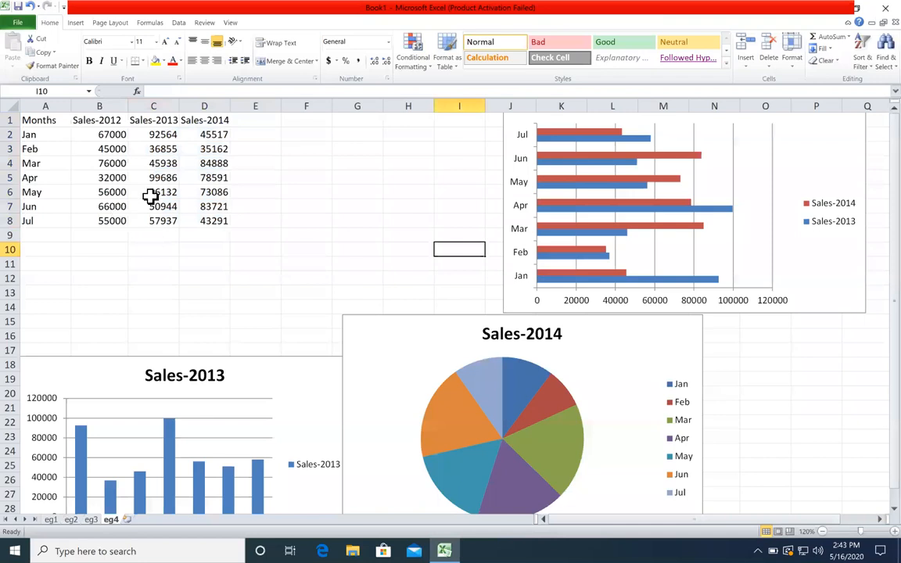
- Add a new worksheet after eg4 and name it eg5
{"action": "left_click", "coordinate": [126, 520]}
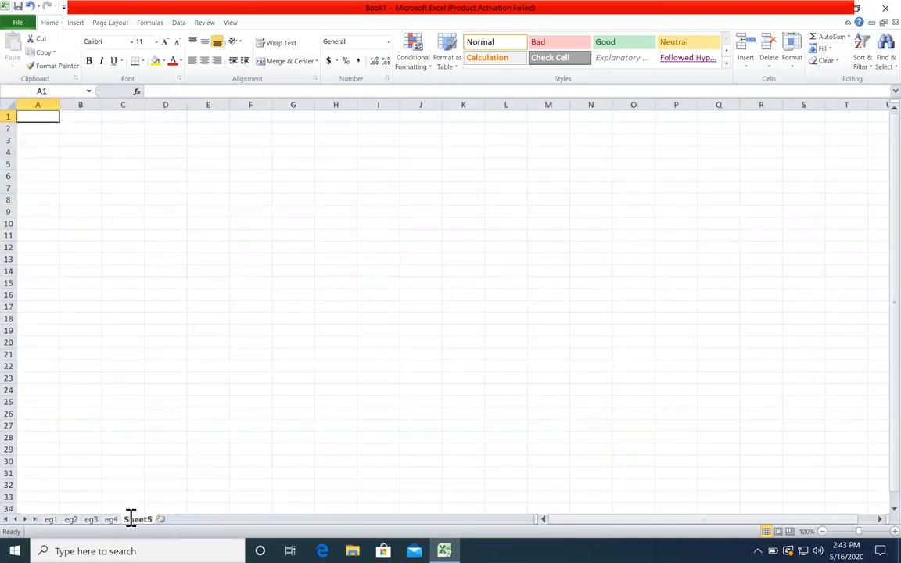
{"action": "double_click", "coordinate": [131, 519]}
{"action": "type", "text": "eg5"}
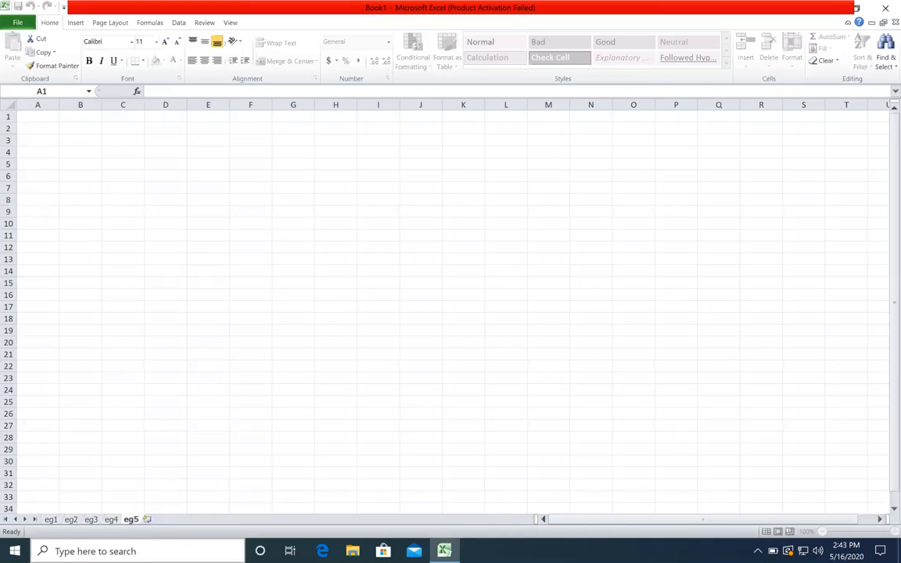
{"action": "key", "text": "Return"}
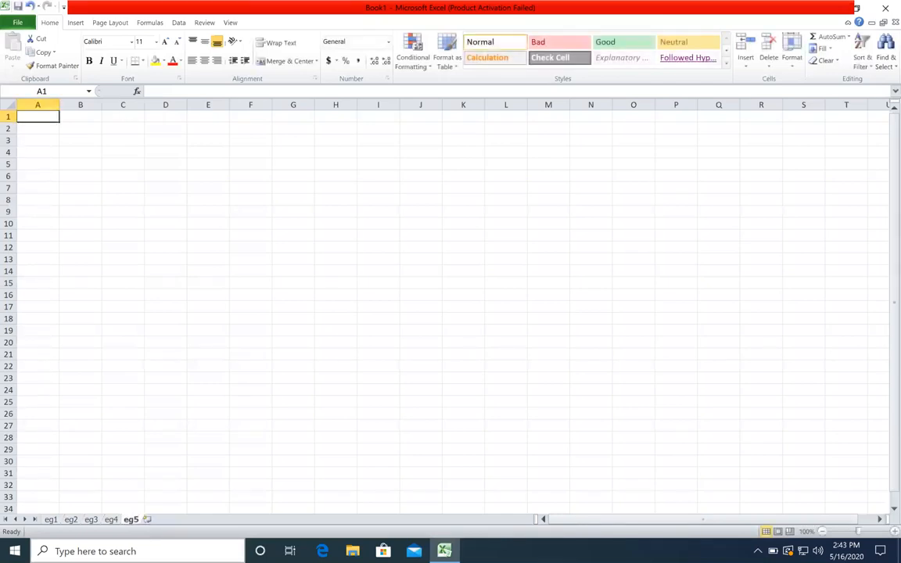
- Enter the label "particular Column" in cell F1 of sheet eg4
{"action": "left_click", "coordinate": [111, 520]}
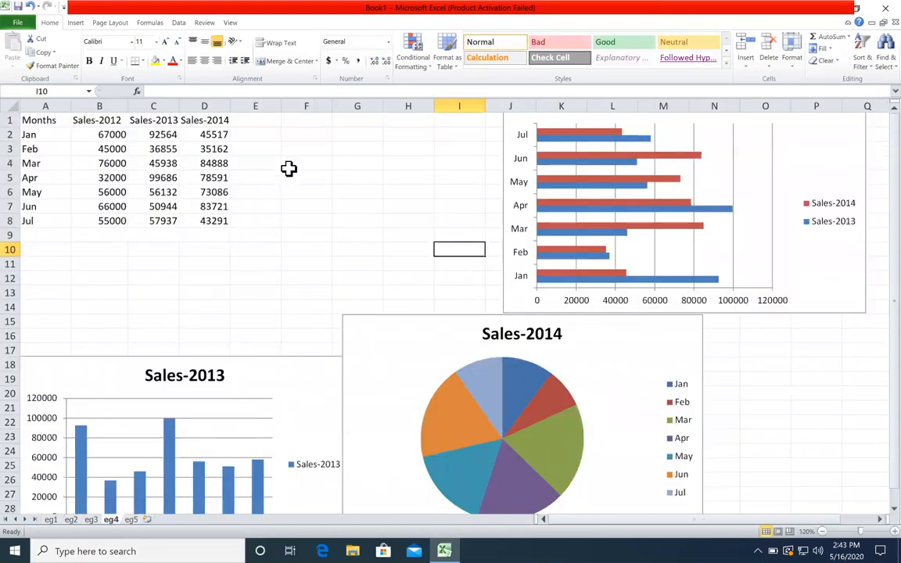
{"action": "left_click", "coordinate": [308, 120]}
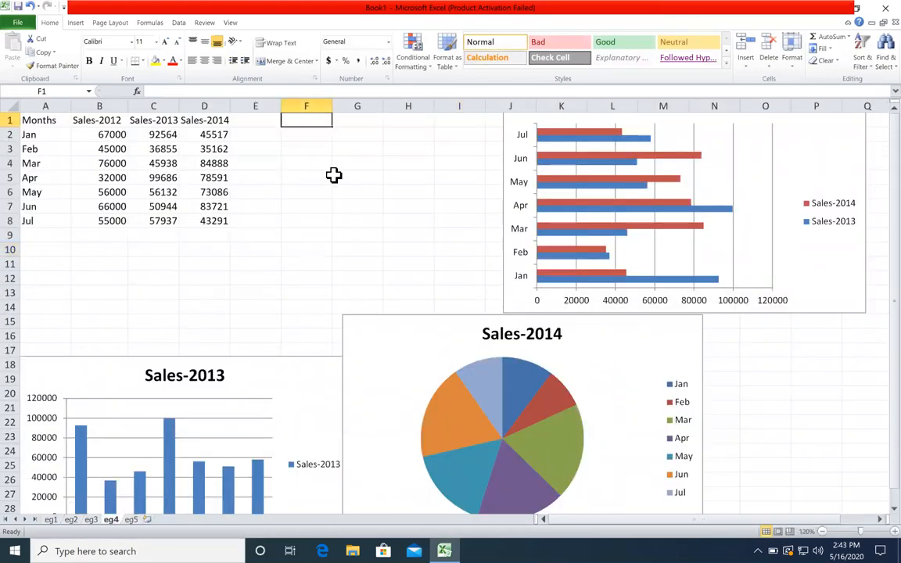
{"action": "type", "text": "particular Column"}
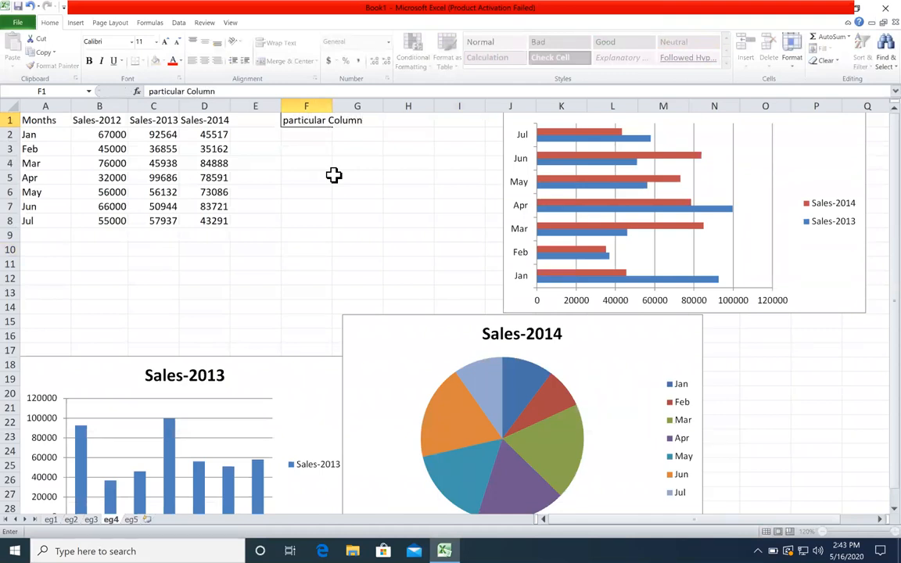
{"action": "key", "text": "Return"}
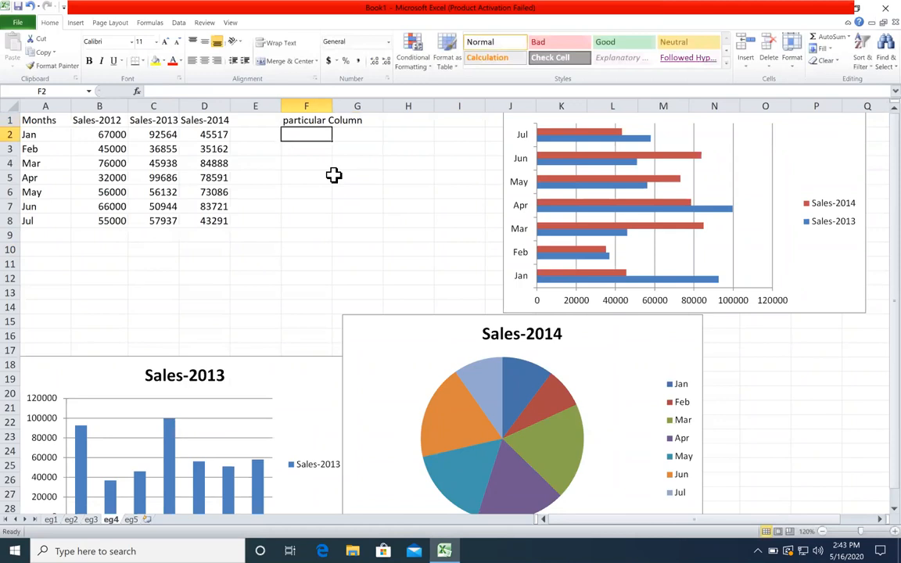
- Copy the sales table A1:D8 from sheet eg4 and paste it at A1 on sheet eg5
{"action": "left_click", "coordinate": [195, 222]}
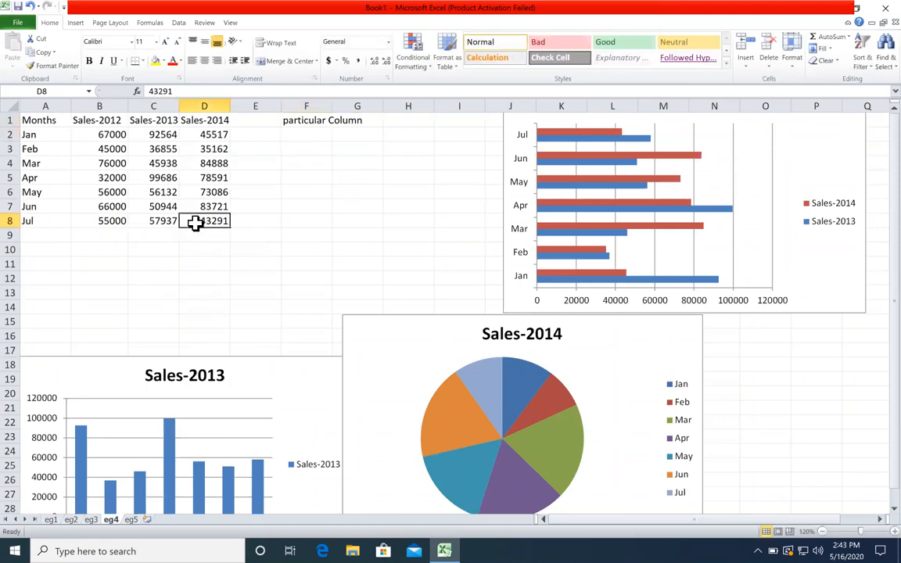
{"action": "key", "text": "alt"}
{"action": "key", "text": "a"}
{"action": "left_click_drag", "start_coordinate": [200, 224], "coordinate": [12, 119]}
{"action": "key", "text": "ctrl+c"}
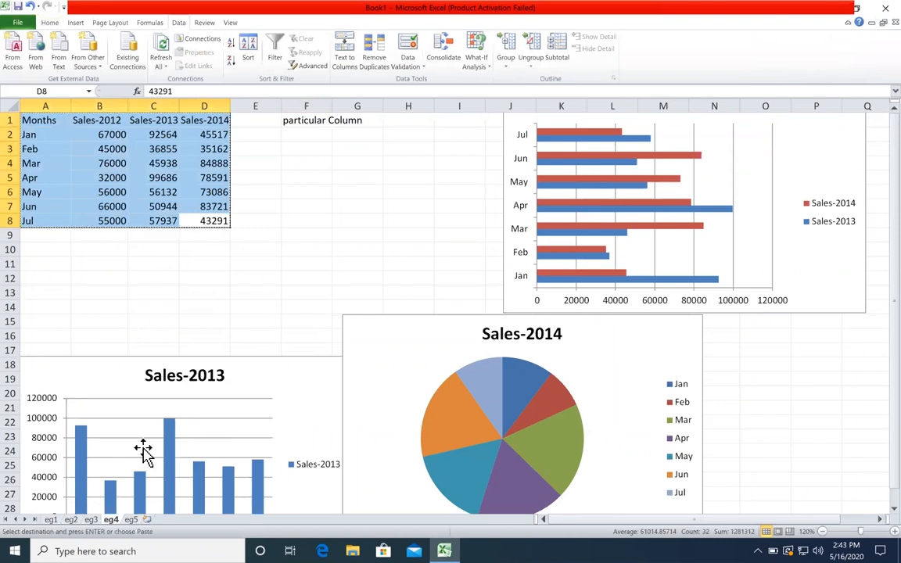
{"action": "left_click", "coordinate": [130, 519]}
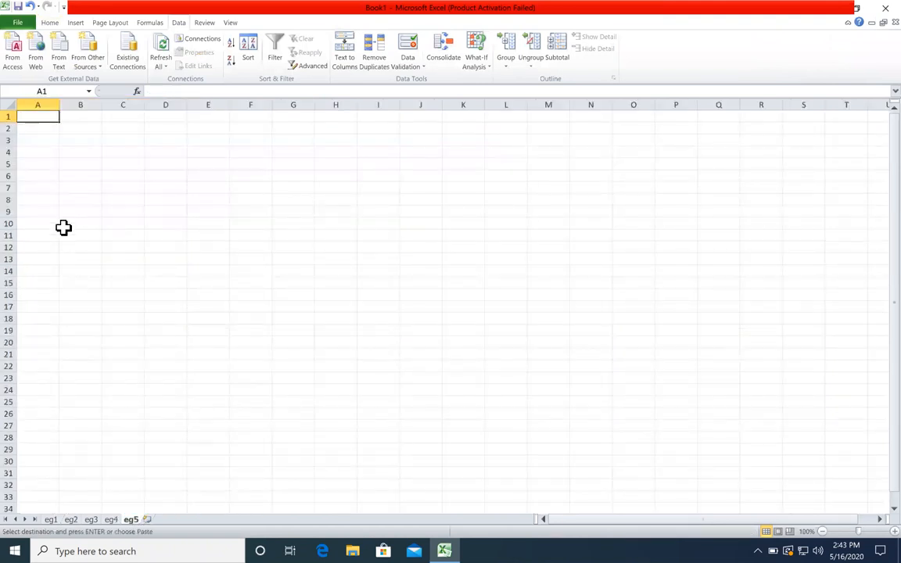
{"action": "key", "text": "ctrl+v"}
{"action": "left_click", "coordinate": [232, 190]}
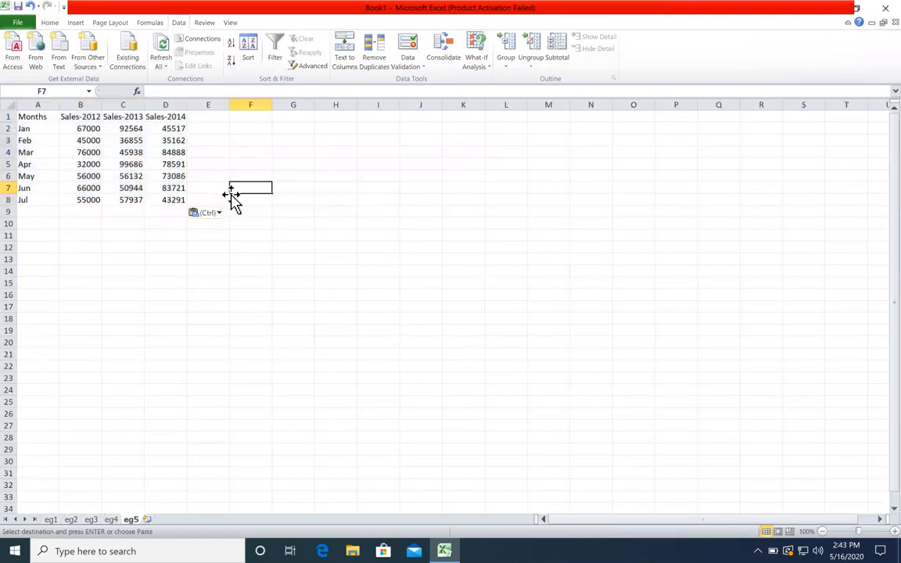
- Fit columns B to D on sheet eg5 to the width of their contents
{"action": "left_click_drag", "start_coordinate": [168, 99], "coordinate": [117, 105]}
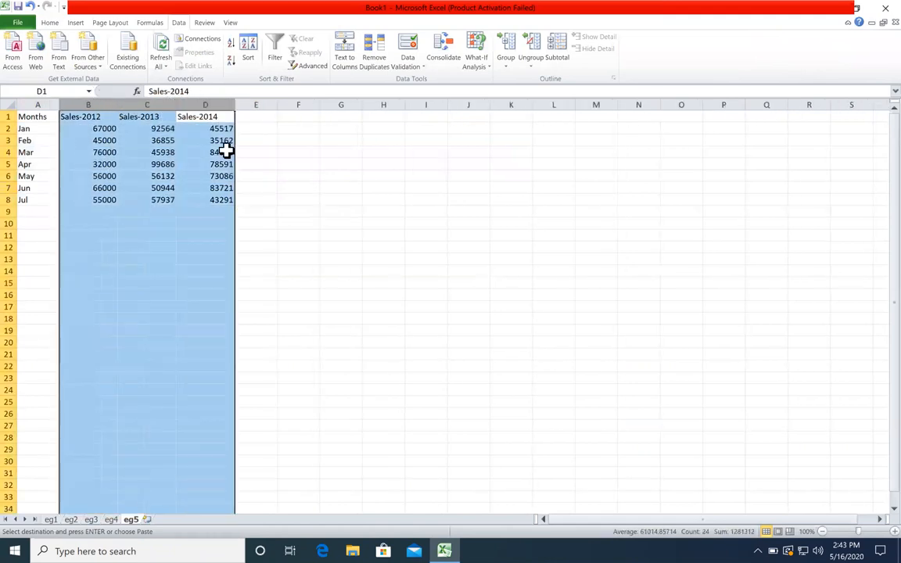
{"action": "left_click", "coordinate": [307, 164]}
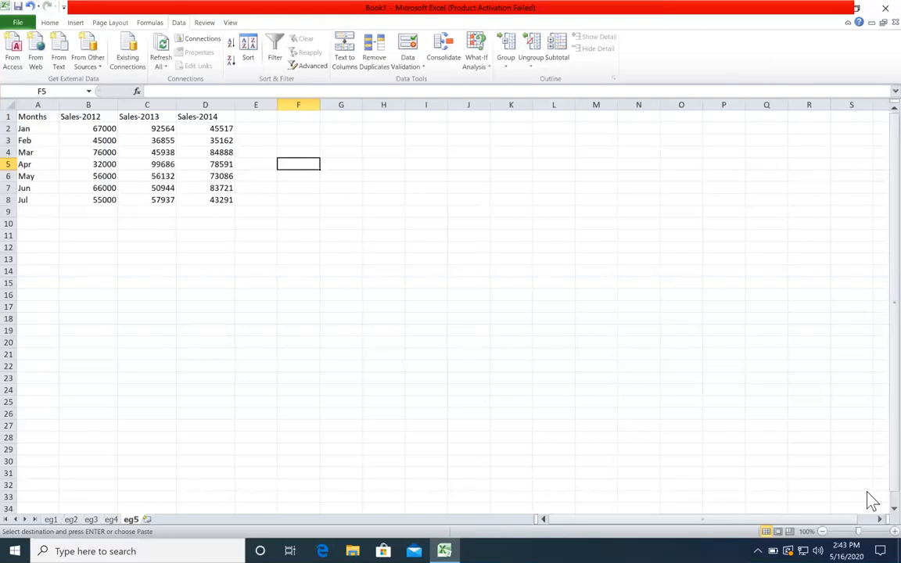
{"action": "scroll", "coordinate": [794, 475], "scroll_direction": "up", "scroll_amount": 1, "text": "ctrl"}
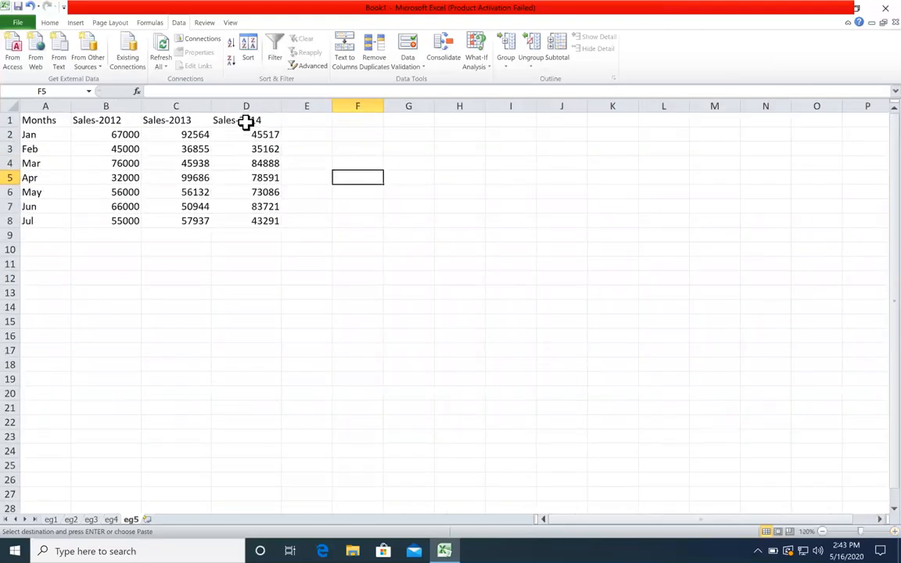
{"action": "left_click_drag", "start_coordinate": [234, 101], "coordinate": [120, 100]}
{"action": "double_click", "coordinate": [140, 104]}
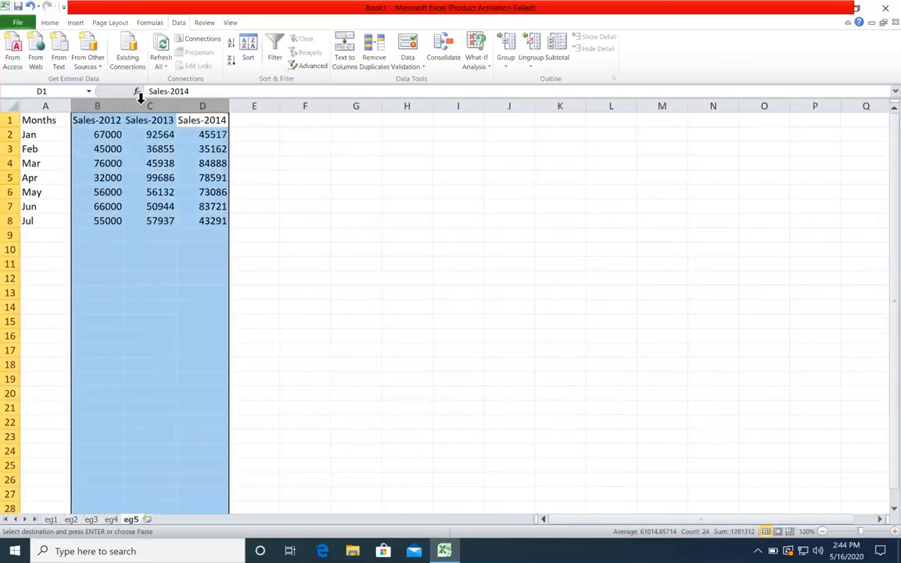
{"action": "left_click", "coordinate": [249, 149]}
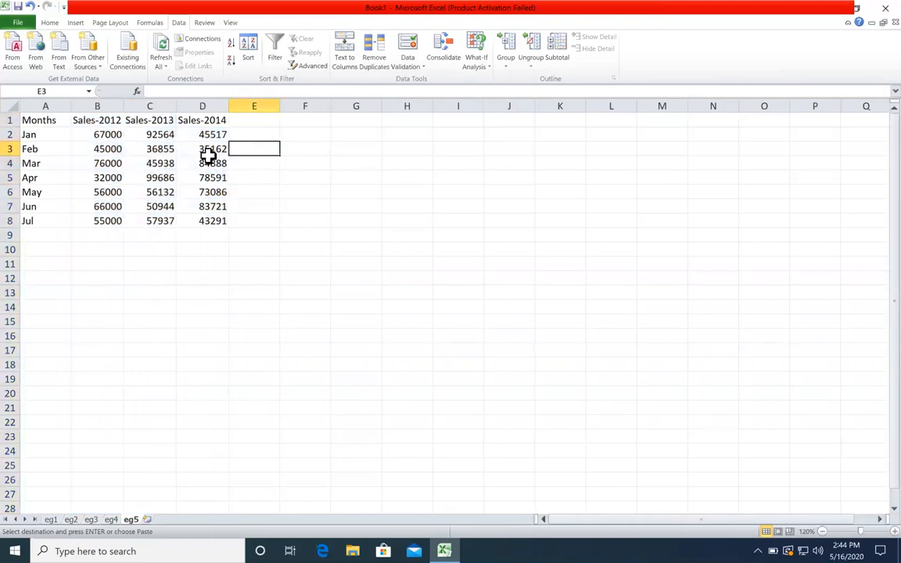
{"action": "left_click", "coordinate": [147, 120]}
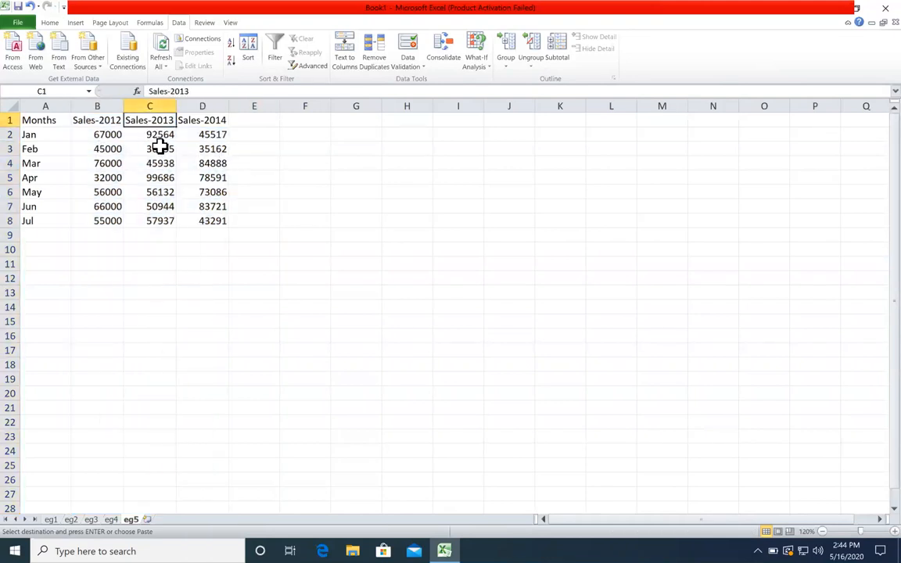
{"action": "left_click", "coordinate": [159, 147]}
{"action": "left_click", "coordinate": [160, 176]}
{"action": "left_click", "coordinate": [151, 223]}
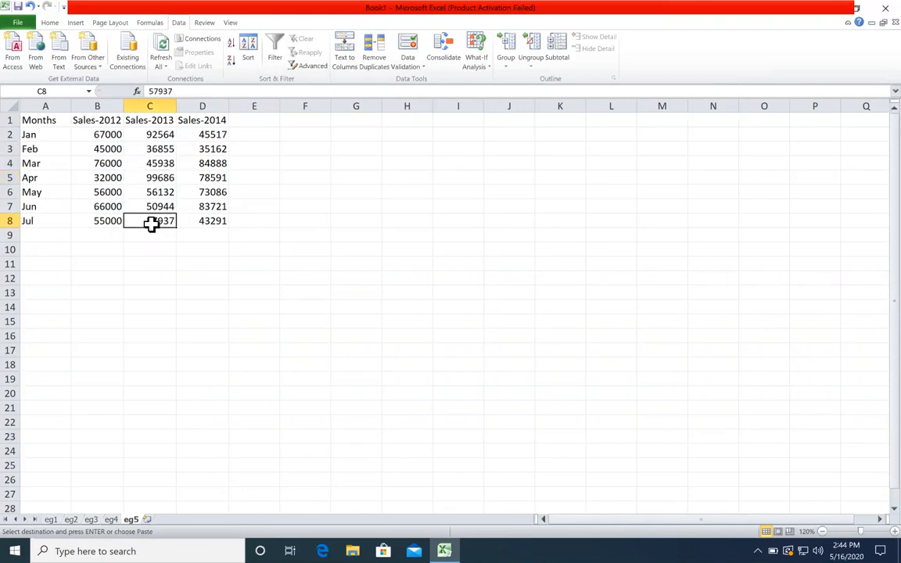
- Review the Sales-2014 and Sales-2013 entries for individual months in the table on sheet eg5
{"action": "left_click", "coordinate": [197, 122]}
{"action": "left_click", "coordinate": [194, 136]}
{"action": "left_click", "coordinate": [194, 179]}
{"action": "left_click", "coordinate": [195, 219]}
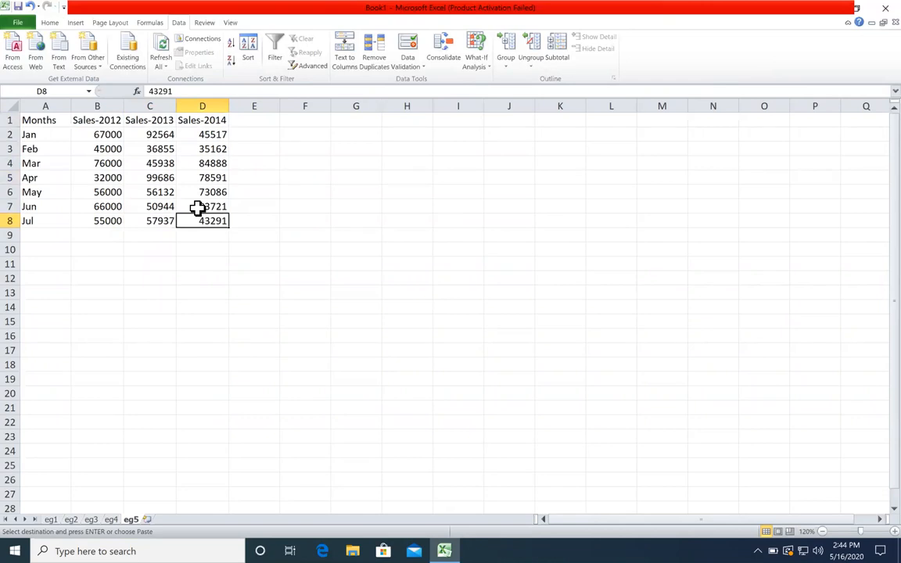
{"action": "left_click", "coordinate": [59, 123]}
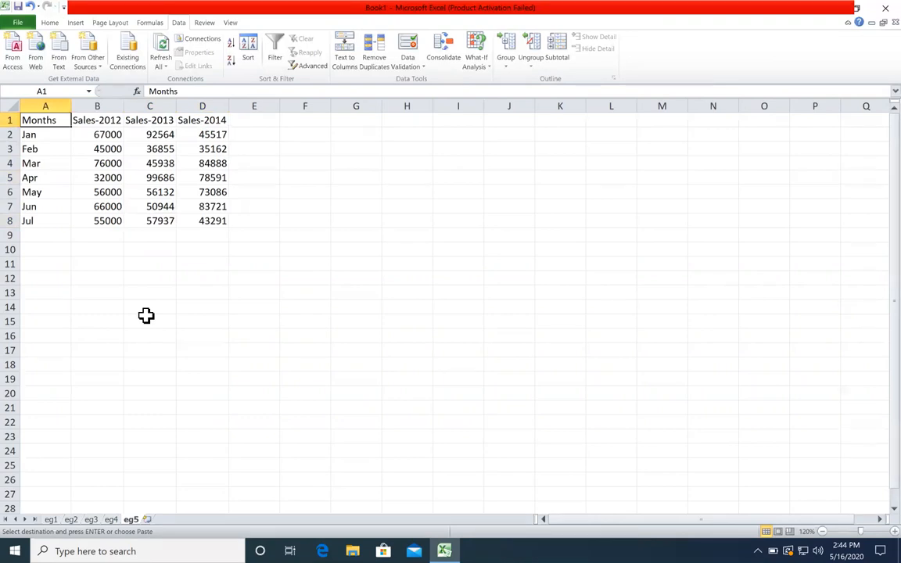
{"action": "left_click", "coordinate": [145, 123]}
{"action": "left_click", "coordinate": [43, 149]}
{"action": "left_click", "coordinate": [160, 150]}
{"action": "left_click", "coordinate": [56, 191]}
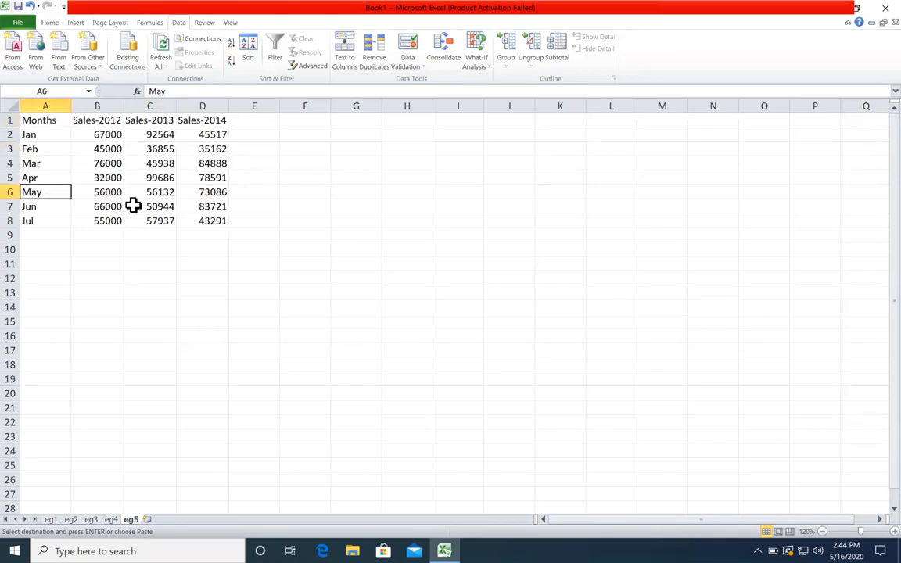
{"action": "left_click", "coordinate": [131, 207]}
{"action": "key", "text": "super"}
{"action": "key", "text": "Escape"}
{"action": "key", "text": "ctrl+c"}
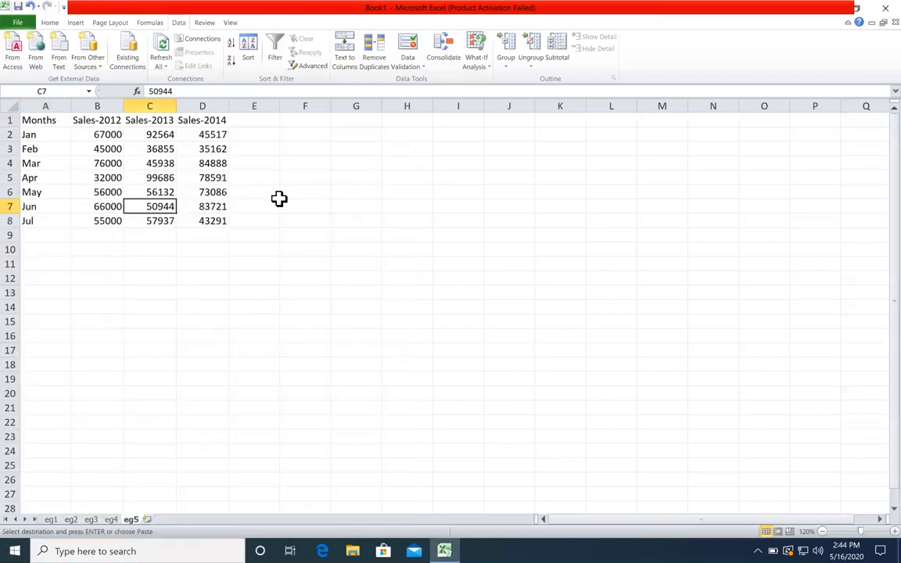
{"action": "left_click", "coordinate": [60, 122]}
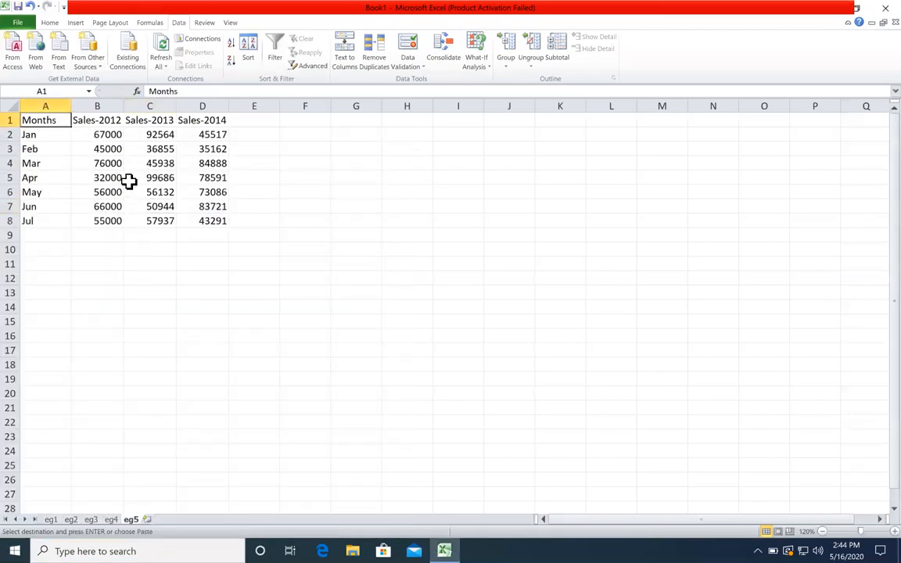
{"action": "left_click", "coordinate": [388, 309]}
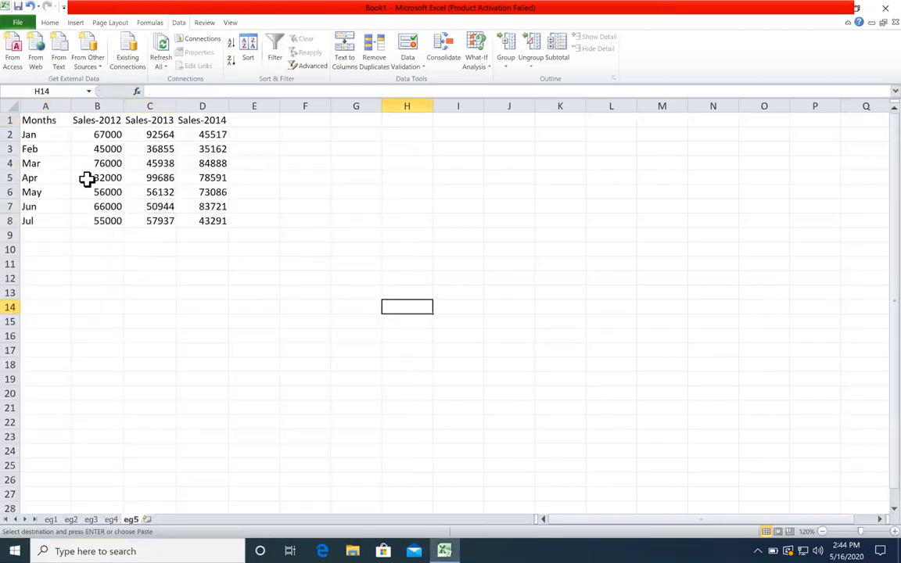
- Insert a clustered column chart of only the Feb, May and Jun values of Sales-2013, including the Months and Sales-2013 headers
{"action": "left_click", "coordinate": [57, 123]}
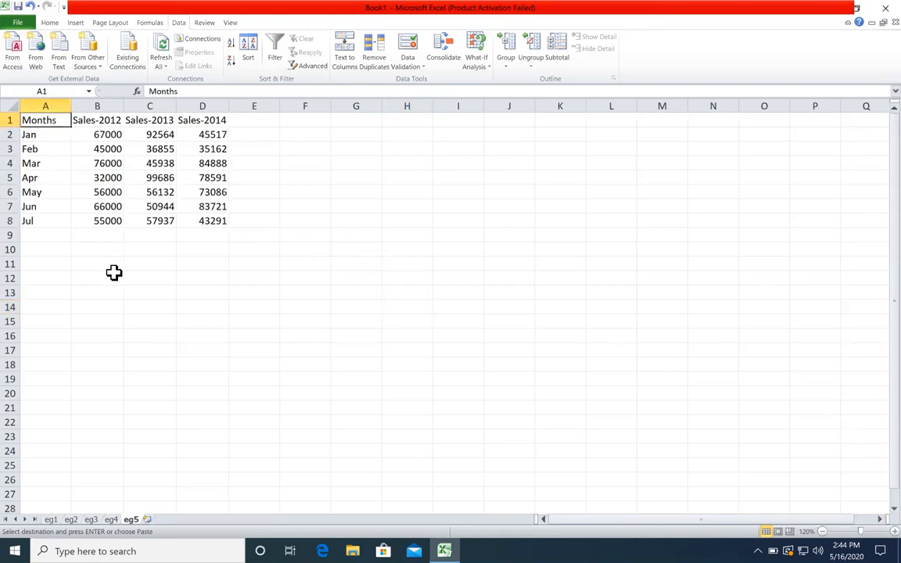
{"action": "left_click", "coordinate": [149, 120], "text": "ctrl"}
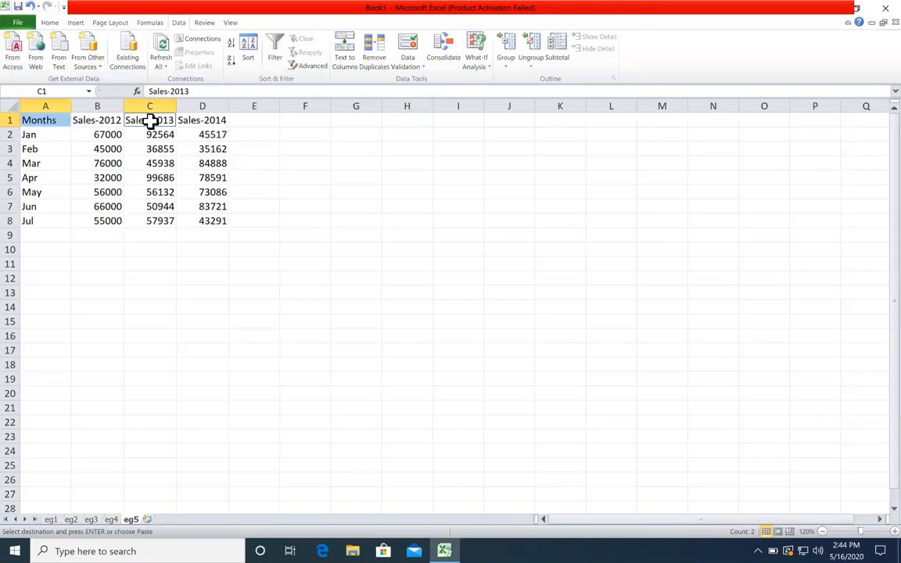
{"action": "left_click", "coordinate": [59, 151], "text": "ctrl"}
{"action": "left_click", "coordinate": [156, 148], "text": "ctrl"}
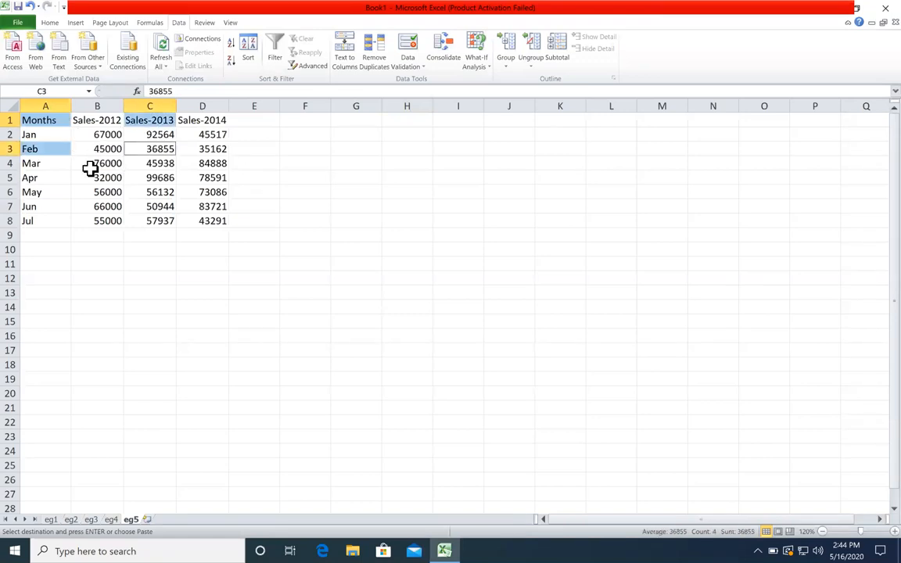
{"action": "left_click", "coordinate": [50, 187], "text": "ctrl"}
{"action": "left_click", "coordinate": [148, 192], "text": "ctrl"}
{"action": "left_click", "coordinate": [60, 207], "text": "ctrl"}
{"action": "left_click", "coordinate": [147, 200], "text": "ctrl"}
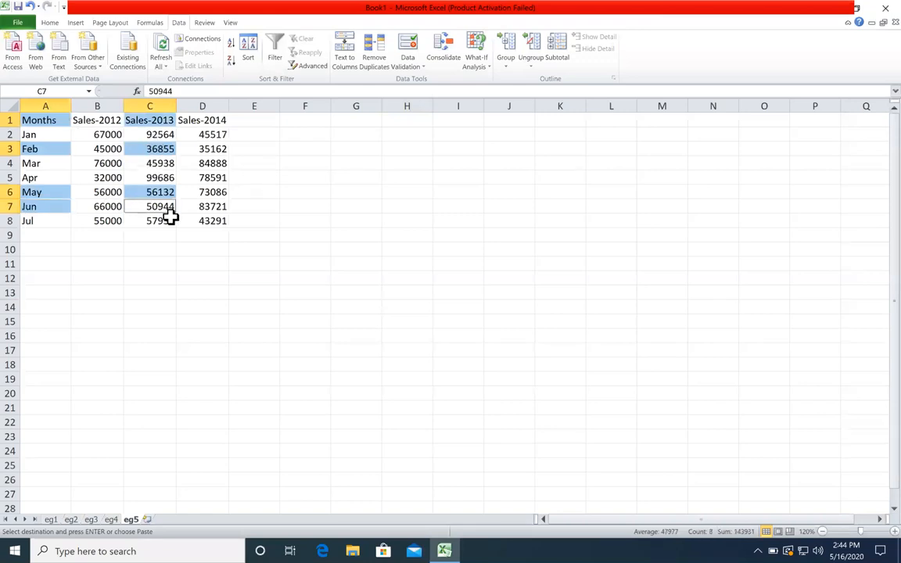
{"action": "left_click", "coordinate": [75, 23]}
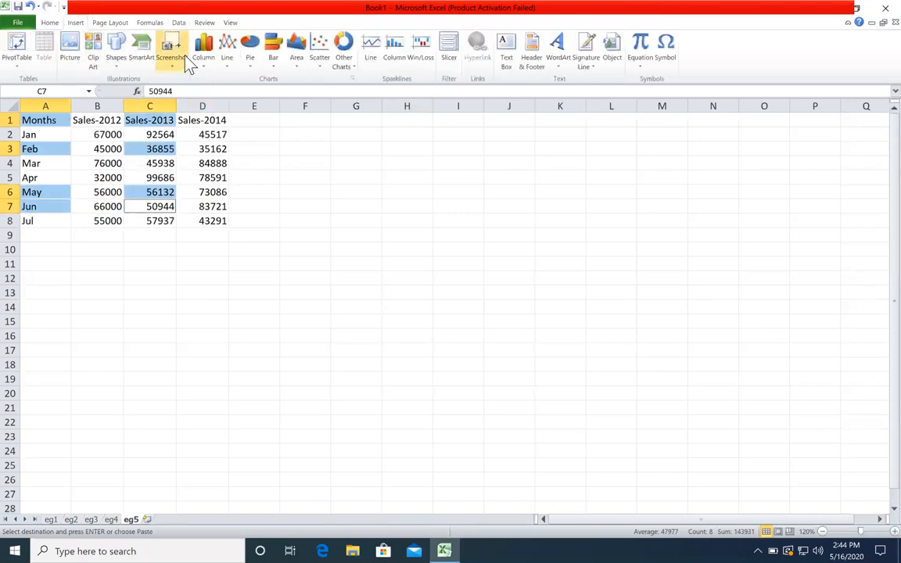
{"action": "left_click", "coordinate": [204, 49]}
{"action": "left_click", "coordinate": [210, 89]}
- Shrink the Sales-2013 column chart slightly and place it below the sales table, starting around row 14 of column A
{"action": "left_click_drag", "start_coordinate": [608, 243], "coordinate": [575, 238]}
{"action": "left_click_drag", "start_coordinate": [421, 289], "coordinate": [196, 353]}
{"action": "left_click", "coordinate": [436, 238]}
- Insert a pie chart of only the Feb, Apr and Jul values of Sales-2014 with their headers, and place it beside the column chart
{"action": "left_click", "coordinate": [205, 120]}
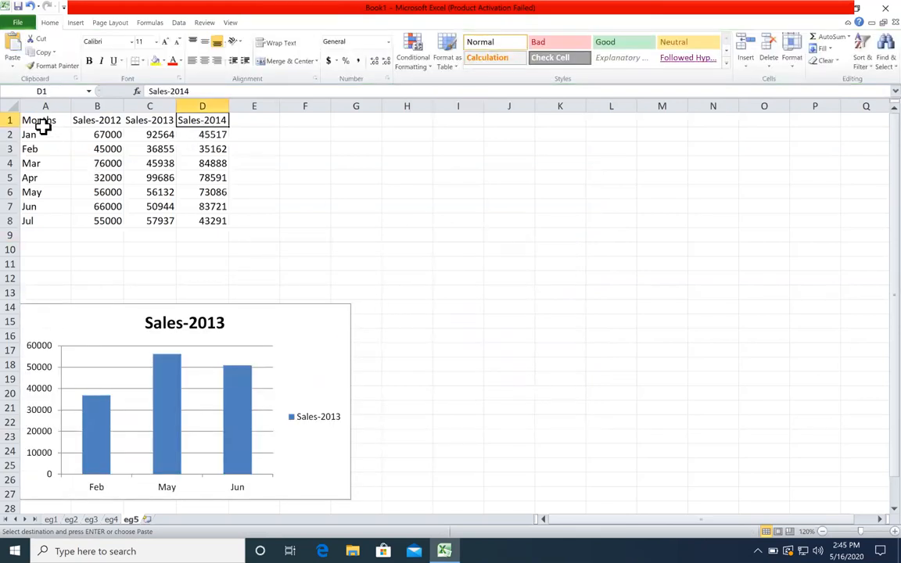
{"action": "left_click", "coordinate": [41, 124]}
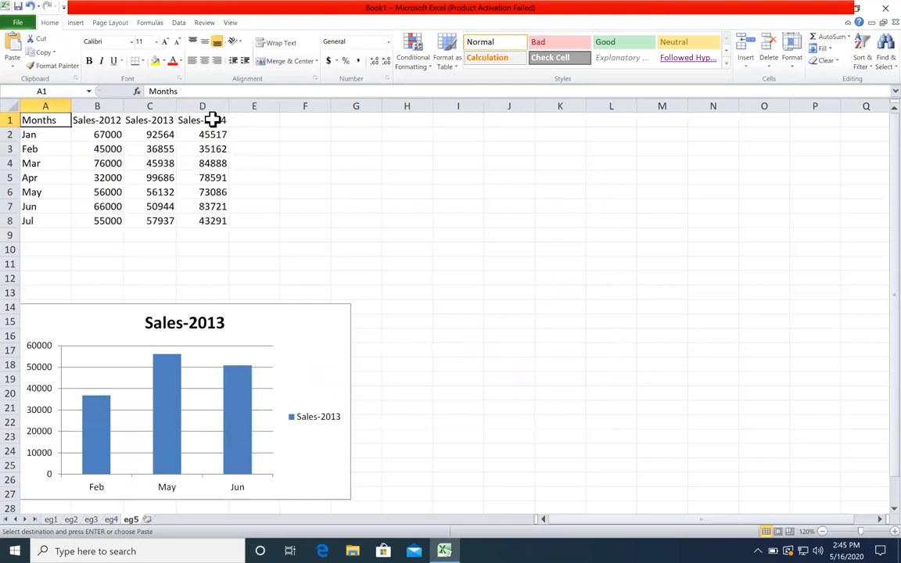
{"action": "left_click", "coordinate": [211, 120], "text": "ctrl"}
{"action": "left_click", "coordinate": [60, 149], "text": "ctrl"}
{"action": "left_click", "coordinate": [190, 148], "text": "ctrl"}
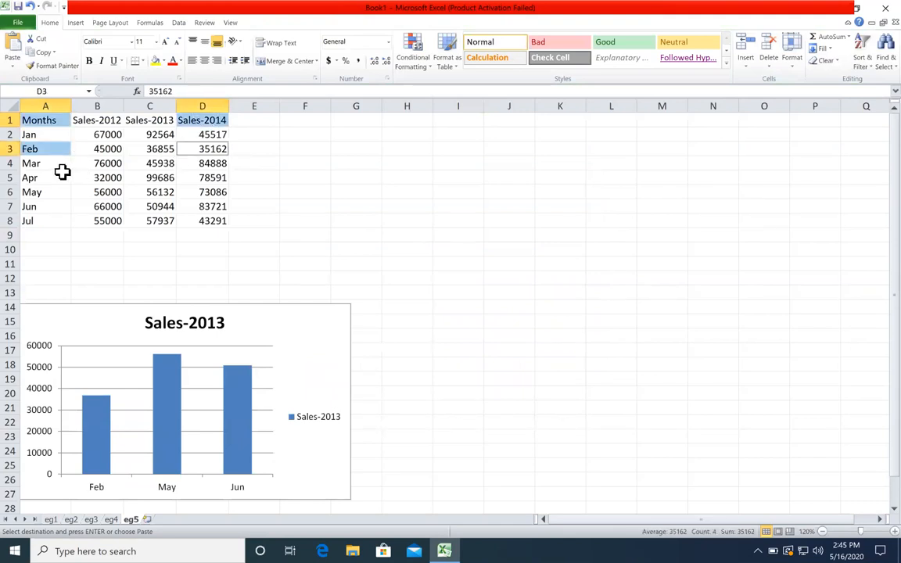
{"action": "left_click", "coordinate": [50, 177], "text": "ctrl"}
{"action": "left_click", "coordinate": [197, 178], "text": "ctrl"}
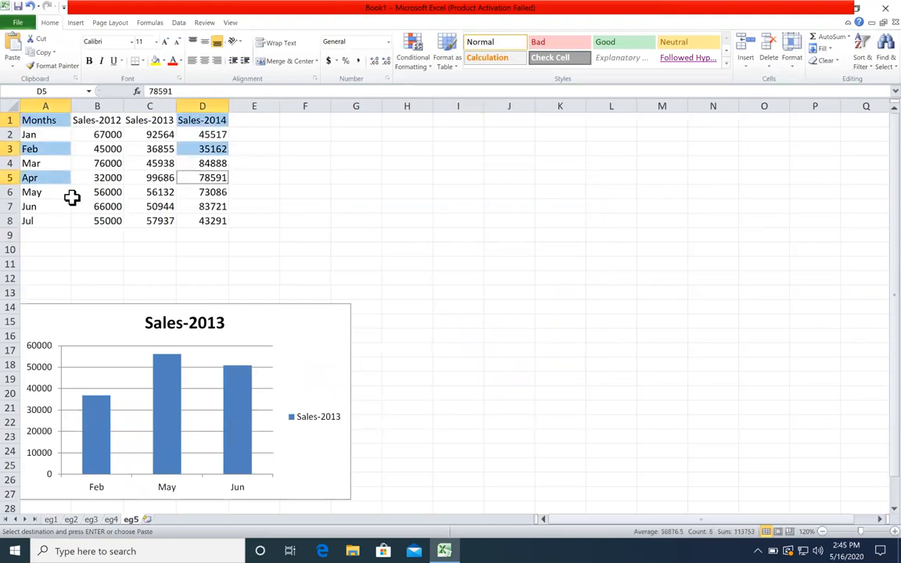
{"action": "left_click", "coordinate": [41, 221], "text": "ctrl"}
{"action": "left_click", "coordinate": [189, 222], "text": "ctrl"}
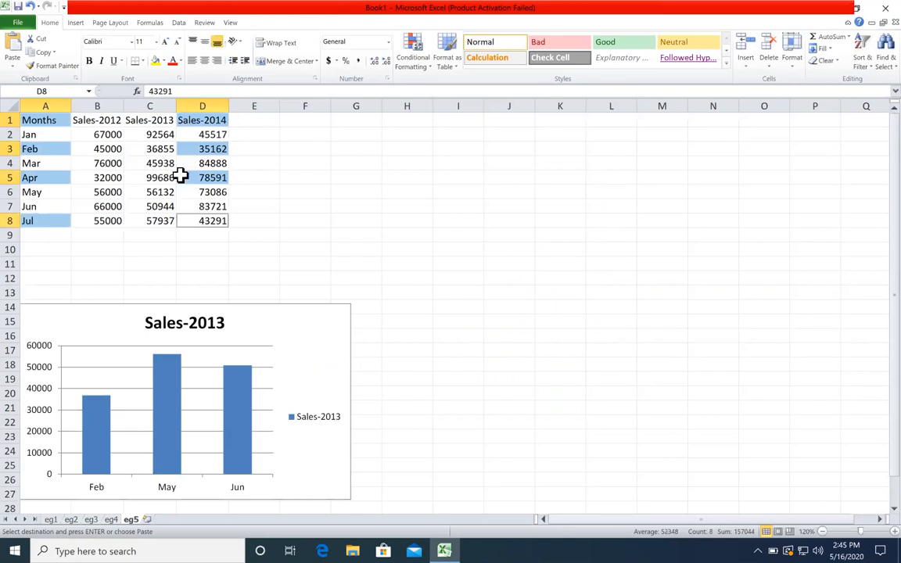
{"action": "left_click", "coordinate": [76, 23]}
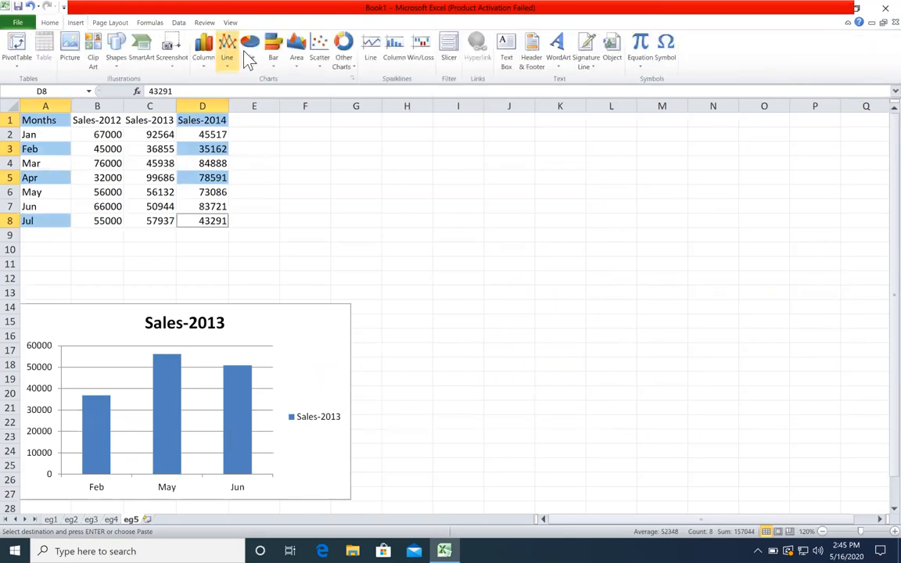
{"action": "left_click", "coordinate": [249, 48]}
{"action": "left_click", "coordinate": [261, 97]}
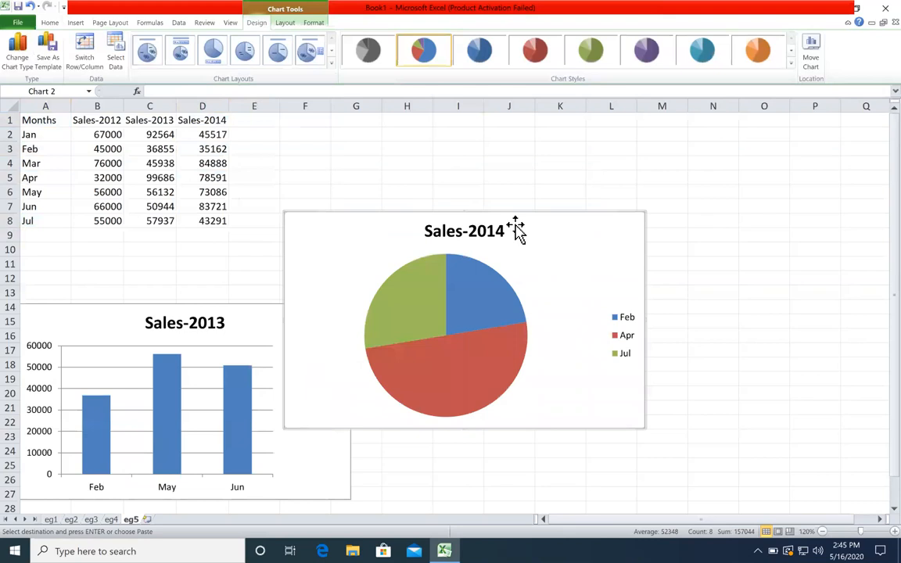
{"action": "left_click_drag", "start_coordinate": [522, 211], "coordinate": [572, 290]}
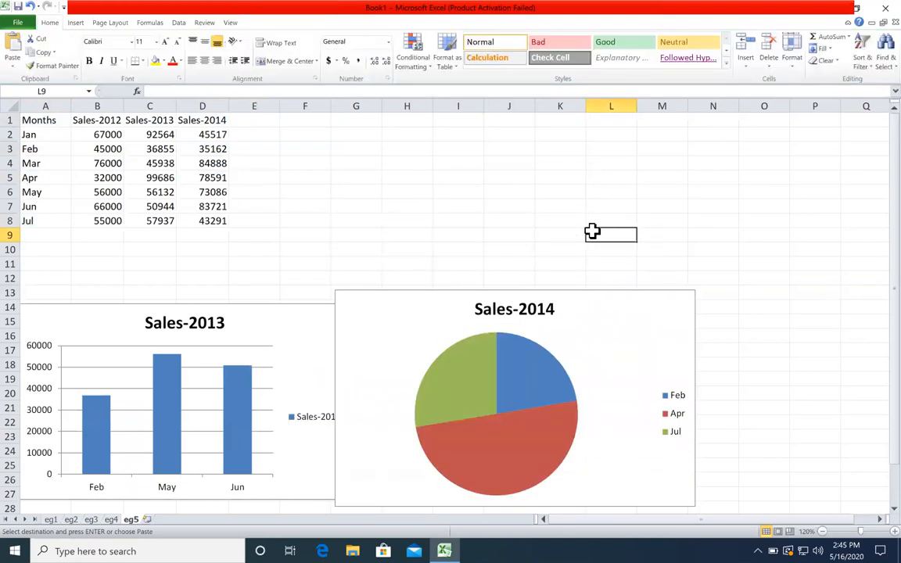
- Enter the label "Particular Item of a Particular Column" in cell H1 of sheet eg5
{"action": "left_click", "coordinate": [395, 120]}
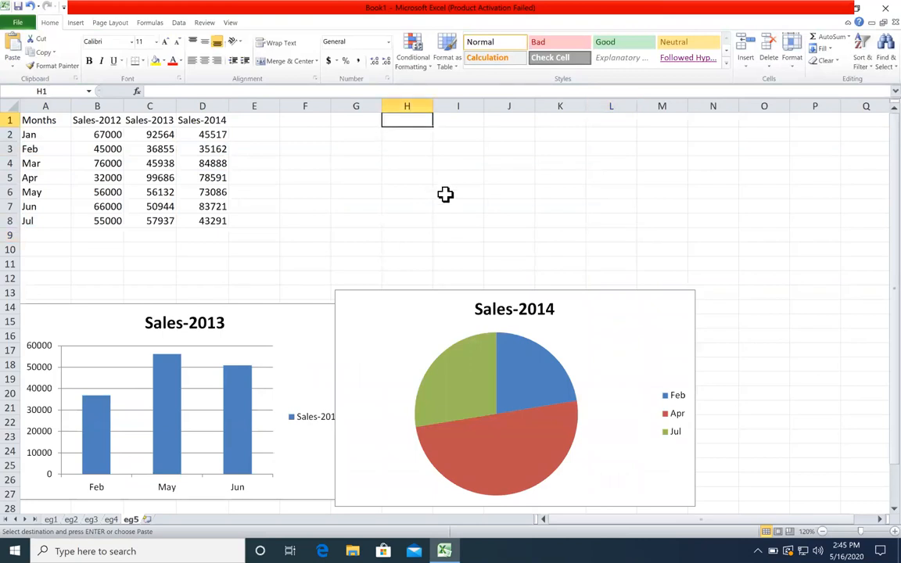
{"action": "type", "text": "Particu"}
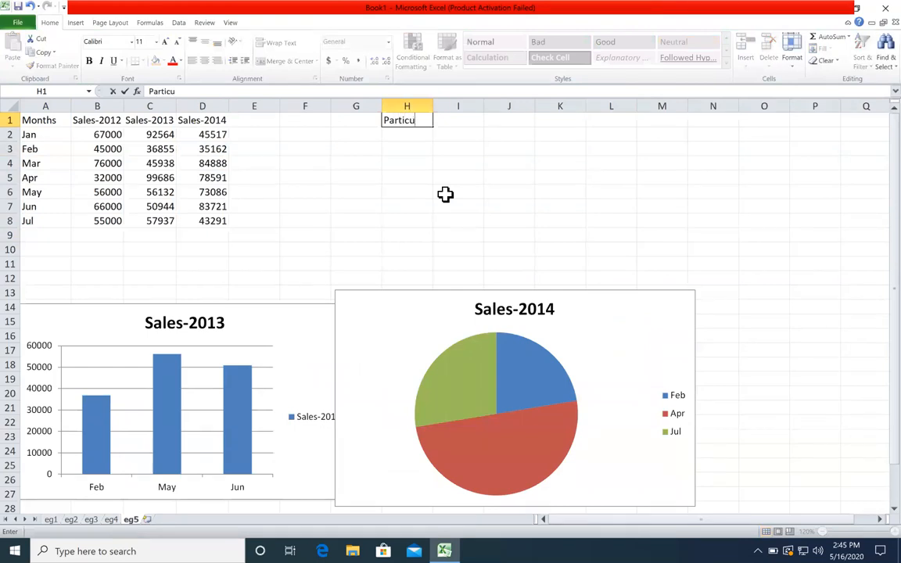
{"action": "type", "text": "lar Item of a"}
{"action": "type", "text": " Particul"}
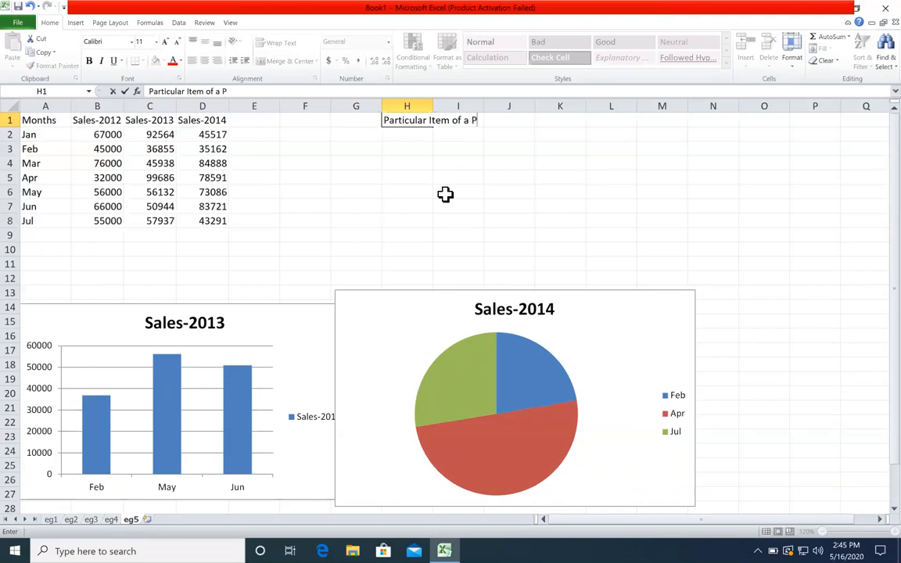
{"action": "type", "text": "ar Column"}
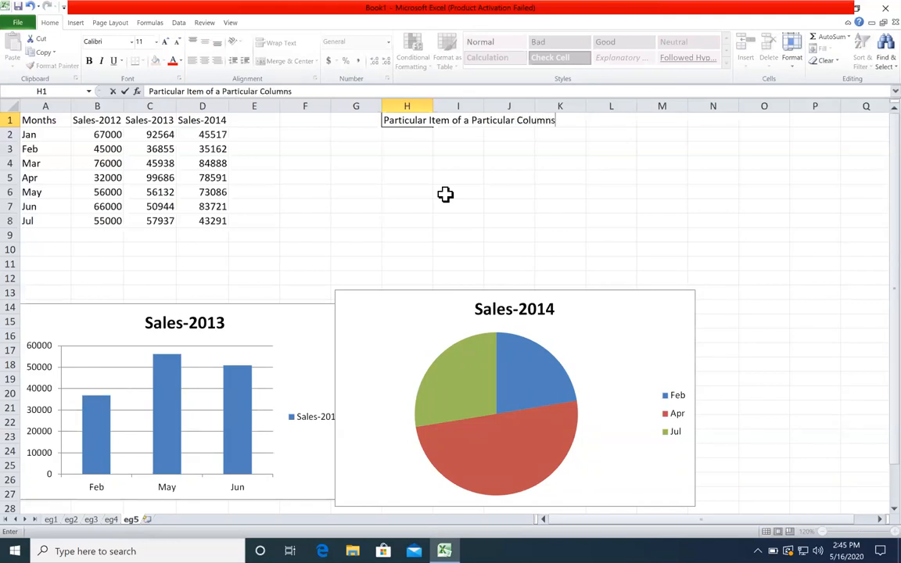
{"action": "key", "text": "Return"}
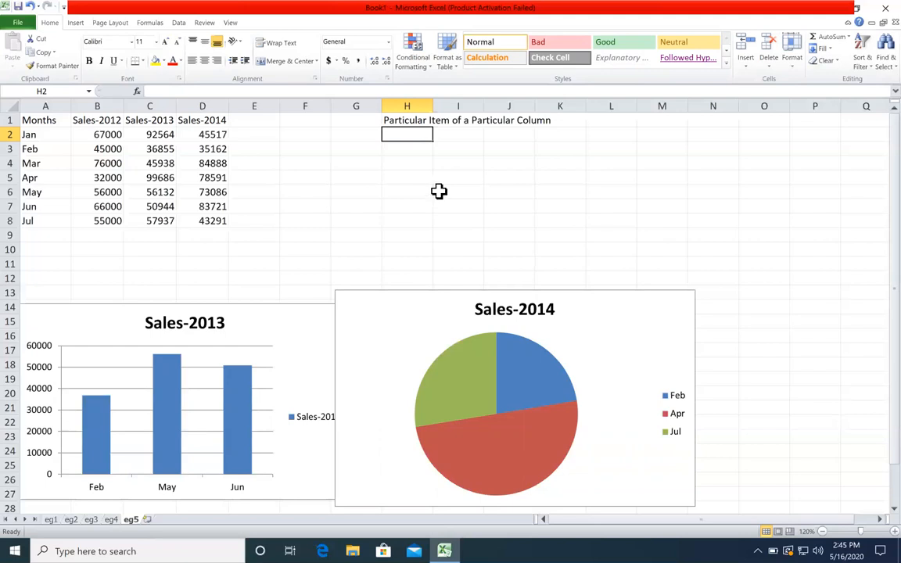
- Review the source data and charts on sheets eg1 through eg5 to compare the different chart selections
{"action": "left_click", "coordinate": [52, 520]}
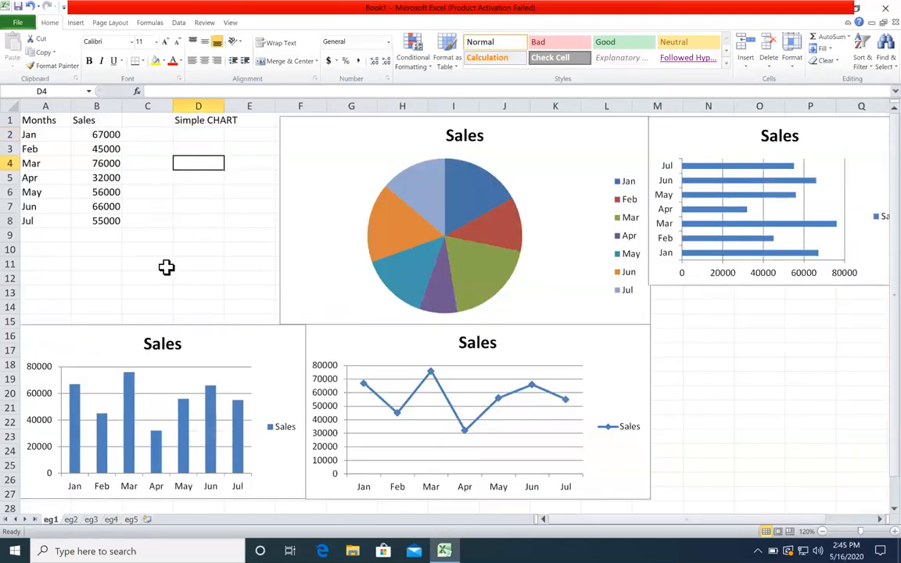
{"action": "left_click", "coordinate": [70, 519]}
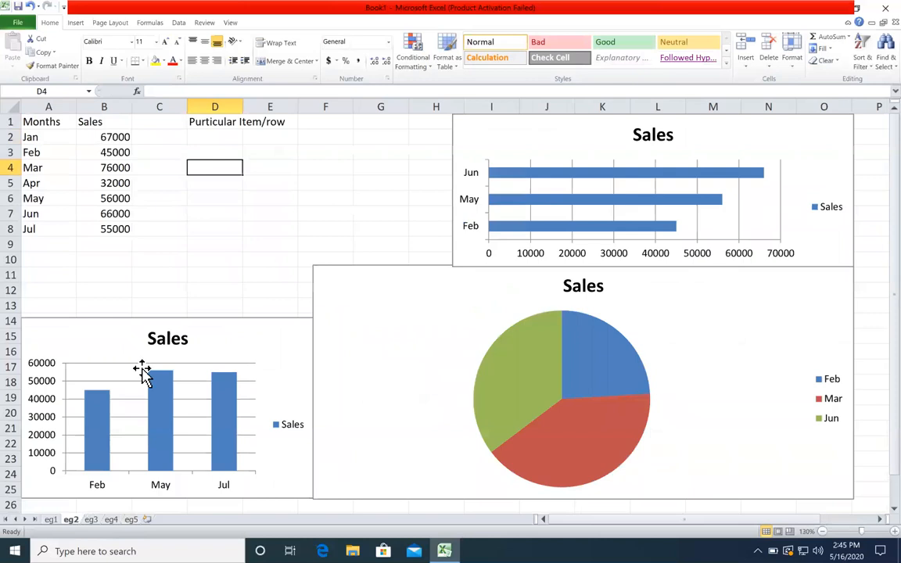
{"action": "left_click_drag", "start_coordinate": [72, 122], "coordinate": [115, 215]}
{"action": "left_click", "coordinate": [61, 151]}
{"action": "left_click", "coordinate": [70, 186]}
{"action": "left_click", "coordinate": [63, 219]}
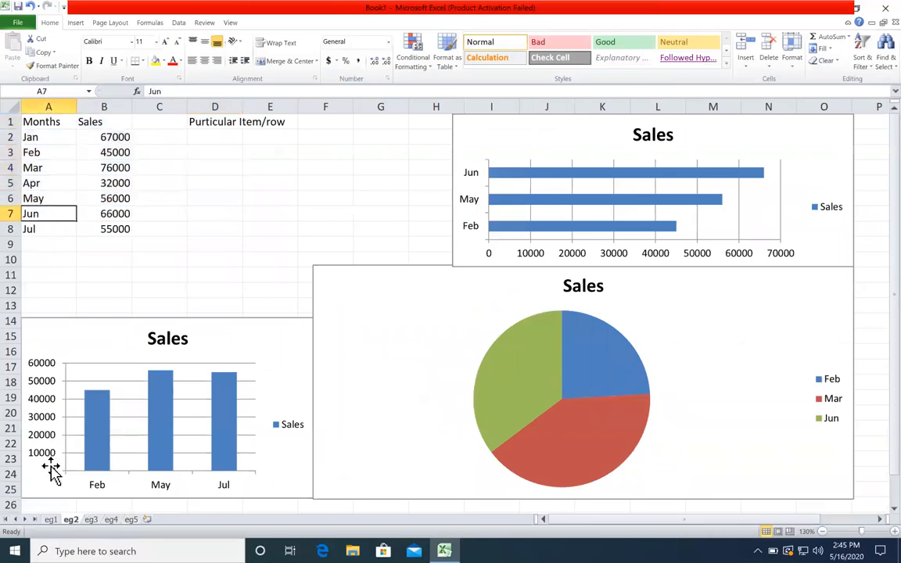
{"action": "left_click", "coordinate": [91, 519]}
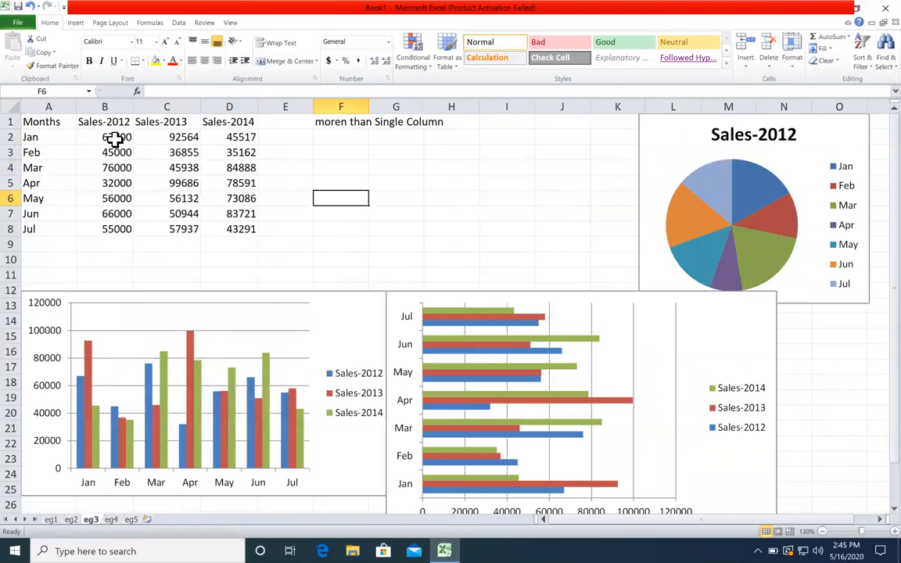
{"action": "left_click_drag", "start_coordinate": [101, 121], "coordinate": [172, 197]}
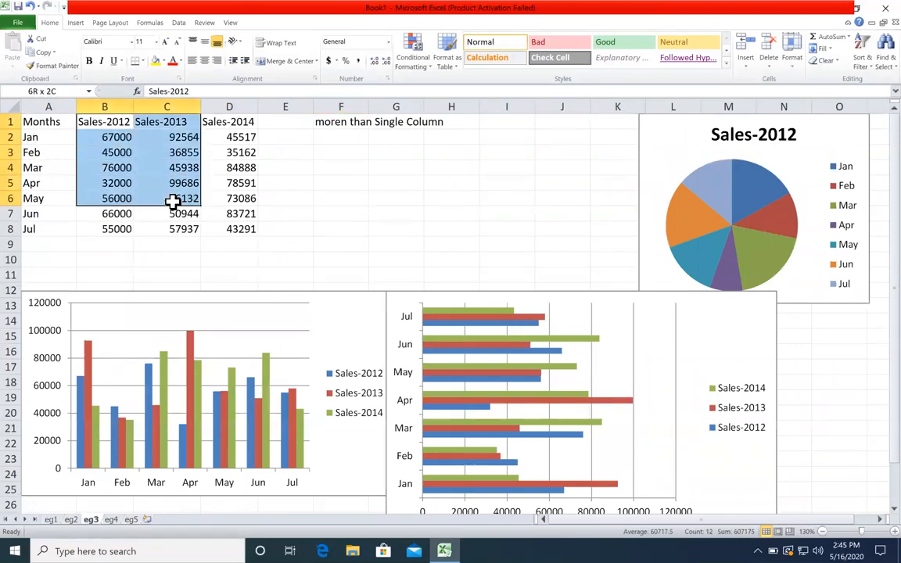
{"action": "left_click", "coordinate": [112, 519]}
{"action": "left_click_drag", "start_coordinate": [153, 121], "coordinate": [161, 220]}
{"action": "left_click_drag", "start_coordinate": [187, 122], "coordinate": [195, 205]}
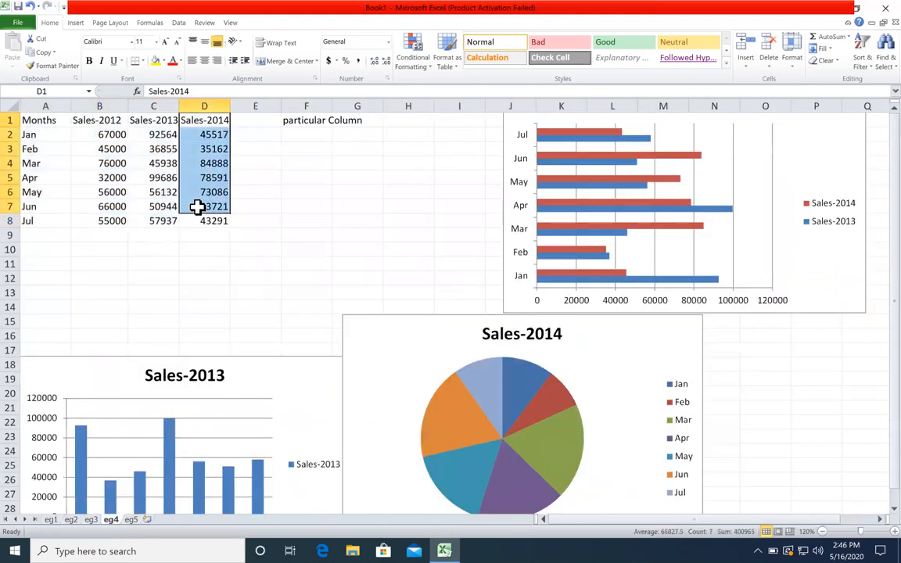
{"action": "left_click", "coordinate": [131, 520]}
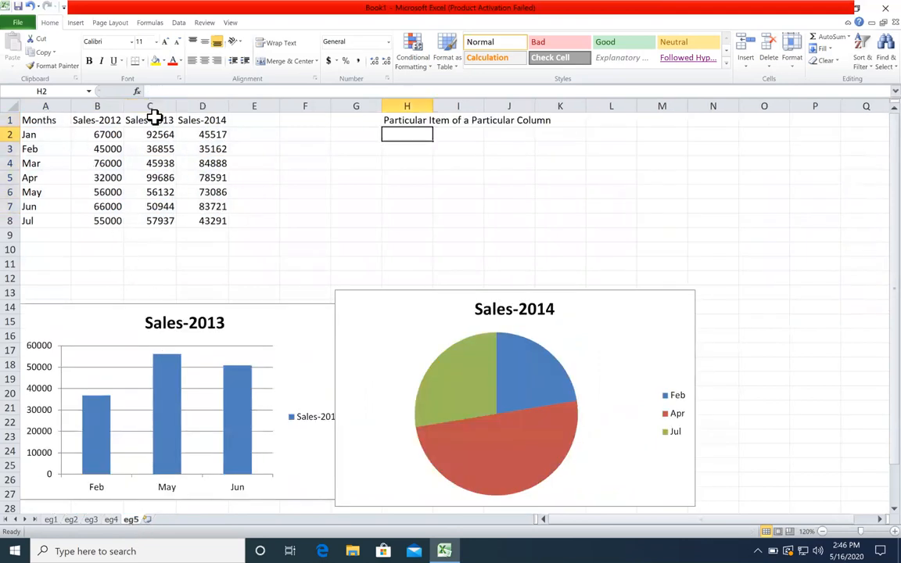
{"action": "left_click", "coordinate": [157, 149]}
{"action": "left_click", "coordinate": [159, 191]}
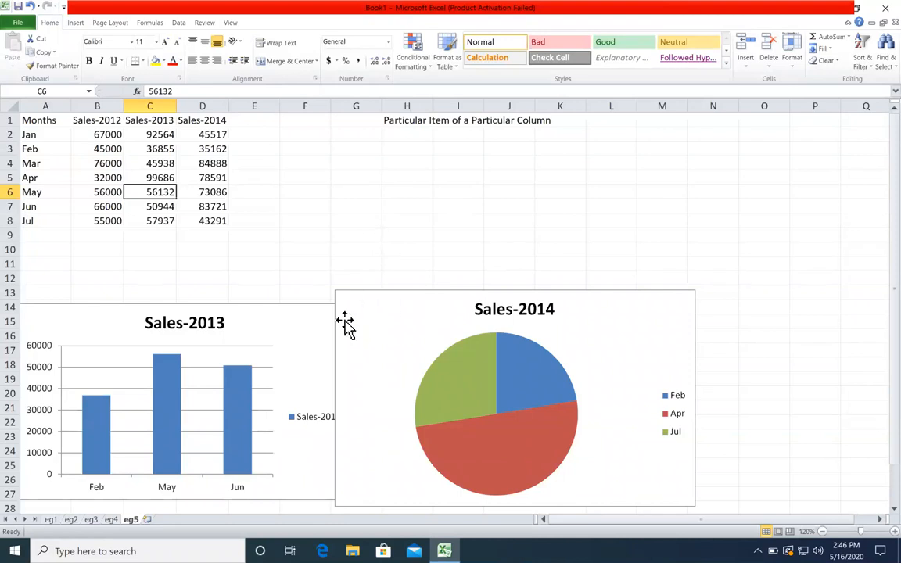
- Add a new worksheet after eg5 and name it eg6
{"action": "left_click", "coordinate": [147, 519]}
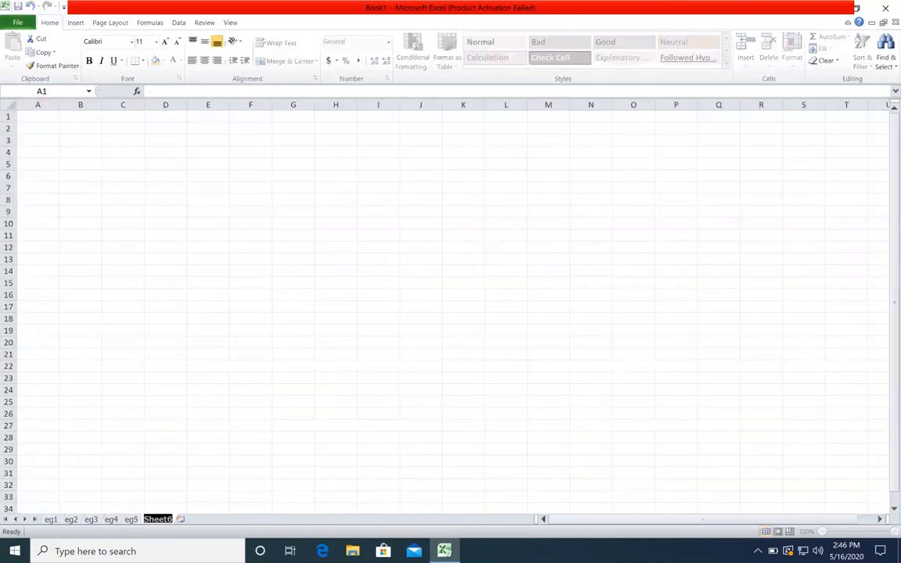
{"action": "type", "text": "eg7"}
{"action": "key", "text": "Return"}
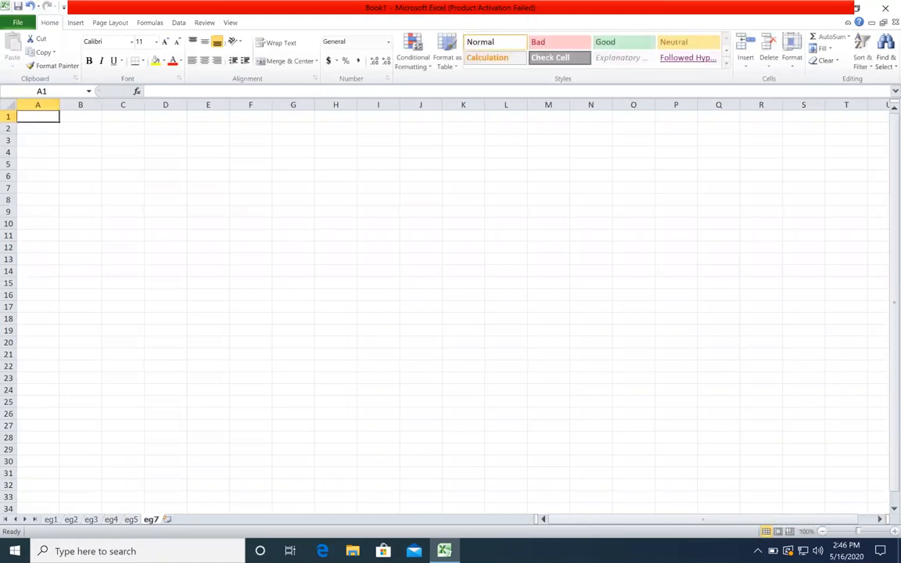
{"action": "double_click", "coordinate": [156, 521]}
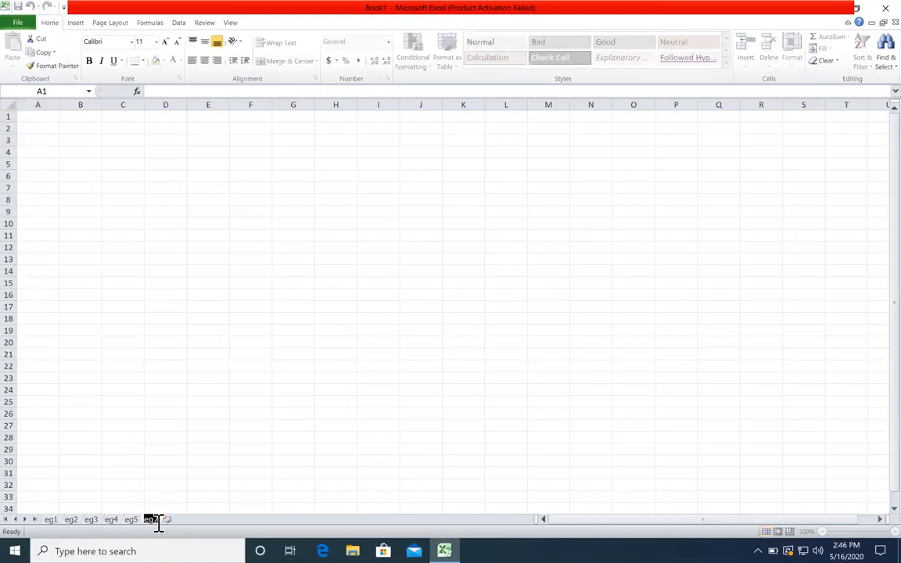
{"action": "key", "text": "Return"}
{"action": "type", "text": "6"}
{"action": "key", "text": "Return"}
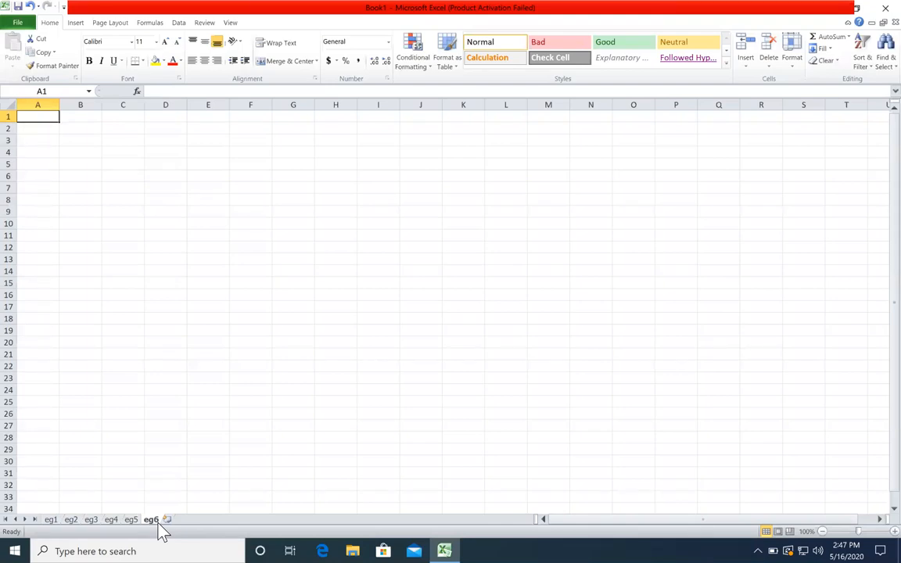
- Copy the monthly sales table in A1:D8 of sheet eg5 and paste it at cell A1 of sheet eg6
{"action": "left_click", "coordinate": [130, 520]}
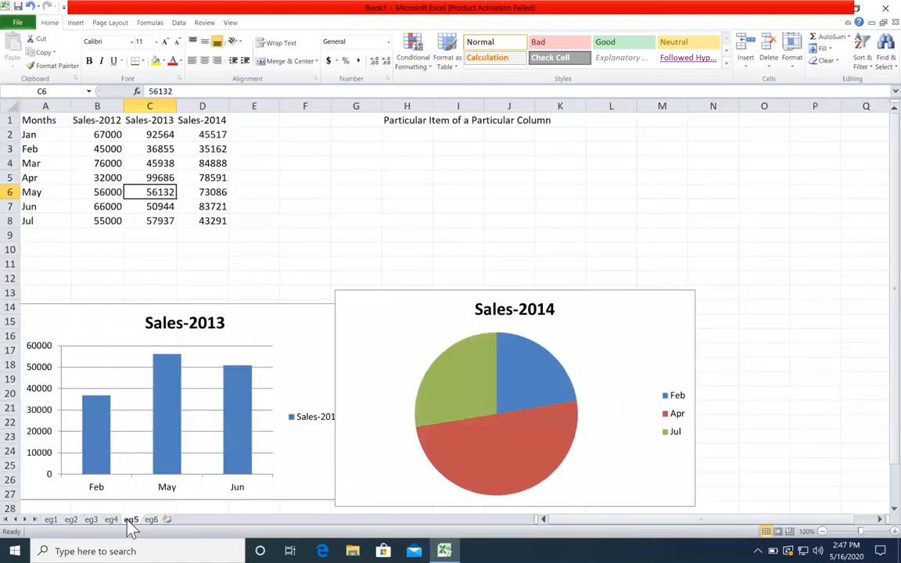
{"action": "left_click", "coordinate": [153, 519]}
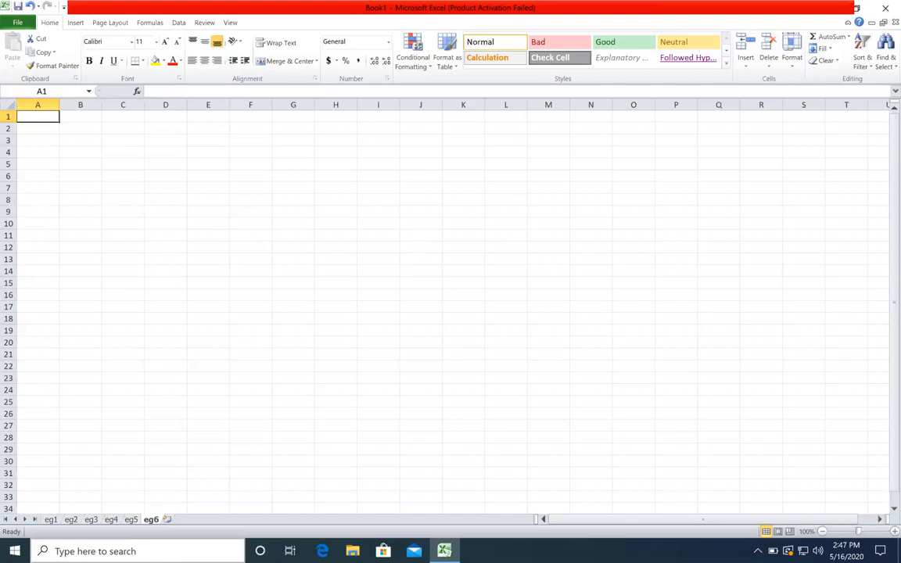
{"action": "left_click", "coordinate": [133, 521]}
{"action": "left_click_drag", "start_coordinate": [211, 225], "coordinate": [45, 104]}
{"action": "right_click", "coordinate": [107, 143]}
{"action": "left_click", "coordinate": [134, 164]}
{"action": "left_click", "coordinate": [151, 519]}
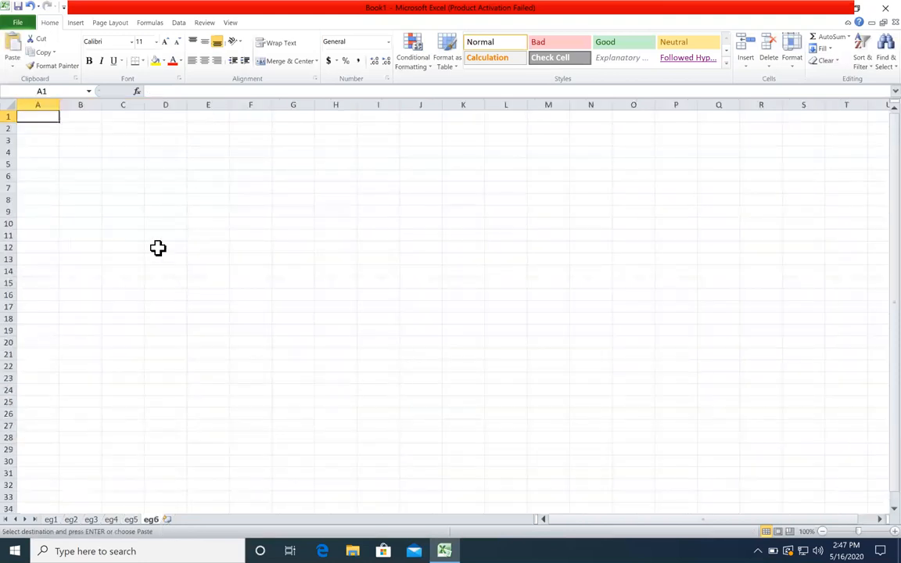
{"action": "key", "text": "ctrl+v"}
{"action": "left_click", "coordinate": [265, 221]}
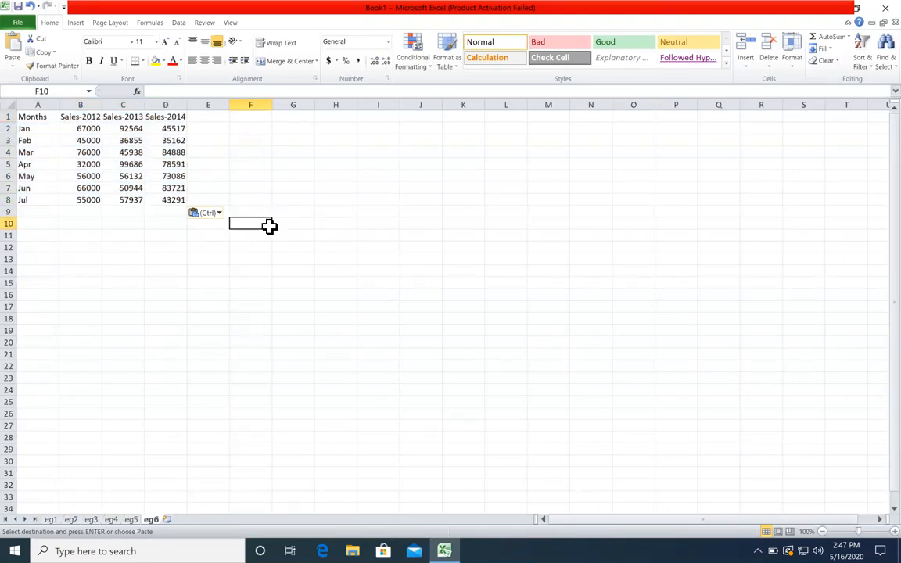
- Enlarge sheet eg6 to 130% zoom with the whole sales table in view
{"action": "left_click_drag", "start_coordinate": [165, 104], "coordinate": [119, 104]}
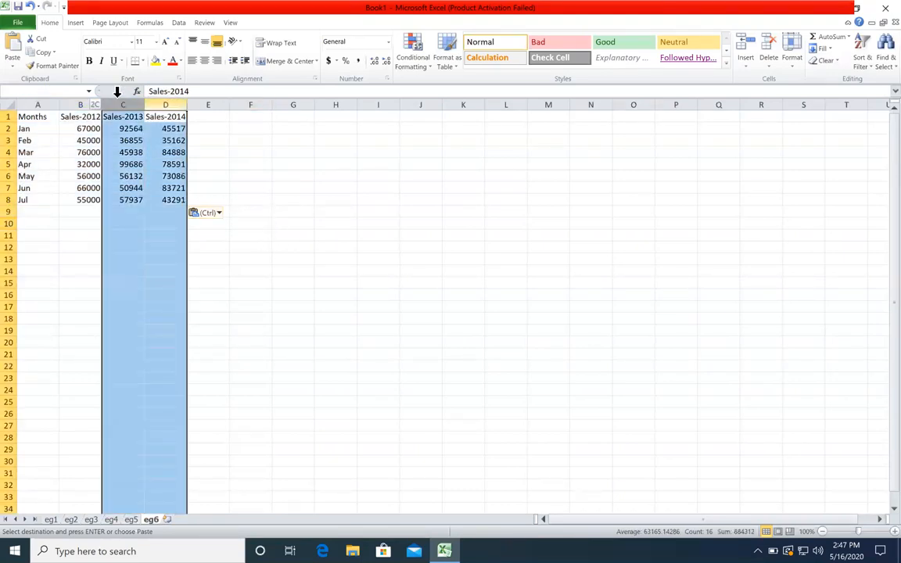
{"action": "left_click_drag", "start_coordinate": [844, 450], "coordinate": [851, 466]}
{"action": "scroll", "coordinate": [805, 475], "scroll_direction": "up", "scroll_amount": 3}
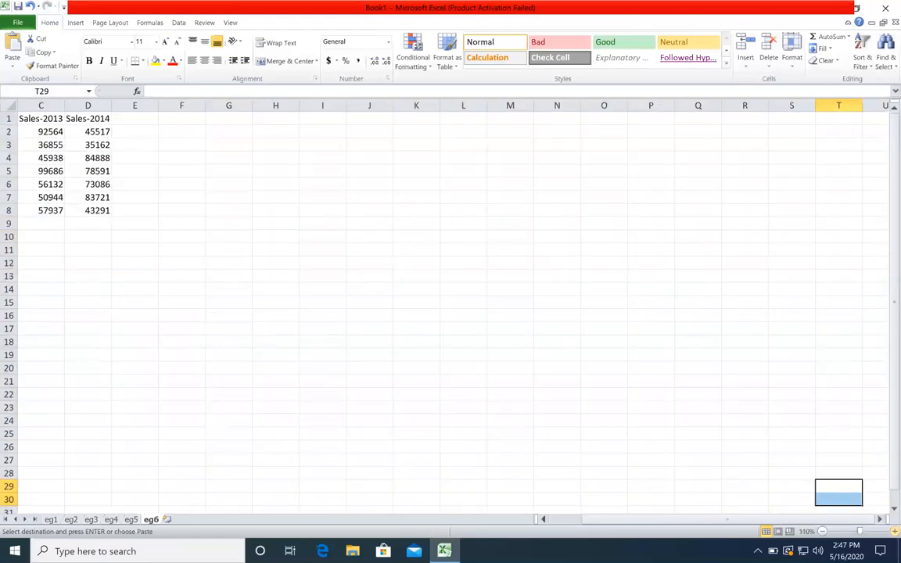
{"action": "left_click_drag", "start_coordinate": [747, 520], "coordinate": [528, 473]}
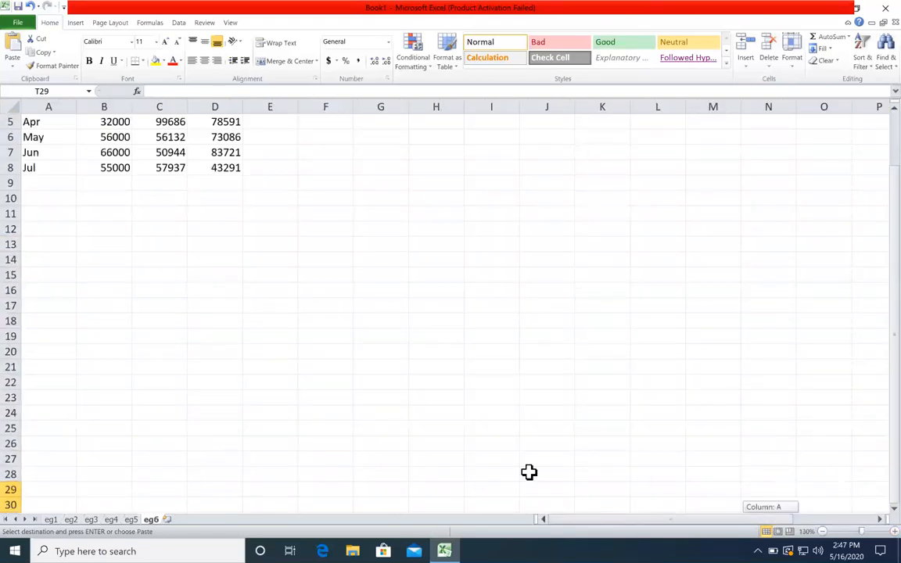
{"action": "scroll", "coordinate": [241, 211], "scroll_direction": "up", "scroll_amount": 2}
{"action": "left_click", "coordinate": [332, 289]}
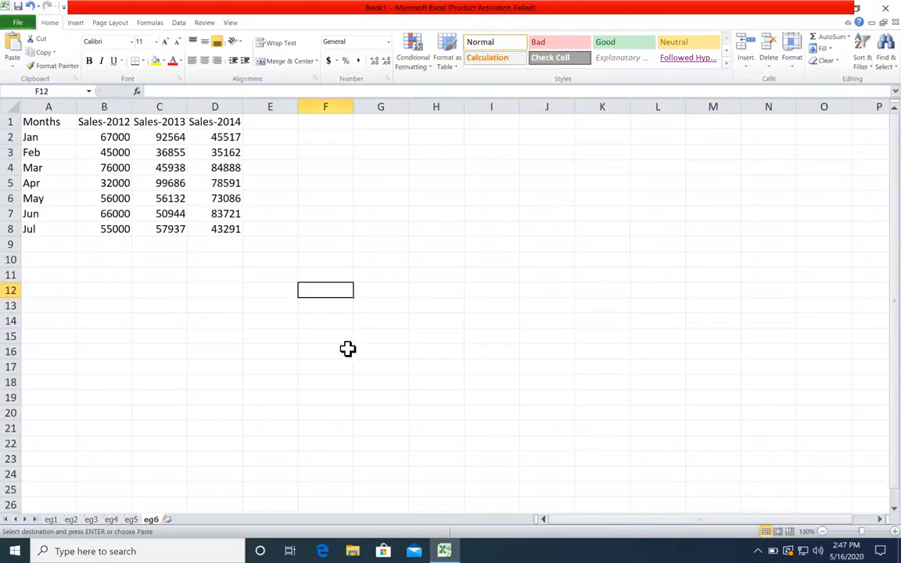
- Switch to Chrome and close the Zoom "Login with Google" page
{"action": "key", "text": "ctrl+Left"}
{"action": "mouse_move", "coordinate": [87, 549]}
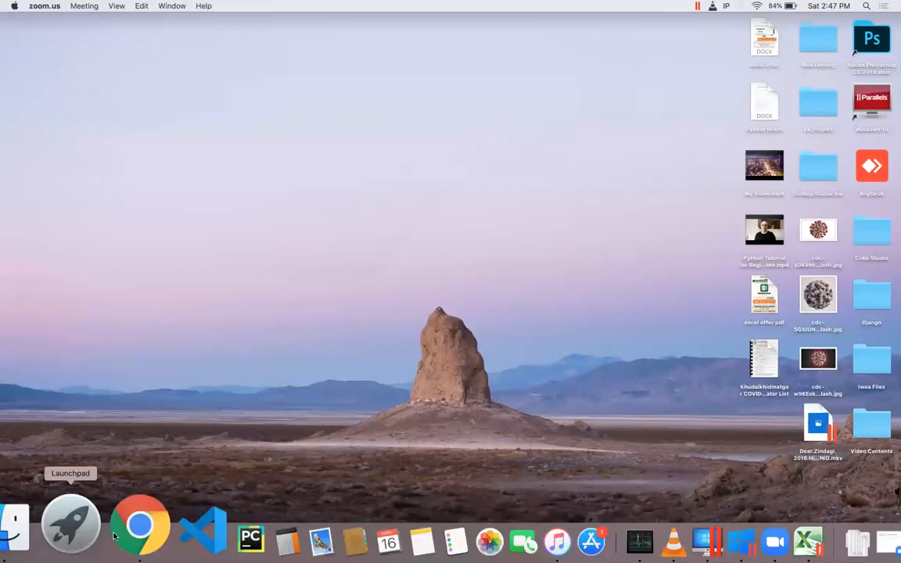
{"action": "left_click", "coordinate": [112, 535]}
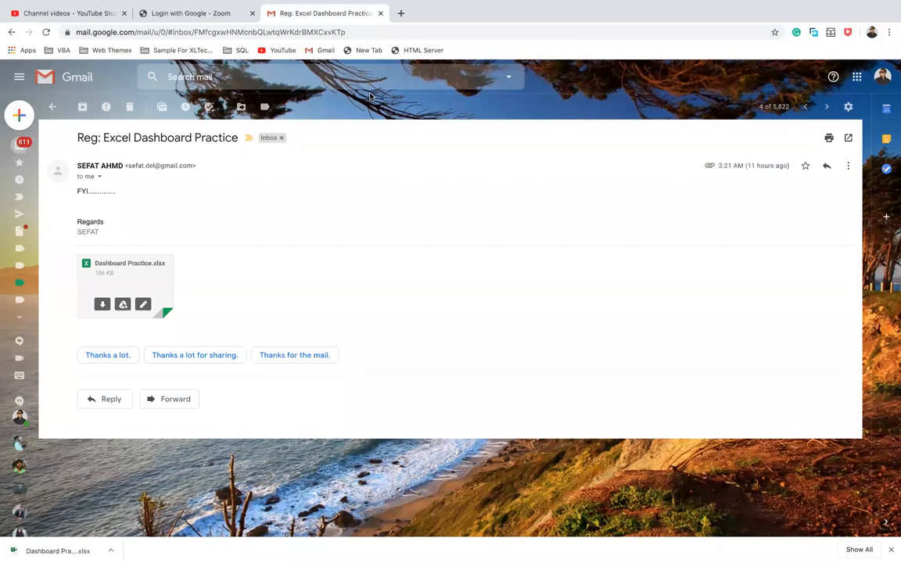
{"action": "left_click", "coordinate": [173, 16]}
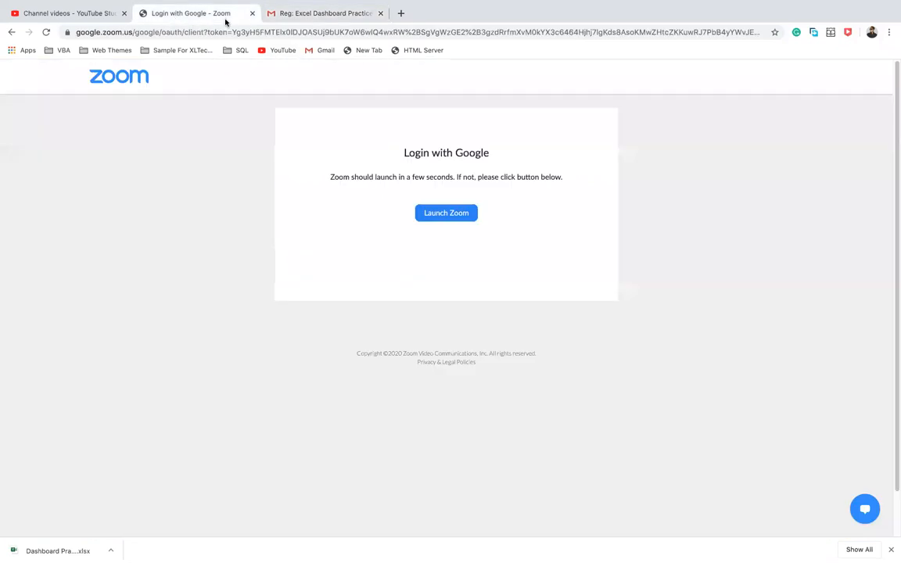
{"action": "left_click_drag", "start_coordinate": [225, 24], "coordinate": [197, 260]}
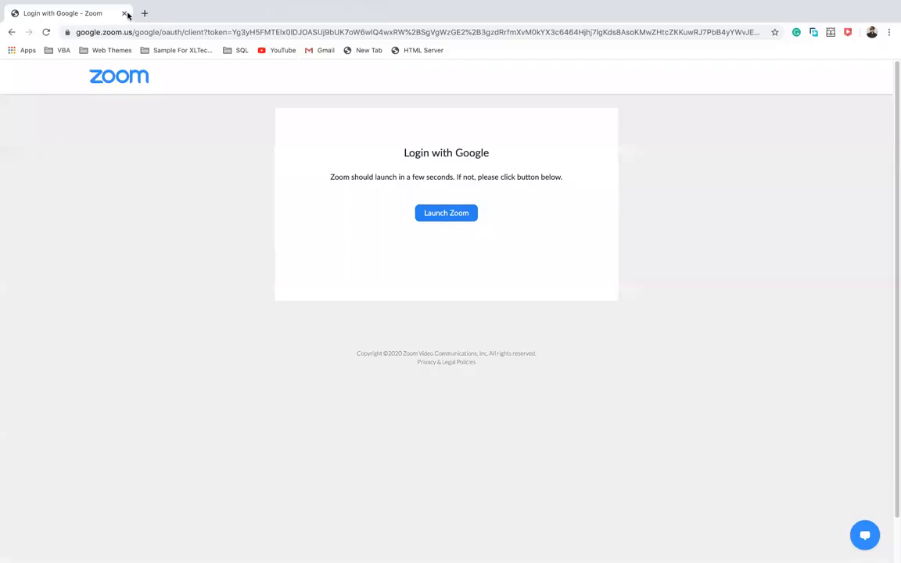
{"action": "left_click", "coordinate": [125, 14]}
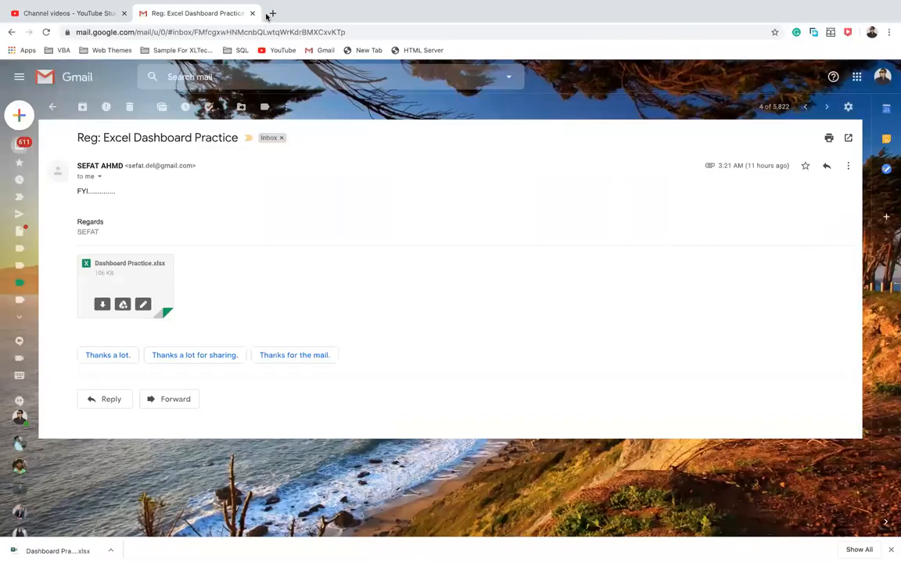
- Search Google for "combo chart" in a new browser tab and show the image results
{"action": "left_click", "coordinate": [266, 14]}
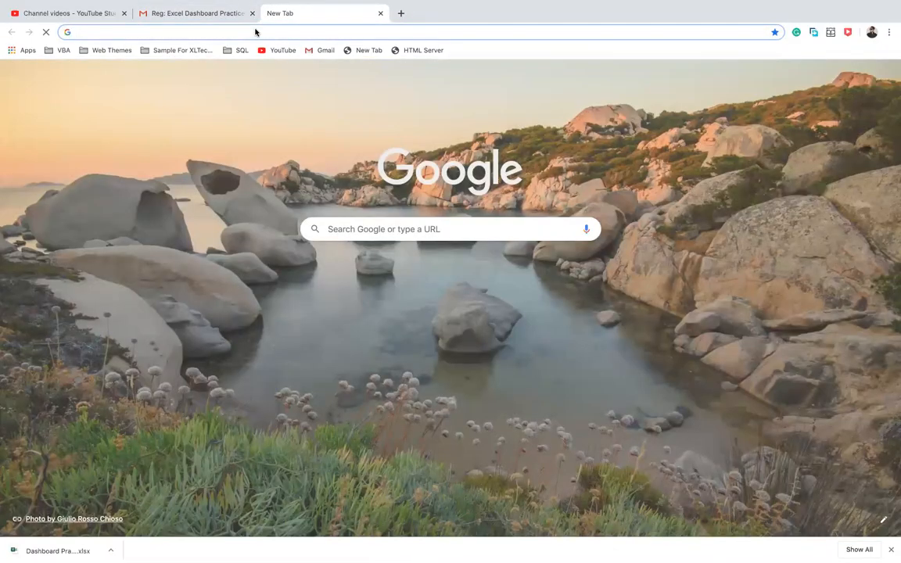
{"action": "type", "text": "comboi"}
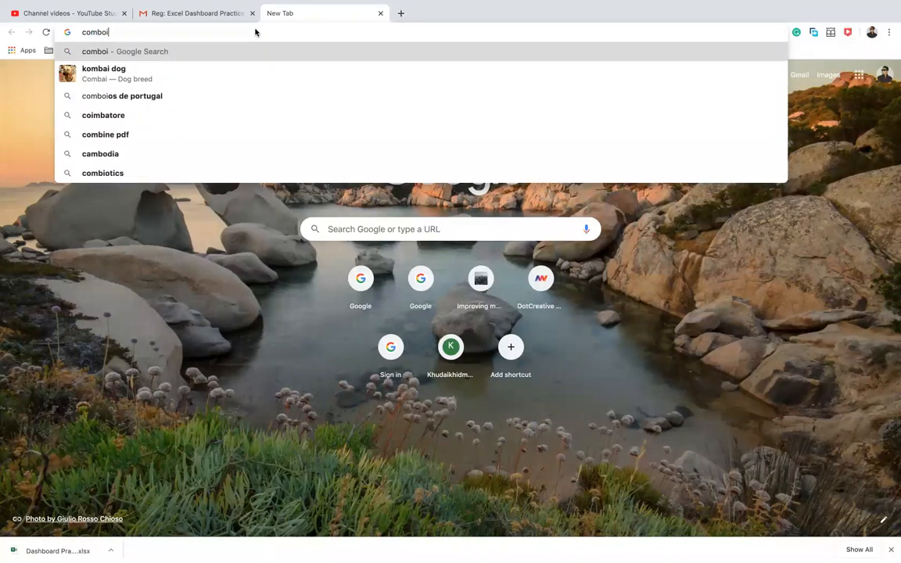
{"action": "key", "text": "BackSpace"}
{"action": "type", "text": "ch"}
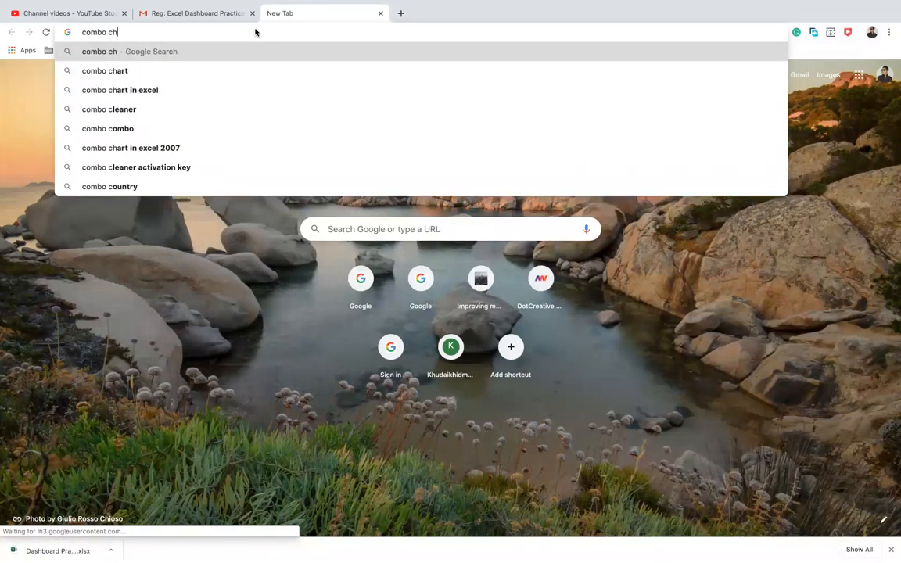
{"action": "type", "text": "art"}
{"action": "key", "text": "Return"}
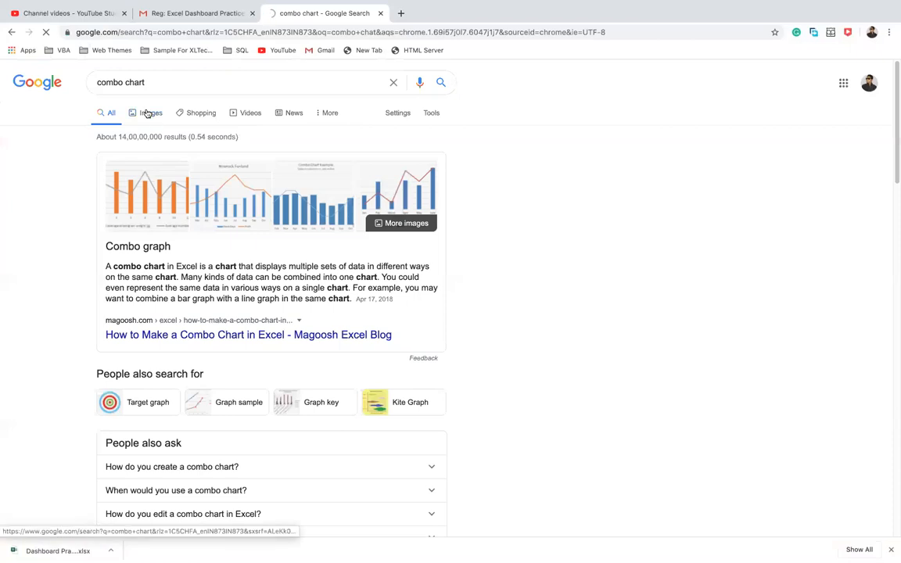
{"action": "left_click", "coordinate": [148, 113]}
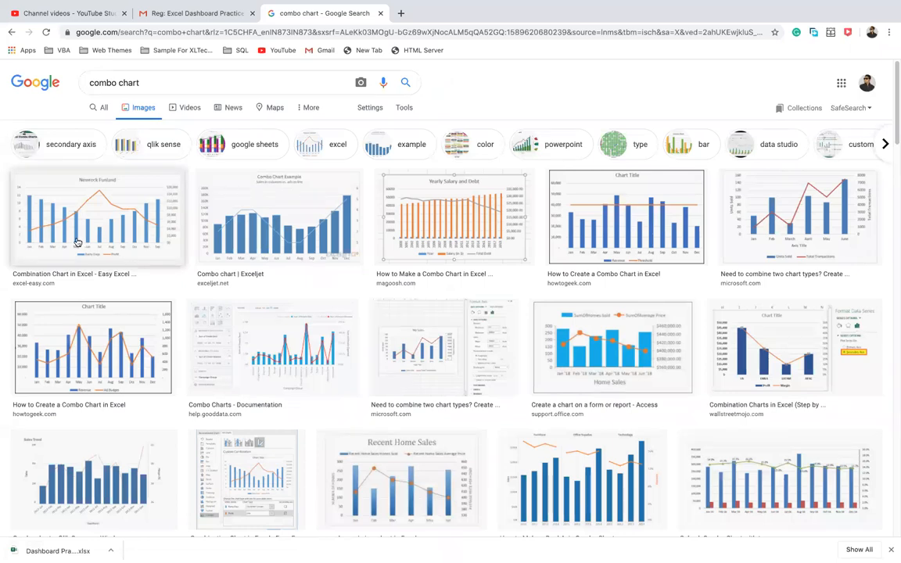
- Browse the combo chart images and preview the Excel Easy combination chart example, closing the preview when done
{"action": "scroll", "coordinate": [95, 260], "scroll_direction": "down", "scroll_amount": 1}
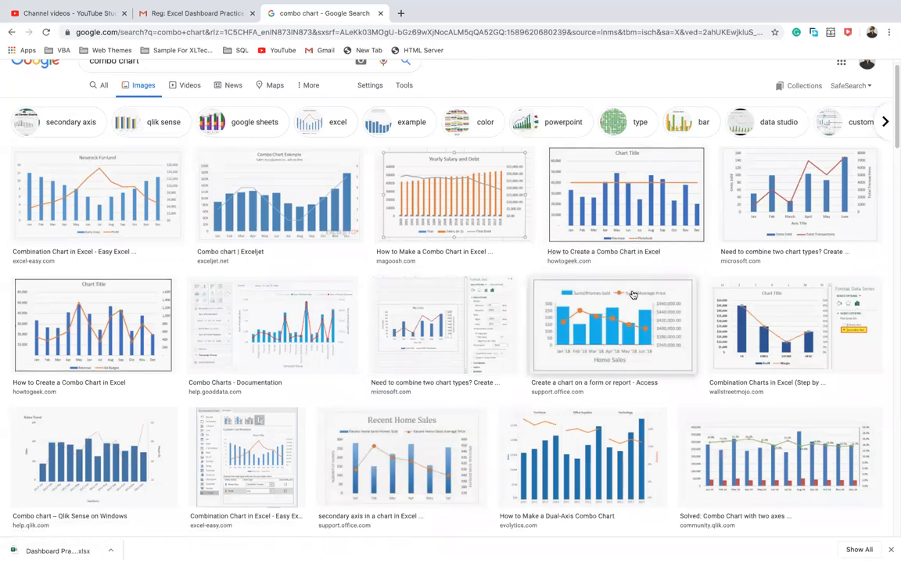
{"action": "scroll", "coordinate": [359, 491], "scroll_direction": "down", "scroll_amount": 5}
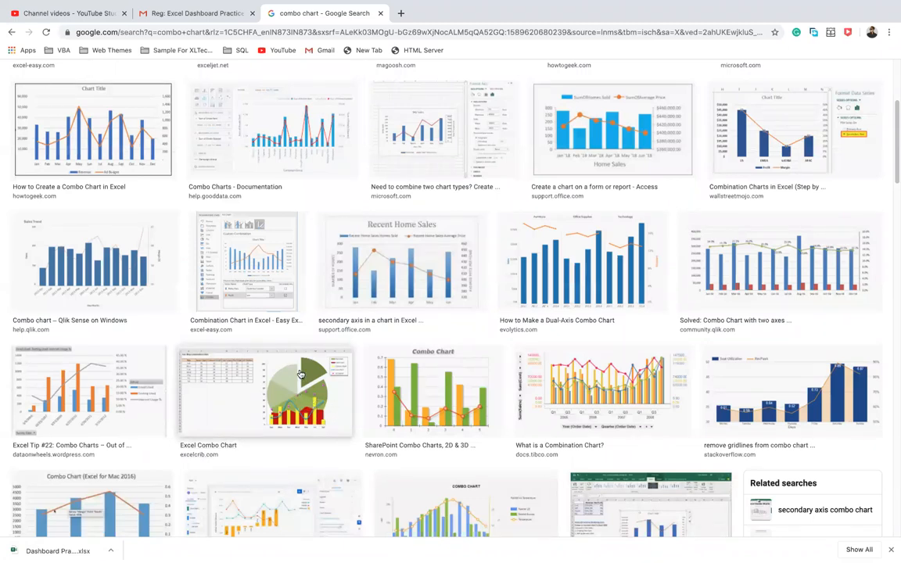
{"action": "scroll", "coordinate": [300, 387], "scroll_direction": "down", "scroll_amount": 7}
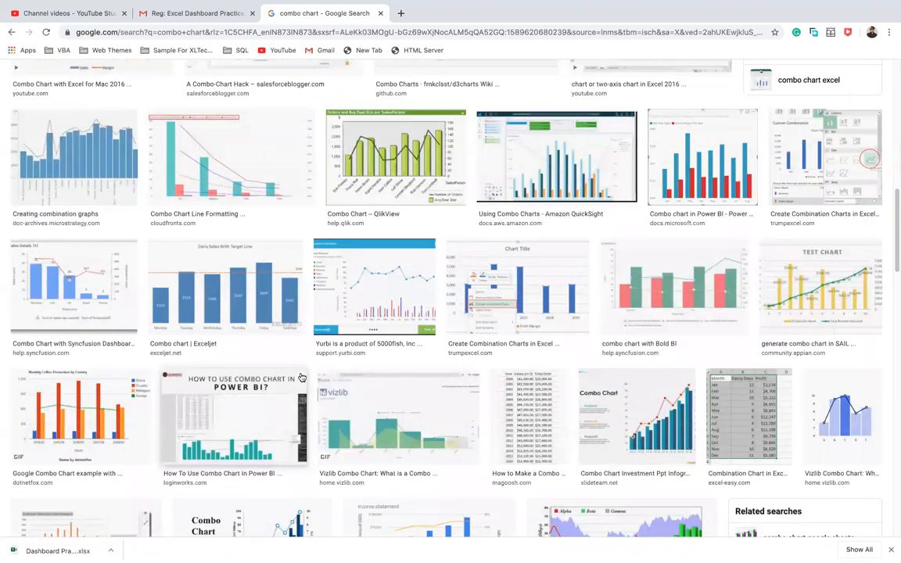
{"action": "scroll", "coordinate": [301, 378], "scroll_direction": "down", "scroll_amount": 2}
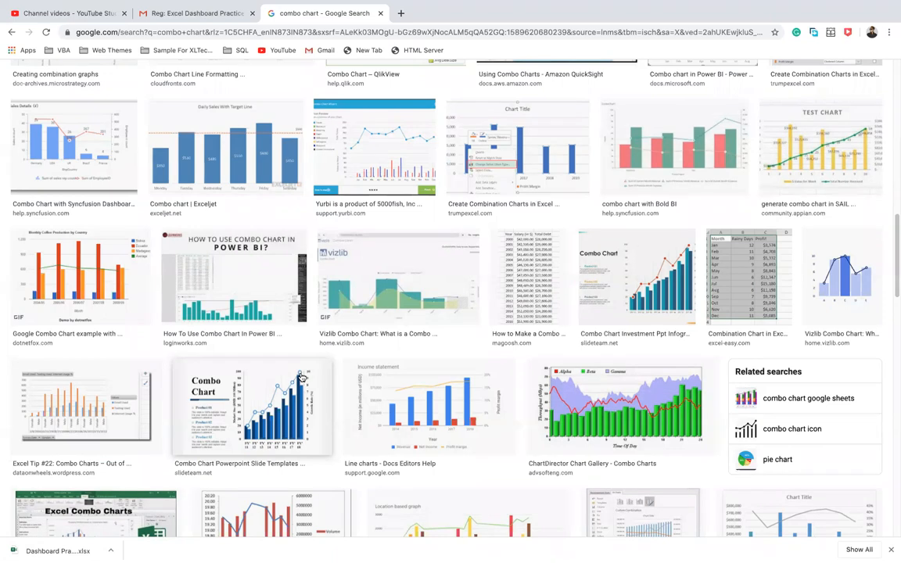
{"action": "scroll", "coordinate": [301, 378], "scroll_direction": "up", "scroll_amount": 10}
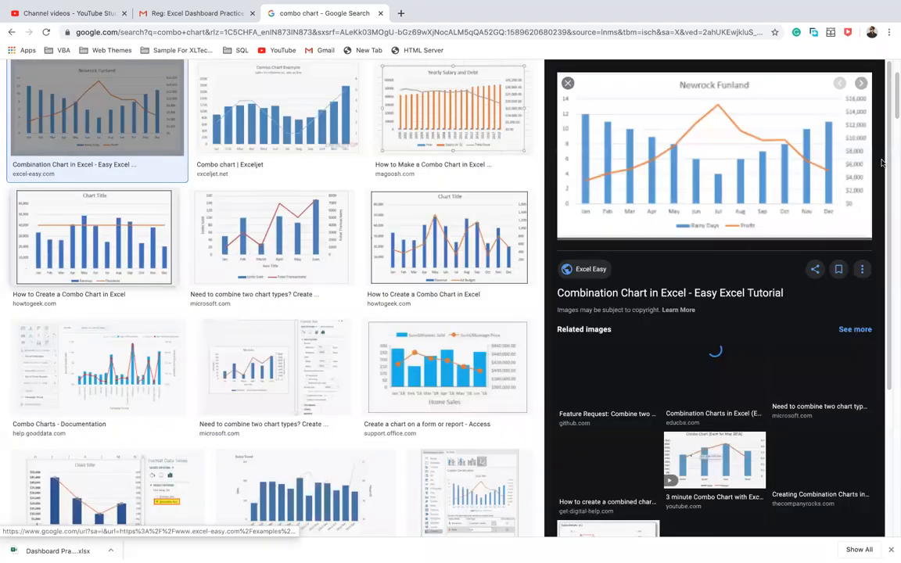
{"action": "left_click", "coordinate": [567, 83]}
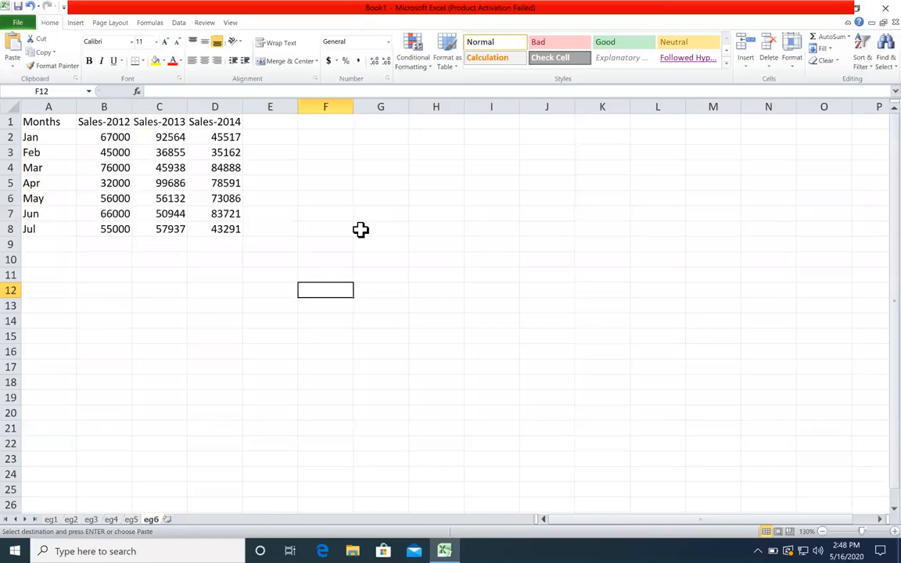
{"action": "left_click", "coordinate": [360, 229]}
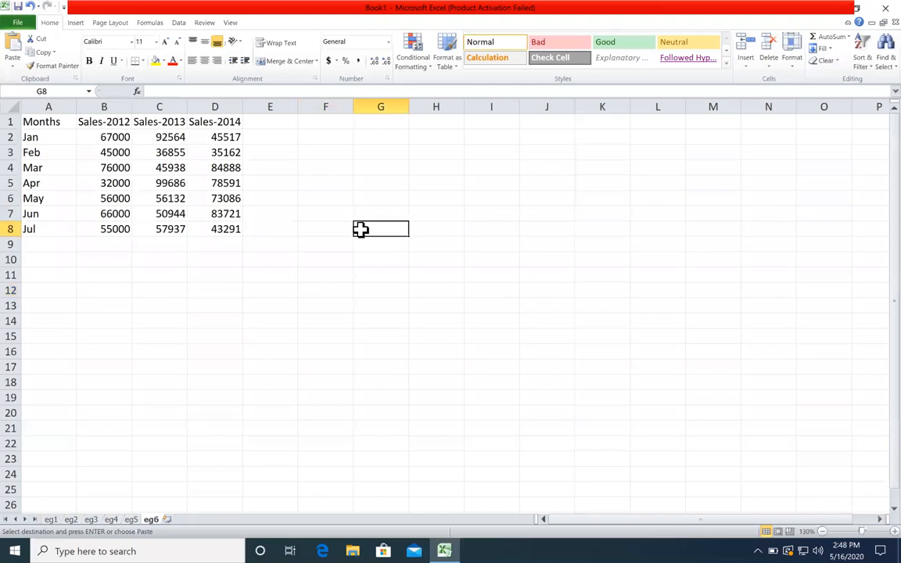
{"action": "left_click_drag", "start_coordinate": [169, 119], "coordinate": [229, 225]}
{"action": "left_click", "coordinate": [325, 197]}
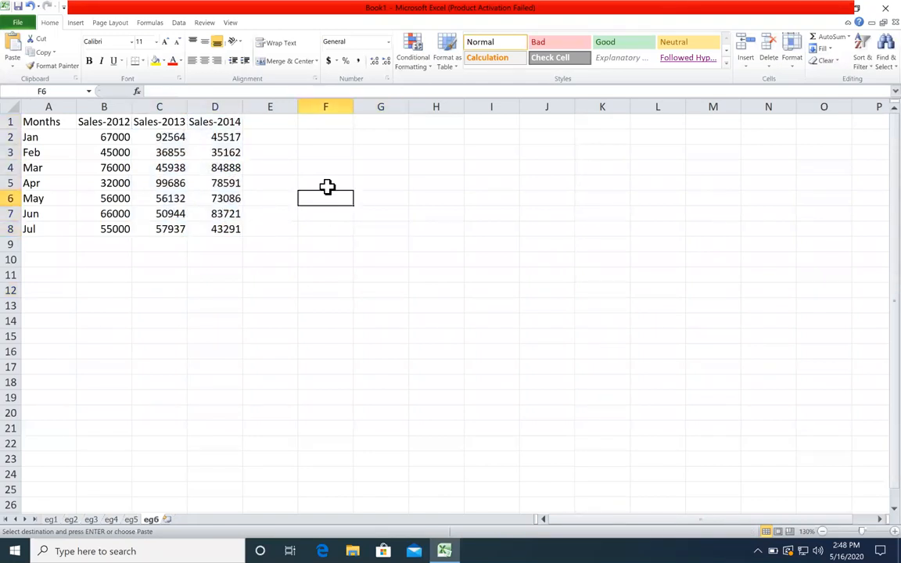
- Insert a 2-D clustered column chart on sheet eg6 from the Months, Sales-2013 and Sales-2014 columns, leaving out Sales-2012
{"action": "left_click_drag", "start_coordinate": [47, 119], "coordinate": [38, 231]}
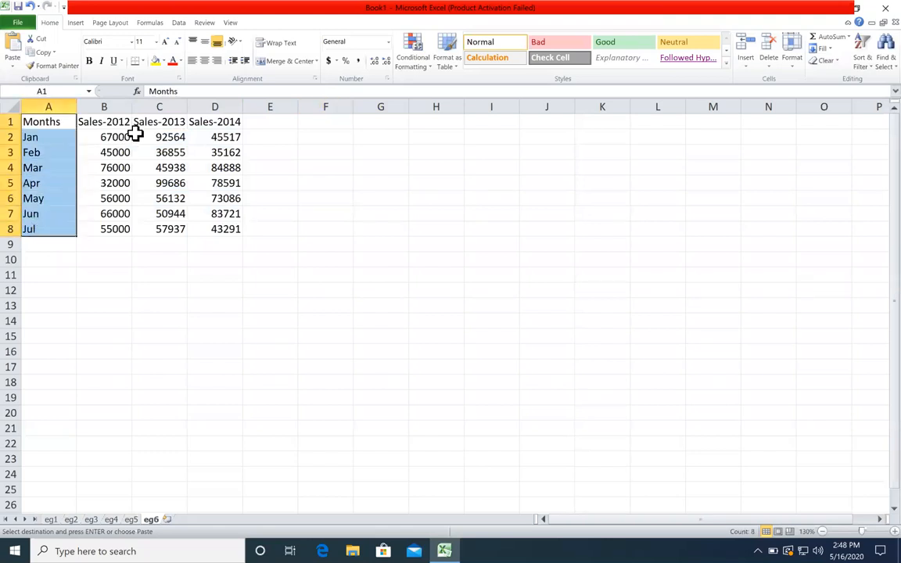
{"action": "left_click_drag", "start_coordinate": [156, 123], "coordinate": [213, 228]}
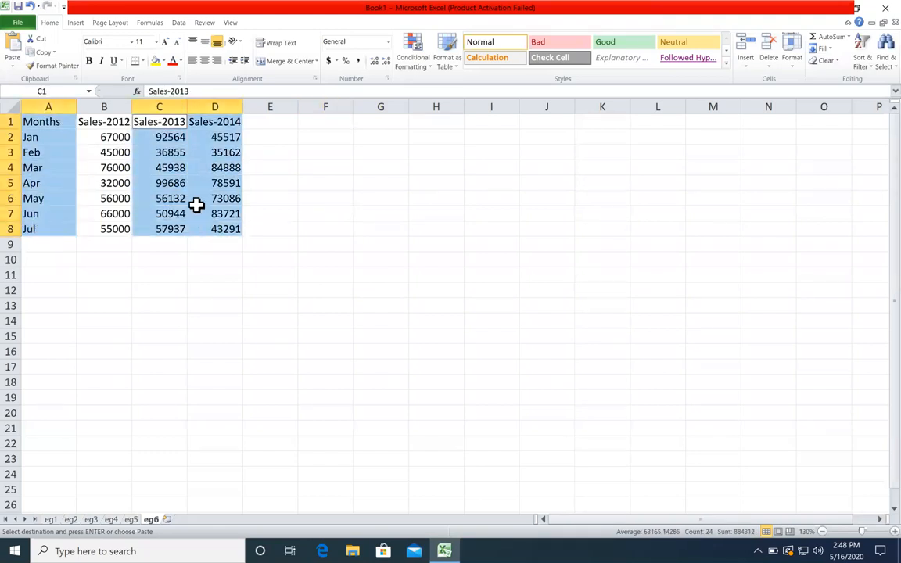
{"action": "left_click", "coordinate": [80, 22]}
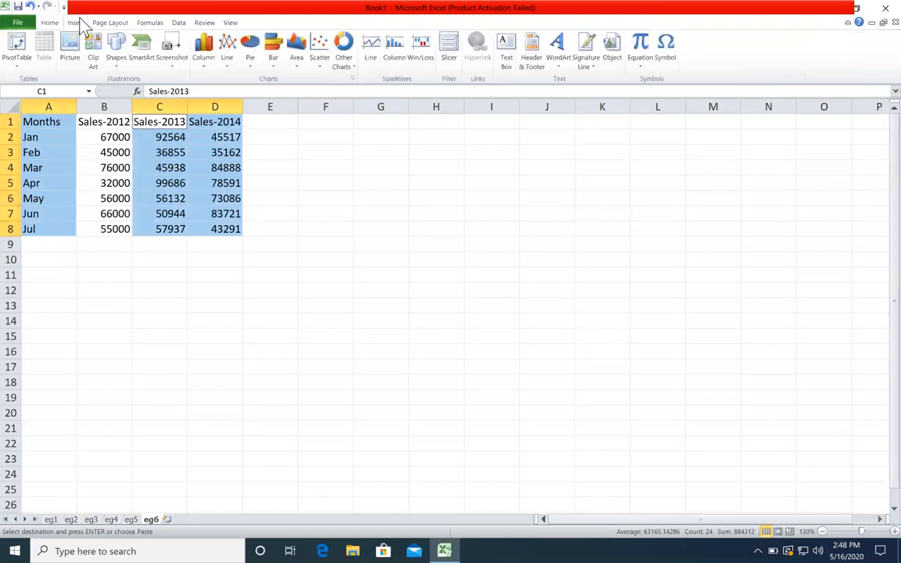
{"action": "left_click", "coordinate": [205, 54]}
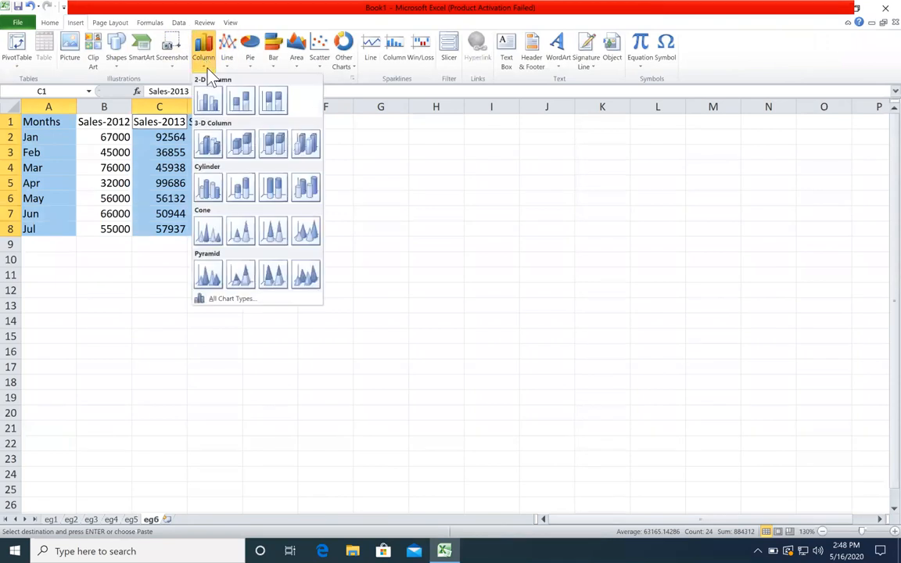
{"action": "left_click", "coordinate": [211, 100]}
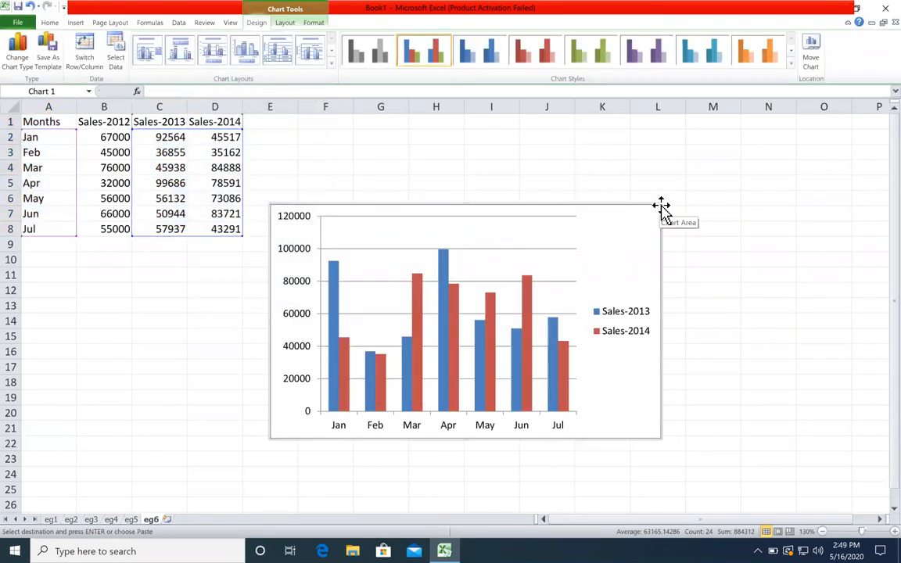
- Enlarge the clustered column chart of Sales-2013 and Sales-2014
{"action": "left_click_drag", "start_coordinate": [661, 204], "coordinate": [713, 205]}
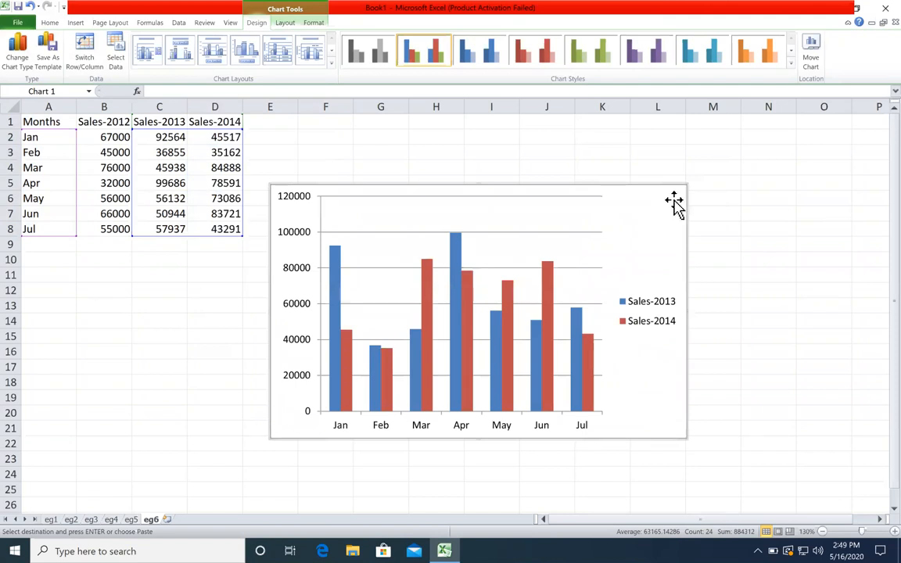
- Try the Line with Markers type on the whole Sales-2013 and Sales-2014 chart, and undo the change
{"action": "right_click", "coordinate": [677, 196]}
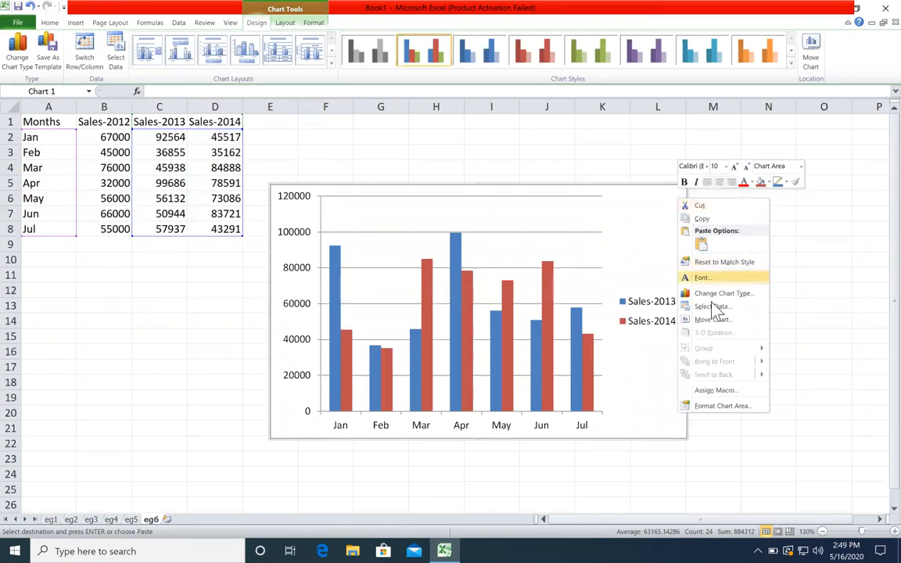
{"action": "left_click", "coordinate": [714, 295]}
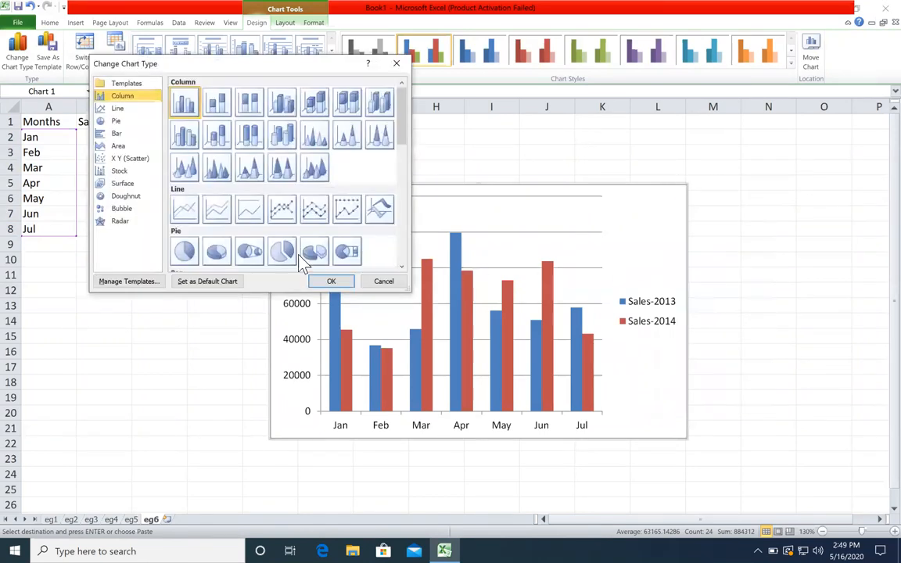
{"action": "left_click", "coordinate": [196, 250]}
{"action": "left_click", "coordinate": [294, 216]}
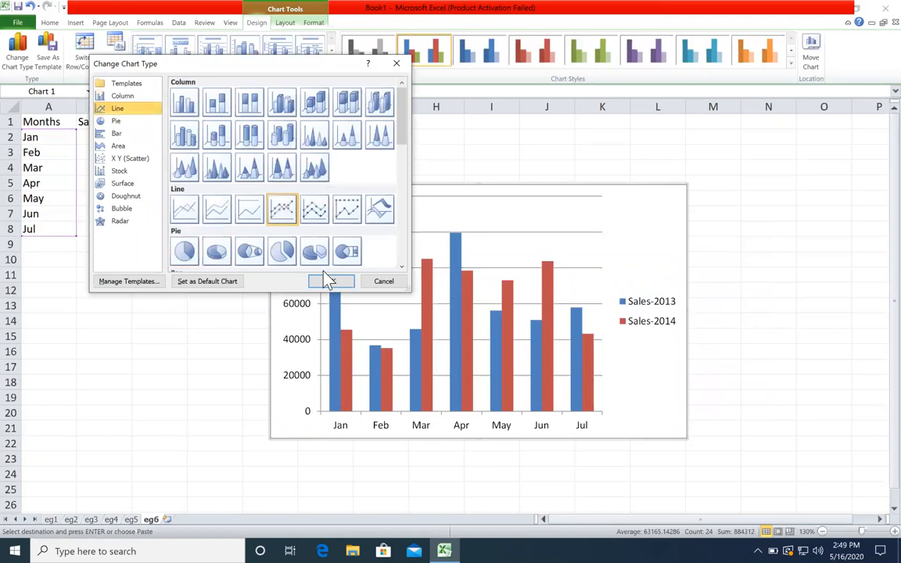
{"action": "left_click", "coordinate": [328, 282]}
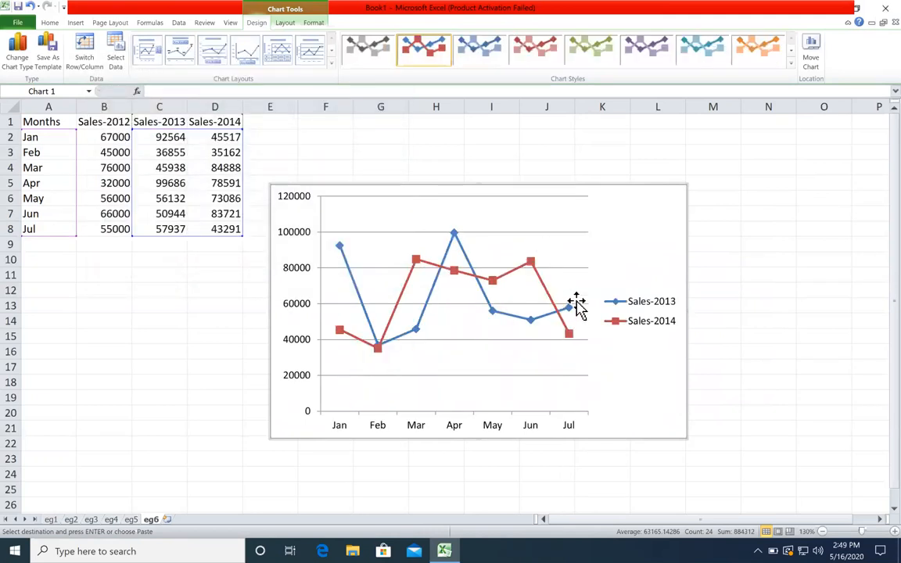
{"action": "key", "text": "ctrl+z"}
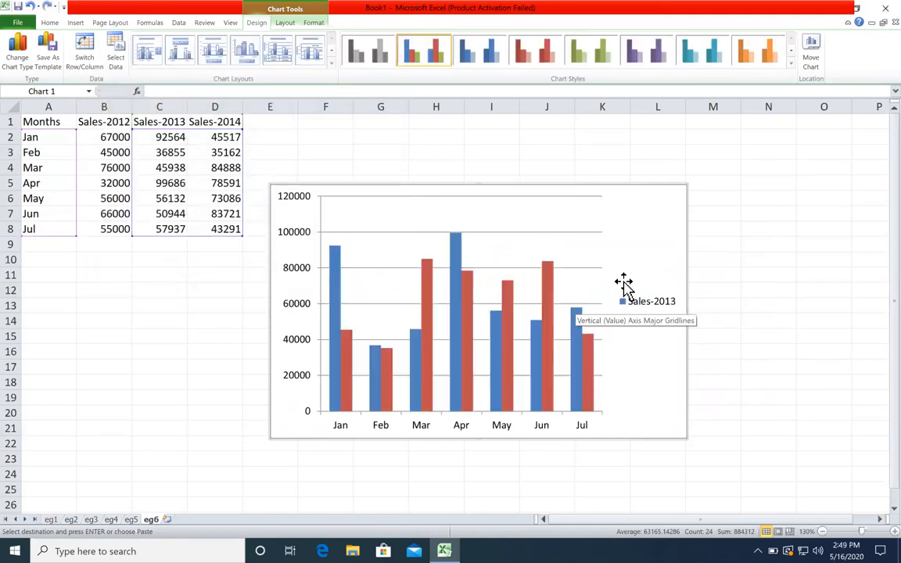
- Try the Pie type on the whole Sales-2013 and Sales-2014 chart, and undo the change
{"action": "right_click", "coordinate": [653, 218]}
{"action": "left_click", "coordinate": [671, 307]}
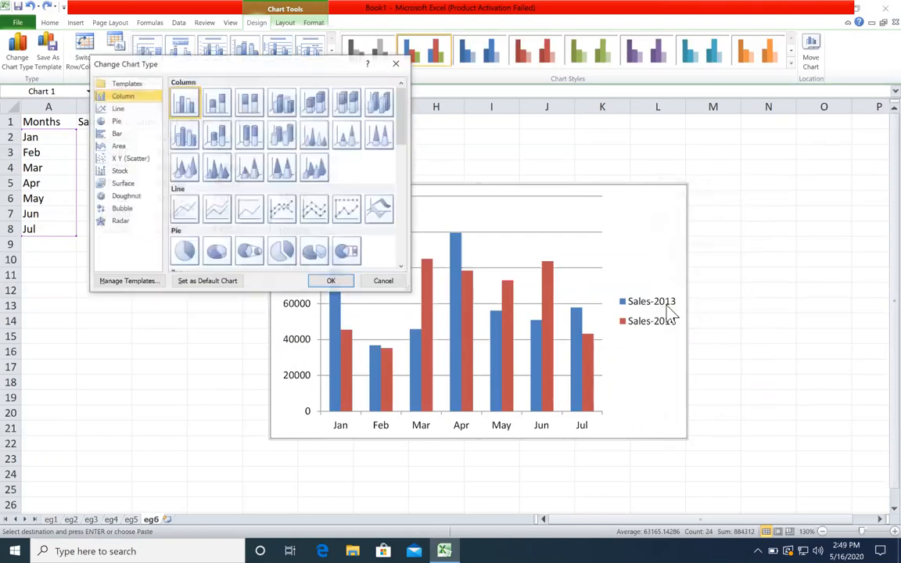
{"action": "double_click", "coordinate": [185, 250]}
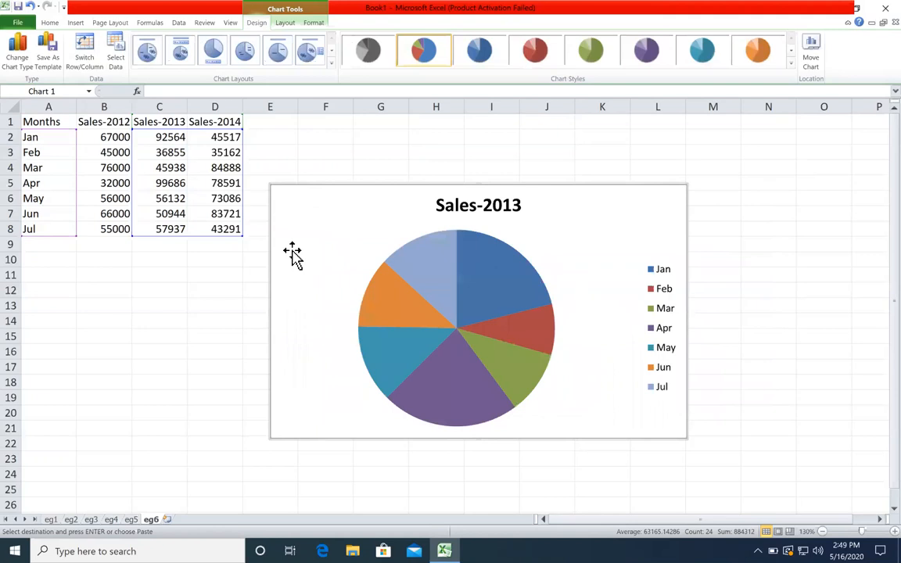
{"action": "key", "text": "ctrl+z"}
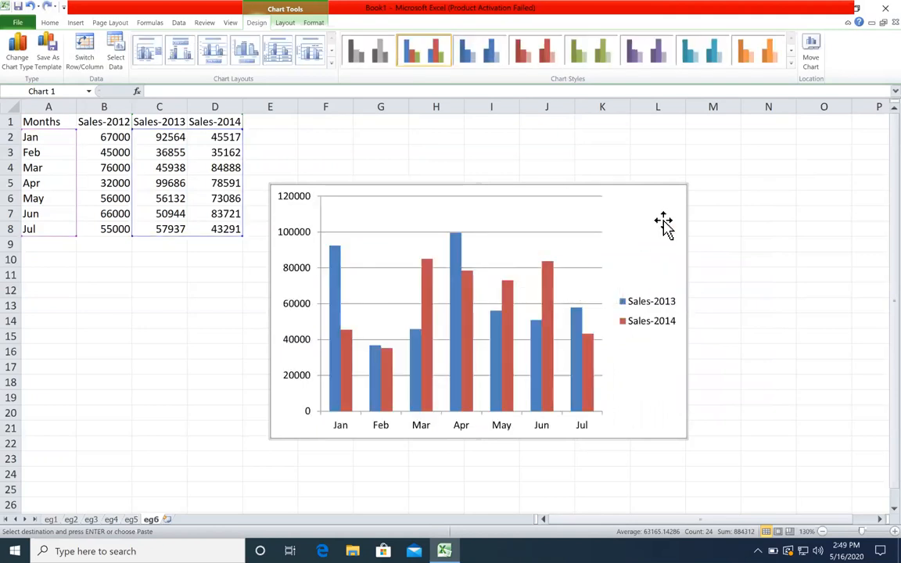
{"action": "right_click", "coordinate": [670, 224]}
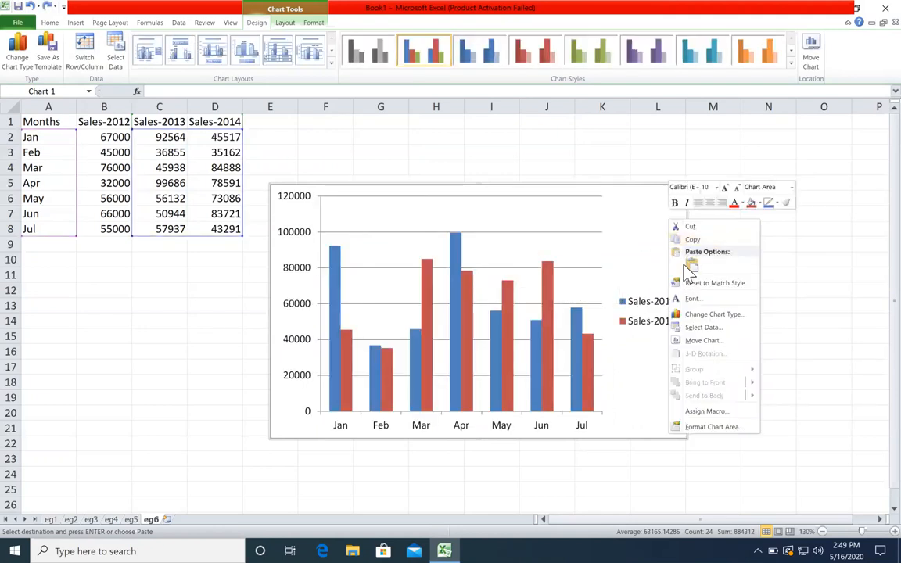
{"action": "left_click", "coordinate": [795, 221]}
{"action": "left_click", "coordinate": [794, 218]}
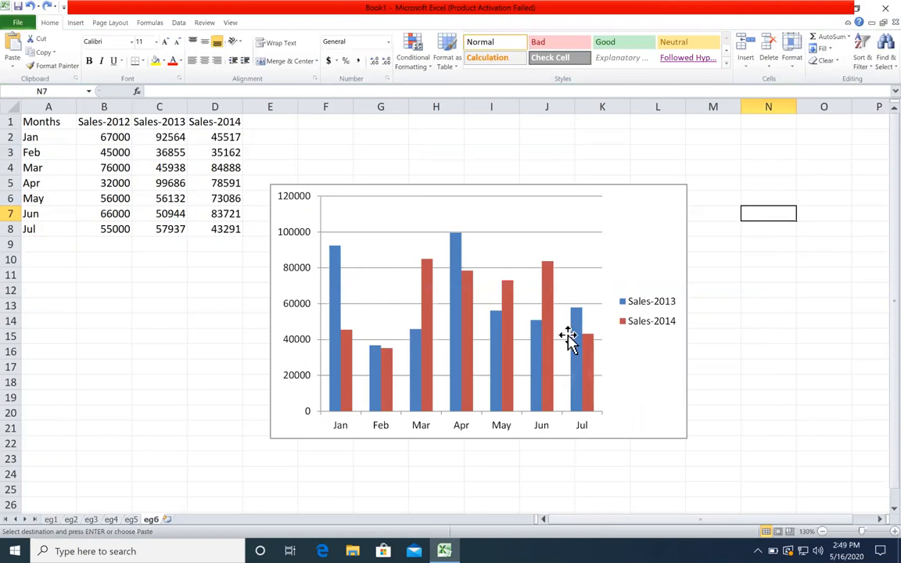
{"action": "right_click", "coordinate": [662, 208]}
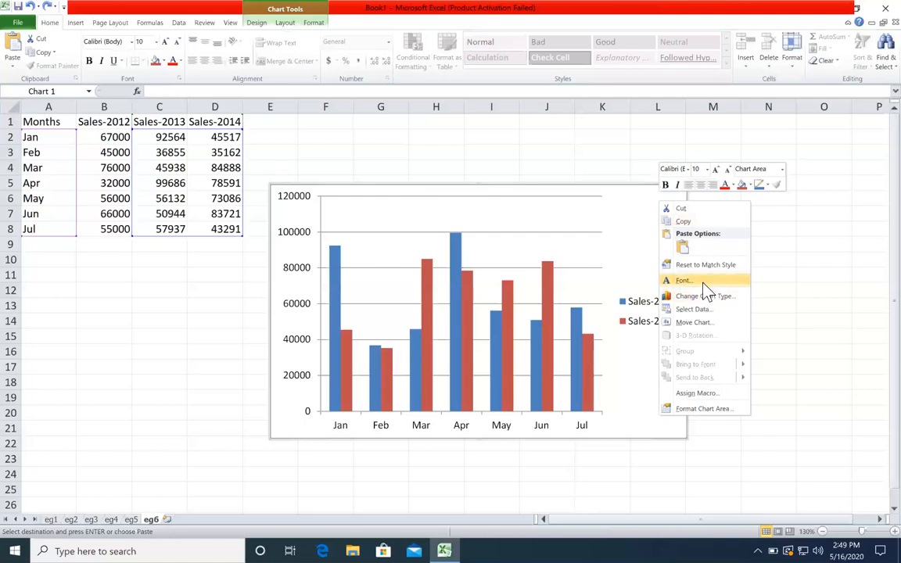
{"action": "left_click", "coordinate": [648, 267]}
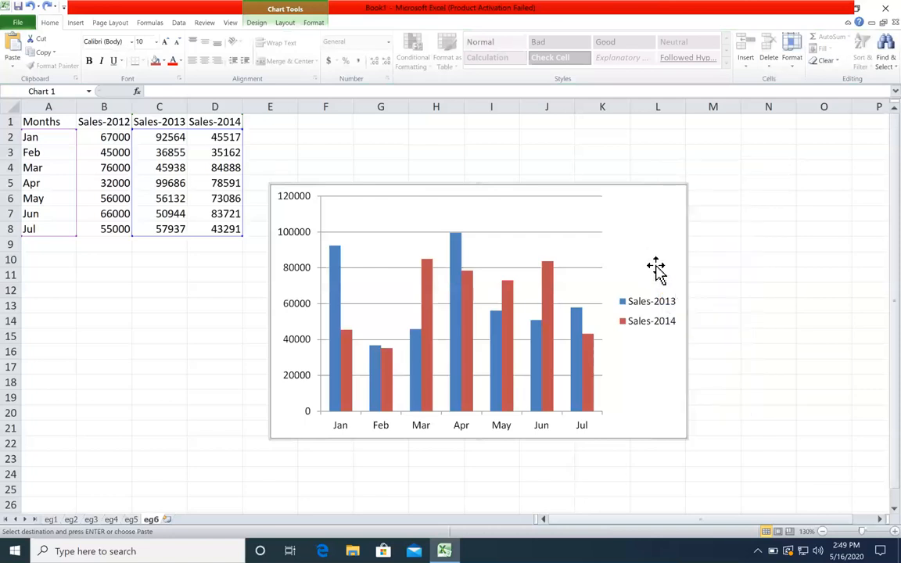
- Try Line with Markers for only the Sales-2014 series and a slightly larger chart, and undo both changes
{"action": "right_click", "coordinate": [549, 288]}
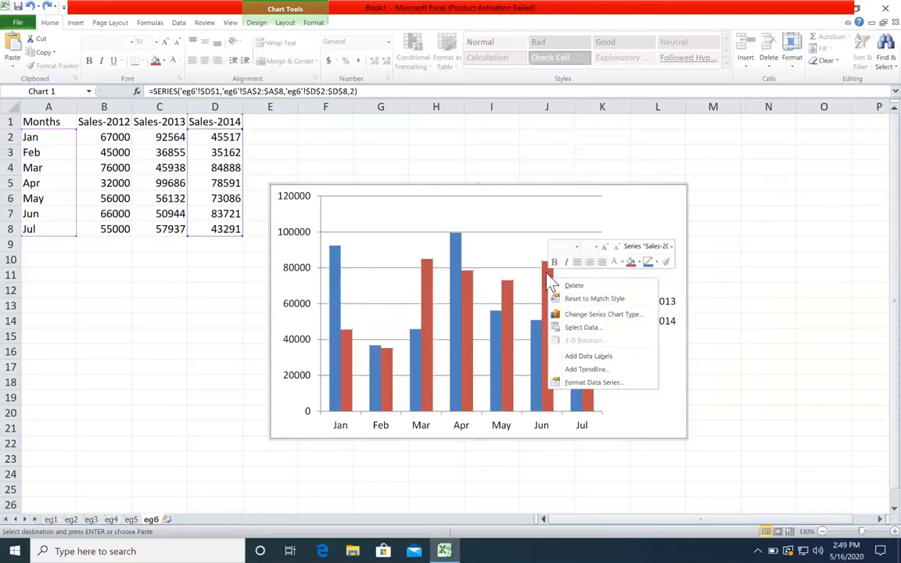
{"action": "left_click", "coordinate": [601, 316]}
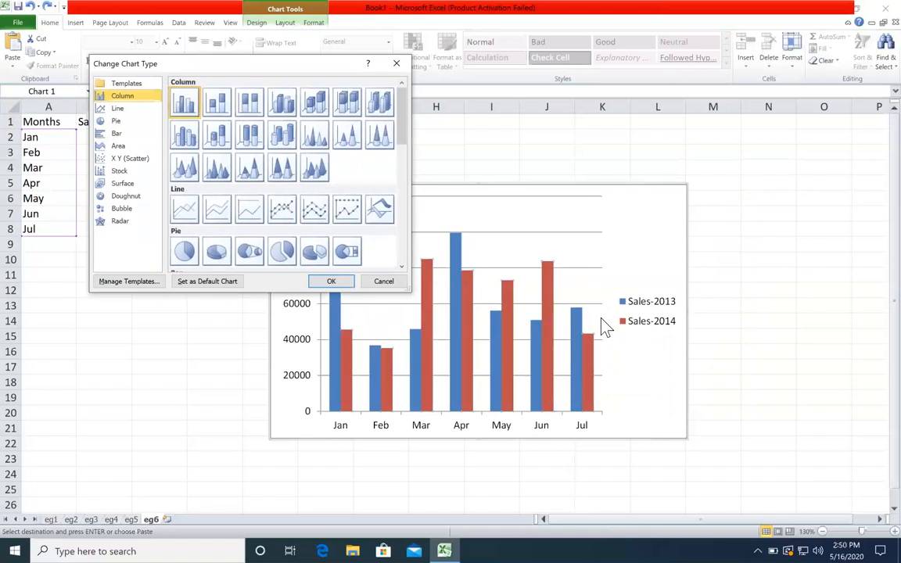
{"action": "left_click", "coordinate": [285, 213]}
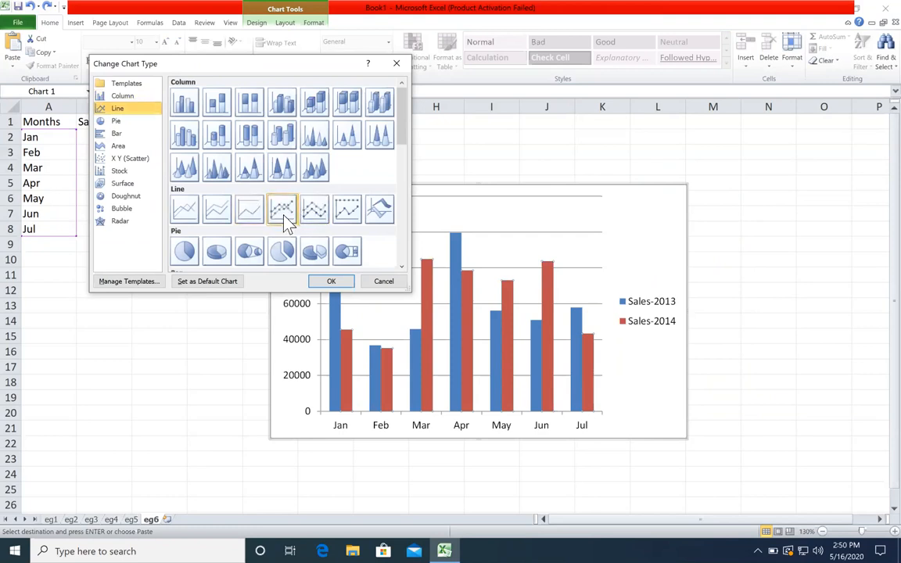
{"action": "left_click", "coordinate": [327, 280]}
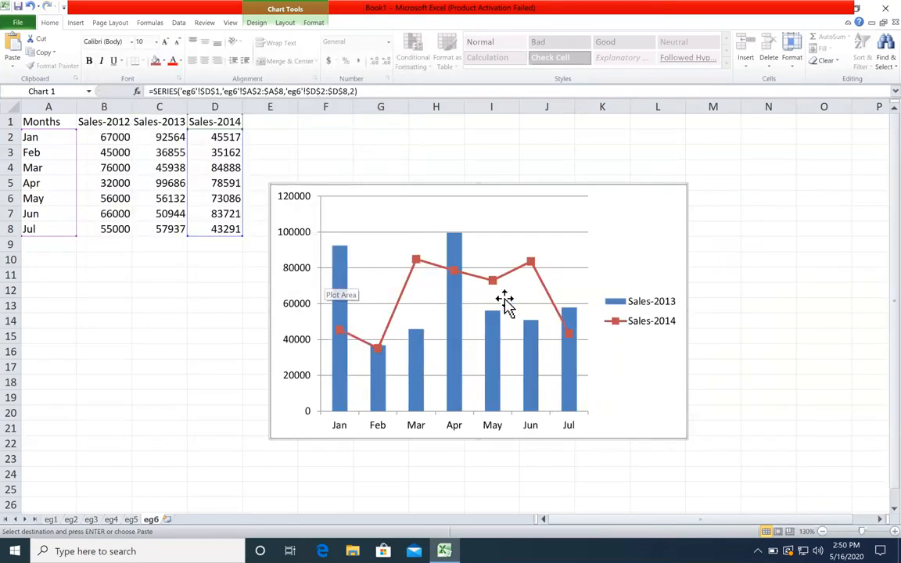
{"action": "left_click_drag", "start_coordinate": [685, 182], "coordinate": [696, 181]}
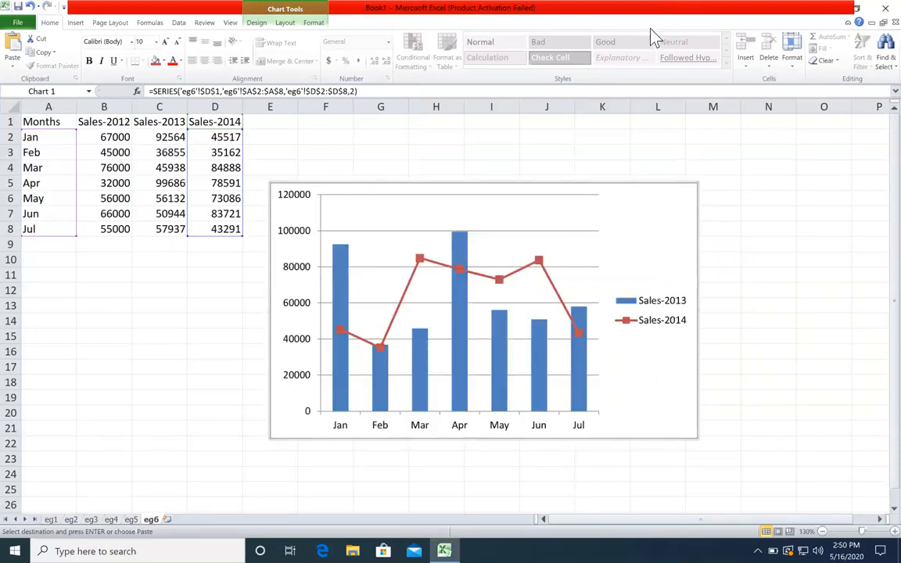
{"action": "key", "text": "ctrl+z"}
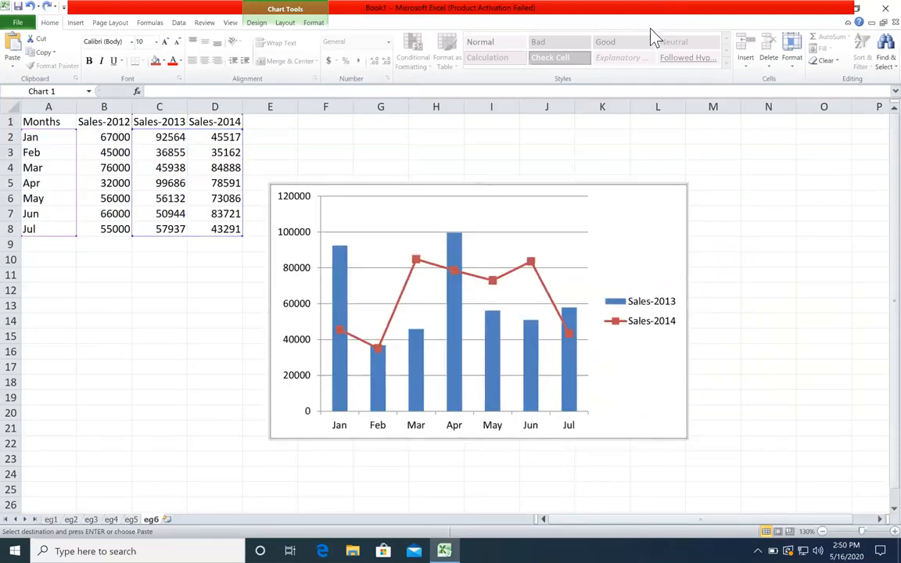
{"action": "key", "text": "ctrl+z"}
- Try the Pie type for only the Sales-2014 series, and undo the change
{"action": "right_click", "coordinate": [548, 282]}
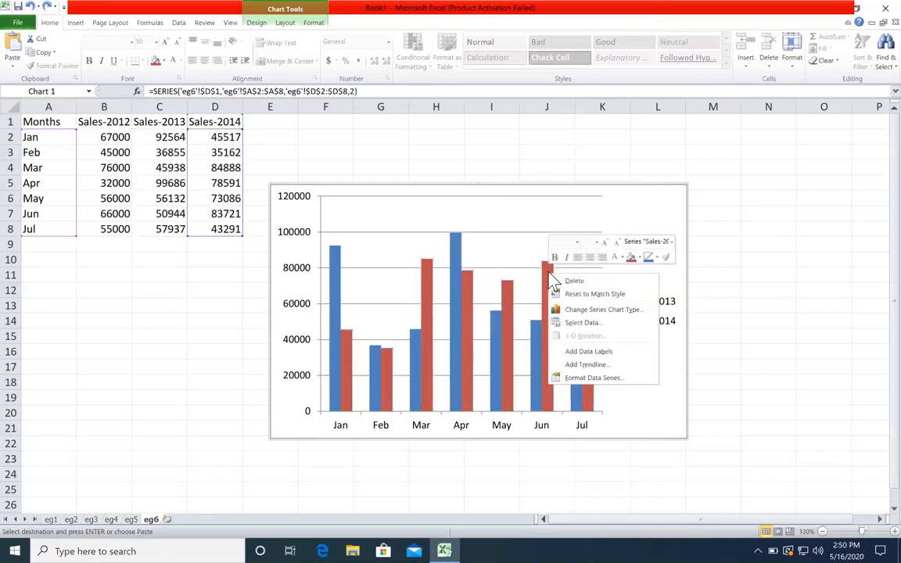
{"action": "left_click", "coordinate": [585, 312]}
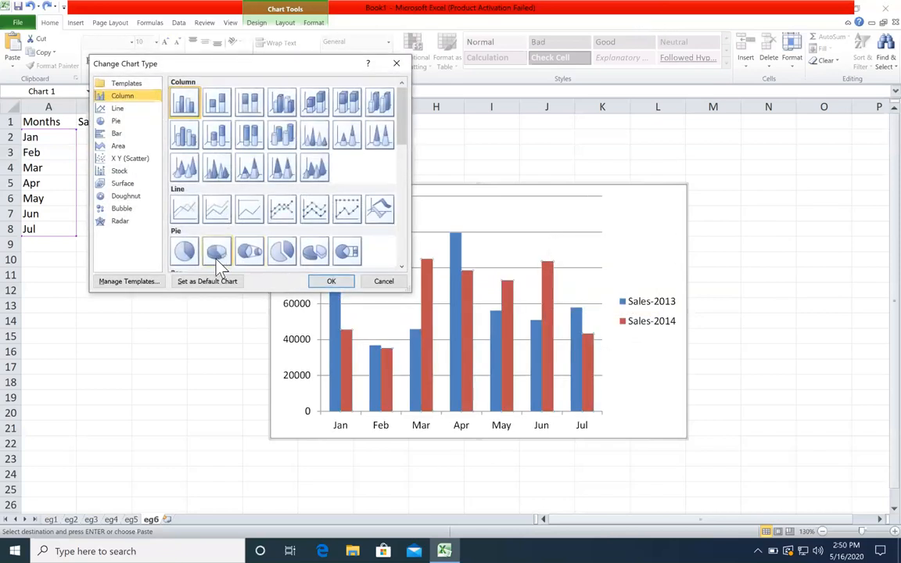
{"action": "left_click", "coordinate": [185, 251]}
{"action": "left_click", "coordinate": [317, 282]}
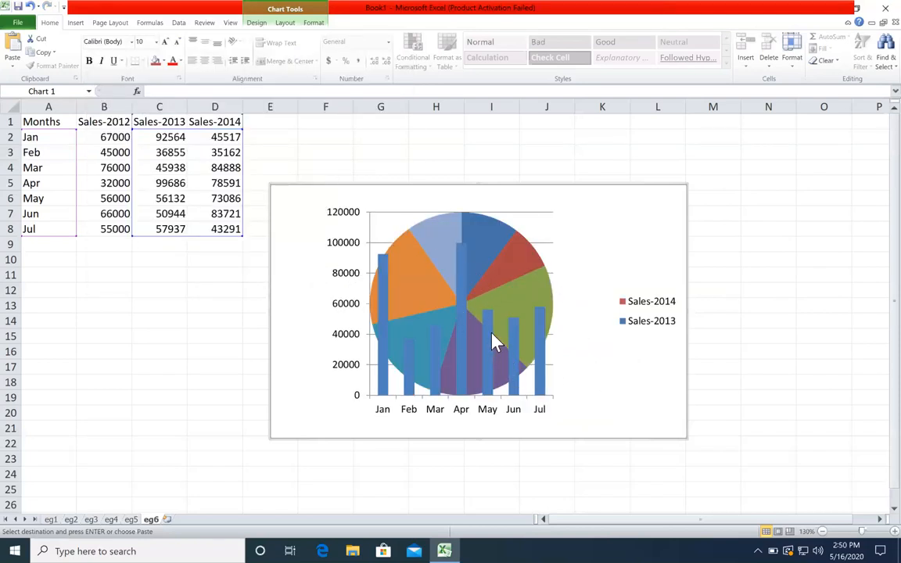
{"action": "key", "text": "ctrl+z"}
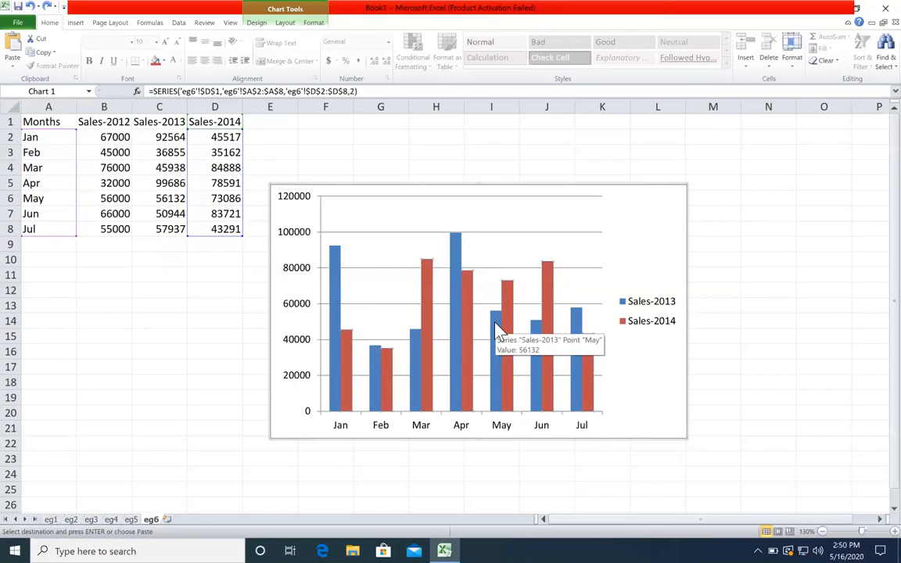
- Change the Sales-2014 series to Line with Markers and move the combo chart below the data table
{"action": "right_click", "coordinate": [549, 291]}
{"action": "left_click", "coordinate": [602, 329]}
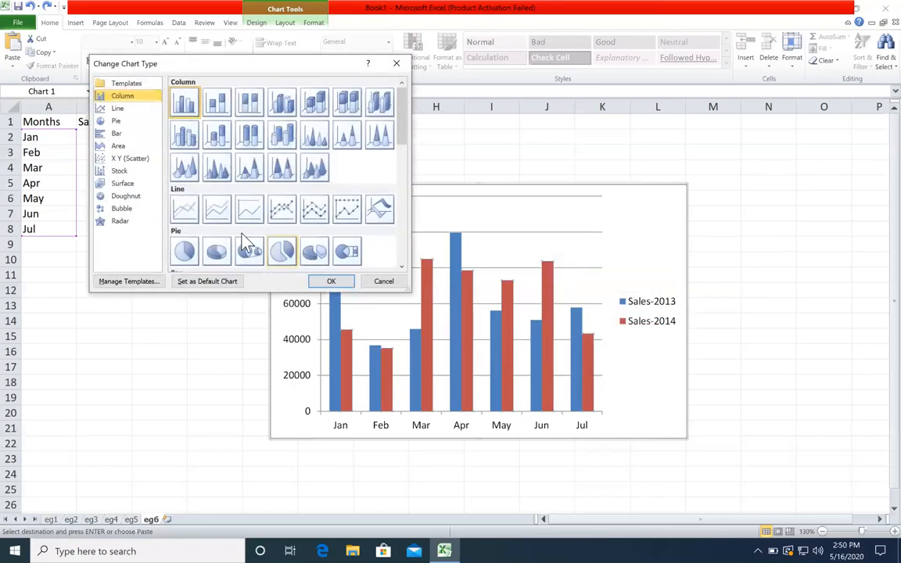
{"action": "left_click", "coordinate": [283, 211]}
{"action": "left_click", "coordinate": [331, 281]}
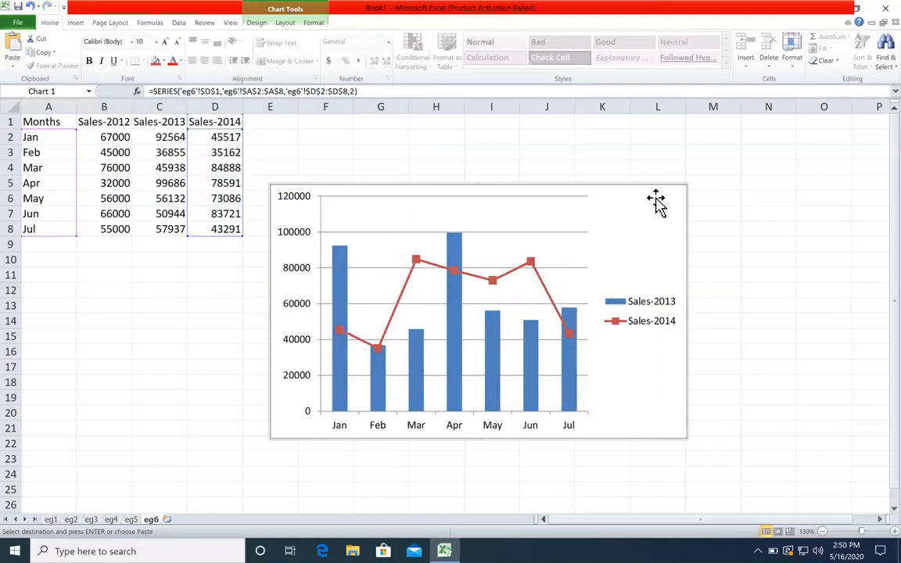
{"action": "left_click_drag", "start_coordinate": [667, 182], "coordinate": [475, 267]}
{"action": "left_click", "coordinate": [536, 220]}
- Insert a 2-D clustered column chart from the Months, Sales-2012 and Sales-2013 columns in A1:C8
{"action": "left_click_drag", "start_coordinate": [147, 126], "coordinate": [106, 198]}
{"action": "left_click_drag", "start_coordinate": [29, 123], "coordinate": [164, 229]}
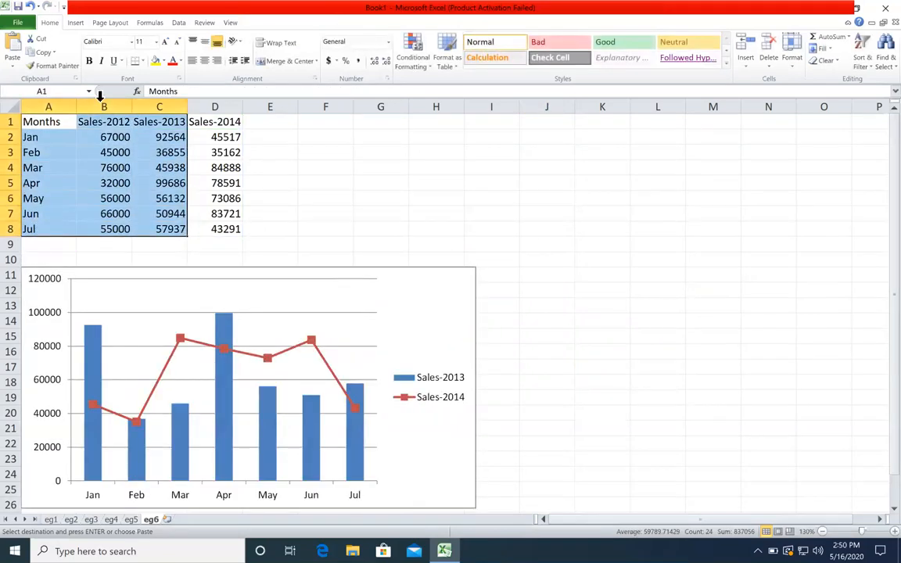
{"action": "left_click", "coordinate": [75, 23]}
{"action": "left_click", "coordinate": [207, 53]}
{"action": "left_click", "coordinate": [220, 96]}
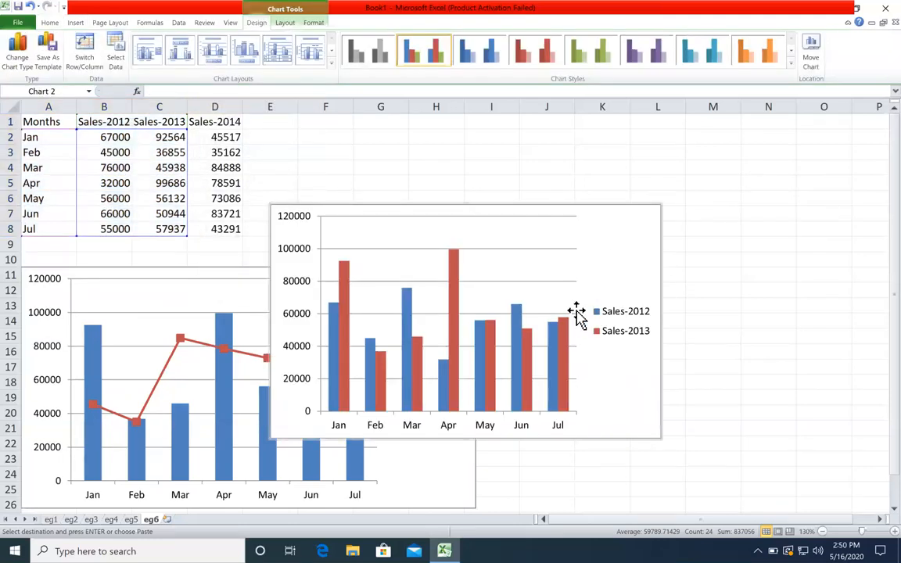
- Change the Sales-2012 series in the new chart to Line with Markers
{"action": "right_click", "coordinate": [516, 333]}
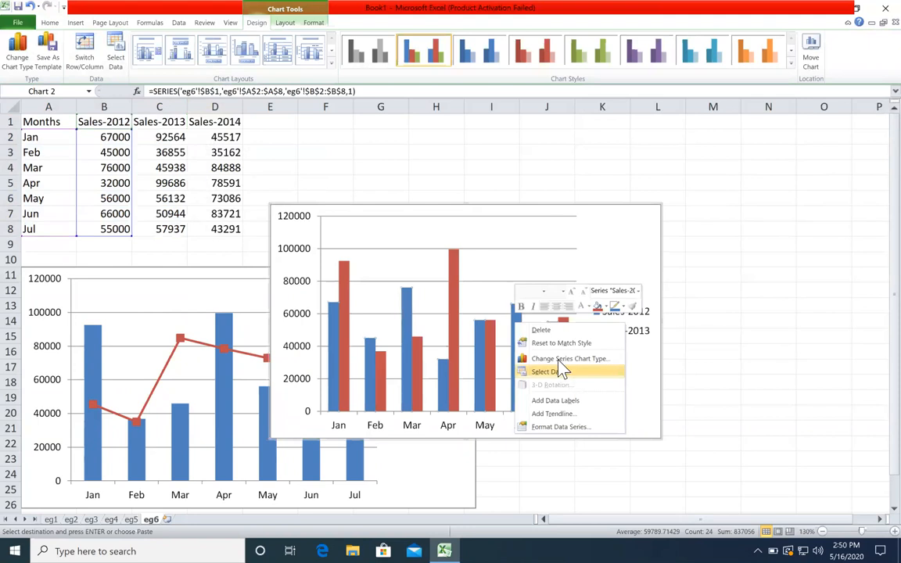
{"action": "left_click", "coordinate": [546, 355]}
{"action": "double_click", "coordinate": [294, 206]}
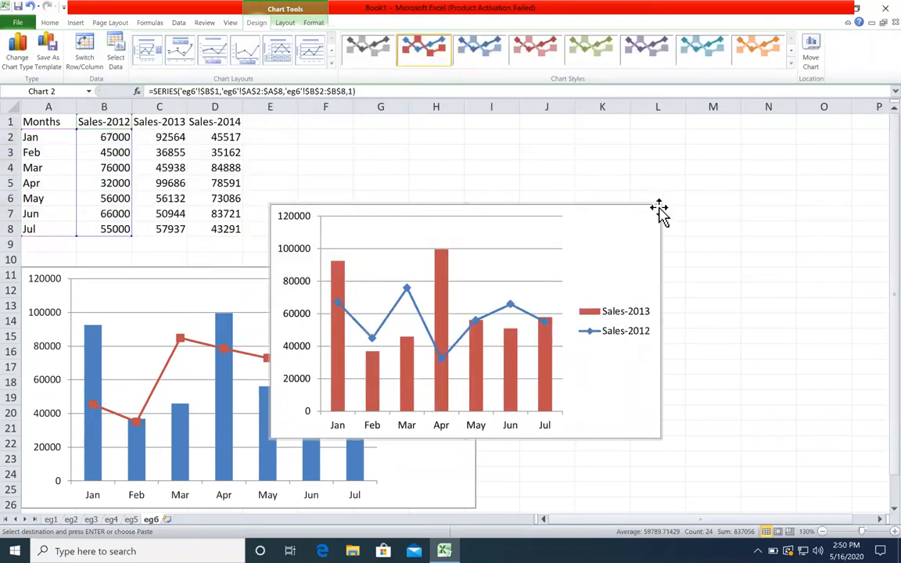
- Enlarge the Sales-2012 and Sales-2013 combo chart, place it beside the first chart, and cancel the pending cell copy
{"action": "left_click_drag", "start_coordinate": [659, 204], "coordinate": [775, 161]}
{"action": "left_click_drag", "start_coordinate": [561, 166], "coordinate": [691, 217]}
{"action": "left_click", "coordinate": [649, 185]}
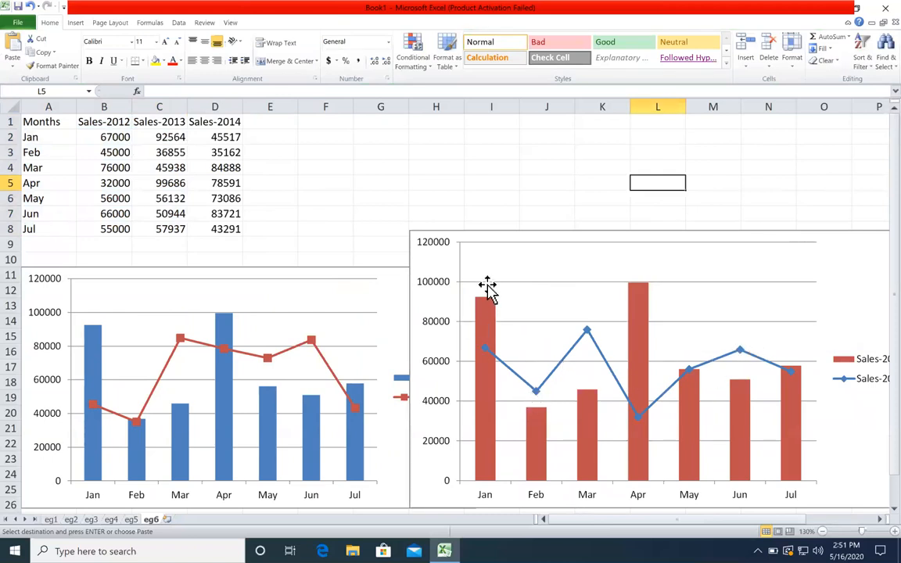
{"action": "mouse_move", "coordinate": [488, 330]}
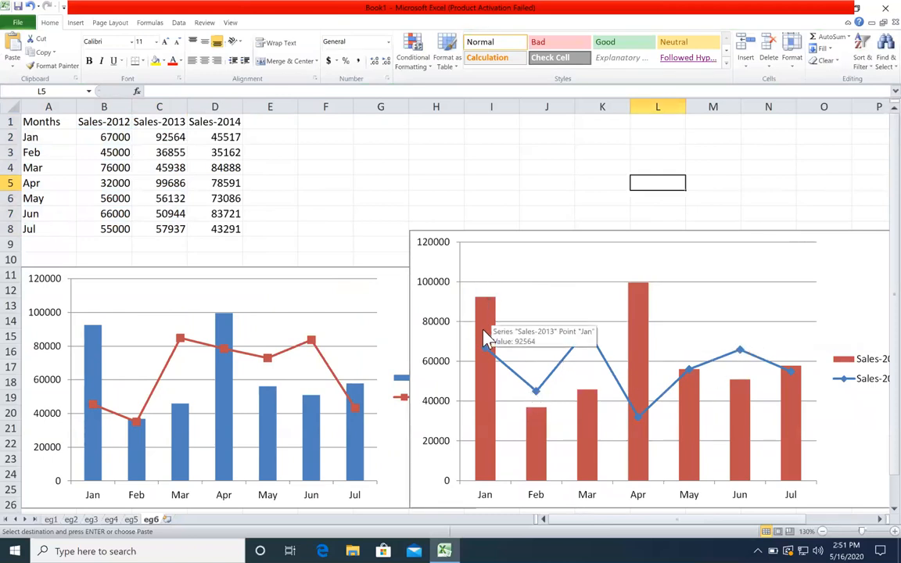
{"action": "left_click", "coordinate": [317, 245]}
{"action": "key", "text": "Escape"}
{"action": "left_click", "coordinate": [321, 214]}
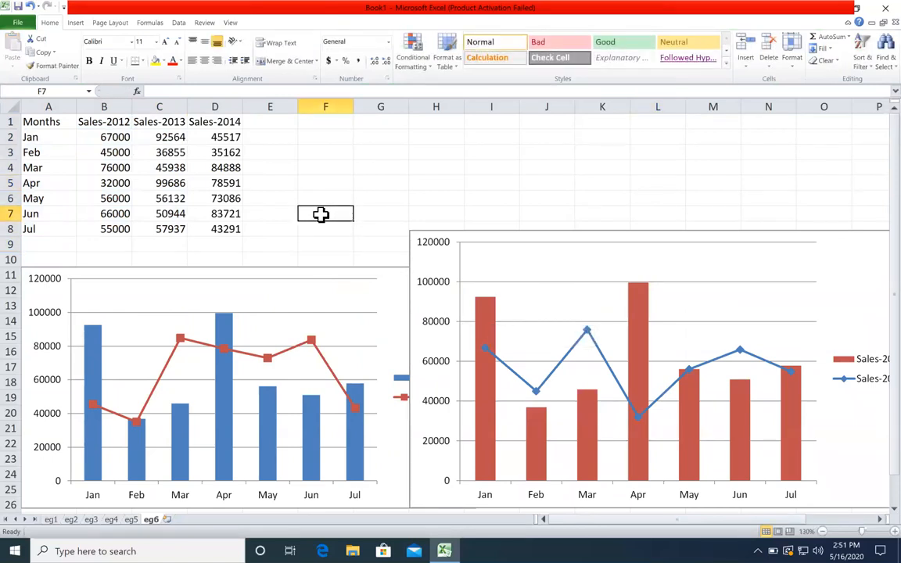
- Add a new worksheet named eg7 and return to sheet eg6
{"action": "left_click", "coordinate": [168, 520]}
{"action": "double_click", "coordinate": [171, 519]}
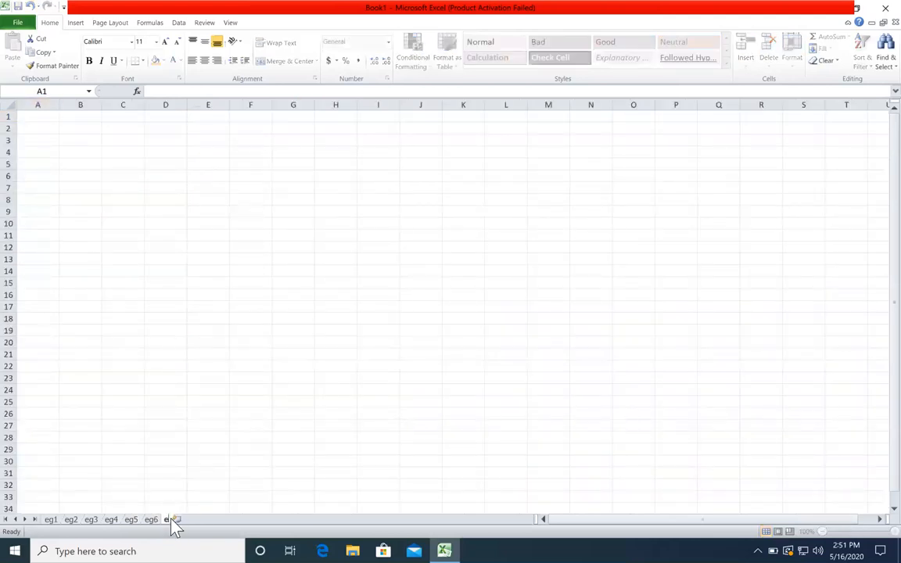
{"action": "key", "text": "Return"}
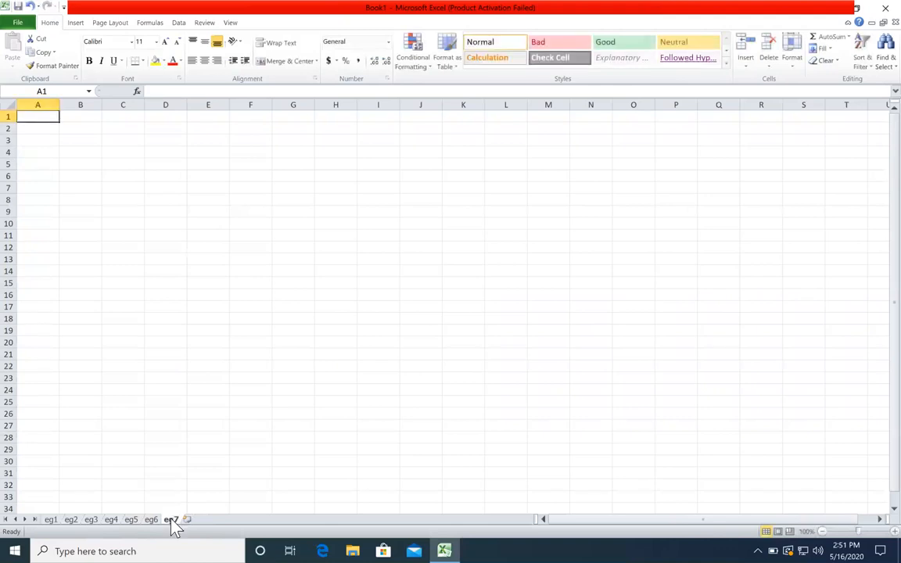
{"action": "left_click", "coordinate": [151, 519]}
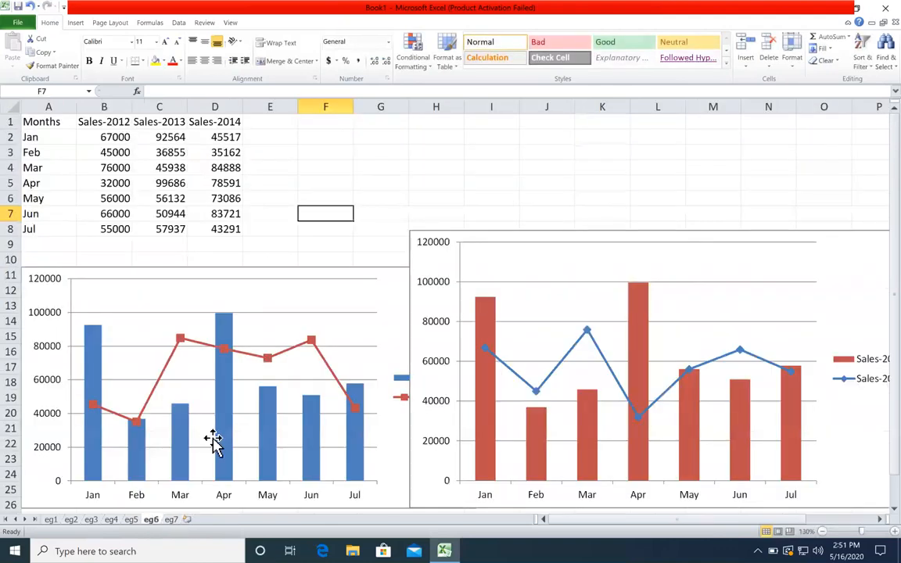
- Copy the sales table A1:D8 from sheet eg6 into the same range on sheet eg7
{"action": "left_click_drag", "start_coordinate": [215, 229], "coordinate": [21, 123]}
{"action": "right_click", "coordinate": [74, 134]}
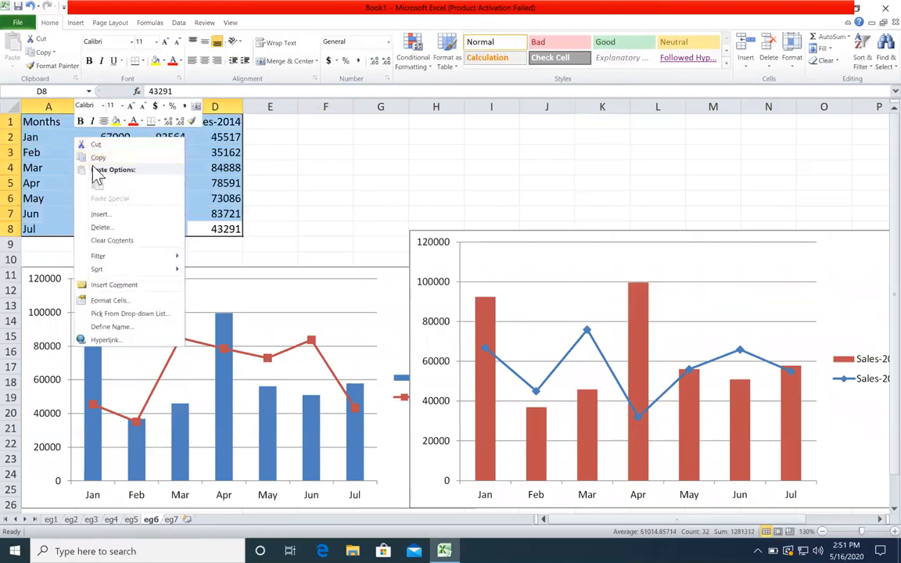
{"action": "left_click", "coordinate": [94, 158]}
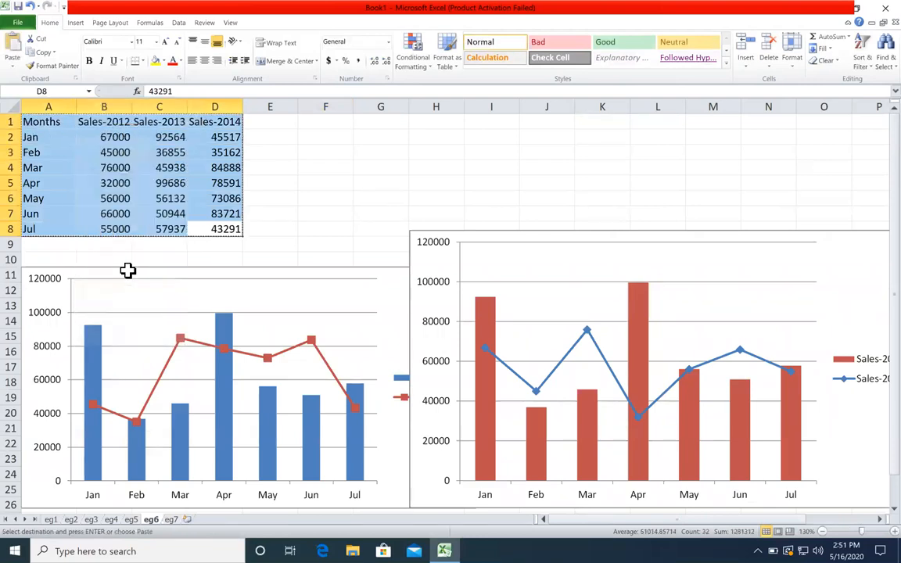
{"action": "left_click", "coordinate": [171, 520]}
{"action": "key", "text": "ctrl+v"}
{"action": "left_click", "coordinate": [332, 295]}
{"action": "key", "text": "super"}
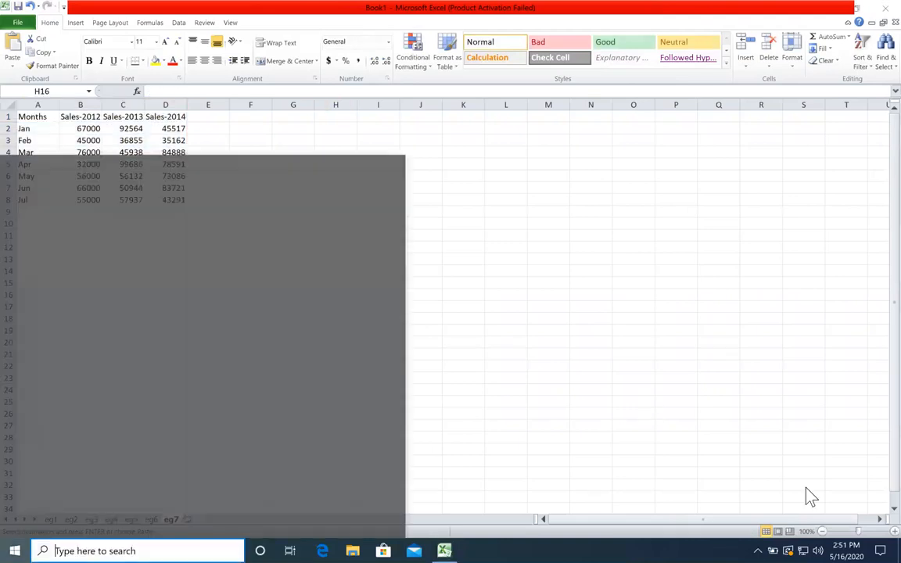
{"action": "key", "text": "super"}
{"action": "left_click", "coordinate": [894, 531]}
{"action": "left_click", "coordinate": [894, 531]}
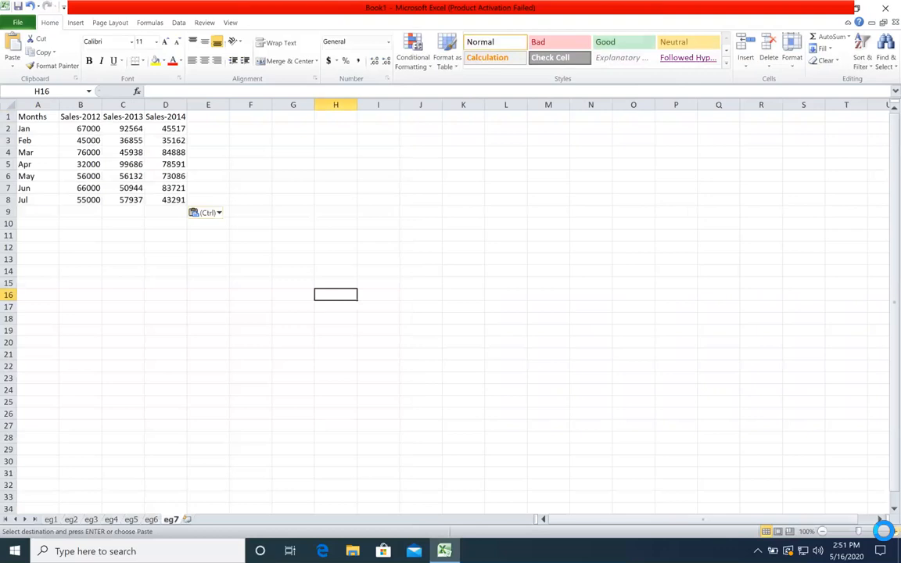
{"action": "left_click", "coordinate": [894, 531]}
{"action": "left_click", "coordinate": [893, 531]}
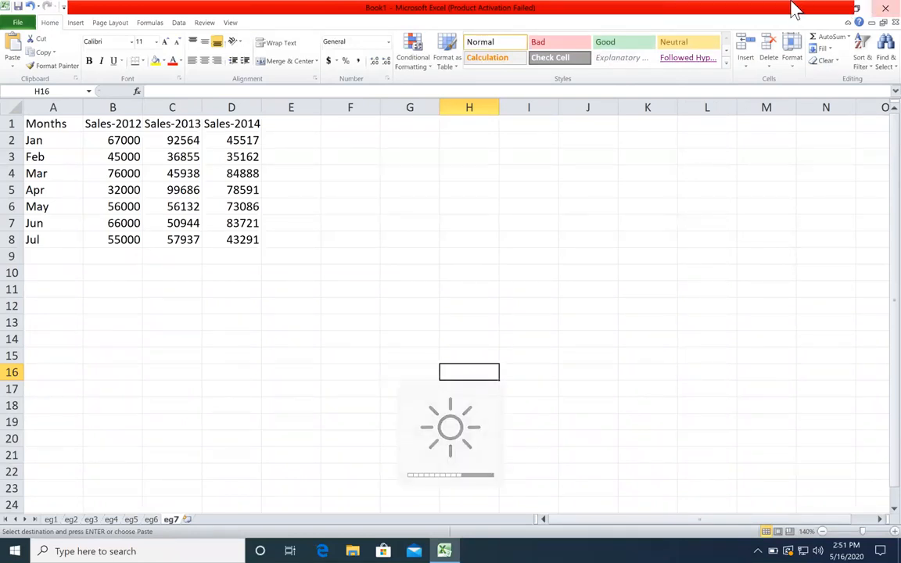
{"action": "left_click", "coordinate": [714, 204]}
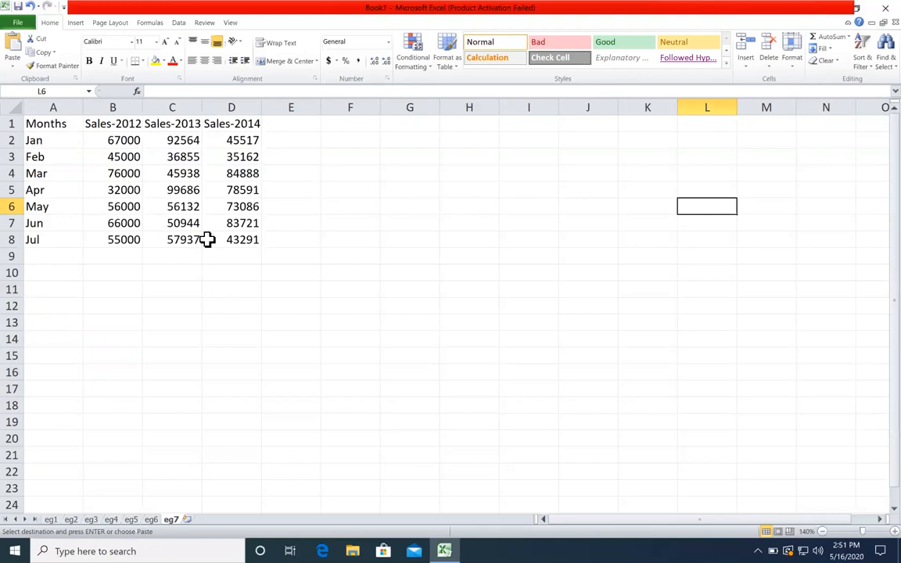
- Try a 2-D clustered column chart of the full table A1:D8 on eg7, then delete it
{"action": "left_click_drag", "start_coordinate": [208, 239], "coordinate": [7, 115]}
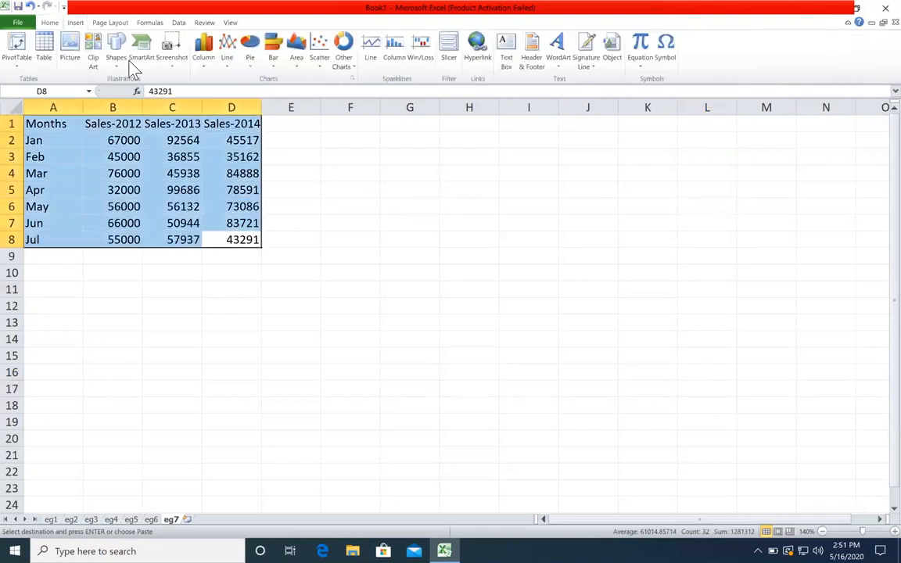
{"action": "left_click", "coordinate": [203, 47]}
{"action": "left_click", "coordinate": [204, 96]}
{"action": "left_click_drag", "start_coordinate": [654, 251], "coordinate": [595, 247]}
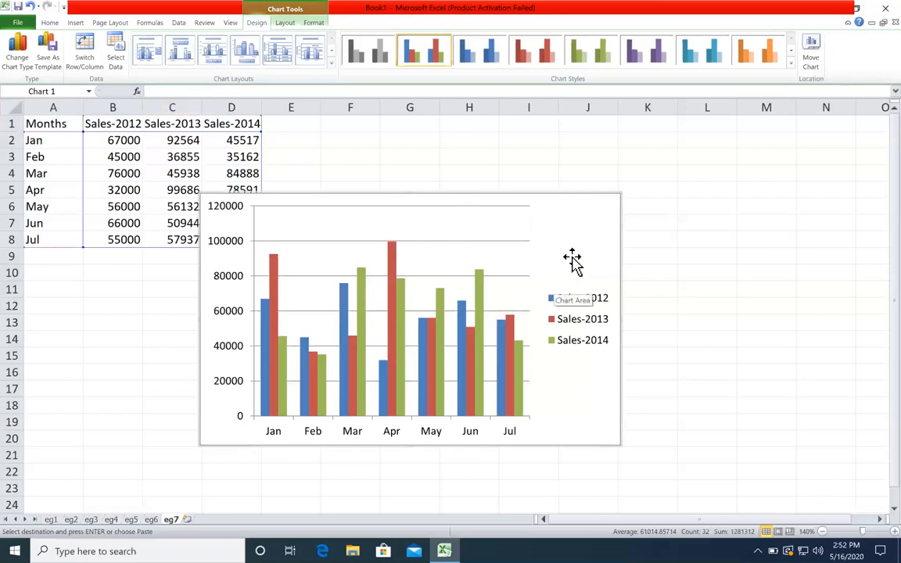
{"action": "key", "text": "Delete"}
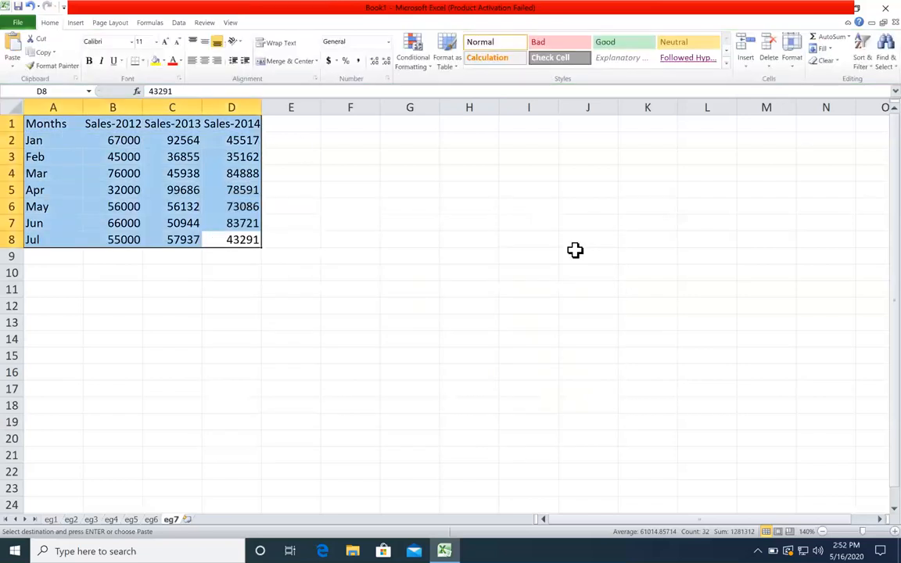
{"action": "left_click", "coordinate": [575, 254]}
- Replace the three sales headings in B1:D1 with the plain years 2012, 2013 and 2014
{"action": "left_click", "coordinate": [137, 124]}
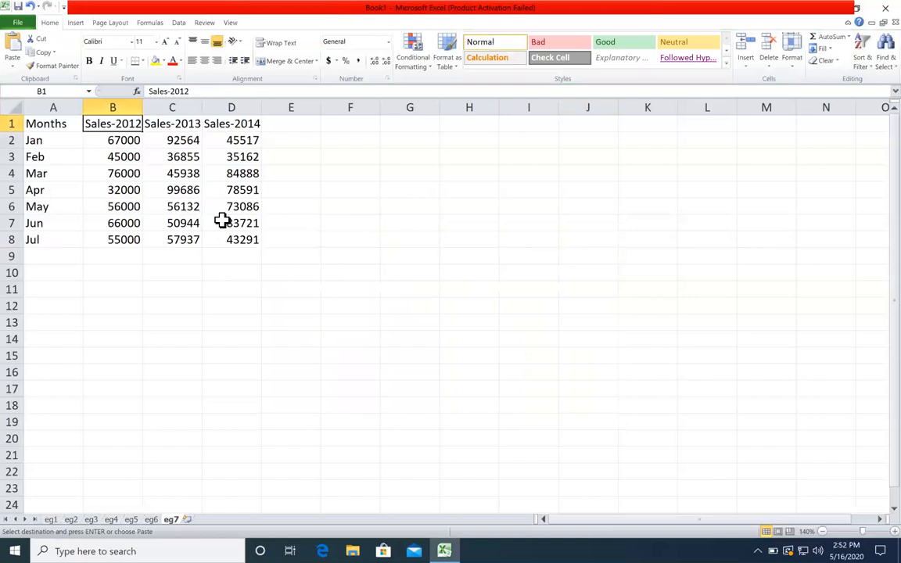
{"action": "type", "text": "2012"}
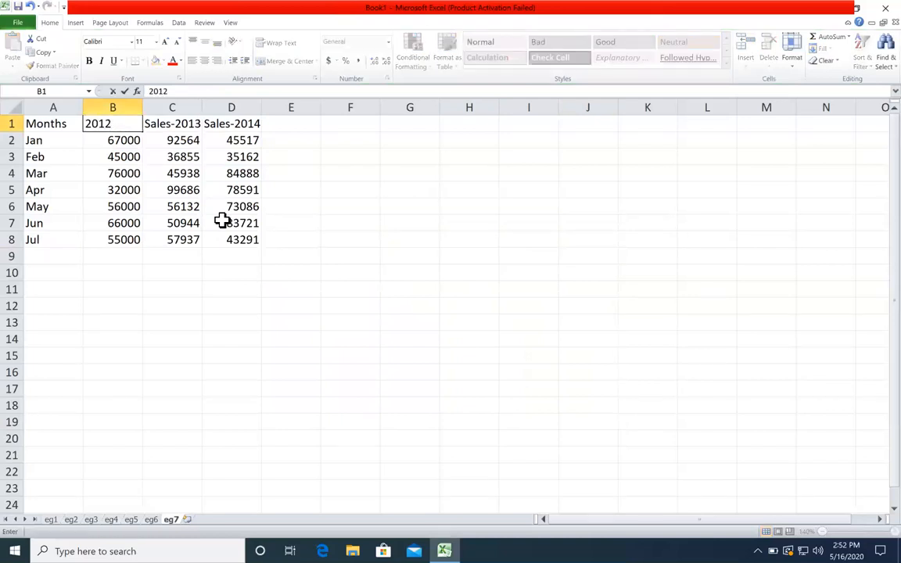
{"action": "key", "text": "Tab"}
{"action": "type", "text": "2013"}
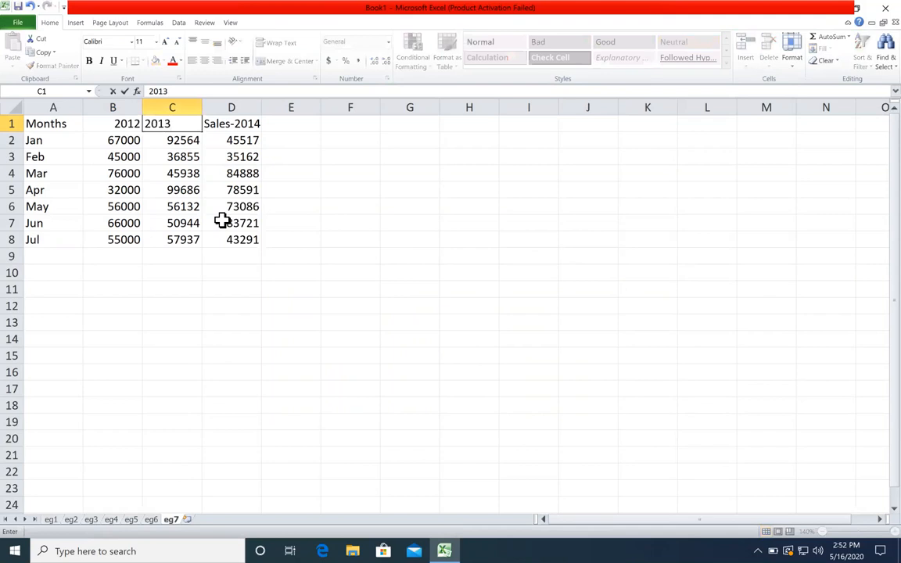
{"action": "key", "text": "Tab"}
{"action": "type", "text": "2014"}
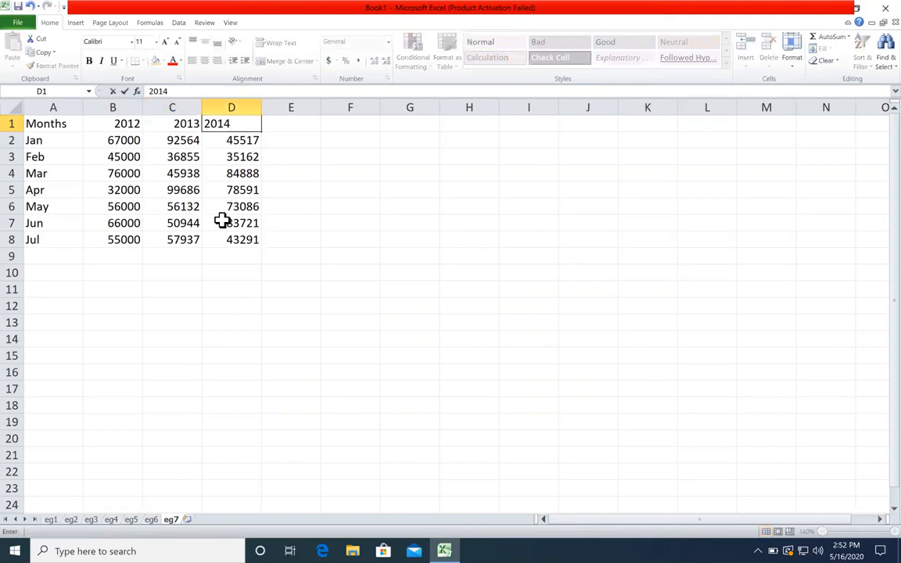
{"action": "key", "text": "Return"}
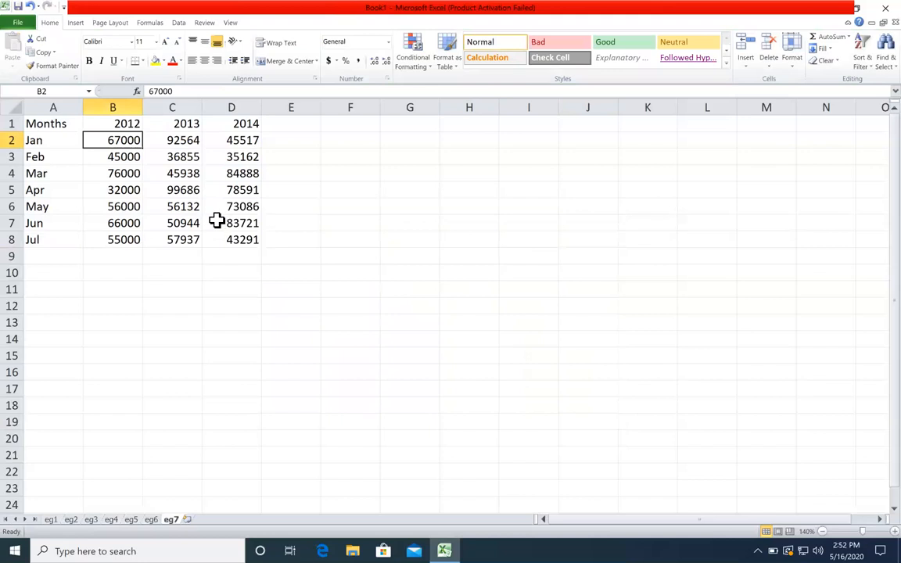
- Insert a 2-D clustered column chart from A1:D8, enlarge it and place it beside the table
{"action": "left_click_drag", "start_coordinate": [36, 122], "coordinate": [208, 239]}
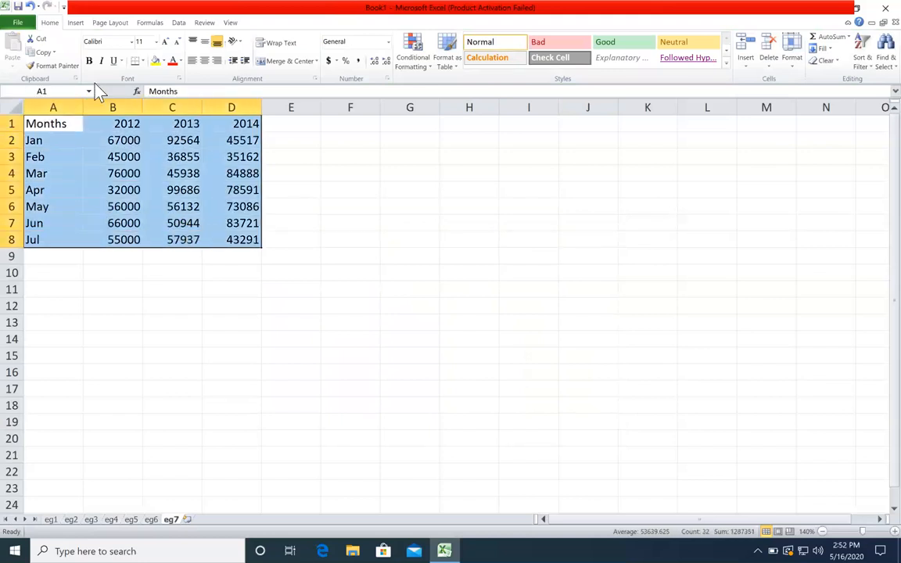
{"action": "left_click", "coordinate": [75, 22]}
{"action": "left_click", "coordinate": [203, 66]}
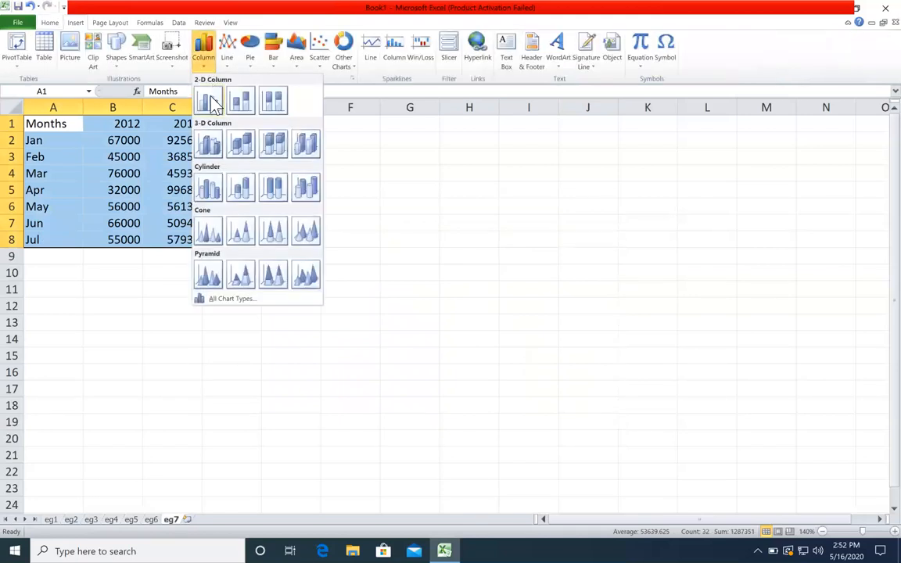
{"action": "left_click", "coordinate": [208, 100]}
{"action": "left_click_drag", "start_coordinate": [678, 197], "coordinate": [735, 162]}
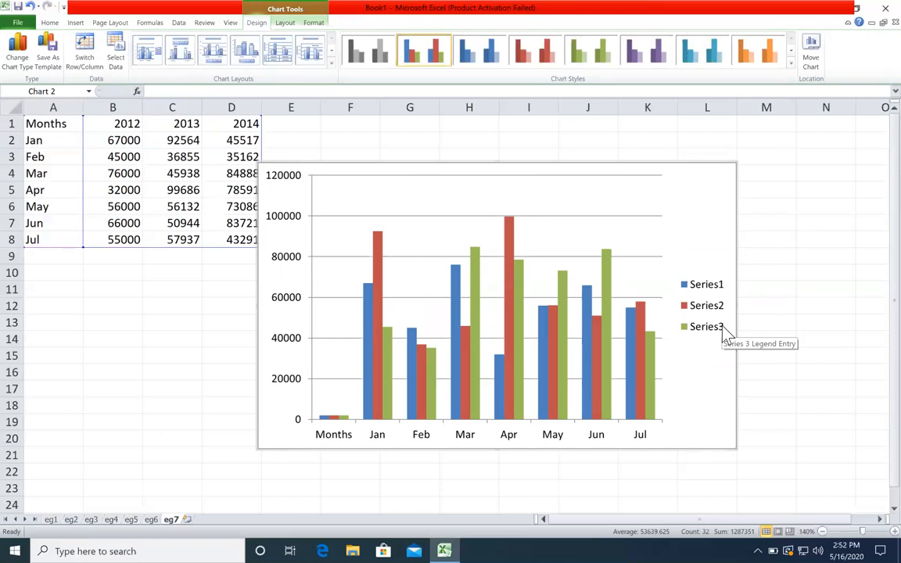
{"action": "left_click_drag", "start_coordinate": [508, 180], "coordinate": [538, 202]}
{"action": "left_click", "coordinate": [501, 174]}
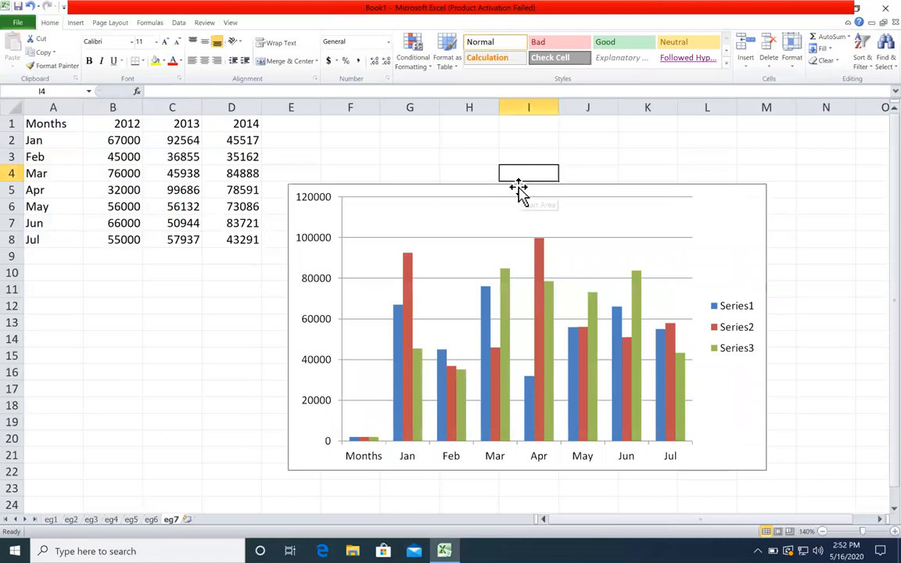
- Examine how the Months heading and the year headings in A1:D1 relate to the chart's categories and series
{"action": "left_click_drag", "start_coordinate": [113, 120], "coordinate": [238, 122]}
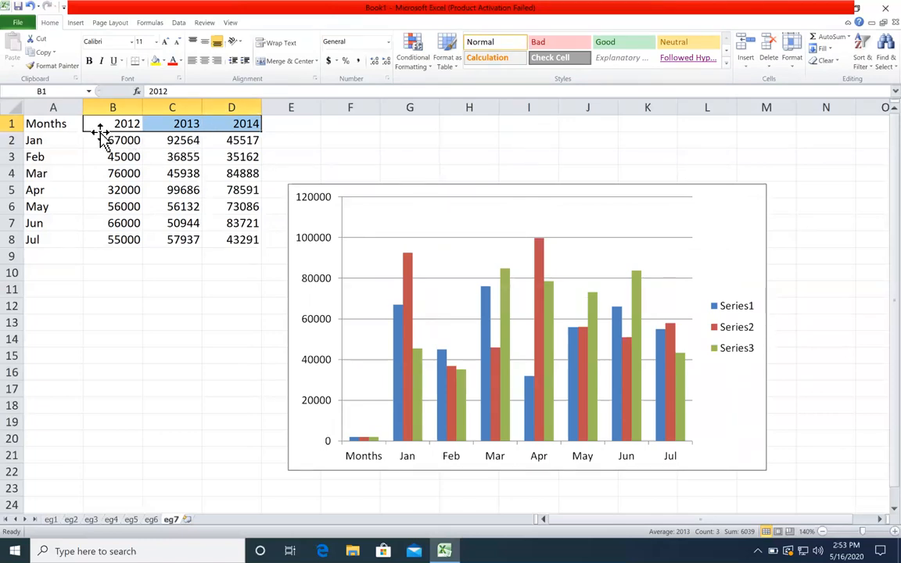
{"action": "left_click", "coordinate": [61, 123]}
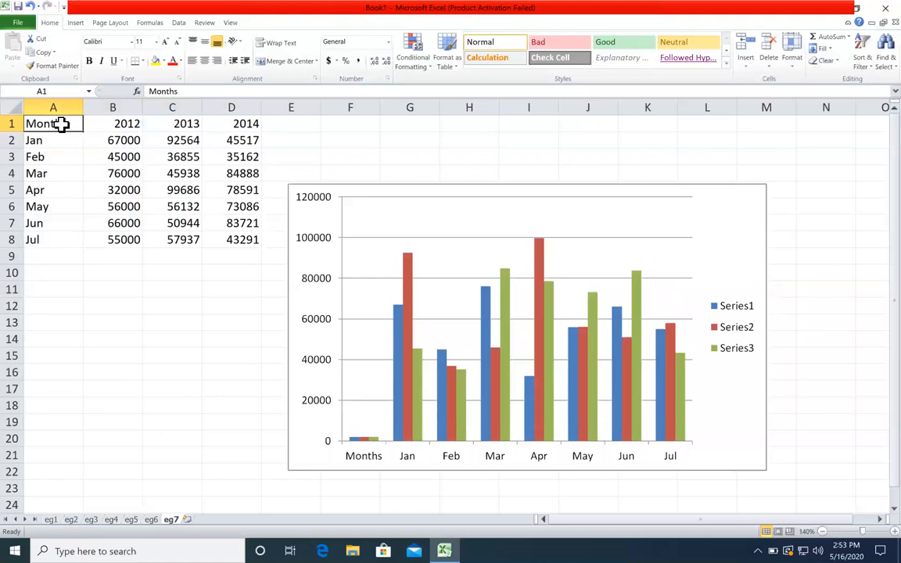
{"action": "left_click_drag", "start_coordinate": [61, 124], "coordinate": [222, 123]}
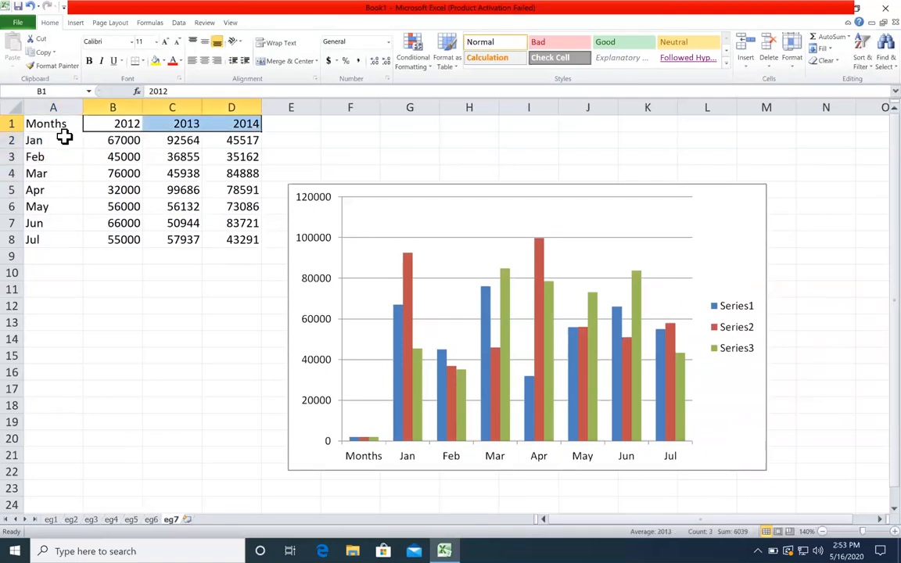
{"action": "left_click", "coordinate": [64, 137]}
{"action": "left_click", "coordinate": [94, 139]}
{"action": "left_click_drag", "start_coordinate": [115, 122], "coordinate": [240, 129]}
{"action": "left_click", "coordinate": [72, 120]}
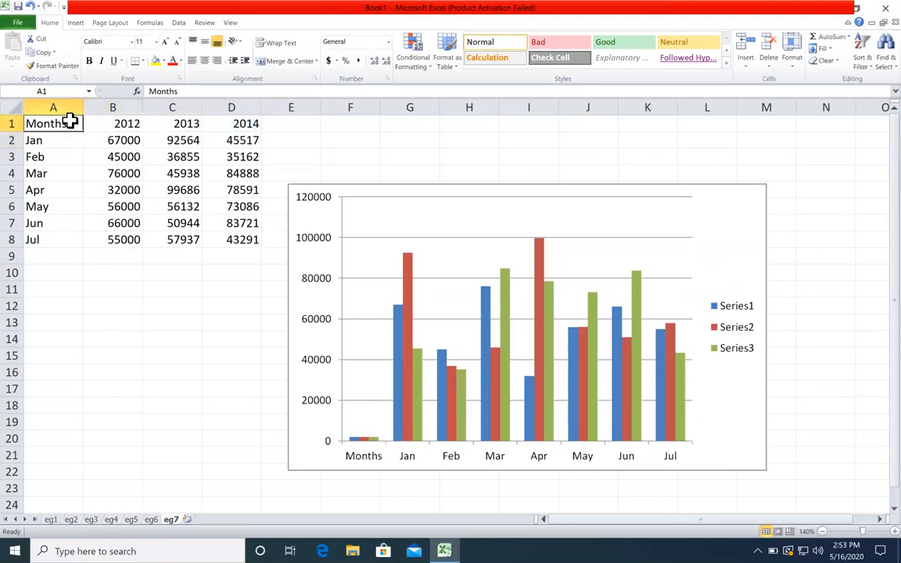
{"action": "left_click_drag", "start_coordinate": [121, 123], "coordinate": [229, 125]}
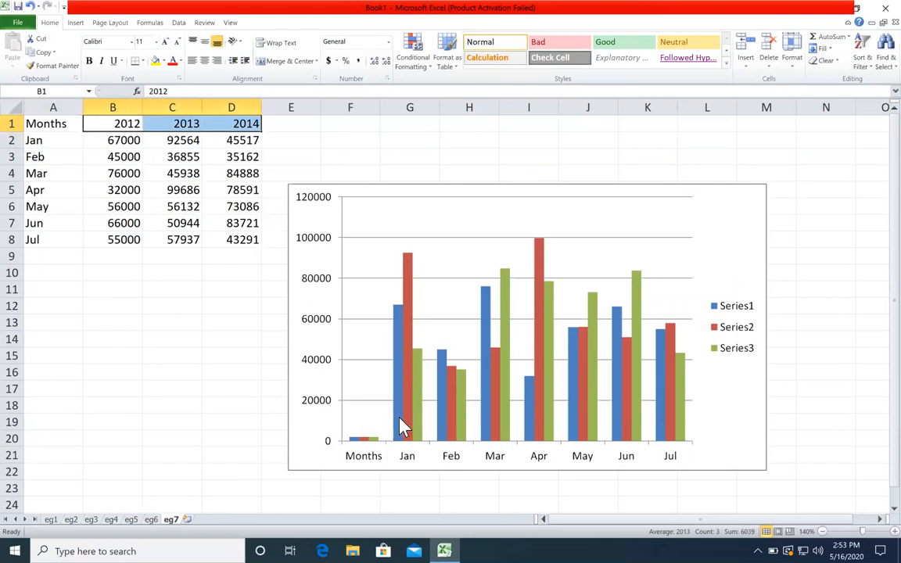
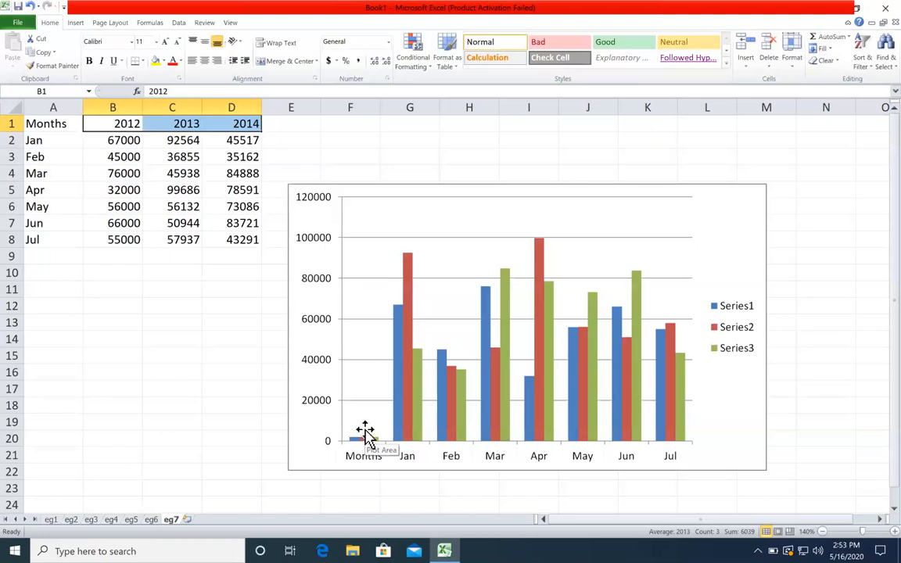
- Try 62013 as the heading in C1 to test its effect on the chart, then undo the edit
{"action": "double_click", "coordinate": [175, 123]}
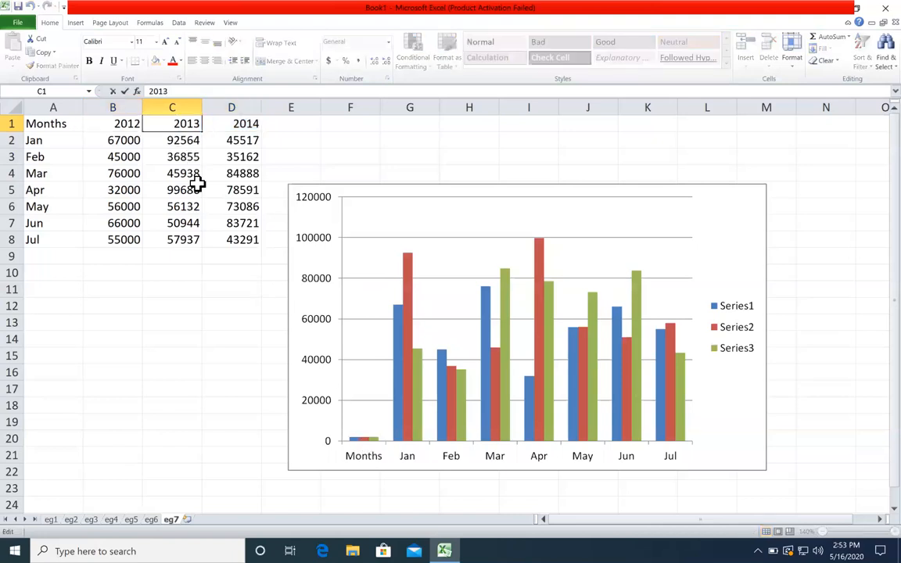
{"action": "type", "text": "6"}
{"action": "key", "text": "Return"}
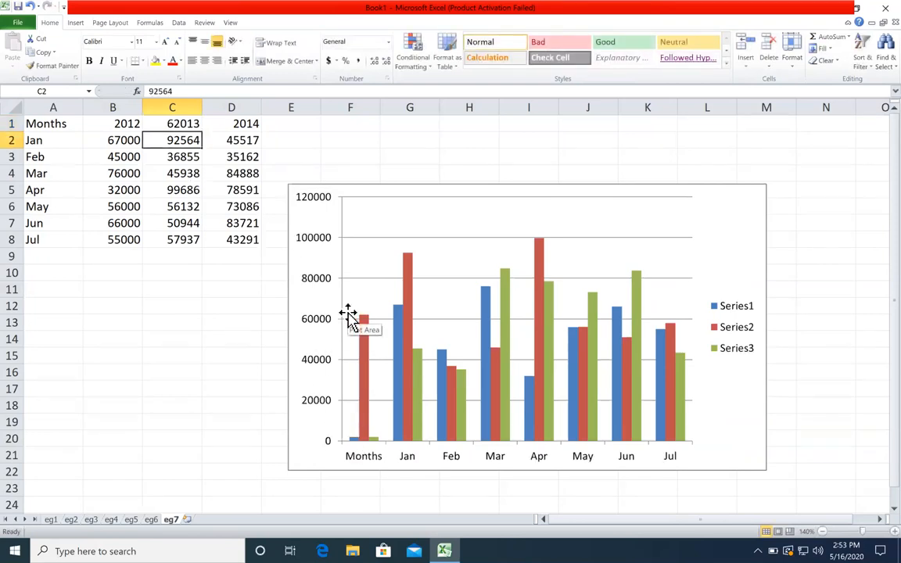
{"action": "key", "text": "ctrl+z"}
- Delete the clustered column chart built from the numeric year headings
{"action": "left_click_drag", "start_coordinate": [119, 126], "coordinate": [238, 127]}
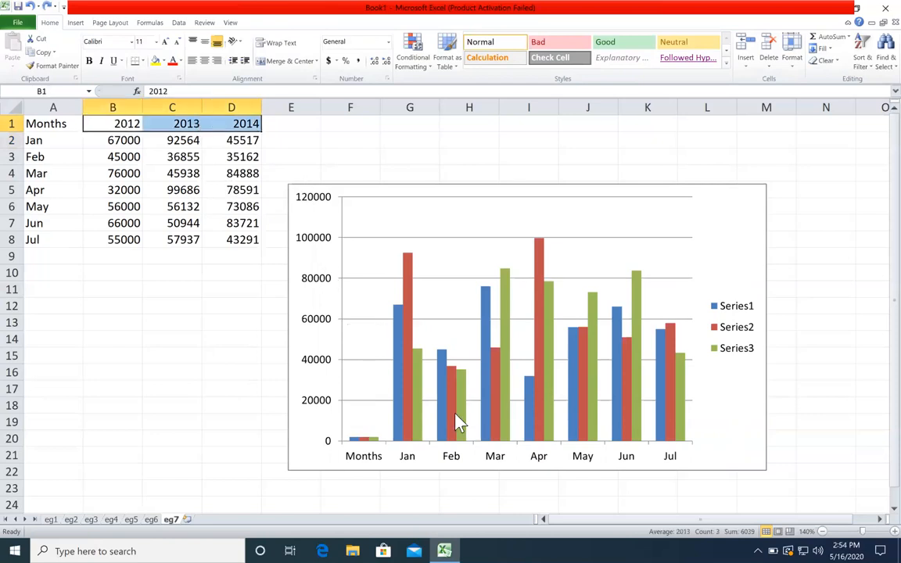
{"action": "left_click", "coordinate": [730, 212]}
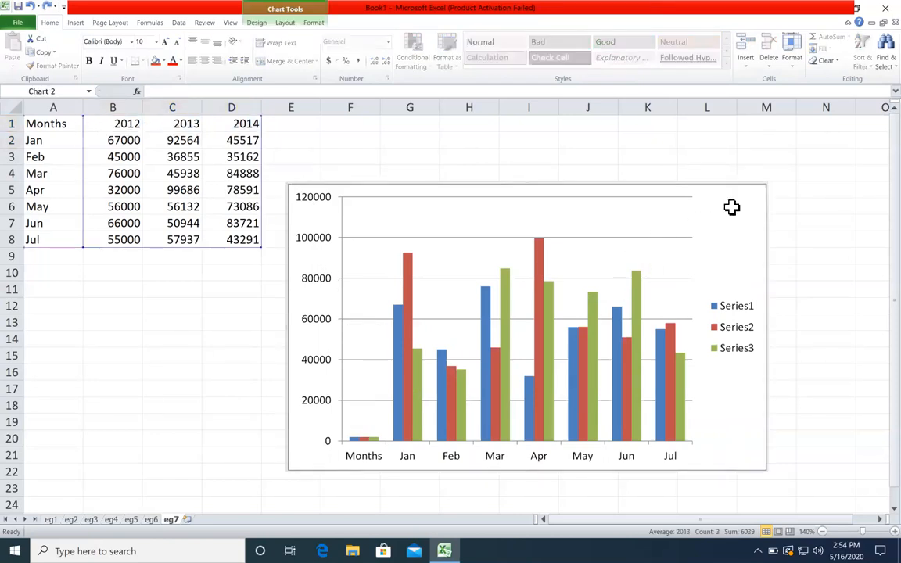
{"action": "key", "text": "Delete"}
- Try entering 2344 with a leading apostrophe in cell G9, then cancel the entry
{"action": "left_click", "coordinate": [428, 251]}
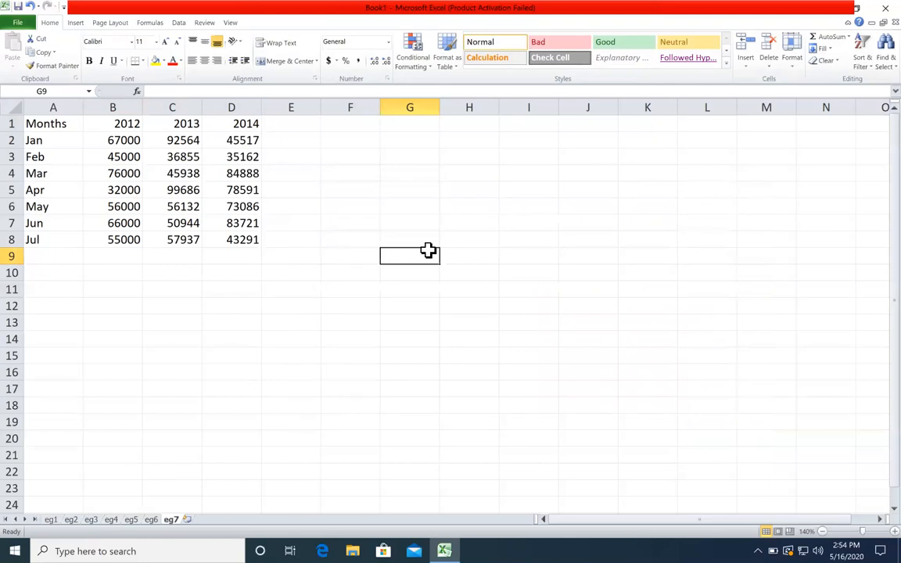
{"action": "type", "text": "'"}
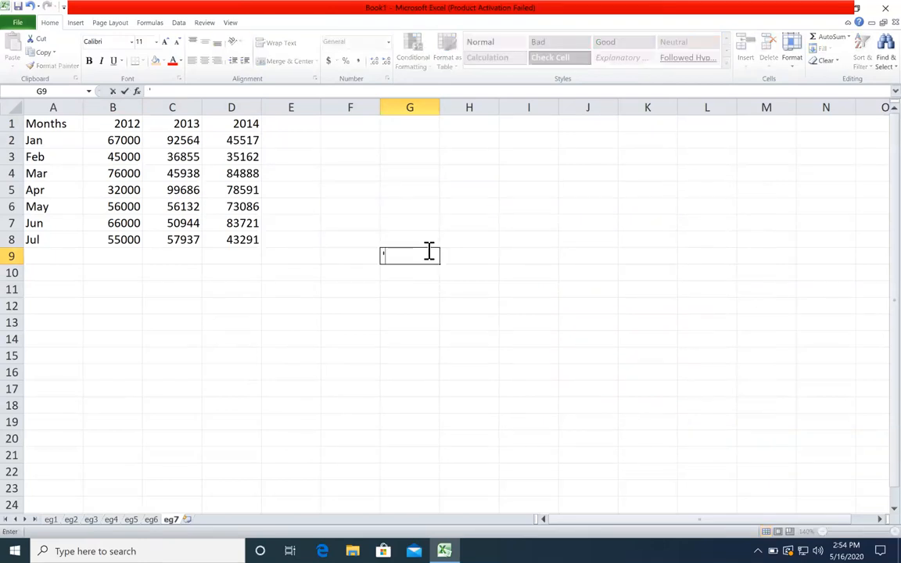
{"action": "type", "text": "2344"}
{"action": "key", "text": "Escape"}
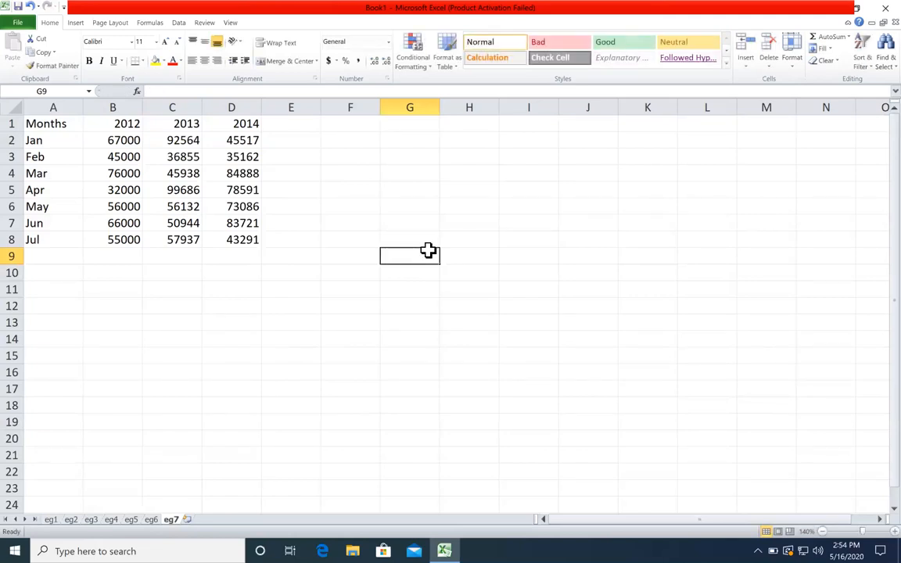
- Enter a lone apostrophe in each of cells G9 and G10
{"action": "type", "text": "'"}
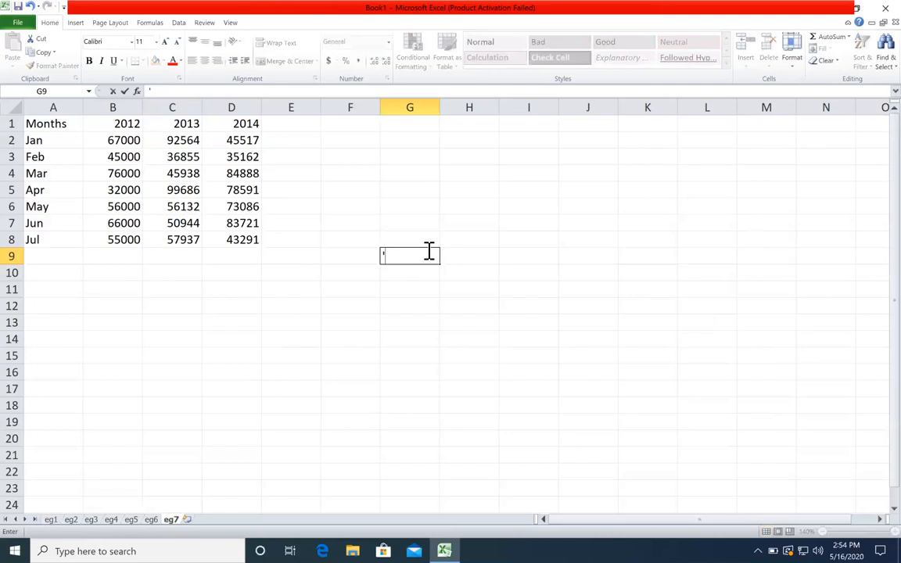
{"action": "key", "text": "Return"}
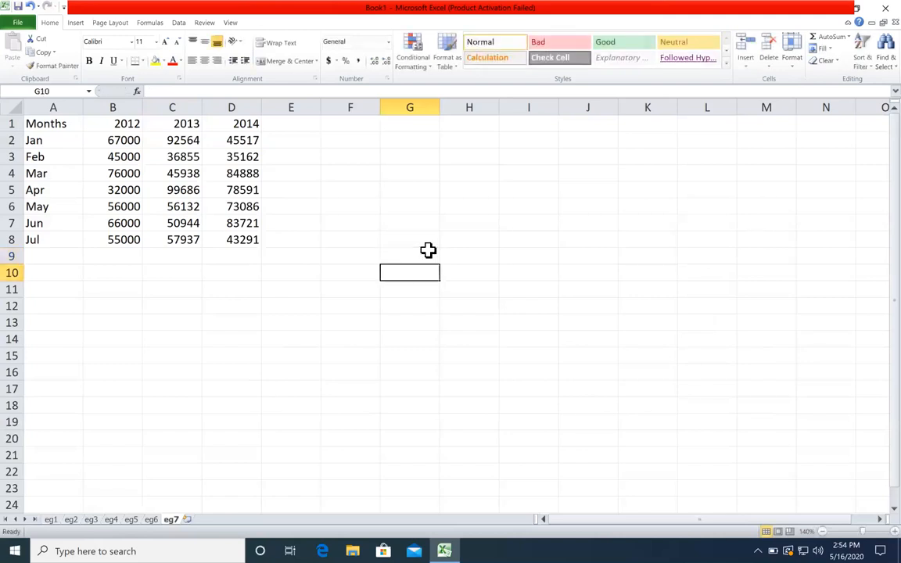
{"action": "type", "text": "'"}
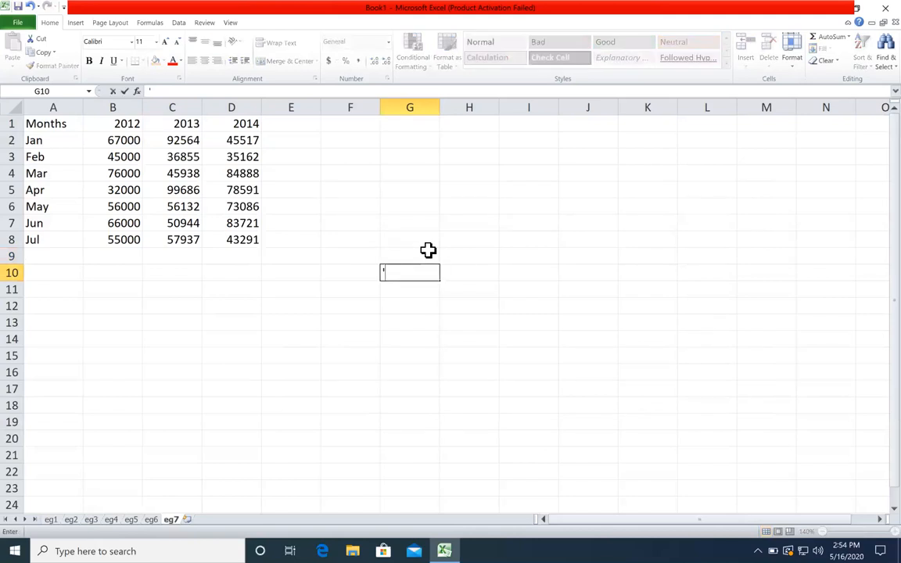
{"action": "key", "text": "Return"}
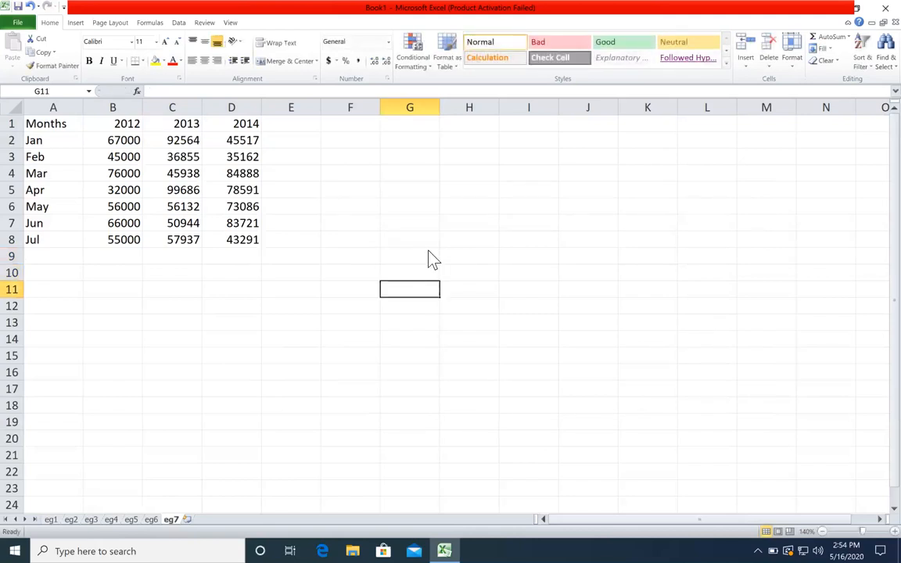
- Clear the lone apostrophes from G9:G10 and enter 3434 with a leading apostrophe in G9
{"action": "right_click", "coordinate": [428, 257]}
{"action": "left_click", "coordinate": [395, 277]}
{"action": "left_click", "coordinate": [404, 303]}
{"action": "left_click_drag", "start_coordinate": [409, 259], "coordinate": [418, 276]}
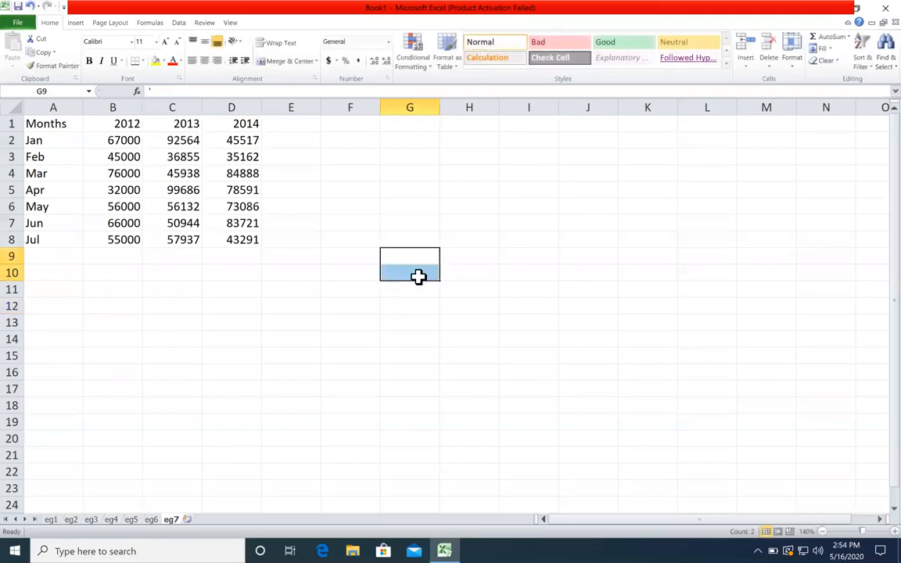
{"action": "key", "text": "Delete"}
{"action": "type", "text": "'3434"}
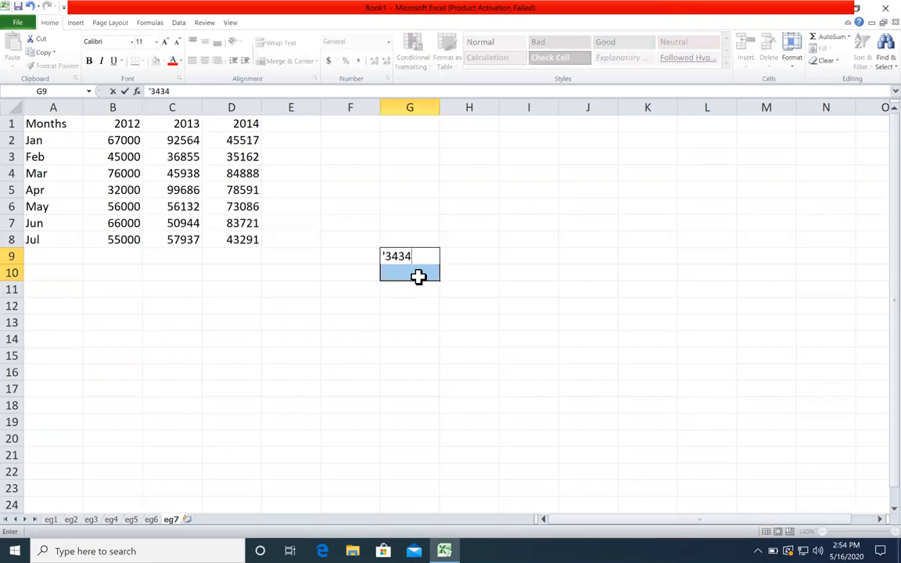
{"action": "key", "text": "Return"}
- Enter 4344 as a plain number in G12 and widen column G slightly
{"action": "left_click", "coordinate": [418, 304]}
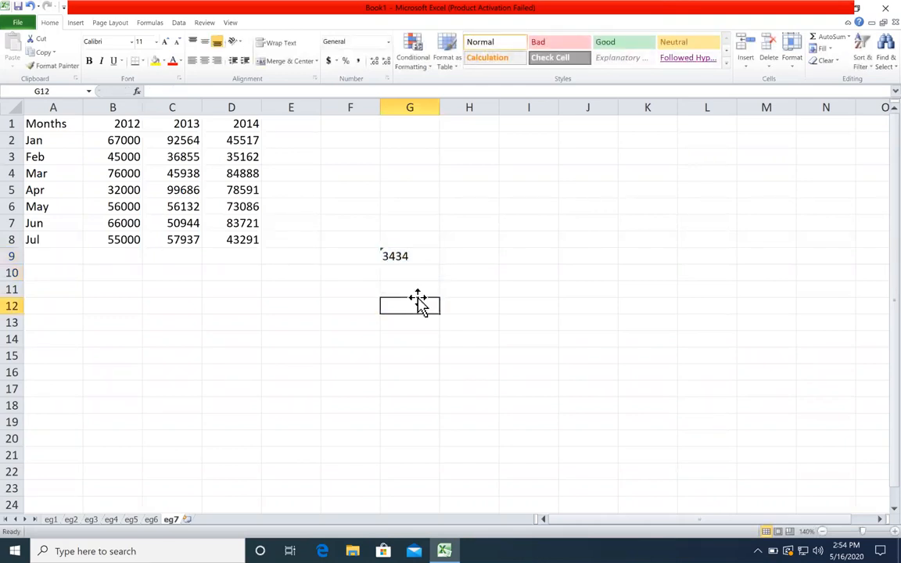
{"action": "type", "text": "4344"}
{"action": "key", "text": "Return"}
{"action": "left_click", "coordinate": [432, 304]}
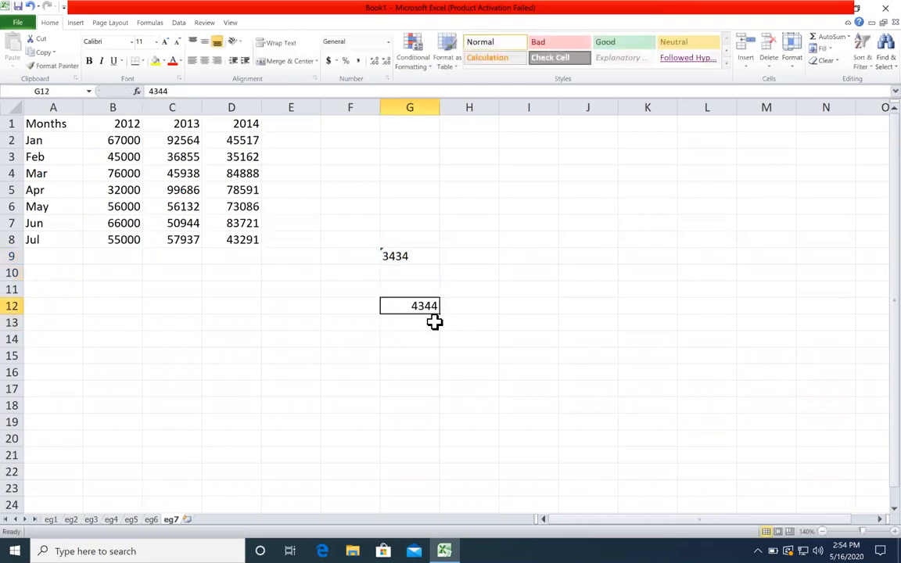
{"action": "left_click_drag", "start_coordinate": [452, 110], "coordinate": [452, 111]}
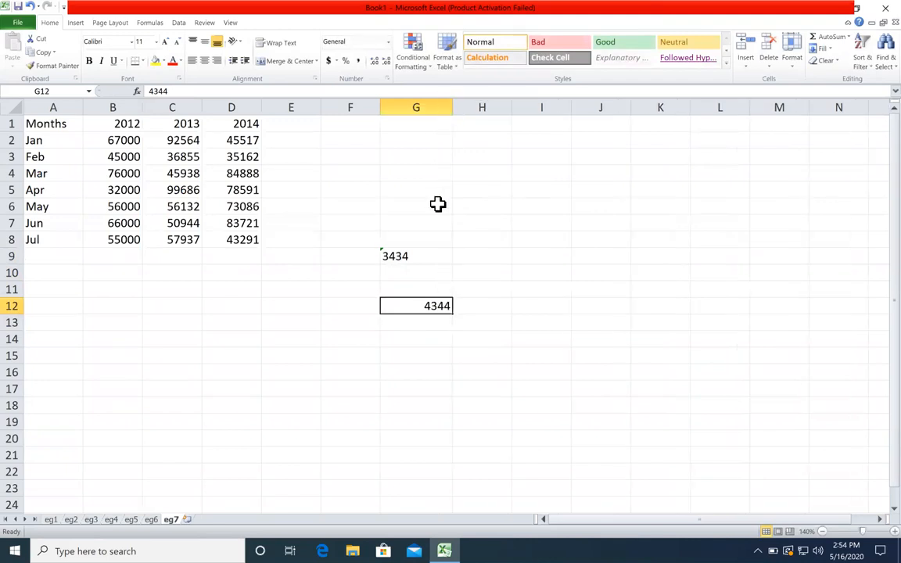
- Clear the test entries from the range G8:G12
{"action": "left_click", "coordinate": [400, 254]}
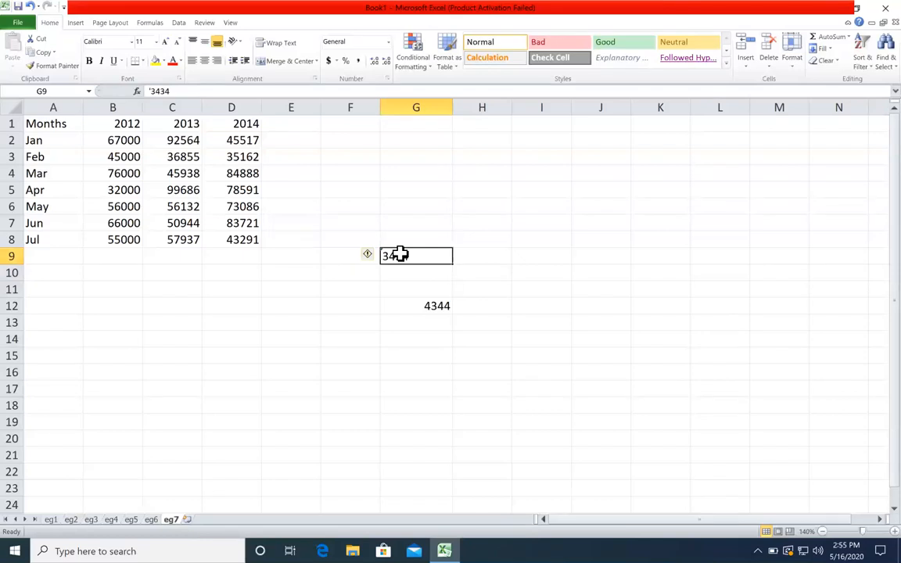
{"action": "left_click_drag", "start_coordinate": [401, 233], "coordinate": [440, 320]}
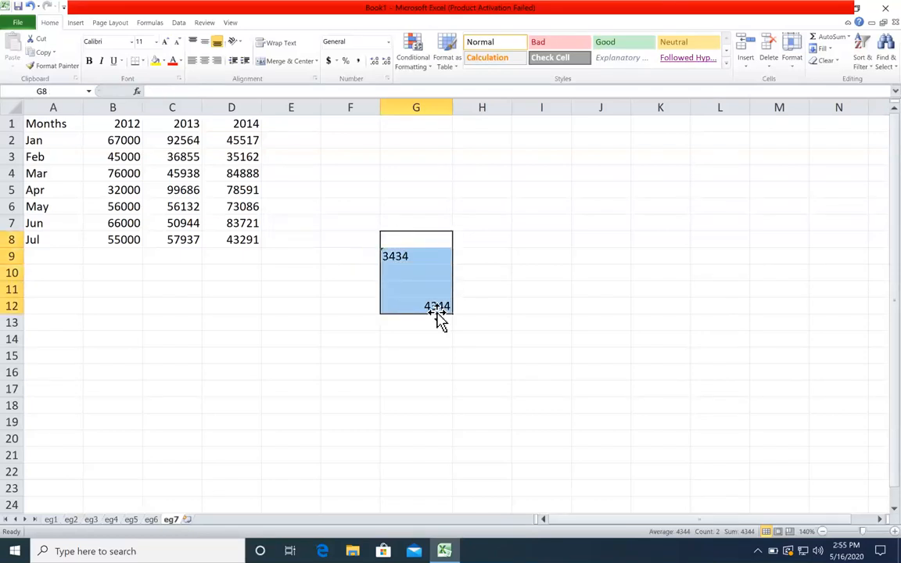
{"action": "key", "text": "Delete"}
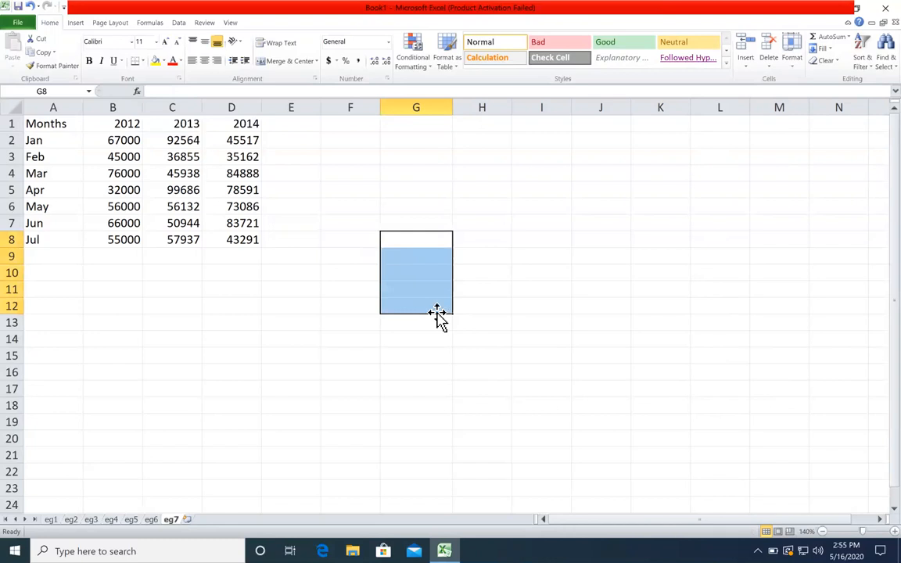
- Convert the year headings 2012, 2013 and 2014 in B1:D1 to text by adding a leading apostrophe to each
{"action": "double_click", "coordinate": [114, 119]}
{"action": "type", "text": "'"}
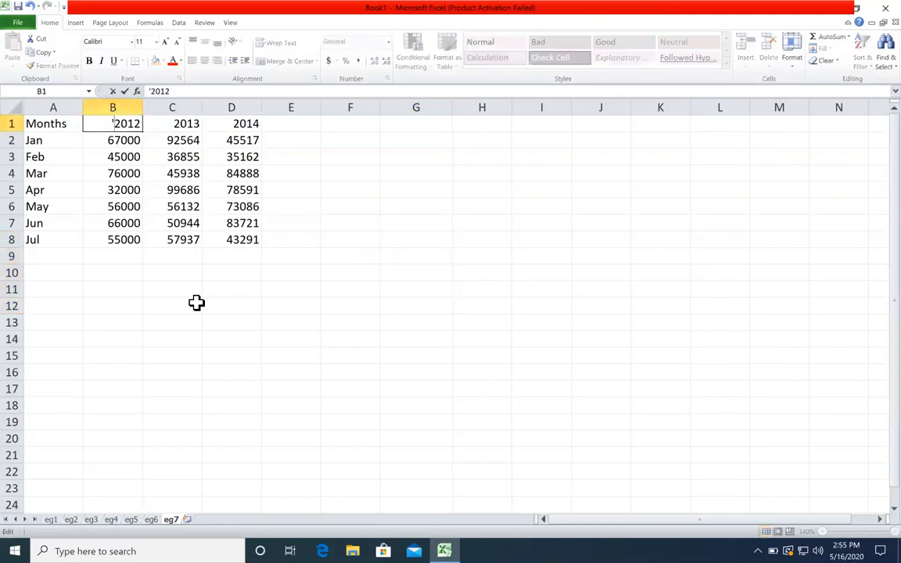
{"action": "key", "text": "Return"}
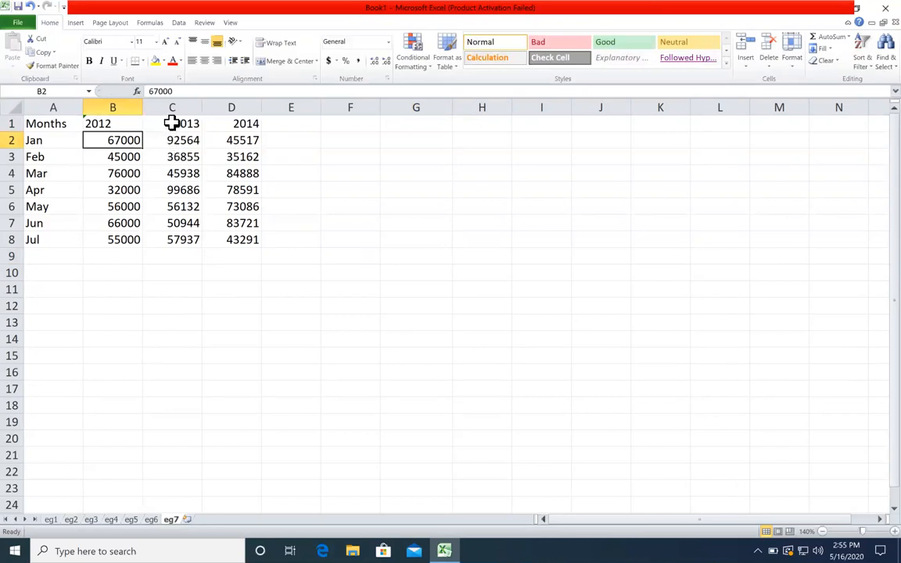
{"action": "left_click", "coordinate": [173, 123]}
{"action": "type", "text": "'"}
{"action": "key", "text": "Return"}
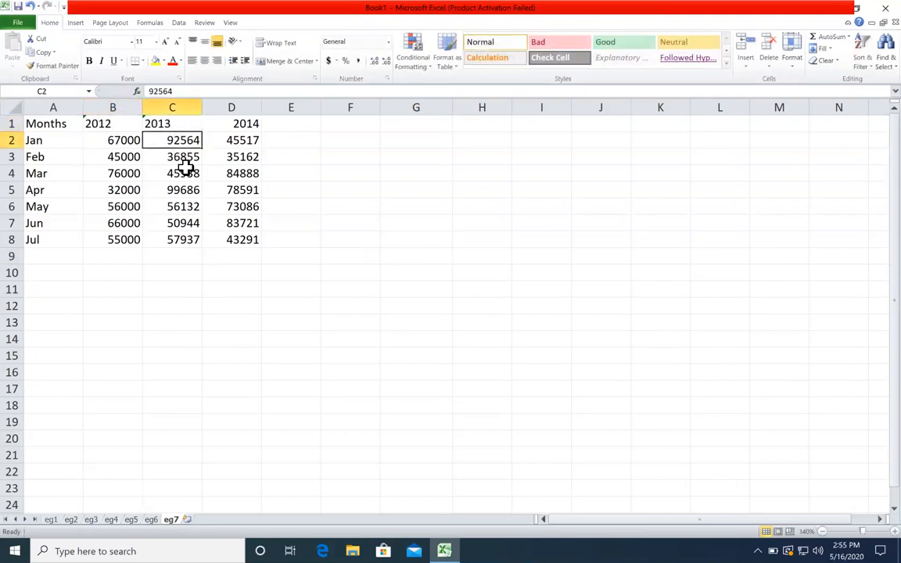
{"action": "left_click", "coordinate": [223, 119]}
{"action": "double_click", "coordinate": [223, 119]}
{"action": "type", "text": "'"}
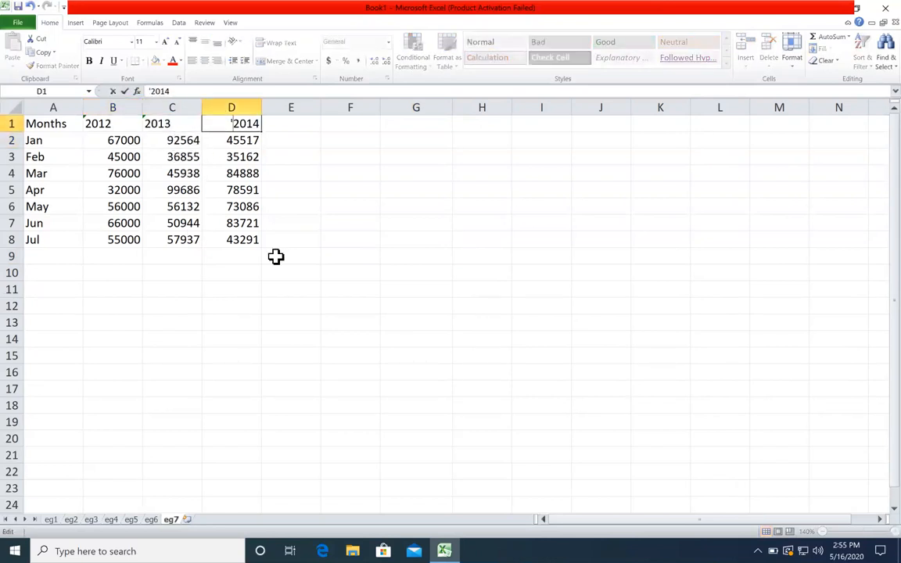
{"action": "key", "text": "Return"}
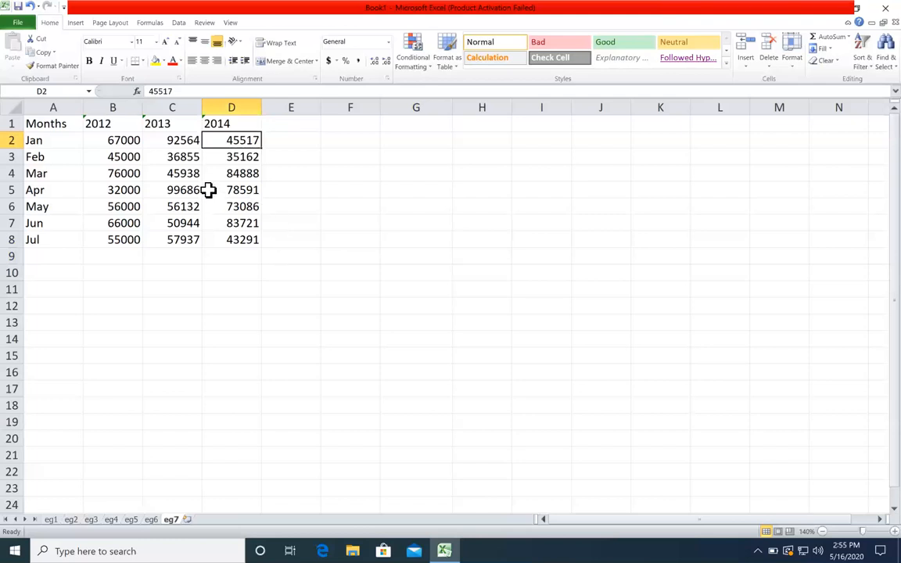
{"action": "left_click_drag", "start_coordinate": [62, 137], "coordinate": [255, 237]}
{"action": "left_click", "coordinate": [344, 222]}
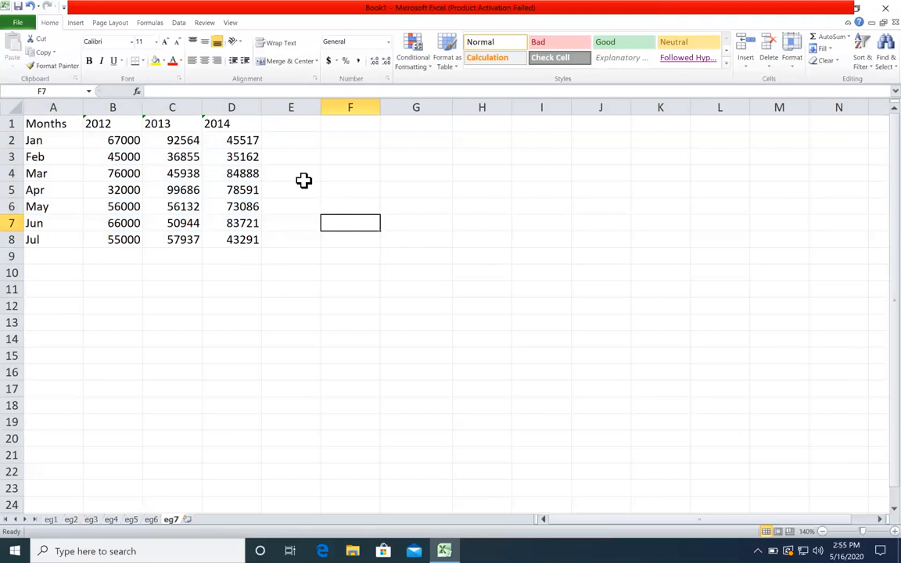
{"action": "left_click", "coordinate": [289, 141]}
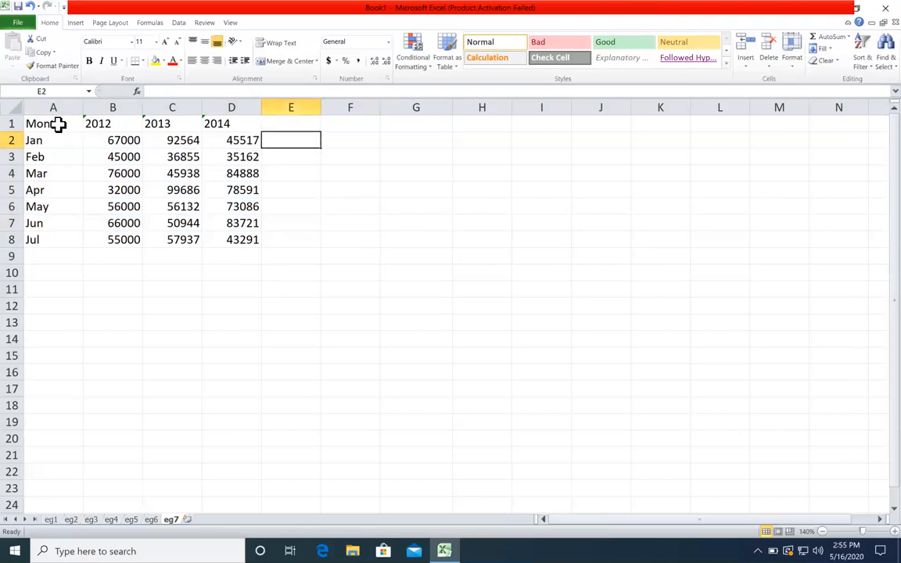
{"action": "left_click", "coordinate": [106, 124]}
{"action": "left_click", "coordinate": [153, 119]}
{"action": "left_click", "coordinate": [266, 134]}
- Insert a 2-D clustered column chart from A1:D8, shrink it slightly and place it below the data table
{"action": "left_click_drag", "start_coordinate": [247, 120], "coordinate": [65, 239]}
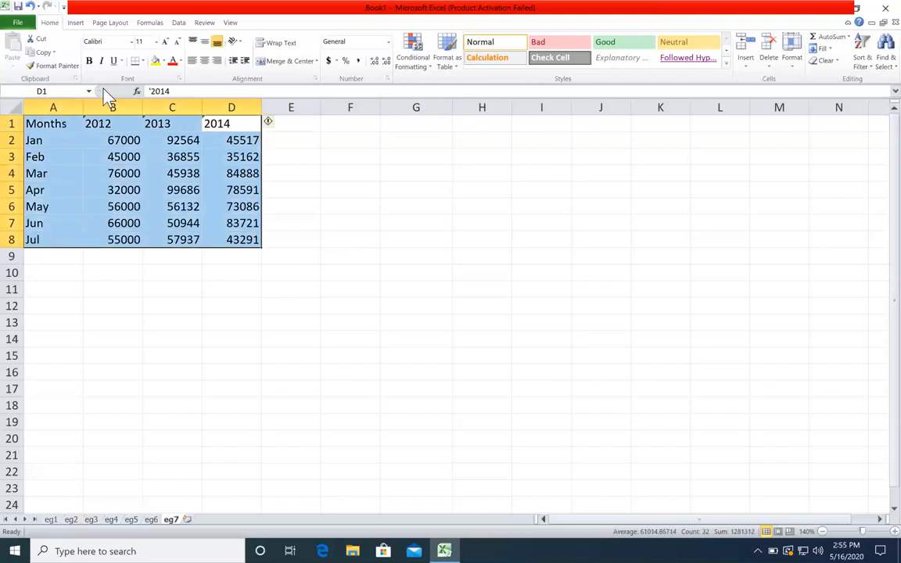
{"action": "left_click", "coordinate": [75, 22]}
{"action": "left_click", "coordinate": [203, 48]}
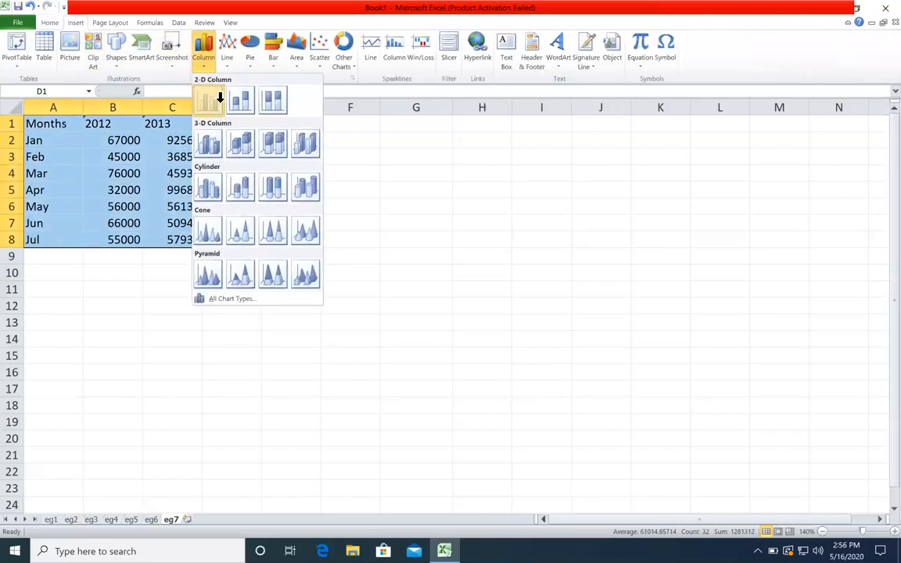
{"action": "left_click", "coordinate": [218, 100]}
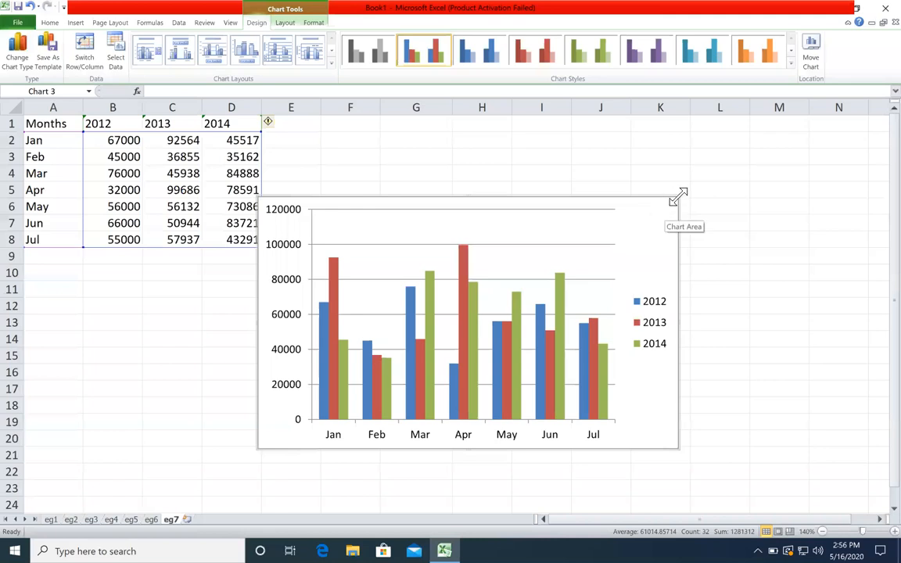
{"action": "left_click_drag", "start_coordinate": [674, 200], "coordinate": [390, 275]}
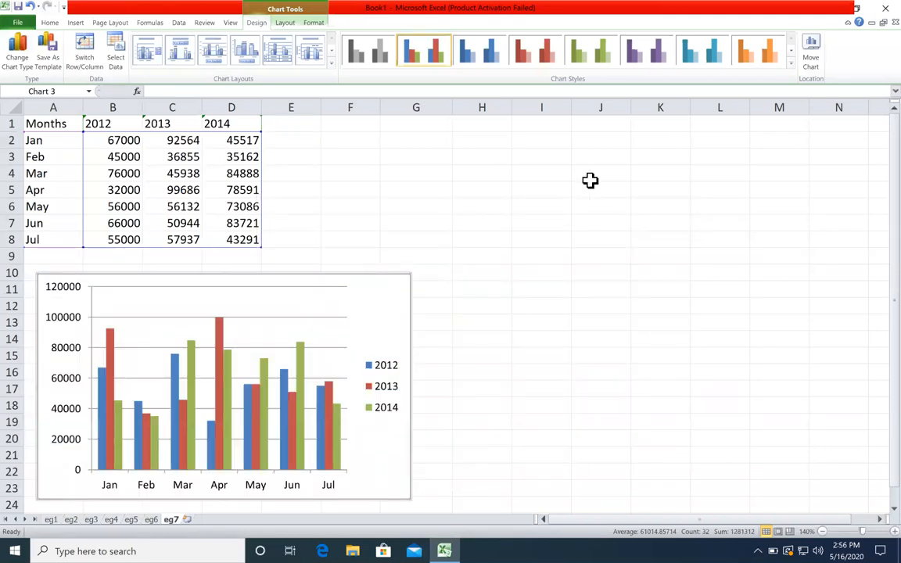
- Enter the headings Emp Code in I1 and Salary in J1
{"action": "left_click", "coordinate": [589, 180]}
{"action": "left_click", "coordinate": [522, 123]}
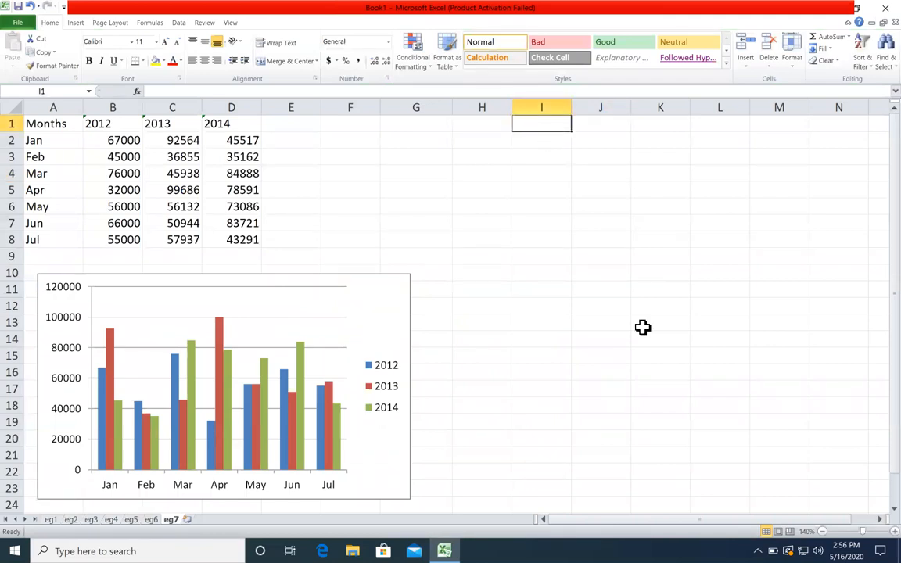
{"action": "type", "text": "Emp Code"}
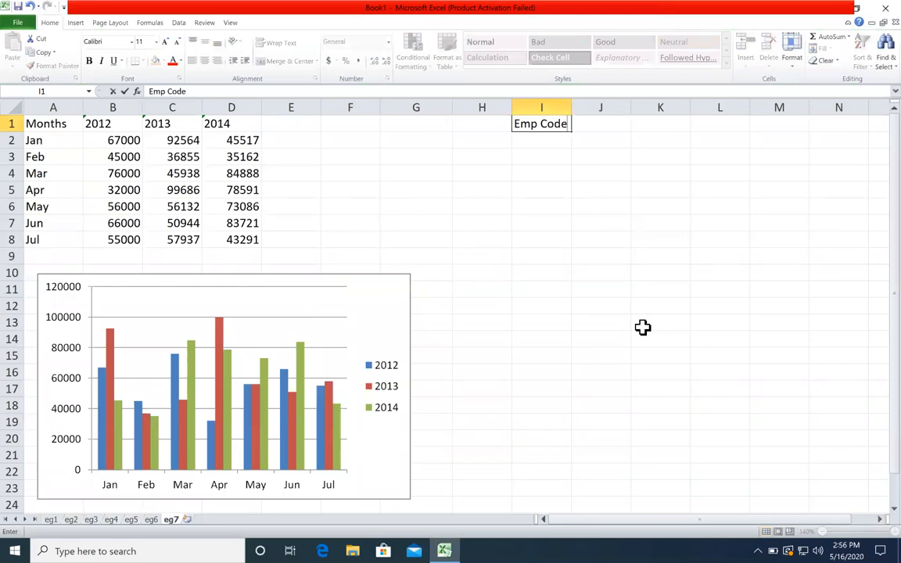
{"action": "key", "text": "Tab"}
{"action": "type", "text": "Salary"}
{"action": "key", "text": "Tab"}
{"action": "key", "text": "Return"}
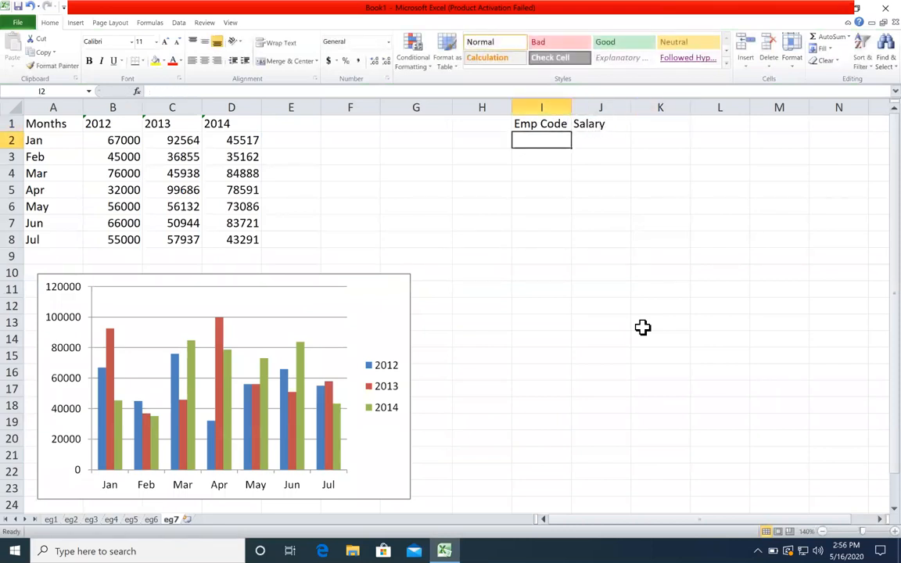
- Fill I2:I5 with four numeric four-digit employee codes
{"action": "type", "text": "4500"}
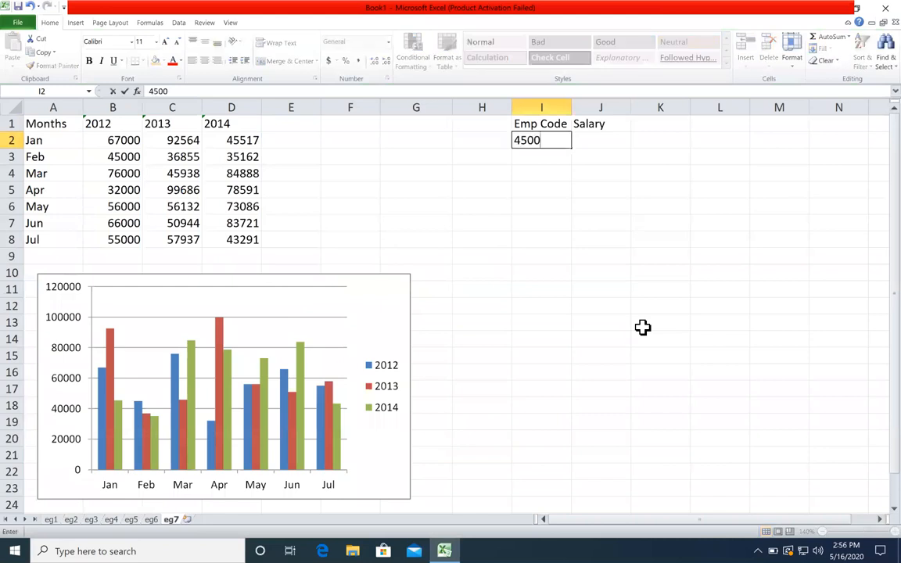
{"action": "key", "text": "Return"}
{"action": "type", "text": "4598"}
{"action": "key", "text": "Return"}
{"action": "type", "text": "56"}
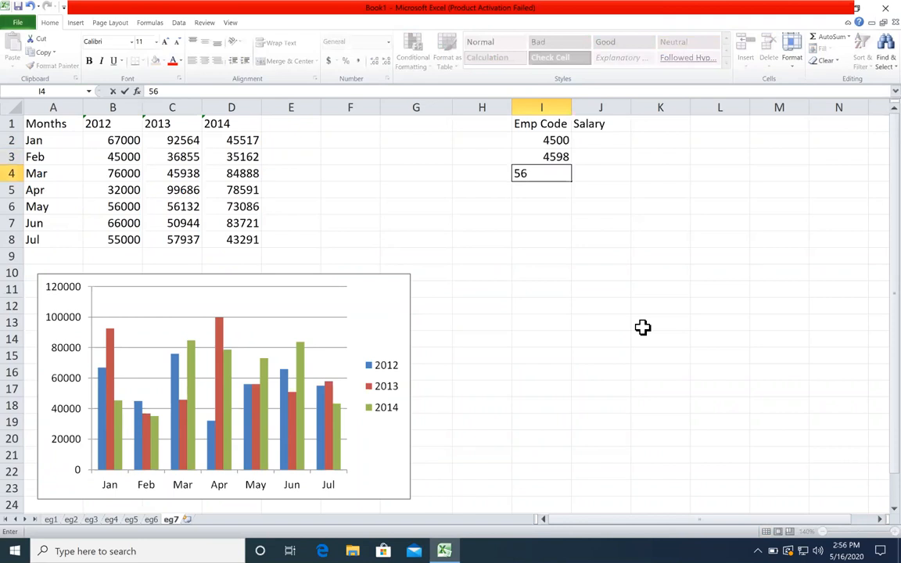
{"action": "type", "text": "99"}
{"action": "key", "text": "Return"}
{"action": "type", "text": "4566"}
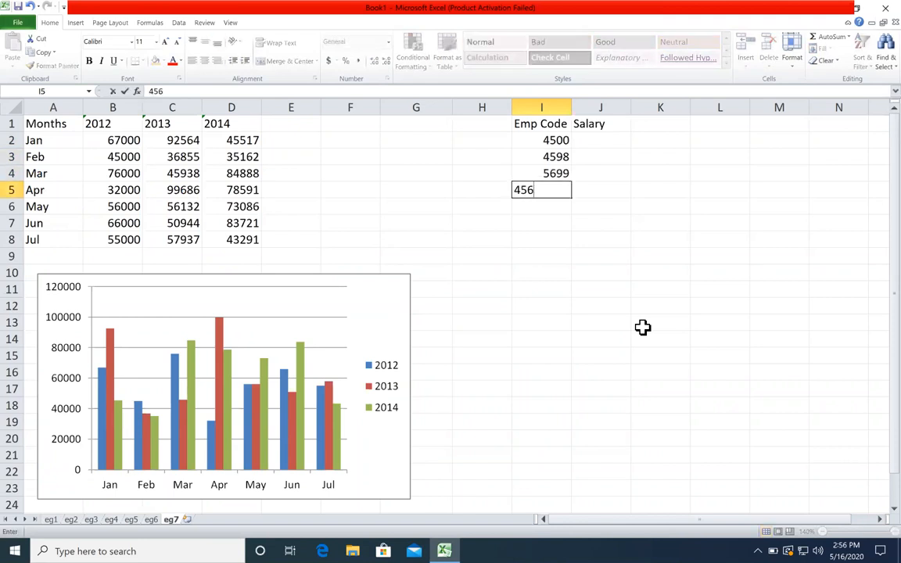
{"action": "key", "text": "Return"}
- Enter the salaries 14000, 16700, 34000 and 76000 in J2:J5
{"action": "key", "text": "Up"}
{"action": "key", "text": "Up"}
{"action": "key", "text": "Up"}
{"action": "key", "text": "Up"}
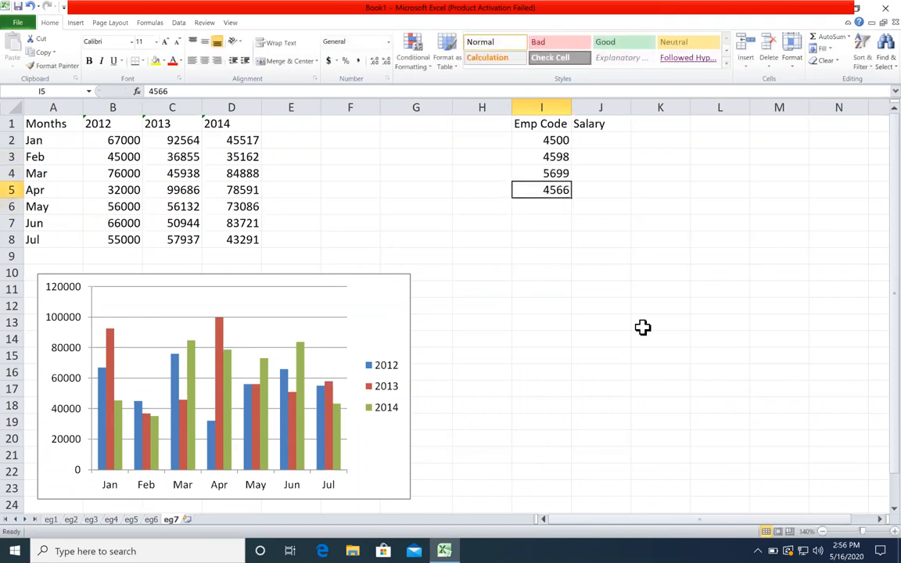
{"action": "key", "text": "Right"}
{"action": "type", "text": "1400"}
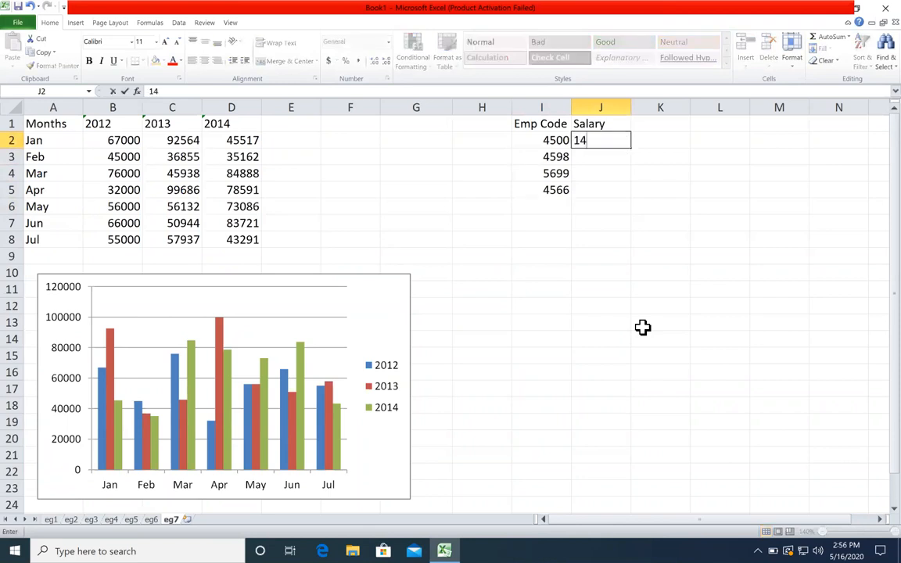
{"action": "key", "text": "Return"}
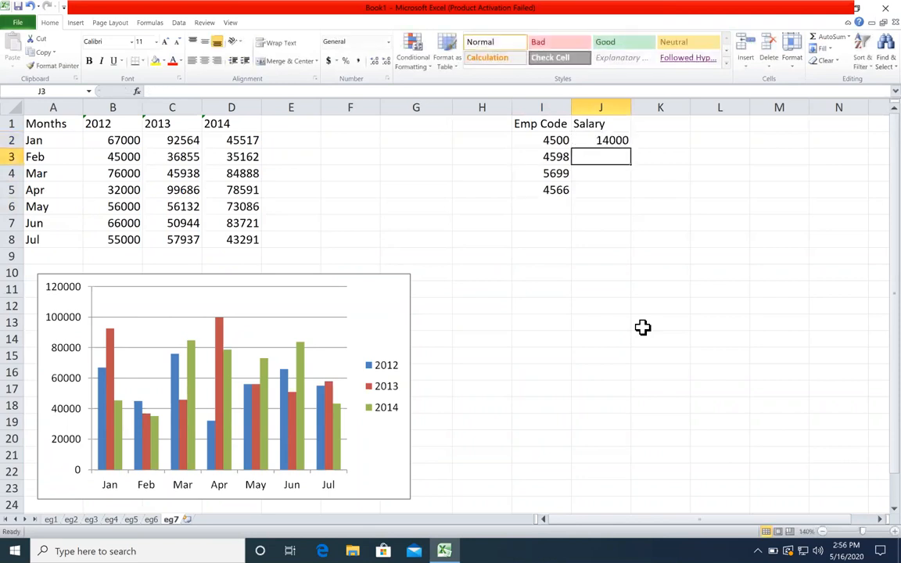
{"action": "type", "text": "16700"}
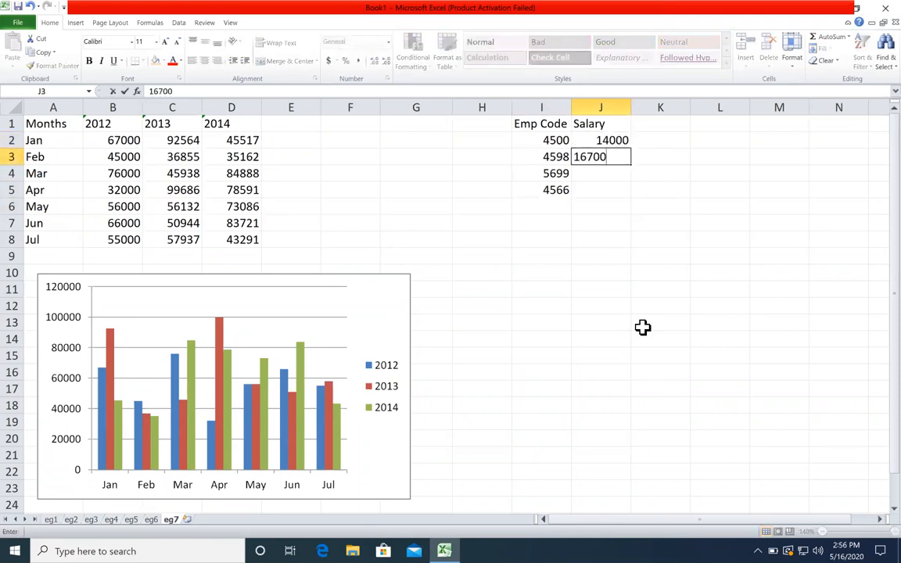
{"action": "key", "text": "Return"}
{"action": "type", "text": "34000"}
{"action": "key", "text": "Return"}
{"action": "type", "text": "76000"}
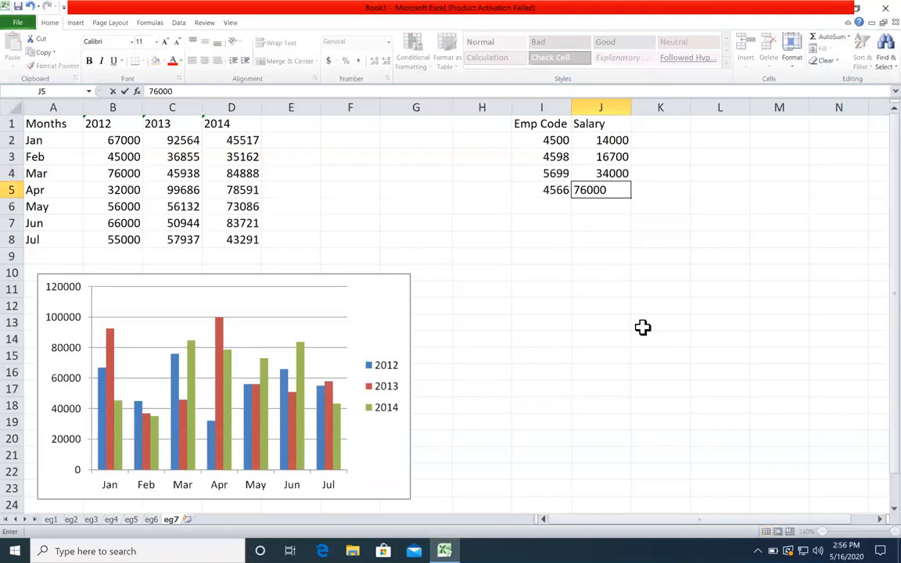
{"action": "key", "text": "Return"}
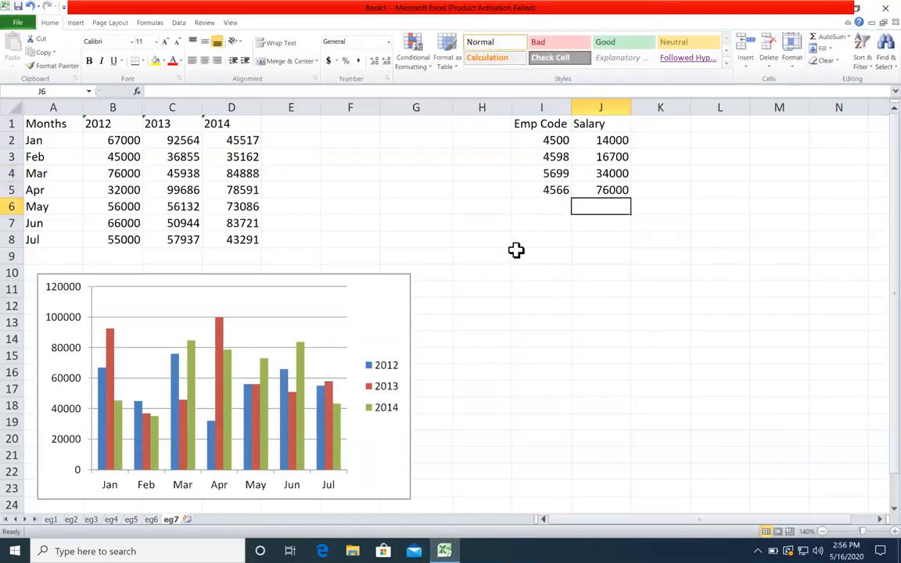
- Insert a 2-D clustered column chart from I1:J5 and move it clear of the Emp Code and Salary table
{"action": "left_click_drag", "start_coordinate": [543, 147], "coordinate": [540, 190]}
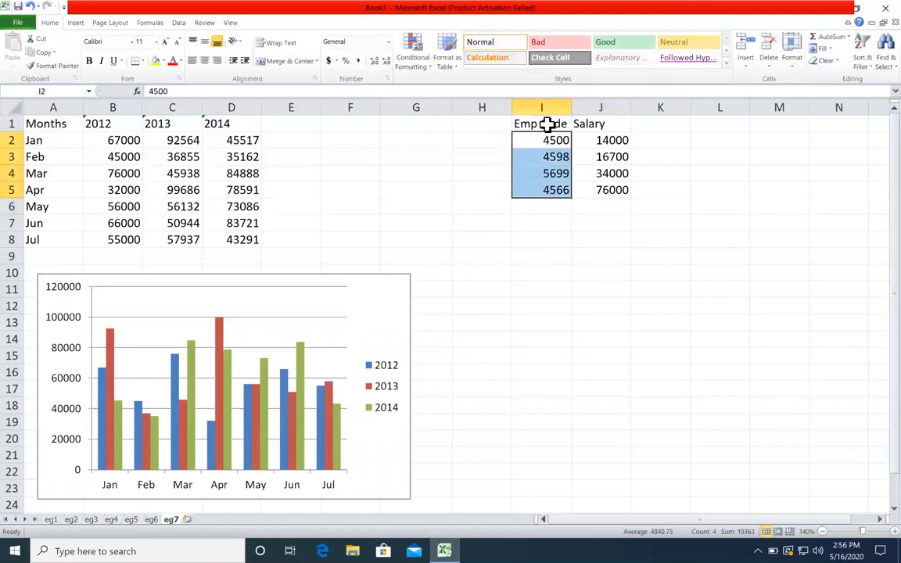
{"action": "left_click_drag", "start_coordinate": [549, 124], "coordinate": [605, 195]}
{"action": "left_click", "coordinate": [75, 22]}
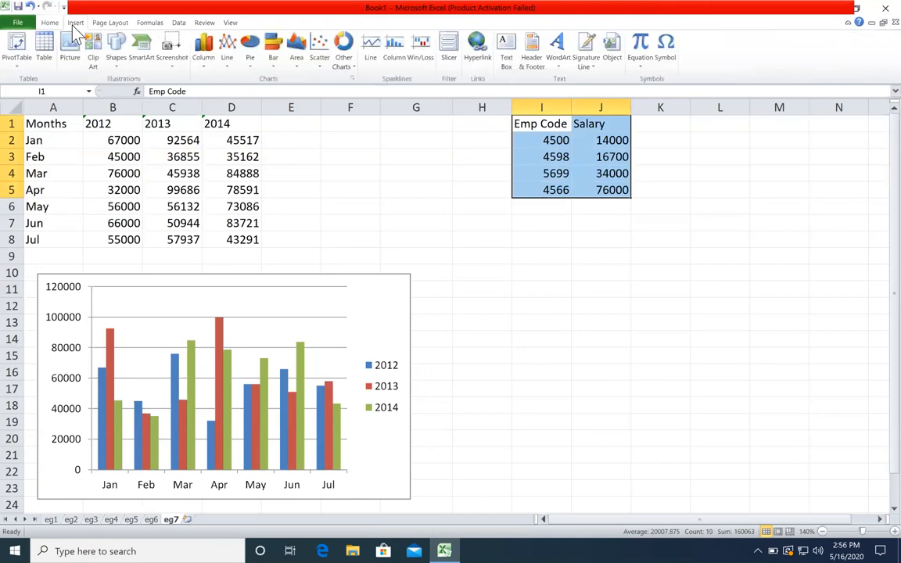
{"action": "left_click", "coordinate": [203, 51]}
{"action": "left_click", "coordinate": [208, 102]}
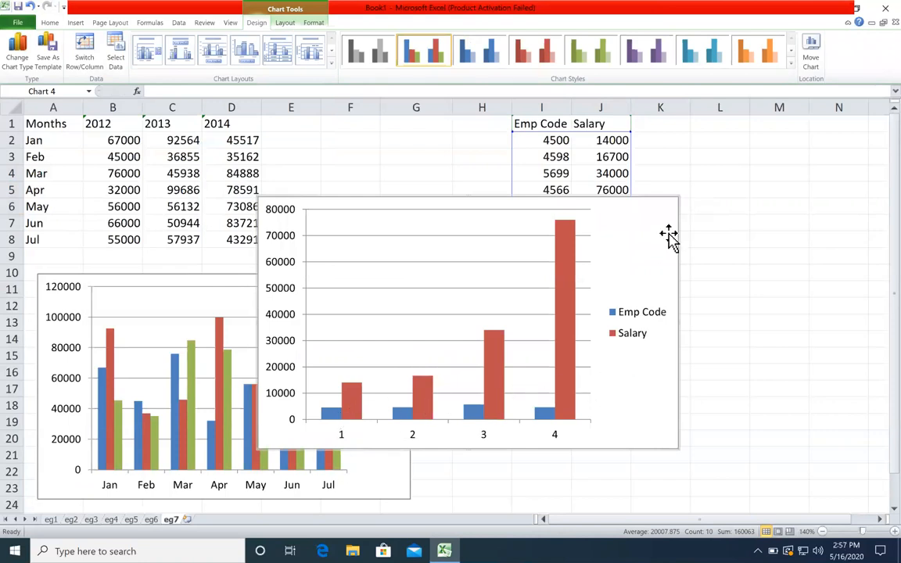
{"action": "left_click_drag", "start_coordinate": [668, 233], "coordinate": [529, 260]}
{"action": "left_click", "coordinate": [612, 192]}
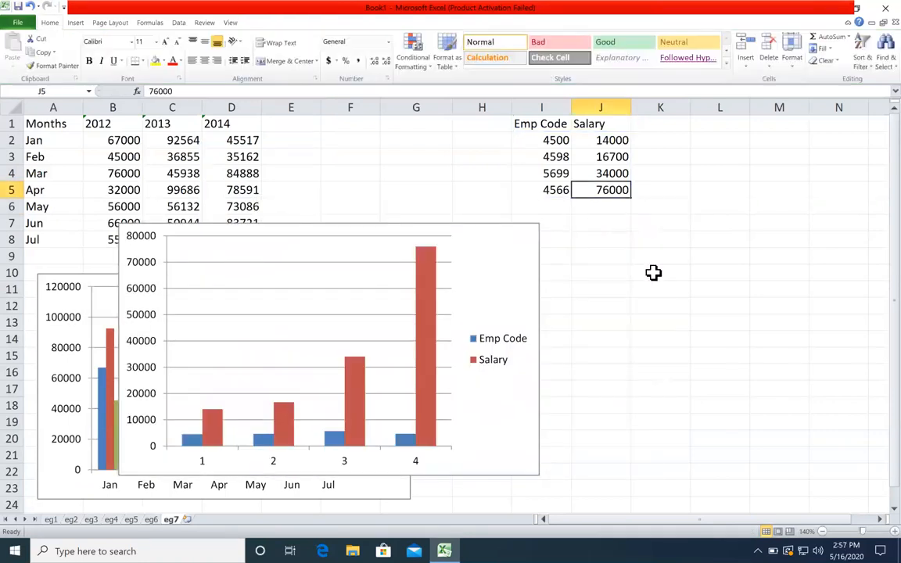
- Change the salary in J5 to 44000, and delete the Emp Code and Salary column chart
{"action": "type", "text": "44"}
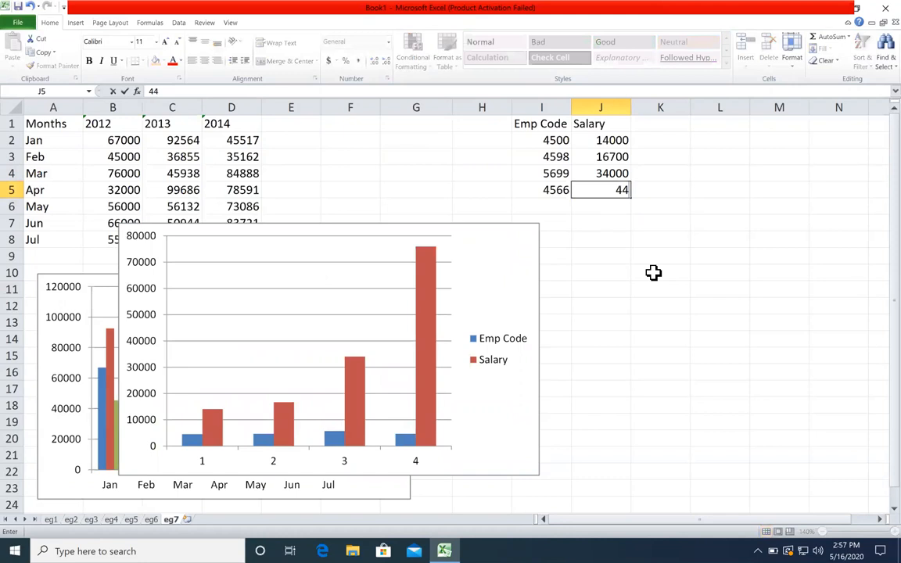
{"action": "type", "text": "000"}
{"action": "key", "text": "Return"}
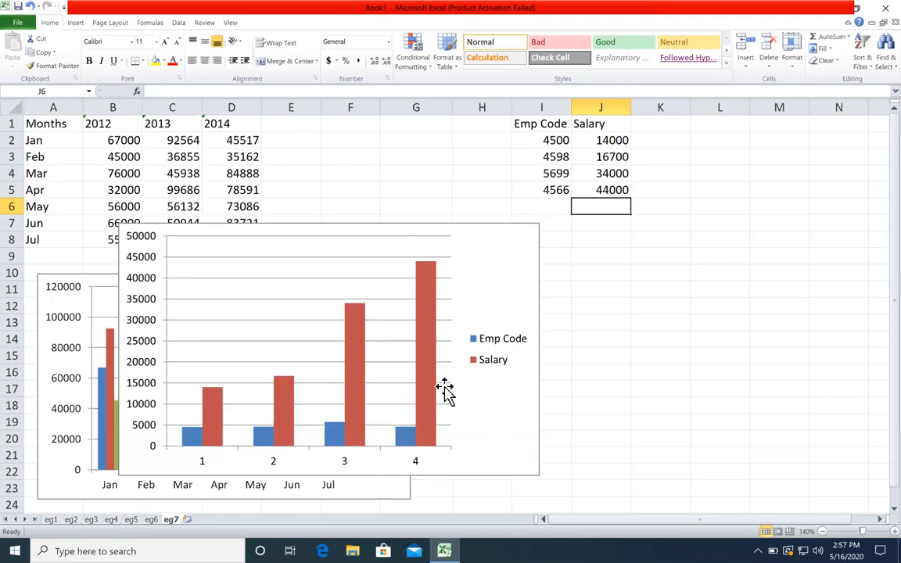
{"action": "left_click", "coordinate": [508, 273]}
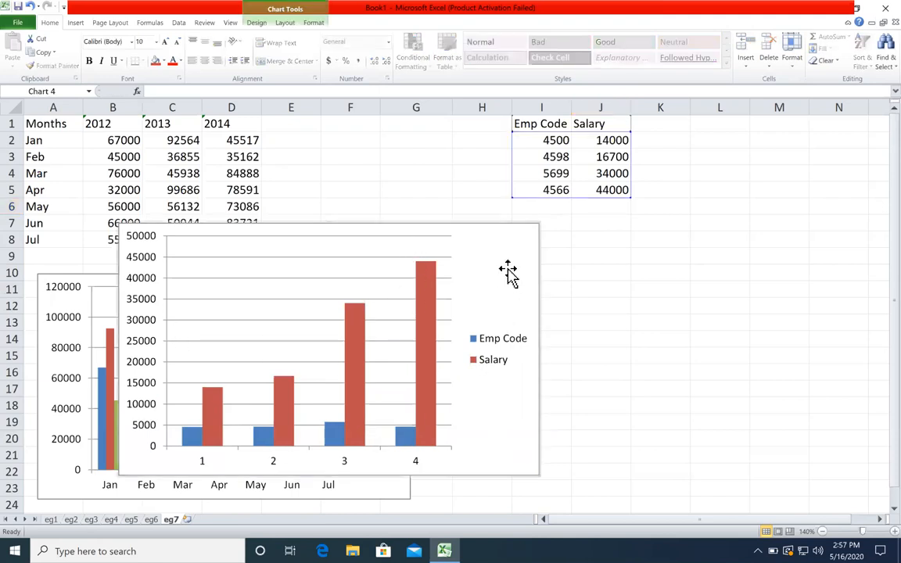
{"action": "key", "text": "Delete"}
- Prefix each of the four employee codes in I2:I5 with an apostrophe to store them as text
{"action": "double_click", "coordinate": [536, 140]}
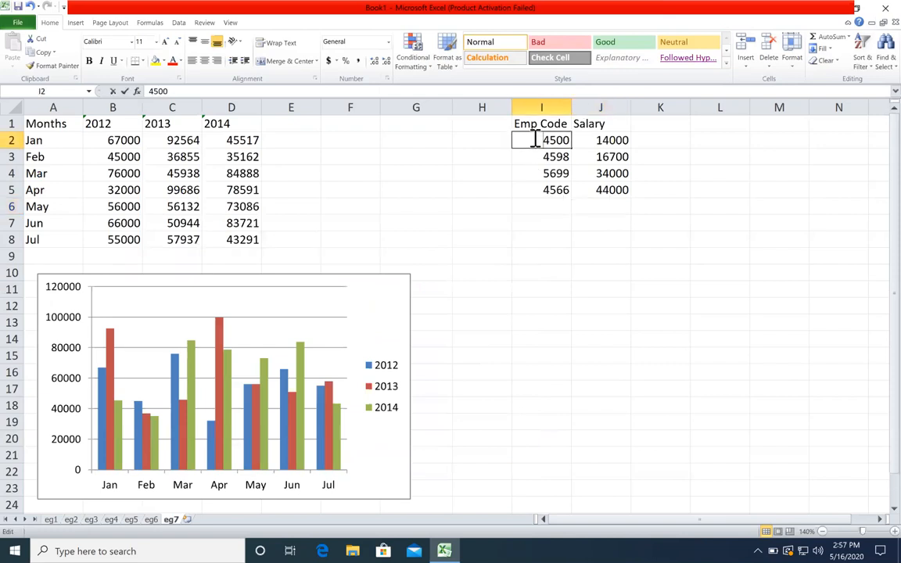
{"action": "type", "text": "'"}
{"action": "double_click", "coordinate": [536, 157]}
{"action": "type", "text": "'"}
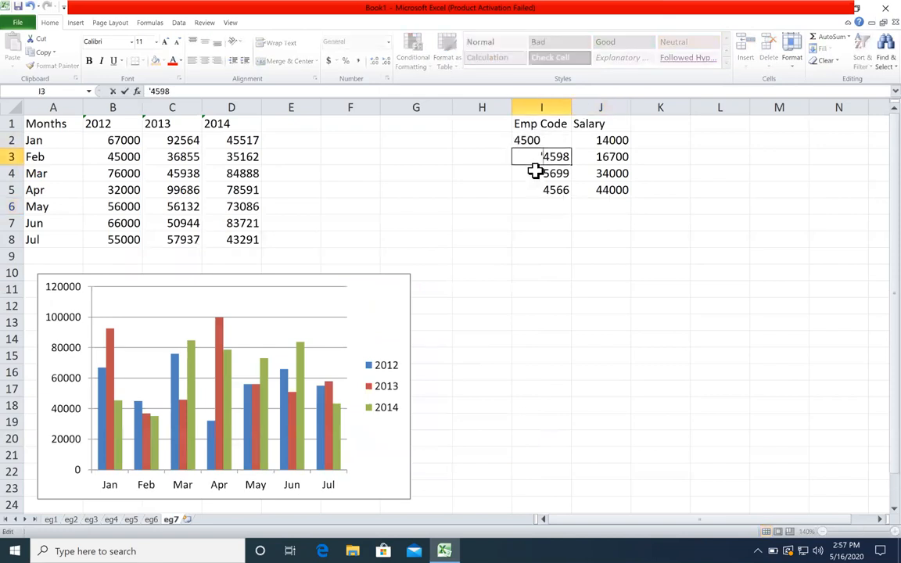
{"action": "double_click", "coordinate": [538, 174]}
{"action": "type", "text": "'"}
{"action": "double_click", "coordinate": [539, 189]}
{"action": "type", "text": "'"}
{"action": "left_click", "coordinate": [543, 226]}
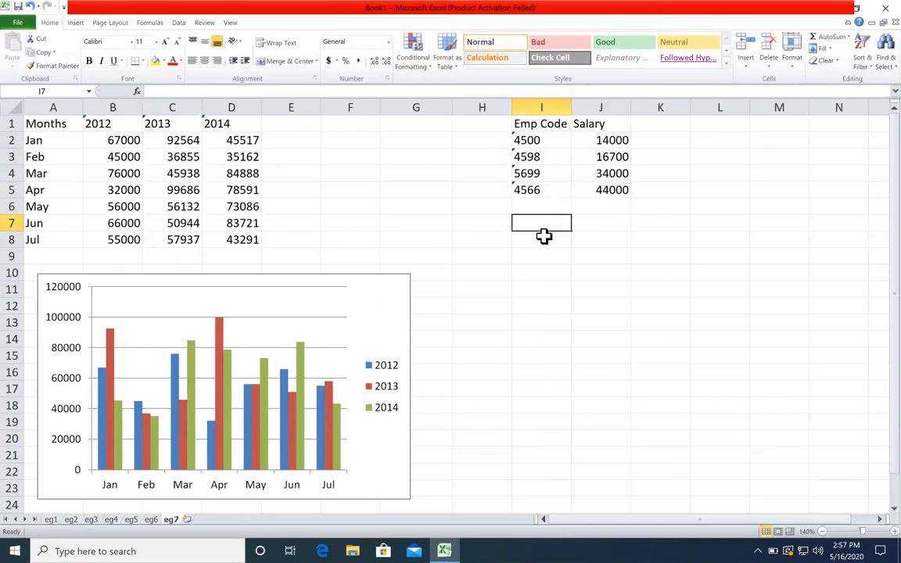
- Undo the apostrophe prefixes on the four employee codes
{"action": "key", "text": "ctrl+z"}
{"action": "key", "text": "ctrl+z"}
{"action": "key", "text": "ctrl+z"}
{"action": "key", "text": "ctrl+z"}
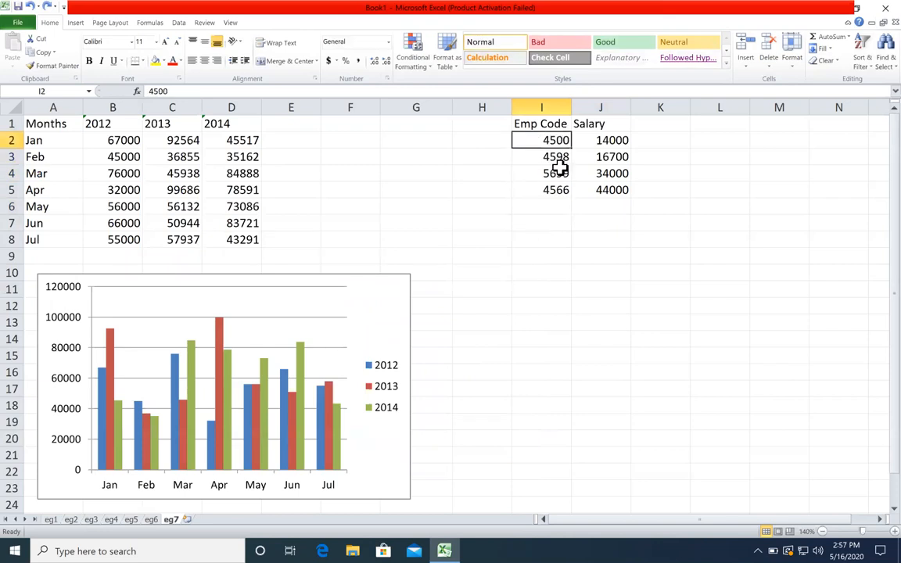
- Copy the numeric employee codes from I2:I5 into L2:L5
{"action": "left_click_drag", "start_coordinate": [555, 141], "coordinate": [552, 184]}
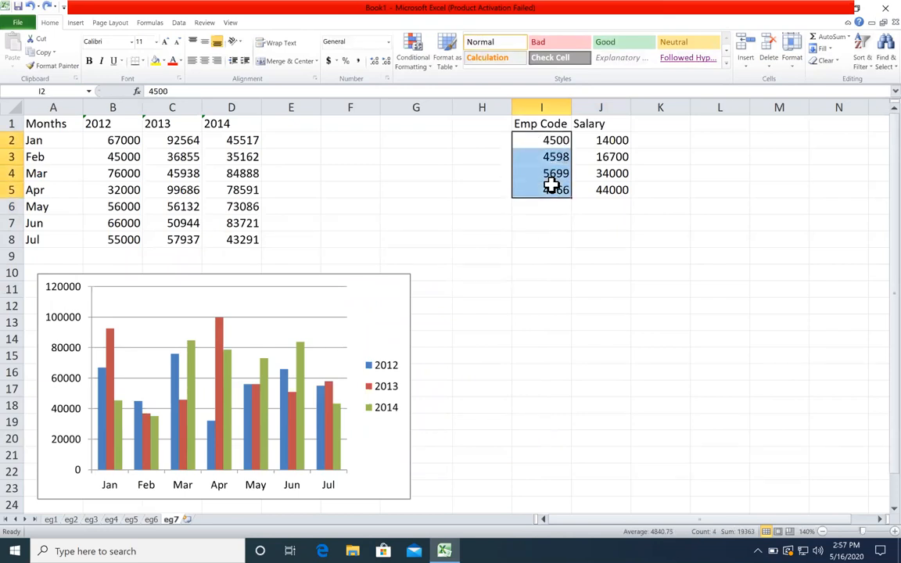
{"action": "key", "text": "ctrl+c"}
{"action": "left_click", "coordinate": [707, 140]}
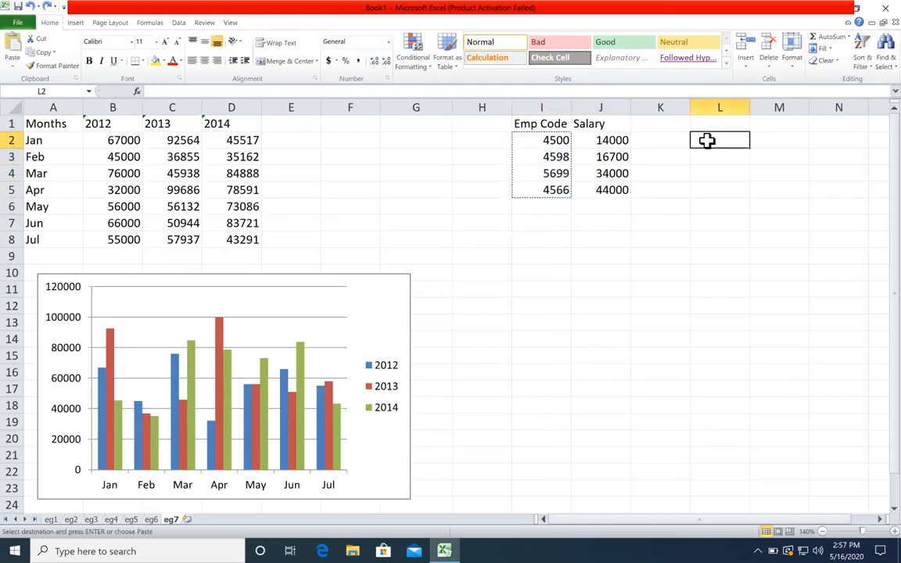
{"action": "key", "text": "ctrl+v"}
{"action": "key", "text": "Escape"}
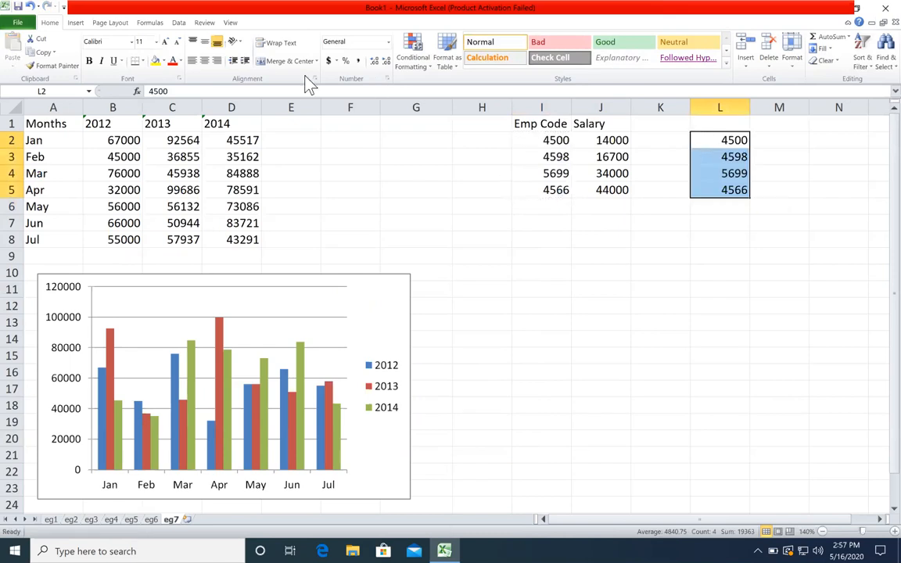
- Run Text to Columns on L2:L5 as delimited data with the apostrophe as text qualifier
{"action": "left_click", "coordinate": [178, 23]}
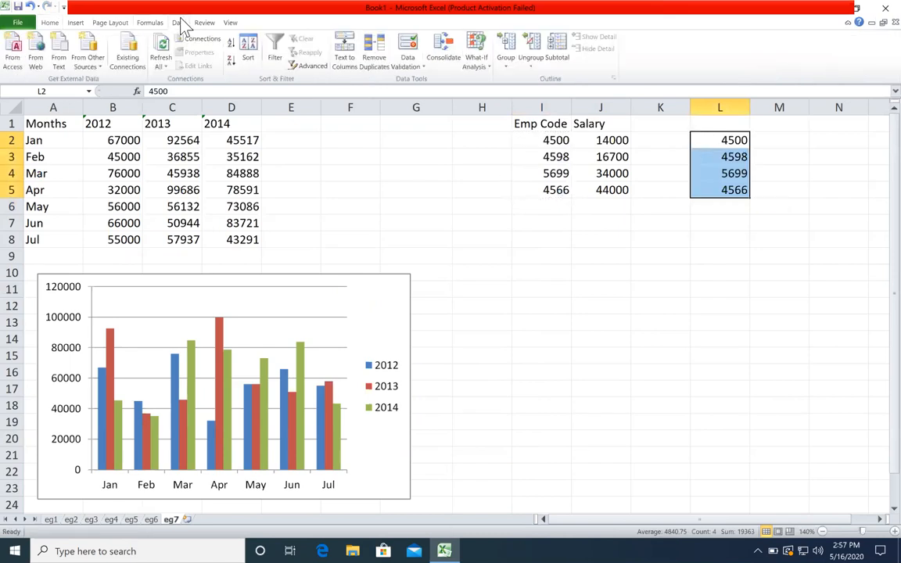
{"action": "left_click", "coordinate": [352, 54]}
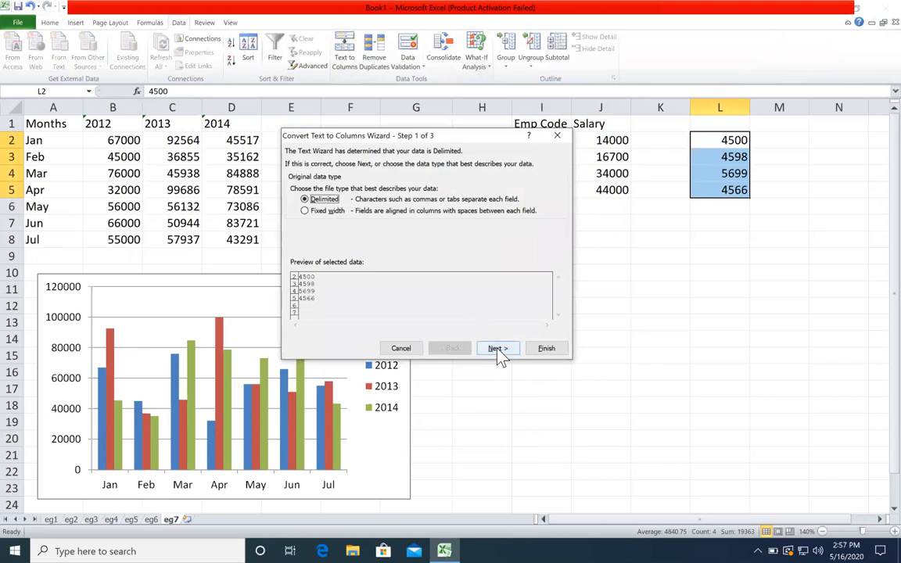
{"action": "left_click", "coordinate": [498, 348]}
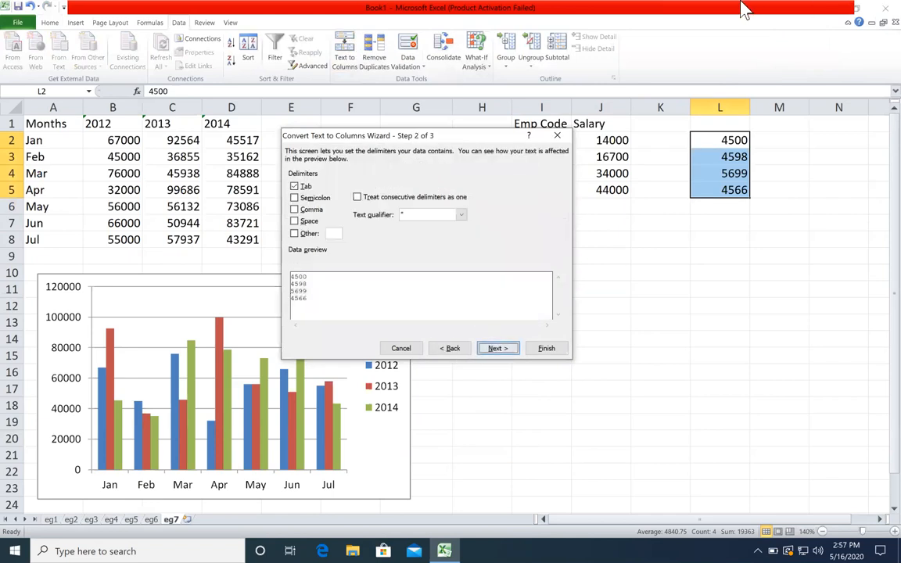
{"action": "left_click", "coordinate": [461, 215]}
{"action": "left_click", "coordinate": [439, 231]}
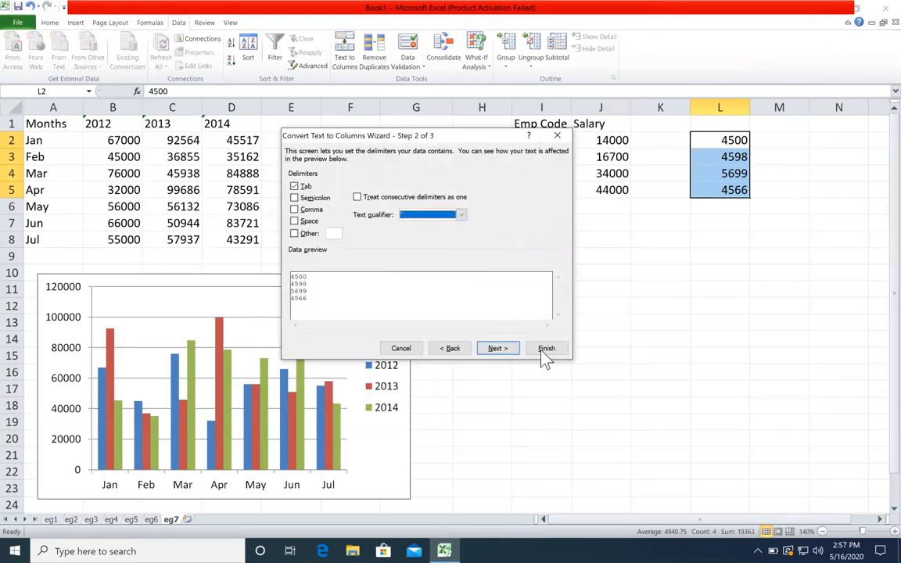
{"action": "left_click", "coordinate": [542, 348]}
- Convert L2:L5 to text with Text to Columns, treating consecutive delimiters as one and using the Text column data format
{"action": "left_click", "coordinate": [344, 54]}
{"action": "left_click", "coordinate": [498, 348]}
{"action": "left_click", "coordinate": [451, 197]}
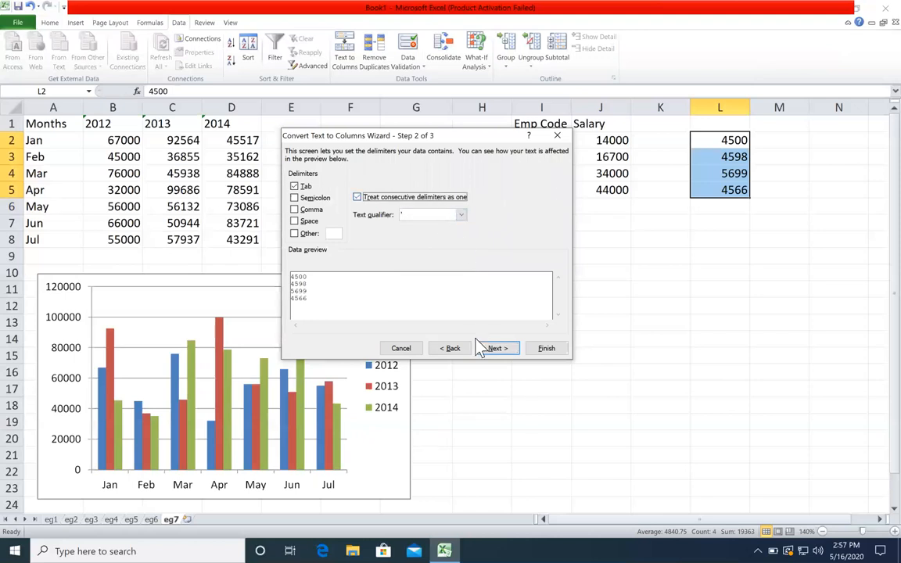
{"action": "left_click", "coordinate": [503, 351]}
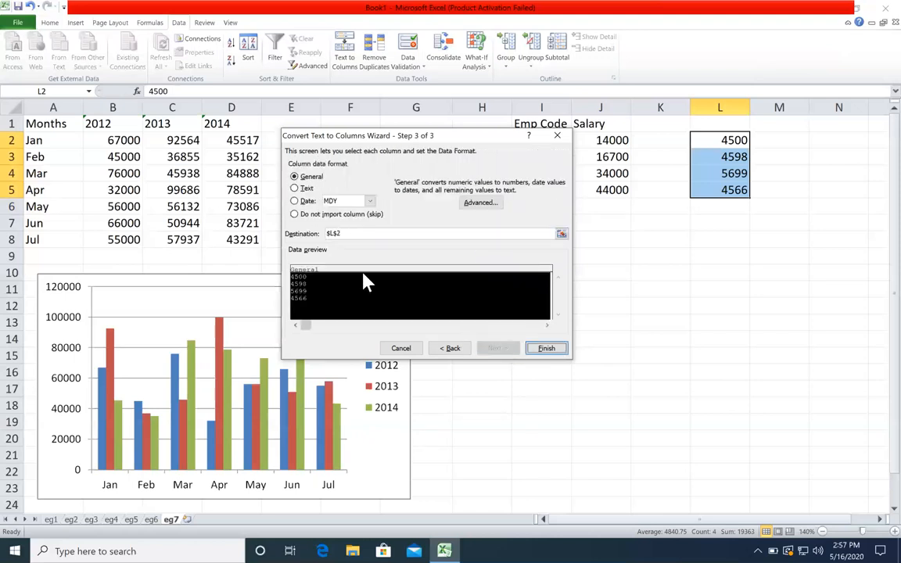
{"action": "left_click", "coordinate": [295, 188]}
{"action": "left_click", "coordinate": [546, 348]}
{"action": "left_click", "coordinate": [617, 305]}
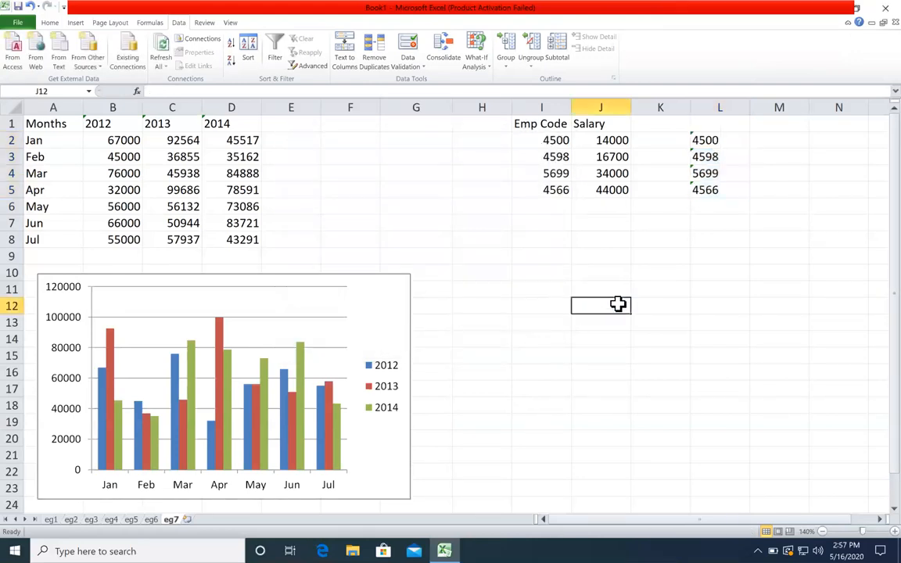
- Delete the numeric codes in I2:I5 and move the text codes from L2:L5 into their place
{"action": "left_click_drag", "start_coordinate": [713, 140], "coordinate": [717, 185]}
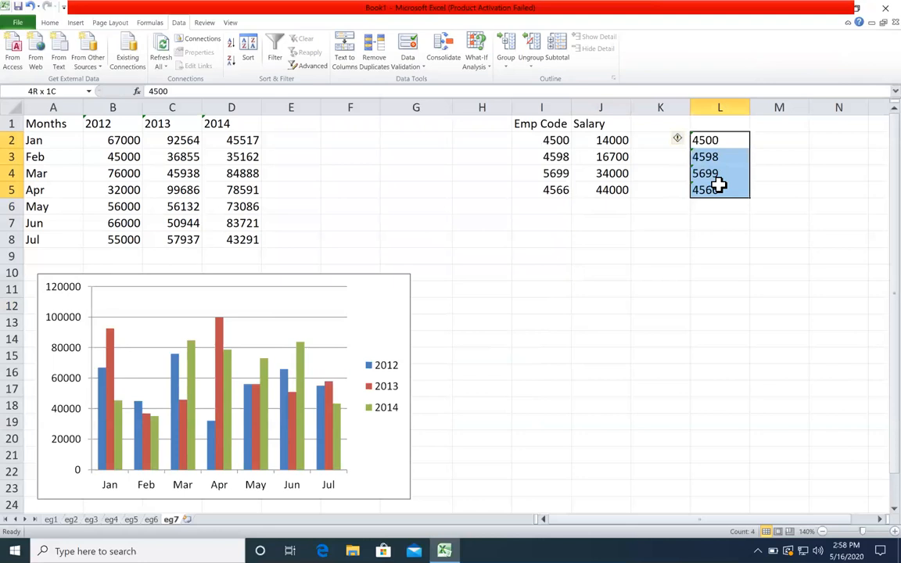
{"action": "left_click_drag", "start_coordinate": [539, 141], "coordinate": [558, 188]}
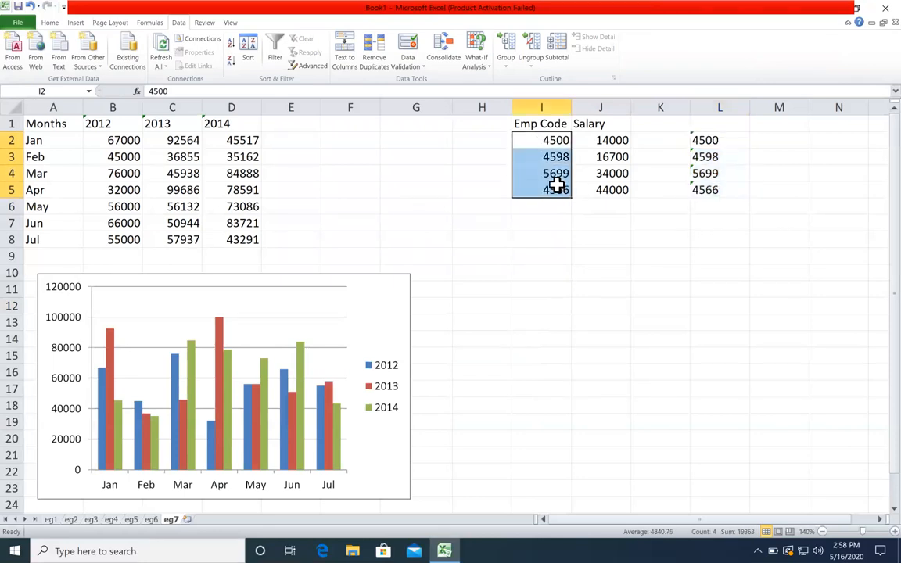
{"action": "key", "text": "Delete"}
{"action": "left_click_drag", "start_coordinate": [698, 141], "coordinate": [496, 166]}
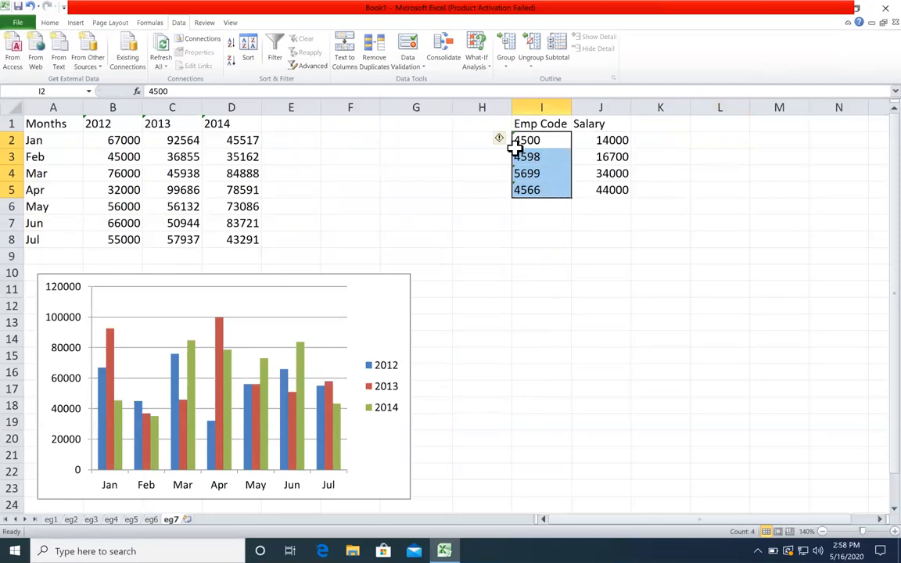
- Try entering apostrophes in the blank cells I9 and I10 below the employee codes
{"action": "left_click", "coordinate": [535, 252]}
{"action": "type", "text": "'"}
{"action": "key", "text": "Return"}
{"action": "type", "text": "'"}
{"action": "key", "text": "Return"}
{"action": "left_click_drag", "start_coordinate": [531, 250], "coordinate": [551, 286]}
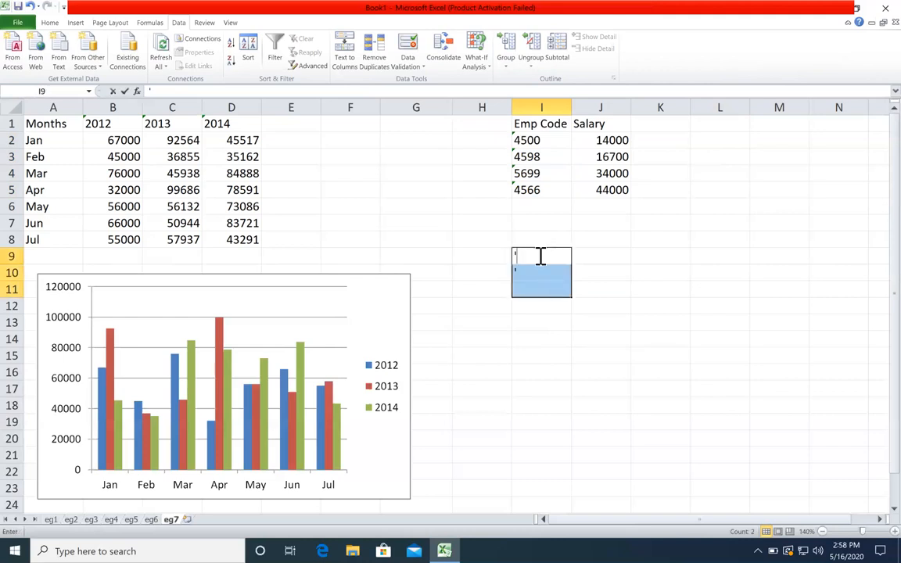
{"action": "type", "text": "'"}
{"action": "key", "text": "Return"}
{"action": "left_click_drag", "start_coordinate": [541, 216], "coordinate": [550, 284]}
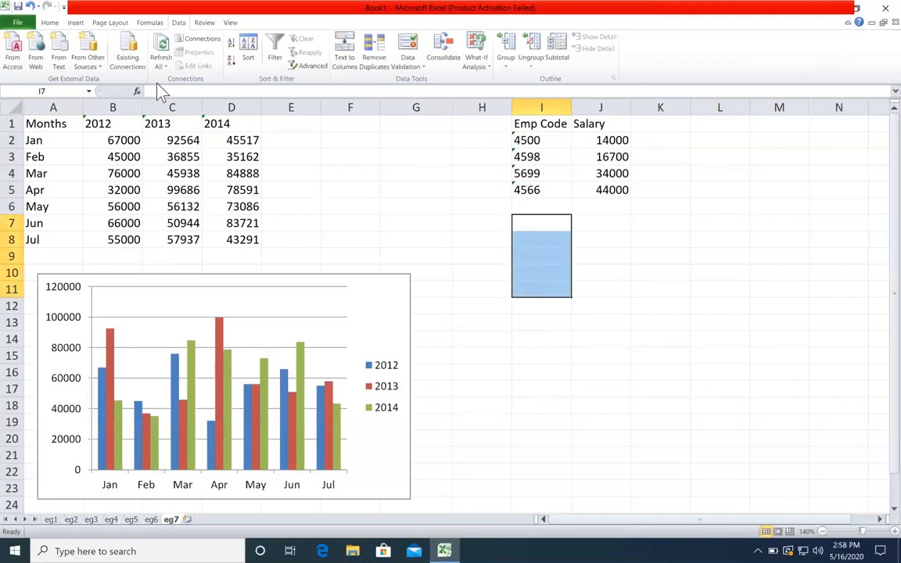
{"action": "left_click", "coordinate": [49, 24]}
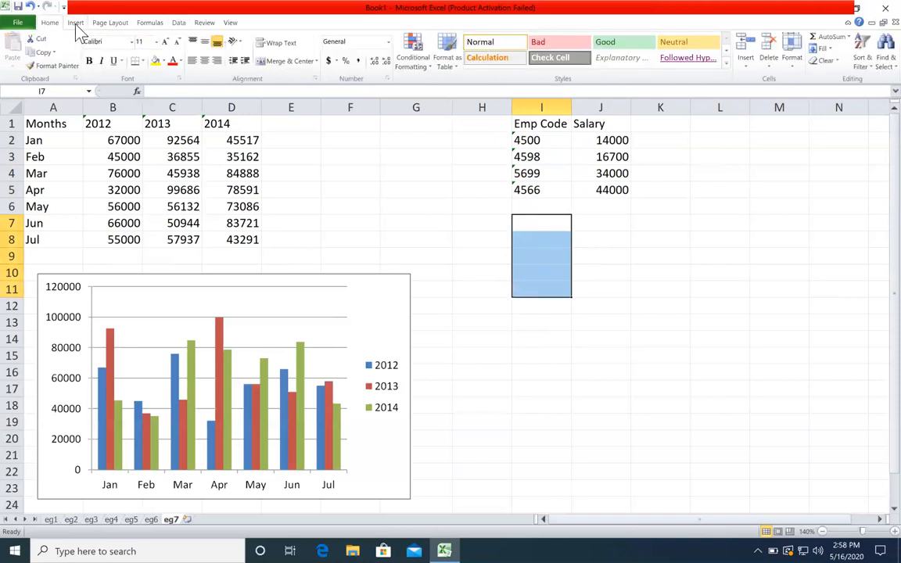
{"action": "left_click", "coordinate": [75, 24]}
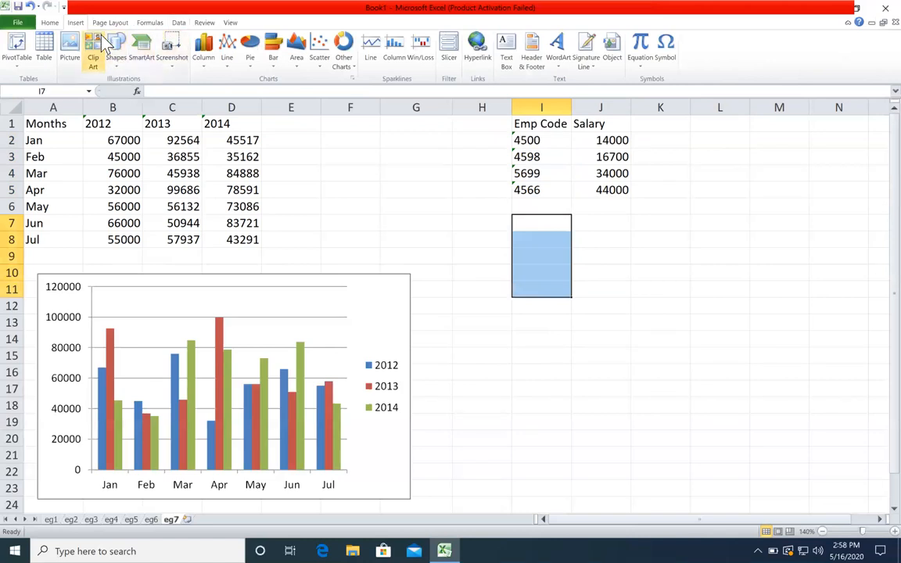
{"action": "left_click", "coordinate": [150, 22]}
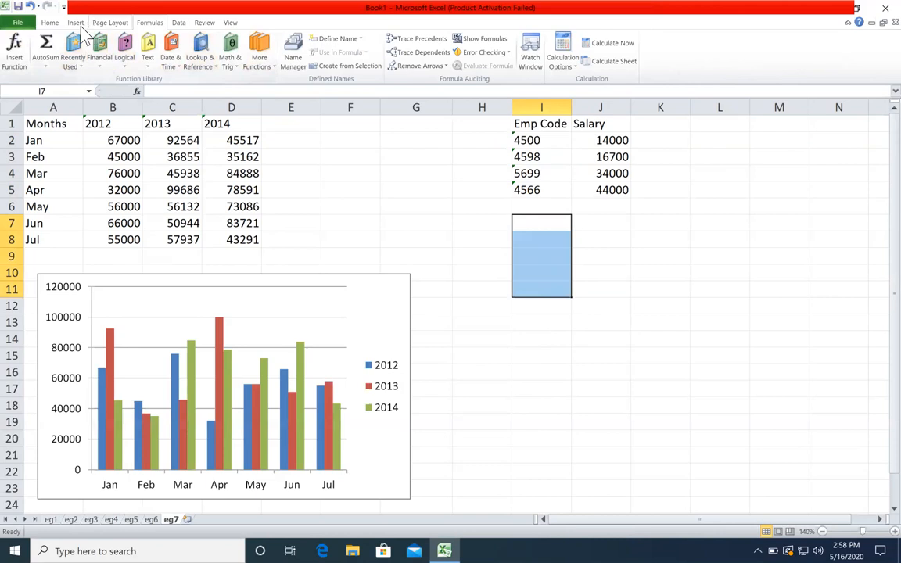
{"action": "left_click", "coordinate": [50, 24]}
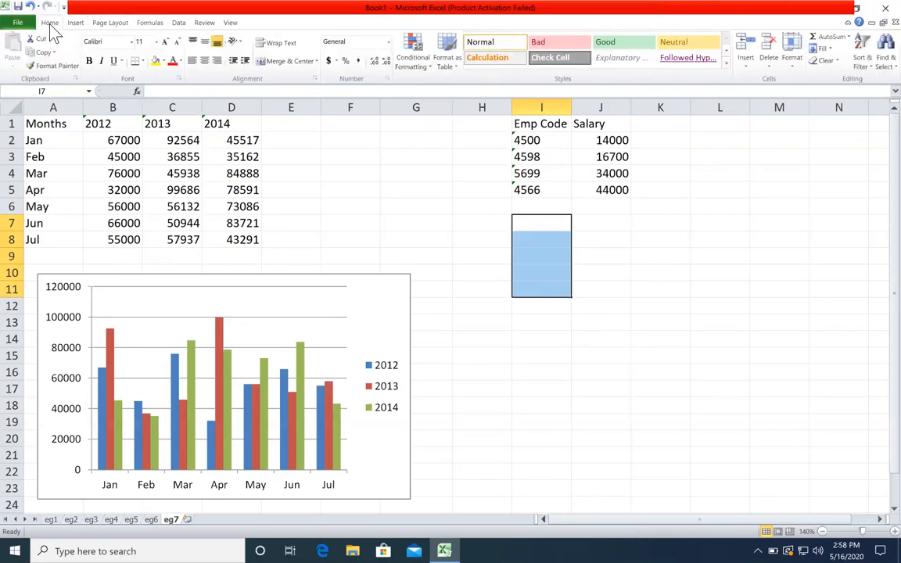
- Insert a 2-D clustered bar chart from I1:J5 and move it below the Emp Code and Salary table
{"action": "left_click_drag", "start_coordinate": [573, 184], "coordinate": [531, 123]}
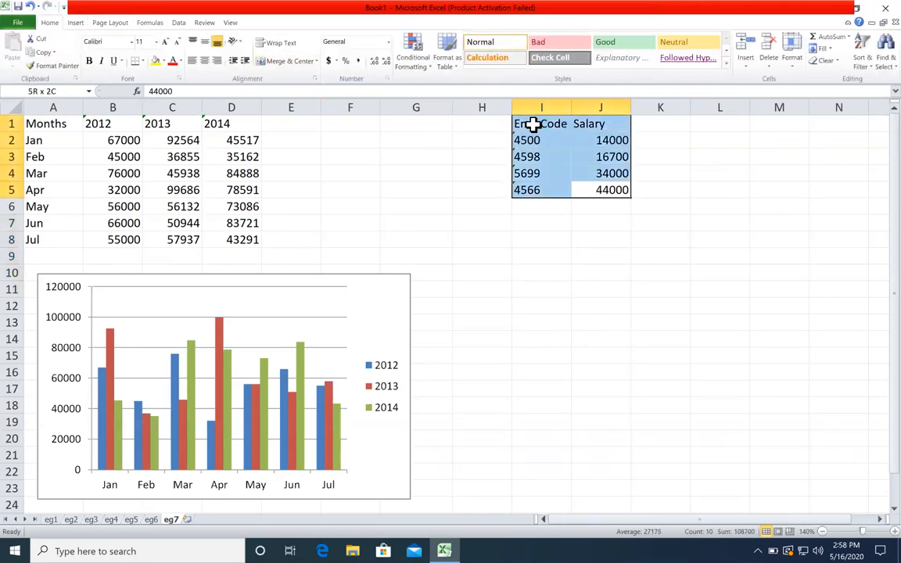
{"action": "left_click", "coordinate": [75, 22]}
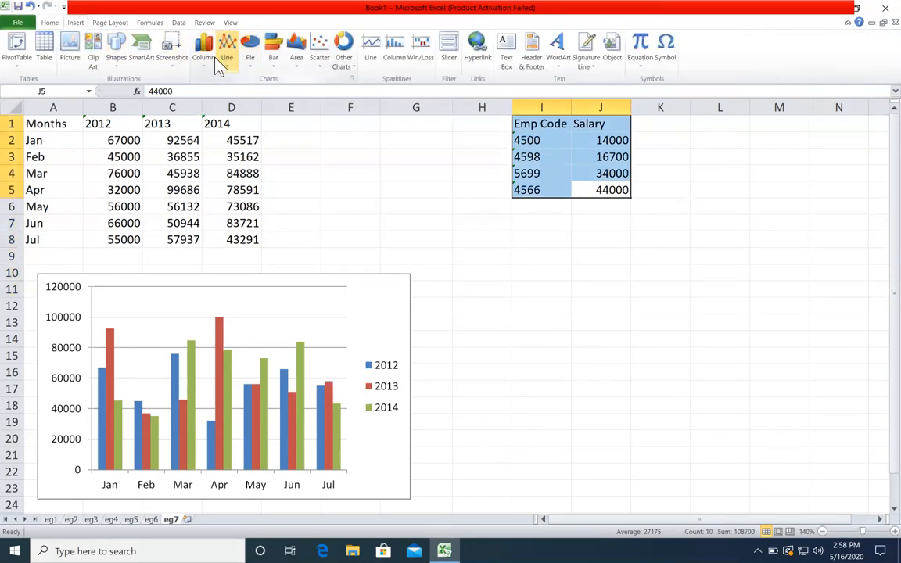
{"action": "left_click", "coordinate": [273, 47]}
{"action": "left_click", "coordinate": [283, 93]}
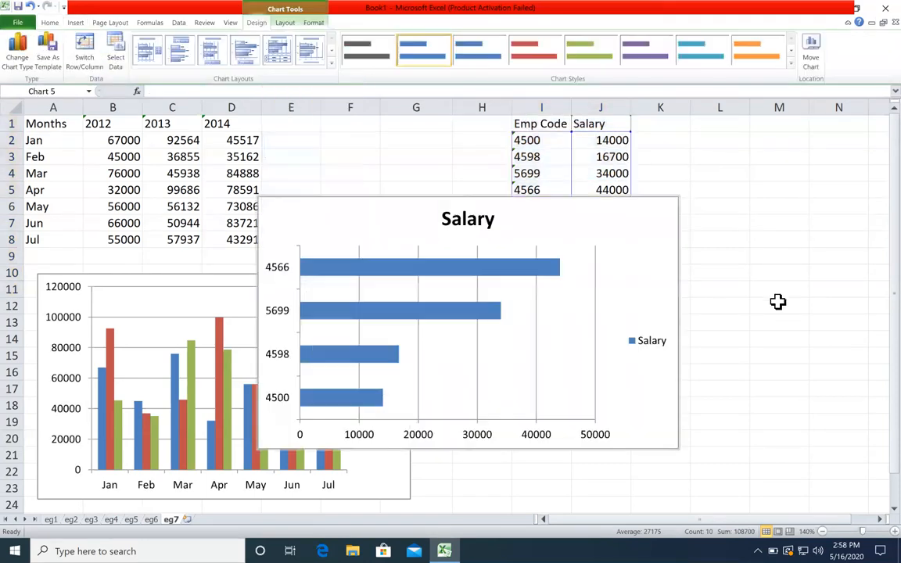
{"action": "left_click_drag", "start_coordinate": [644, 199], "coordinate": [690, 261]}
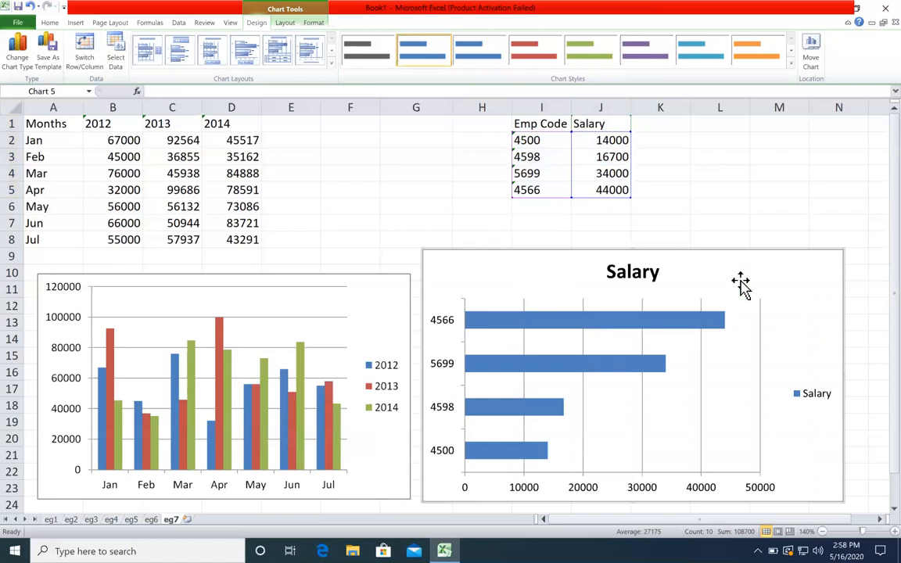
- Replace the salary bar chart with a 2-D clustered column chart of I1:J5, placed below the Emp Code and Salary table
{"action": "key", "text": "Delete"}
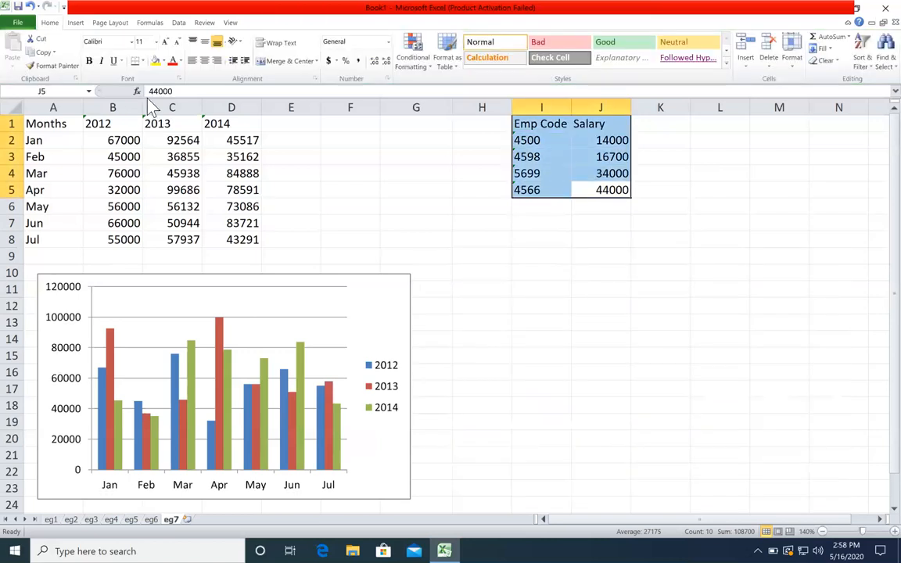
{"action": "left_click", "coordinate": [76, 23]}
{"action": "left_click", "coordinate": [196, 52]}
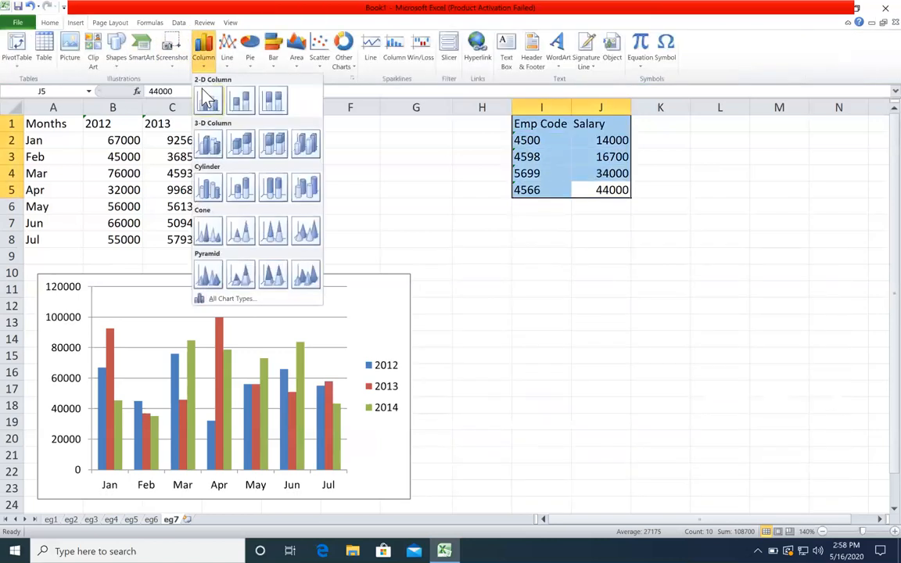
{"action": "left_click", "coordinate": [209, 94]}
{"action": "left_click_drag", "start_coordinate": [665, 210], "coordinate": [842, 258]}
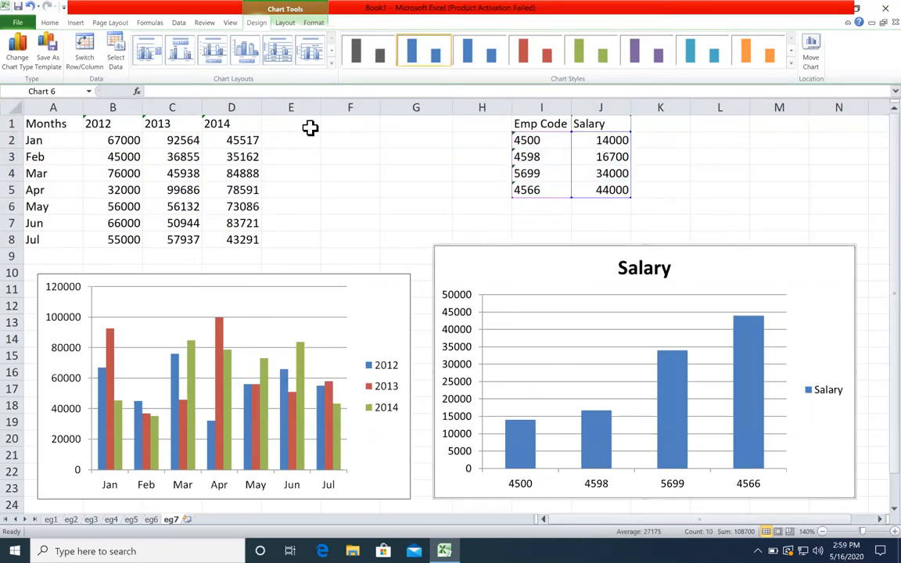
{"action": "left_click", "coordinate": [285, 23]}
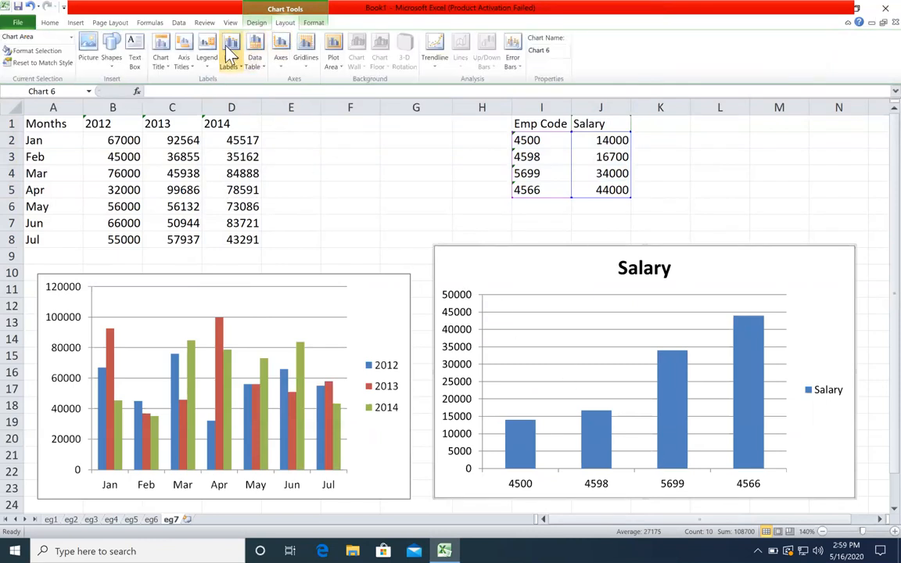
{"action": "left_click", "coordinate": [258, 22]}
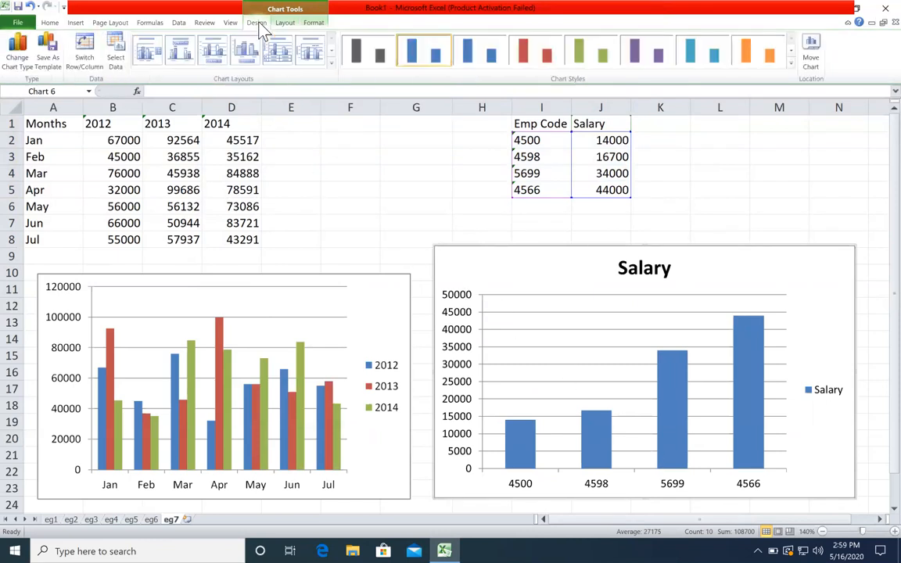
- Apply a layout with axis titles to the Salary chart, name its horizontal axis "EMp Code" and shift the chart slightly left
{"action": "left_click", "coordinate": [332, 69]}
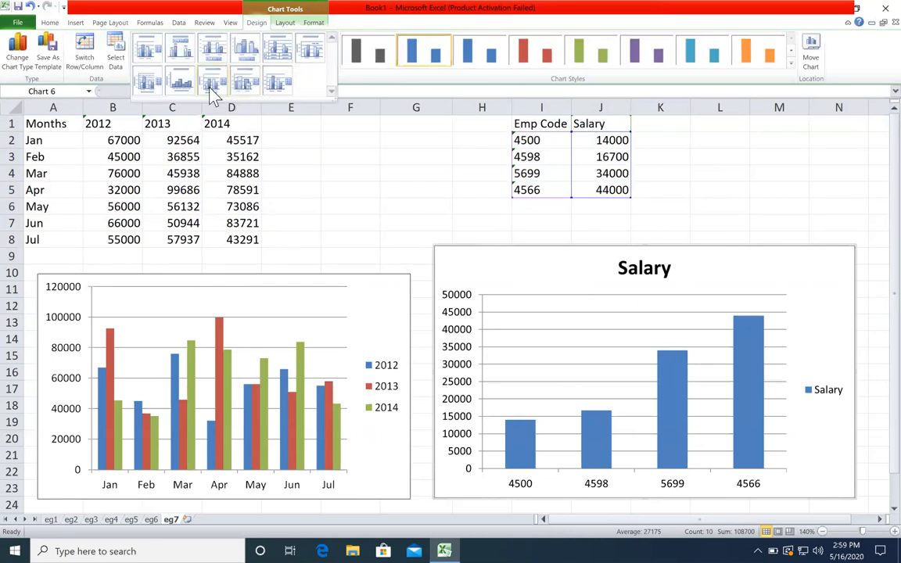
{"action": "left_click", "coordinate": [205, 83]}
{"action": "left_click", "coordinate": [634, 478]}
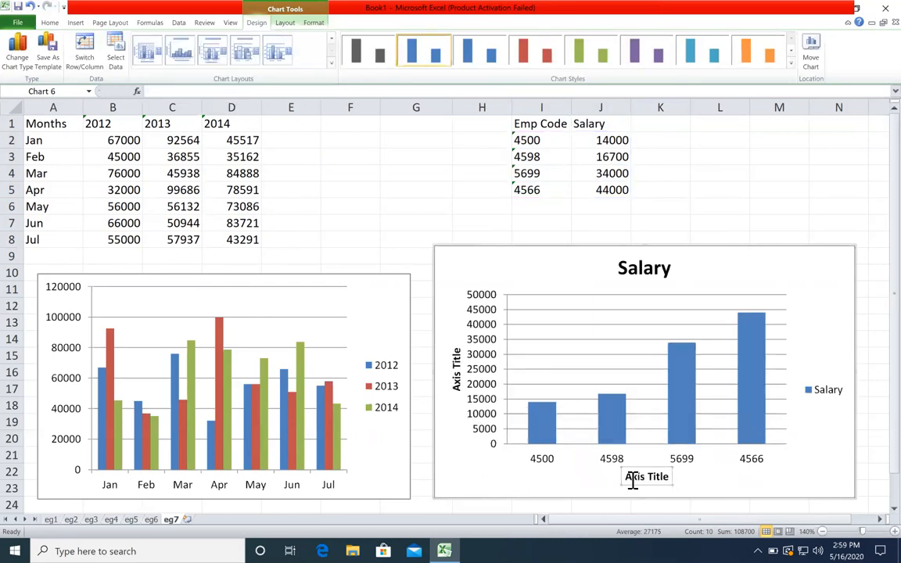
{"action": "triple_click", "coordinate": [634, 482]}
{"action": "type", "text": "EMp Code"}
{"action": "left_click", "coordinate": [746, 274]}
{"action": "left_click_drag", "start_coordinate": [750, 256], "coordinate": [721, 260]}
{"action": "left_click", "coordinate": [757, 208]}
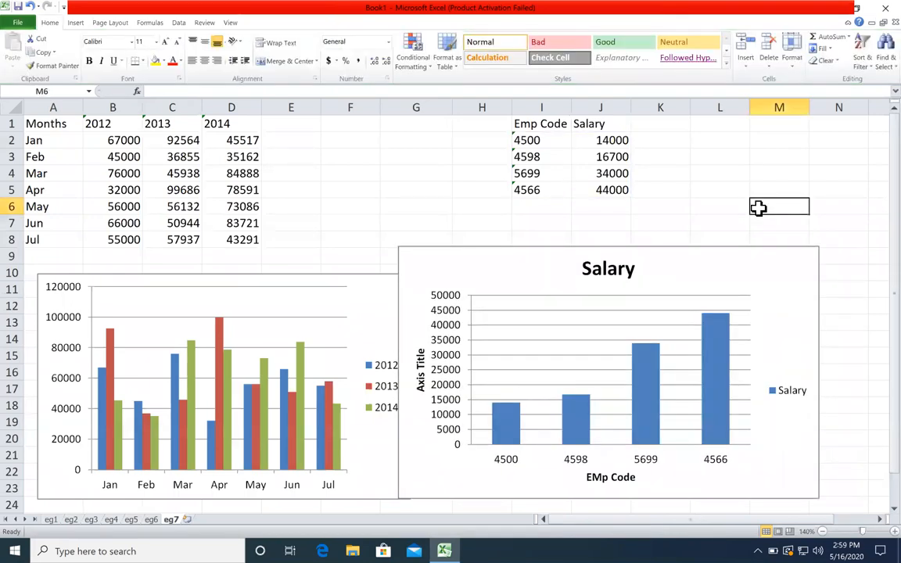
- Add a new worksheet after eg7 and name it eg8
{"action": "left_click", "coordinate": [188, 526]}
{"action": "double_click", "coordinate": [189, 520]}
{"action": "type", "text": "eg8"}
{"action": "key", "text": "Return"}
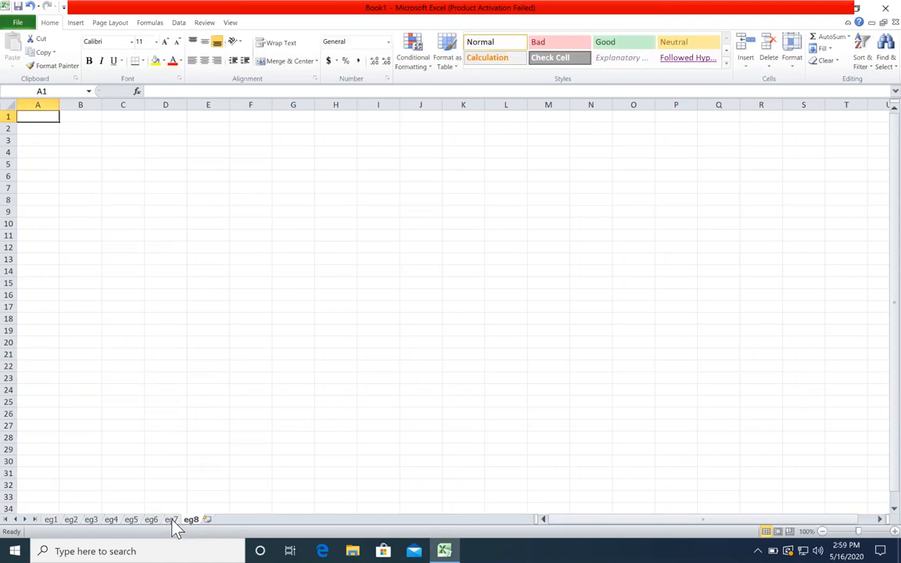
- Copy the monthly table A1:D8 from eg7 and paste it at A1 of sheet eg8
{"action": "left_click", "coordinate": [172, 520]}
{"action": "left_click_drag", "start_coordinate": [221, 236], "coordinate": [31, 110]}
{"action": "right_click", "coordinate": [88, 143]}
{"action": "left_click", "coordinate": [104, 160]}
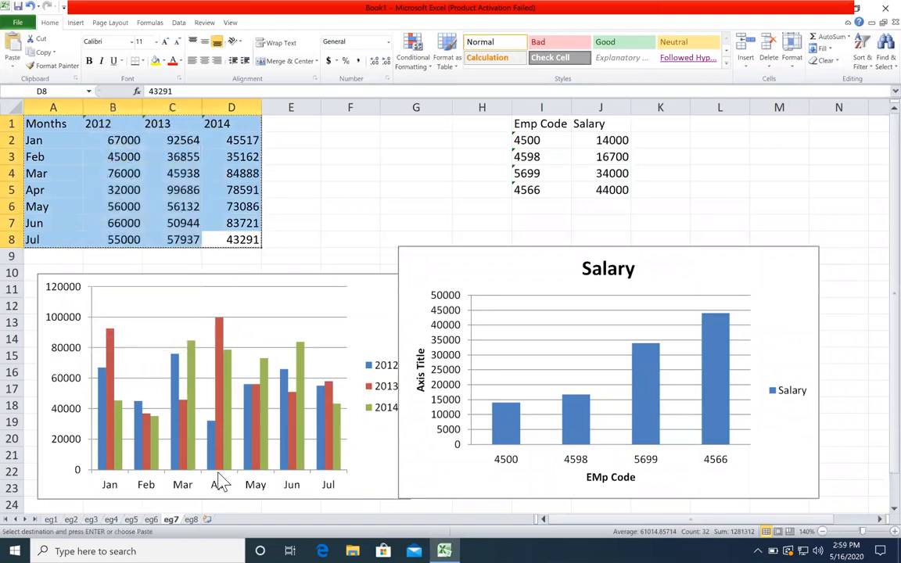
{"action": "left_click", "coordinate": [191, 519]}
{"action": "left_click", "coordinate": [19, 57]}
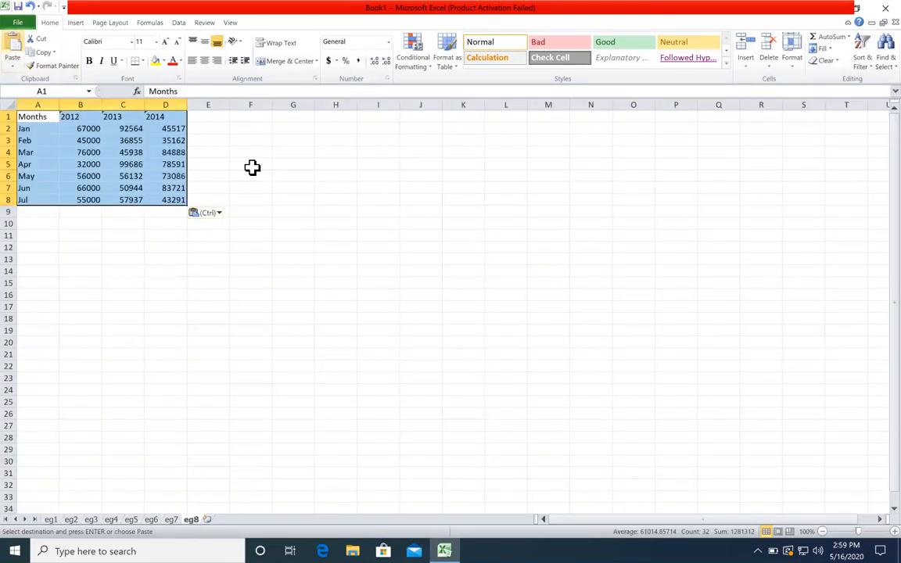
{"action": "left_click", "coordinate": [894, 531]}
{"action": "scroll", "coordinate": [392, 352], "scroll_direction": "up", "scroll_amount": 2, "text": "ctrl"}
{"action": "left_click", "coordinate": [304, 317]}
- Insert a 2-D clustered column chart of A1:D8 on eg8, enlarge it and place it beside the table
{"action": "left_click_drag", "start_coordinate": [213, 228], "coordinate": [35, 121]}
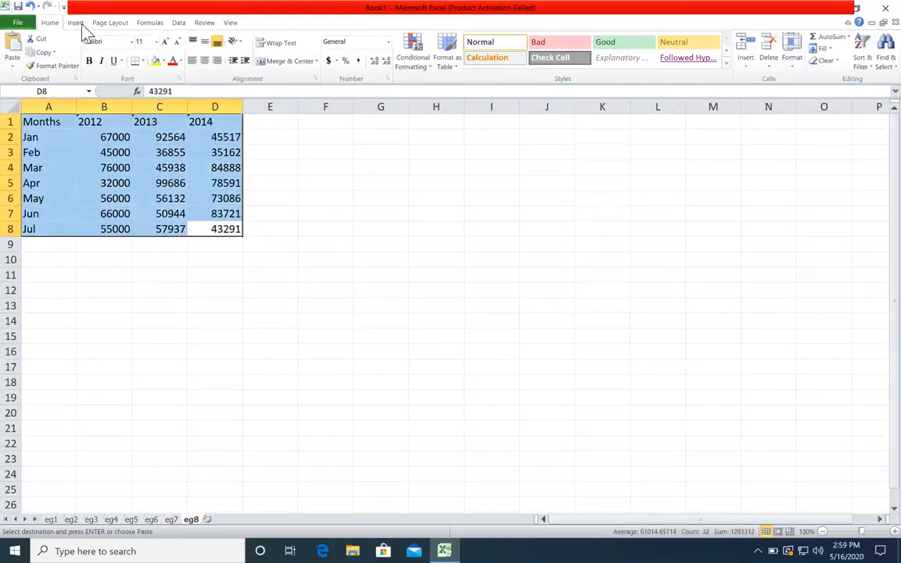
{"action": "left_click", "coordinate": [75, 23]}
{"action": "left_click", "coordinate": [204, 63]}
{"action": "left_click", "coordinate": [210, 100]}
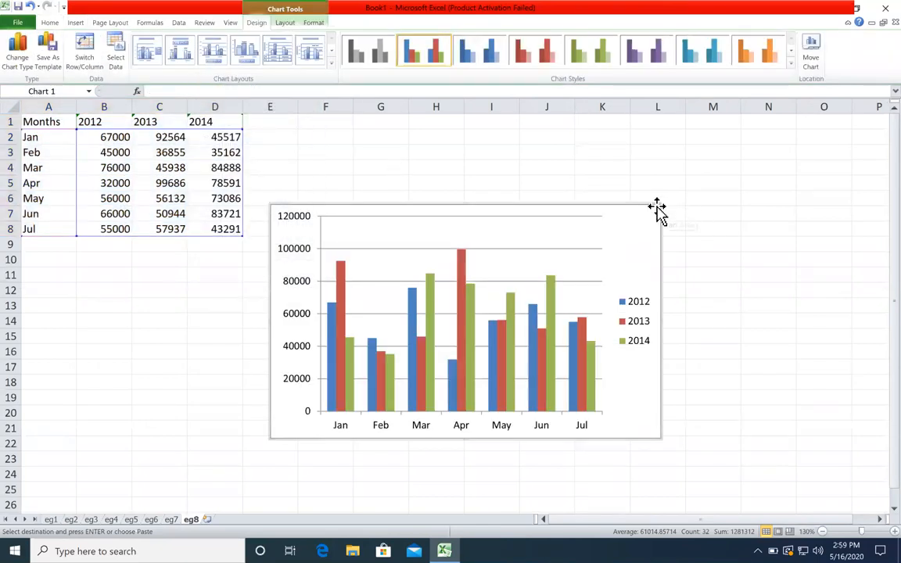
{"action": "left_click_drag", "start_coordinate": [660, 203], "coordinate": [727, 185]}
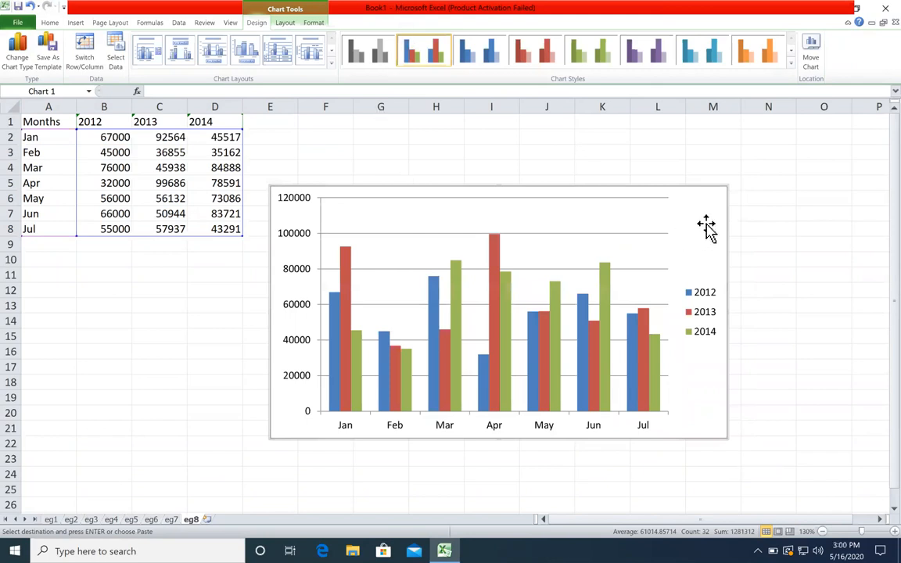
{"action": "left_click_drag", "start_coordinate": [716, 186], "coordinate": [720, 134]}
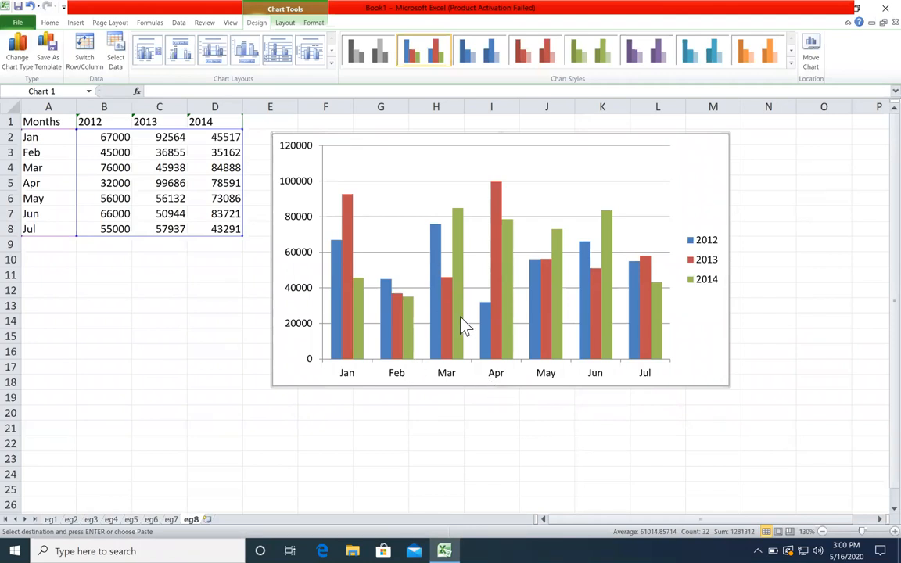
{"action": "left_click", "coordinate": [440, 412]}
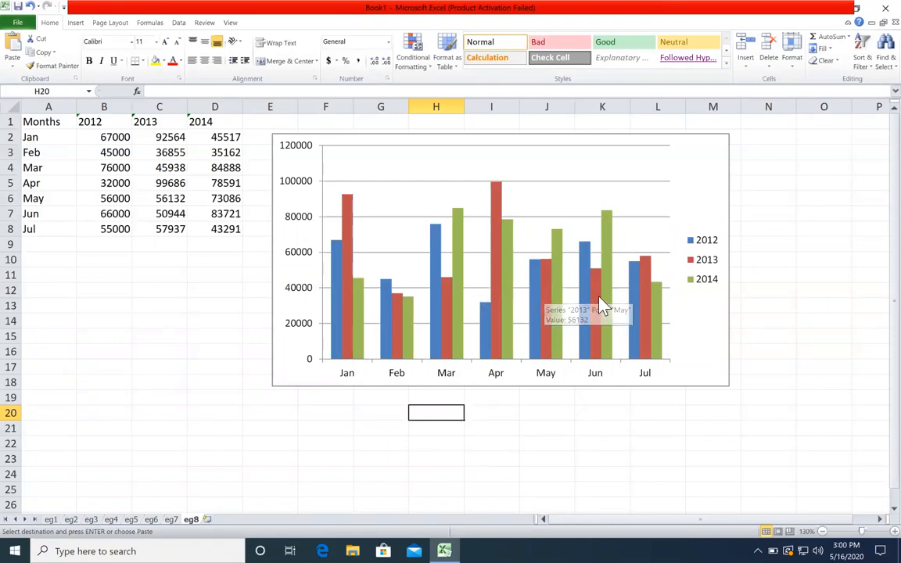
- Examine the 2012, 2013 and 2014 bars for each month in the clustered column chart and review the available column chart types
{"action": "mouse_move", "coordinate": [342, 324]}
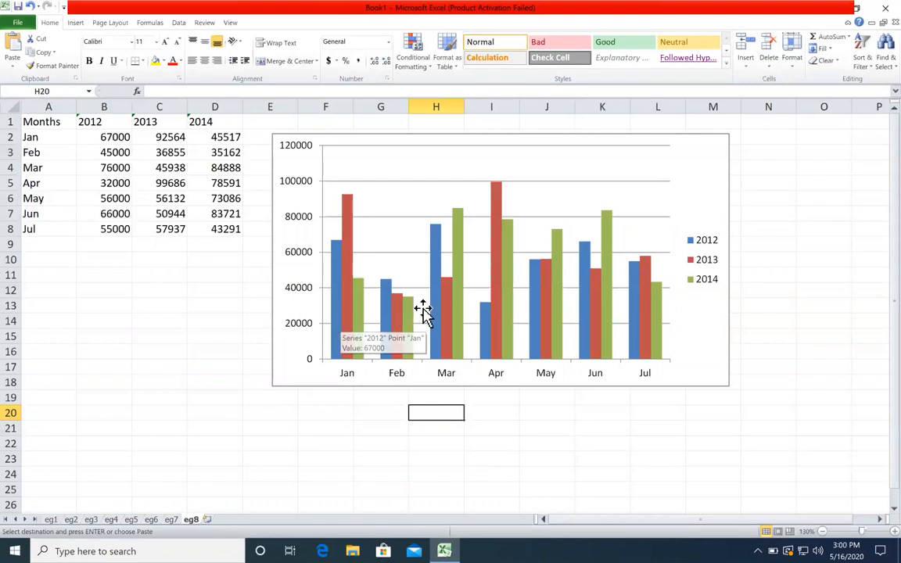
{"action": "mouse_move", "coordinate": [488, 320]}
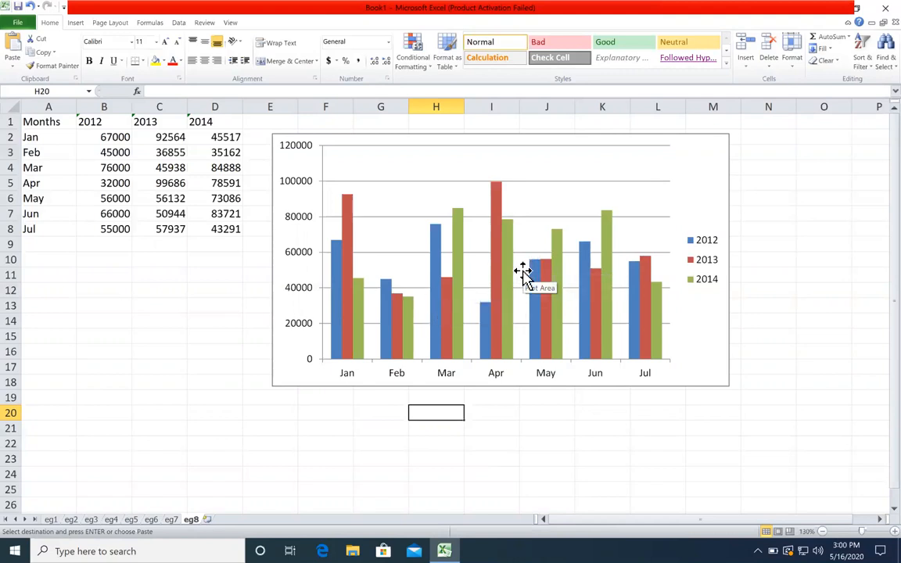
{"action": "left_click", "coordinate": [685, 140]}
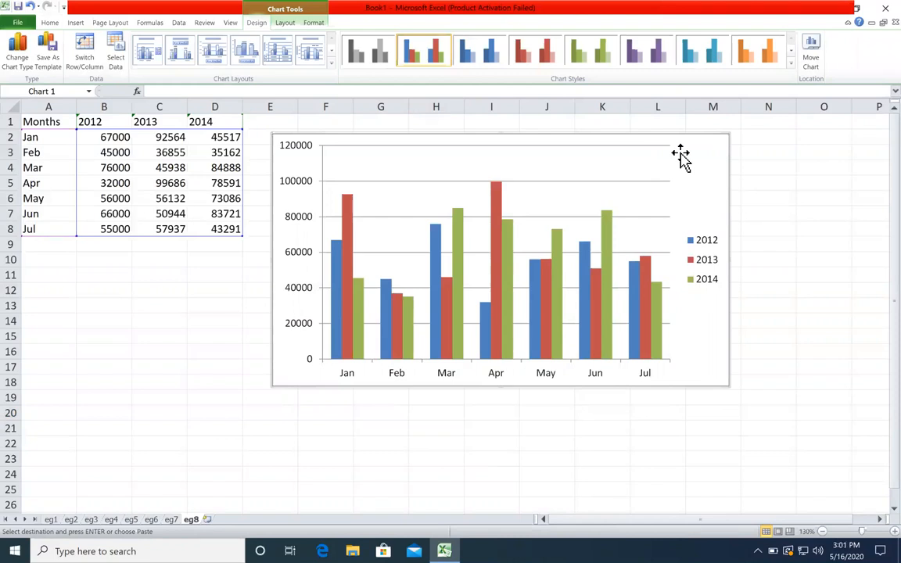
{"action": "left_click", "coordinate": [231, 277]}
{"action": "left_click_drag", "start_coordinate": [225, 237], "coordinate": [41, 118]}
{"action": "left_click", "coordinate": [72, 23]}
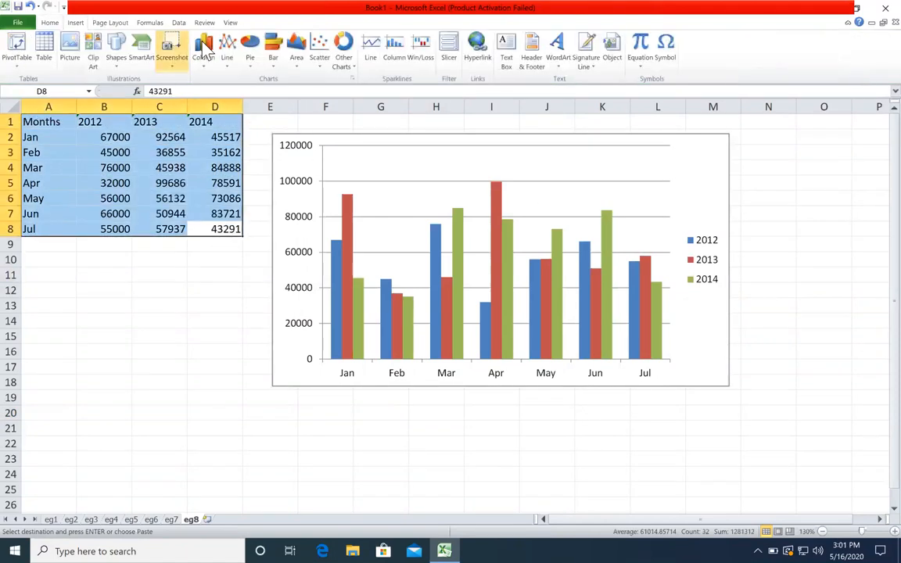
{"action": "left_click", "coordinate": [205, 49]}
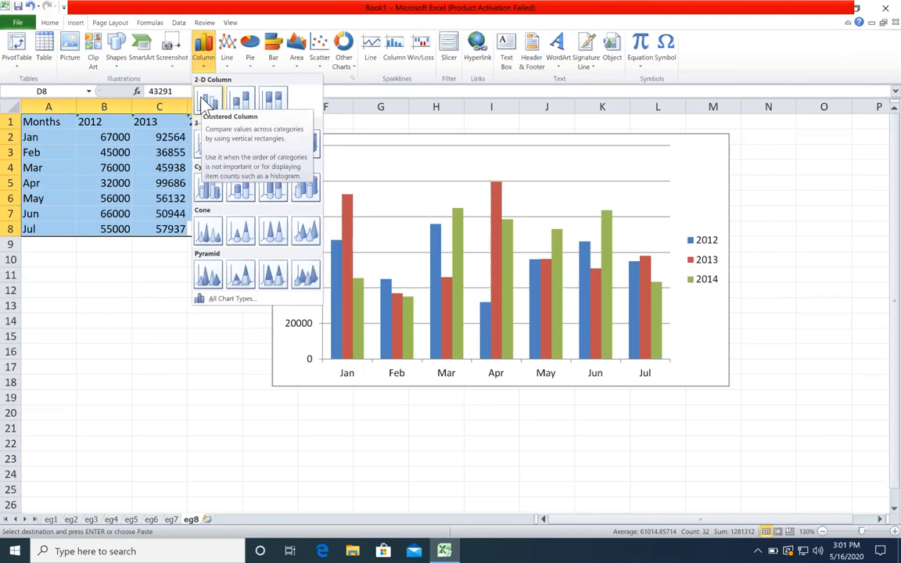
{"action": "left_click", "coordinate": [143, 297]}
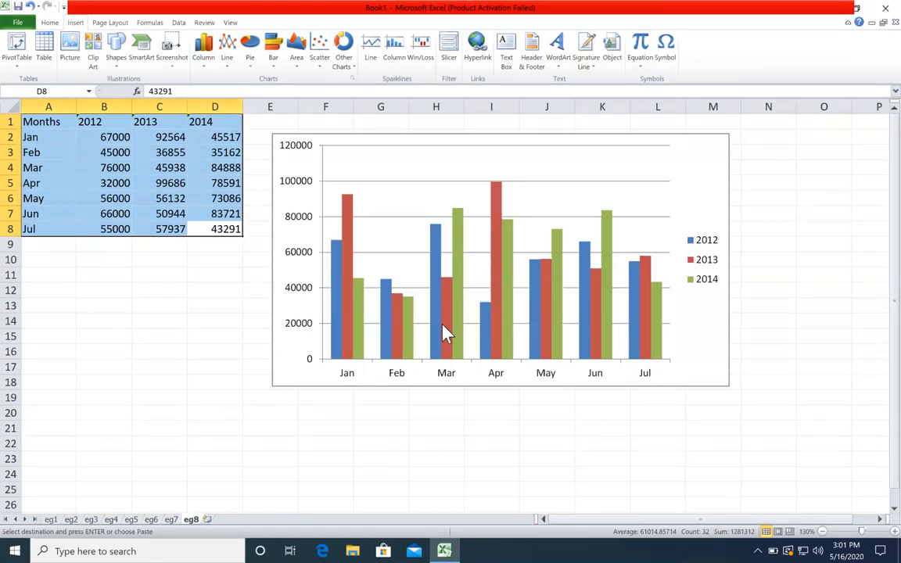
{"action": "mouse_move", "coordinate": [544, 302]}
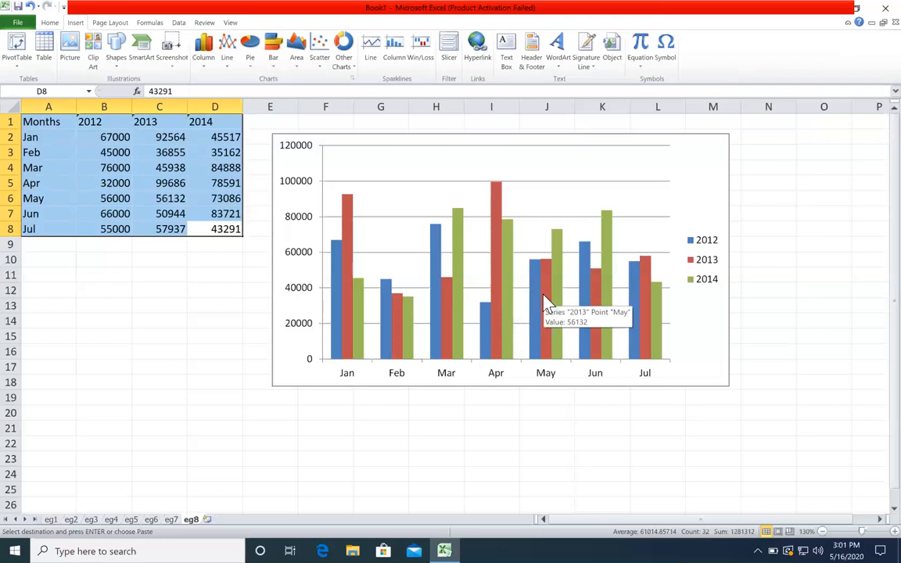
{"action": "mouse_move", "coordinate": [602, 283]}
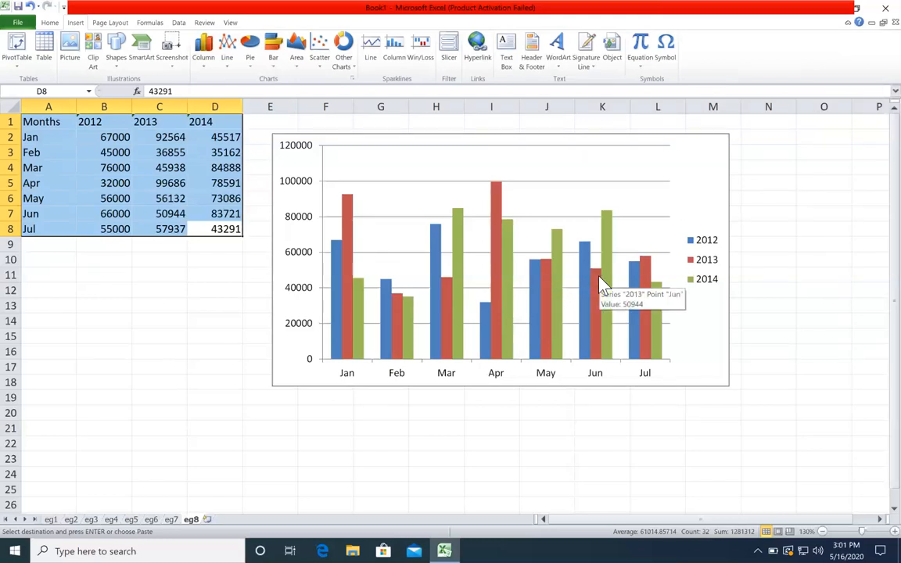
- Delete the enlarged monthly chart, and try a fresh 2-D clustered column chart of A1:D8 before deleting it as well
{"action": "left_click", "coordinate": [725, 150]}
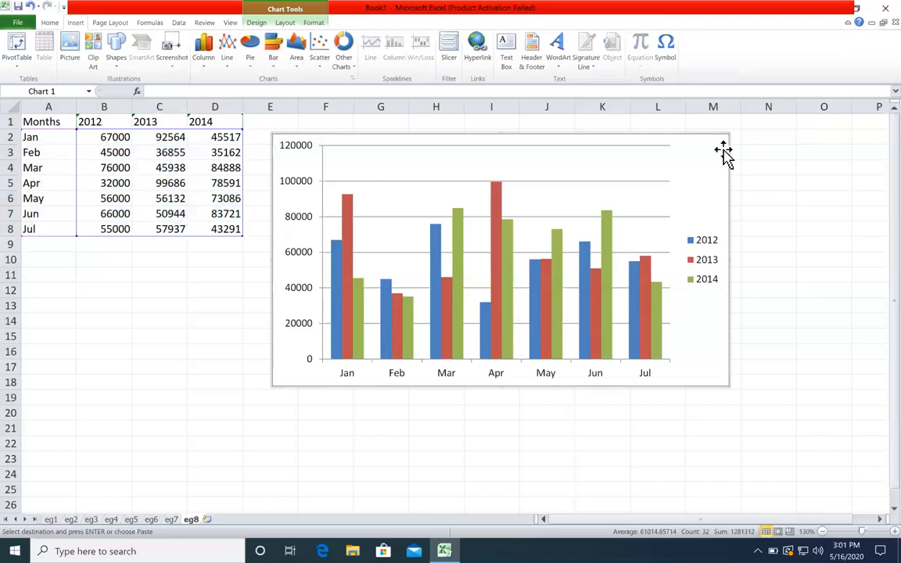
{"action": "key", "text": "Delete"}
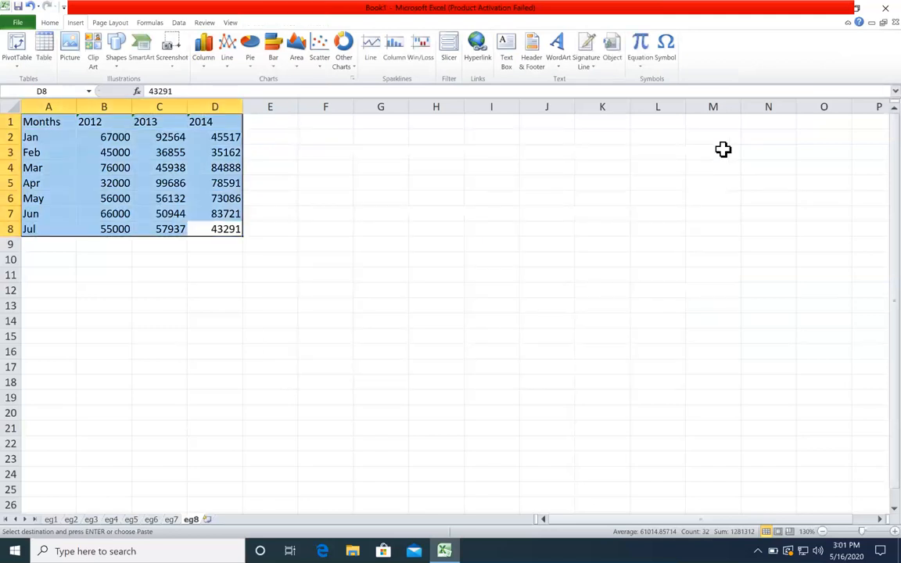
{"action": "left_click", "coordinate": [205, 61]}
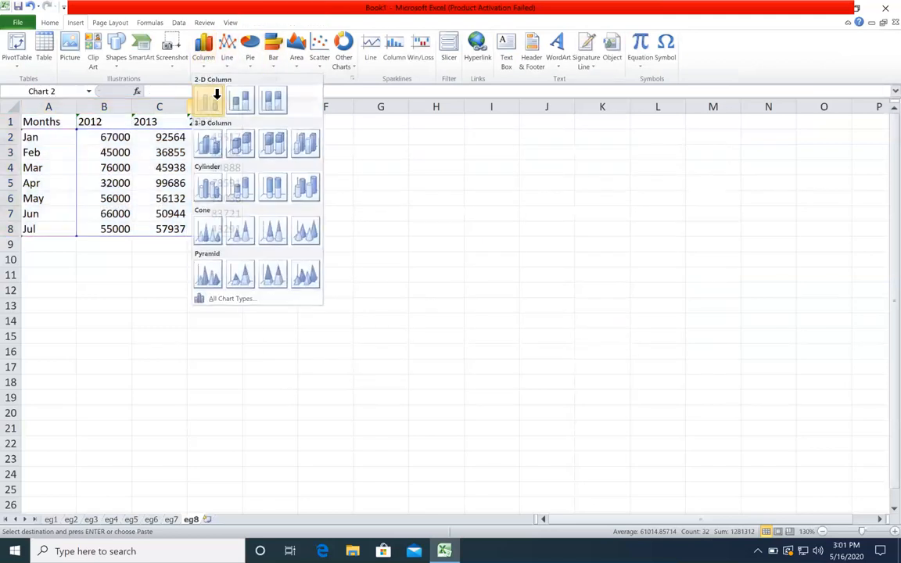
{"action": "left_click", "coordinate": [213, 99]}
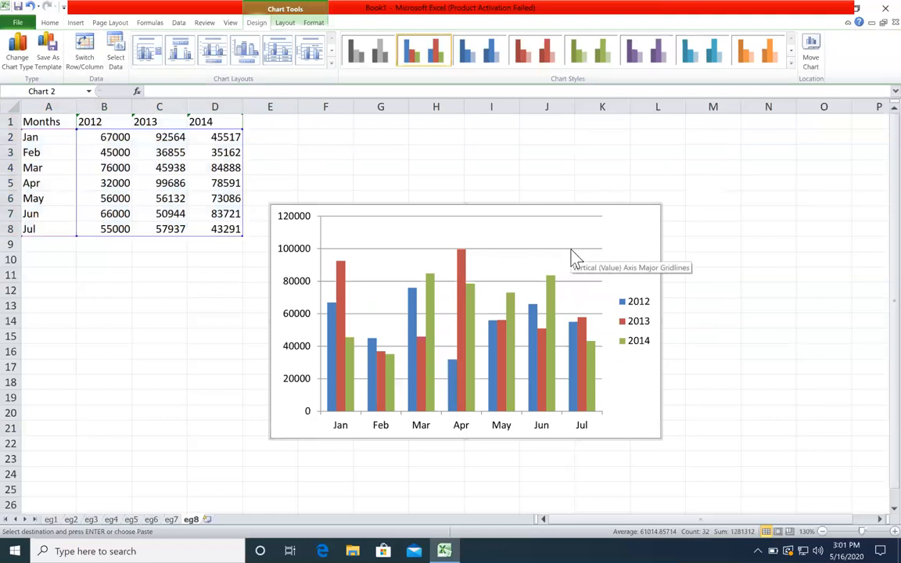
{"action": "key", "text": "Delete"}
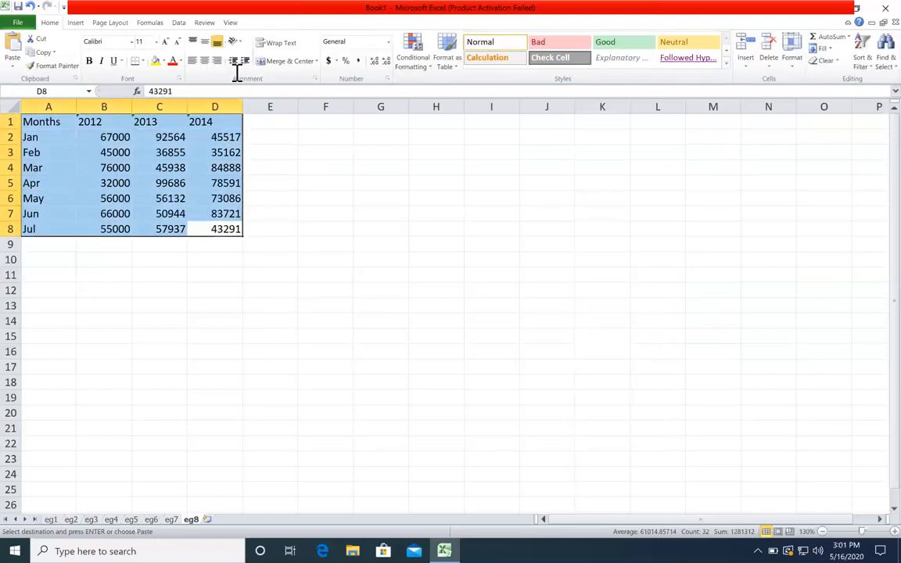
- Try a 3-D clustered column chart of A1:D8 and delete it
{"action": "left_click", "coordinate": [74, 23]}
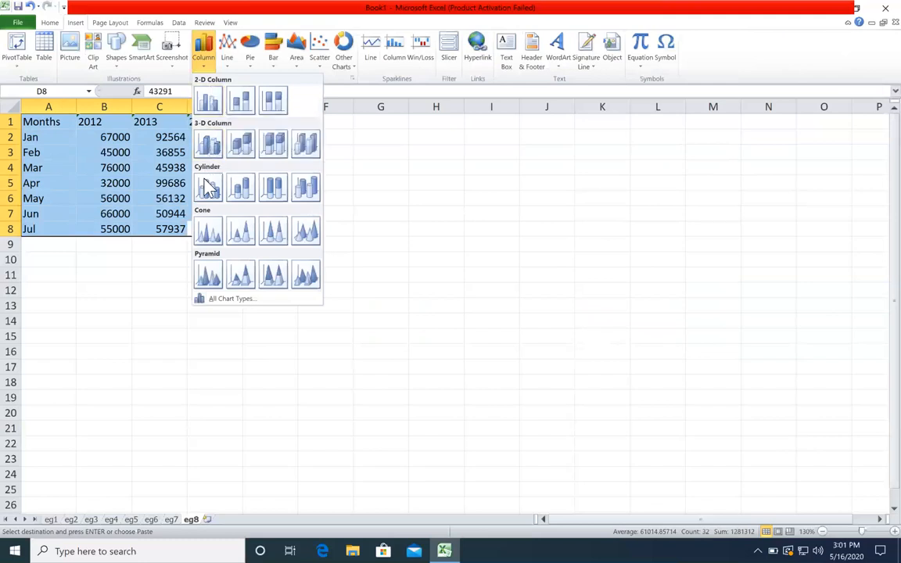
{"action": "left_click", "coordinate": [208, 143]}
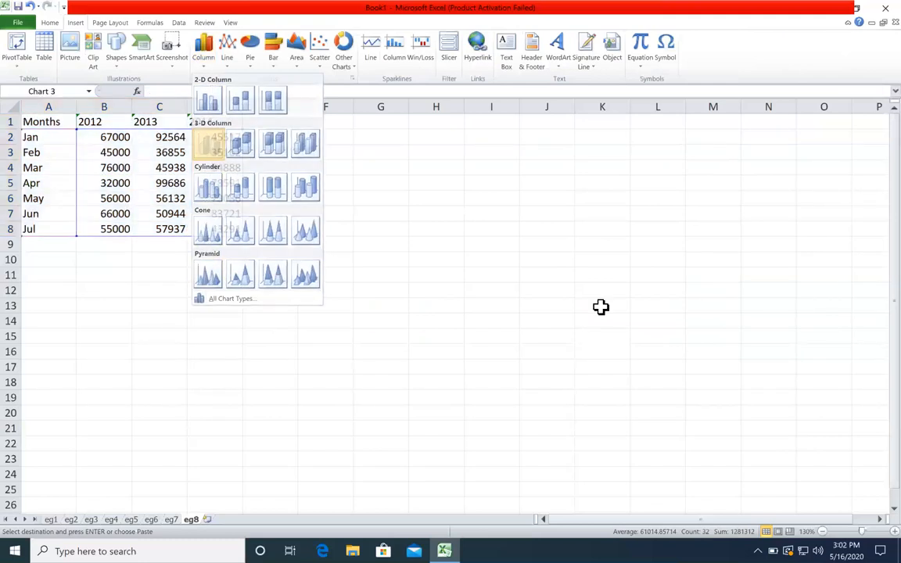
{"action": "key", "text": "Delete"}
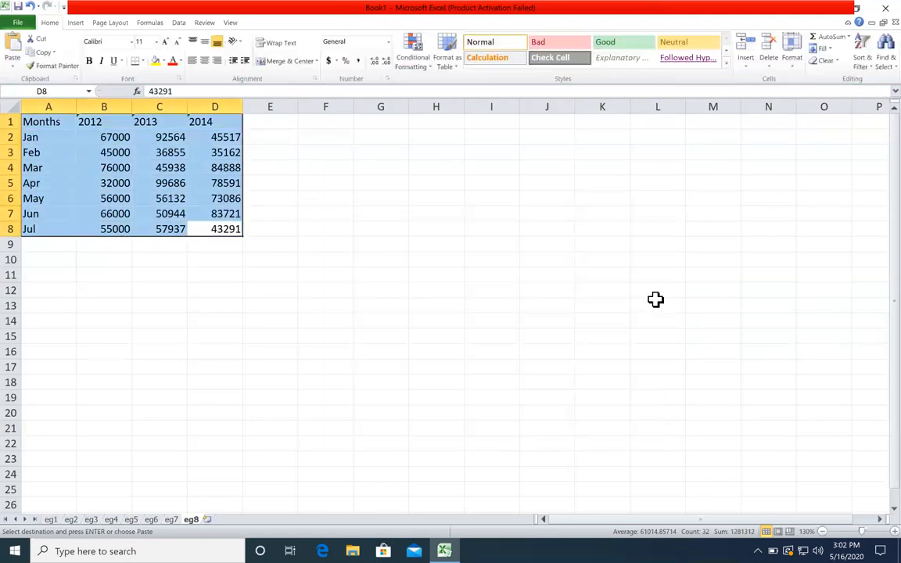
- Try a clustered cylinder chart of A1:D8 and delete it
{"action": "left_click", "coordinate": [77, 24]}
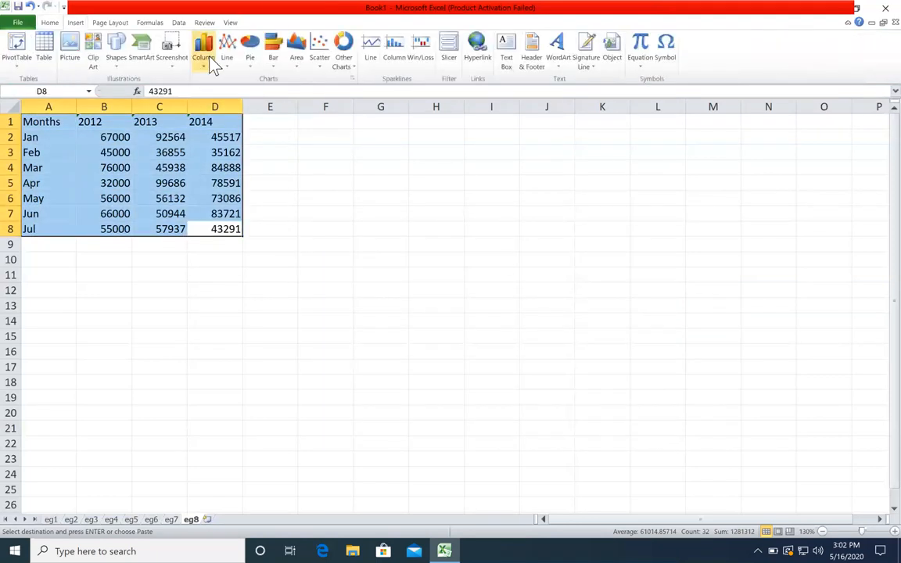
{"action": "left_click", "coordinate": [194, 49]}
{"action": "left_click", "coordinate": [205, 182]}
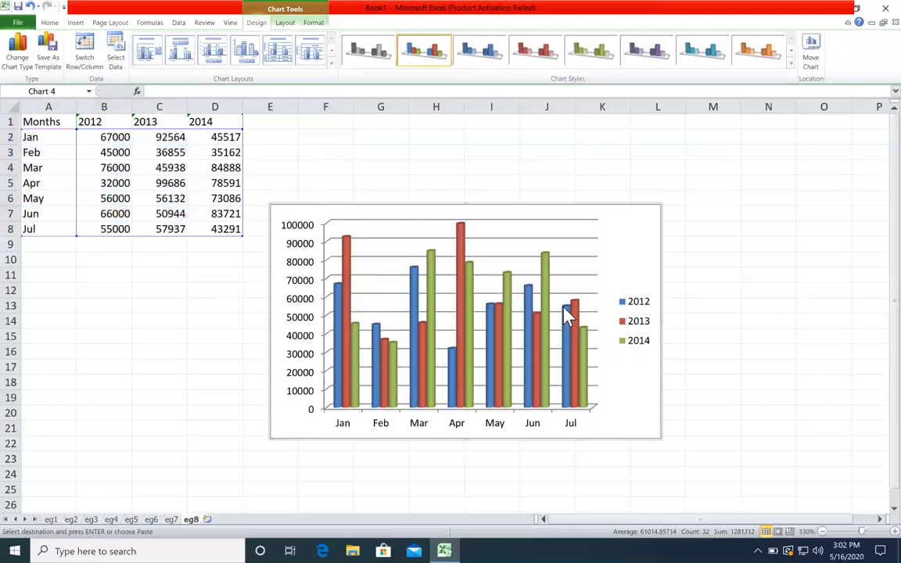
{"action": "key", "text": "Delete"}
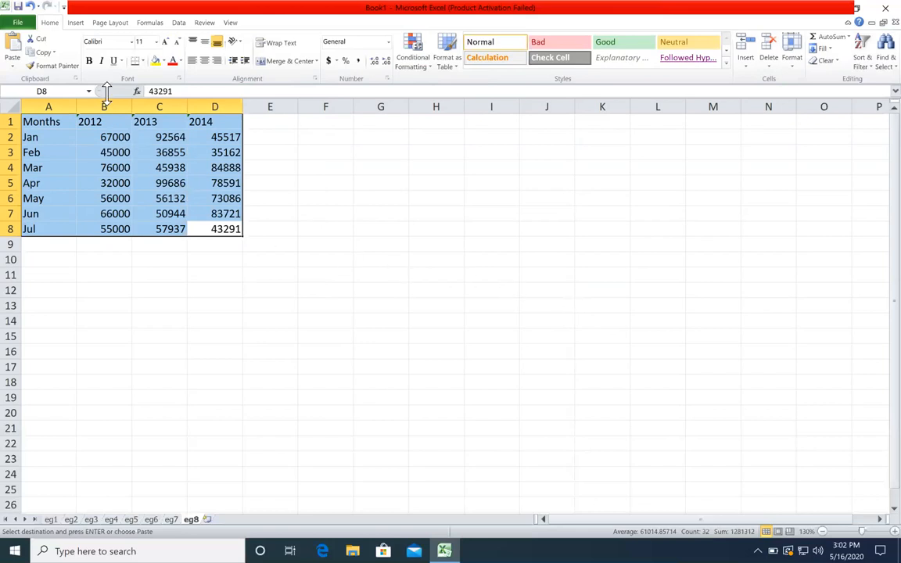
- Insert a 2-D clustered column chart of A1:D8, move it directly below the table and make it slightly narrower
{"action": "left_click", "coordinate": [77, 24]}
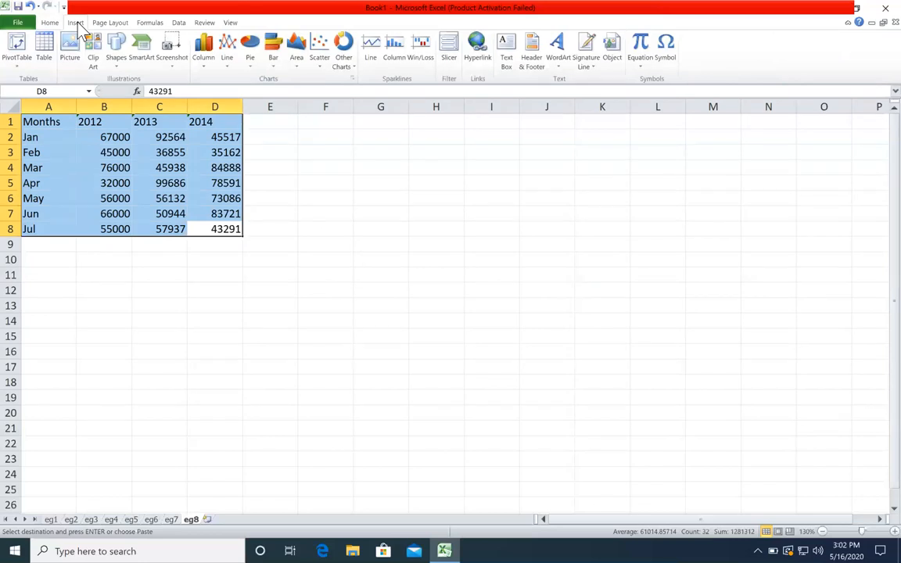
{"action": "left_click", "coordinate": [208, 66]}
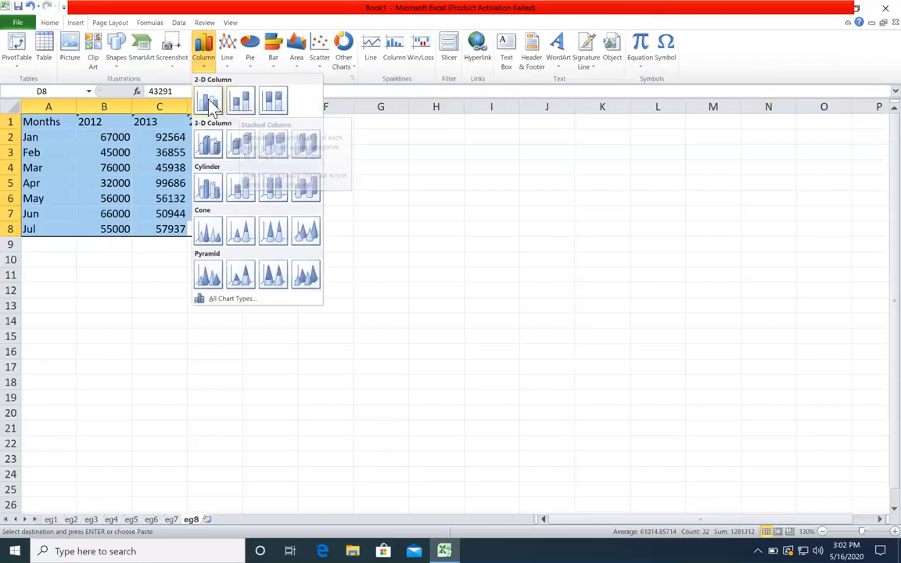
{"action": "left_click", "coordinate": [207, 106]}
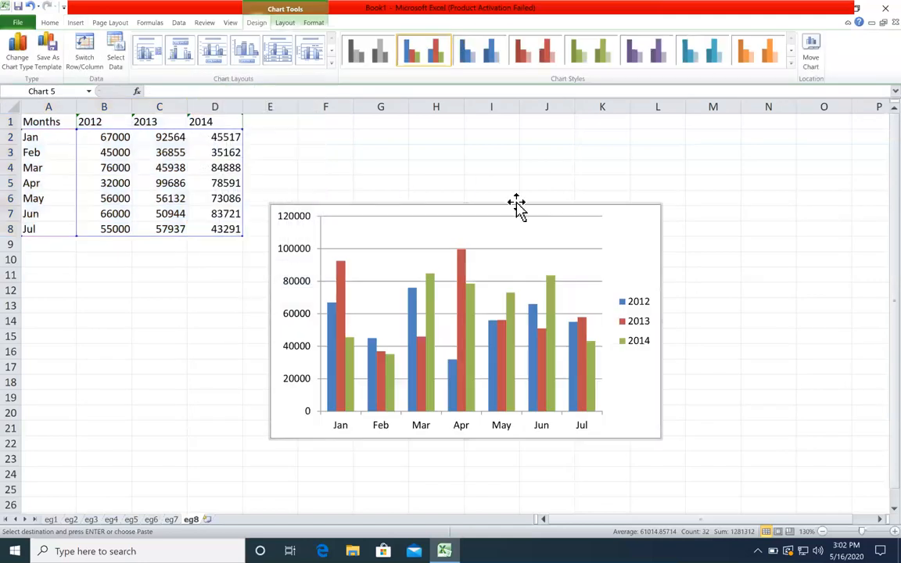
{"action": "left_click_drag", "start_coordinate": [557, 206], "coordinate": [327, 241]}
{"action": "left_click_drag", "start_coordinate": [408, 239], "coordinate": [368, 237]}
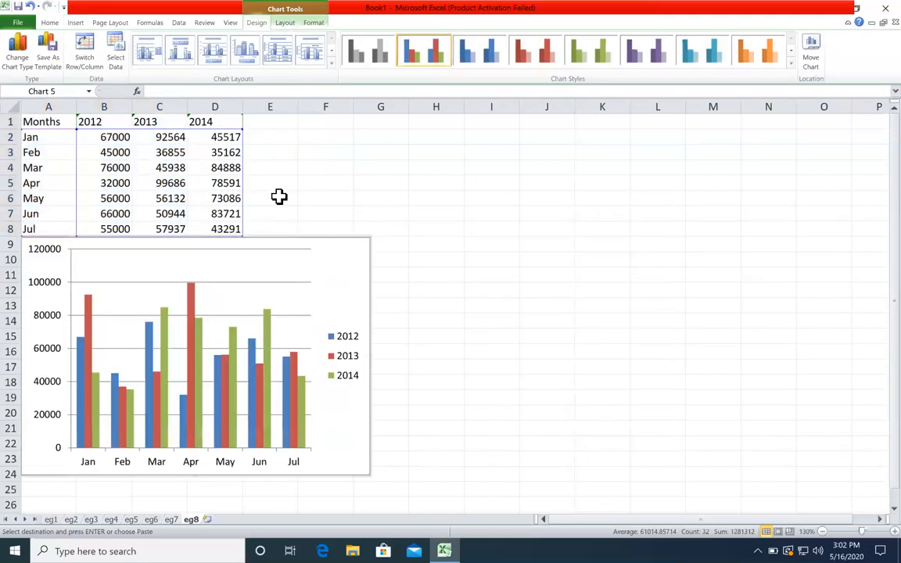
- Open the choice of column chart types for another chart on eg8
{"action": "left_click", "coordinate": [76, 22]}
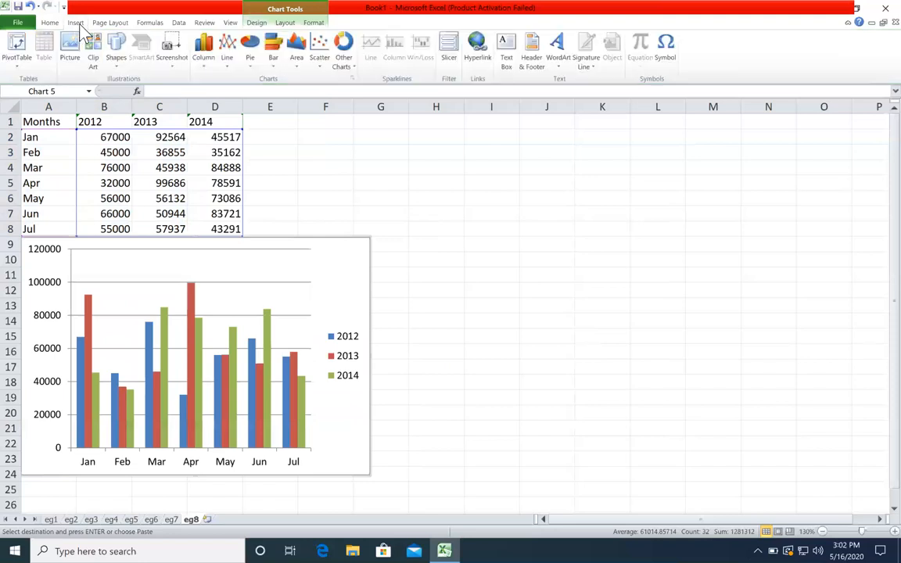
{"action": "left_click", "coordinate": [211, 69]}
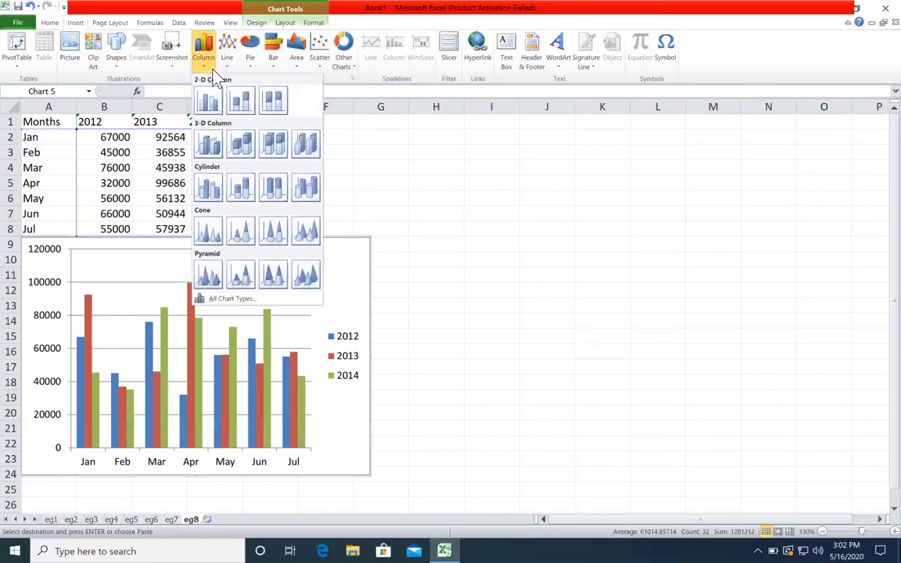
- Try the 2-D stacked column type on the existing clustered chart, and undo the change
{"action": "left_click", "coordinate": [244, 98]}
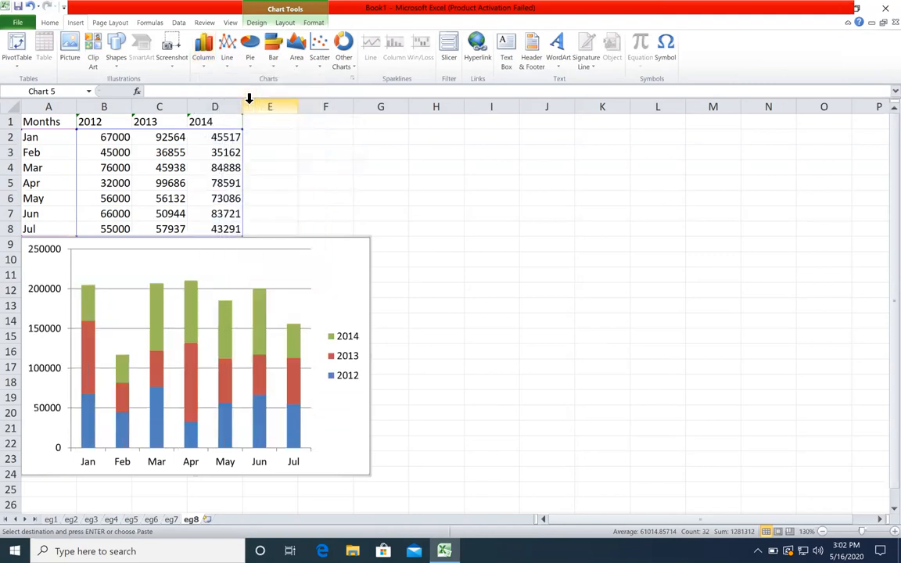
{"action": "key", "text": "ctrl+z"}
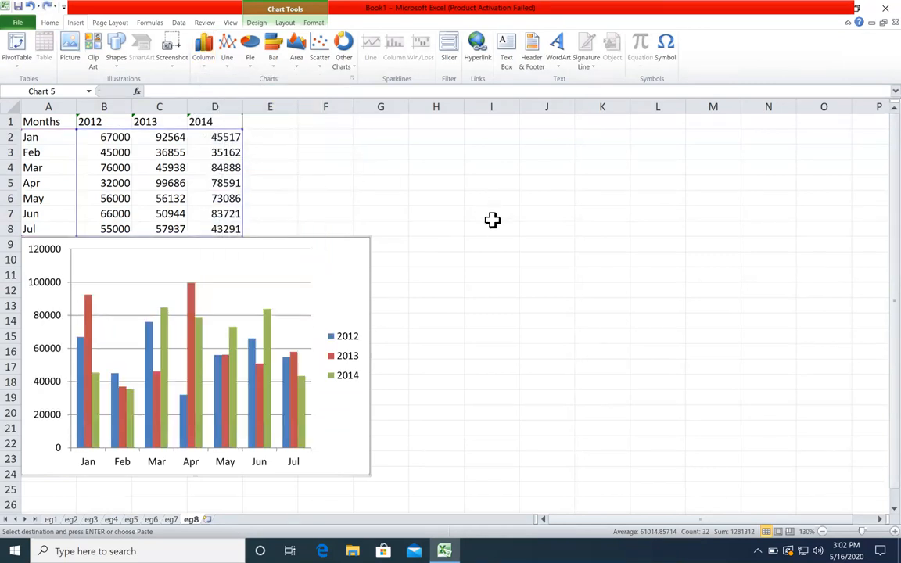
- Insert a separate 2-D stacked column chart from the monthly data in A1:D8
{"action": "left_click", "coordinate": [492, 220]}
{"action": "left_click", "coordinate": [49, 124]}
{"action": "left_click_drag", "start_coordinate": [72, 149], "coordinate": [212, 227]}
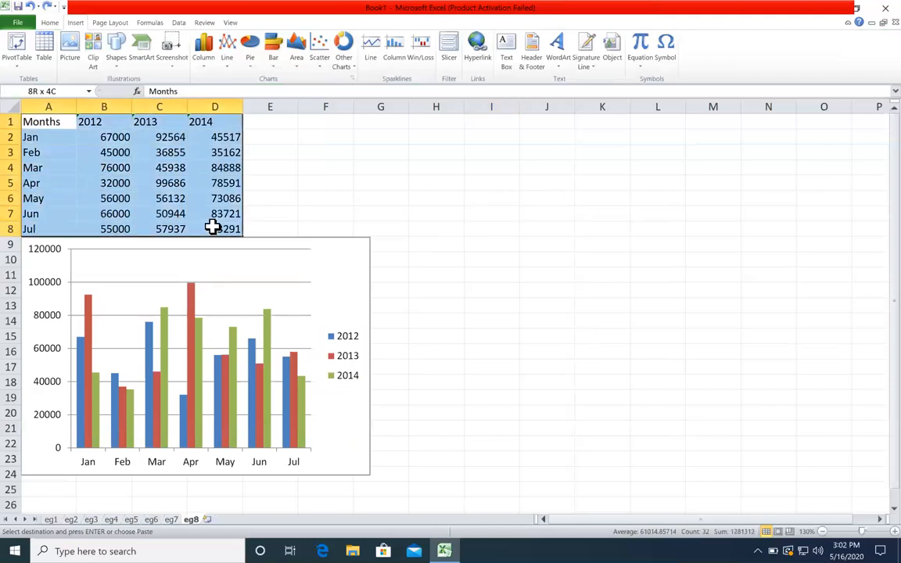
{"action": "left_click", "coordinate": [204, 53]}
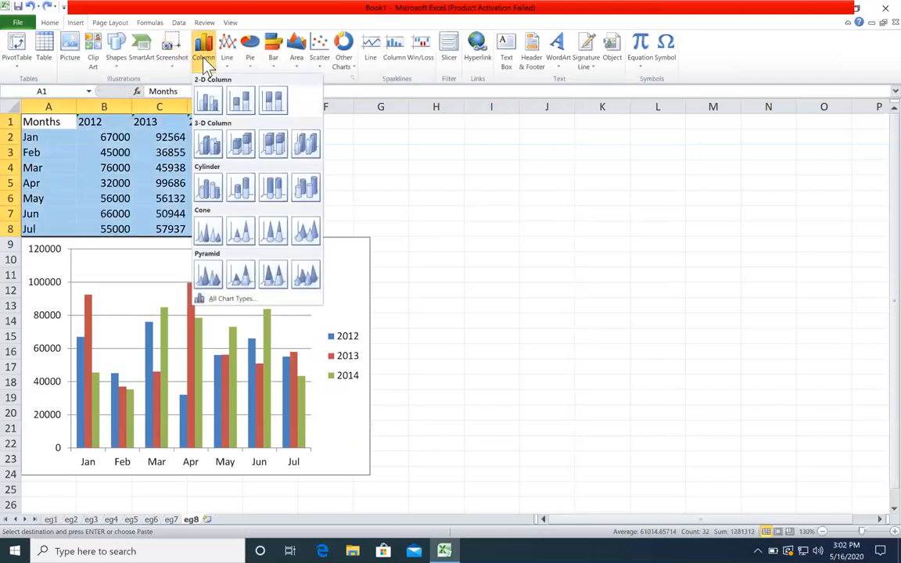
{"action": "left_click", "coordinate": [243, 102]}
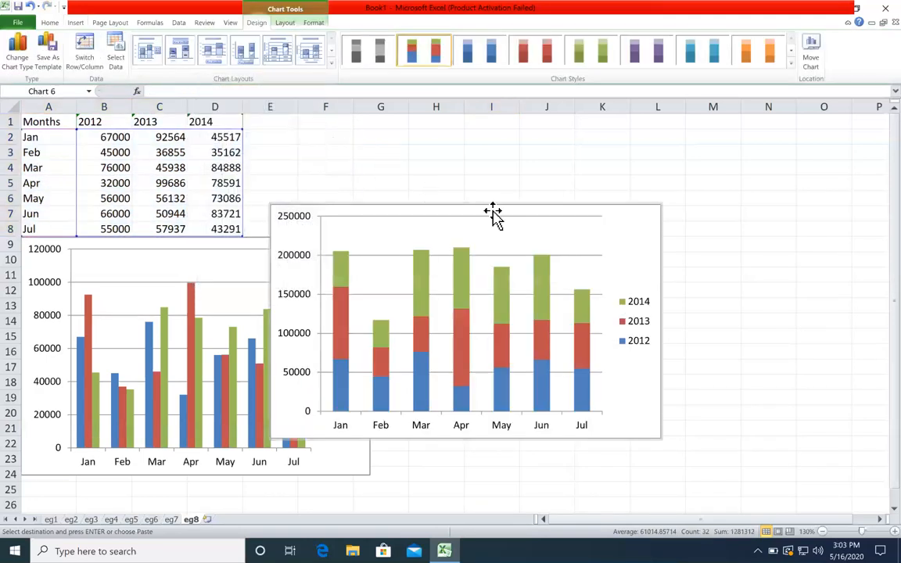
- Enlarge the stacked column chart and place it beside the clustered column chart, clear of the data table
{"action": "left_click_drag", "start_coordinate": [661, 205], "coordinate": [711, 157]}
{"action": "left_click_drag", "start_coordinate": [567, 159], "coordinate": [666, 201]}
{"action": "left_click", "coordinate": [659, 181]}
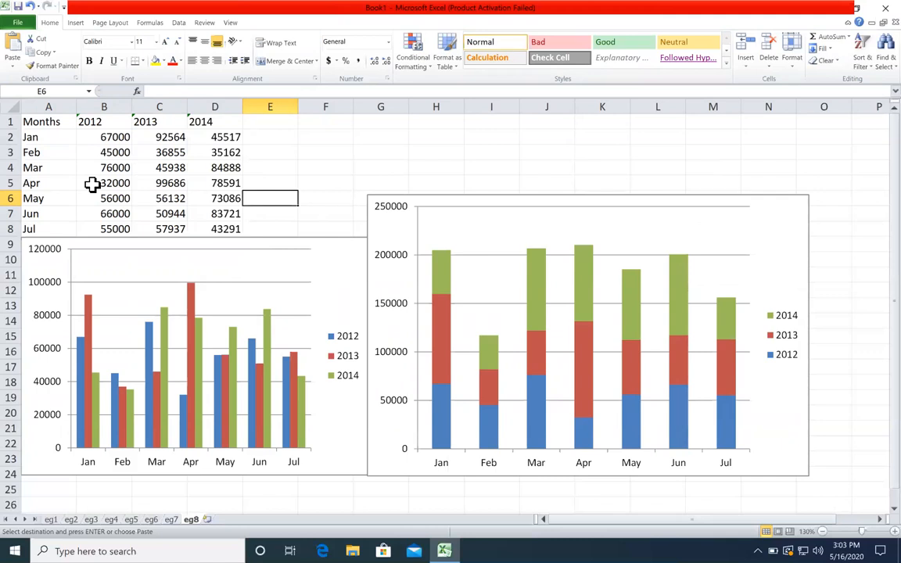
- Examine the sums of the April and March rows and compare them with the segments of the stacked columns
{"action": "left_click_drag", "start_coordinate": [106, 184], "coordinate": [218, 185]}
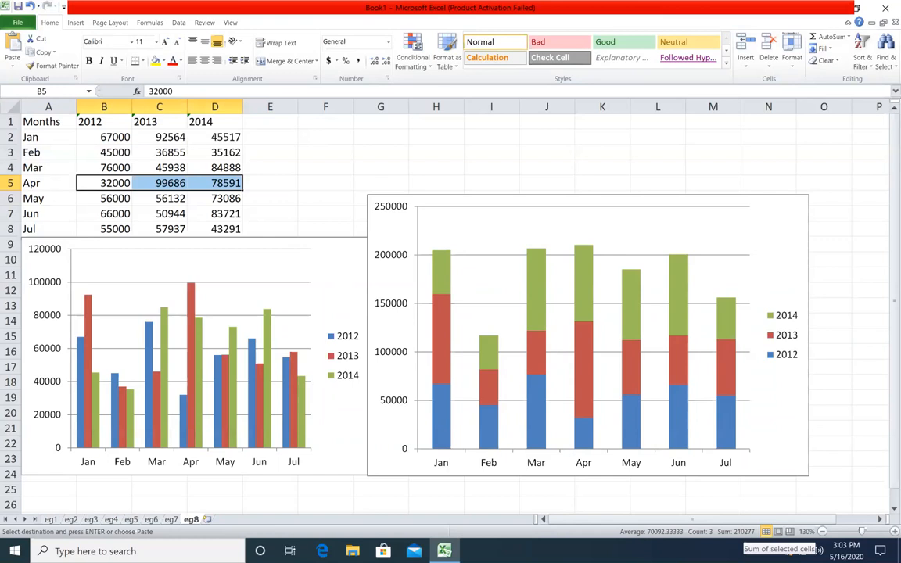
{"action": "left_click", "coordinate": [237, 198]}
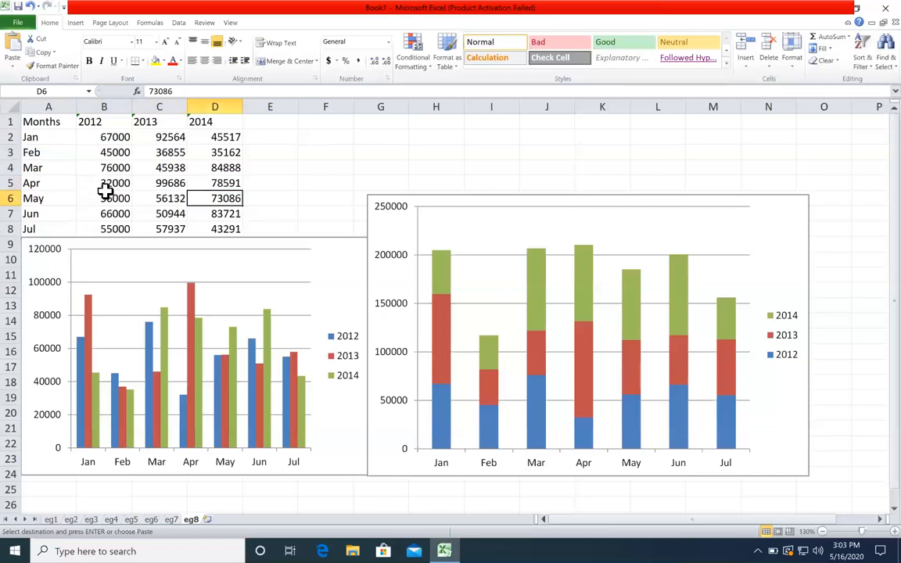
{"action": "left_click", "coordinate": [123, 167]}
{"action": "left_click_drag", "start_coordinate": [122, 168], "coordinate": [208, 168]}
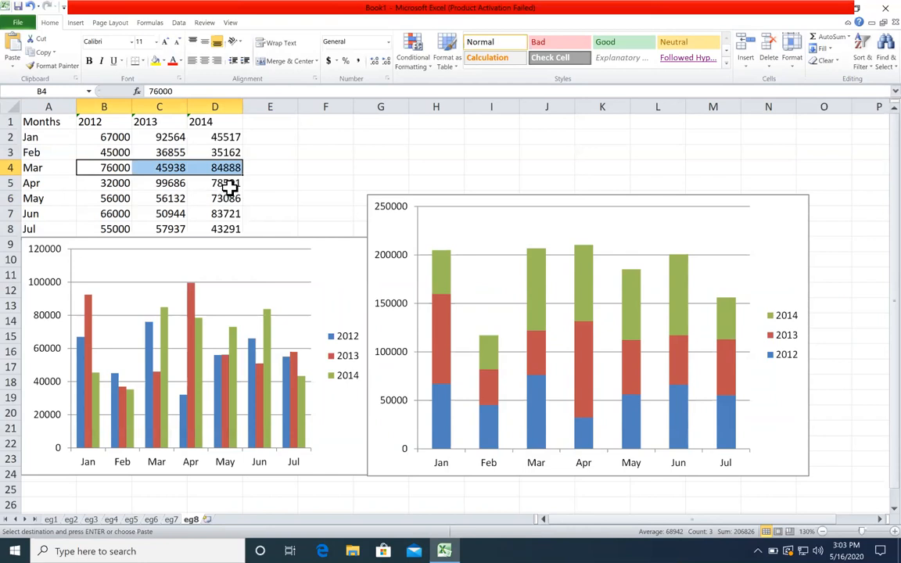
{"action": "left_click", "coordinate": [205, 182]}
{"action": "left_click_drag", "start_coordinate": [178, 179], "coordinate": [109, 181]}
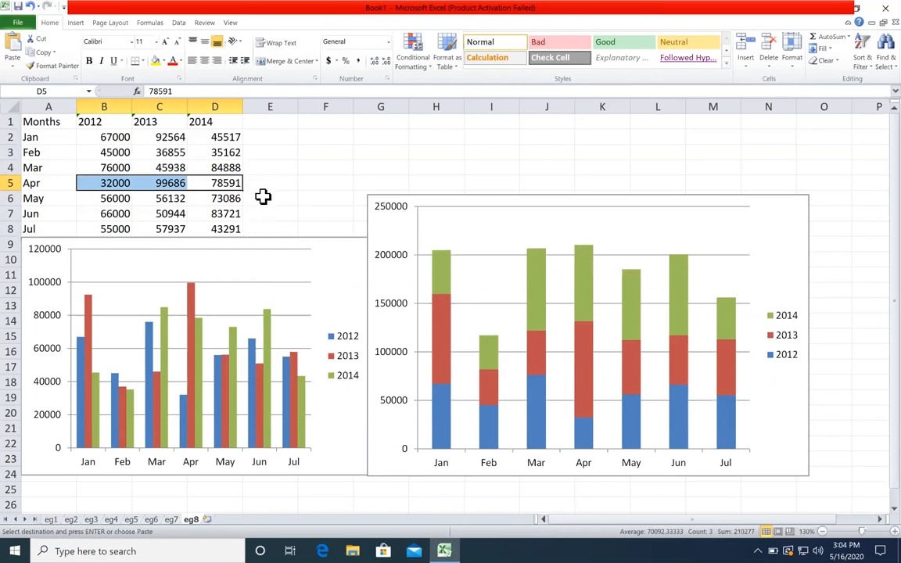
{"action": "left_click", "coordinate": [297, 198]}
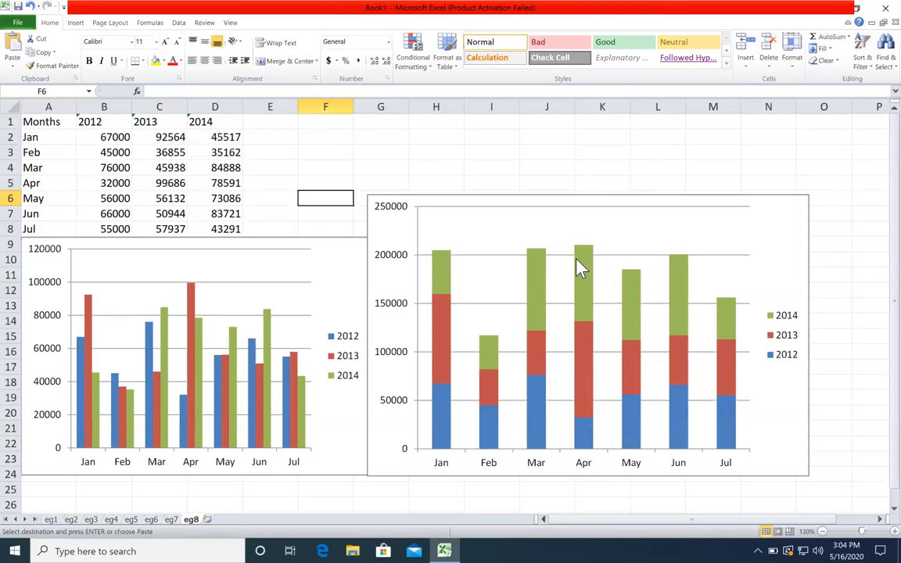
{"action": "mouse_move", "coordinate": [581, 267]}
{"action": "mouse_move", "coordinate": [496, 393]}
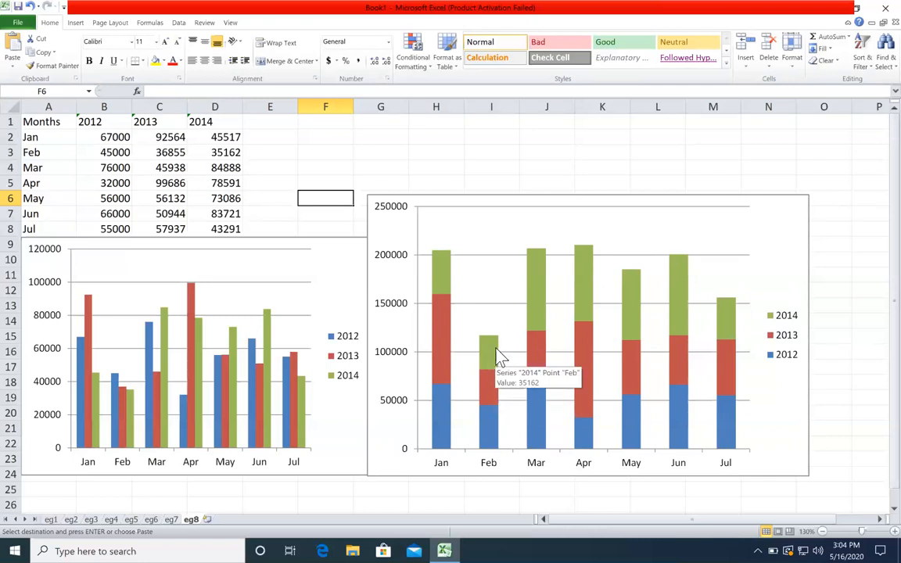
{"action": "mouse_move", "coordinate": [498, 421]}
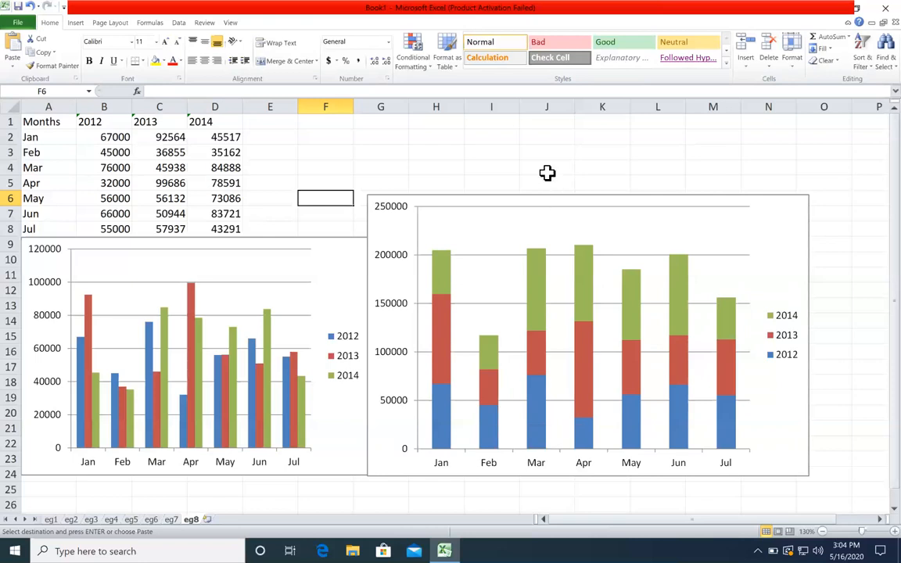
- Enter the note "Show Number as lable" in cell F1 of sheet eg7
{"action": "left_click", "coordinate": [171, 519]}
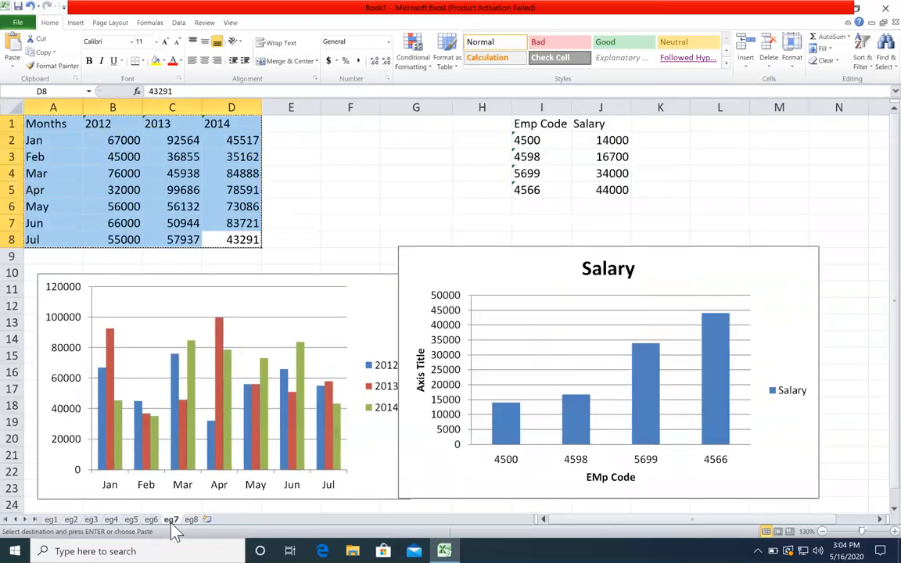
{"action": "left_click", "coordinate": [366, 205]}
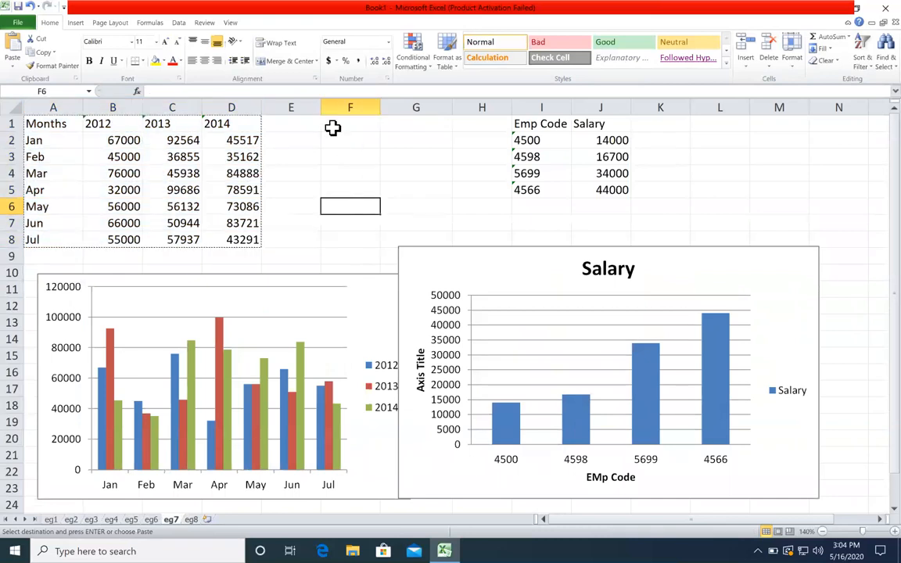
{"action": "left_click", "coordinate": [333, 126]}
{"action": "type", "text": "Co"}
{"action": "key", "text": "BackSpace"}
{"action": "key", "text": "BackSpace"}
{"action": "type", "text": "Show"}
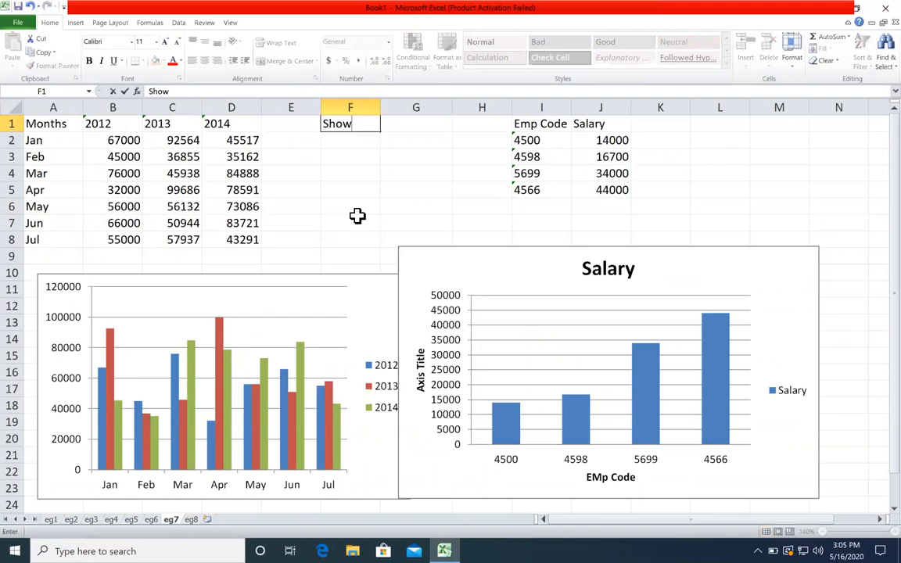
{"action": "type", "text": " Number a"}
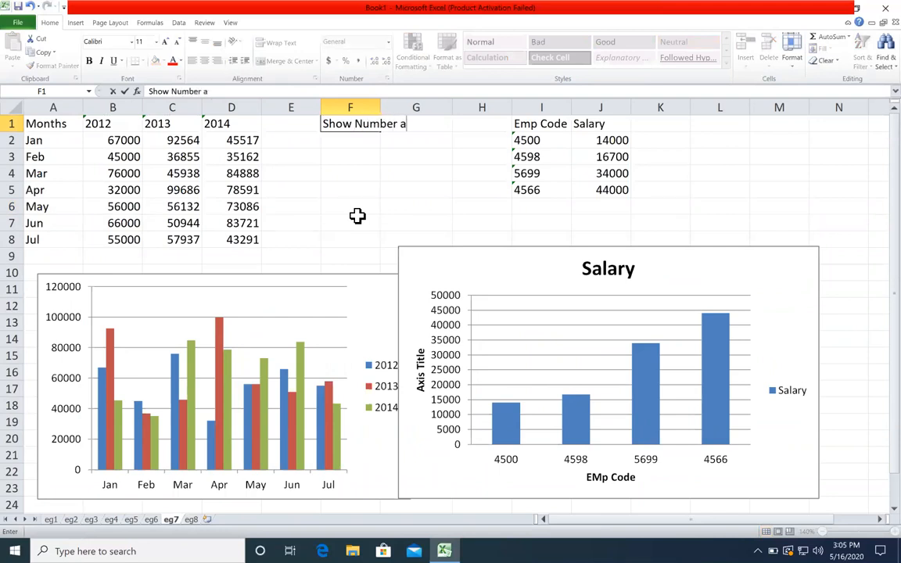
{"action": "type", "text": "s lable"}
{"action": "key", "text": "Return"}
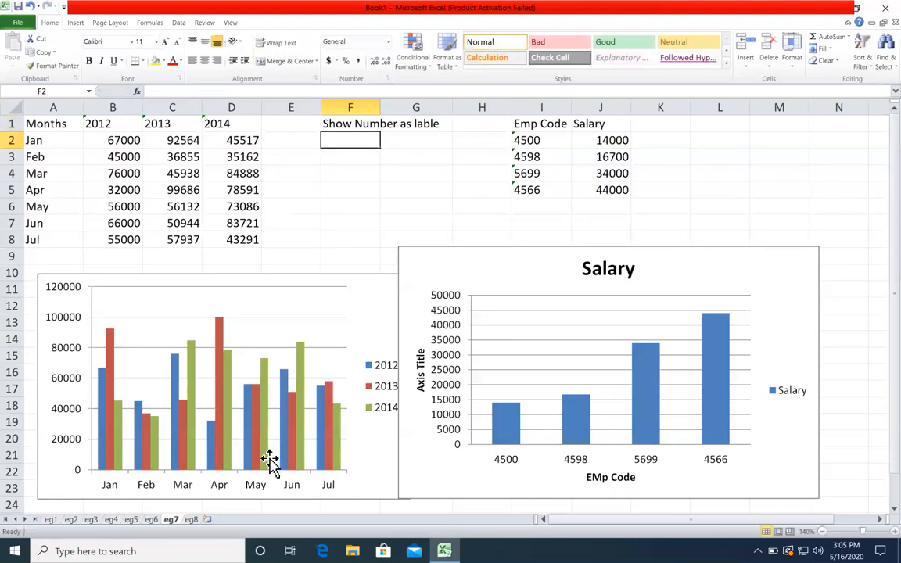
- Enter the note "Stacked" in cell F1 of sheet eg8
{"action": "left_click", "coordinate": [190, 519]}
{"action": "left_click", "coordinate": [344, 125]}
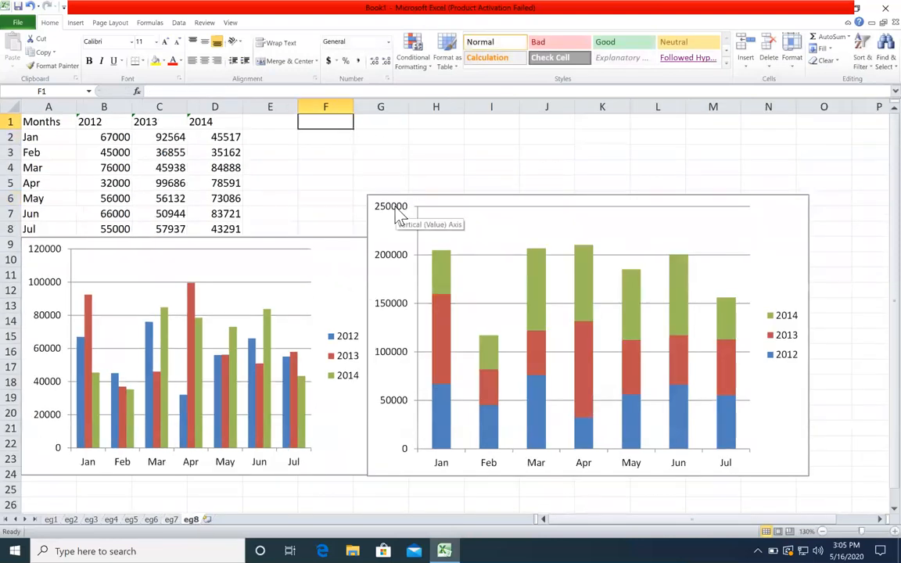
{"action": "type", "text": "Sta"}
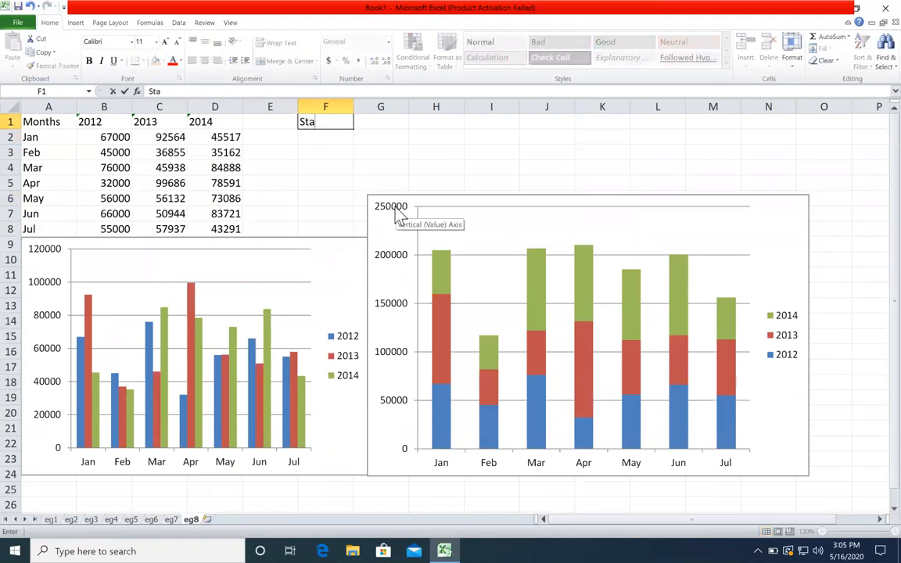
{"action": "type", "text": "cked"}
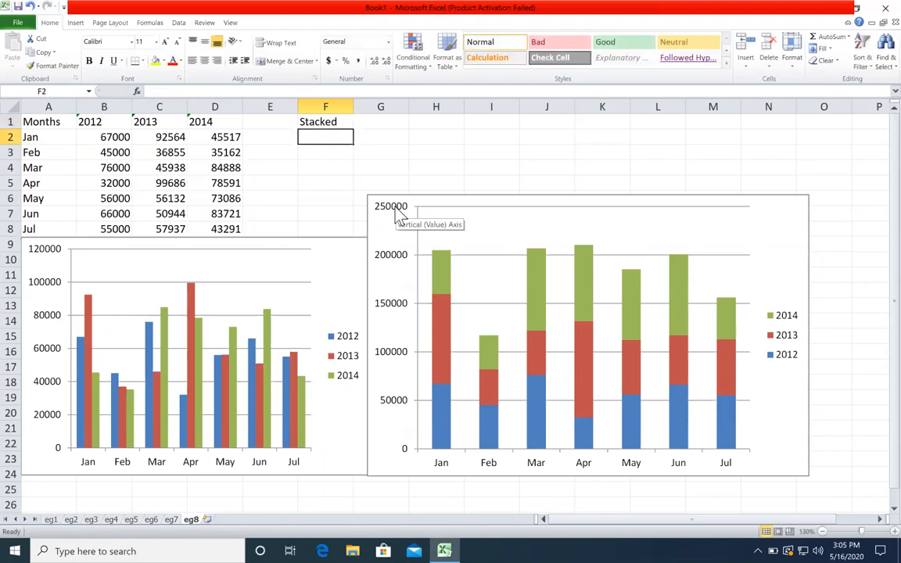
- Try a 2-D stacked line chart of the data in A1:D8, and delete it
{"action": "left_click", "coordinate": [215, 198]}
{"action": "left_click_drag", "start_coordinate": [217, 228], "coordinate": [50, 118]}
{"action": "left_click", "coordinate": [75, 23]}
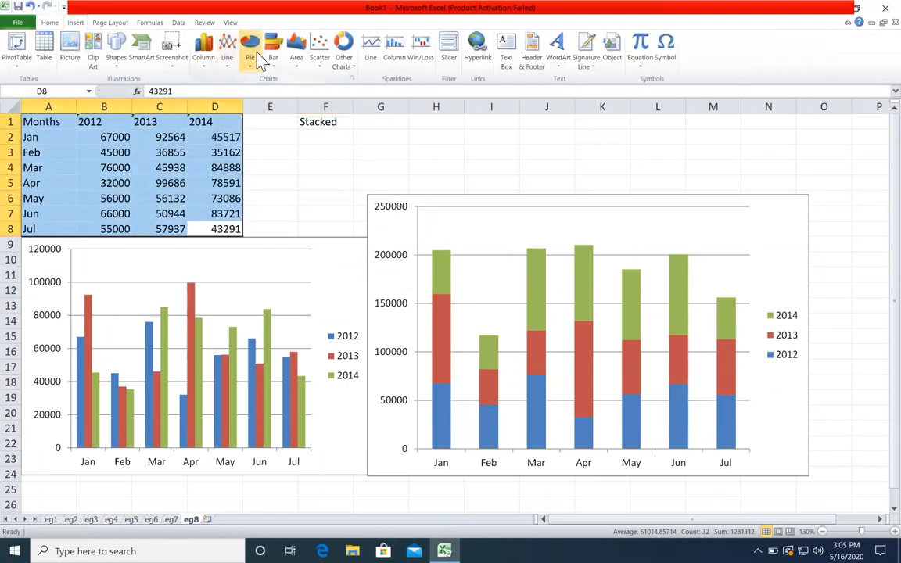
{"action": "left_click", "coordinate": [254, 52]}
{"action": "left_click", "coordinate": [226, 47]}
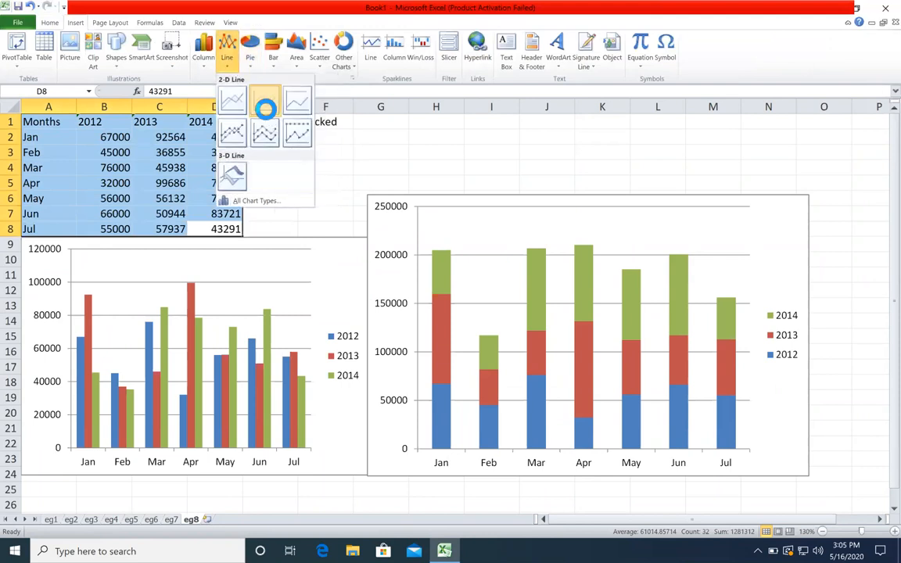
{"action": "left_click", "coordinate": [265, 108]}
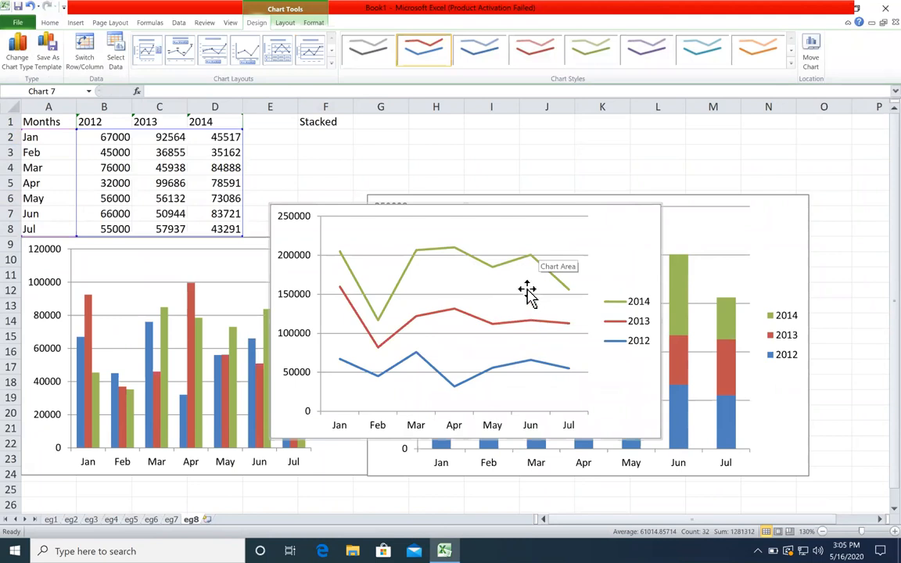
{"action": "key", "text": "Delete"}
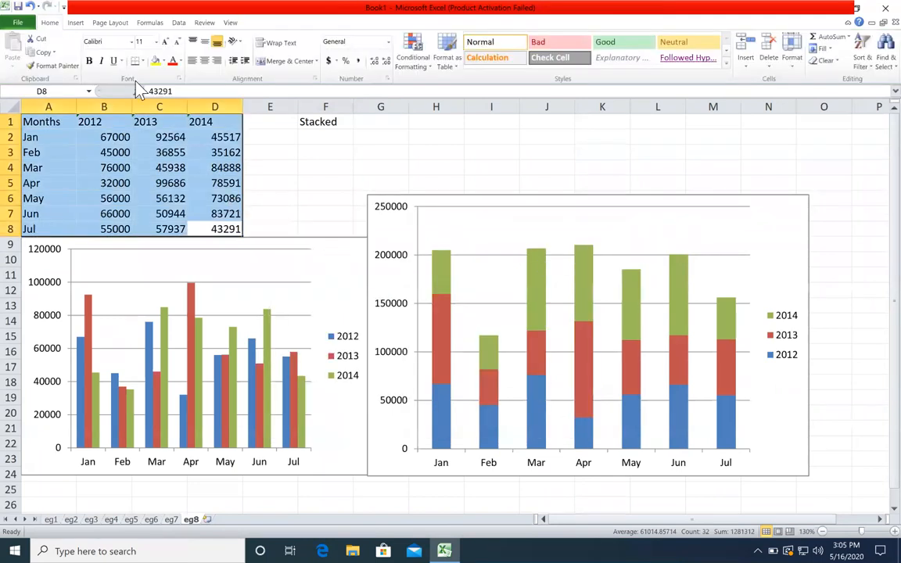
- Try a 2-D clustered bar chart of the data in A1:D8, and delete it
{"action": "left_click", "coordinate": [74, 23]}
{"action": "left_click", "coordinate": [273, 54]}
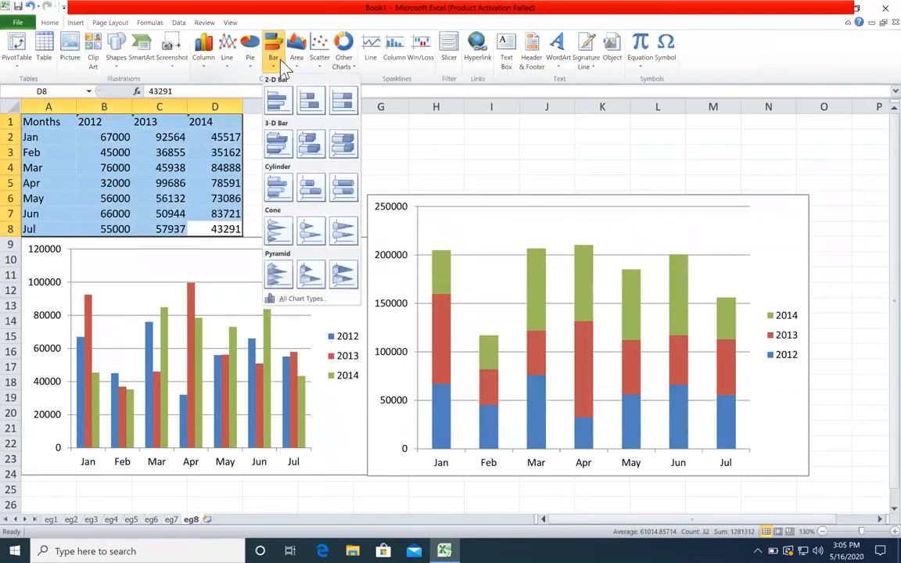
{"action": "left_click", "coordinate": [283, 92]}
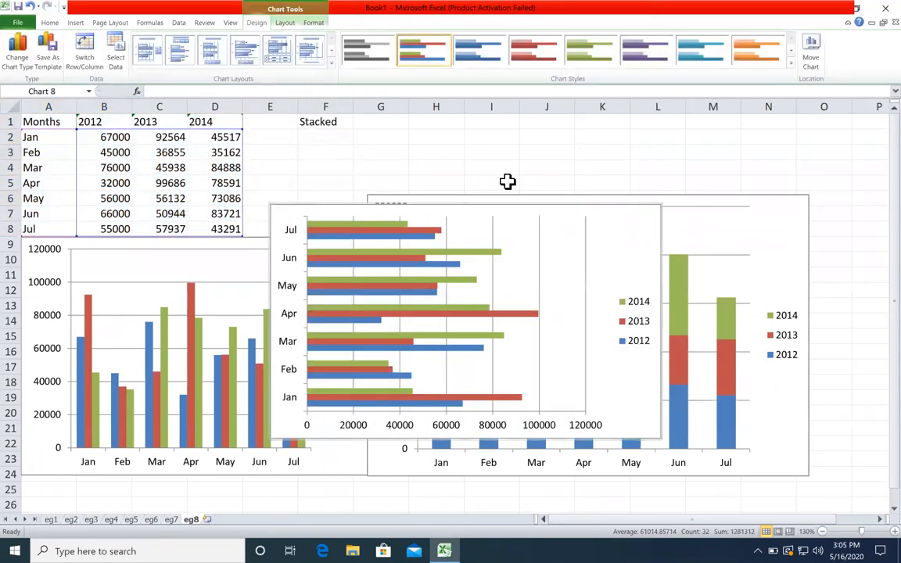
{"action": "key", "text": "Delete"}
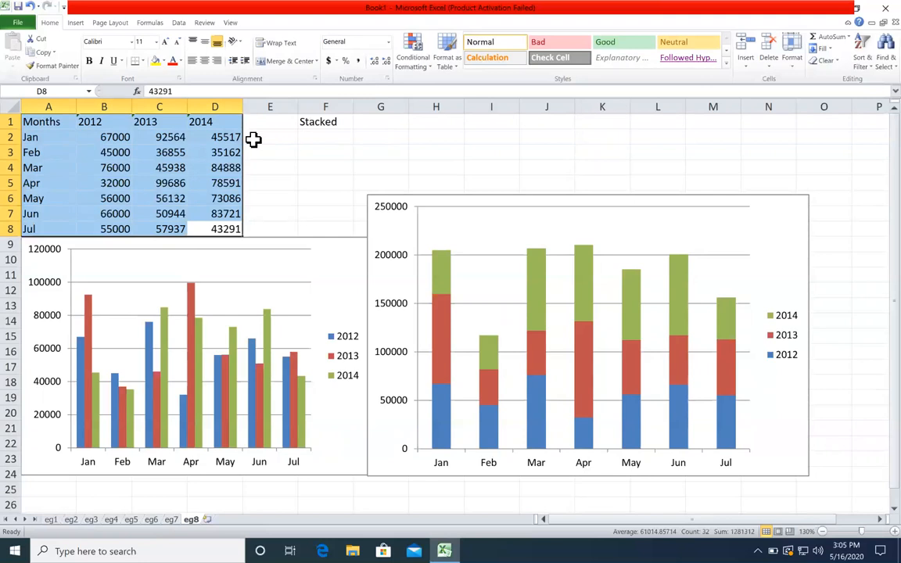
- Copy the data table A1:D8 from eg8 into a new worksheet starting at cell A1
{"action": "key", "text": "ctrl+c"}
{"action": "left_click", "coordinate": [206, 519]}
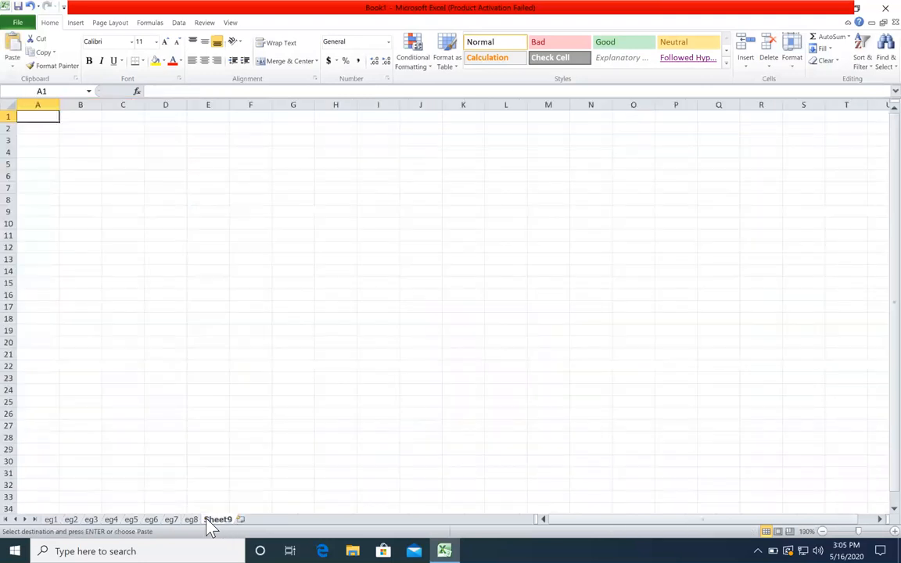
{"action": "key", "text": "ctrl+v"}
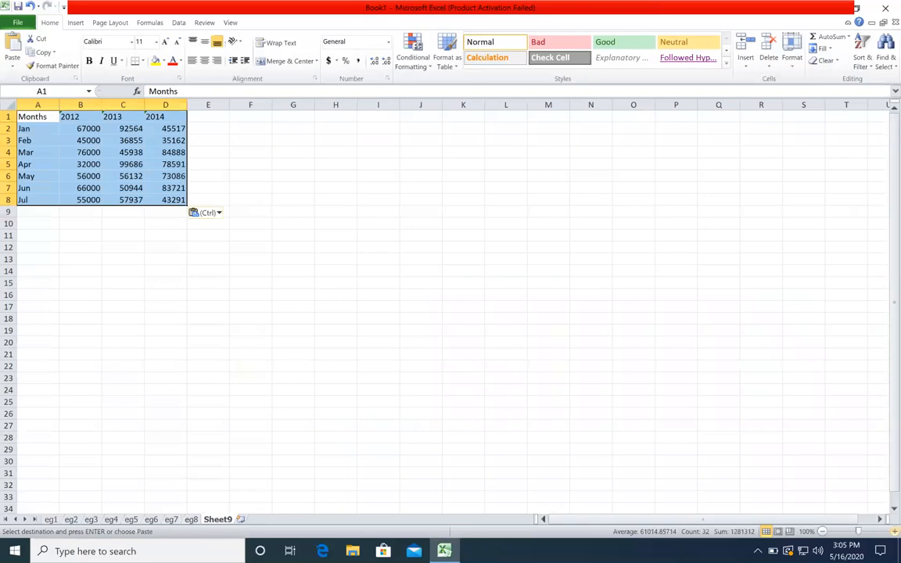
{"action": "scroll", "coordinate": [458, 330], "scroll_direction": "up", "scroll_amount": 2}
{"action": "left_click", "coordinate": [458, 330]}
{"action": "left_click", "coordinate": [381, 397]}
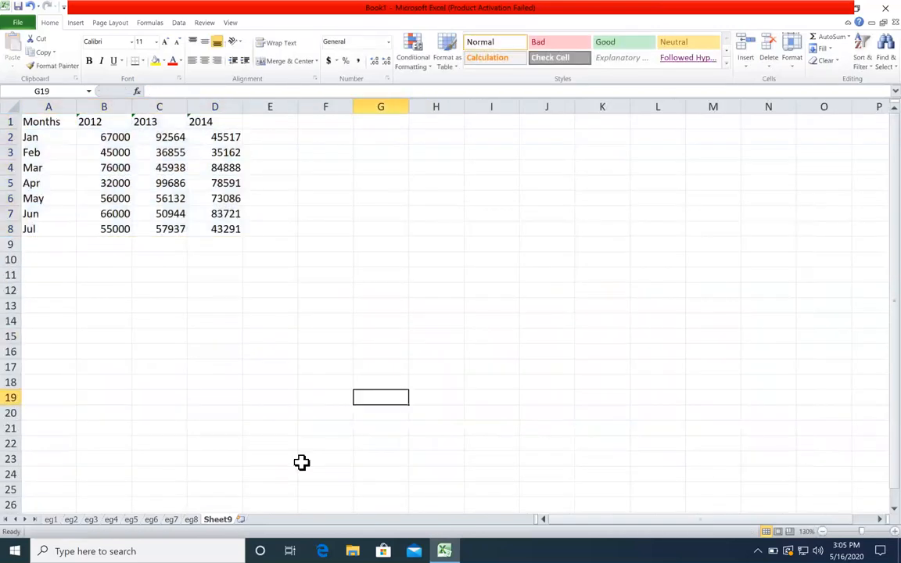
- Rename the new worksheet as eg9
{"action": "double_click", "coordinate": [217, 520]}
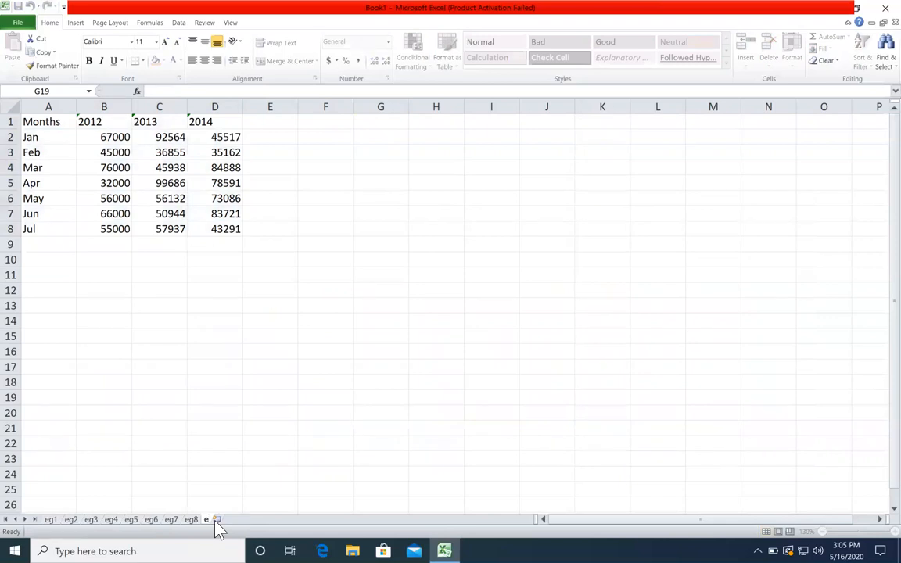
{"action": "type", "text": "eg9"}
{"action": "left_click", "coordinate": [344, 322]}
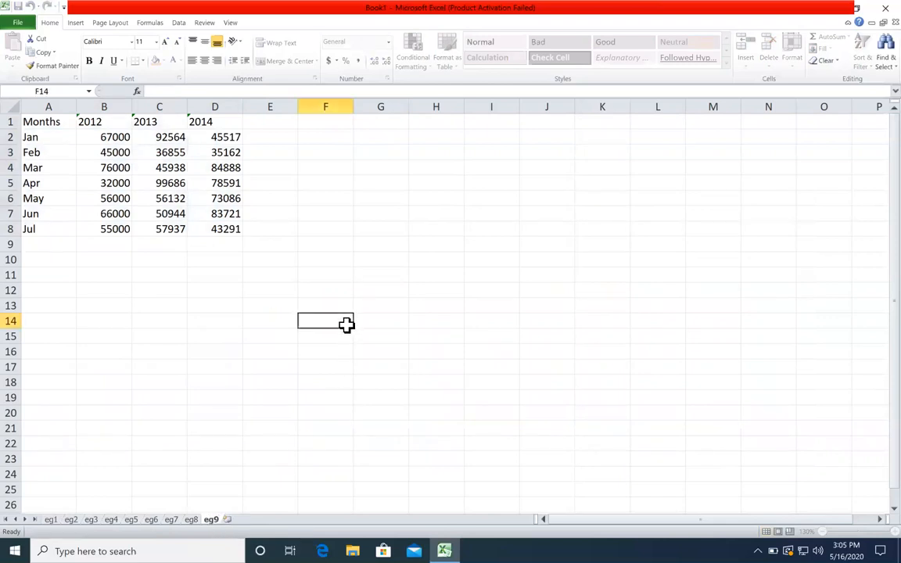
{"action": "left_click", "coordinate": [284, 213]}
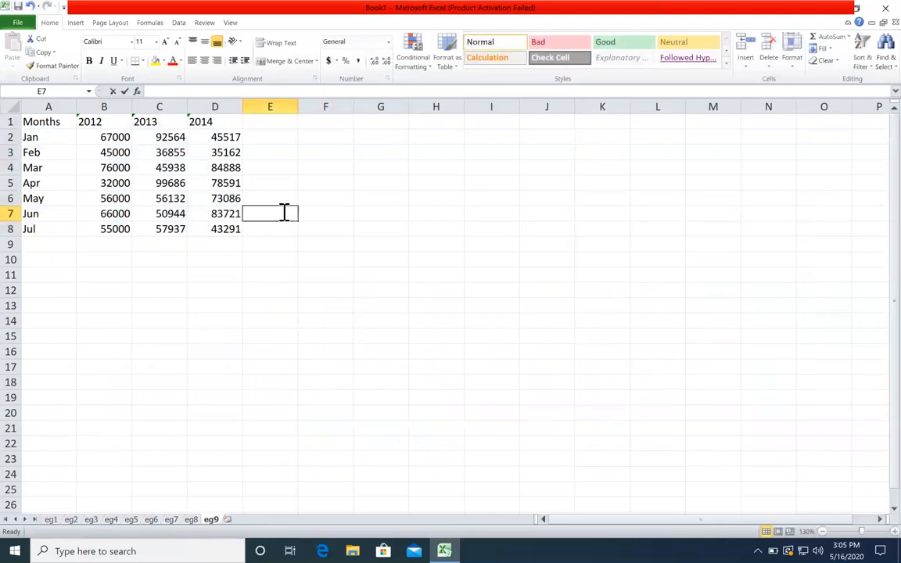
{"action": "left_click", "coordinate": [286, 289]}
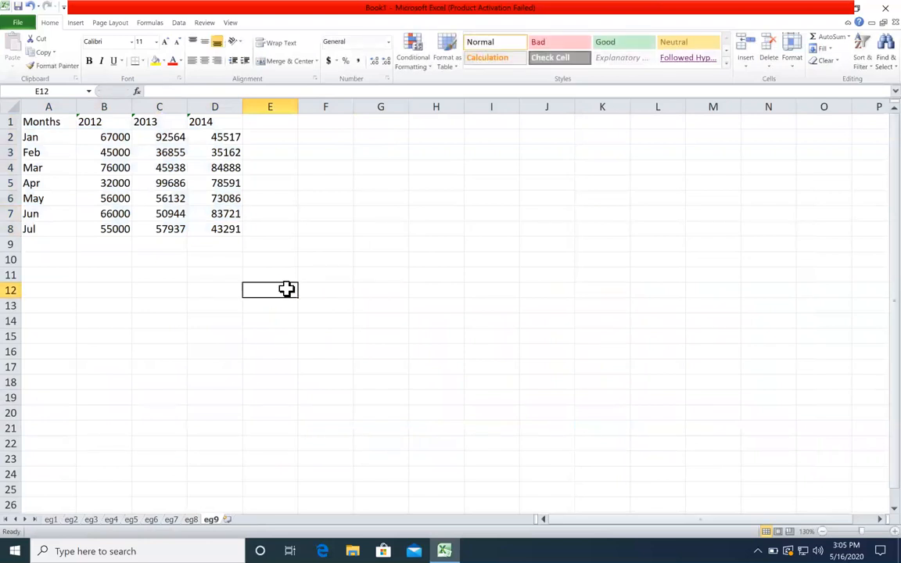
- Delete the entire 2014 column (column D) from the eg9 data table
{"action": "left_click", "coordinate": [76, 23]}
{"action": "left_click", "coordinate": [212, 151]}
{"action": "right_click", "coordinate": [212, 106]}
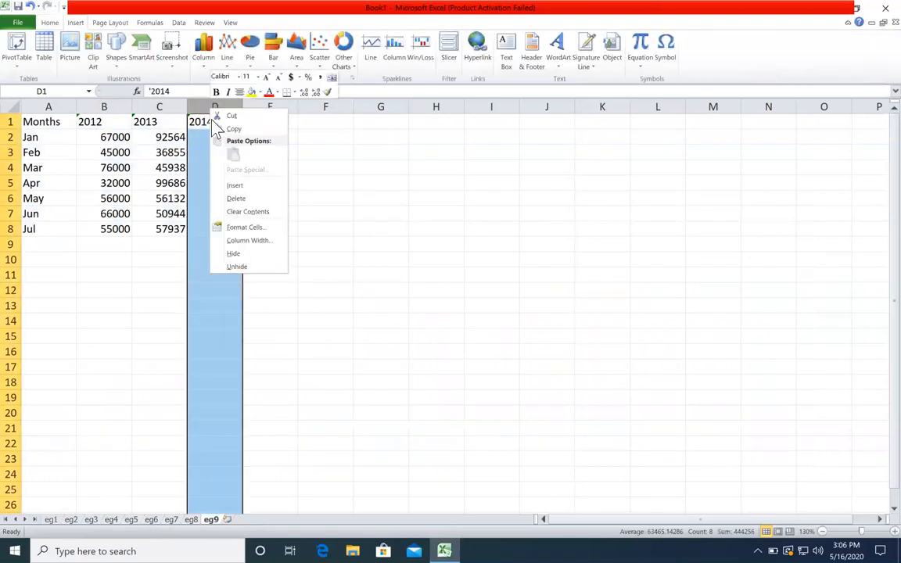
{"action": "left_click", "coordinate": [236, 198]}
{"action": "left_click", "coordinate": [152, 123]}
{"action": "left_click", "coordinate": [162, 154]}
- Try a 2-D clustered column chart of the data in A1:C8, and delete it
{"action": "left_click_drag", "start_coordinate": [167, 232], "coordinate": [31, 125]}
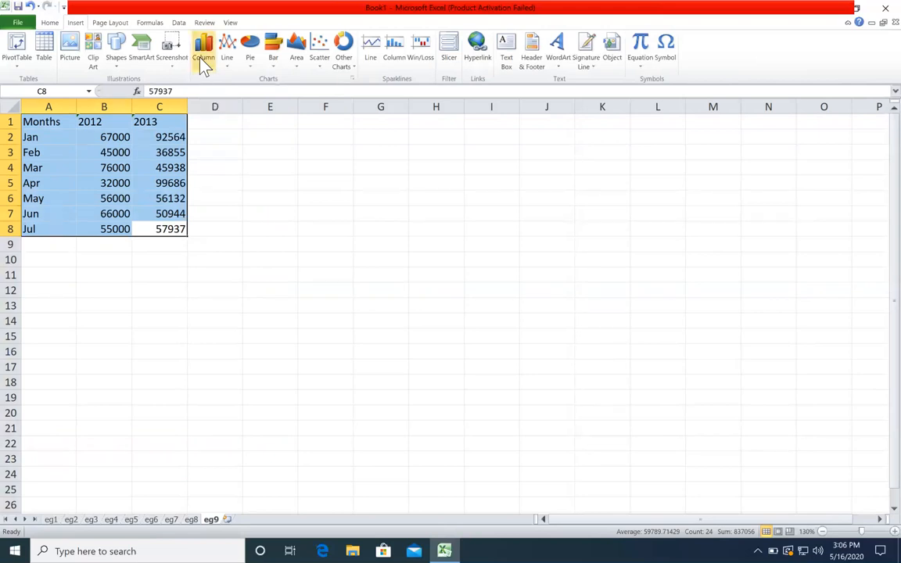
{"action": "left_click", "coordinate": [203, 48]}
{"action": "left_click", "coordinate": [205, 98]}
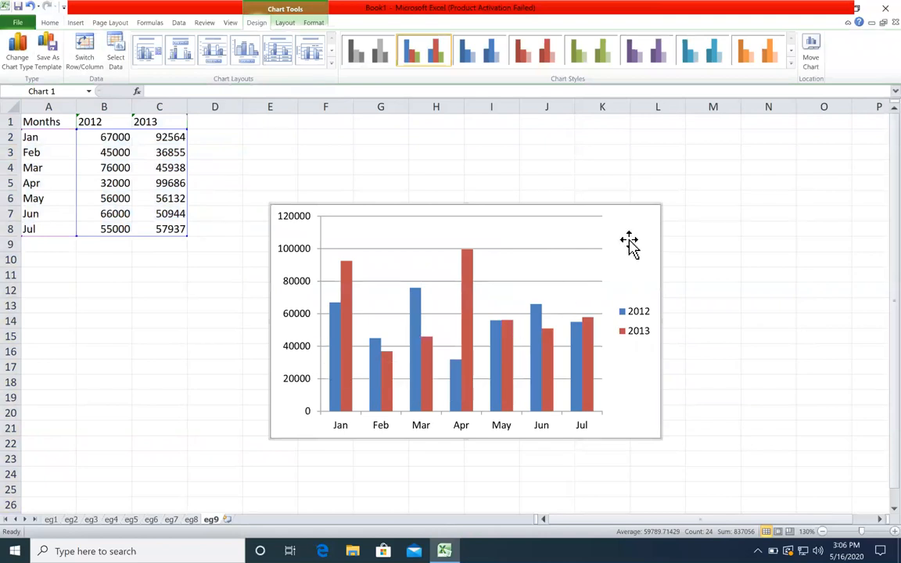
{"action": "key", "text": "Delete"}
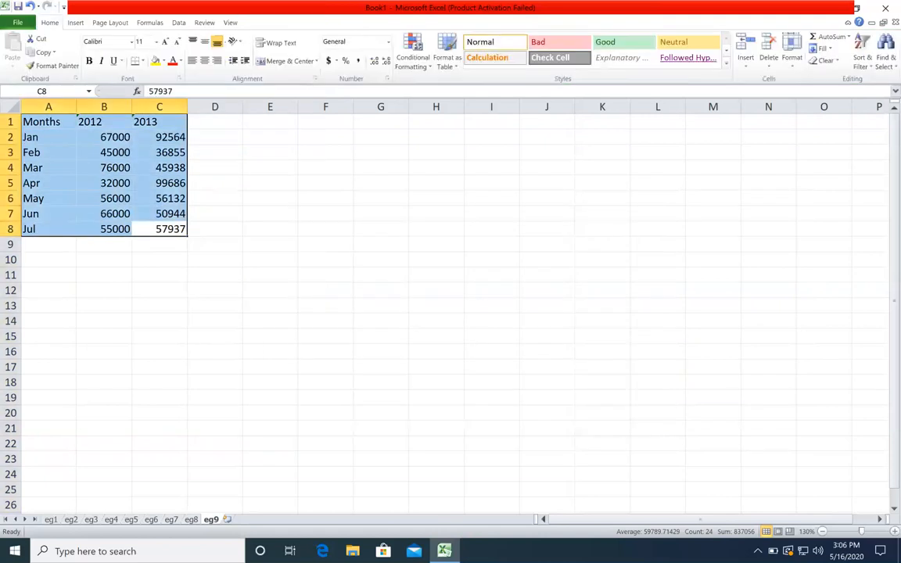
- Insert a 2-D stacked column chart of the data in A1:C8, and enlarge it
{"action": "left_click", "coordinate": [75, 23]}
{"action": "left_click", "coordinate": [204, 52]}
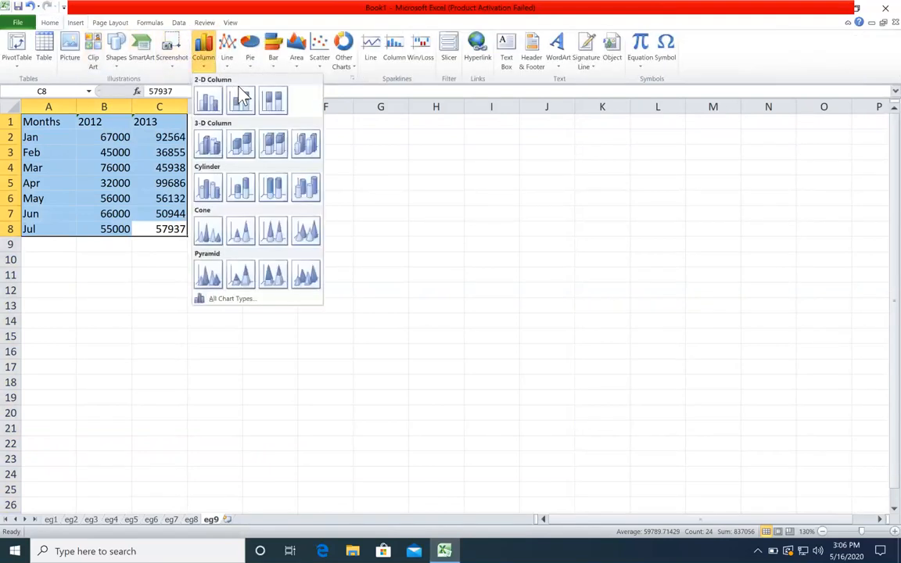
{"action": "left_click", "coordinate": [239, 98]}
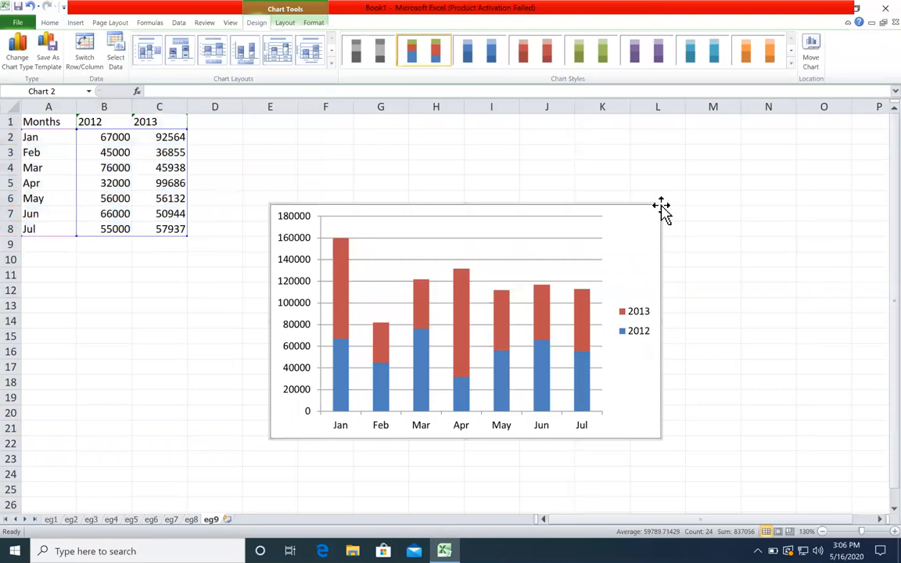
{"action": "left_click_drag", "start_coordinate": [662, 205], "coordinate": [739, 191]}
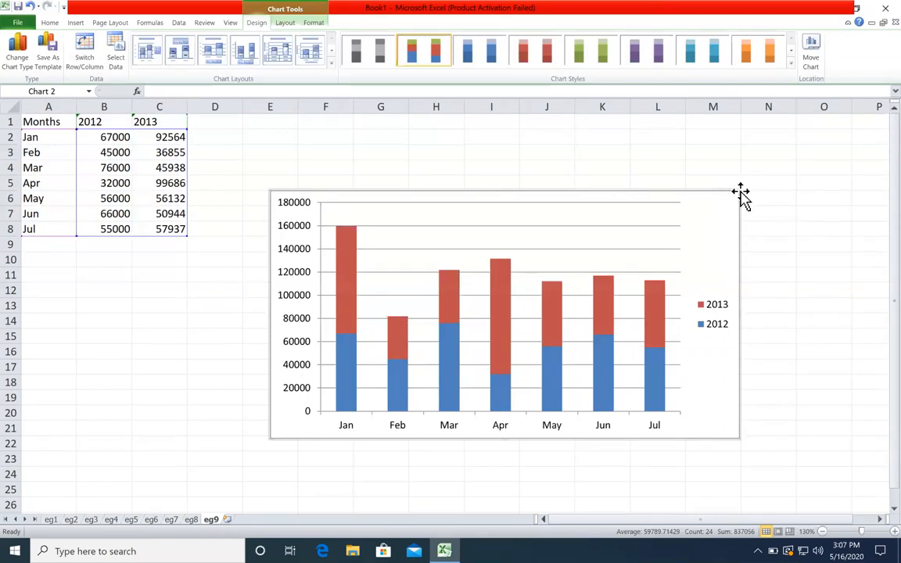
{"action": "left_click_drag", "start_coordinate": [738, 189], "coordinate": [724, 186]}
{"action": "left_click", "coordinate": [547, 121]}
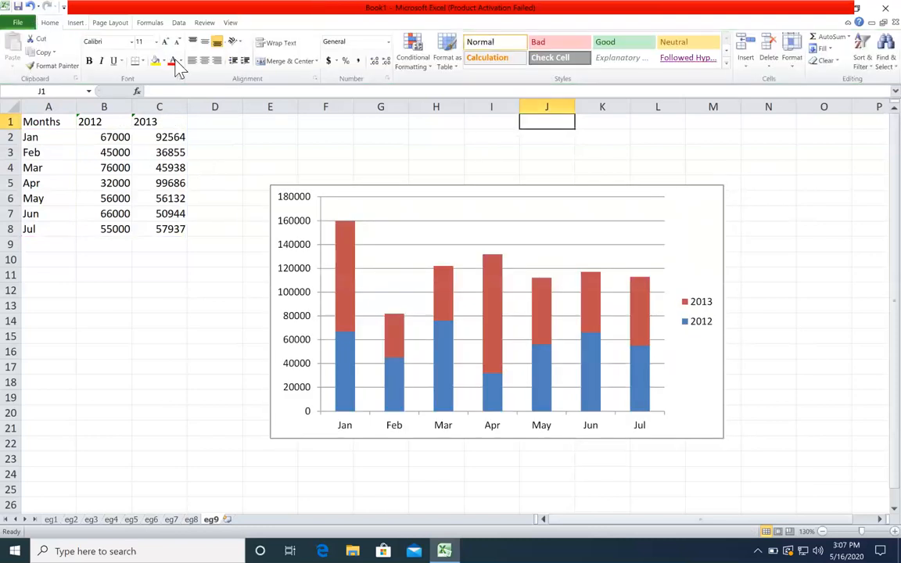
- Examine the 100% stacked column option's description and the 2012 and 2013 segments of the January bar in the stacked chart
{"action": "left_click", "coordinate": [75, 21]}
{"action": "left_click", "coordinate": [204, 51]}
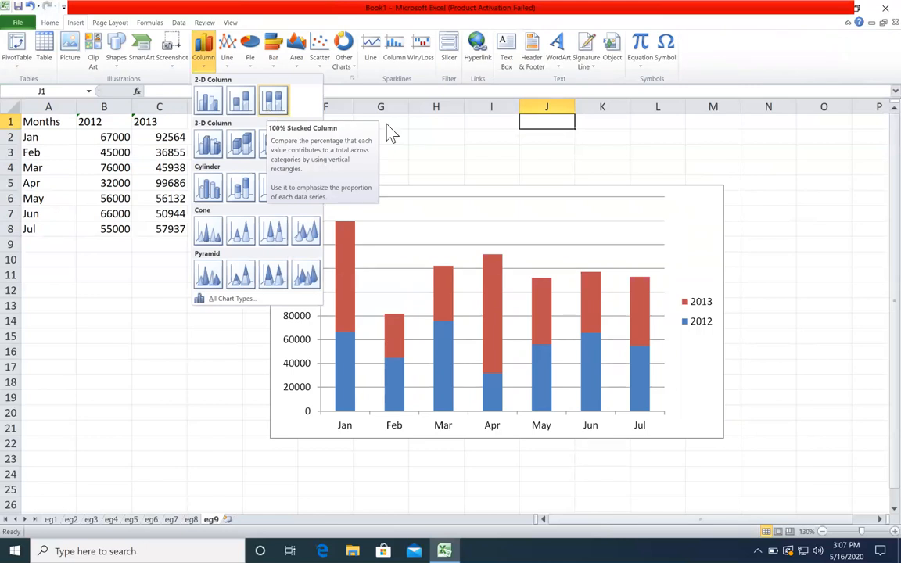
{"action": "left_click", "coordinate": [679, 231]}
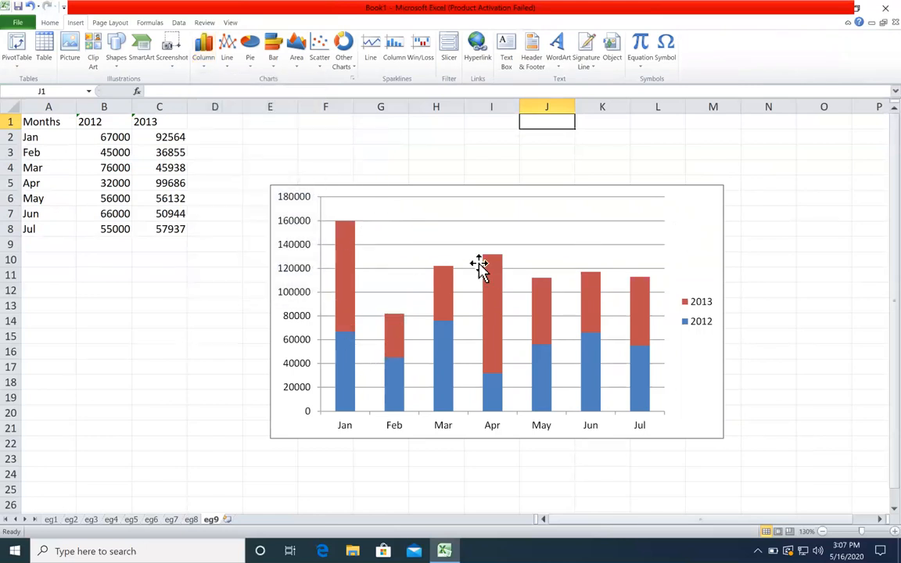
{"action": "left_click", "coordinate": [680, 348]}
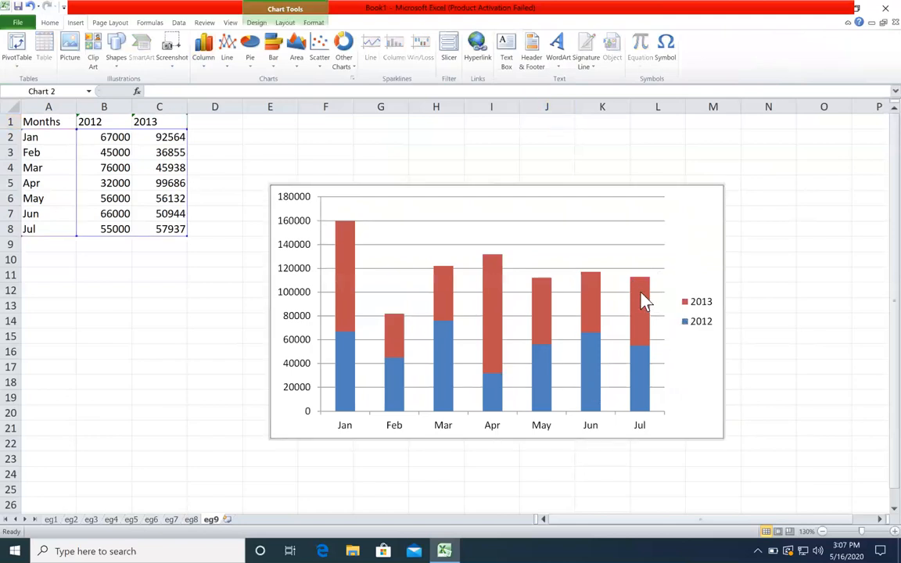
{"action": "mouse_move", "coordinate": [643, 301]}
{"action": "mouse_move", "coordinate": [344, 238]}
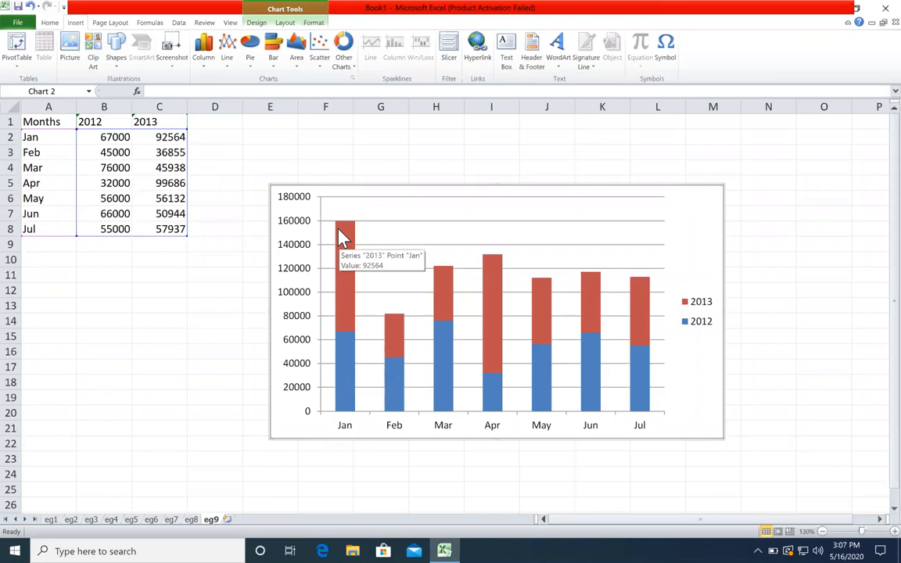
{"action": "left_click", "coordinate": [346, 402]}
{"action": "left_click", "coordinate": [349, 297]}
{"action": "left_click", "coordinate": [118, 288]}
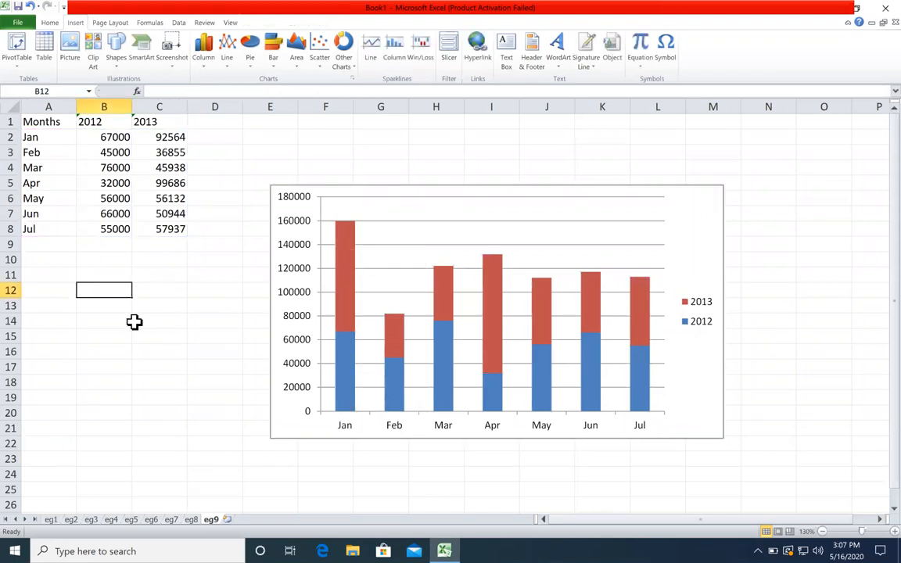
- Examine the Months, 2012 and 2013 columns and the January values that feed the stacked column chart
{"action": "left_click_drag", "start_coordinate": [56, 127], "coordinate": [39, 228]}
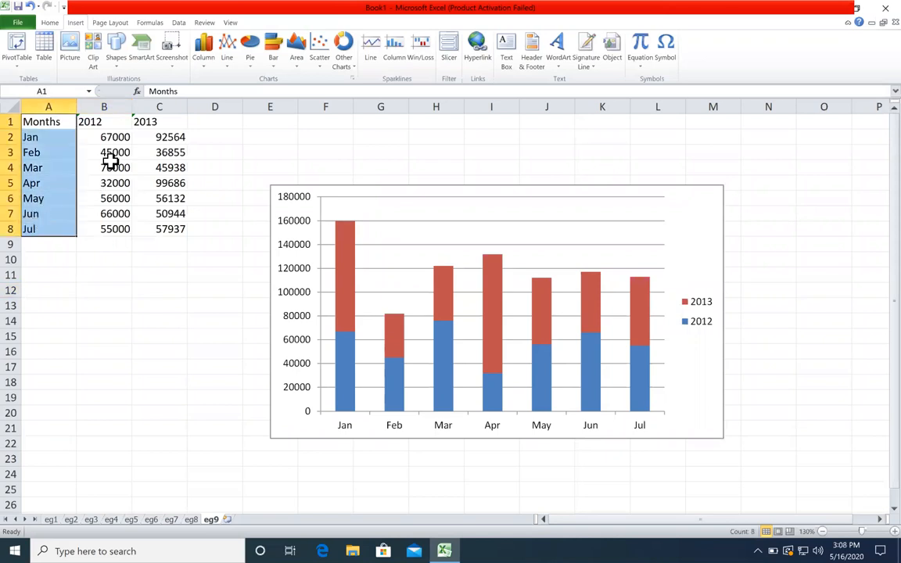
{"action": "left_click", "coordinate": [94, 123]}
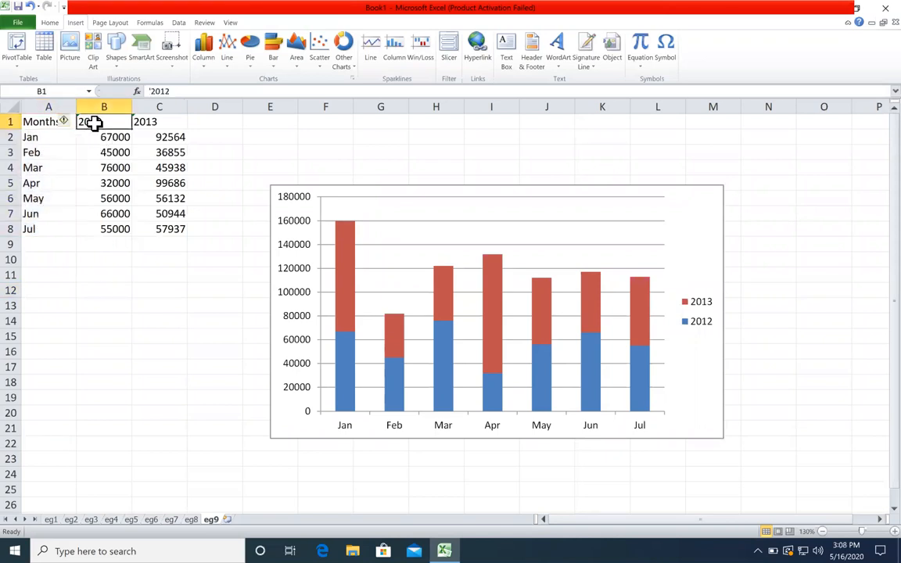
{"action": "left_click", "coordinate": [165, 122]}
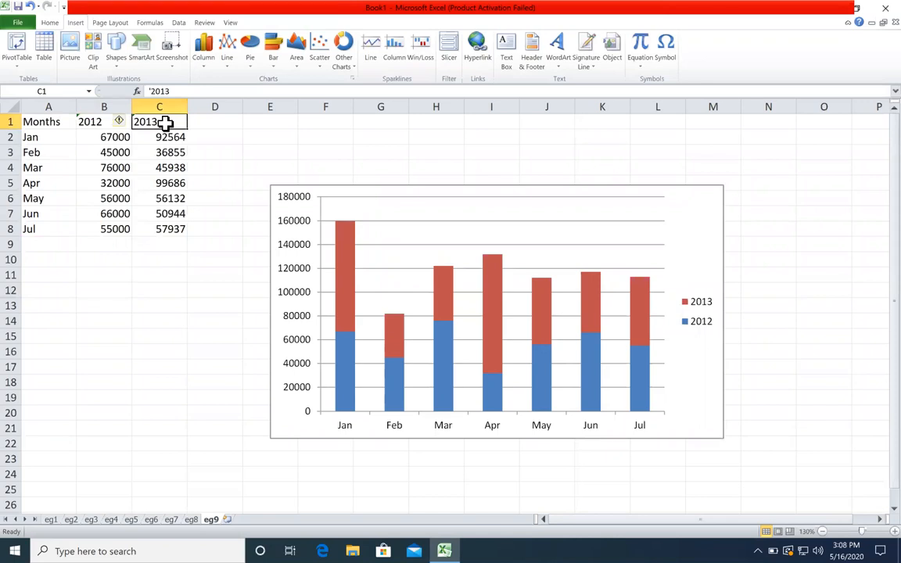
{"action": "left_click_drag", "start_coordinate": [42, 123], "coordinate": [39, 228]}
{"action": "left_click_drag", "start_coordinate": [90, 122], "coordinate": [110, 213]}
{"action": "left_click_drag", "start_coordinate": [167, 120], "coordinate": [130, 205]}
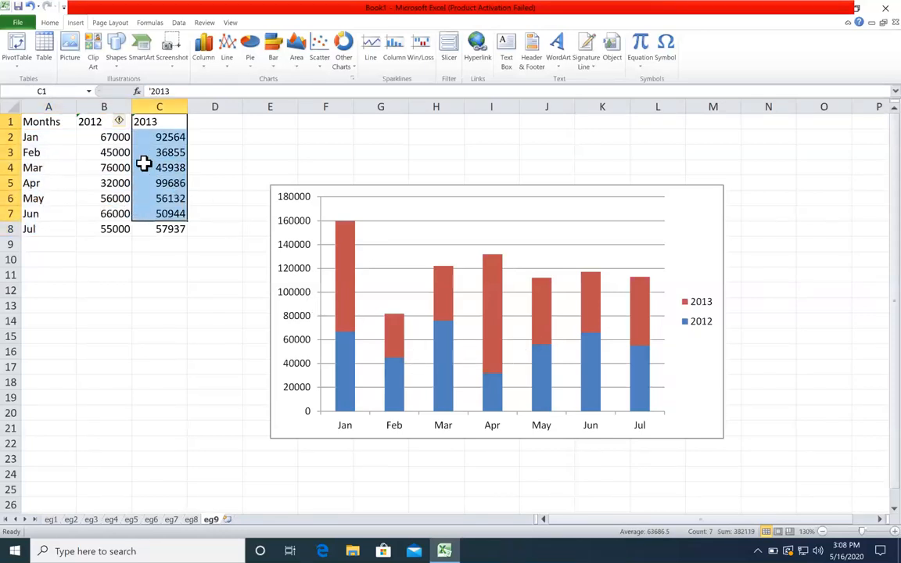
{"action": "left_click_drag", "start_coordinate": [108, 138], "coordinate": [196, 142]}
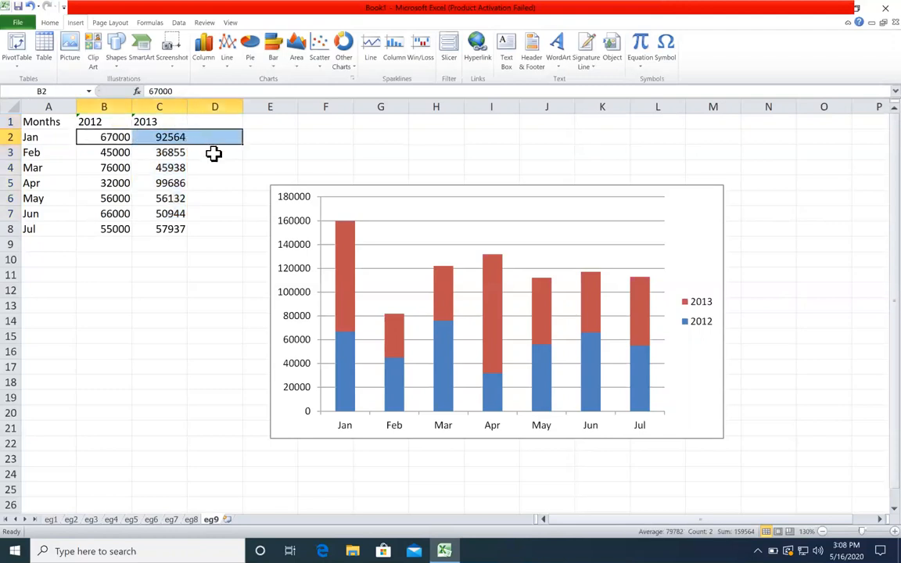
{"action": "left_click", "coordinate": [216, 167]}
{"action": "left_click", "coordinate": [55, 137]}
{"action": "left_click", "coordinate": [106, 137]}
{"action": "left_click", "coordinate": [139, 137]}
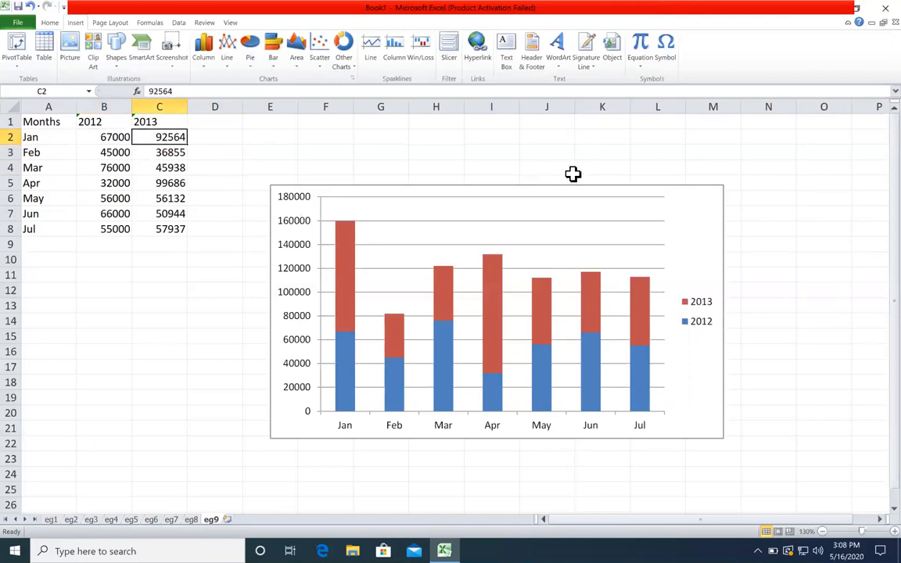
- Shrink the stacked column chart and place it directly below the data table, starting at column A
{"action": "left_click", "coordinate": [700, 195]}
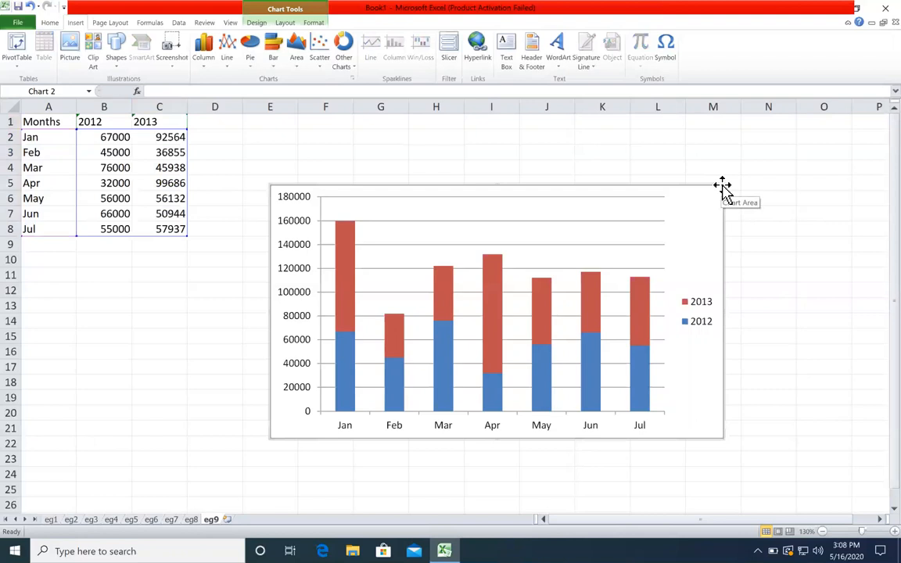
{"action": "left_click_drag", "start_coordinate": [714, 191], "coordinate": [344, 270]}
{"action": "left_click", "coordinate": [340, 227]}
- Insert a 2-D 100% stacked column chart of the data in A1:C8, enlarge it and place it beside the stacked column chart
{"action": "left_click_drag", "start_coordinate": [153, 227], "coordinate": [8, 101]}
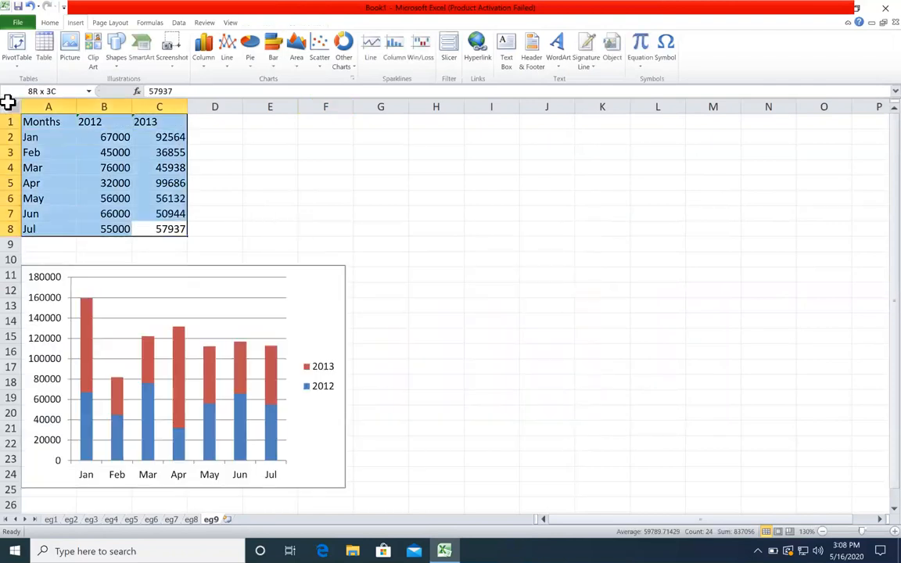
{"action": "left_click", "coordinate": [218, 73]}
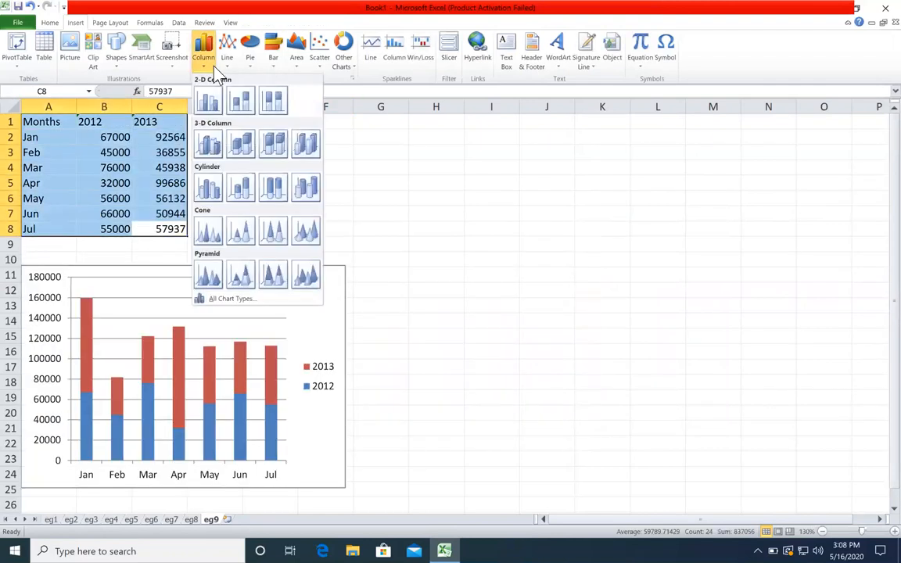
{"action": "left_click", "coordinate": [275, 101]}
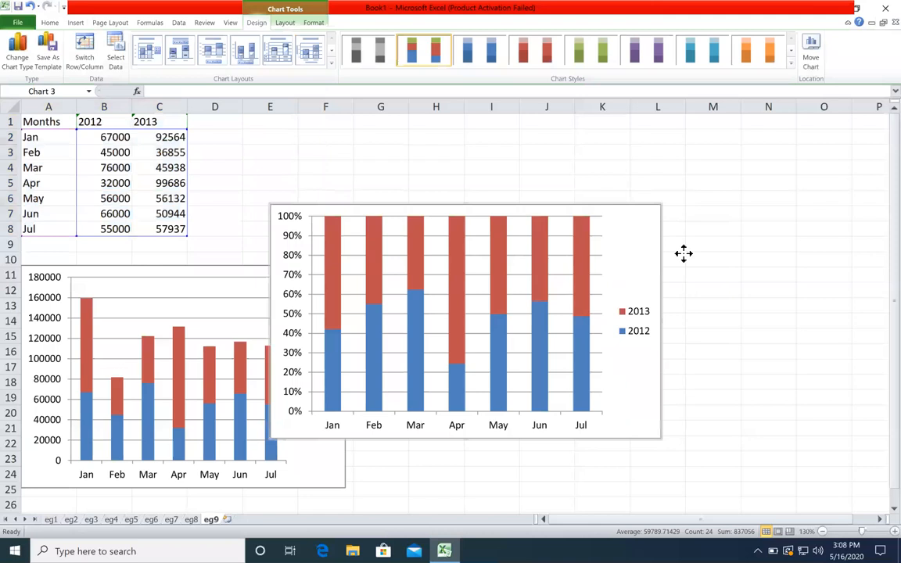
{"action": "left_click_drag", "start_coordinate": [623, 205], "coordinate": [710, 256]}
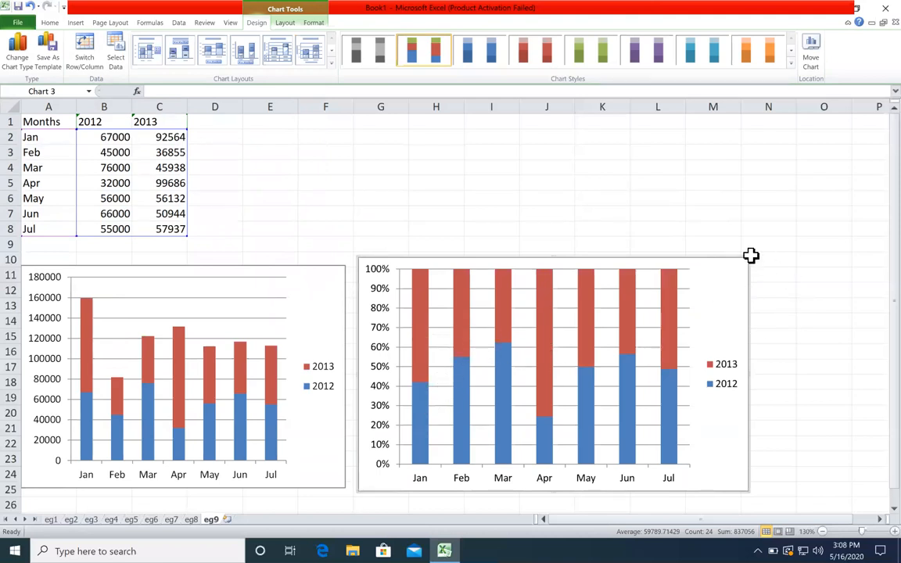
{"action": "left_click_drag", "start_coordinate": [747, 257], "coordinate": [836, 219]}
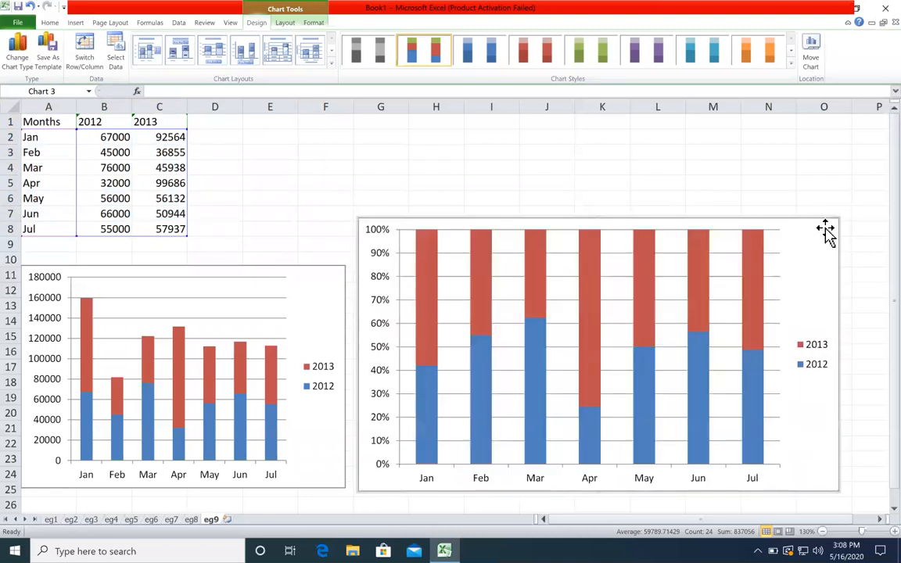
{"action": "left_click", "coordinate": [800, 185]}
{"action": "left_click", "coordinate": [812, 236]}
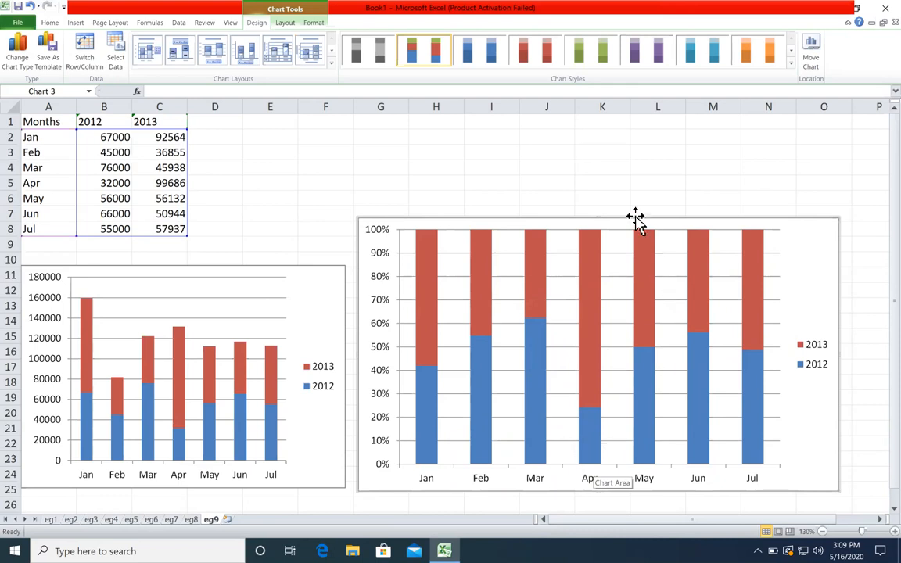
{"action": "left_click_drag", "start_coordinate": [621, 237], "coordinate": [607, 259]}
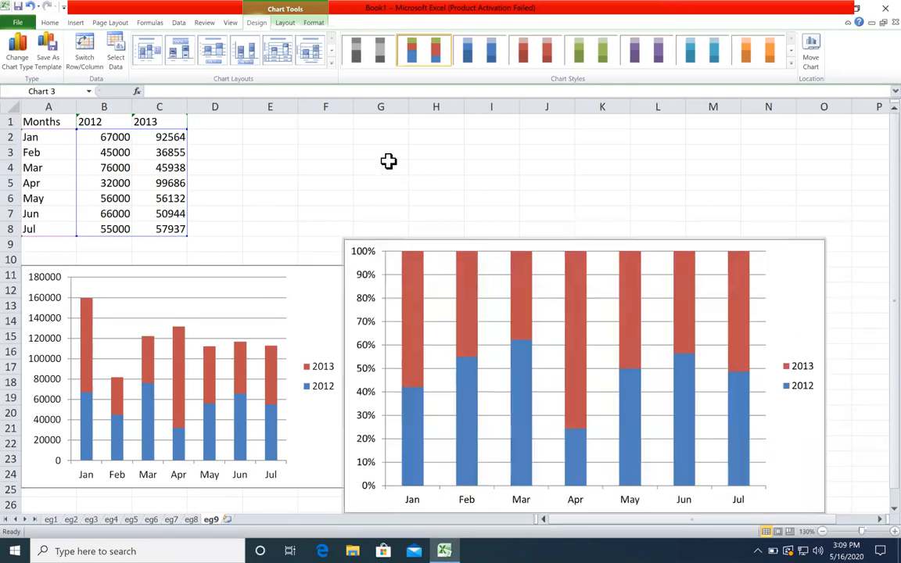
- Enter the label "100% Stacked" in cell F1
{"action": "left_click", "coordinate": [328, 130]}
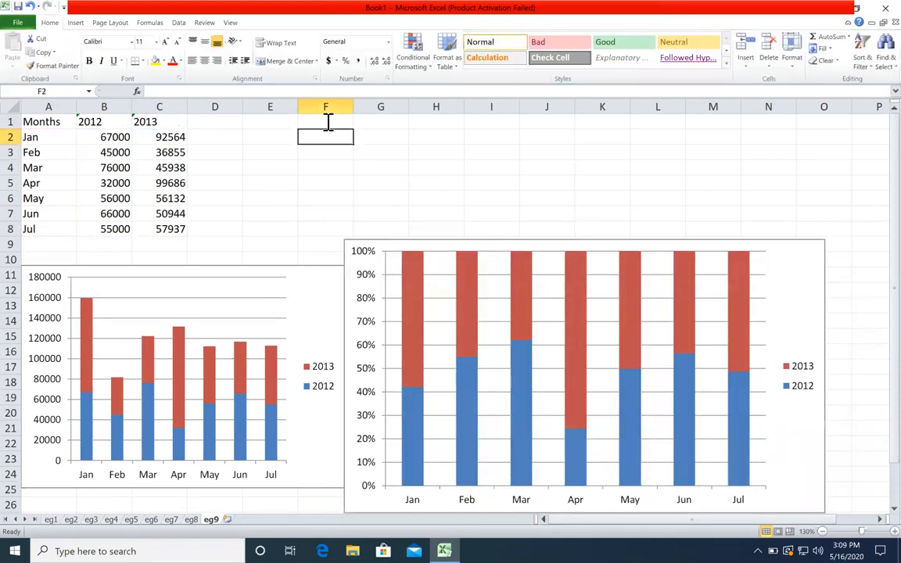
{"action": "left_click", "coordinate": [328, 122]}
{"action": "type", "text": "1"}
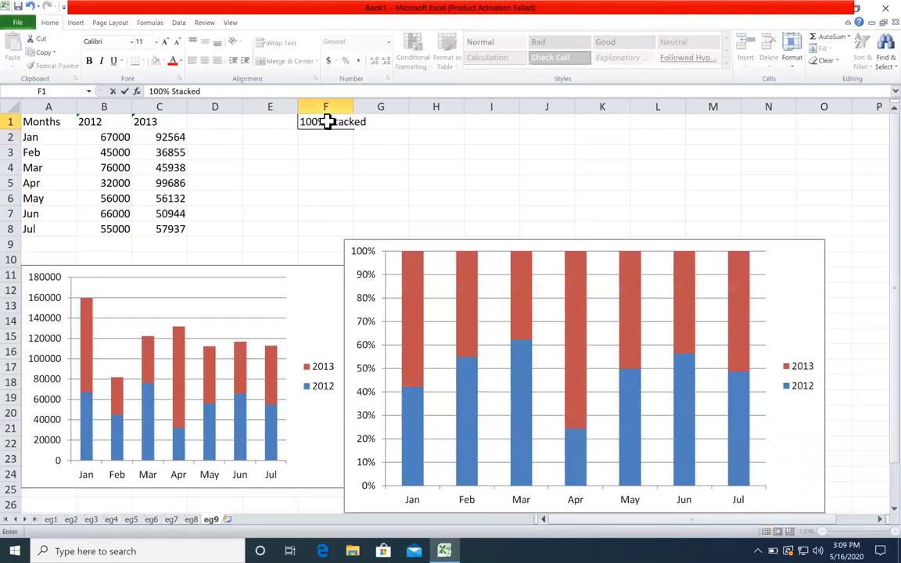
{"action": "type", "text": "00% Stacked"}
{"action": "key", "text": "Return"}
{"action": "left_click", "coordinate": [325, 121]}
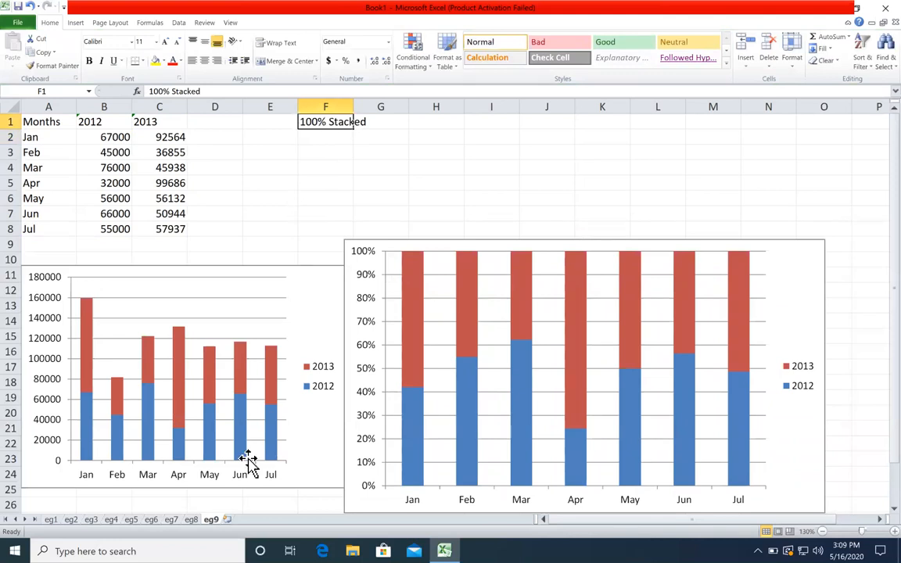
- Add a new worksheet named eg10 and set its zoom to 120%
{"action": "left_click", "coordinate": [227, 520]}
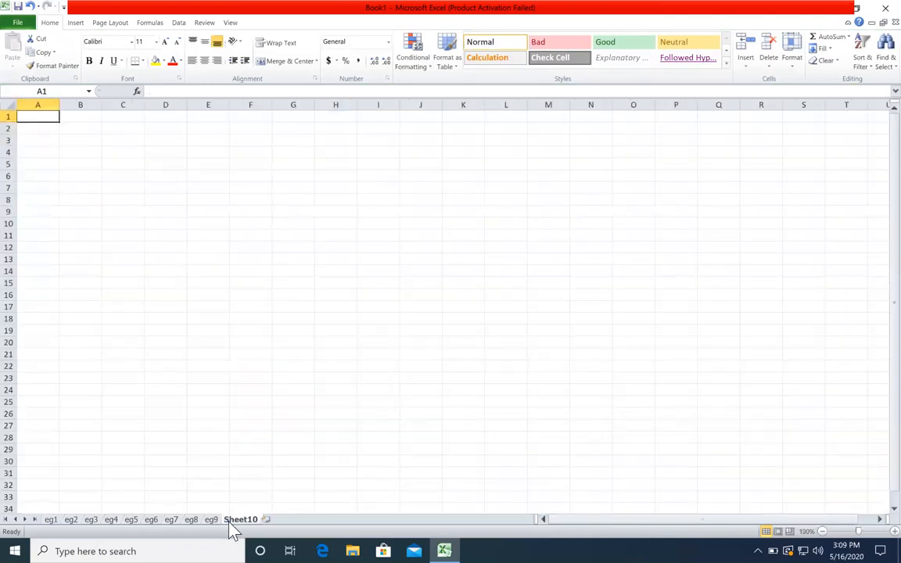
{"action": "double_click", "coordinate": [230, 521]}
{"action": "type", "text": "e"}
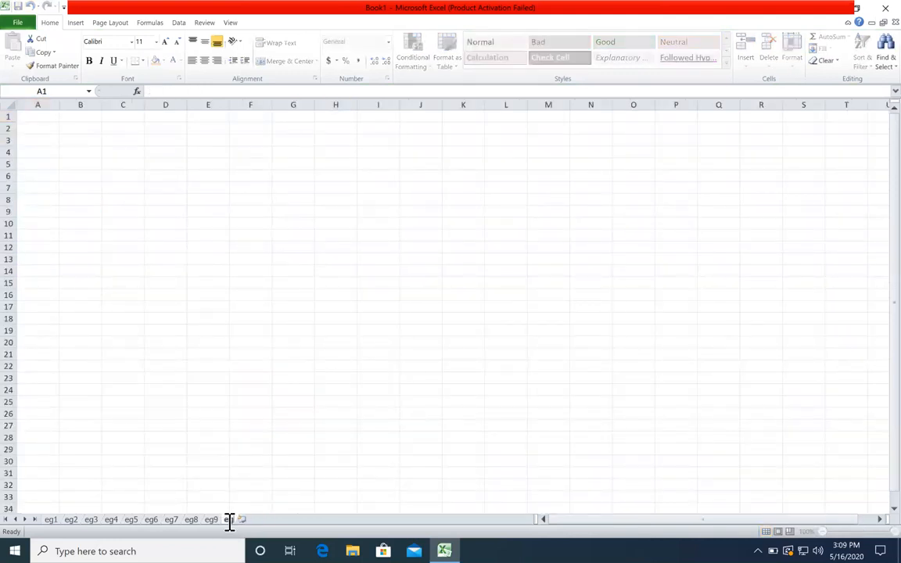
{"action": "type", "text": "g10"}
{"action": "key", "text": "Return"}
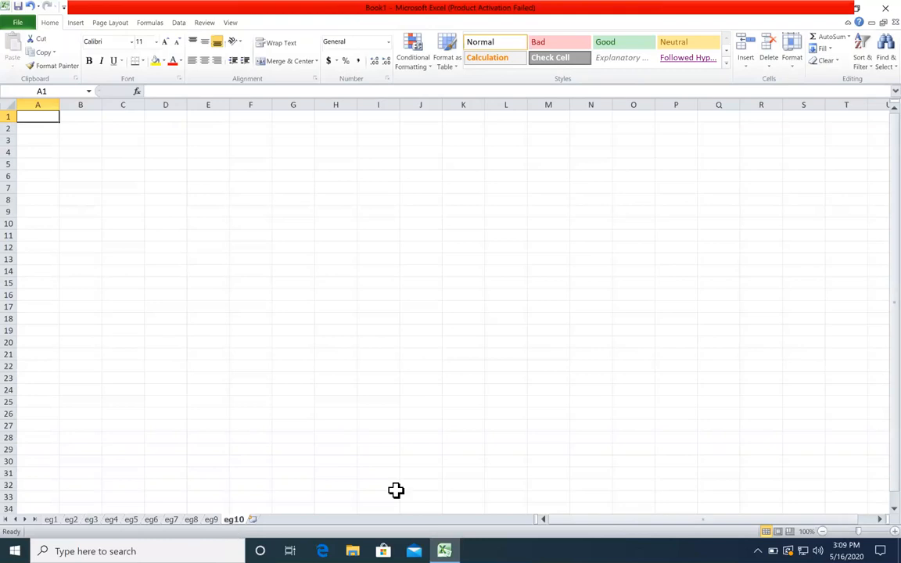
{"action": "left_click", "coordinate": [895, 532]}
{"action": "left_click", "coordinate": [895, 532]}
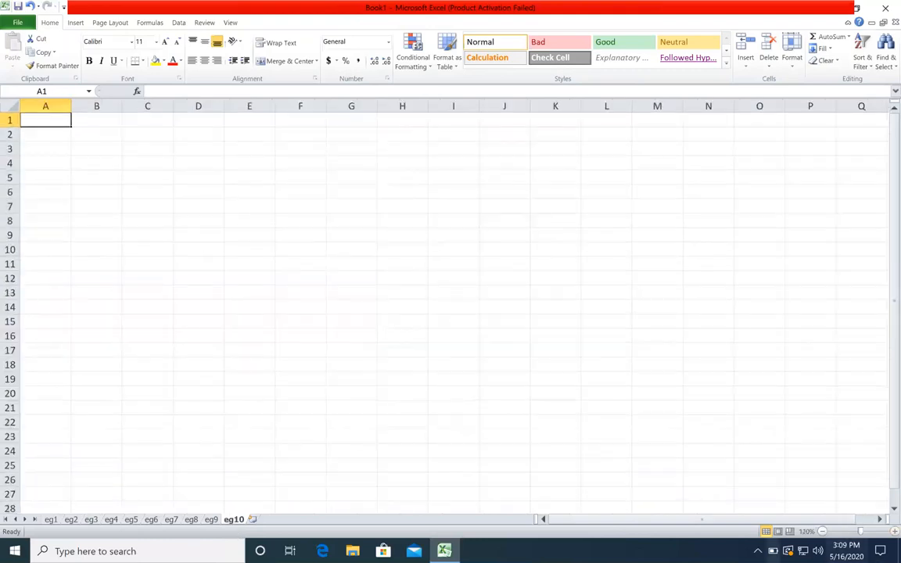
- Copy the months and 2012 figures in A1:B8 from sheet eg9 to cell A1 of sheet eg10
{"action": "left_click", "coordinate": [211, 520]}
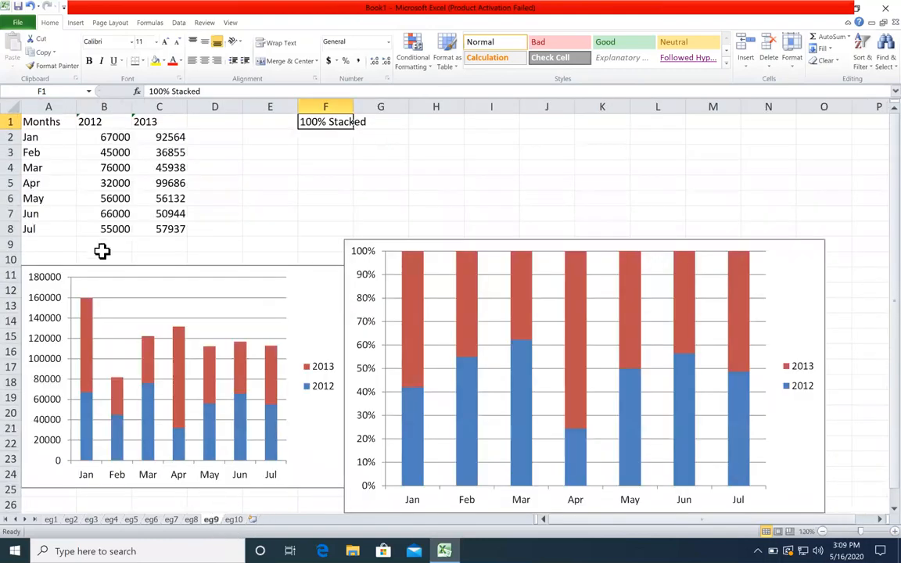
{"action": "left_click_drag", "start_coordinate": [110, 228], "coordinate": [13, 126]}
{"action": "key", "text": "ctrl+c"}
{"action": "left_click", "coordinate": [234, 518]}
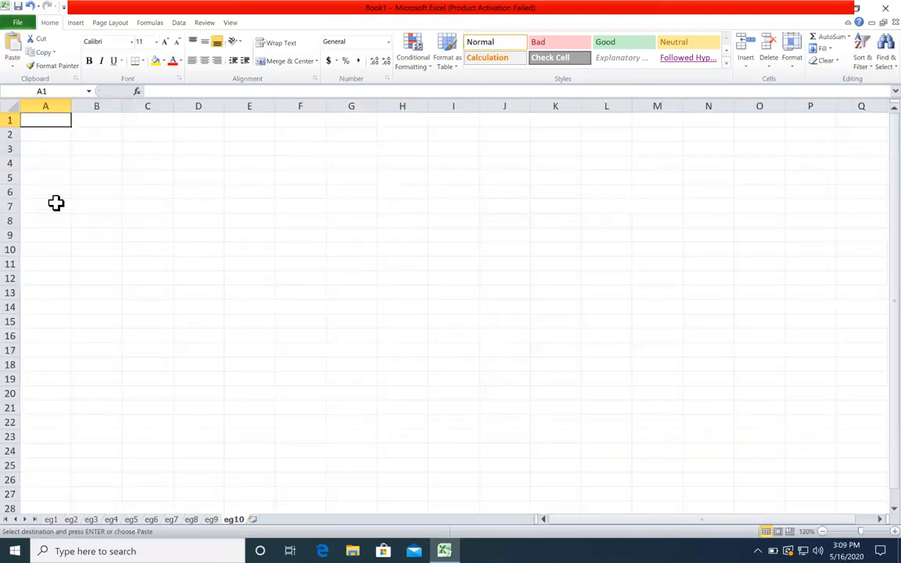
{"action": "key", "text": "ctrl+v"}
{"action": "left_click", "coordinate": [235, 162]}
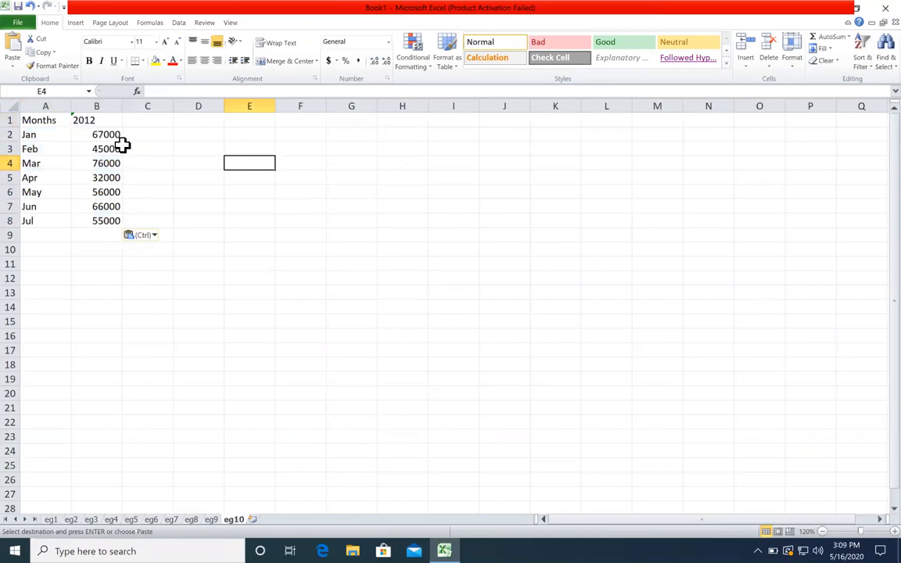
- Rename the header in B1 to "Actual Sales" and fit column B to its contents
{"action": "double_click", "coordinate": [112, 120]}
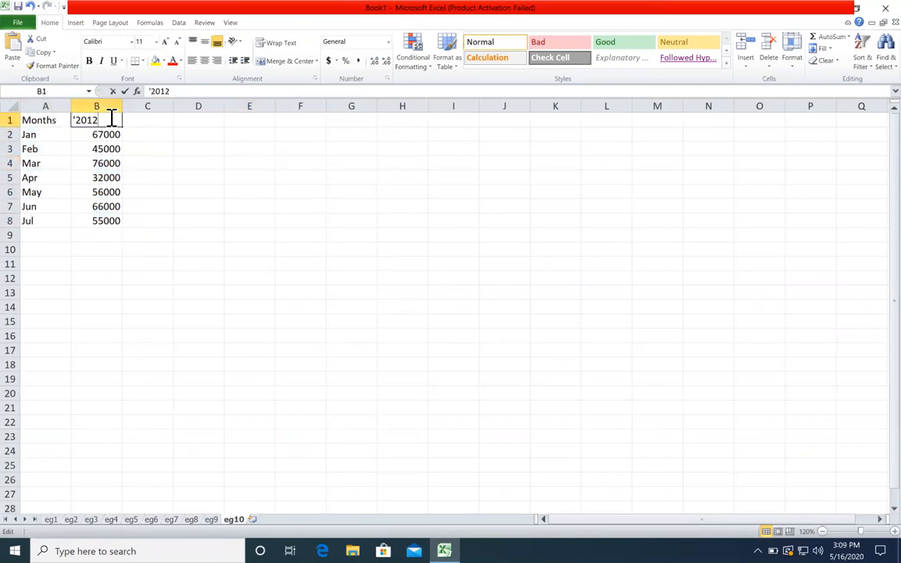
{"action": "left_click_drag", "start_coordinate": [113, 121], "coordinate": [15, 121]}
{"action": "type", "text": "Actual SAle"}
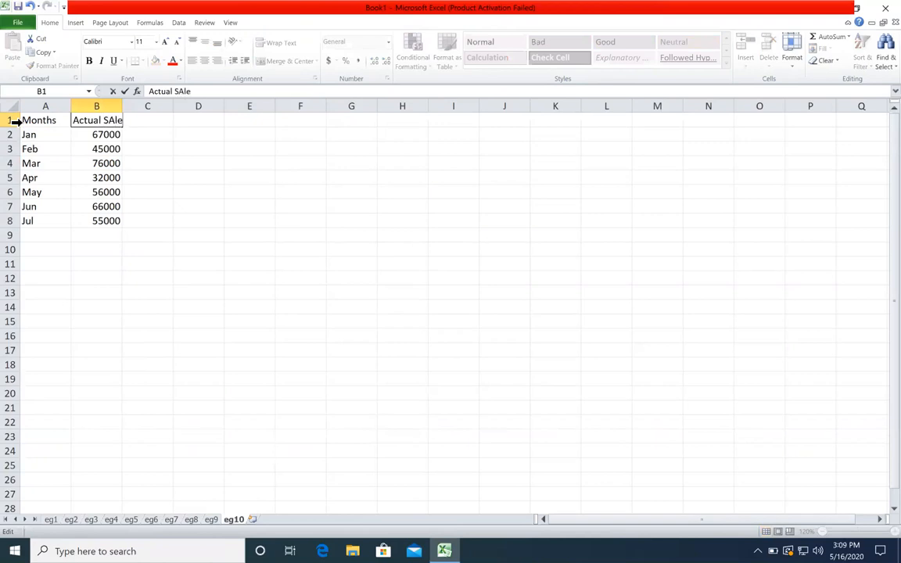
{"action": "type", "text": "s"}
{"action": "key", "text": "Return"}
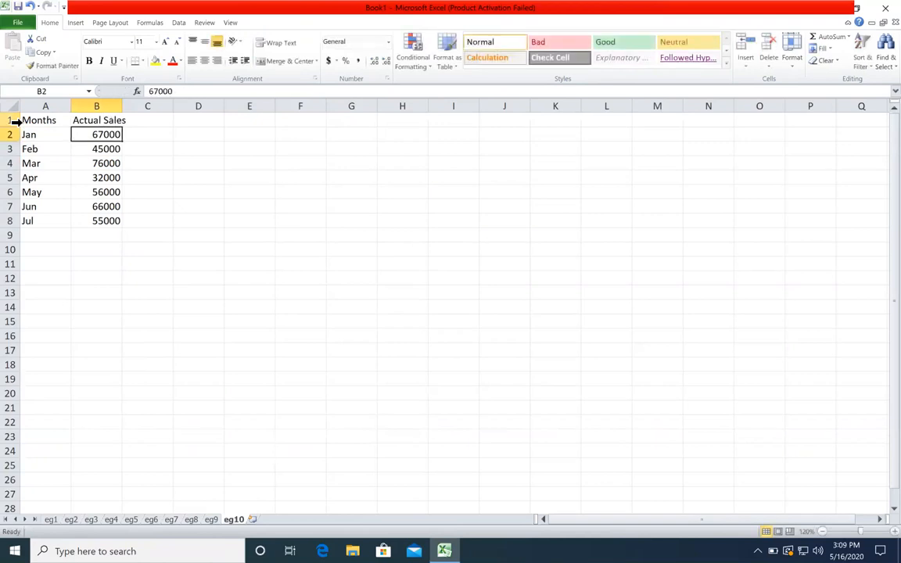
{"action": "left_click_drag", "start_coordinate": [69, 125], "coordinate": [62, 207]}
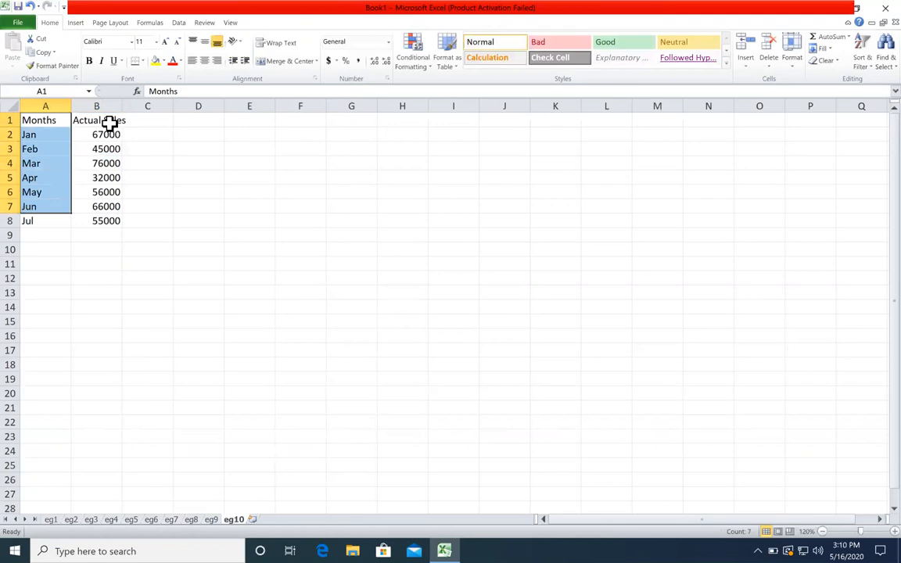
{"action": "left_click_drag", "start_coordinate": [109, 124], "coordinate": [95, 205]}
{"action": "double_click", "coordinate": [122, 106]}
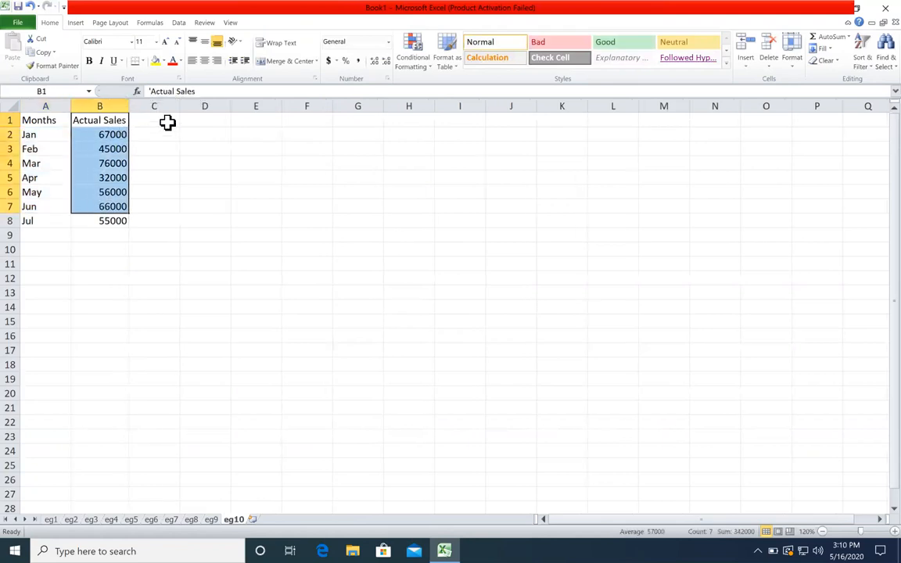
- Enter the header "Remaining Target" in C1 and widen columns B and C so both headers fit
{"action": "left_click", "coordinate": [167, 123]}
{"action": "left_click_drag", "start_coordinate": [179, 107], "coordinate": [191, 110]}
{"action": "left_click_drag", "start_coordinate": [115, 125], "coordinate": [117, 196]}
{"action": "left_click", "coordinate": [158, 123]}
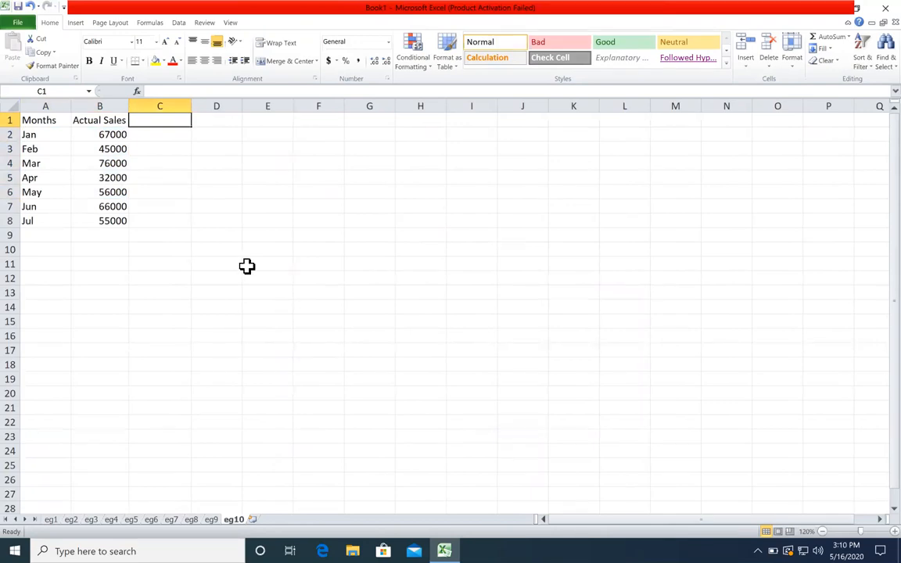
{"action": "type", "text": "Remaining Target"}
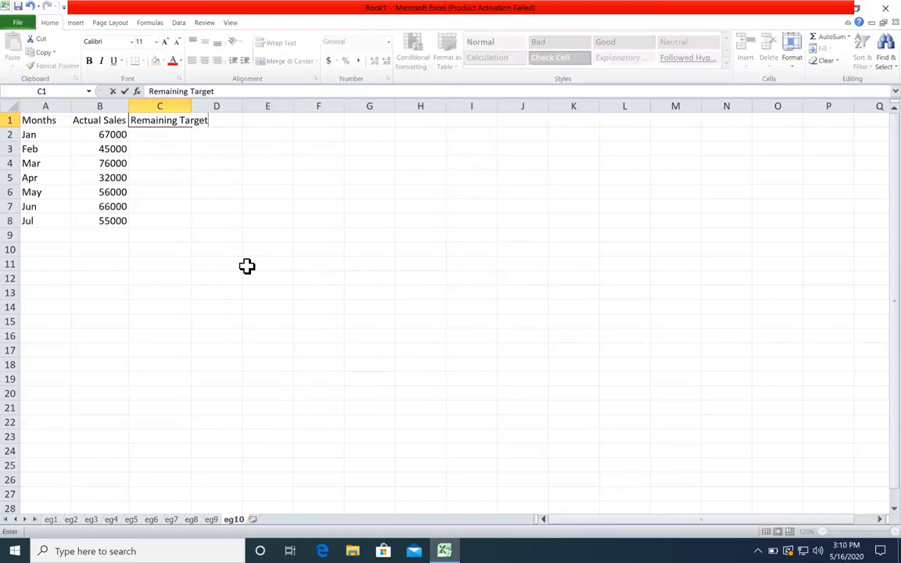
{"action": "key", "text": "Return"}
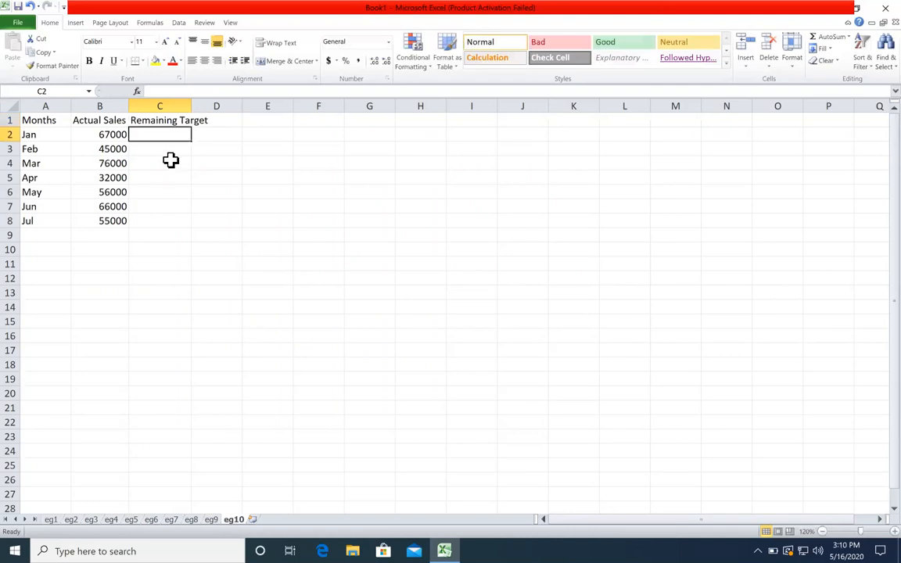
{"action": "double_click", "coordinate": [193, 102]}
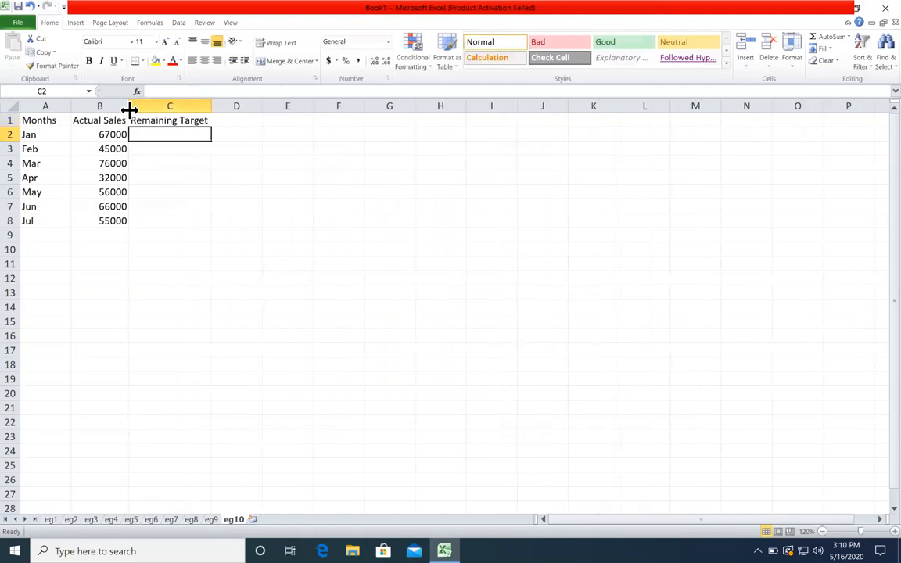
{"action": "double_click", "coordinate": [129, 106]}
{"action": "left_click_drag", "start_coordinate": [35, 118], "coordinate": [36, 191]}
{"action": "left_click_drag", "start_coordinate": [82, 136], "coordinate": [86, 202]}
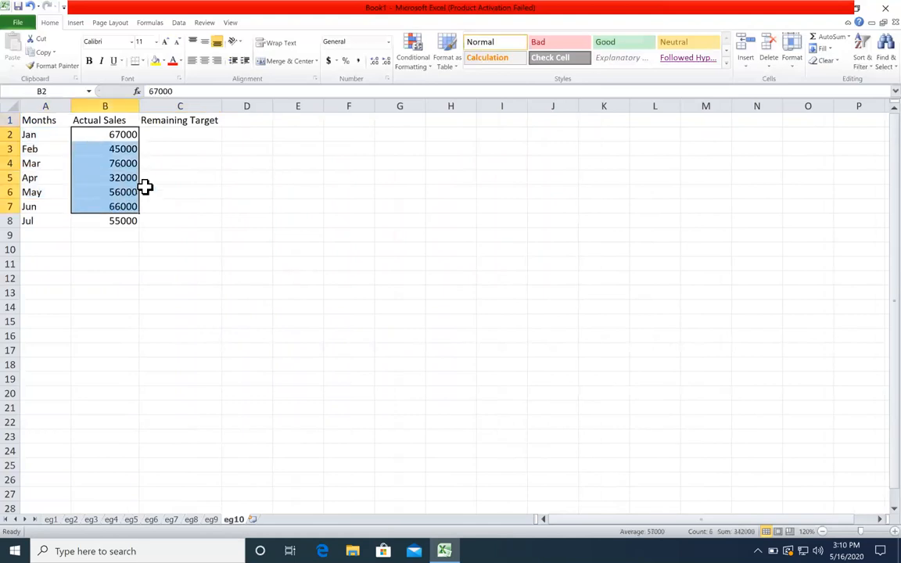
- Calculate the remaining target with =100000-B2 in C2 and fill the formula down to C8
{"action": "left_click", "coordinate": [129, 133]}
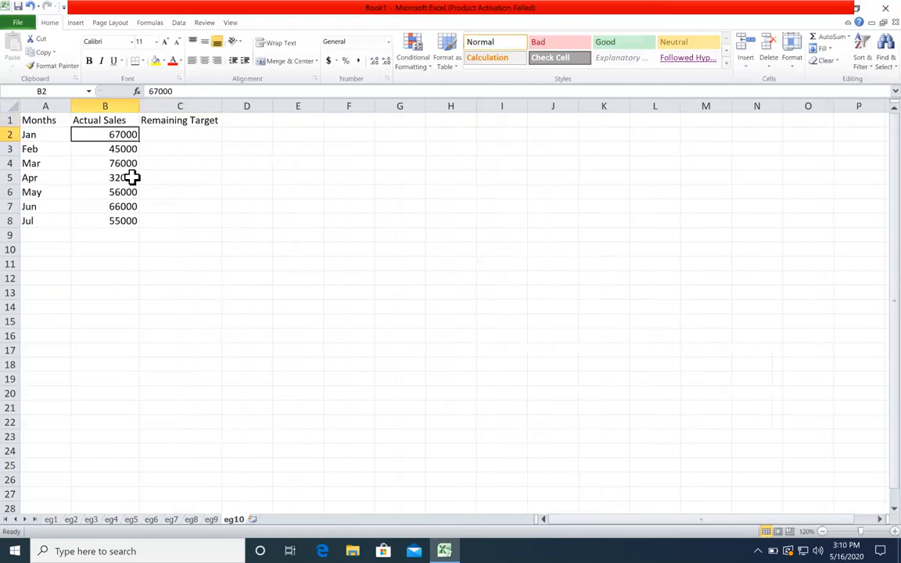
{"action": "left_click", "coordinate": [194, 135]}
{"action": "type", "text": "=100000-"}
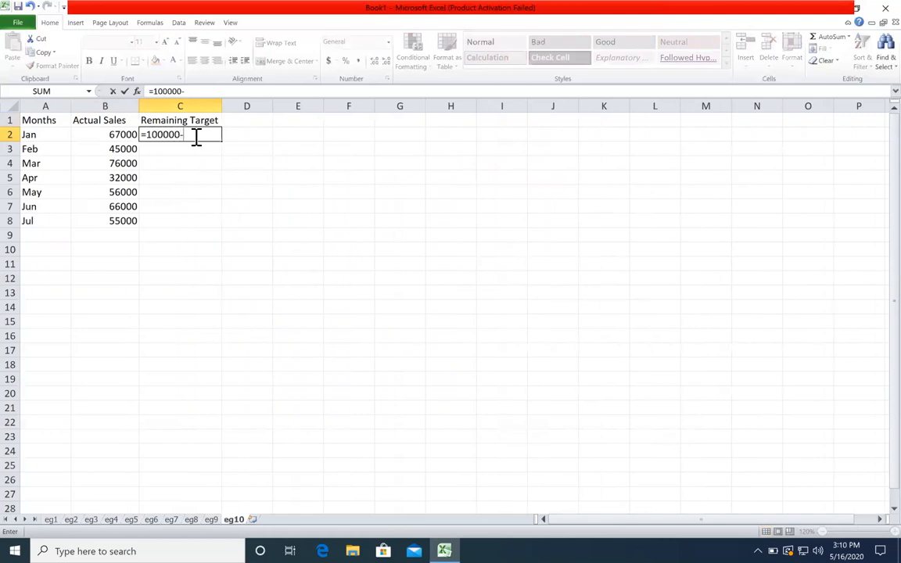
{"action": "left_click", "coordinate": [117, 139]}
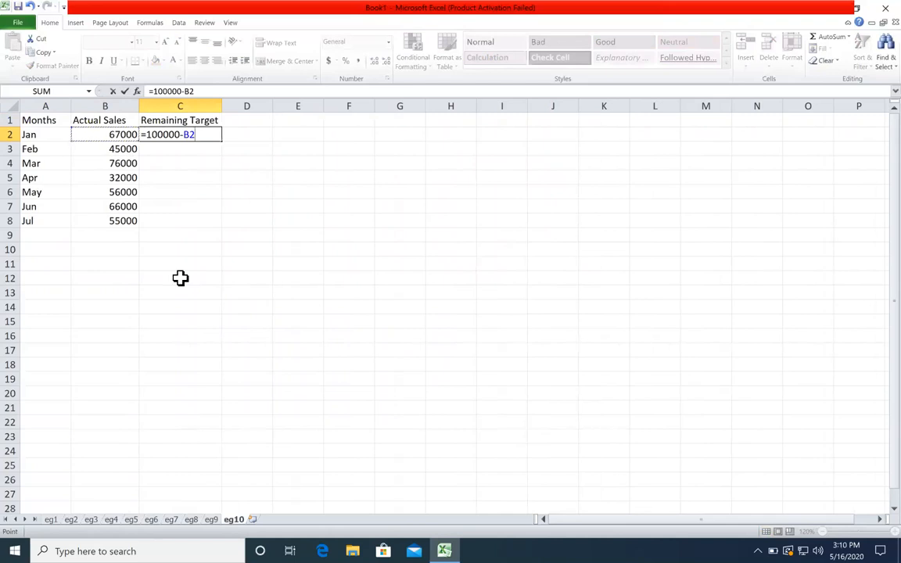
{"action": "key", "text": "Return"}
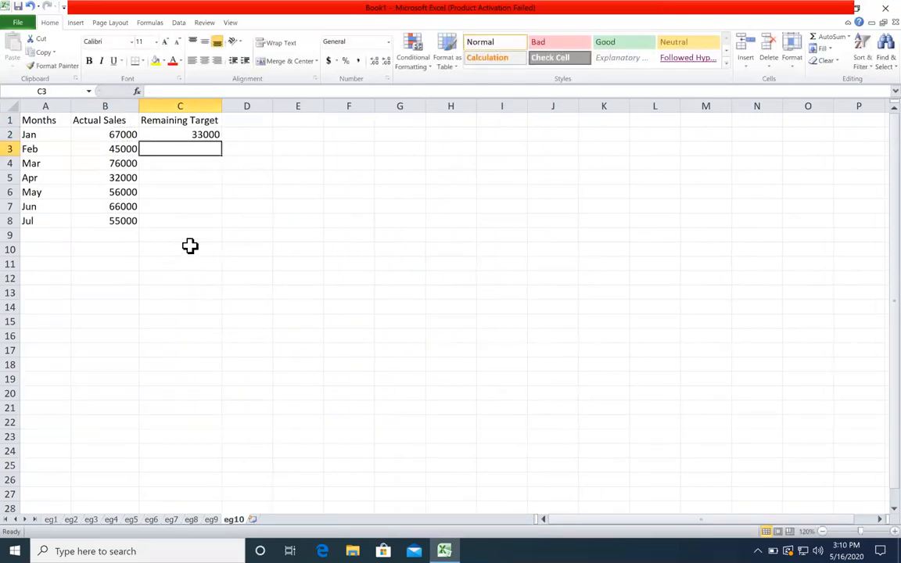
{"action": "left_click", "coordinate": [209, 136]}
{"action": "double_click", "coordinate": [222, 142]}
{"action": "left_click", "coordinate": [288, 201]}
- Insert a 2-D 100% stacked column chart of the data in A1:C8 and enlarge it slightly
{"action": "left_click_drag", "start_coordinate": [173, 222], "coordinate": [52, 123]}
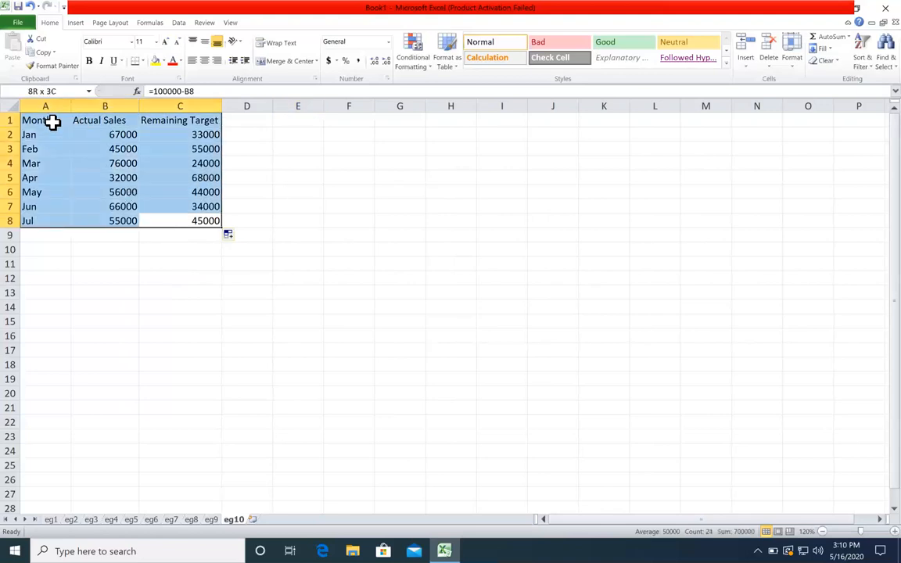
{"action": "left_click", "coordinate": [72, 24]}
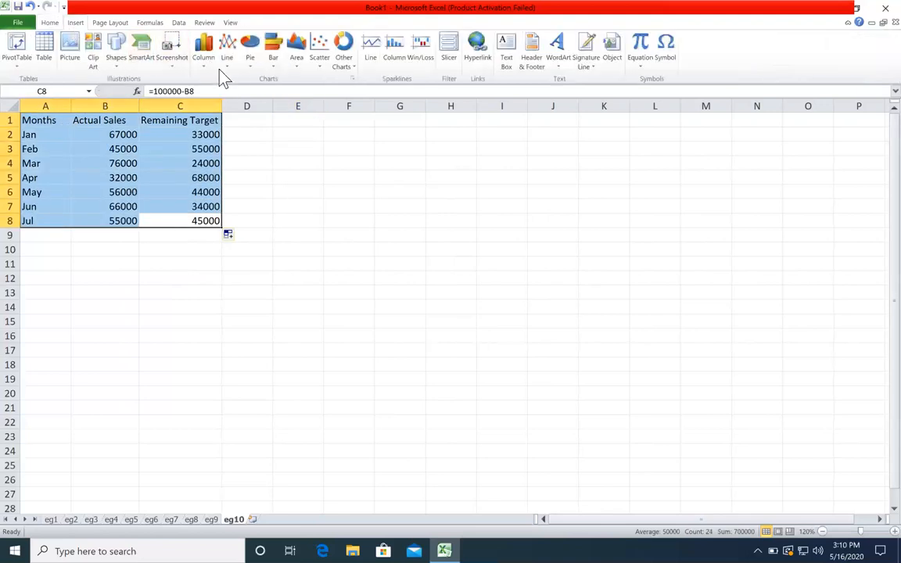
{"action": "left_click", "coordinate": [204, 59]}
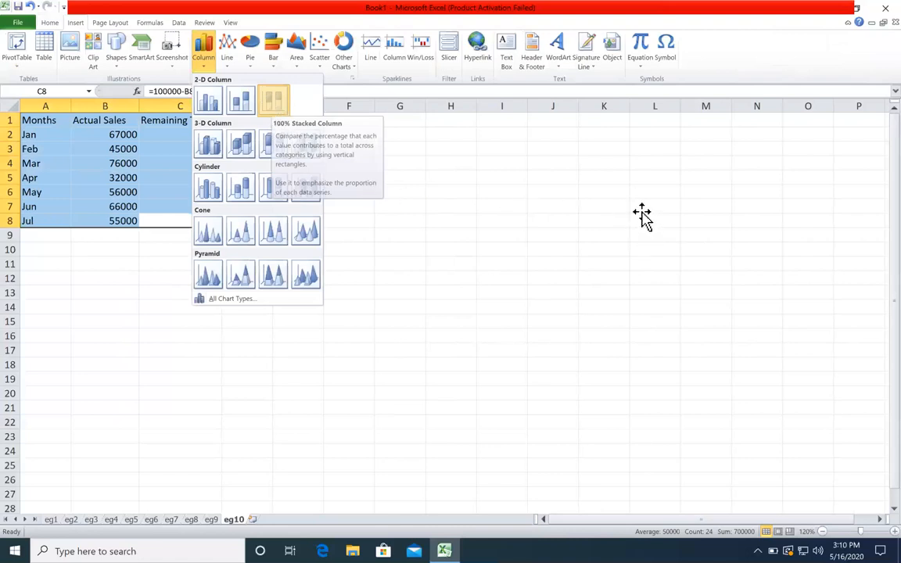
{"action": "left_click_drag", "start_coordinate": [644, 211], "coordinate": [659, 188]}
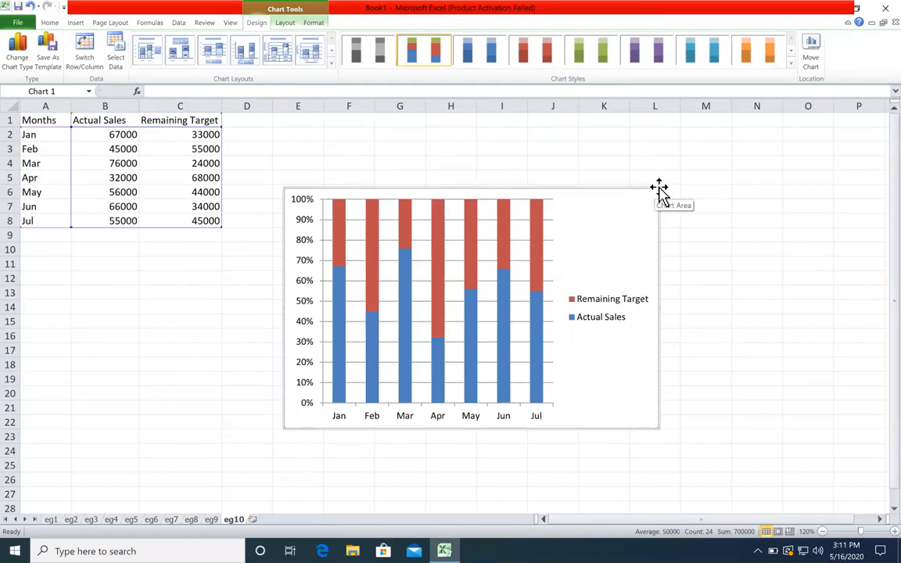
- Shrink the 100% stacked column chart and place it below the data table, starting at column A
{"action": "left_click_drag", "start_coordinate": [662, 186], "coordinate": [601, 209]}
{"action": "left_click_drag", "start_coordinate": [282, 299], "coordinate": [231, 271]}
{"action": "left_click_drag", "start_coordinate": [336, 374], "coordinate": [251, 376]}
{"action": "left_click", "coordinate": [367, 305]}
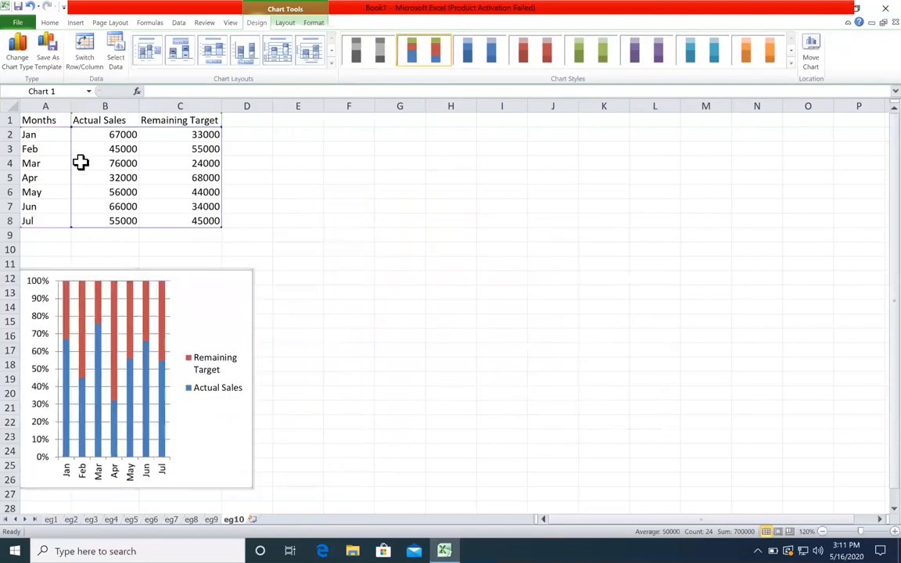
- Insert a 3-D 100% stacked bar chart of A1:C8 and enlarge it to fill the space beside the column chart
{"action": "left_click_drag", "start_coordinate": [32, 120], "coordinate": [186, 212]}
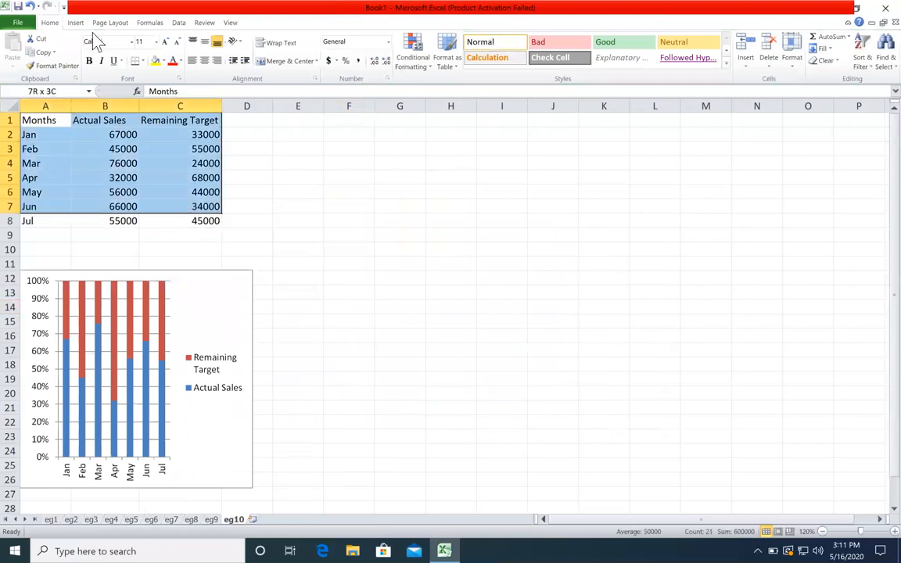
{"action": "key", "text": "shift+Down"}
{"action": "left_click", "coordinate": [75, 22]}
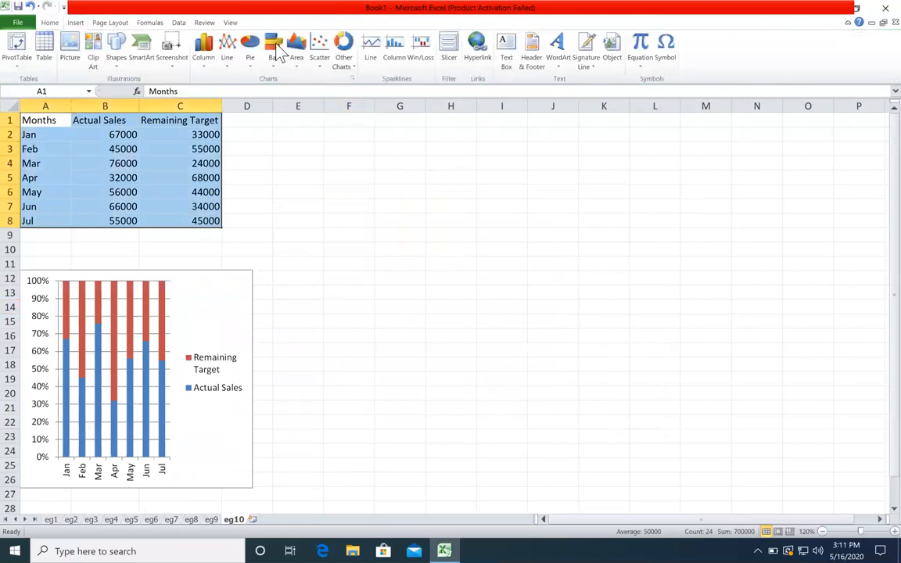
{"action": "left_click", "coordinate": [273, 48]}
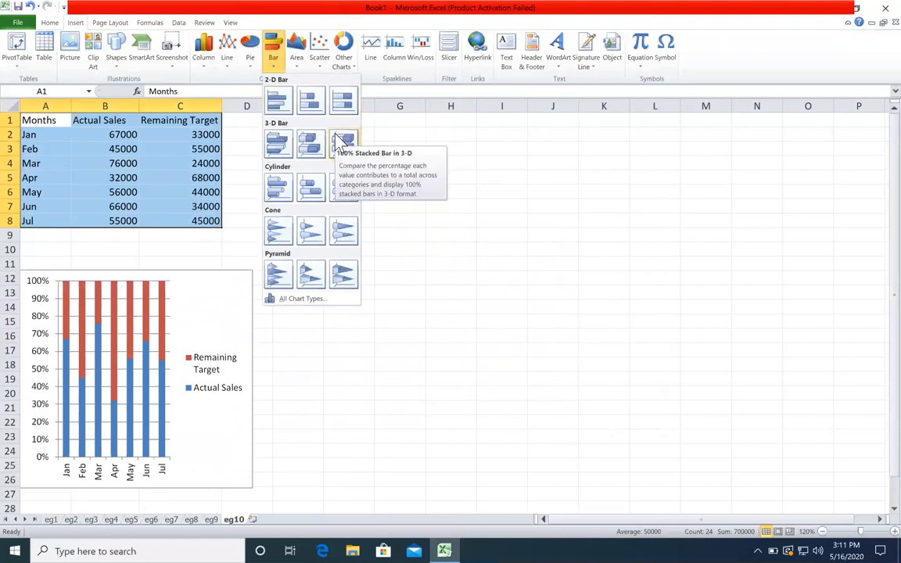
{"action": "left_click", "coordinate": [342, 141]}
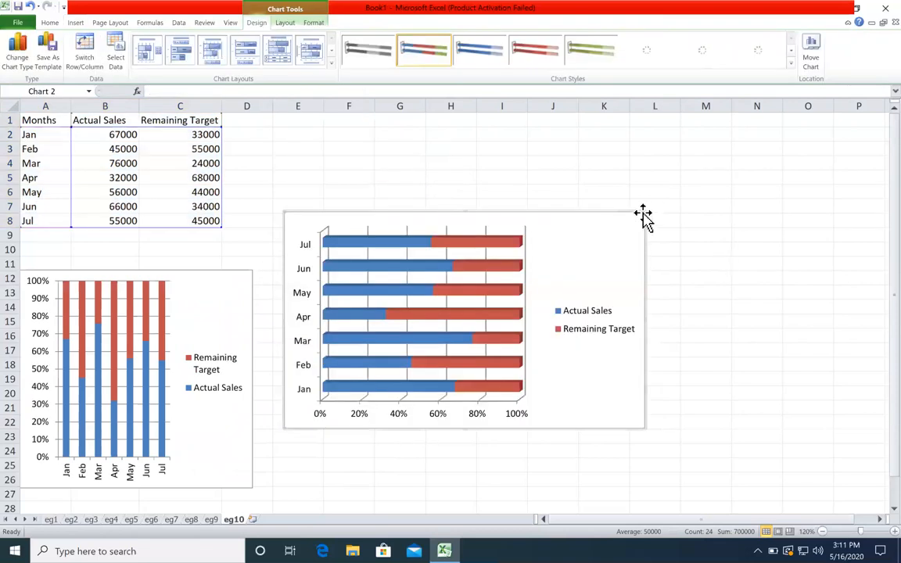
{"action": "left_click_drag", "start_coordinate": [645, 211], "coordinate": [844, 147]}
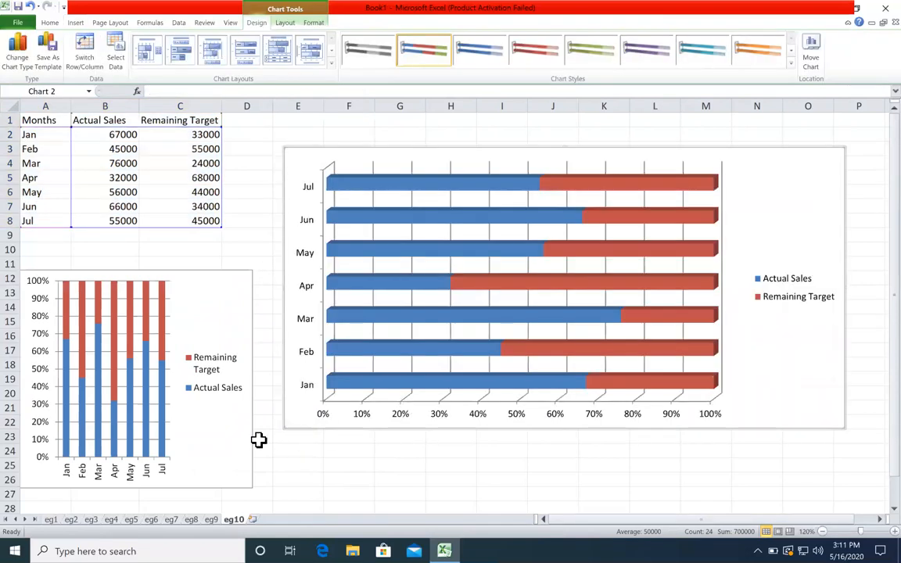
{"action": "left_click_drag", "start_coordinate": [284, 428], "coordinate": [259, 479]}
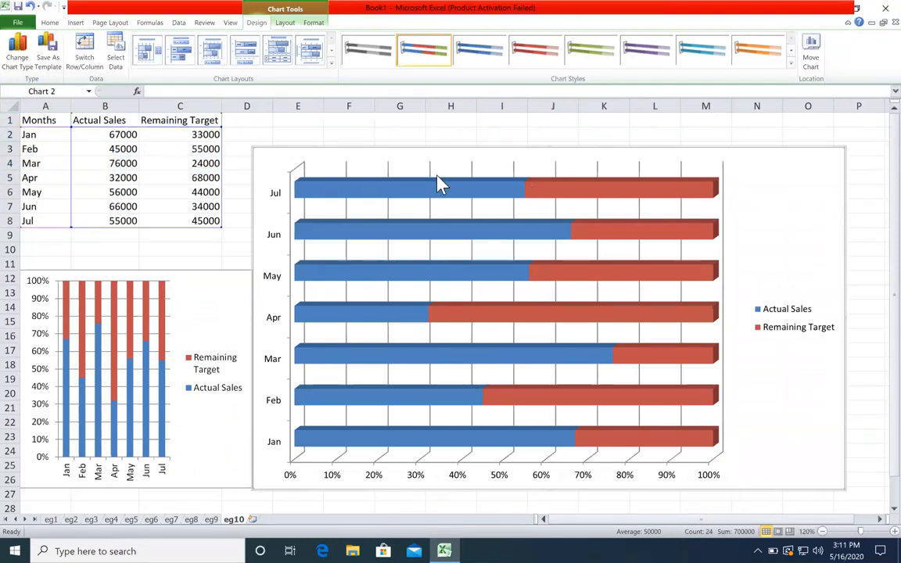
{"action": "left_click", "coordinate": [309, 135]}
{"action": "left_click", "coordinate": [283, 152]}
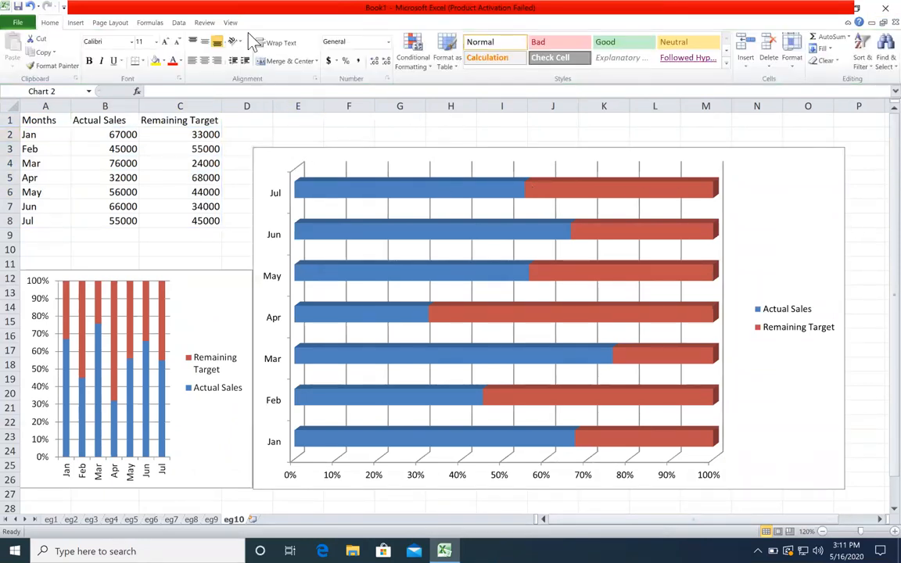
{"action": "left_click", "coordinate": [254, 23]}
{"action": "left_click", "coordinate": [284, 23]}
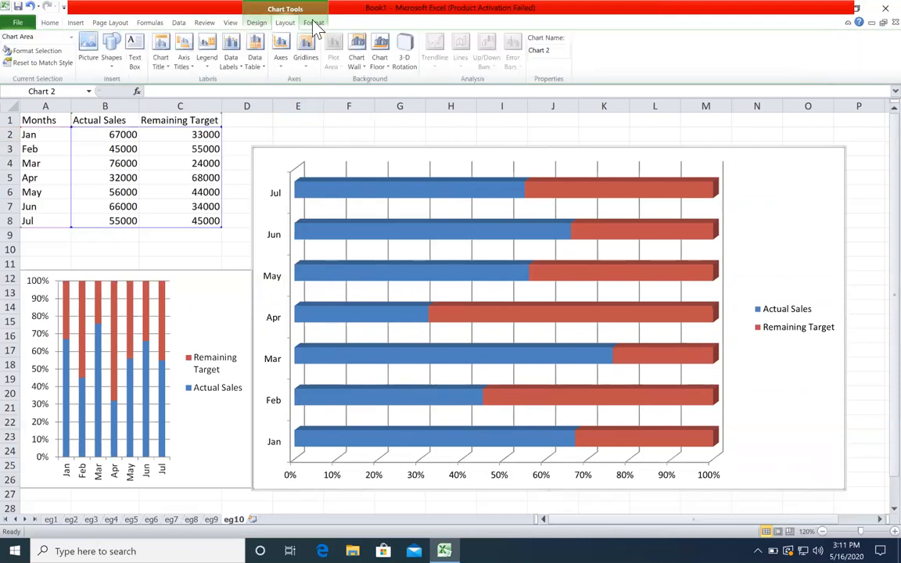
{"action": "left_click", "coordinate": [308, 23]}
{"action": "left_click", "coordinate": [282, 24]}
{"action": "left_click", "coordinate": [259, 24]}
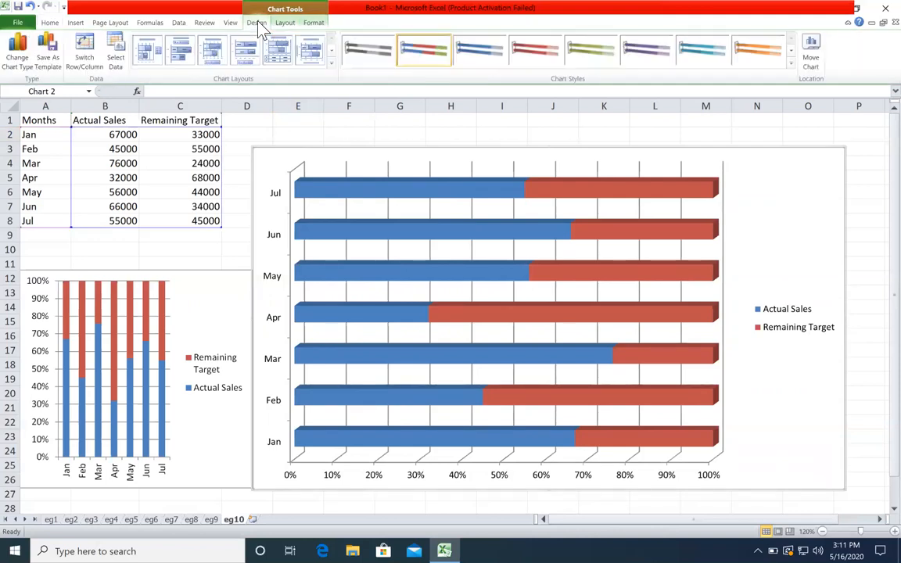
- Restyle the 3-D bar chart, trying the multicolour style with grey walls and settling on the multicolour style with a black background
{"action": "left_click", "coordinate": [791, 61]}
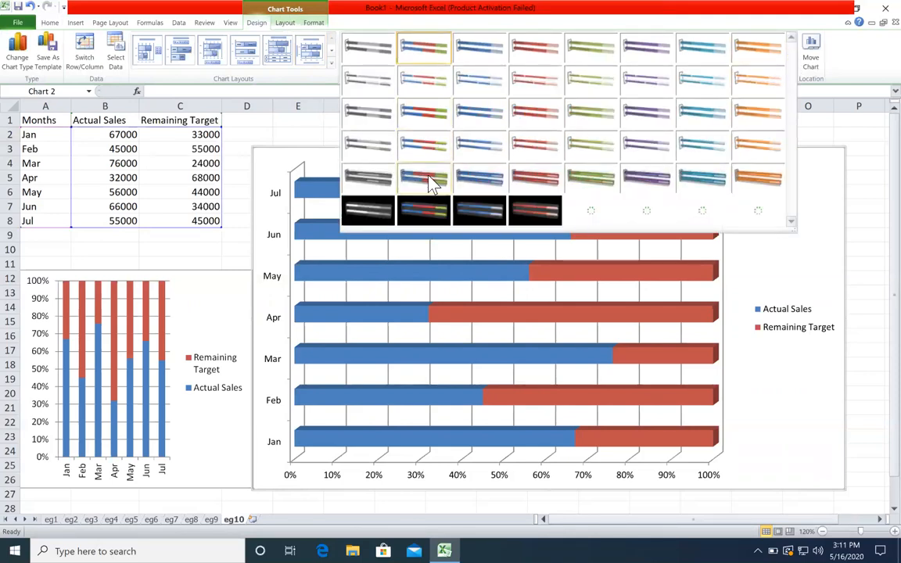
{"action": "left_click", "coordinate": [426, 178]}
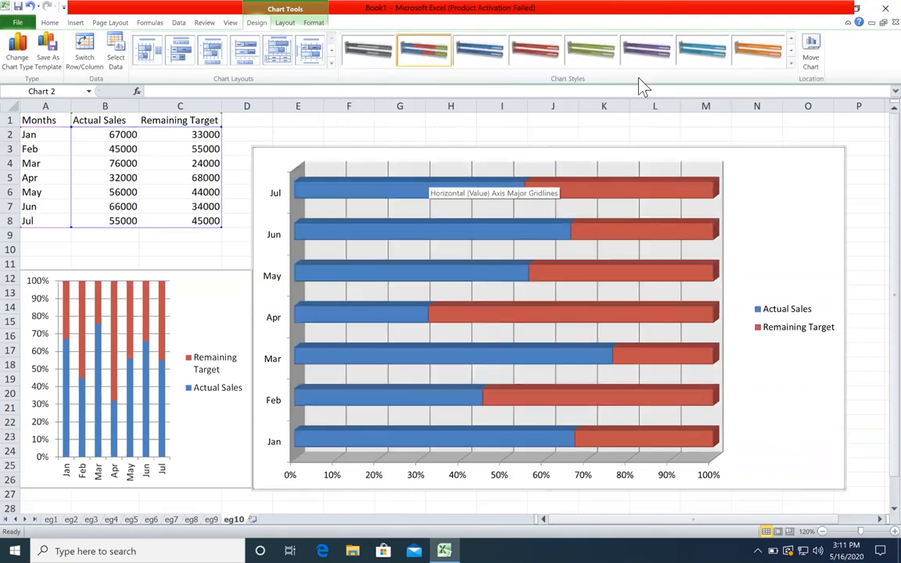
{"action": "left_click", "coordinate": [790, 63]}
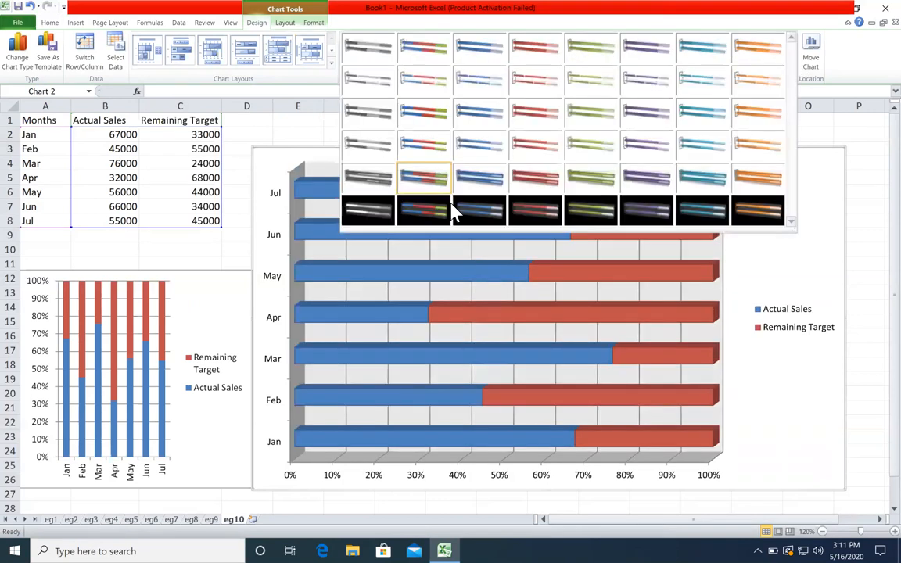
{"action": "left_click", "coordinate": [406, 219]}
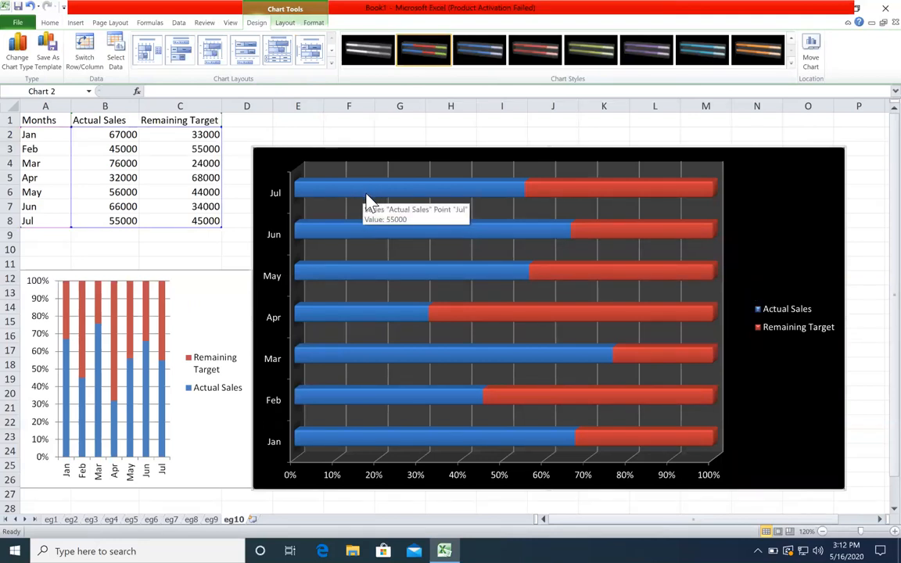
- Fill the Actual Sales bars of the 3-D bar chart with green
{"action": "left_click", "coordinate": [368, 200]}
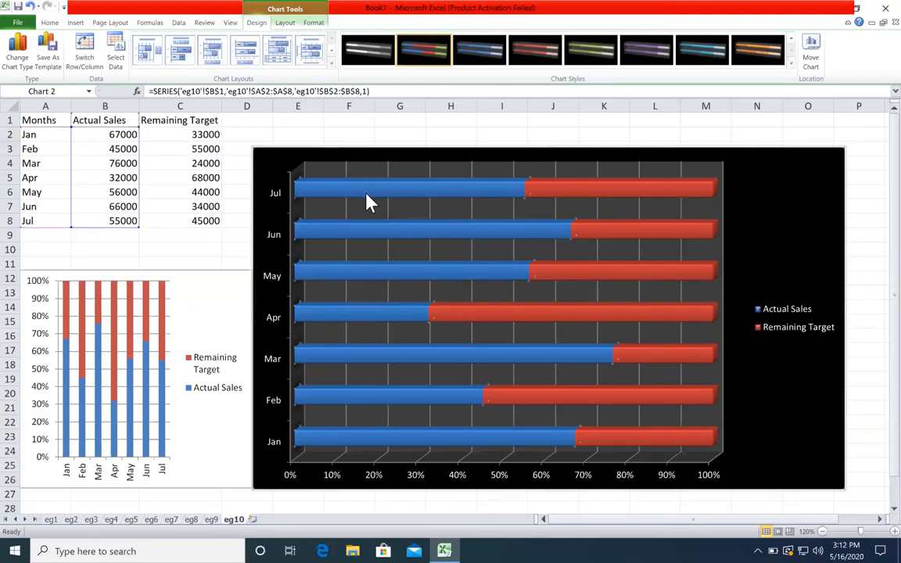
{"action": "left_click", "coordinate": [49, 23]}
{"action": "left_click", "coordinate": [163, 61]}
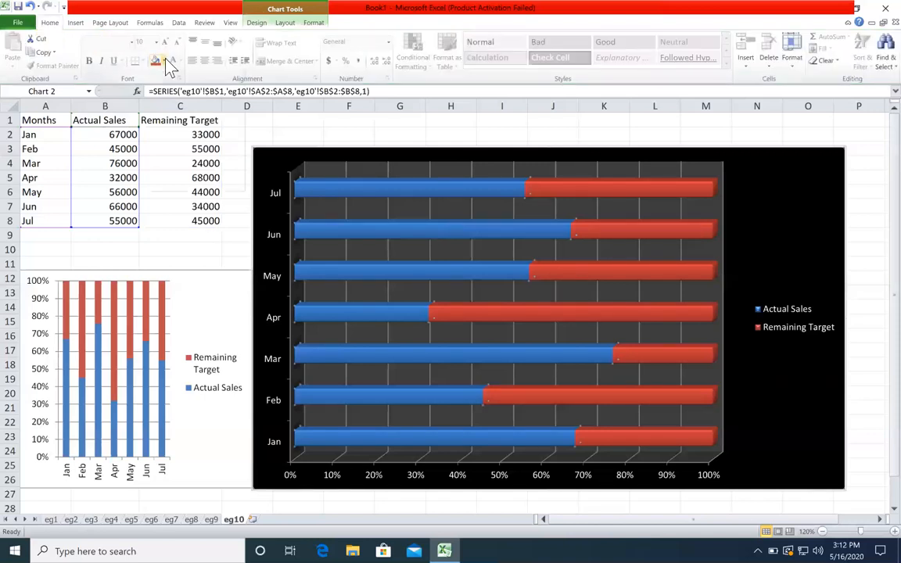
{"action": "left_click", "coordinate": [193, 159]}
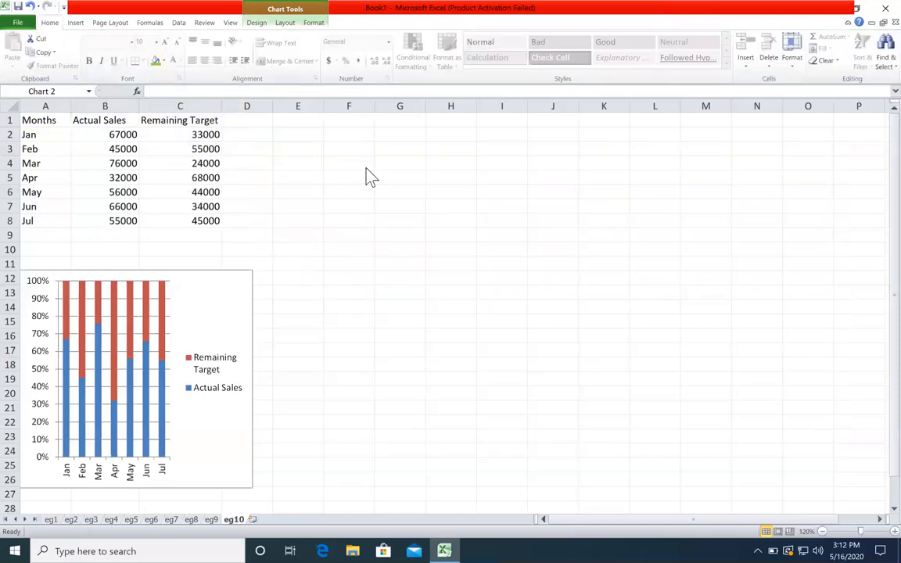
{"action": "left_click", "coordinate": [503, 122]}
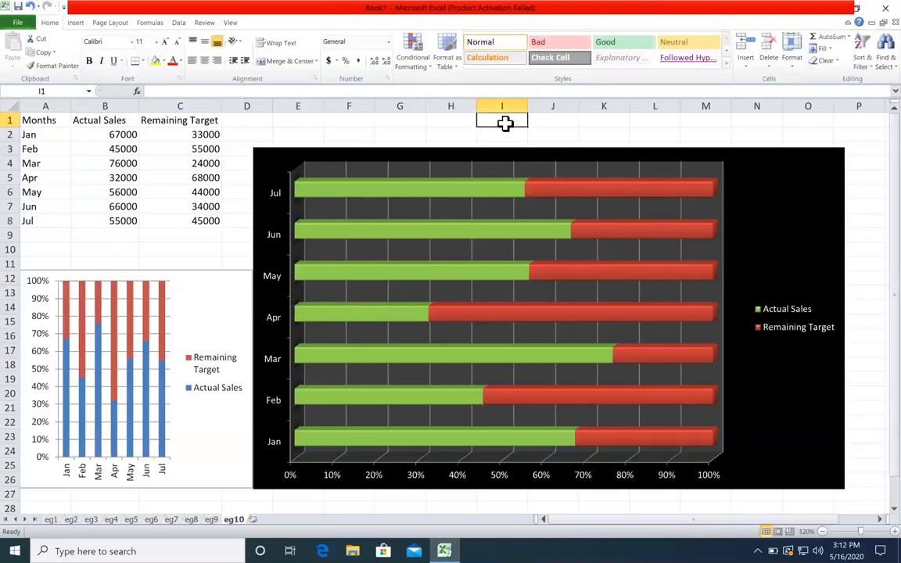
- Apply the chart layout with a title, a legend above the plot and value labels on the bars to the 3-D bar chart
{"action": "left_click", "coordinate": [744, 226]}
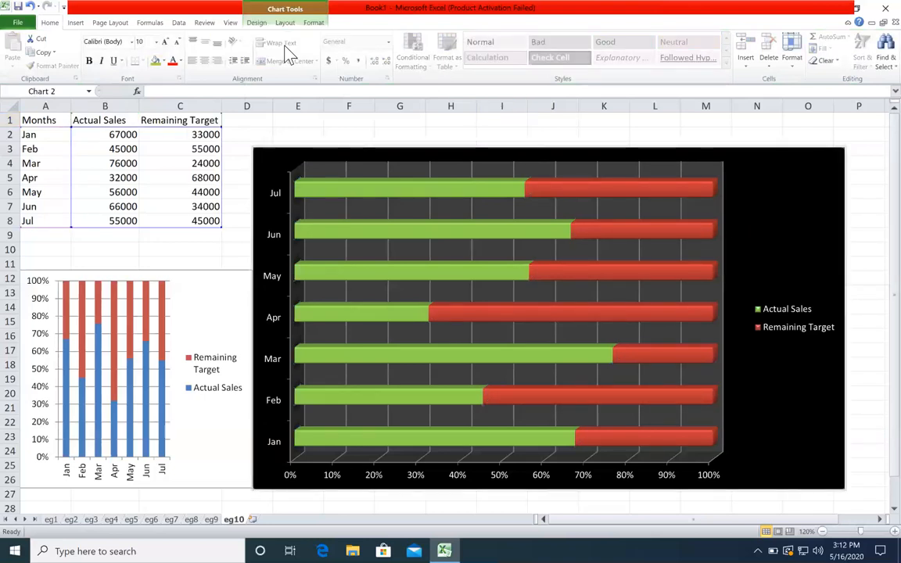
{"action": "left_click", "coordinate": [256, 22]}
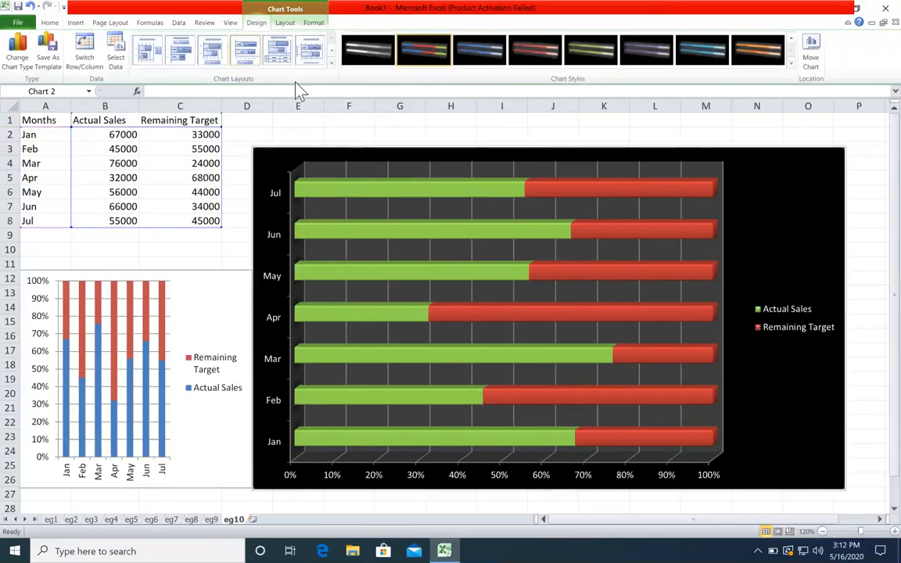
{"action": "left_click", "coordinate": [331, 65]}
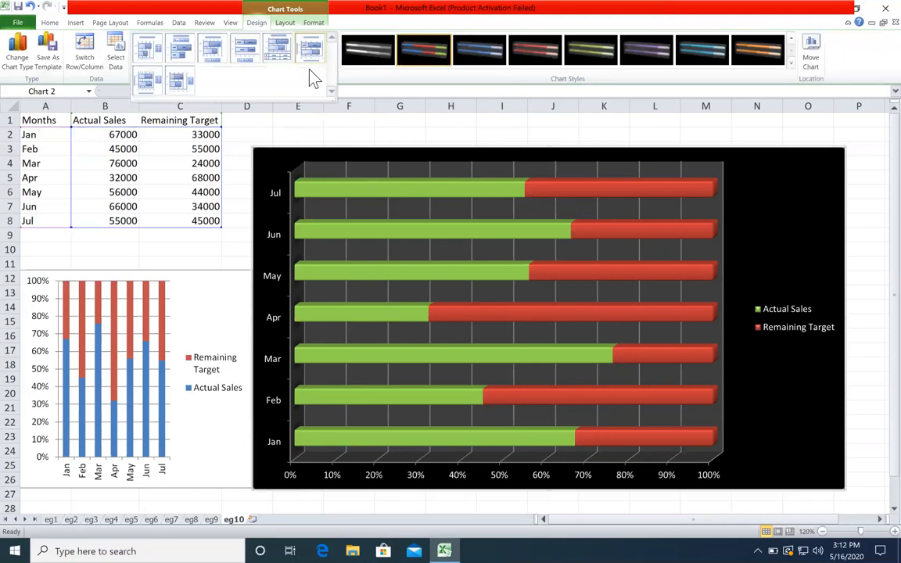
{"action": "left_click", "coordinate": [180, 55]}
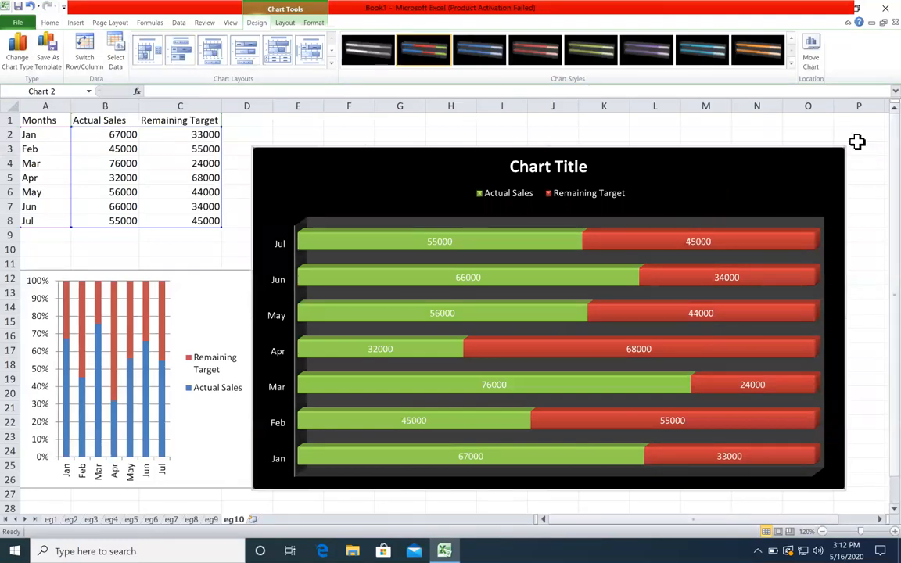
- Colour the Actual Sales data labels in the 3-D bar chart red
{"action": "left_click", "coordinate": [436, 241]}
{"action": "left_click", "coordinate": [49, 22]}
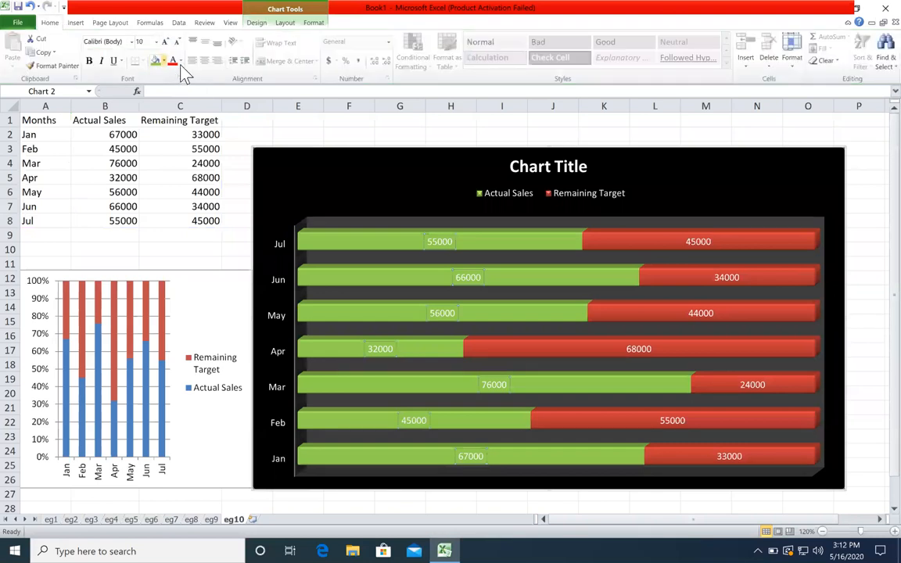
{"action": "left_click", "coordinate": [172, 61]}
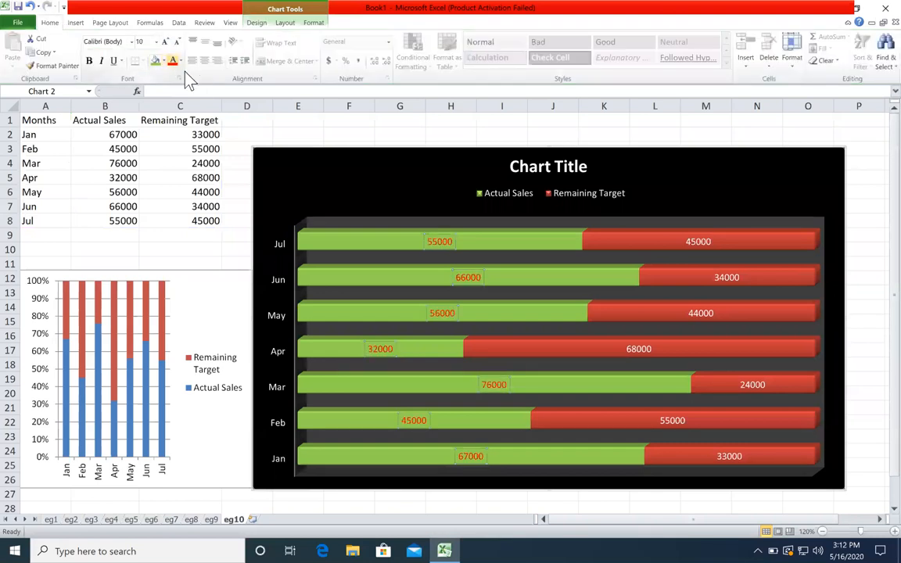
{"action": "left_click", "coordinate": [426, 145]}
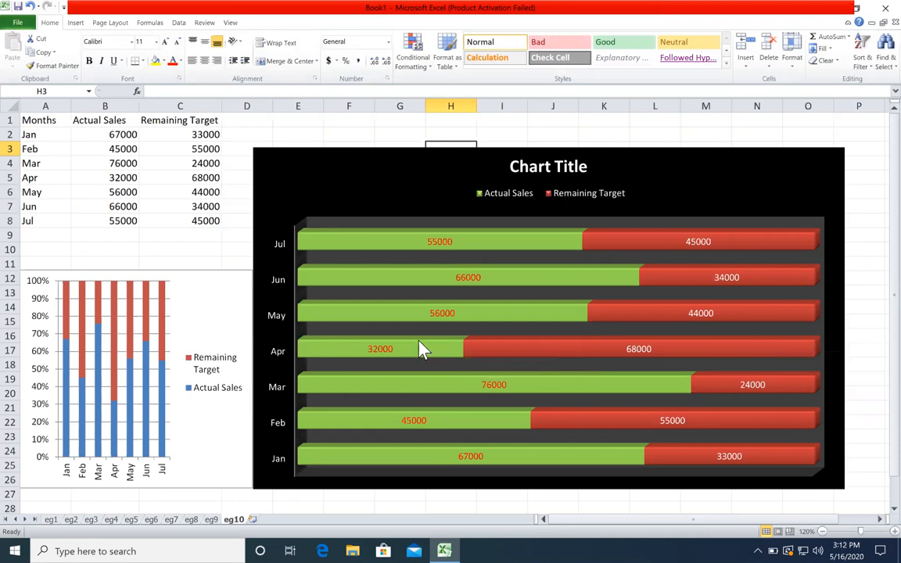
- Set April's actual sales in B5 to 80000
{"action": "left_click", "coordinate": [117, 179]}
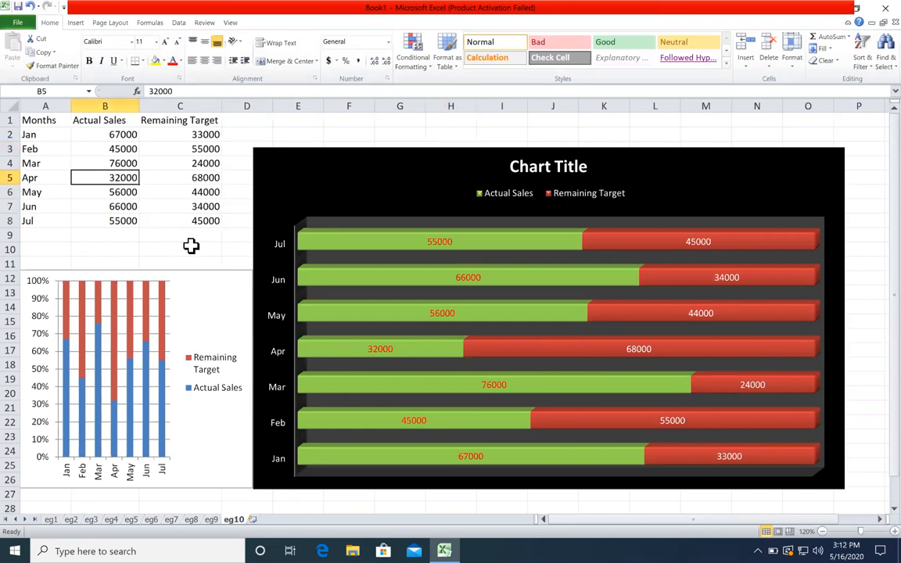
{"action": "type", "text": "80000"}
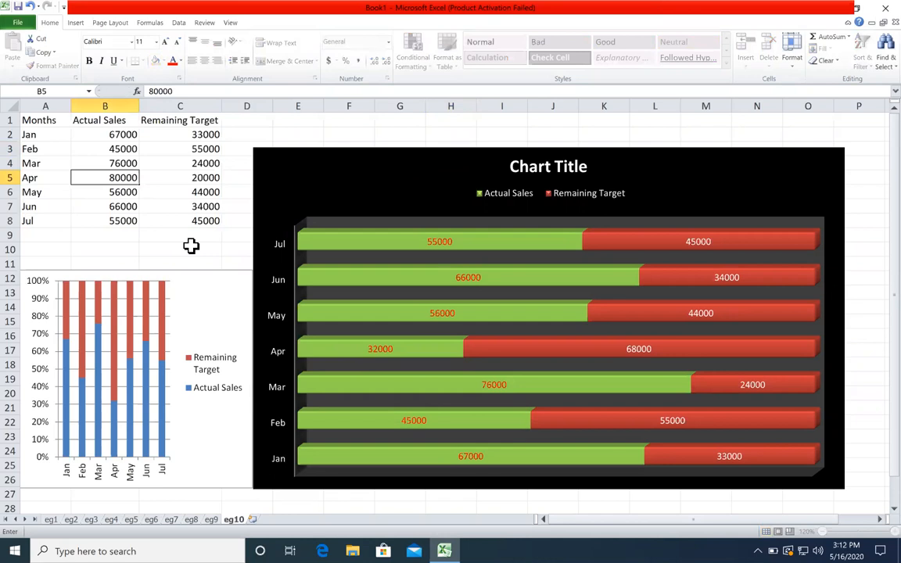
{"action": "key", "text": "Return"}
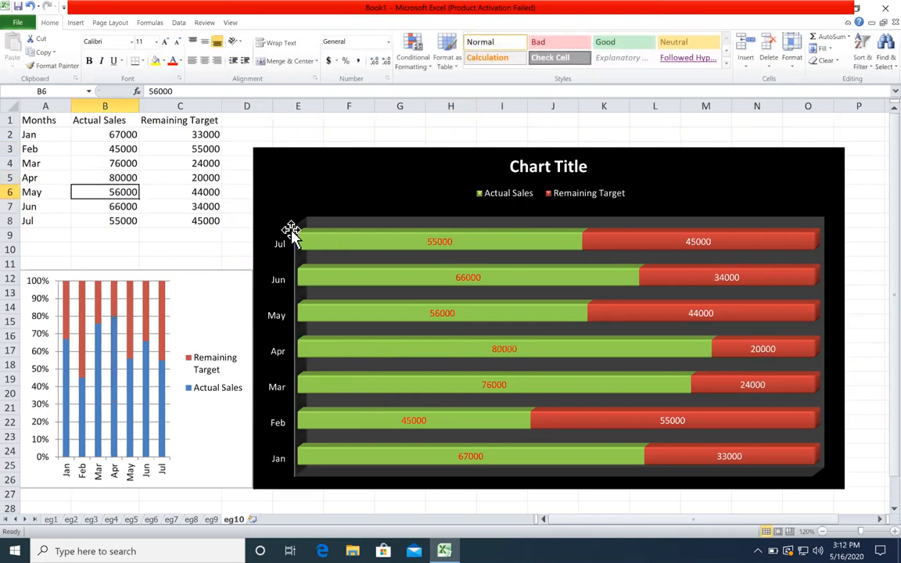
- Set April's actual sales in B5 to 45000
{"action": "left_click", "coordinate": [118, 177]}
{"action": "type", "text": "45"}
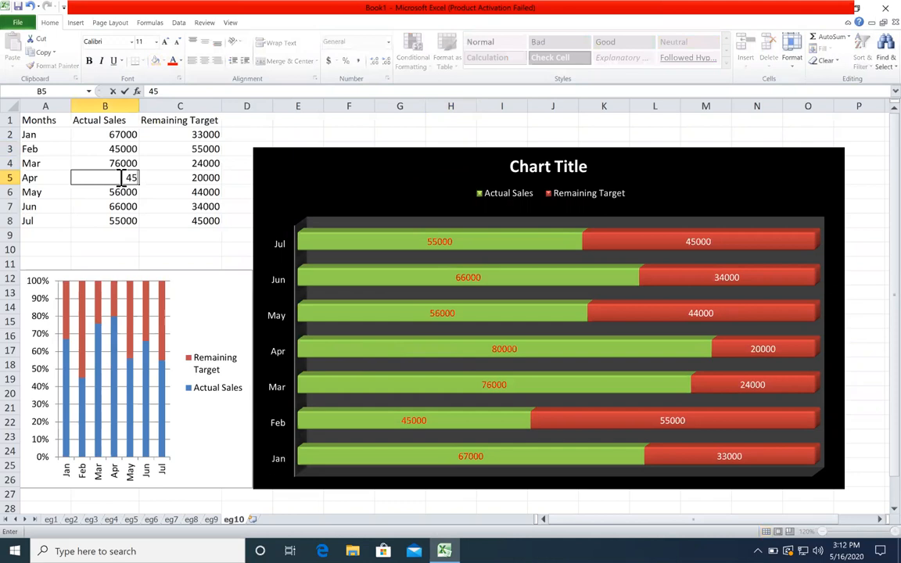
{"action": "type", "text": "000"}
{"action": "key", "text": "Return"}
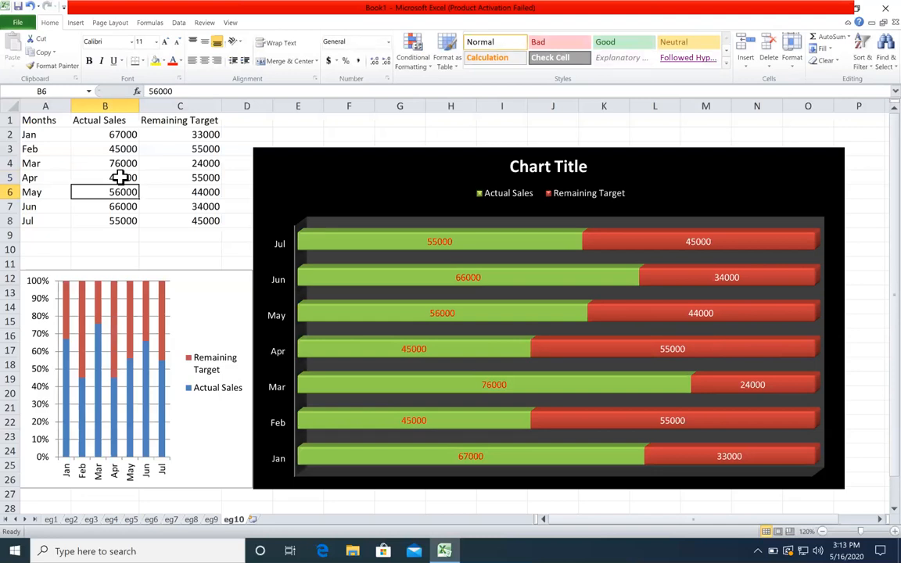
- Enter the label "100% Stacked" in cell E1 above the bar chart
{"action": "left_click", "coordinate": [311, 120]}
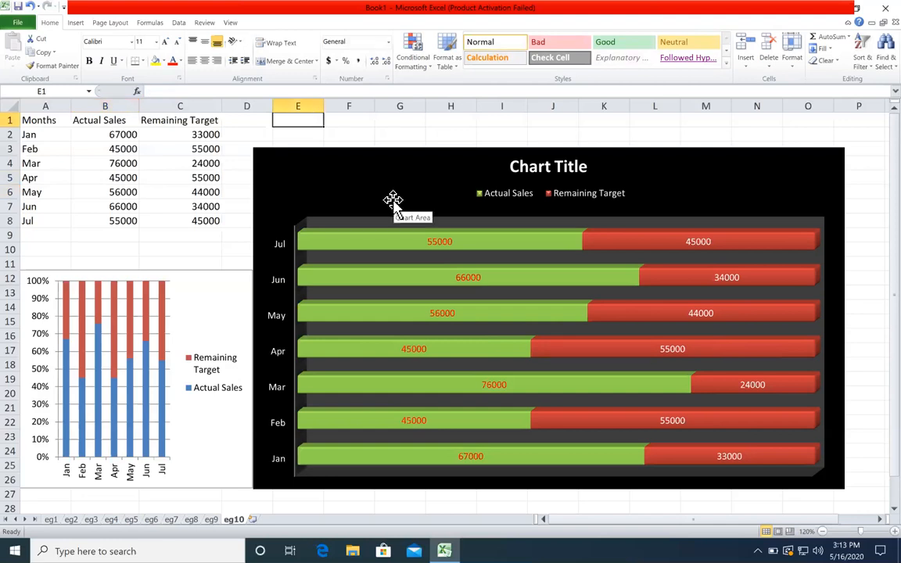
{"action": "type", "text": "100% Stacked"}
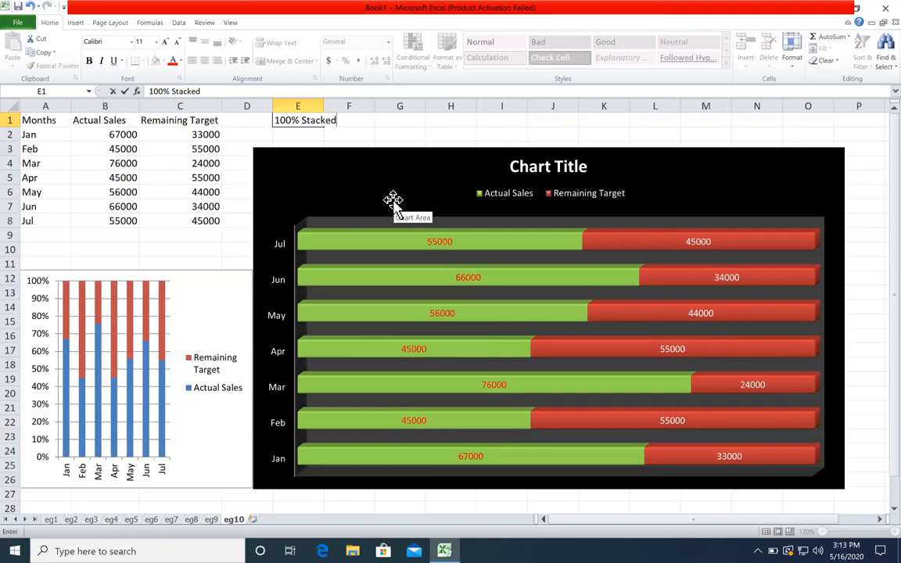
{"action": "key", "text": "Return"}
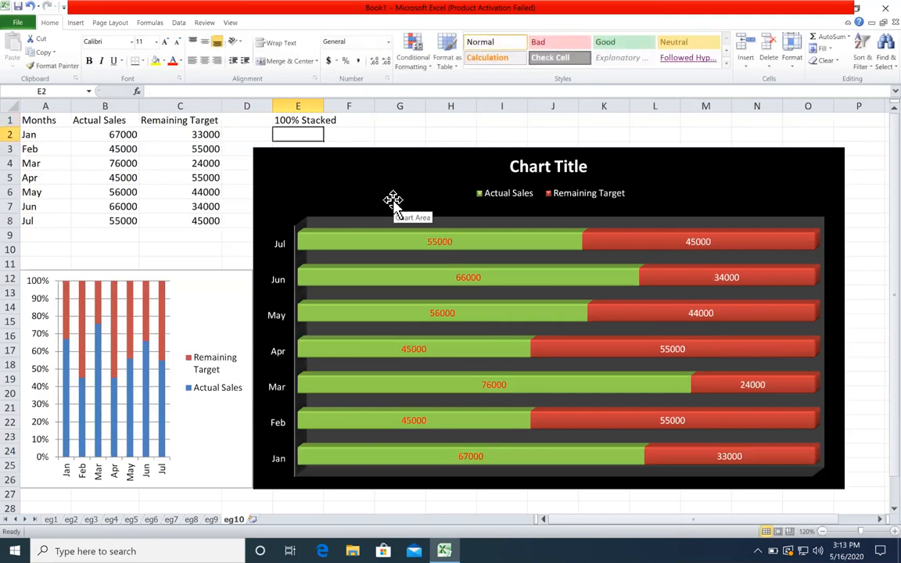
- Review the charts on the example sheets eg9, eg10, eg7, eg2 and eg1
{"action": "left_click", "coordinate": [215, 520]}
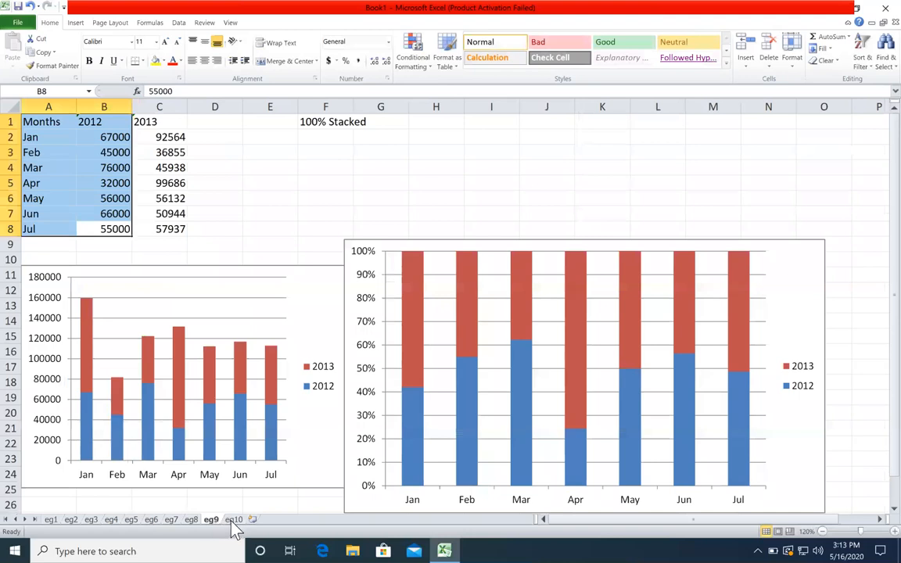
{"action": "left_click", "coordinate": [231, 521]}
{"action": "left_click", "coordinate": [211, 520]}
{"action": "left_click", "coordinate": [166, 521]}
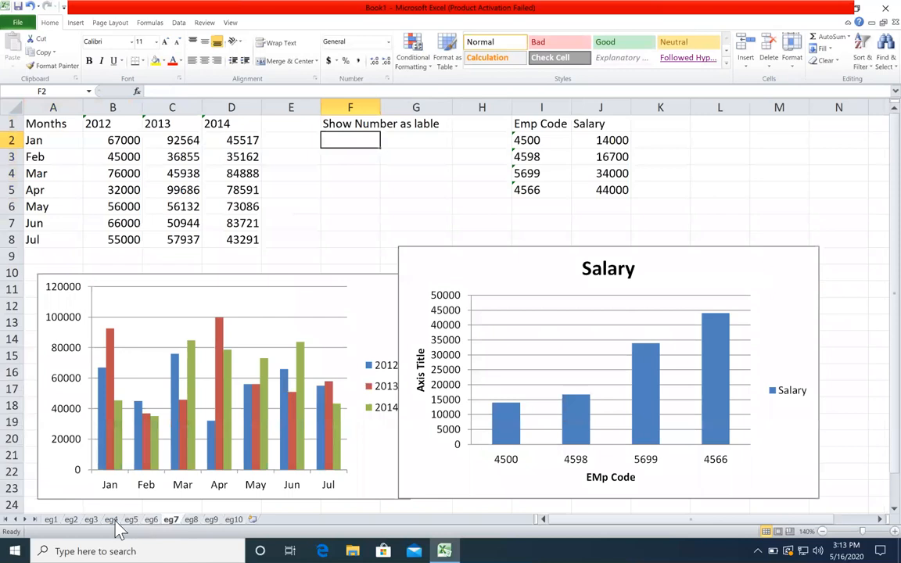
{"action": "left_click", "coordinate": [70, 520]}
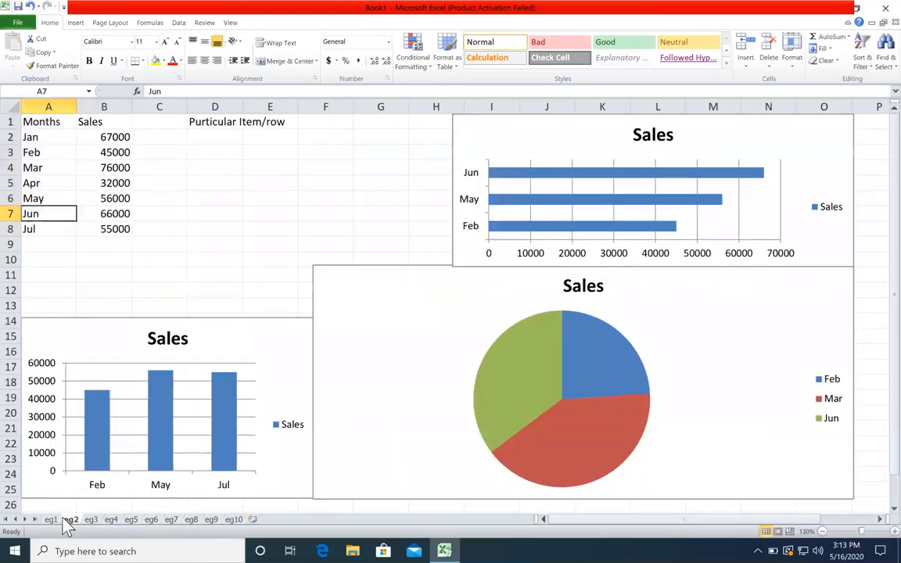
{"action": "left_click", "coordinate": [52, 519]}
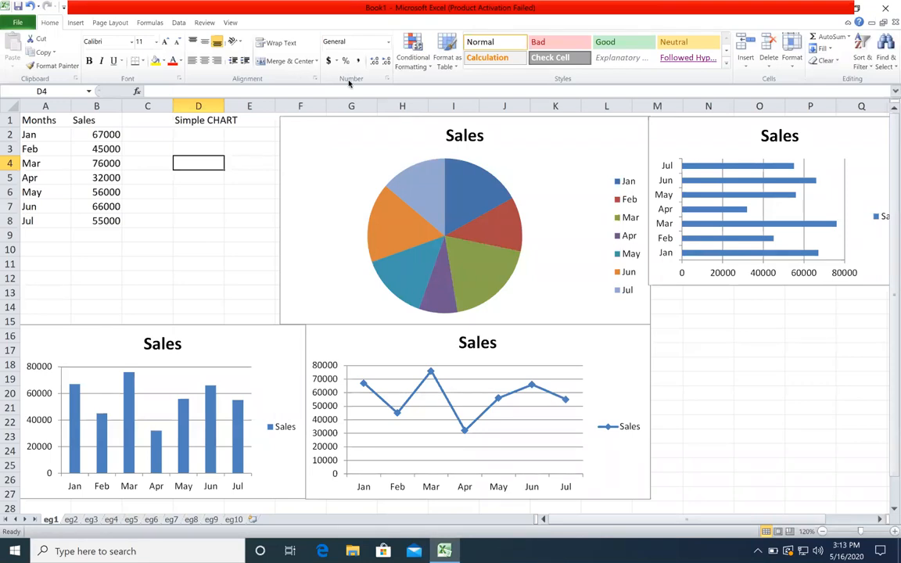
- Select the sales data A1:B8 on sheet eg1 and look over the available column chart types without inserting one
{"action": "left_click", "coordinate": [700, 351]}
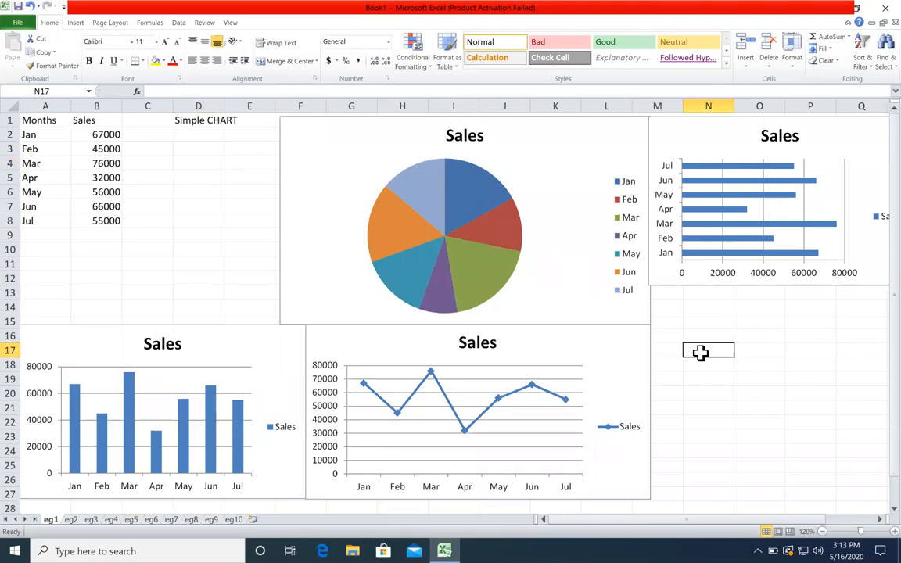
{"action": "left_click", "coordinate": [75, 21]}
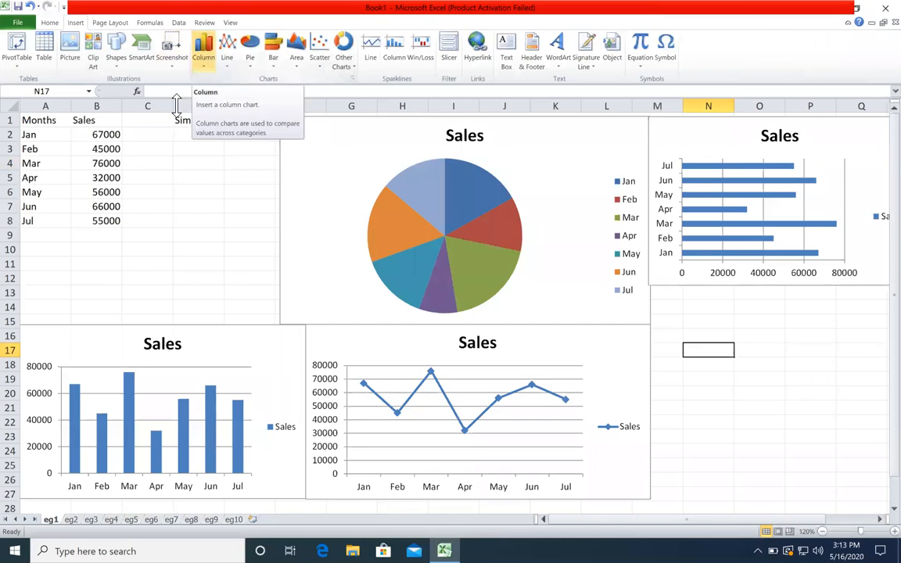
{"action": "left_click_drag", "start_coordinate": [104, 220], "coordinate": [8, 111]}
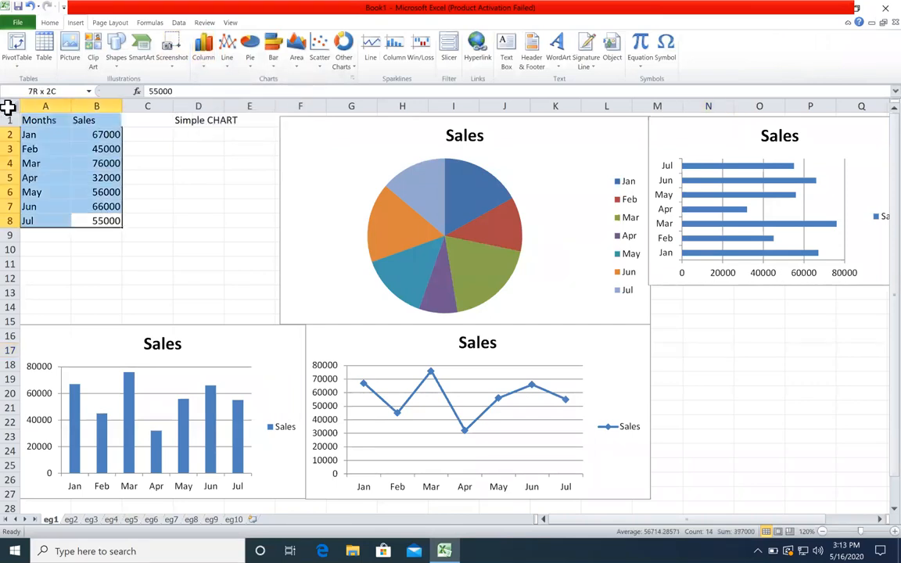
{"action": "left_click", "coordinate": [203, 59]}
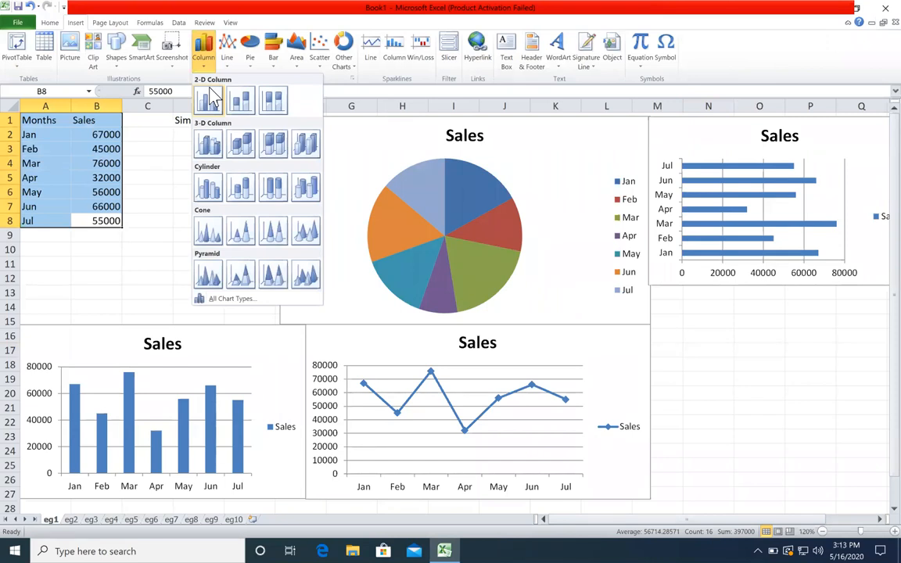
{"action": "left_click", "coordinate": [154, 152]}
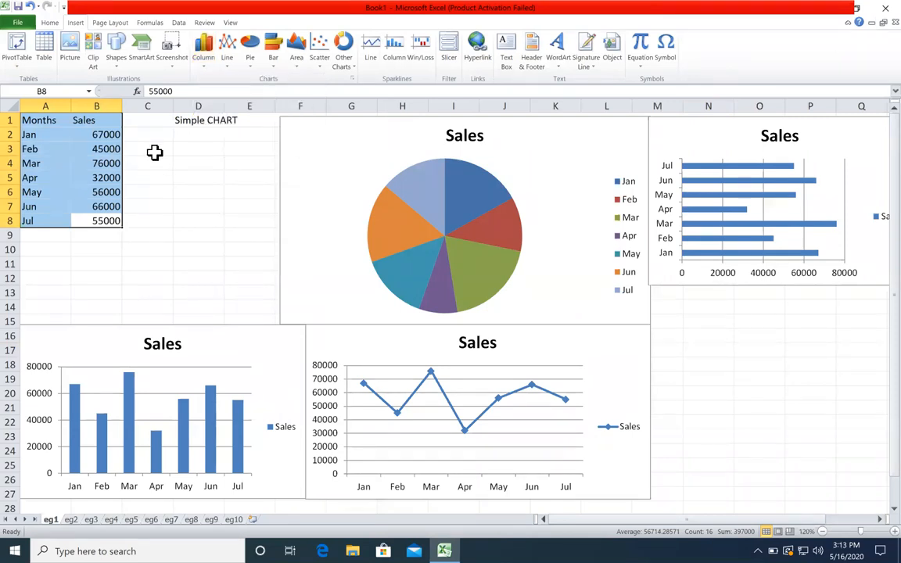
{"action": "left_click", "coordinate": [142, 149]}
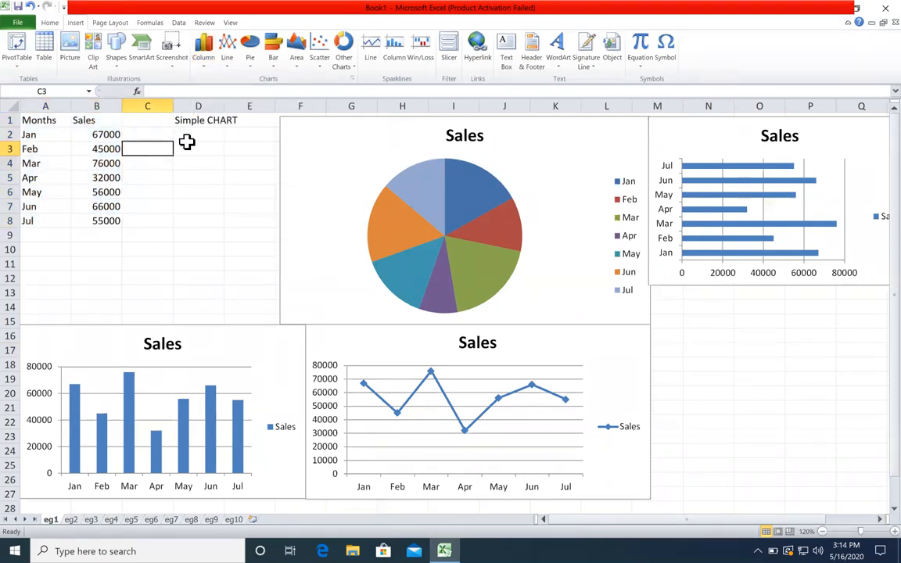
- Return to sheet eg10, look over the pie chart types and try to insert the first stock chart type from the sales data
{"action": "left_click", "coordinate": [233, 519]}
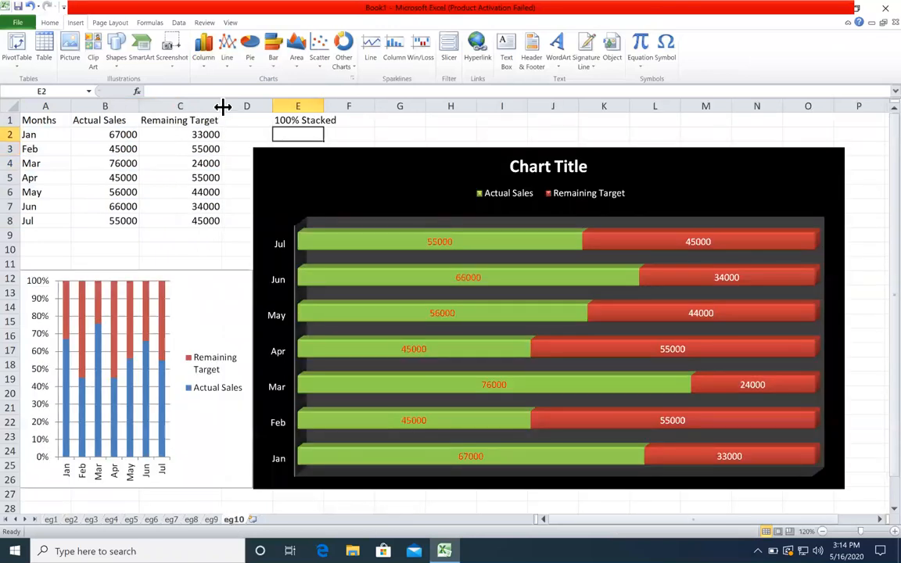
{"action": "left_click", "coordinate": [194, 150]}
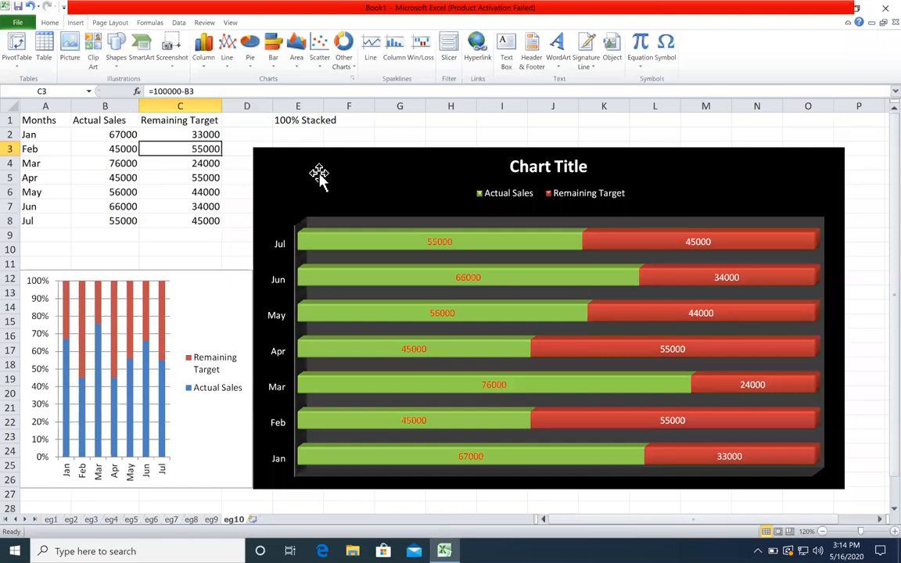
{"action": "left_click", "coordinate": [247, 53]}
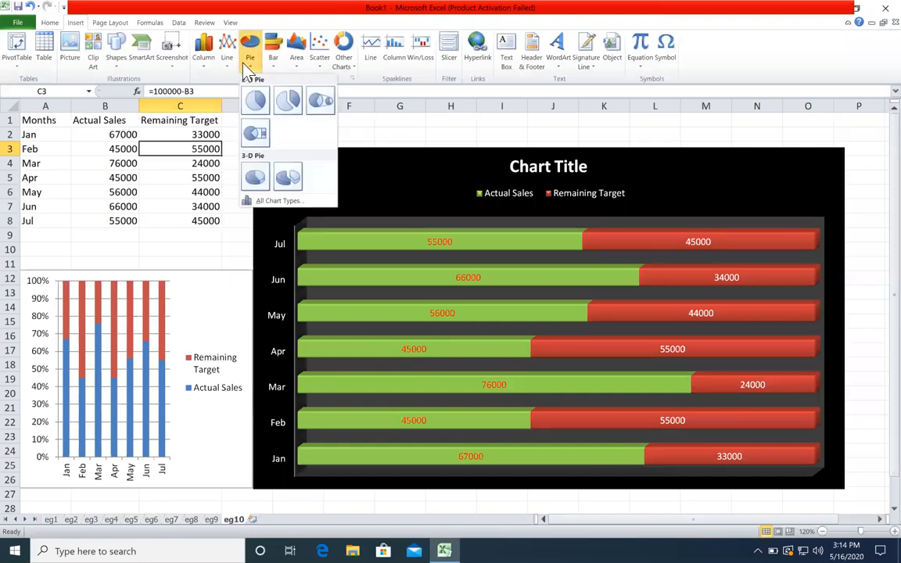
{"action": "left_click", "coordinate": [344, 55]}
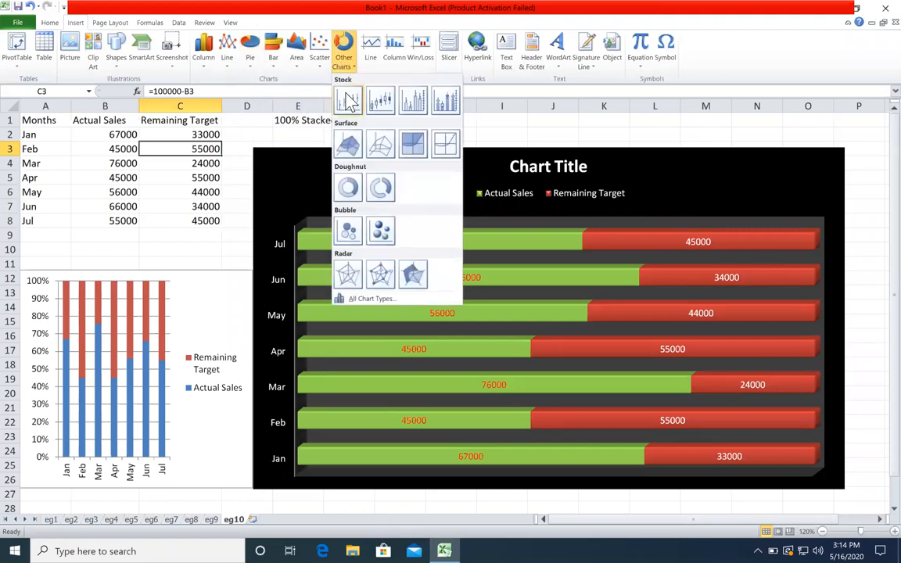
{"action": "left_click", "coordinate": [348, 99]}
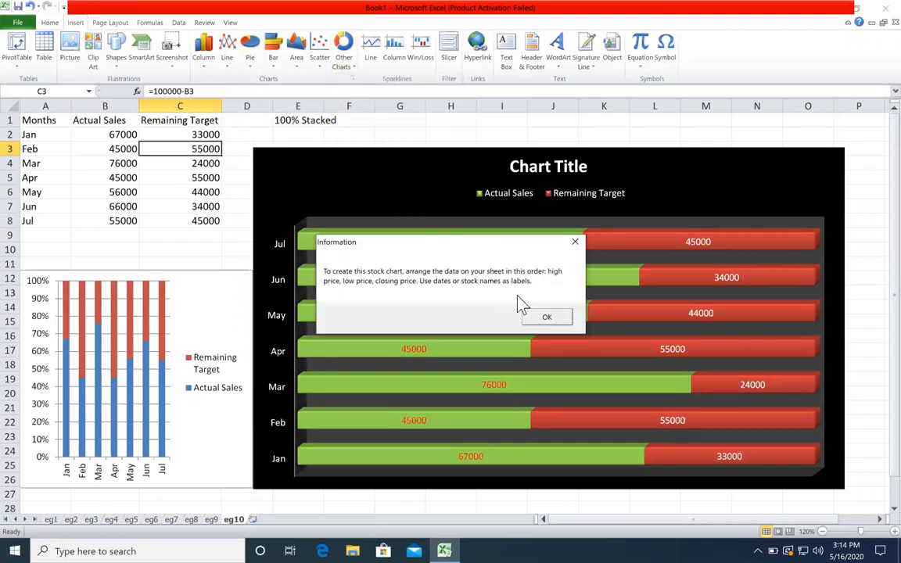
{"action": "left_click", "coordinate": [547, 318]}
{"action": "left_click_drag", "start_coordinate": [205, 134], "coordinate": [60, 217]}
{"action": "left_click_drag", "start_coordinate": [45, 137], "coordinate": [47, 227]}
{"action": "left_click", "coordinate": [92, 222]}
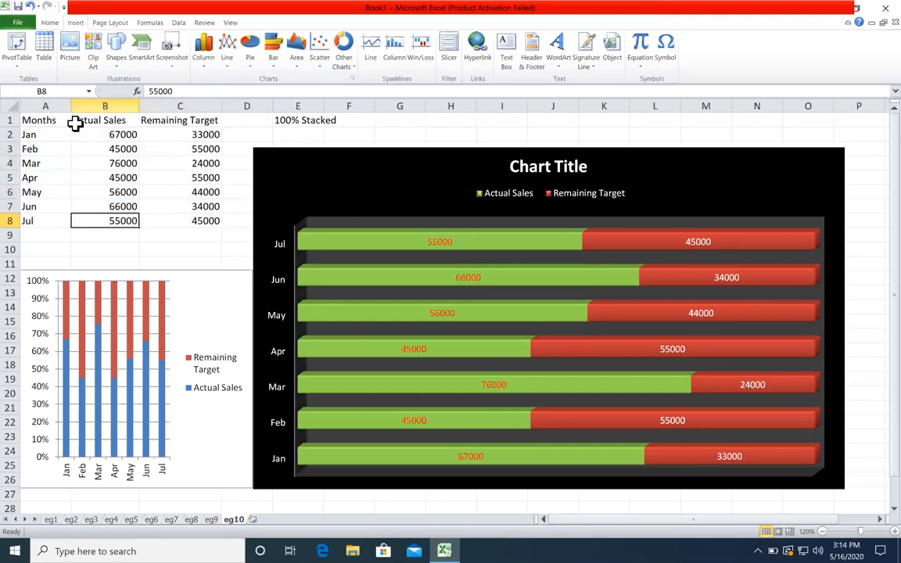
- Examine the header row A1:C1 and the month labels A2:A8 of the sales data on sheet eg10
{"action": "left_click_drag", "start_coordinate": [66, 120], "coordinate": [166, 119]}
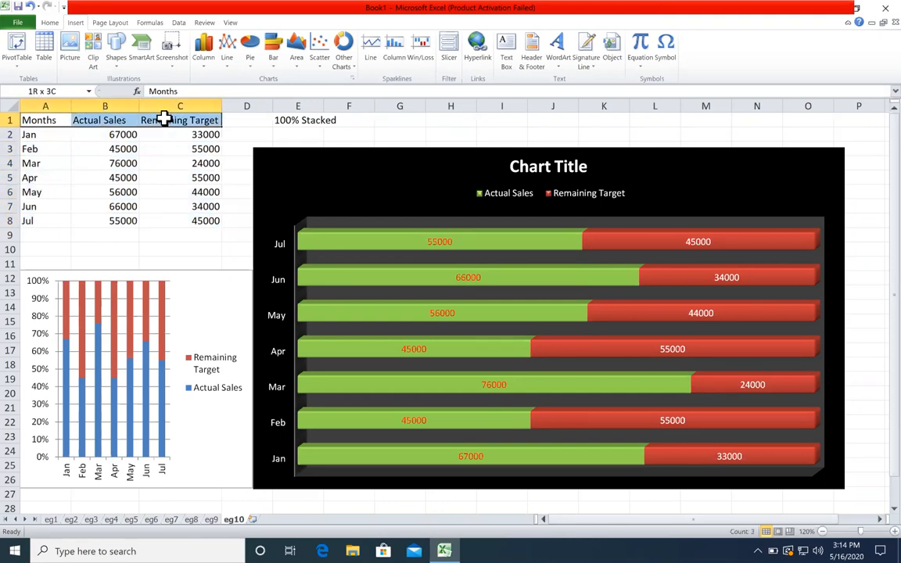
{"action": "left_click_drag", "start_coordinate": [62, 116], "coordinate": [35, 221]}
{"action": "left_click_drag", "start_coordinate": [145, 118], "coordinate": [60, 120]}
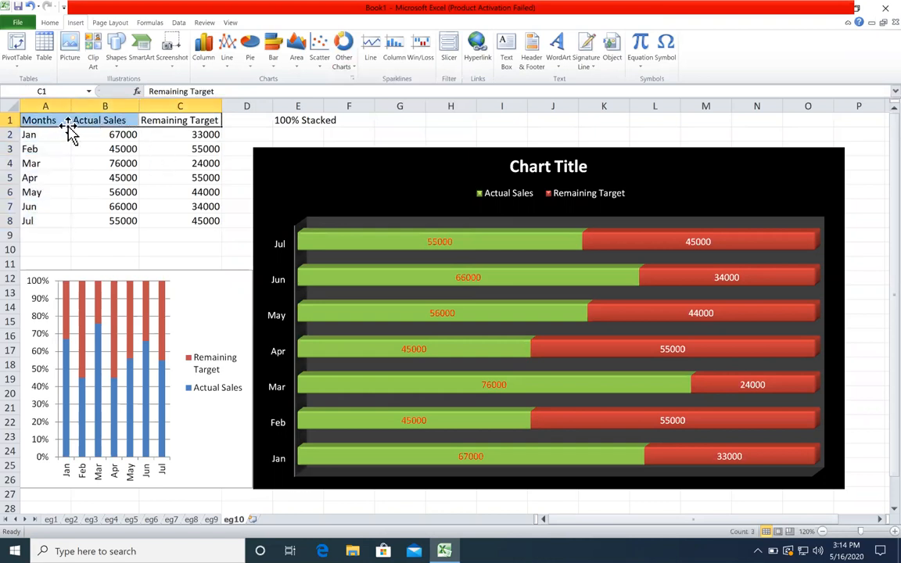
{"action": "left_click", "coordinate": [43, 122]}
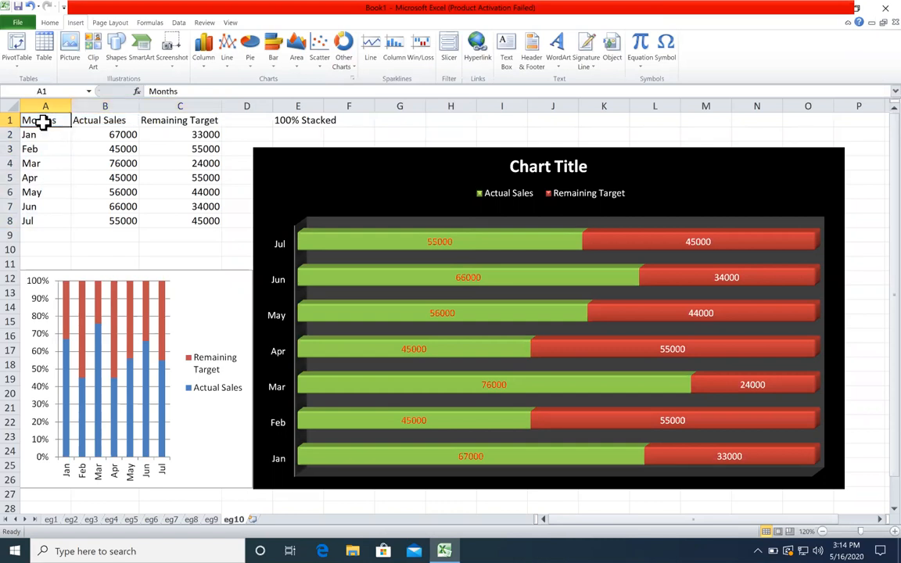
{"action": "left_click", "coordinate": [117, 119]}
{"action": "left_click", "coordinate": [173, 122]}
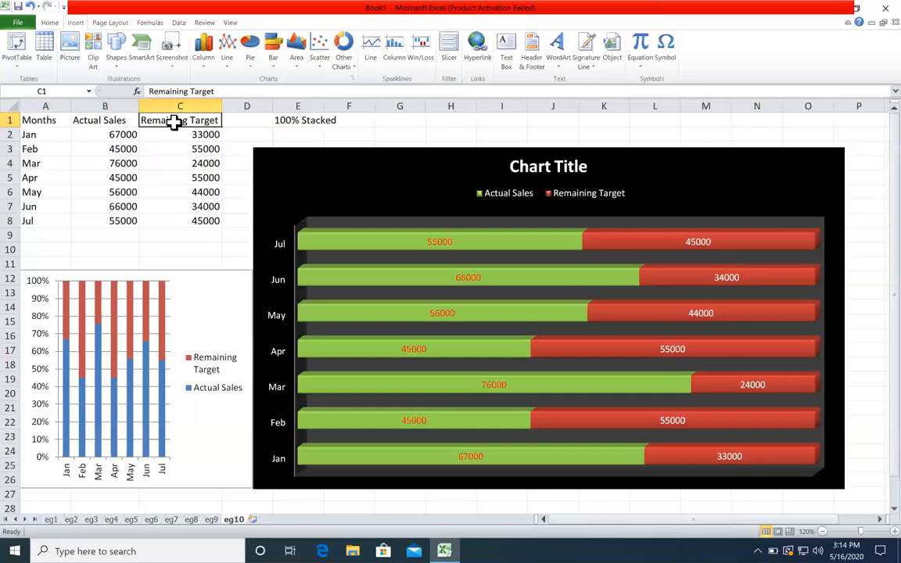
{"action": "left_click", "coordinate": [116, 120]}
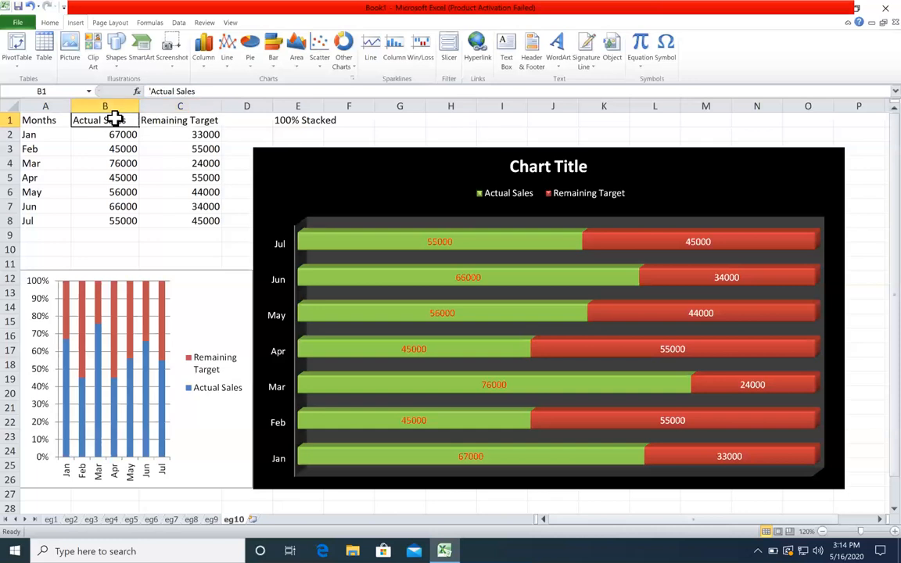
{"action": "left_click", "coordinate": [50, 120]}
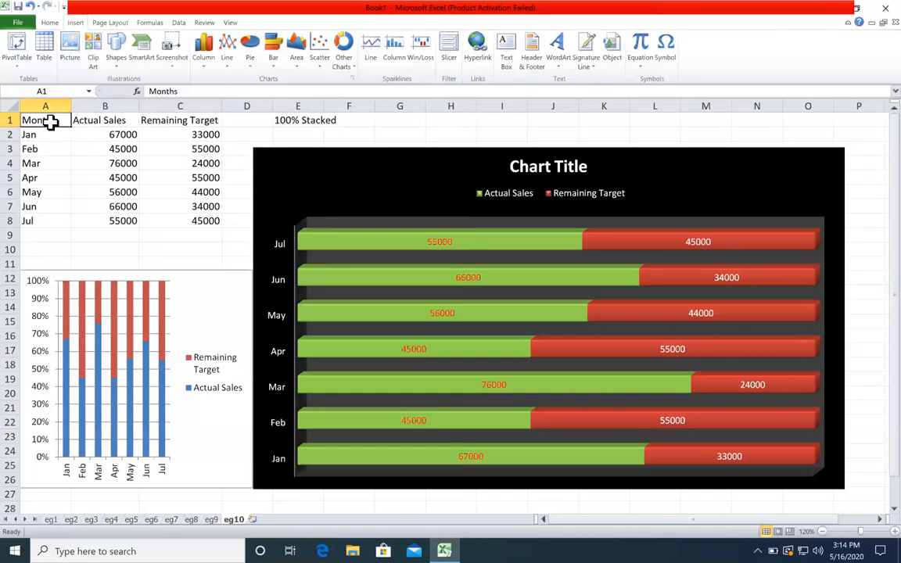
{"action": "left_click_drag", "start_coordinate": [47, 135], "coordinate": [25, 219]}
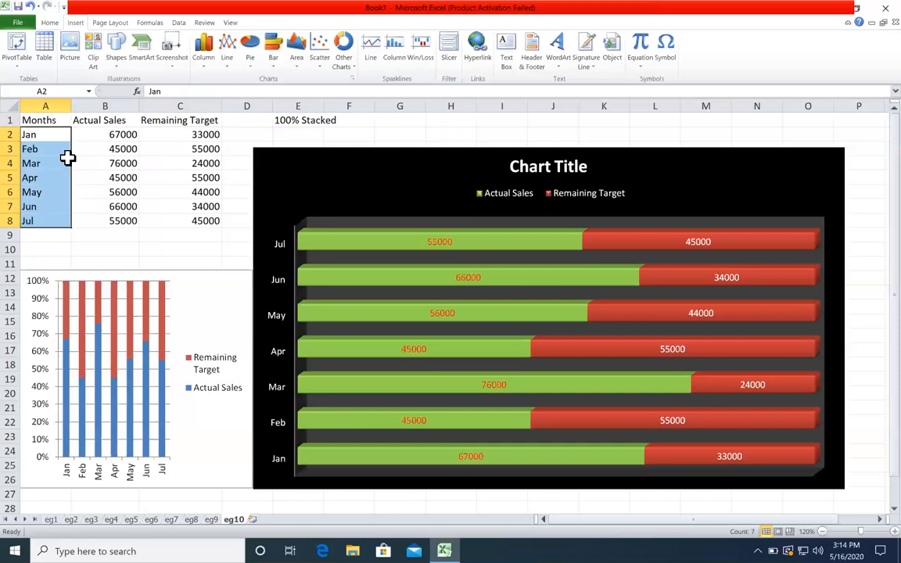
{"action": "left_click", "coordinate": [46, 116]}
{"action": "left_click", "coordinate": [117, 120]}
{"action": "left_click", "coordinate": [160, 120]}
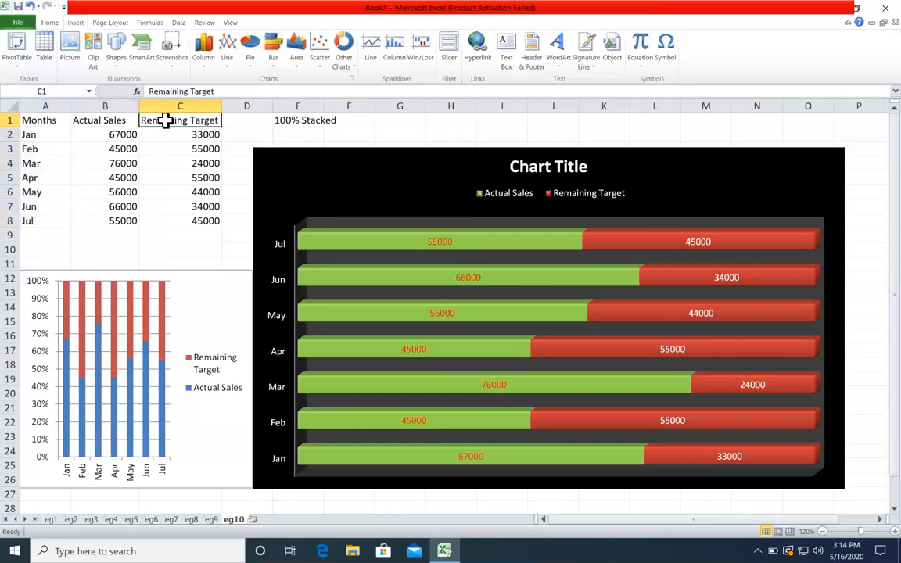
{"action": "left_click", "coordinate": [95, 120]}
{"action": "left_click_drag", "start_coordinate": [87, 119], "coordinate": [179, 115]}
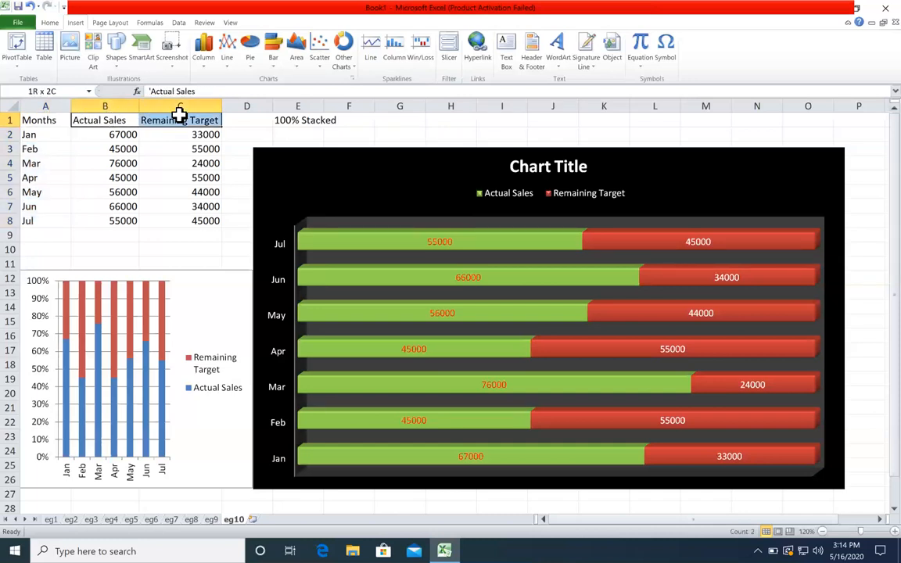
{"action": "left_click", "coordinate": [45, 120]}
{"action": "left_click", "coordinate": [111, 120]}
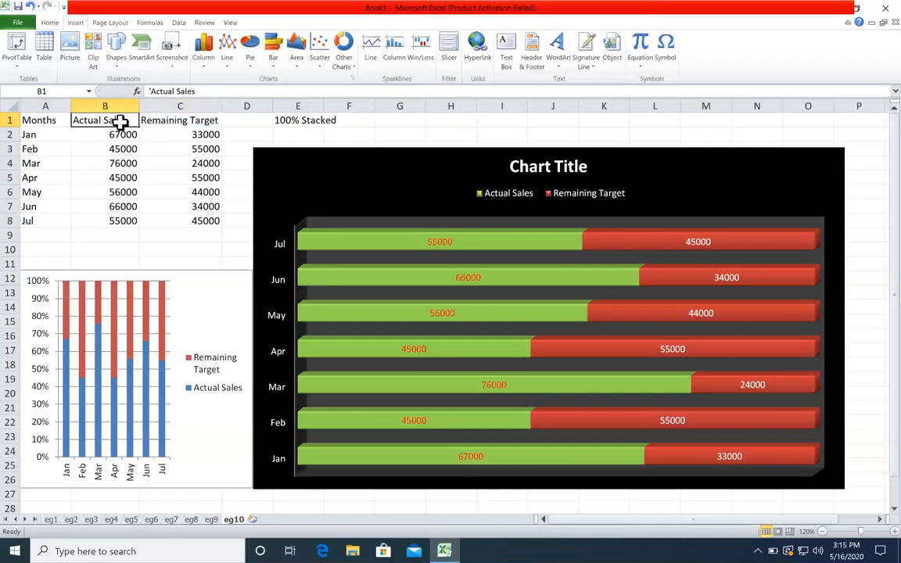
- Replace the text headers with numbers, entering 234432 in B1 and 4324324 in C1
{"action": "key", "text": "F2"}
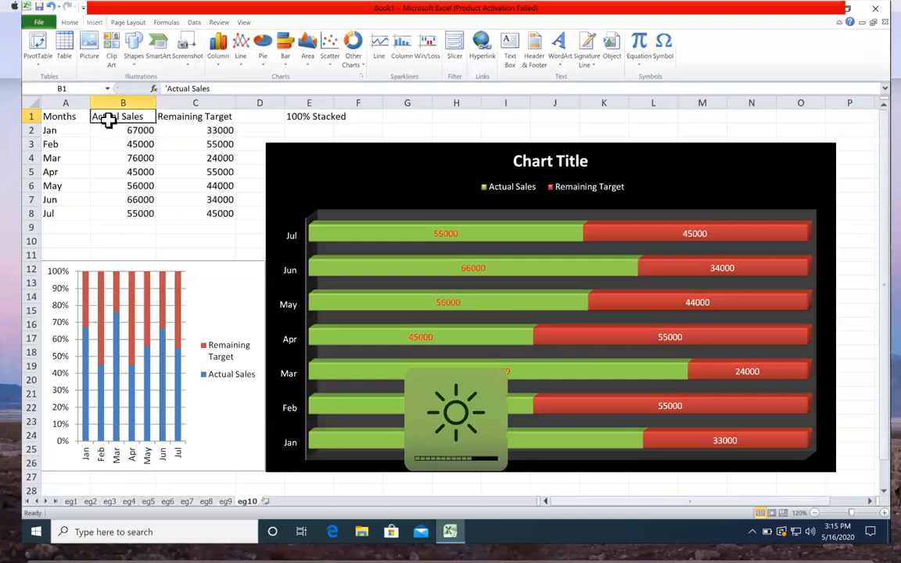
{"action": "type", "text": "234432"}
{"action": "key", "text": "Tab"}
{"action": "type", "text": "432"}
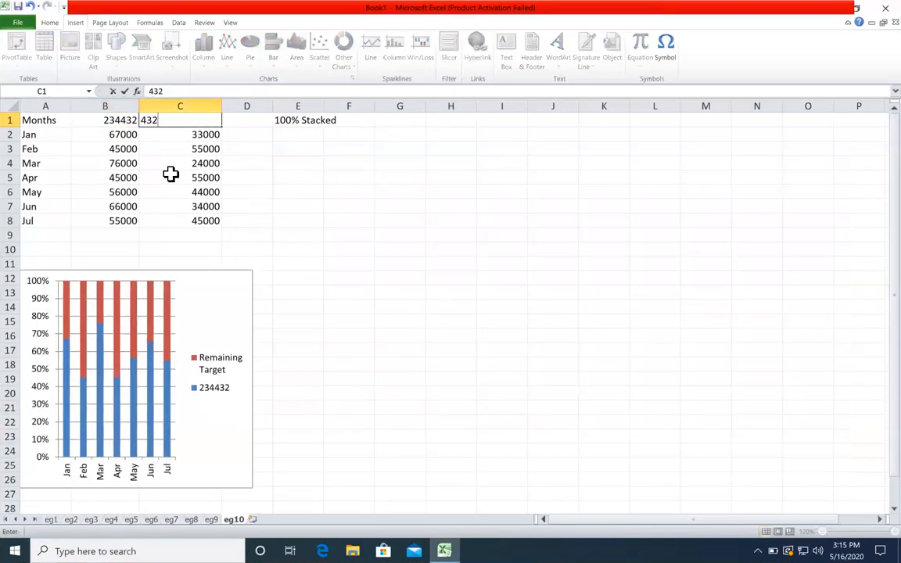
{"action": "type", "text": "4324"}
{"action": "left_click", "coordinate": [171, 174]}
- Insert a 2-D clustered column chart from the data range A1:C8 with its numeric headers
{"action": "left_click_drag", "start_coordinate": [190, 222], "coordinate": [40, 129]}
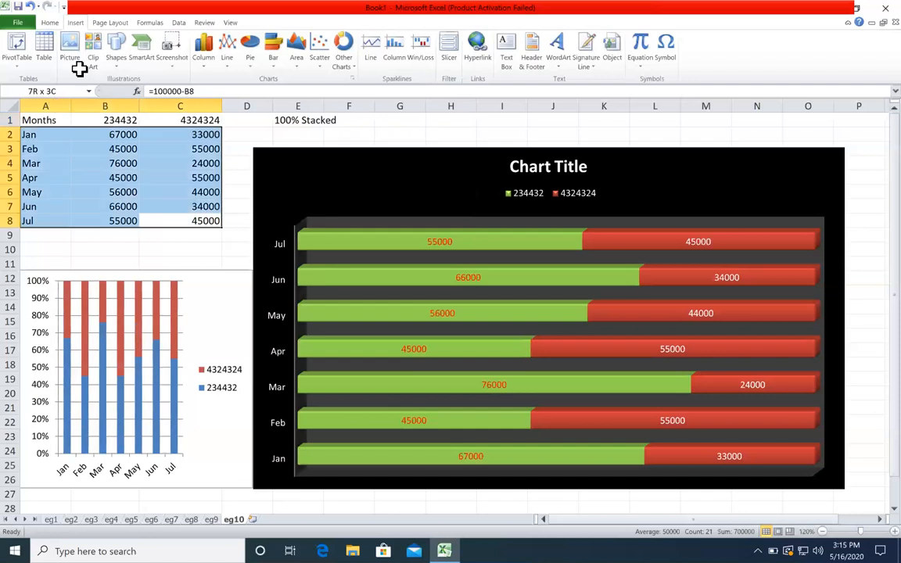
{"action": "left_click_drag", "start_coordinate": [79, 69], "coordinate": [117, 63]}
{"action": "left_click", "coordinate": [203, 51]}
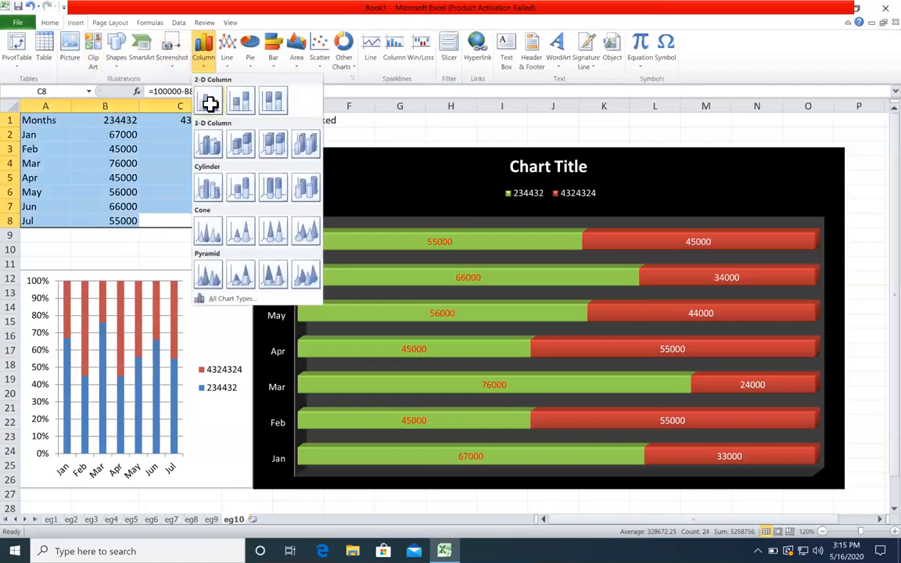
{"action": "left_click", "coordinate": [210, 104]}
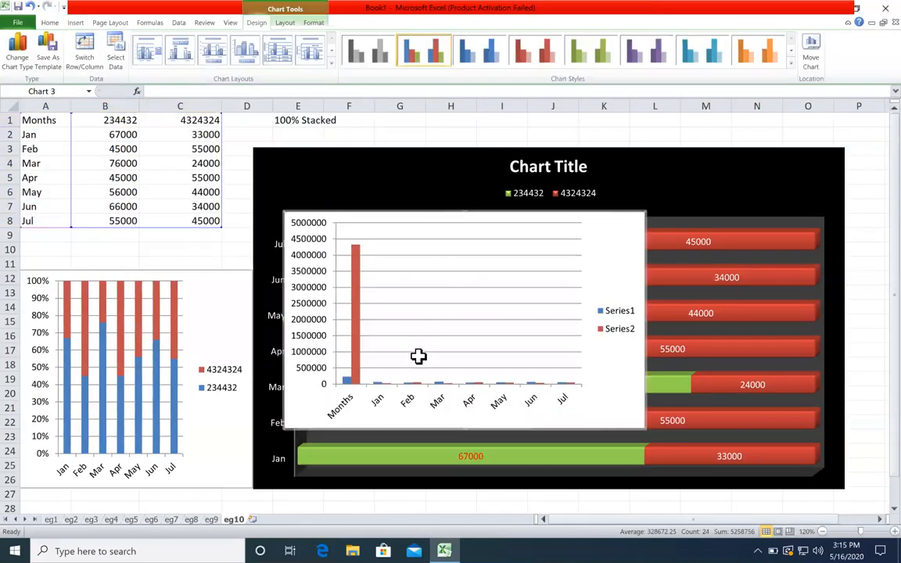
- Edit the numeric header in C1 to 424324
{"action": "double_click", "coordinate": [188, 123]}
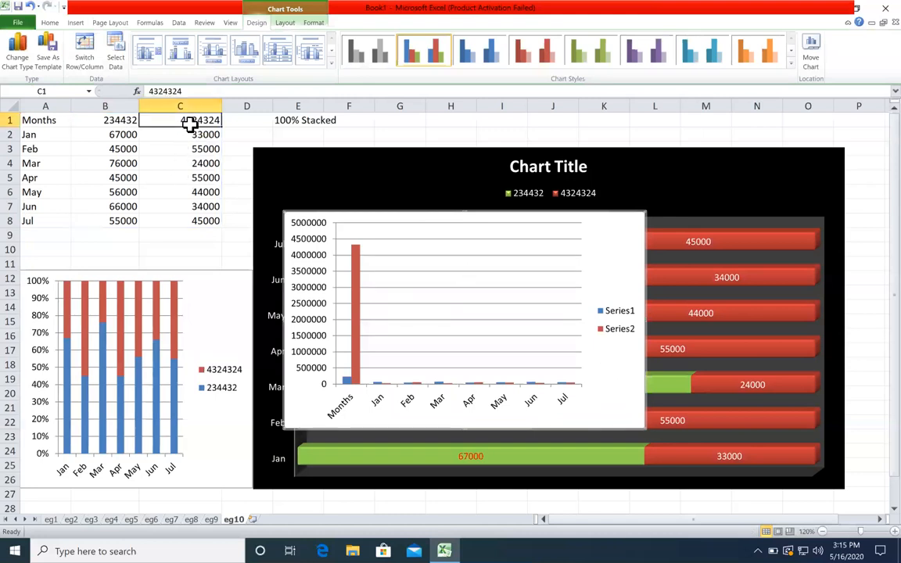
{"action": "key", "text": "BackSpace"}
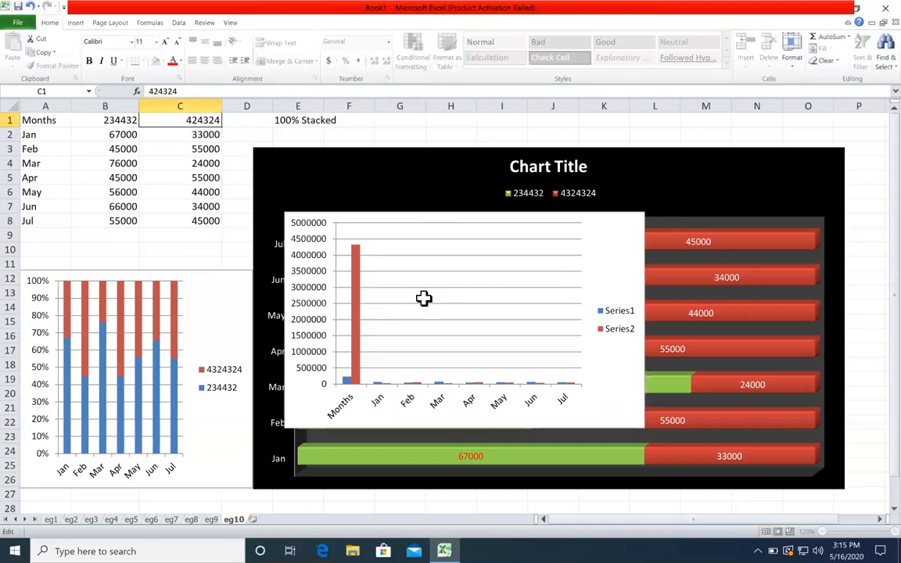
{"action": "key", "text": "Return"}
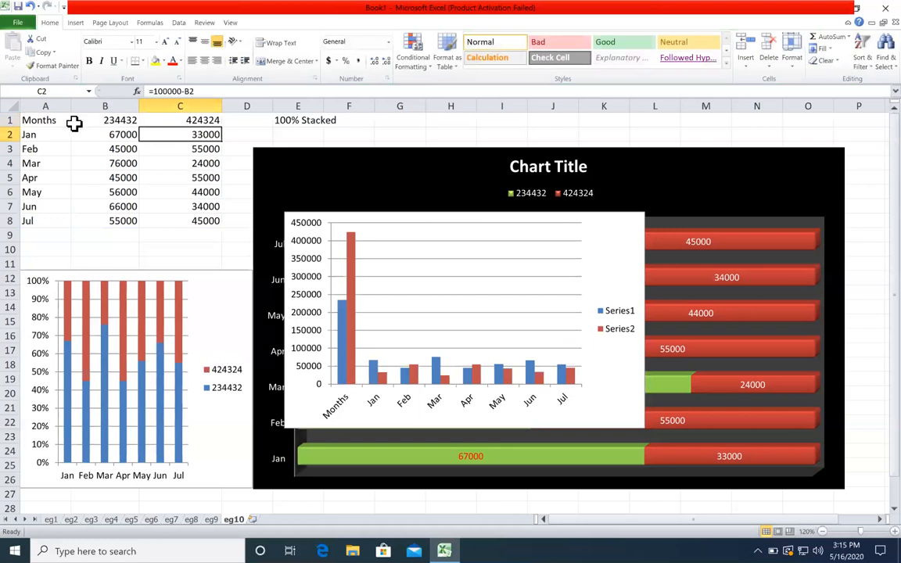
- Compare the numeric headers B1:C1 with the Months columns in the new column chart, and delete that chart
{"action": "left_click_drag", "start_coordinate": [98, 119], "coordinate": [181, 116]}
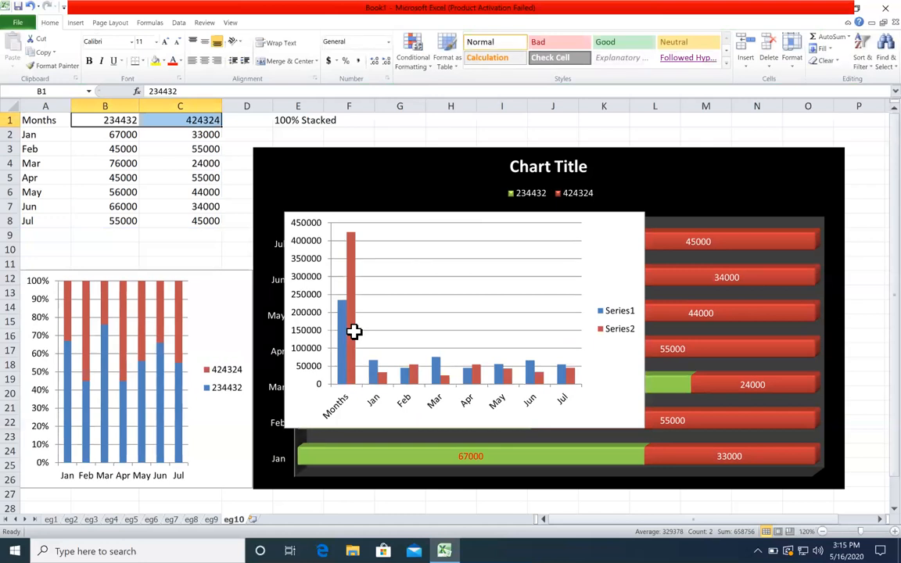
{"action": "mouse_move", "coordinate": [354, 332]}
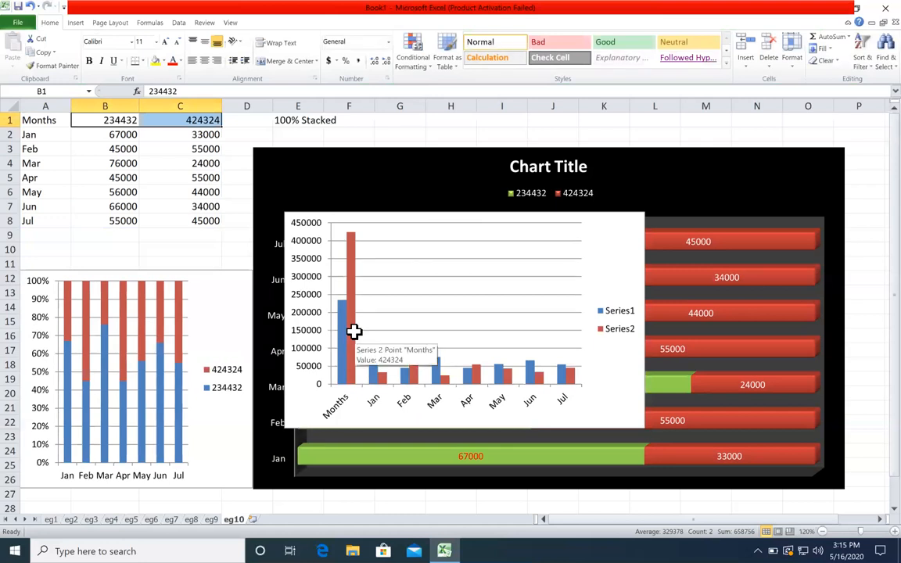
{"action": "left_click", "coordinate": [123, 119]}
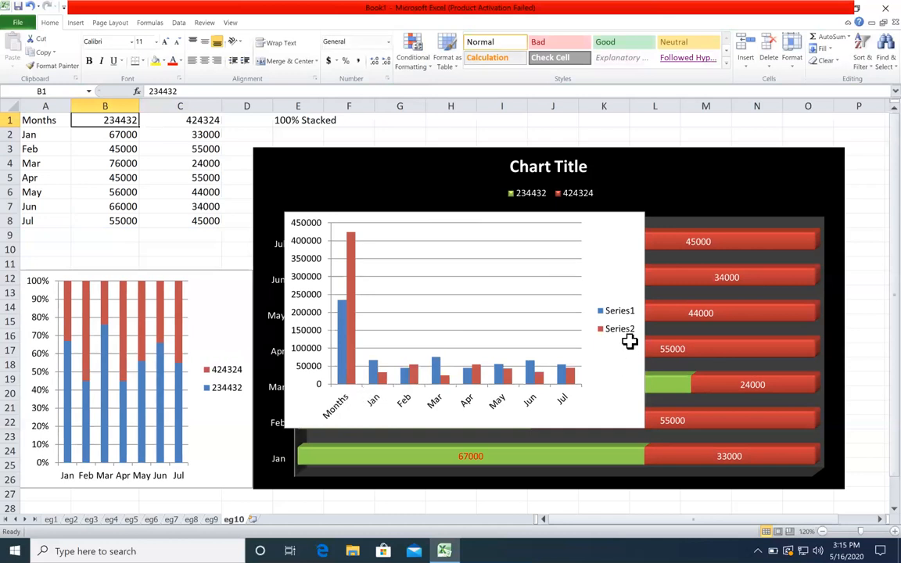
{"action": "left_click", "coordinate": [626, 268]}
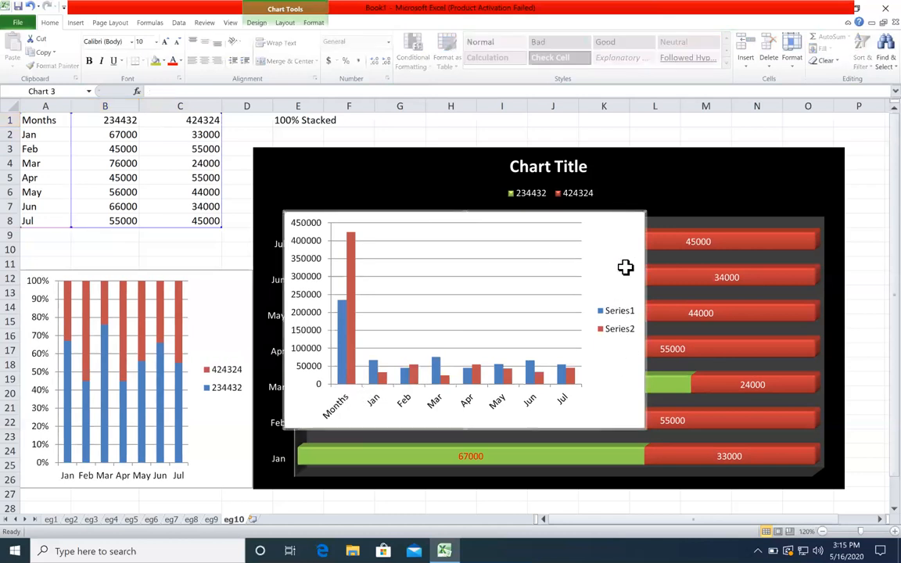
{"action": "key", "text": "Delete"}
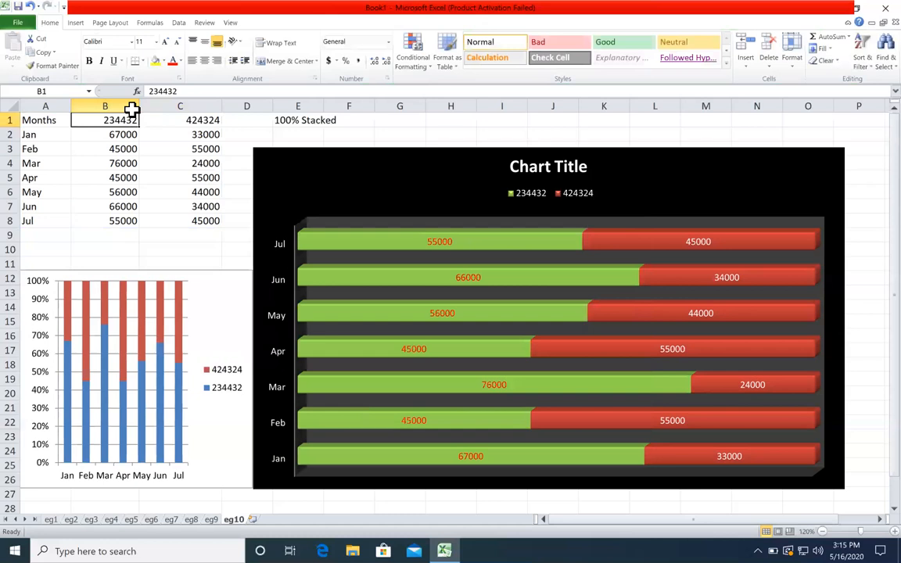
- Replace the numeric headers with text labels, entering "Sales 12" in B1 and "Sales 13" in C1
{"action": "type", "text": "Sales 12"}
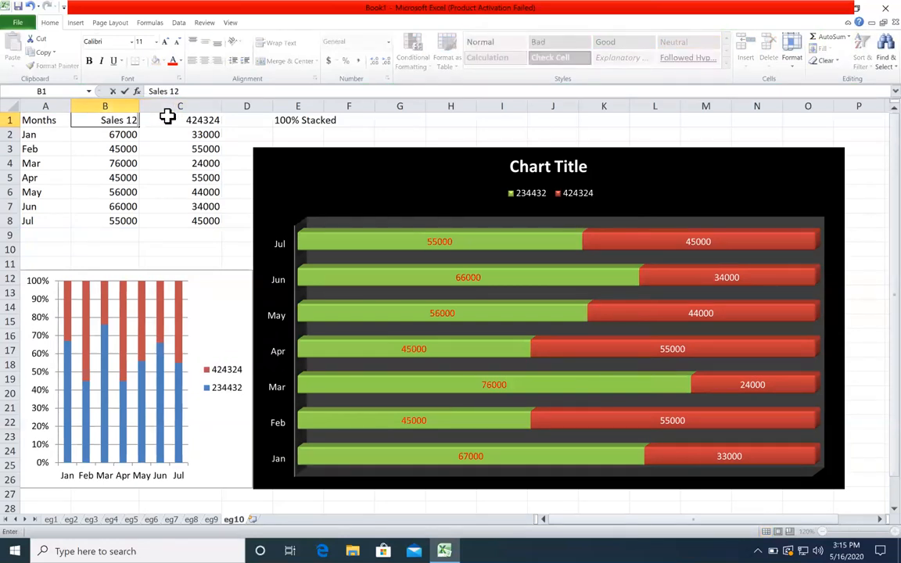
{"action": "left_click", "coordinate": [167, 117]}
{"action": "type", "text": "Sales 13"}
{"action": "key", "text": "Return"}
{"action": "key", "text": "Return"}
- Insert a 2-D clustered column chart from A1:C8 using the Sales 12 and Sales 13 headers
{"action": "left_click_drag", "start_coordinate": [24, 120], "coordinate": [205, 221]}
{"action": "left_click", "coordinate": [74, 23]}
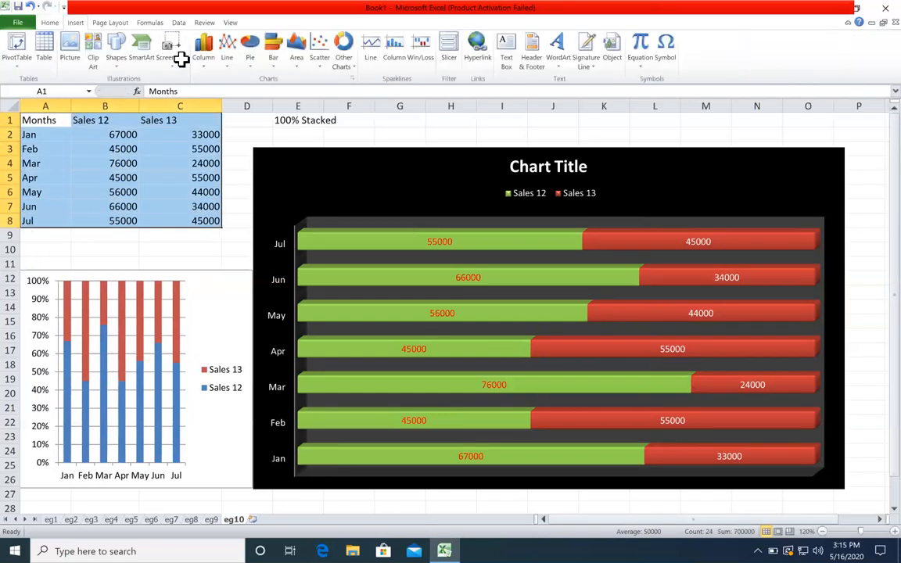
{"action": "left_click", "coordinate": [204, 51]}
{"action": "left_click", "coordinate": [208, 98]}
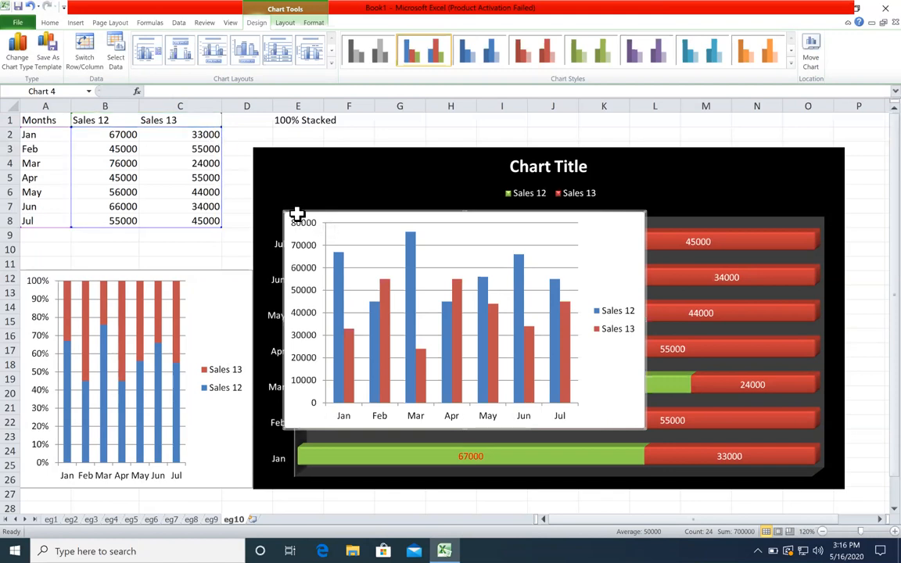
- Delete the clustered column chart overlapping the 100% stacked bar chart
{"action": "left_click", "coordinate": [516, 133]}
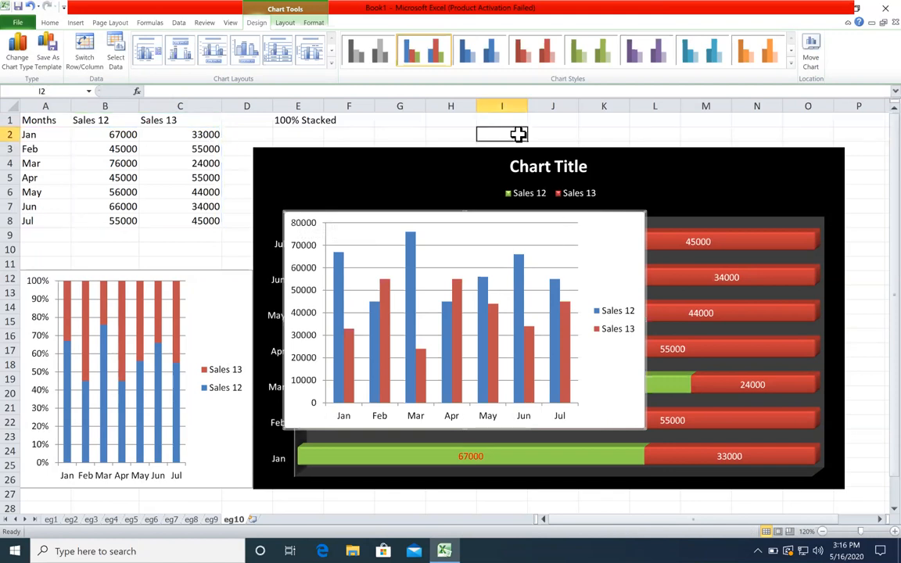
{"action": "left_click", "coordinate": [633, 249]}
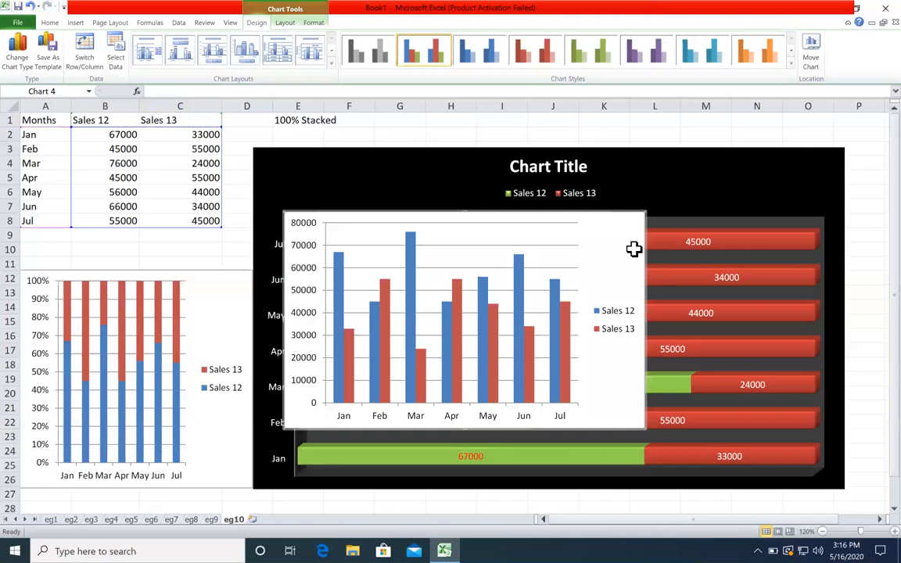
{"action": "key", "text": "Delete"}
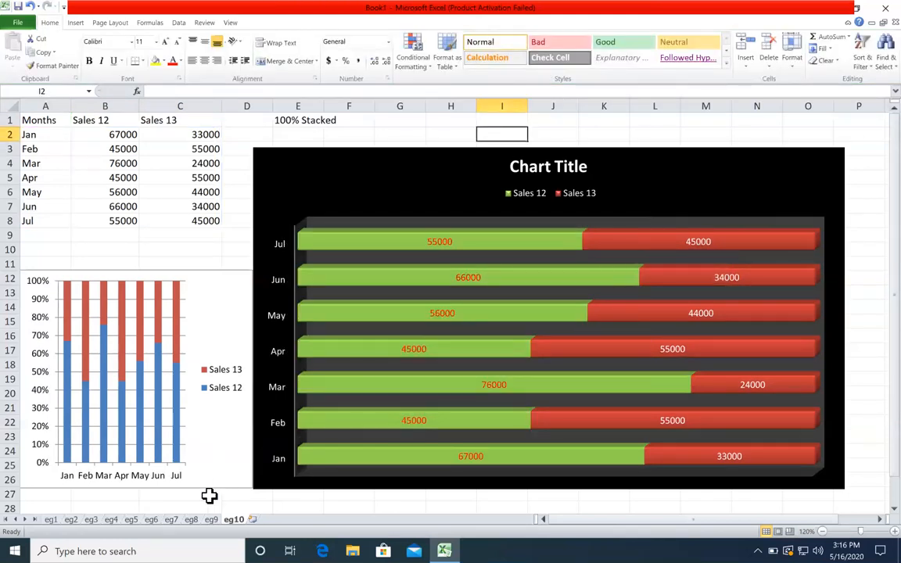
- Open sheet eg7 and examine the year headers stored as text, the note in F1 and the month labels
{"action": "left_click", "coordinate": [171, 519]}
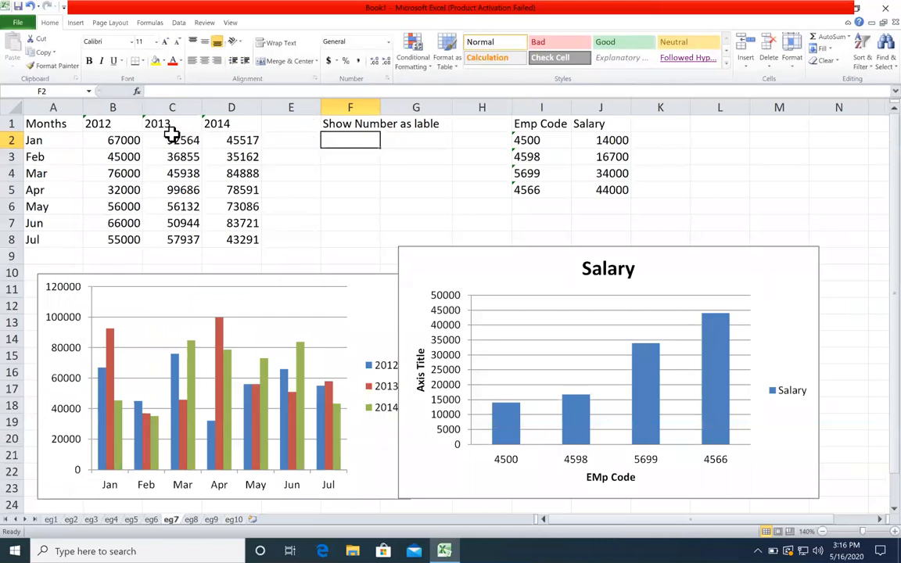
{"action": "left_click", "coordinate": [110, 124]}
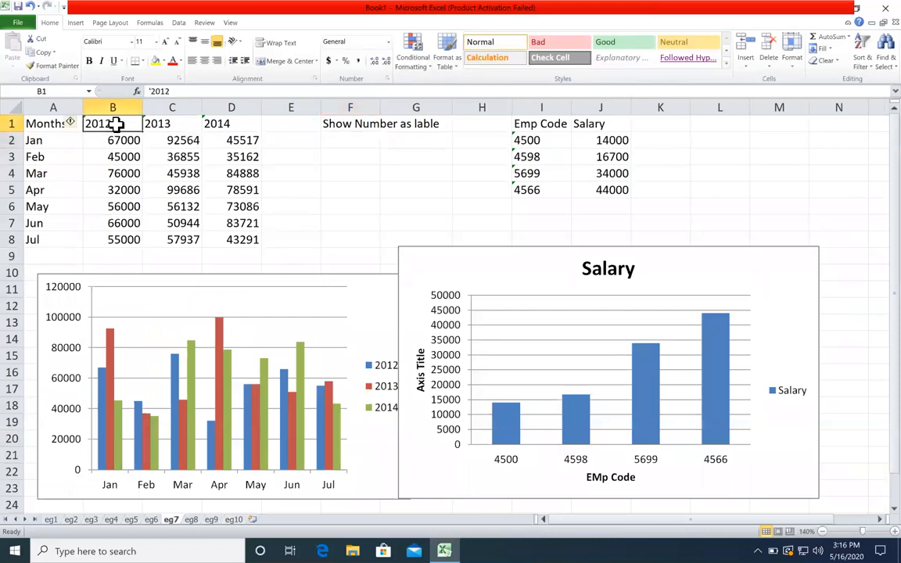
{"action": "double_click", "coordinate": [115, 125]}
{"action": "left_click", "coordinate": [134, 137]}
{"action": "left_click_drag", "start_coordinate": [334, 124], "coordinate": [415, 112]}
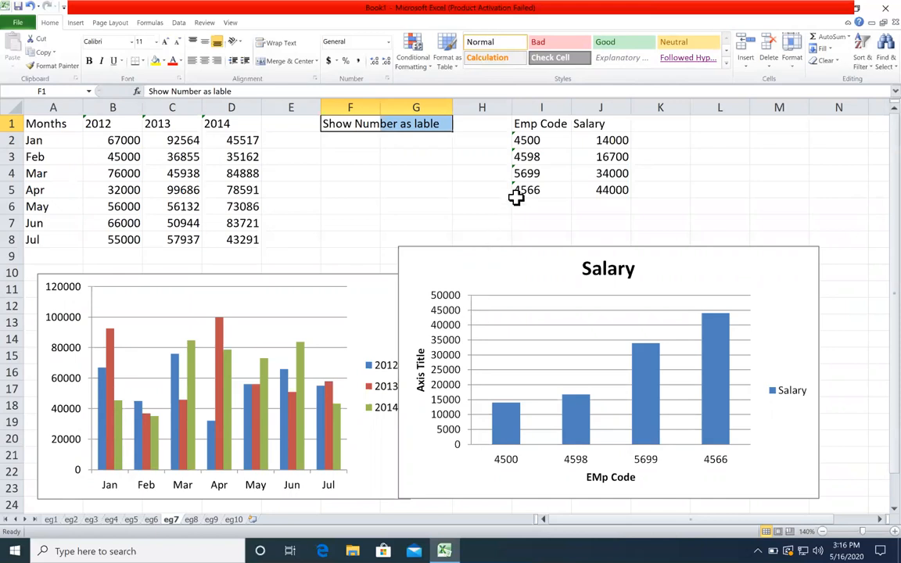
{"action": "left_click_drag", "start_coordinate": [55, 141], "coordinate": [62, 168]}
{"action": "left_click_drag", "start_coordinate": [62, 122], "coordinate": [245, 117]}
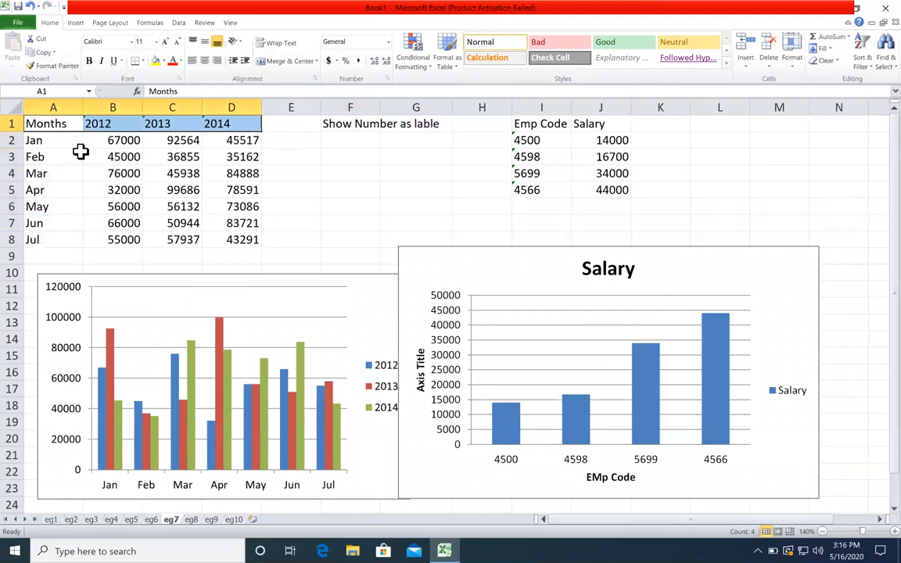
{"action": "left_click_drag", "start_coordinate": [68, 141], "coordinate": [56, 239]}
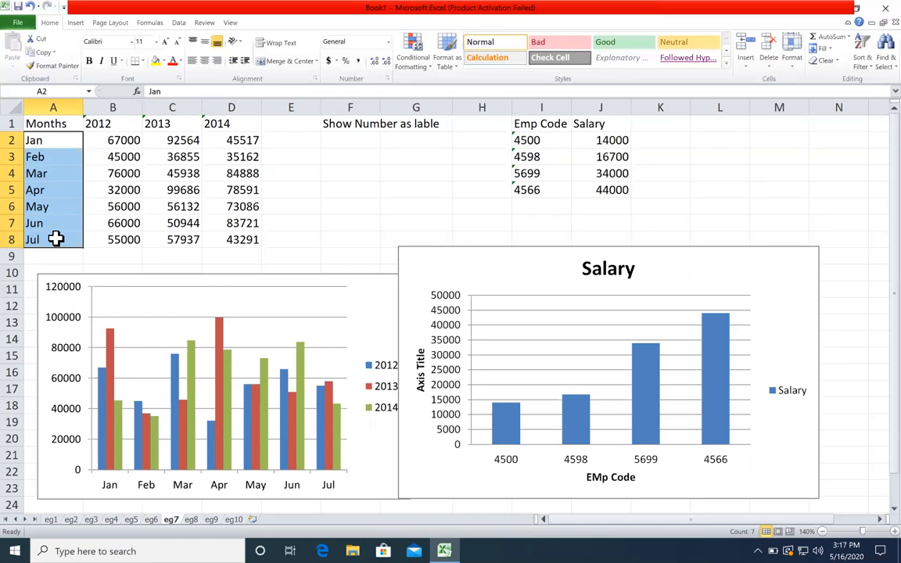
{"action": "mouse_move", "coordinate": [51, 132]}
{"action": "left_mouse_down"}
{"action": "mouse_move", "coordinate": [62, 205]}
{"action": "mouse_move", "coordinate": [64, 133]}
{"action": "left_mouse_up"}
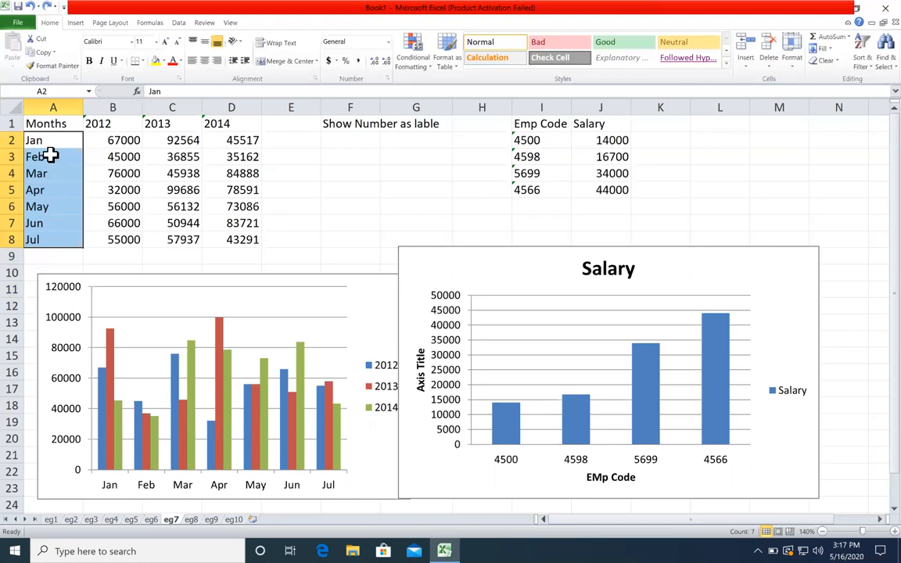
- Examine how the month labels in A2:A8 pair with the 2012, 2013 and 2014 values in columns B to D
{"action": "left_click_drag", "start_coordinate": [39, 173], "coordinate": [40, 201]}
{"action": "left_click_drag", "start_coordinate": [109, 156], "coordinate": [107, 221]}
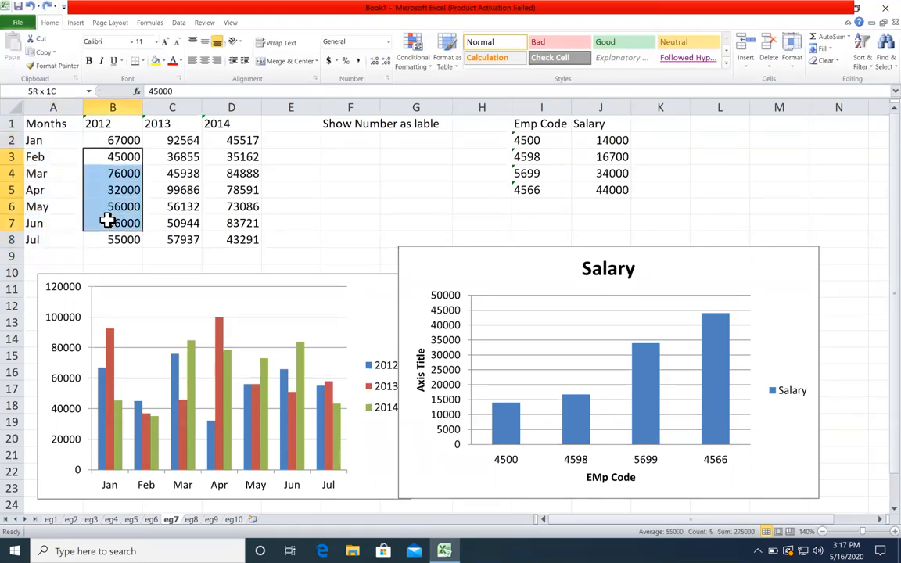
{"action": "left_click", "coordinate": [71, 173]}
{"action": "left_click", "coordinate": [114, 185]}
{"action": "left_click_drag", "start_coordinate": [62, 141], "coordinate": [74, 235]}
{"action": "left_click_drag", "start_coordinate": [112, 140], "coordinate": [110, 236]}
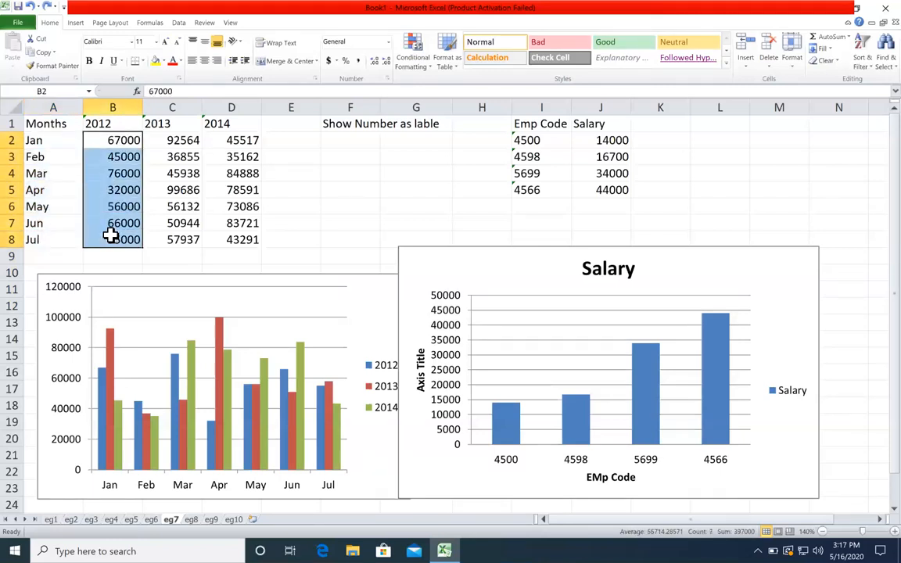
{"action": "left_click_drag", "start_coordinate": [40, 143], "coordinate": [47, 234]}
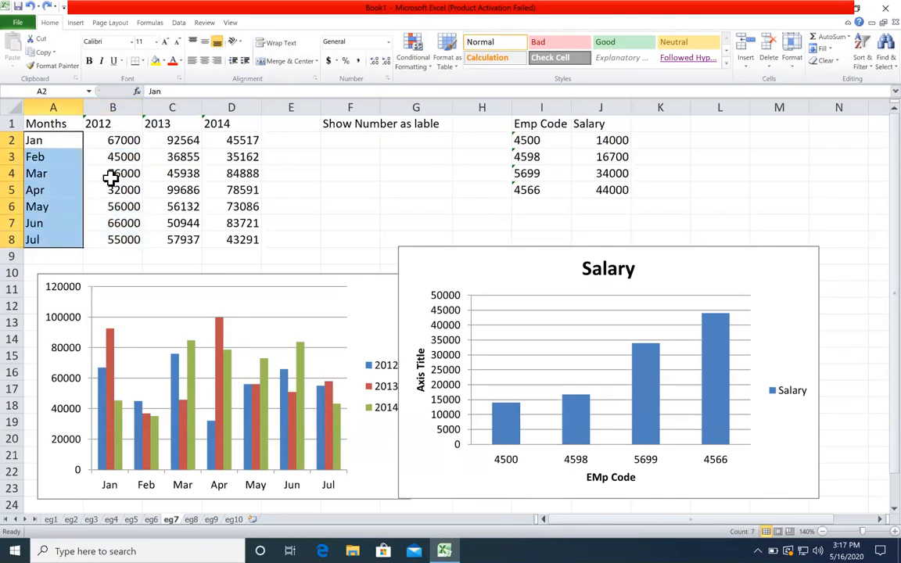
{"action": "left_click_drag", "start_coordinate": [57, 141], "coordinate": [39, 239]}
{"action": "left_click_drag", "start_coordinate": [121, 141], "coordinate": [110, 239]}
{"action": "left_click_drag", "start_coordinate": [52, 140], "coordinate": [63, 207]}
{"action": "left_click_drag", "start_coordinate": [126, 140], "coordinate": [109, 223]}
{"action": "left_click_drag", "start_coordinate": [52, 139], "coordinate": [66, 217]}
{"action": "left_click_drag", "start_coordinate": [115, 144], "coordinate": [108, 202]}
{"action": "left_click_drag", "start_coordinate": [67, 144], "coordinate": [65, 206]}
{"action": "left_click_drag", "start_coordinate": [112, 139], "coordinate": [110, 204]}
{"action": "left_click_drag", "start_coordinate": [67, 153], "coordinate": [72, 205]}
{"action": "left_click_drag", "start_coordinate": [110, 155], "coordinate": [110, 210]}
{"action": "left_click_drag", "start_coordinate": [67, 146], "coordinate": [66, 225]}
{"action": "left_click_drag", "start_coordinate": [115, 140], "coordinate": [118, 233]}
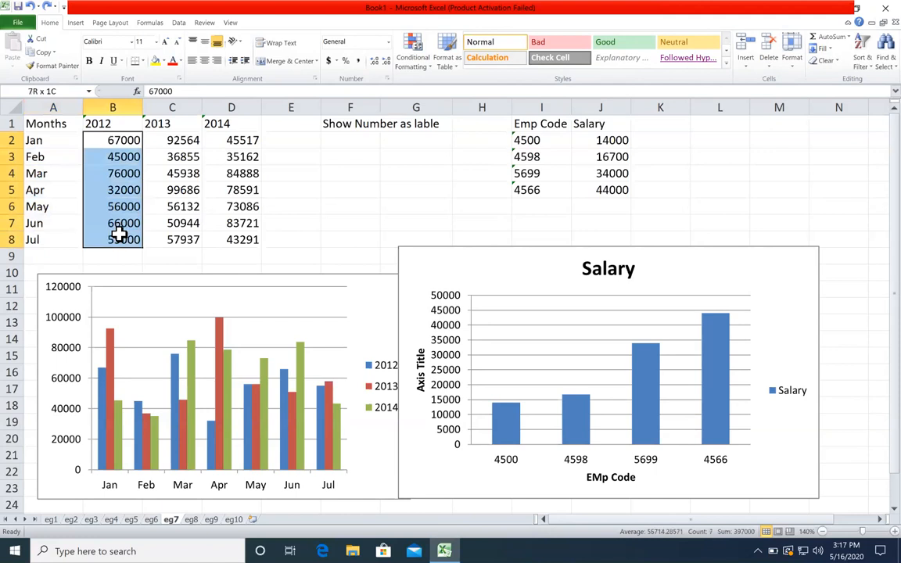
{"action": "left_click_drag", "start_coordinate": [57, 140], "coordinate": [53, 223]}
{"action": "left_click_drag", "start_coordinate": [108, 143], "coordinate": [86, 244]}
{"action": "left_click_drag", "start_coordinate": [55, 141], "coordinate": [56, 240]}
{"action": "left_click_drag", "start_coordinate": [101, 146], "coordinate": [96, 229]}
{"action": "left_click_drag", "start_coordinate": [55, 140], "coordinate": [98, 203]}
{"action": "left_click_drag", "start_coordinate": [100, 141], "coordinate": [96, 227]}
{"action": "left_click_drag", "start_coordinate": [55, 139], "coordinate": [105, 225]}
{"action": "left_click", "coordinate": [69, 160]}
{"action": "left_click", "coordinate": [70, 172]}
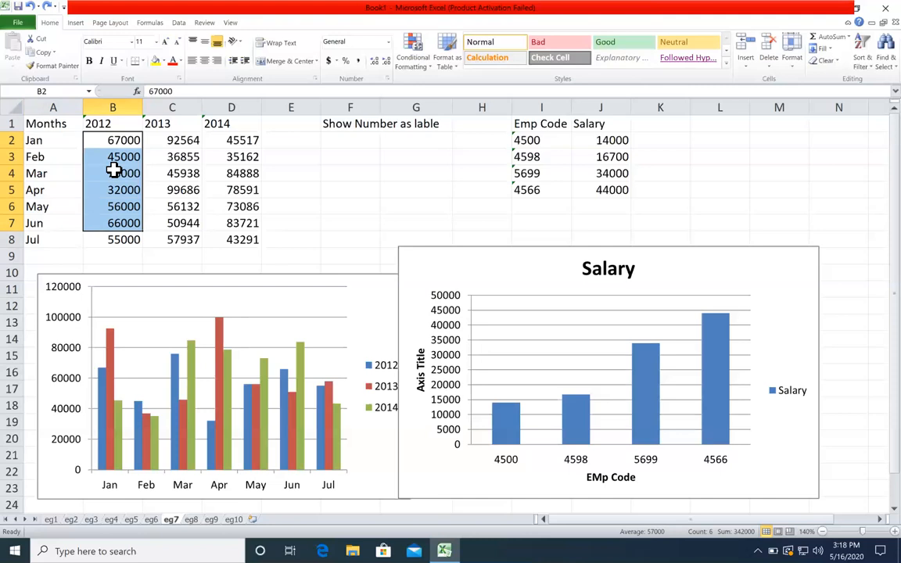
{"action": "left_click_drag", "start_coordinate": [133, 122], "coordinate": [149, 188]}
{"action": "left_click_drag", "start_coordinate": [161, 141], "coordinate": [173, 193]}
{"action": "left_click_drag", "start_coordinate": [217, 125], "coordinate": [147, 262]}
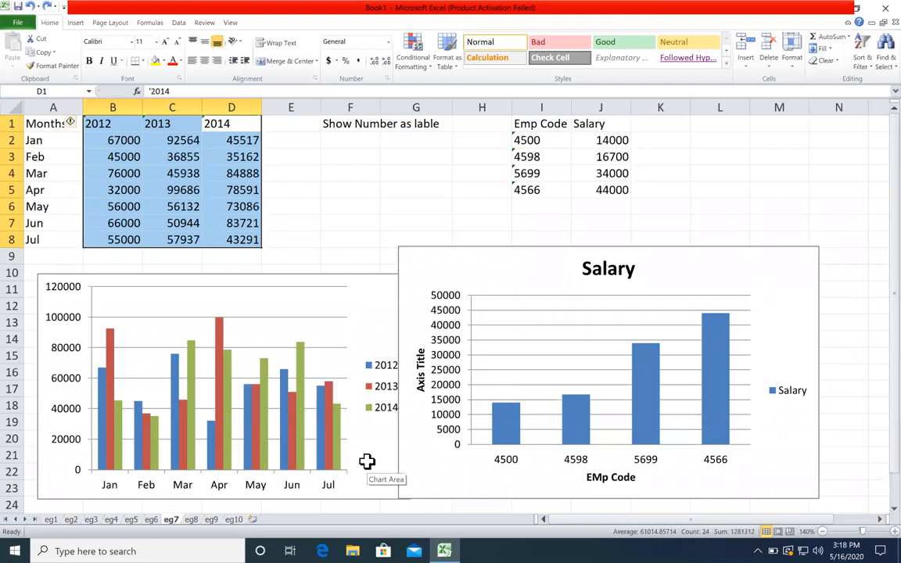
- Open the workbook "Session 2 - Pivot 3 - Data Analysis in Pivot" from the Excel Training (Daurala) folder and show its Data sheet
{"action": "left_click", "coordinate": [835, 7]}
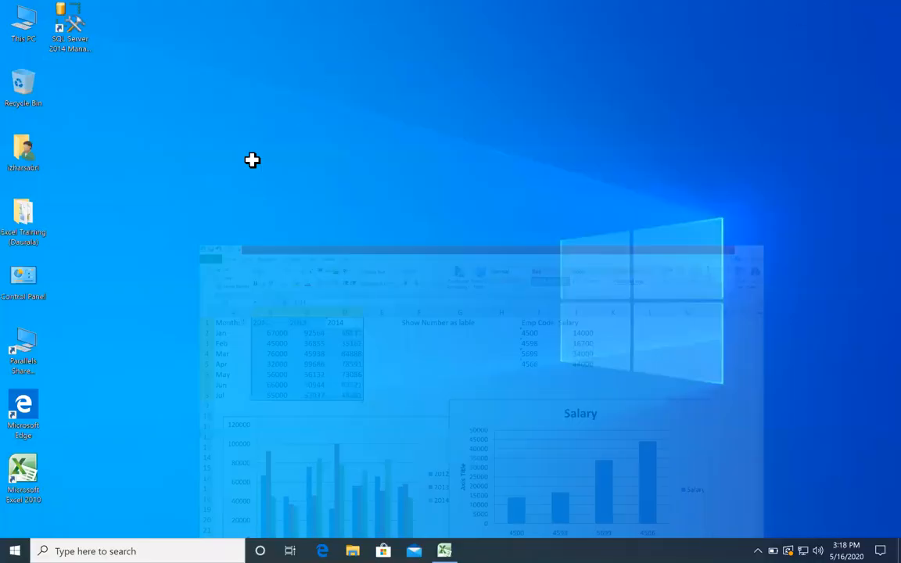
{"action": "double_click", "coordinate": [48, 204]}
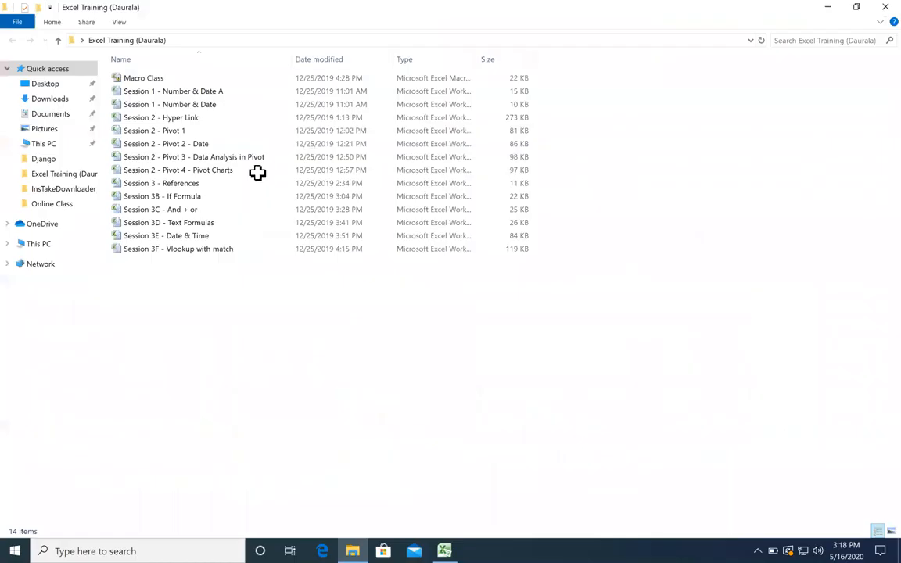
{"action": "key", "text": "alt+Tab"}
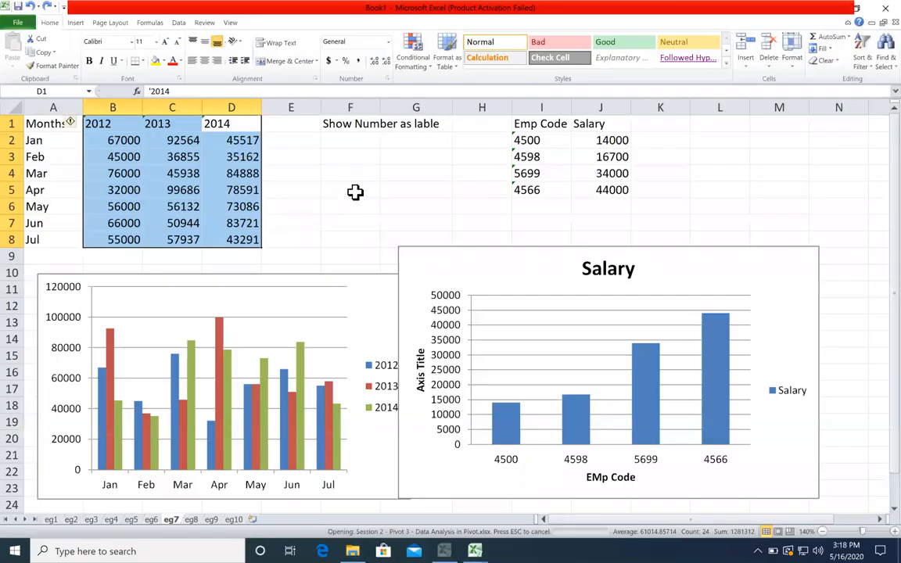
{"action": "left_click", "coordinate": [177, 519]}
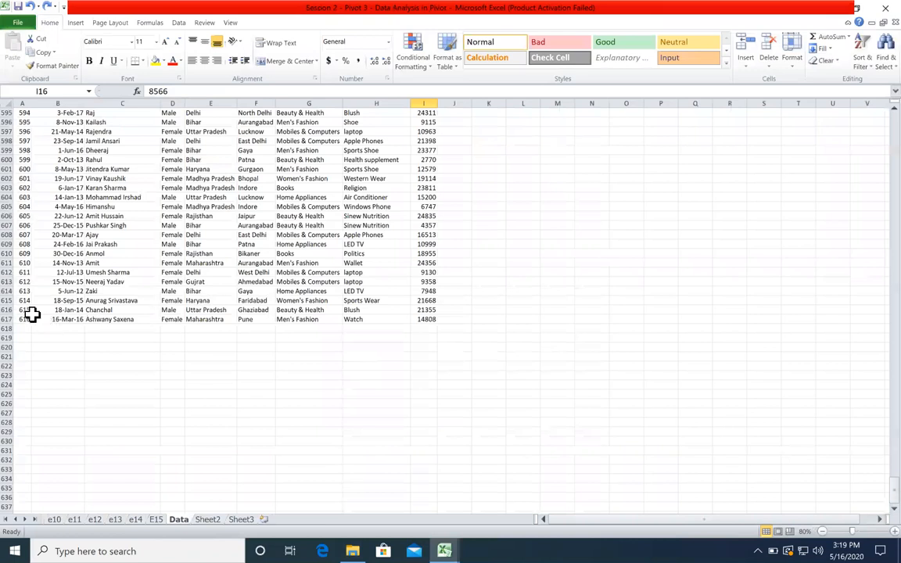
- Insert a 2-D clustered column chart from the names in column C and the amounts in column I
{"action": "left_click", "coordinate": [133, 103]}
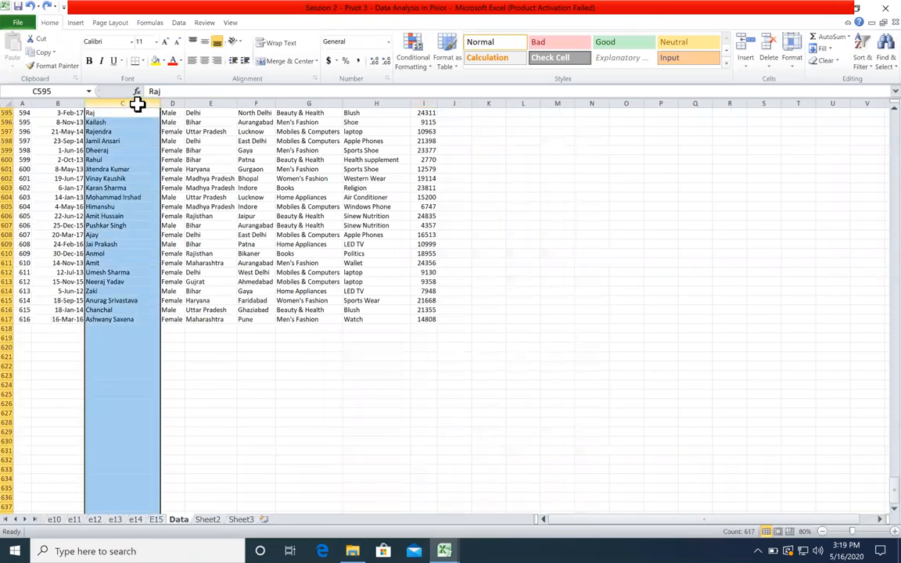
{"action": "left_click", "coordinate": [423, 102], "text": "ctrl"}
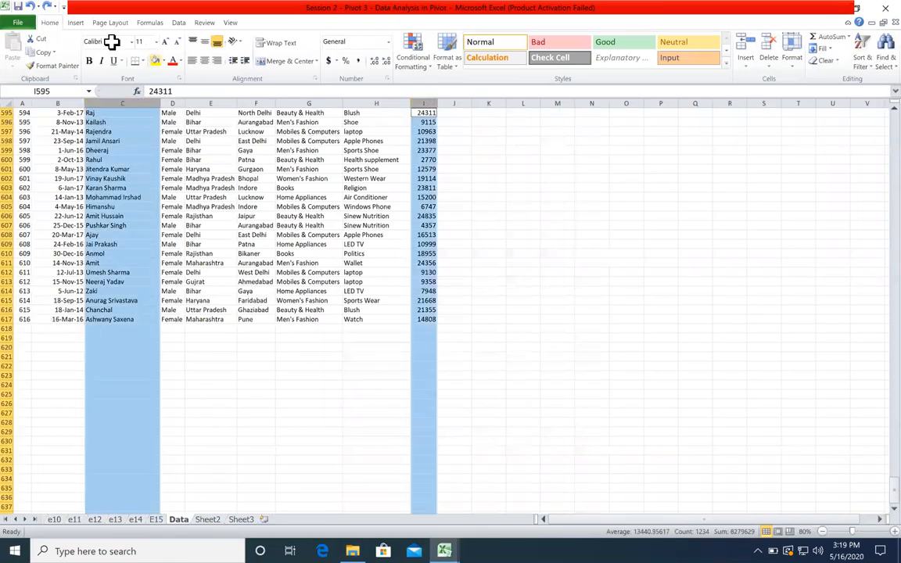
{"action": "left_click", "coordinate": [75, 22]}
{"action": "left_click", "coordinate": [202, 55]}
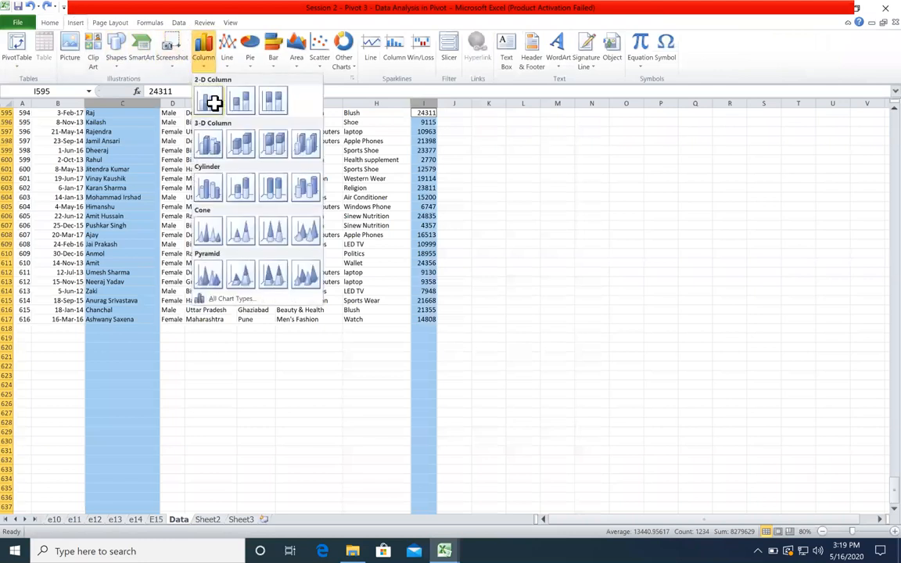
{"action": "left_click", "coordinate": [213, 102]}
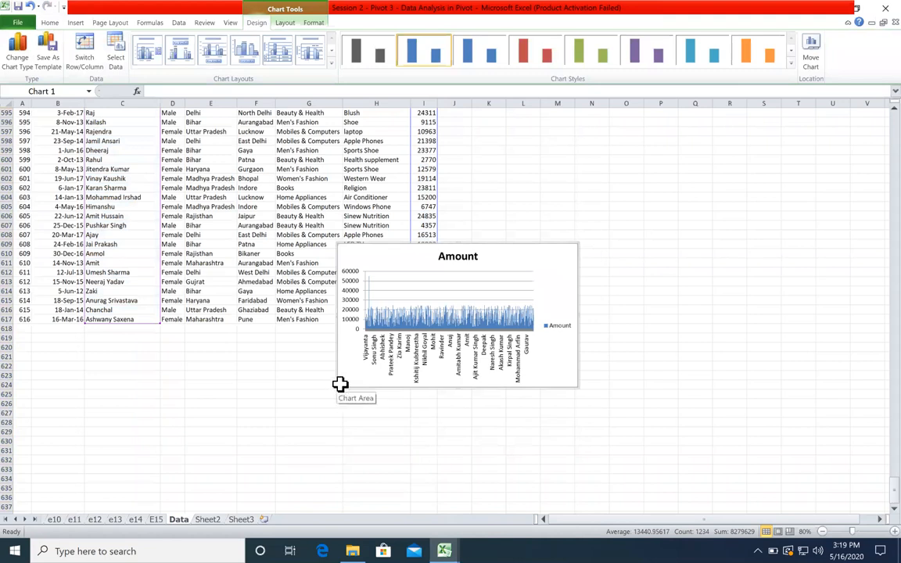
- Reposition the Amount chart and enlarge it to span roughly columns B to M, down to about row 634
{"action": "left_click_drag", "start_coordinate": [577, 242], "coordinate": [605, 221]}
{"action": "left_click", "coordinate": [635, 336]}
{"action": "left_click", "coordinate": [613, 367]}
{"action": "left_click", "coordinate": [595, 354]}
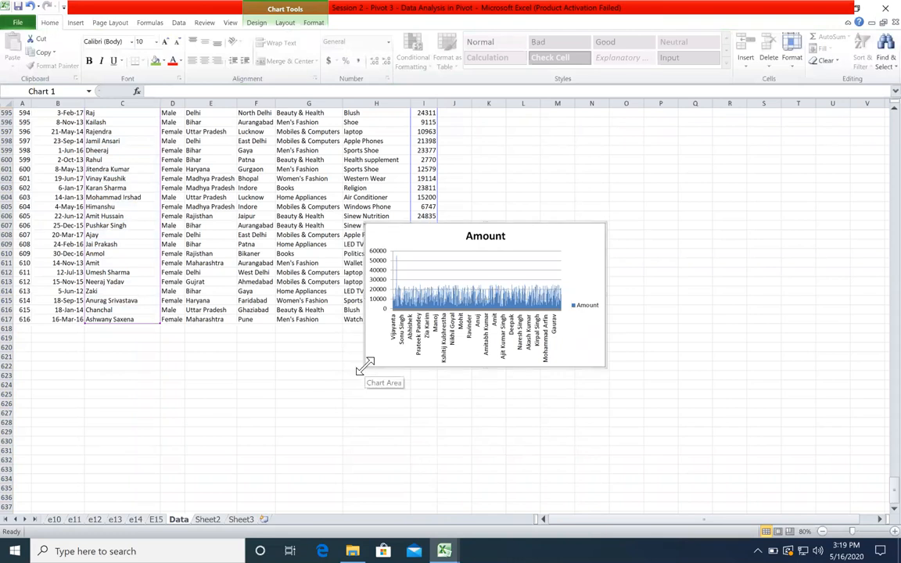
{"action": "left_click_drag", "start_coordinate": [365, 367], "coordinate": [52, 481]}
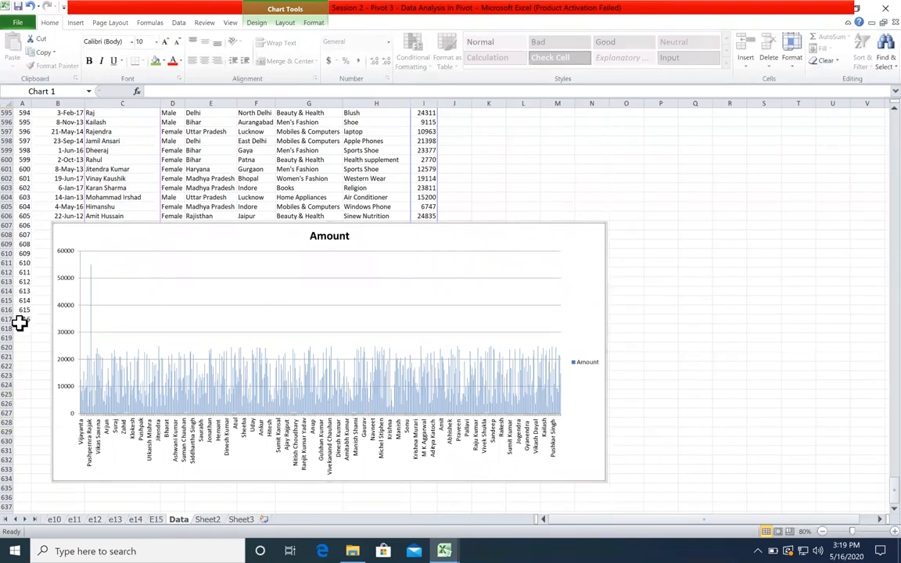
- Delete the Amount chart and close the pivot workbook without saving its changes
{"action": "key", "text": "Delete"}
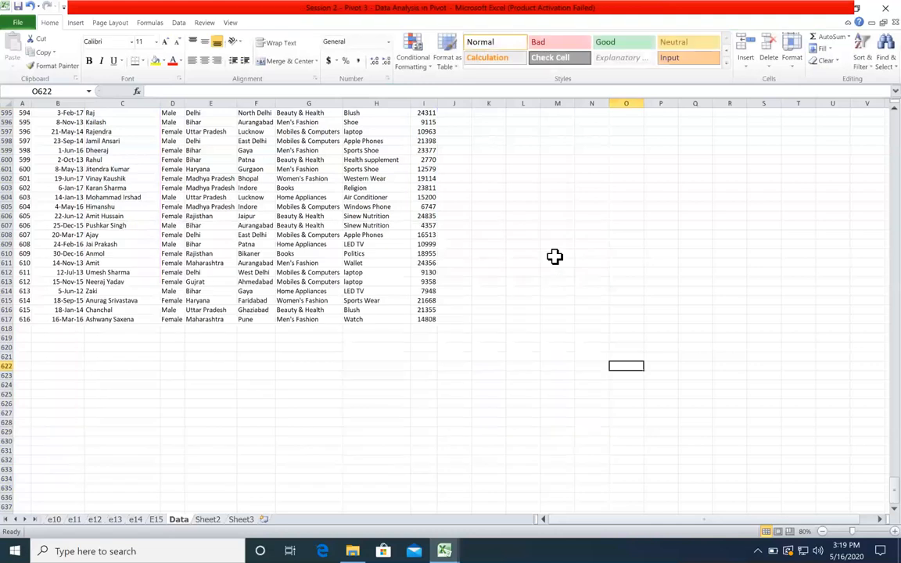
{"action": "left_click", "coordinate": [883, 7]}
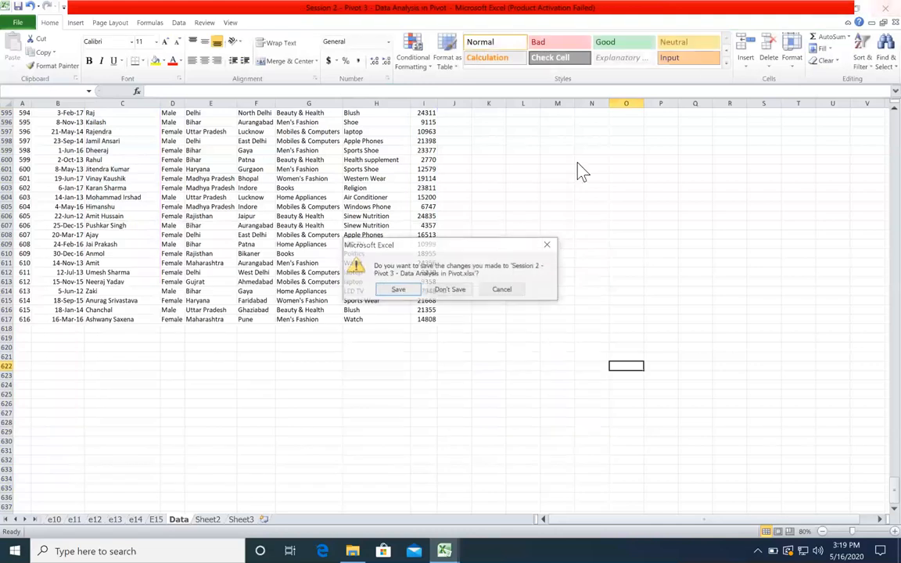
{"action": "left_click", "coordinate": [449, 296]}
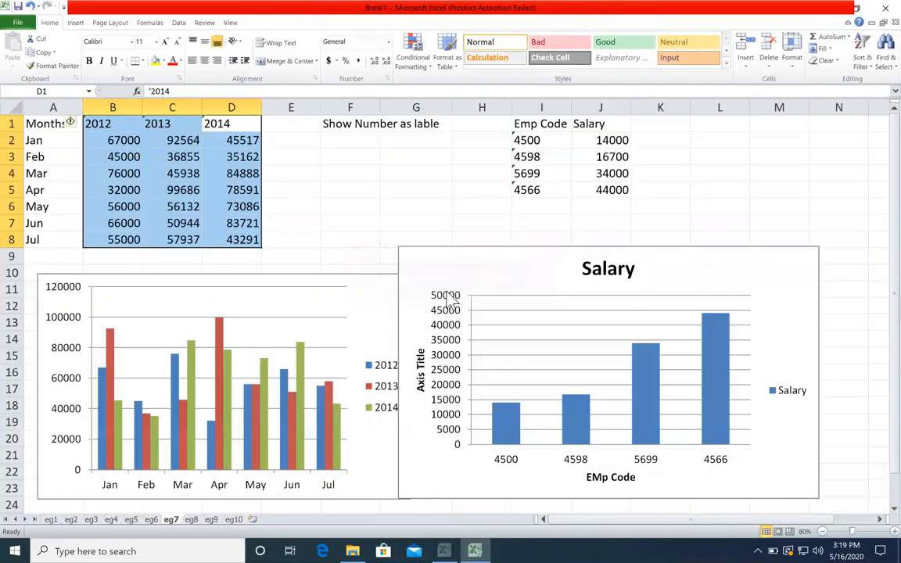
- Review the data and charts on example sheets eg1 to eg10 in Book1, including the F1 note on eg7
{"action": "left_click", "coordinate": [360, 192]}
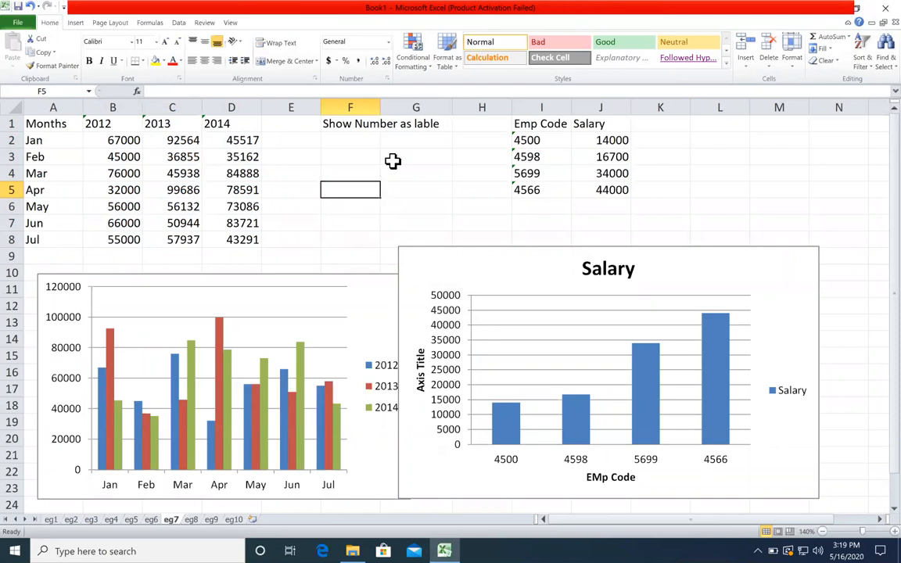
{"action": "left_click", "coordinate": [235, 520]}
{"action": "left_click", "coordinate": [211, 520]}
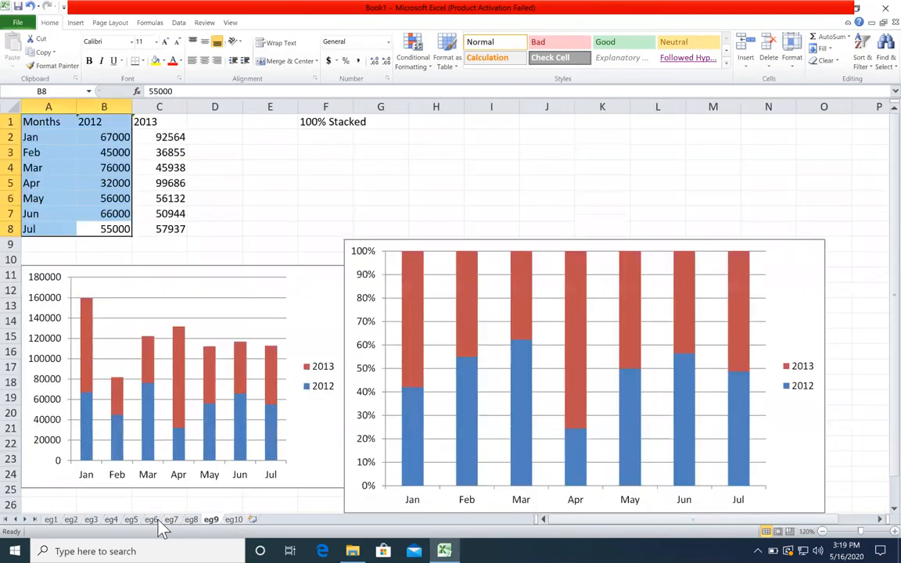
{"action": "left_click", "coordinate": [151, 520]}
{"action": "left_click", "coordinate": [131, 520]}
{"action": "left_click", "coordinate": [111, 520]}
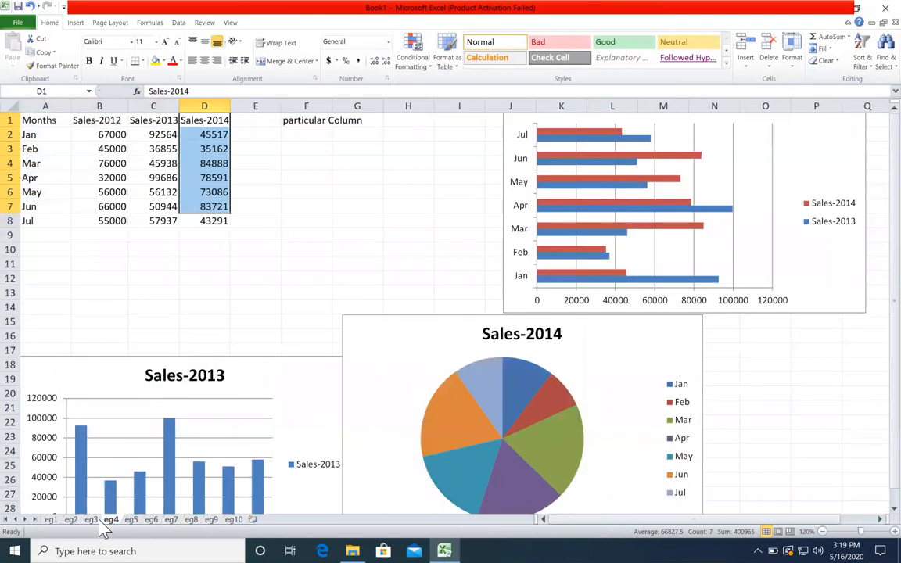
{"action": "left_click", "coordinate": [54, 521]}
{"action": "left_click", "coordinate": [73, 521]}
{"action": "left_click", "coordinate": [112, 521]}
{"action": "left_click", "coordinate": [173, 521]}
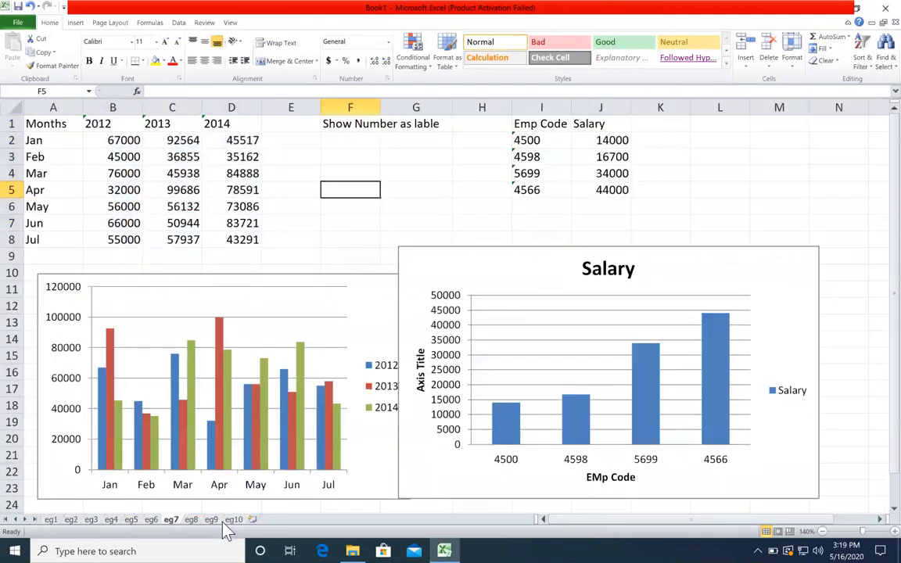
{"action": "left_click", "coordinate": [234, 520]}
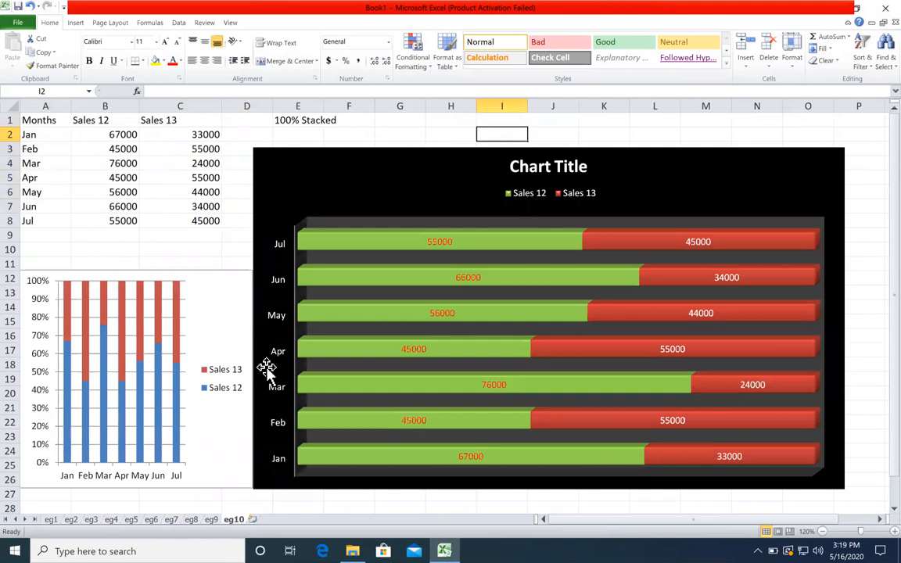
{"action": "left_click", "coordinate": [172, 520]}
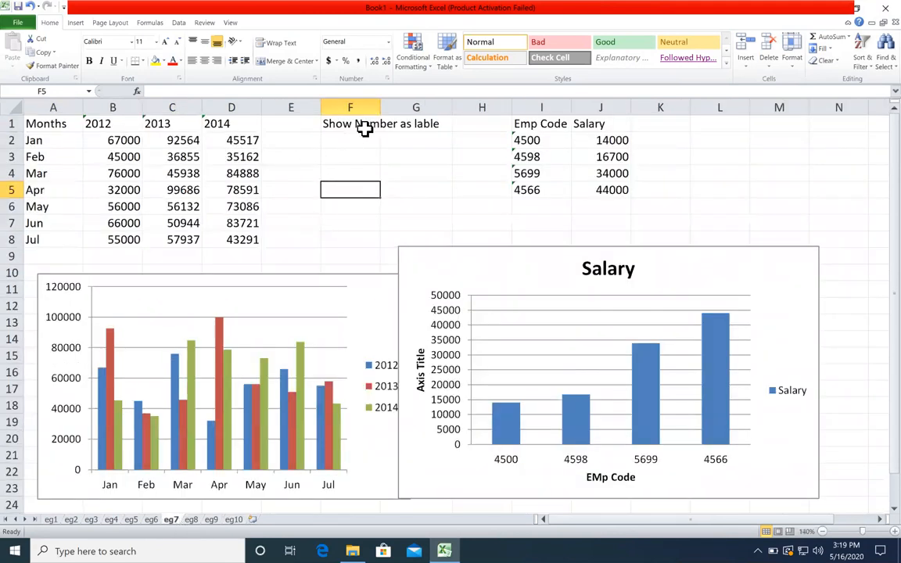
{"action": "left_click", "coordinate": [332, 125]}
{"action": "key", "text": "Down"}
{"action": "key", "text": "Down"}
{"action": "key", "text": "Down"}
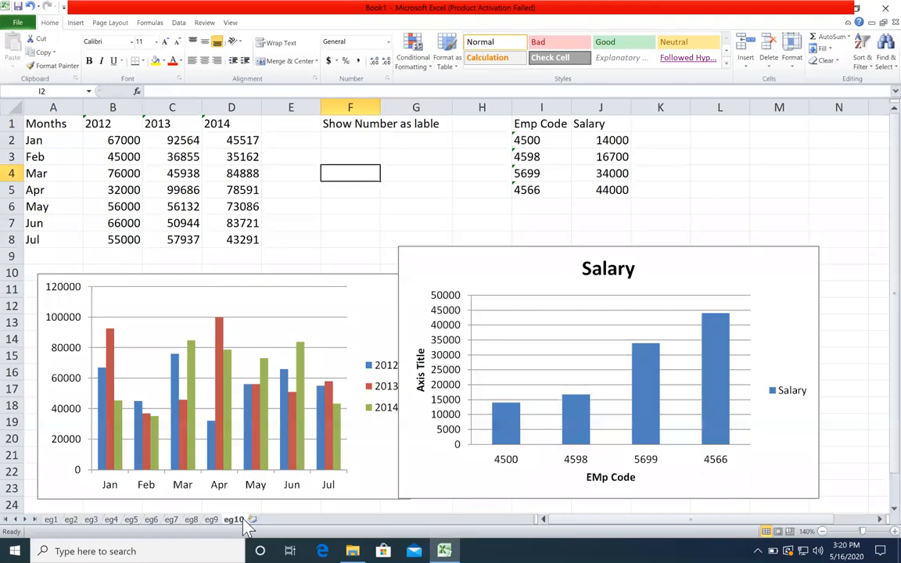
- Add a new worksheet after eg10 and copy the monthly sales table A1:D8 from eg3 into its cell A1
{"action": "left_click", "coordinate": [234, 520]}
{"action": "left_click", "coordinate": [252, 519]}
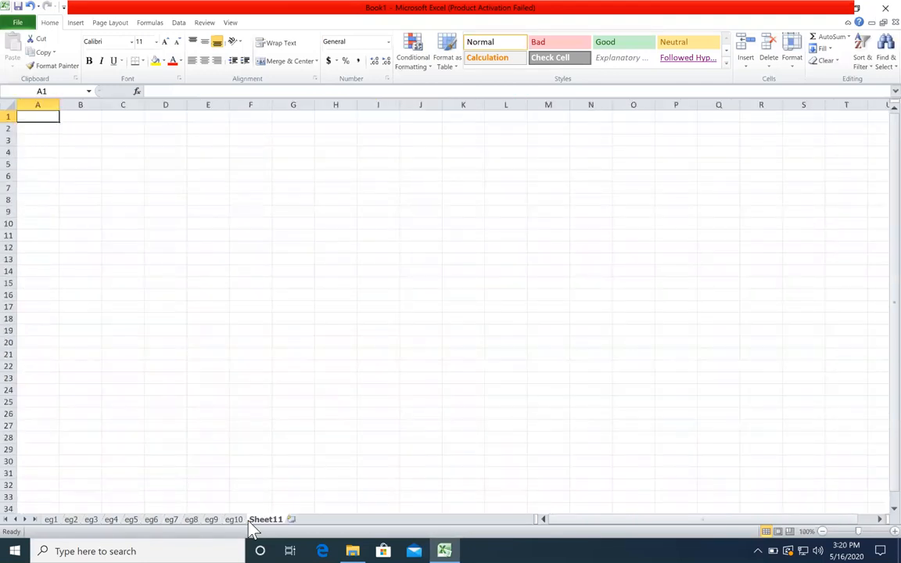
{"action": "left_click", "coordinate": [234, 519]}
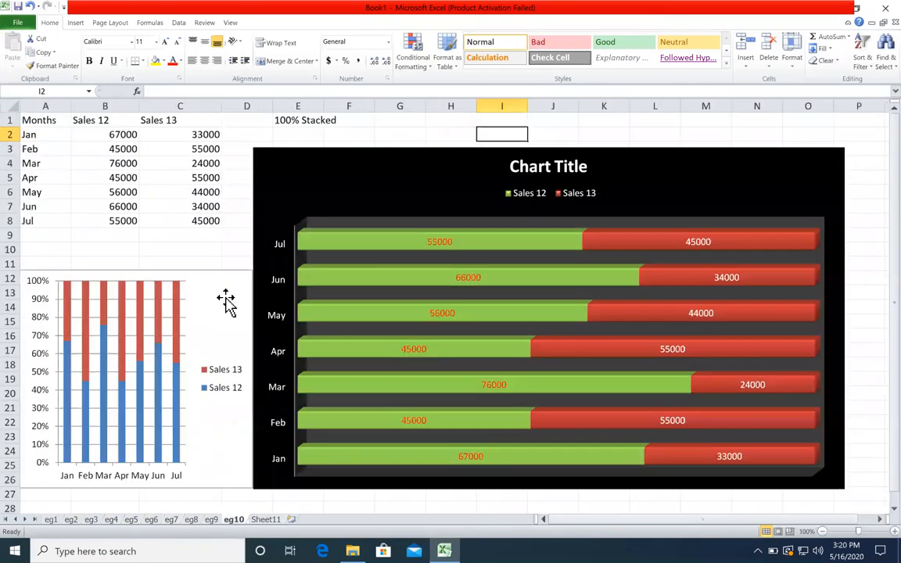
{"action": "left_click", "coordinate": [50, 519]}
{"action": "left_click", "coordinate": [99, 221]}
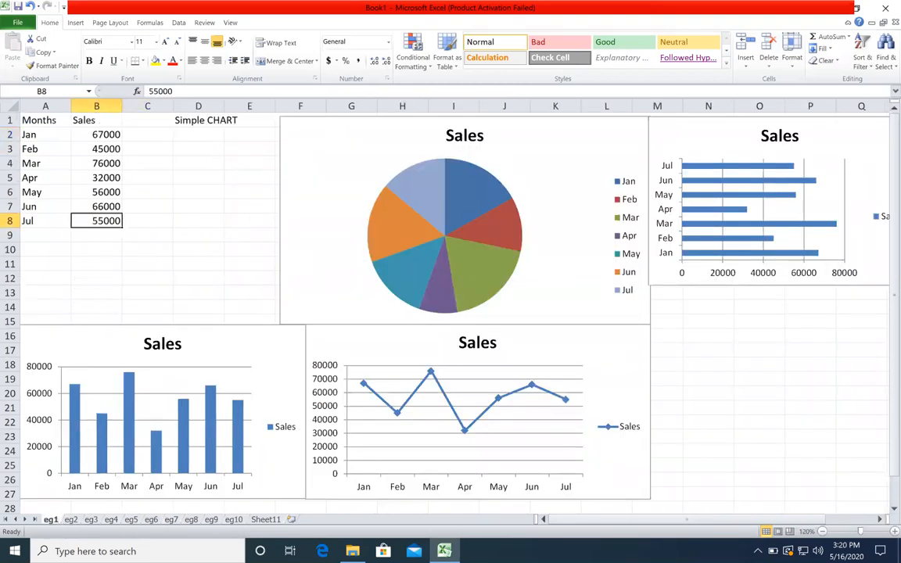
{"action": "left_click", "coordinate": [90, 519]}
{"action": "left_click", "coordinate": [143, 221]}
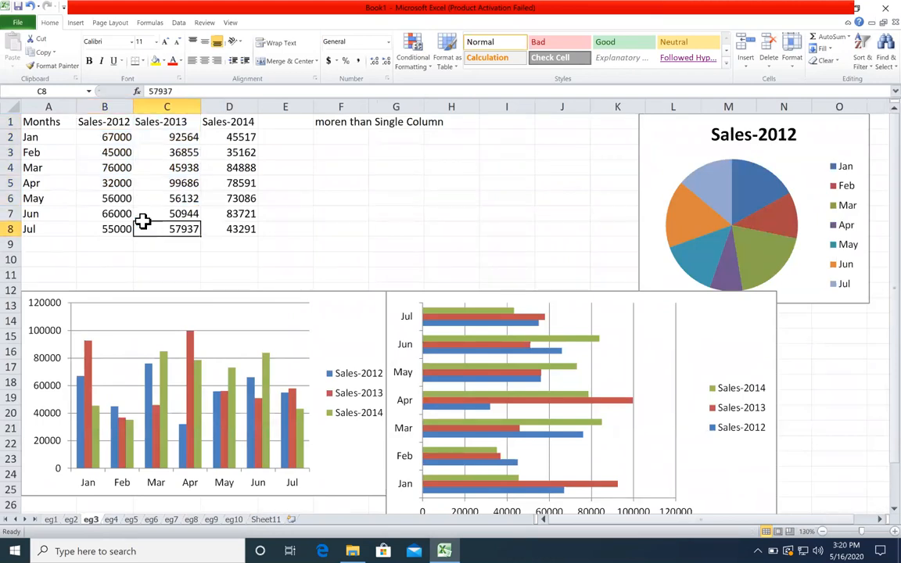
{"action": "key", "text": "ctrl+a"}
{"action": "key", "text": "ctrl+c"}
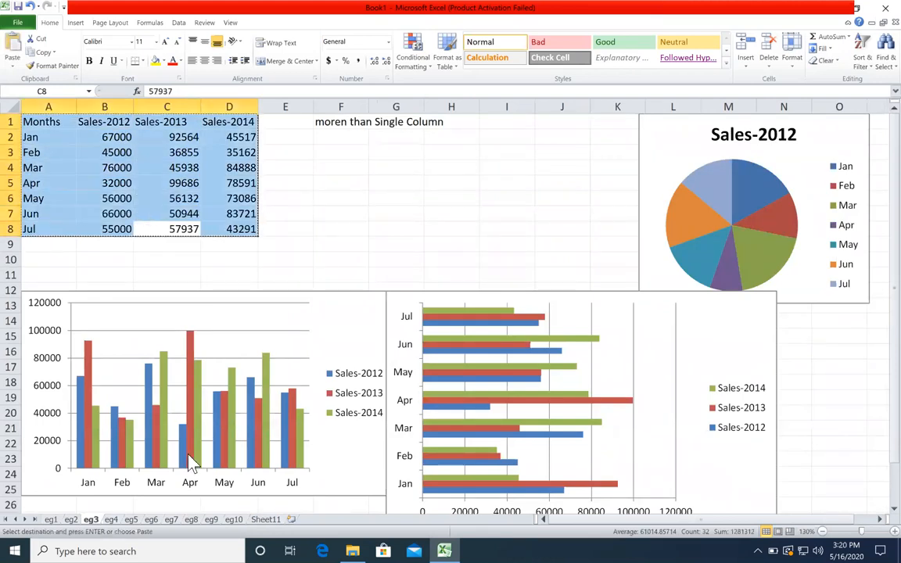
{"action": "left_click", "coordinate": [265, 519]}
{"action": "key", "text": "ctrl+v"}
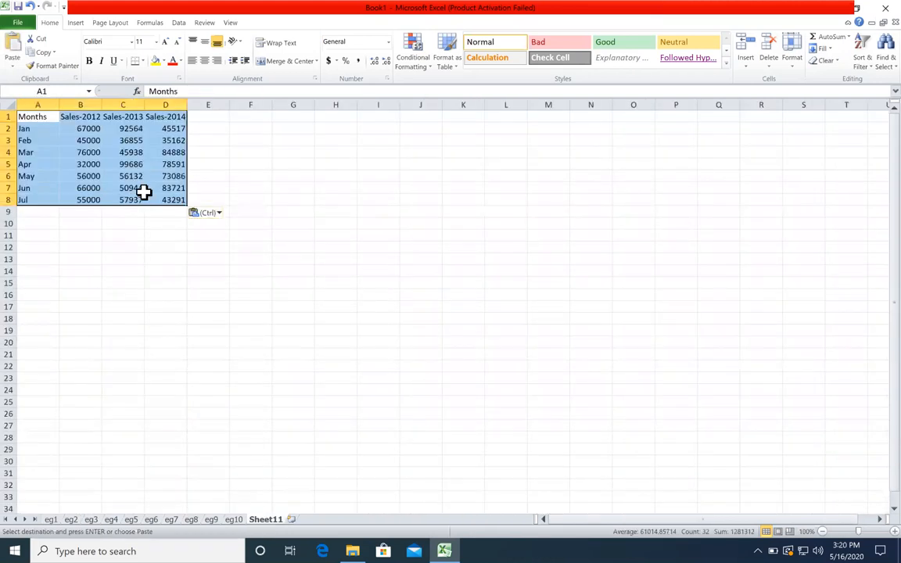
- Autofit the widths of columns B to D on Sheet11 to their sales headers and values
{"action": "left_click", "coordinate": [263, 162]}
{"action": "left_click_drag", "start_coordinate": [176, 99], "coordinate": [84, 99]}
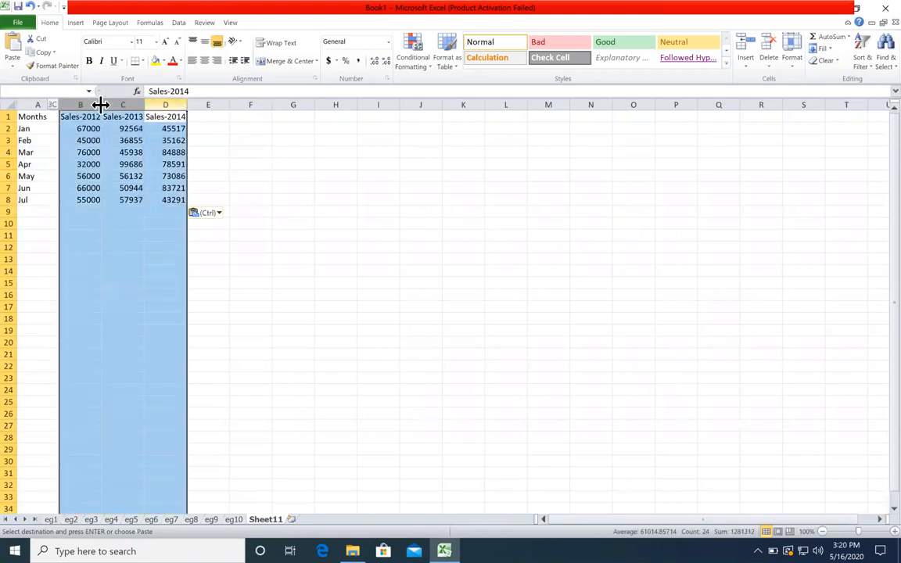
{"action": "double_click", "coordinate": [101, 103]}
{"action": "left_click", "coordinate": [339, 209]}
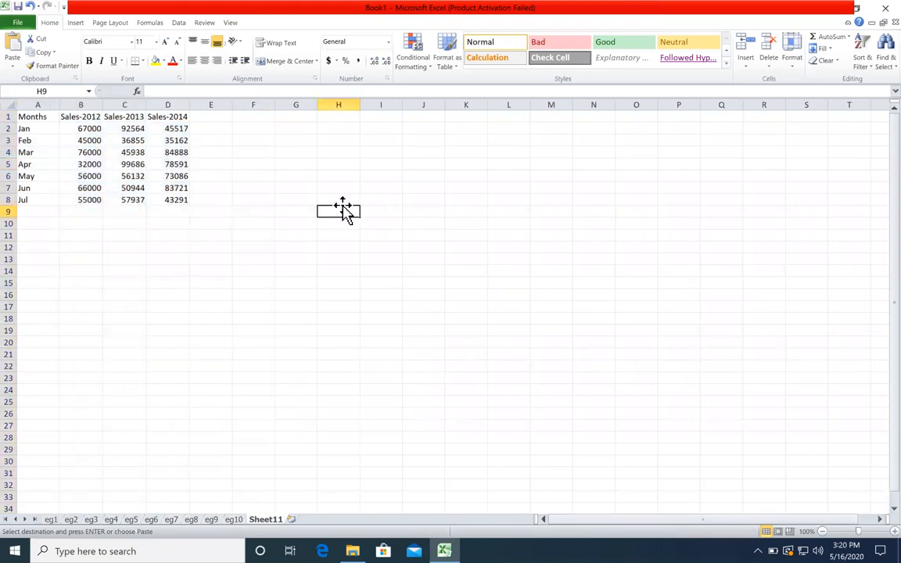
{"action": "key", "text": "super"}
{"action": "key", "text": "super"}
{"action": "scroll", "coordinate": [464, 255], "scroll_direction": "up", "scroll_amount": 2}
{"action": "left_click", "coordinate": [375, 241]}
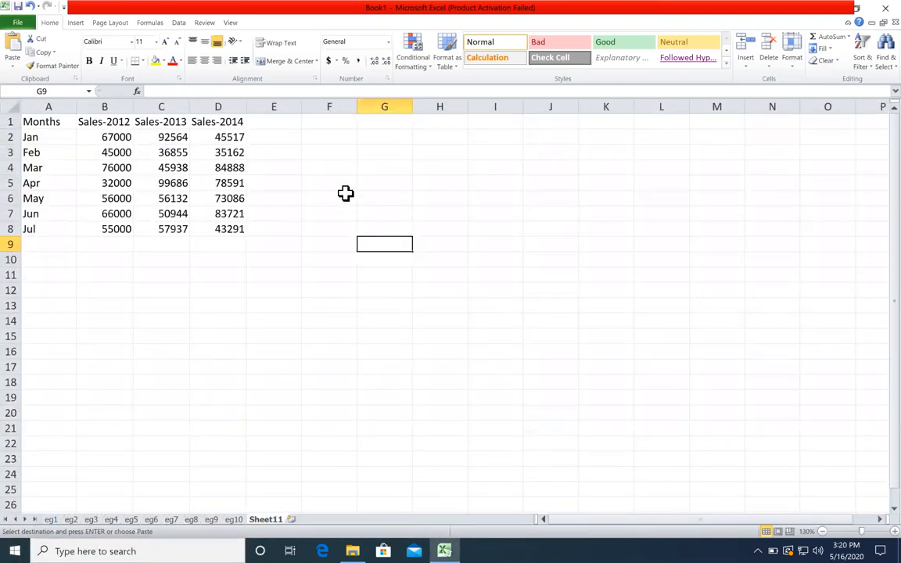
- Insert a 2-D clustered column chart from the months, Sales-2012 and Sales-2013 data in A1:C8
{"action": "left_click_drag", "start_coordinate": [39, 121], "coordinate": [172, 229]}
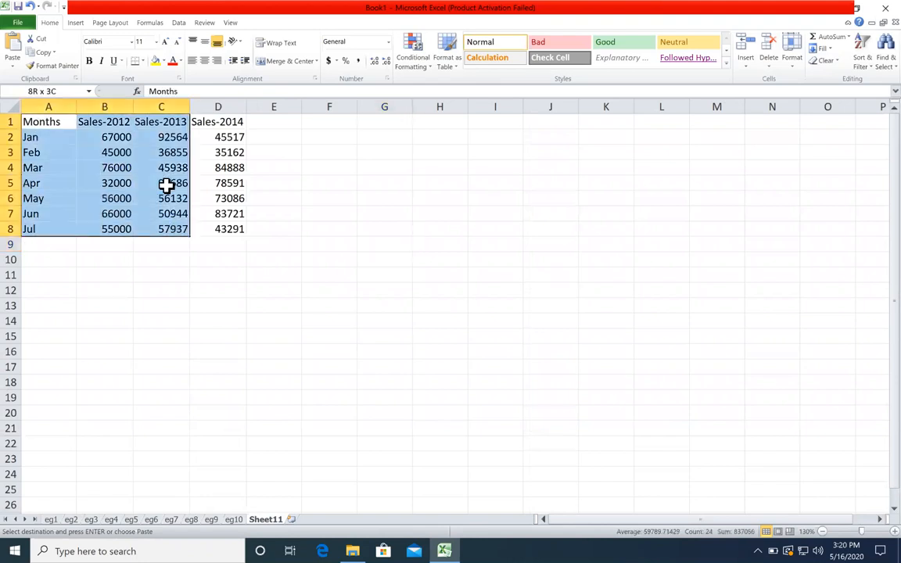
{"action": "left_click", "coordinate": [75, 22]}
{"action": "left_click", "coordinate": [204, 53]}
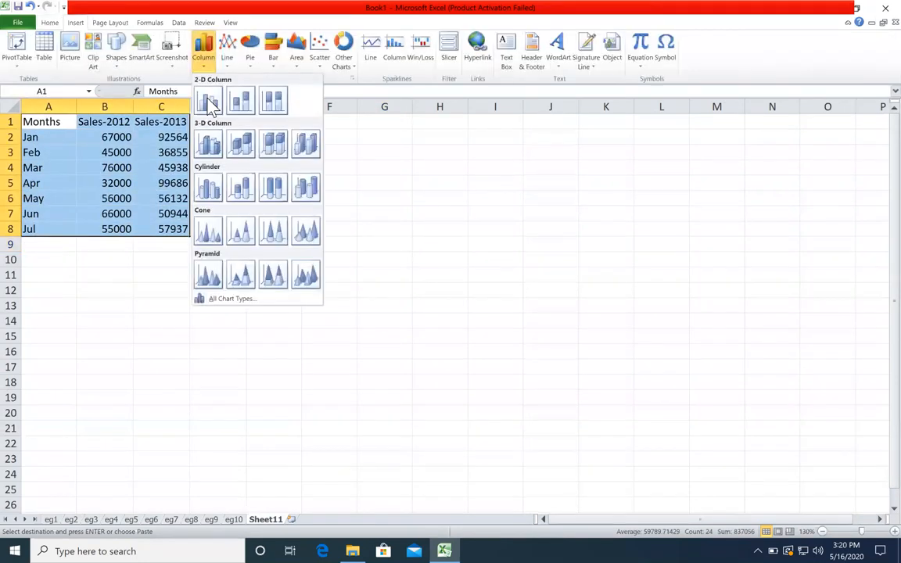
{"action": "left_click", "coordinate": [209, 97]}
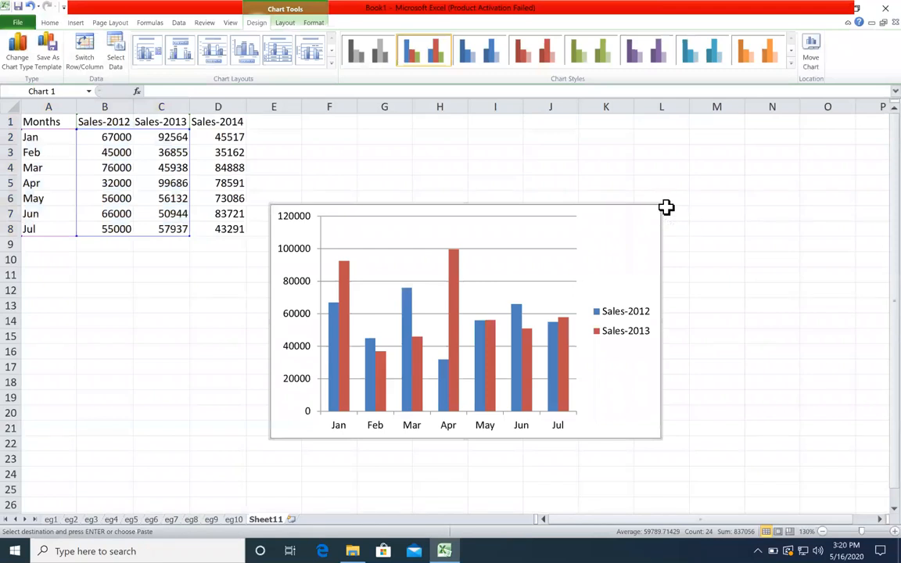
- Examine the chart's design, layout and format options, comparing what is offered with the chart selected and deselected
{"action": "left_click", "coordinate": [724, 195]}
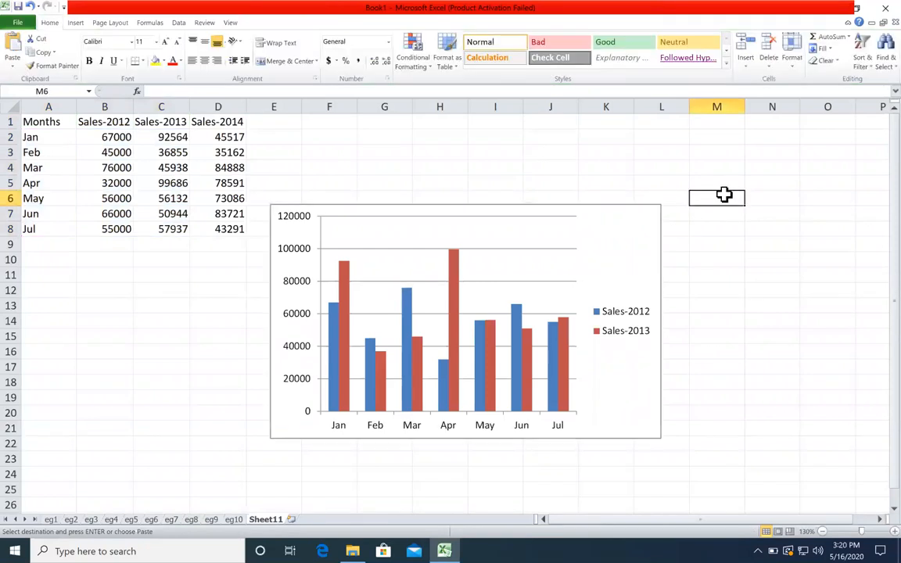
{"action": "left_click", "coordinate": [650, 212]}
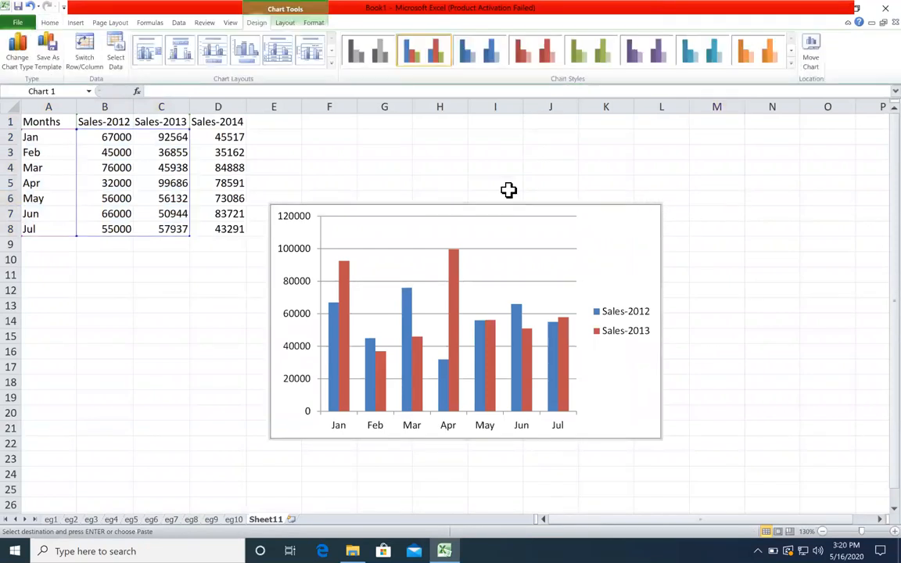
{"action": "left_click", "coordinate": [283, 22]}
{"action": "left_click", "coordinate": [311, 22]}
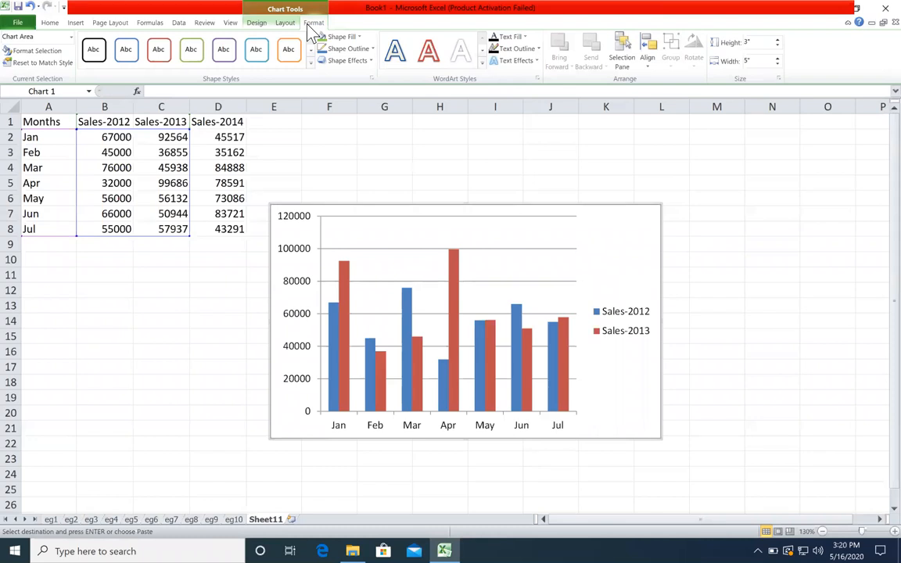
{"action": "left_click", "coordinate": [257, 24]}
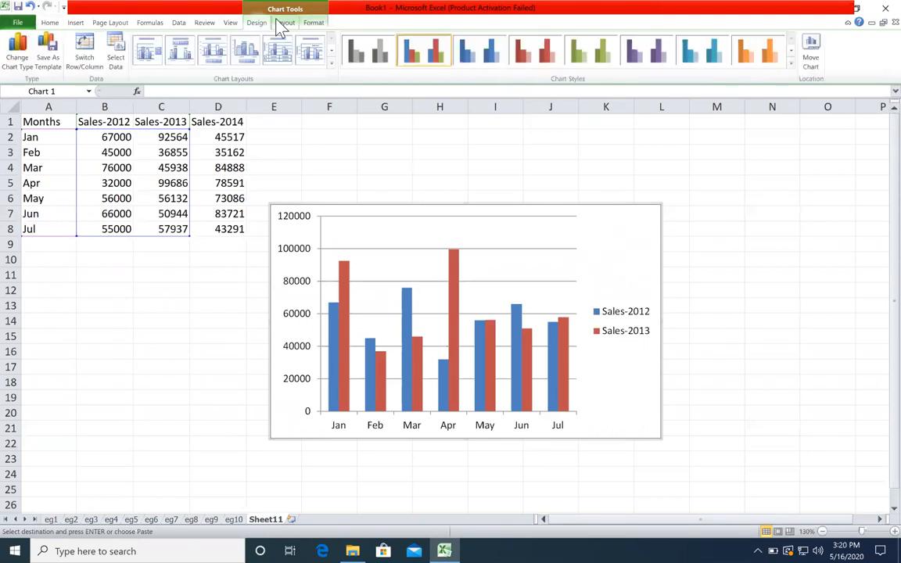
{"action": "scroll", "coordinate": [280, 24], "scroll_direction": "down", "scroll_amount": 2}
{"action": "scroll", "coordinate": [270, 23], "scroll_direction": "up", "scroll_amount": 2}
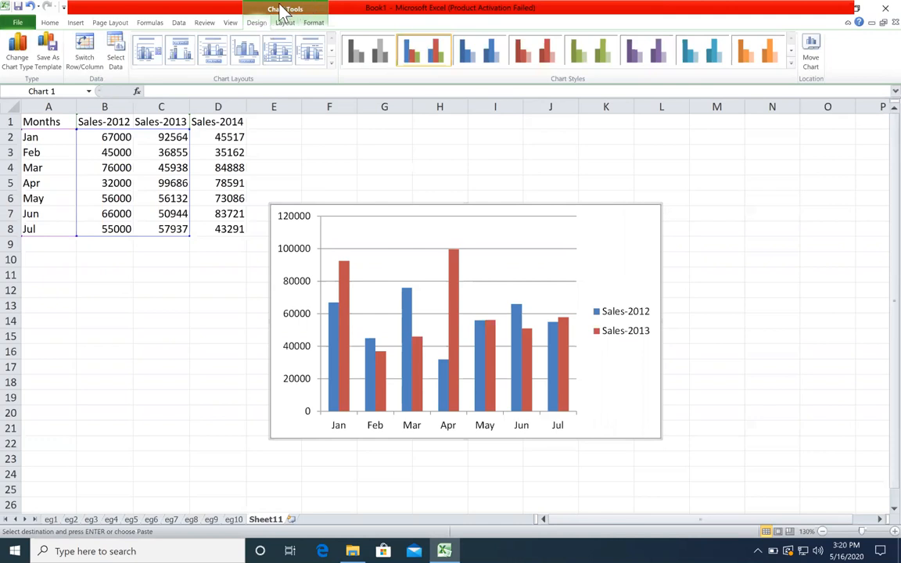
{"action": "left_click", "coordinate": [312, 182]}
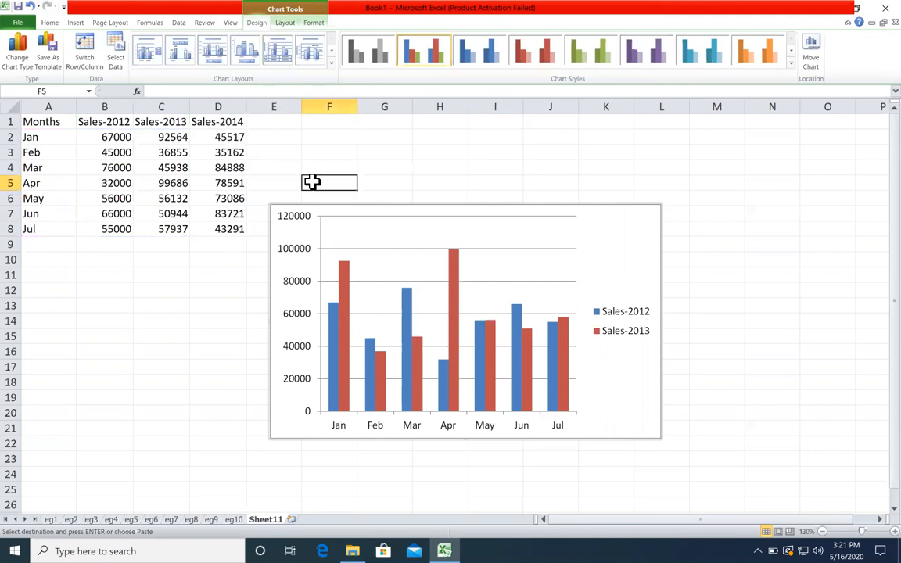
{"action": "left_click", "coordinate": [322, 208]}
{"action": "left_click", "coordinate": [265, 24]}
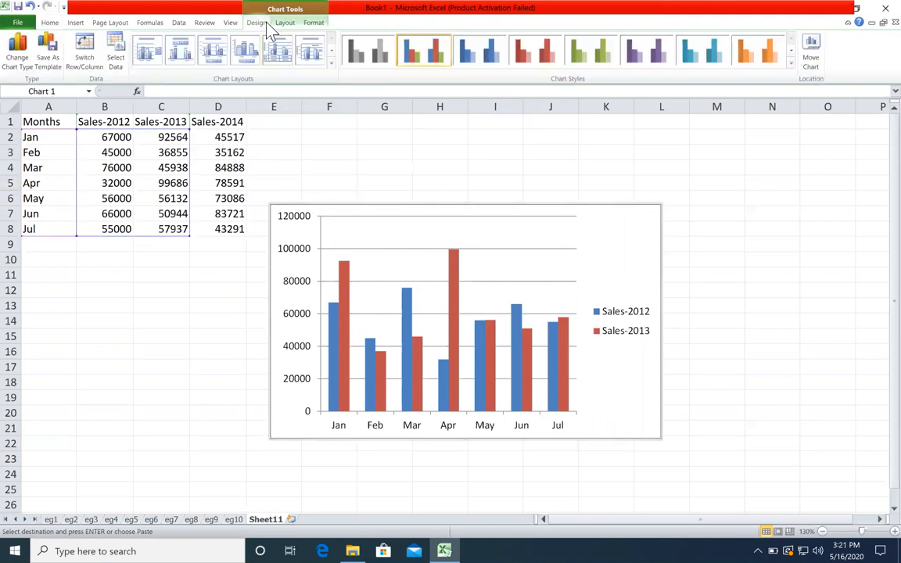
{"action": "left_click", "coordinate": [276, 24]}
{"action": "left_click", "coordinate": [313, 23]}
{"action": "left_click", "coordinate": [254, 25]}
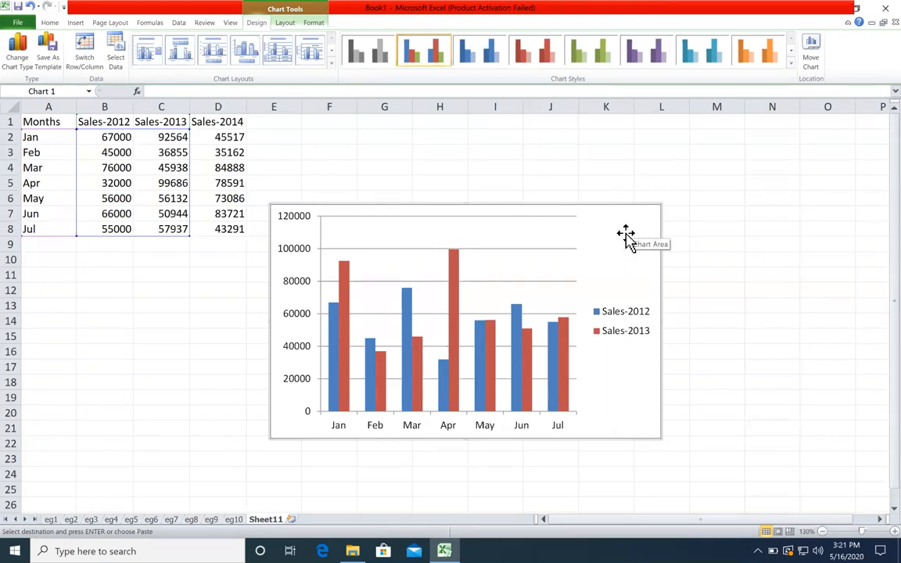
- Move the column chart slightly up the sheet, to the rows beside the end of the sales table
{"action": "left_click_drag", "start_coordinate": [626, 235], "coordinate": [629, 215]}
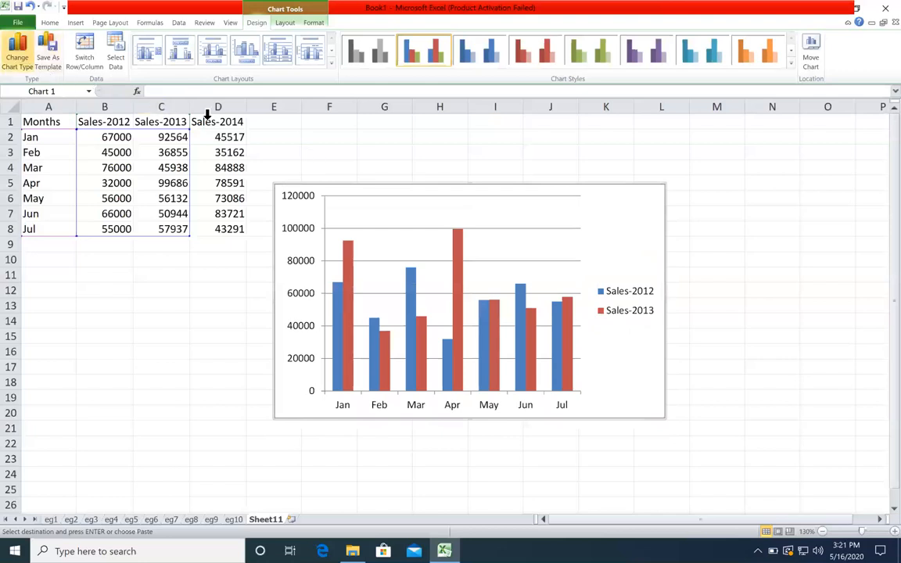
{"action": "right_click", "coordinate": [637, 211]}
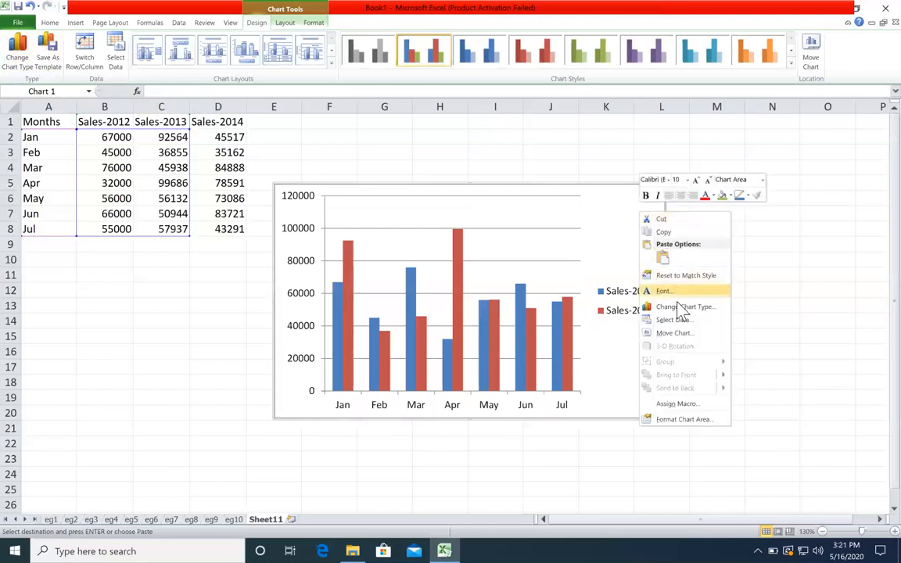
{"action": "left_click", "coordinate": [597, 222]}
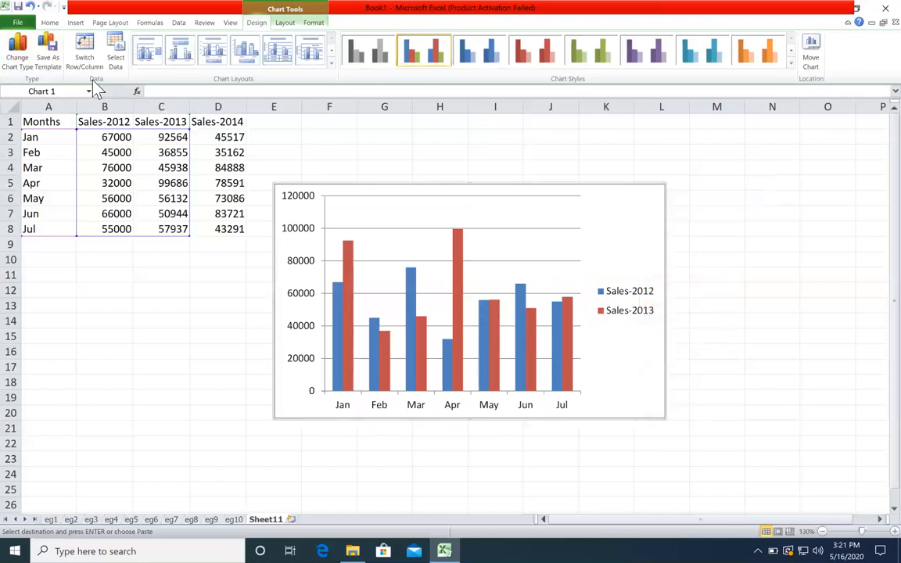
- Try the chart as a pie and as a line with markers, and return it to a clustered column
{"action": "left_click", "coordinate": [18, 50]}
{"action": "double_click", "coordinate": [185, 248]}
{"action": "left_click", "coordinate": [18, 50]}
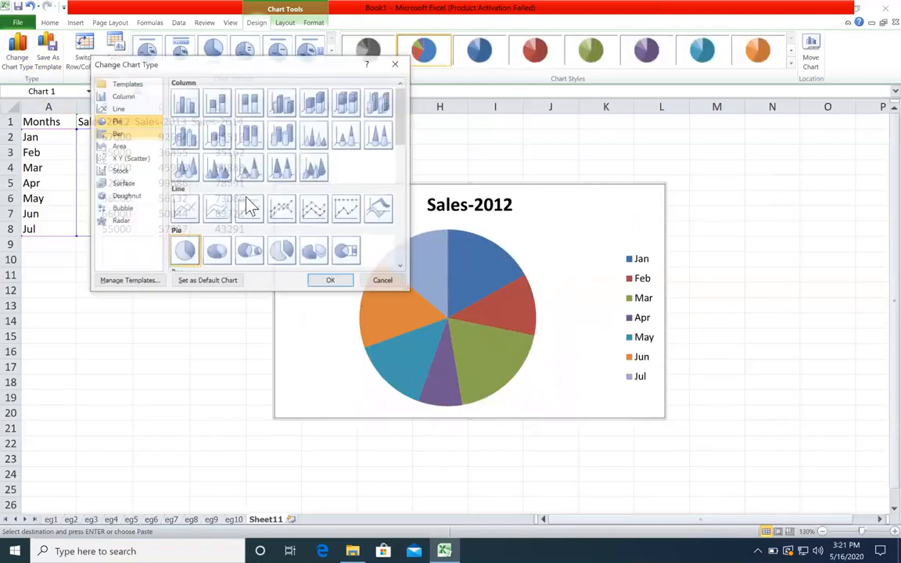
{"action": "left_click", "coordinate": [291, 221]}
{"action": "key", "text": "Return"}
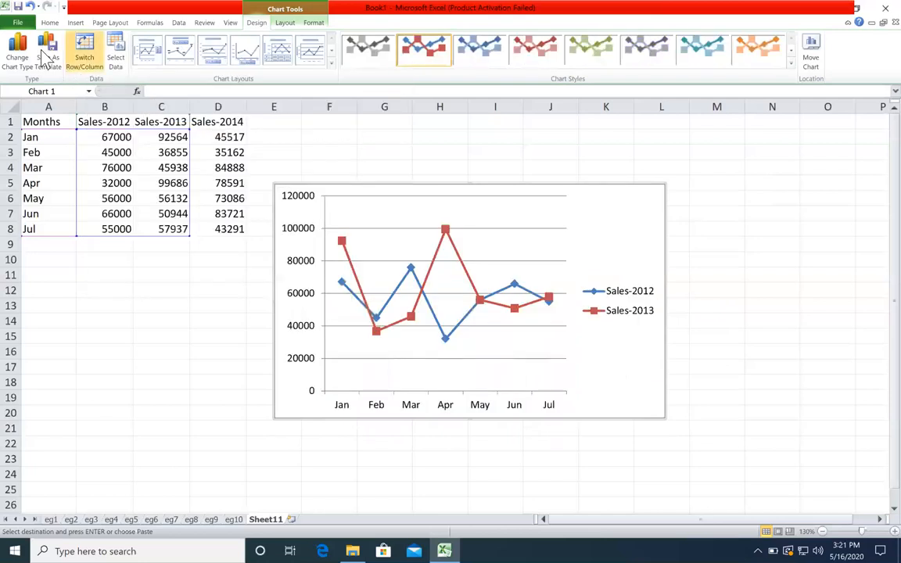
{"action": "left_click", "coordinate": [30, 51]}
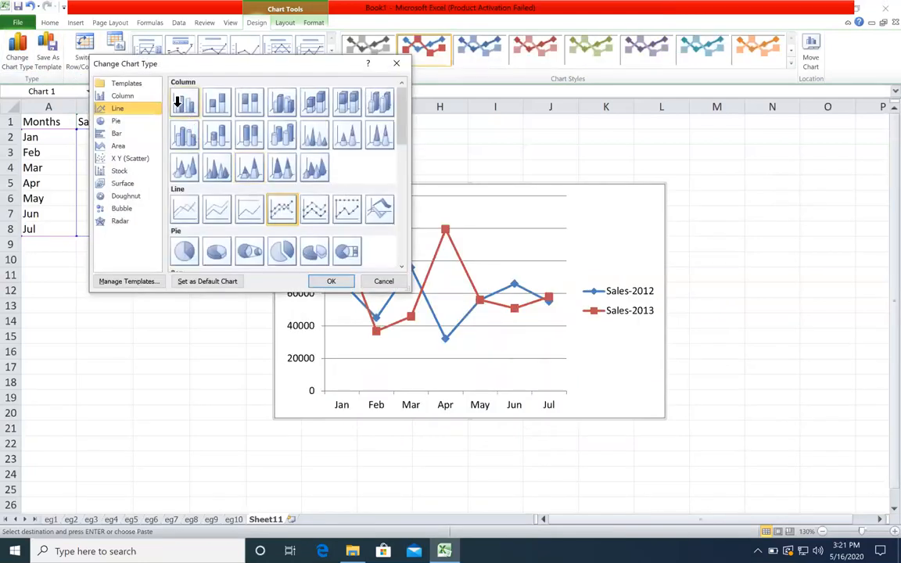
{"action": "double_click", "coordinate": [178, 103]}
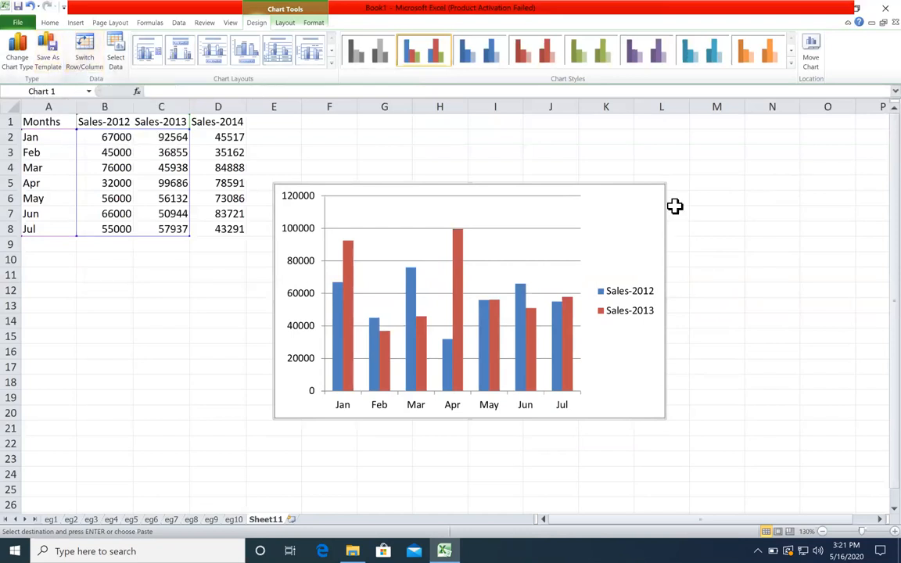
- Enlarge the column chart so that its upper corner reaches column M at row 3
{"action": "left_click_drag", "start_coordinate": [664, 185], "coordinate": [726, 144]}
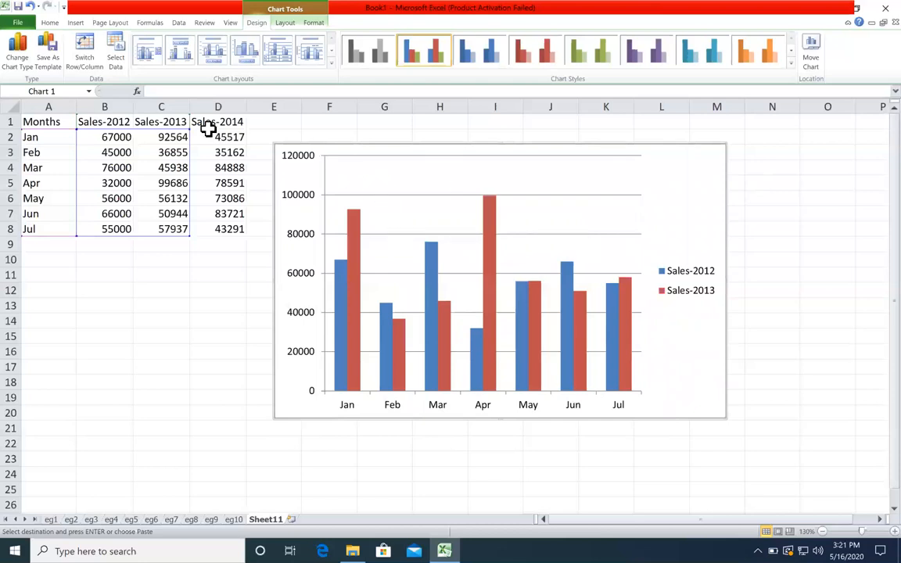
- Switch the chart's rows and columns back and forth to compare grouping by month with grouping by sales year
{"action": "left_click", "coordinate": [87, 57]}
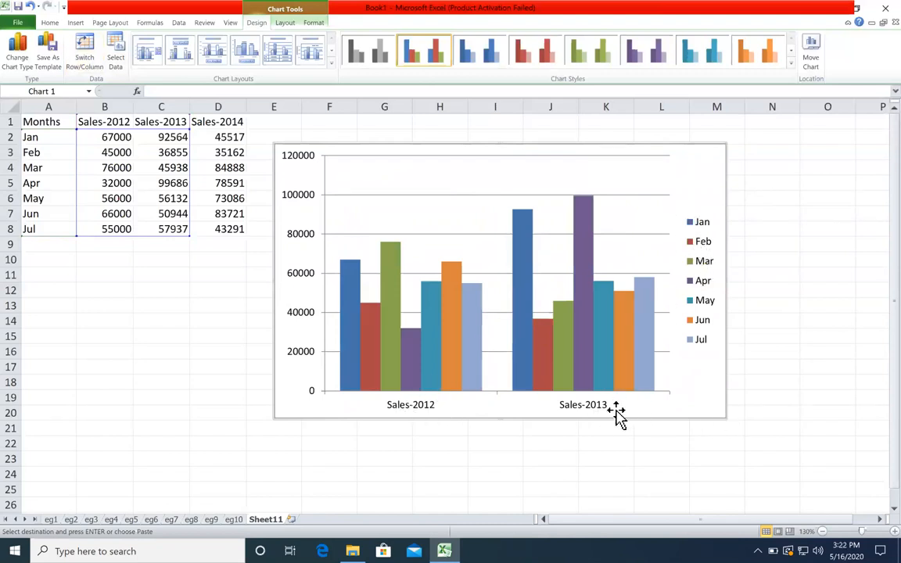
{"action": "left_click", "coordinate": [84, 55]}
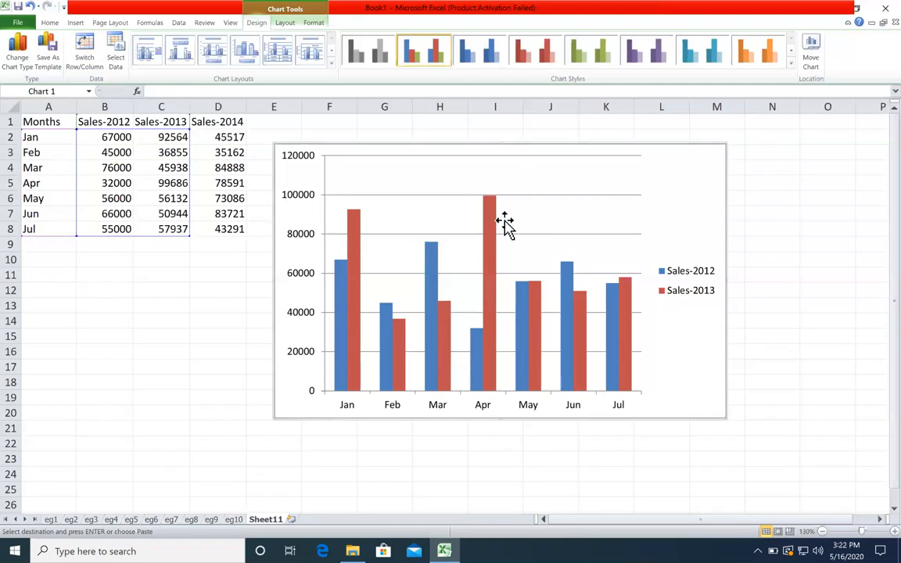
{"action": "left_click", "coordinate": [87, 48]}
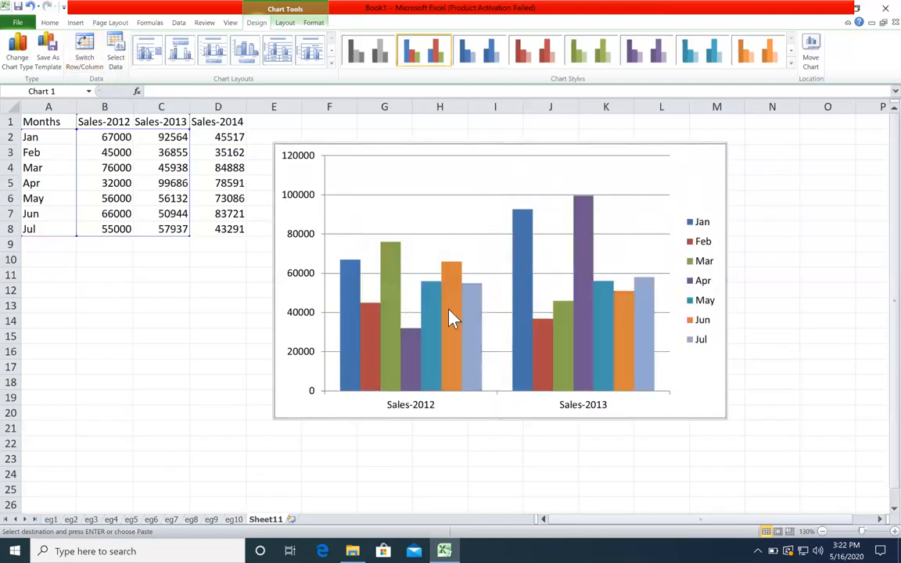
{"action": "left_click", "coordinate": [86, 59]}
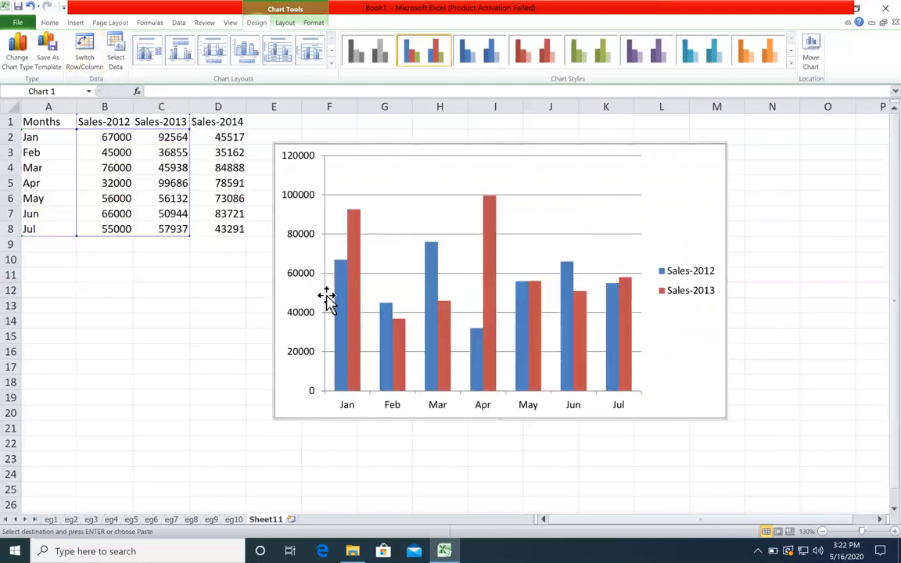
{"action": "mouse_move", "coordinate": [351, 279]}
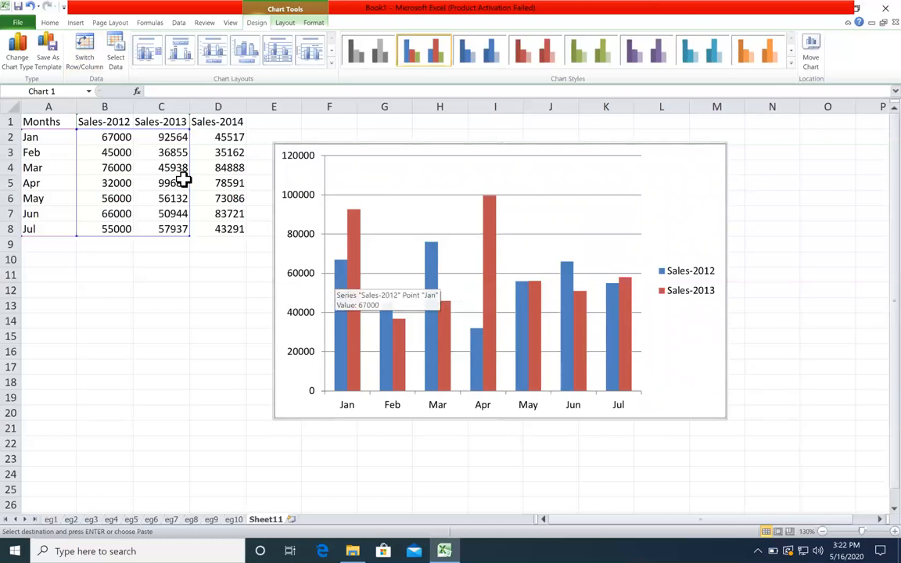
{"action": "left_click", "coordinate": [94, 64]}
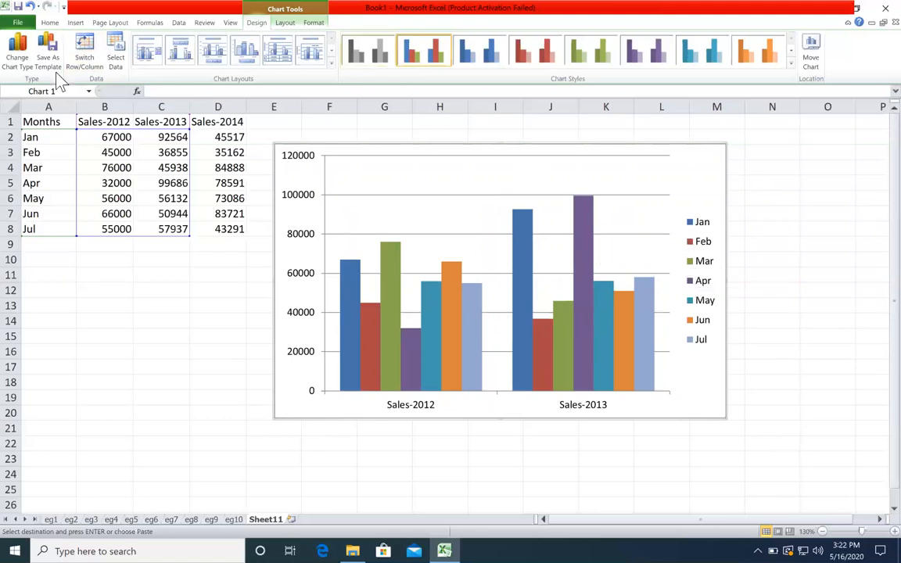
{"action": "left_click", "coordinate": [73, 50]}
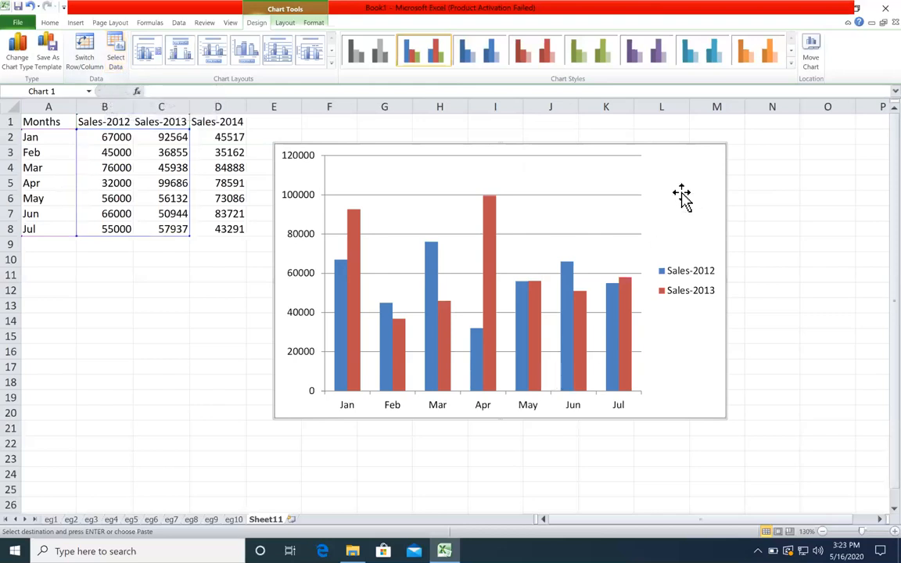
- Compare the Sales-2012, Sales-2013 and Sales-2014 columns in the table with the series plotted in the chart
{"action": "key", "text": "Escape"}
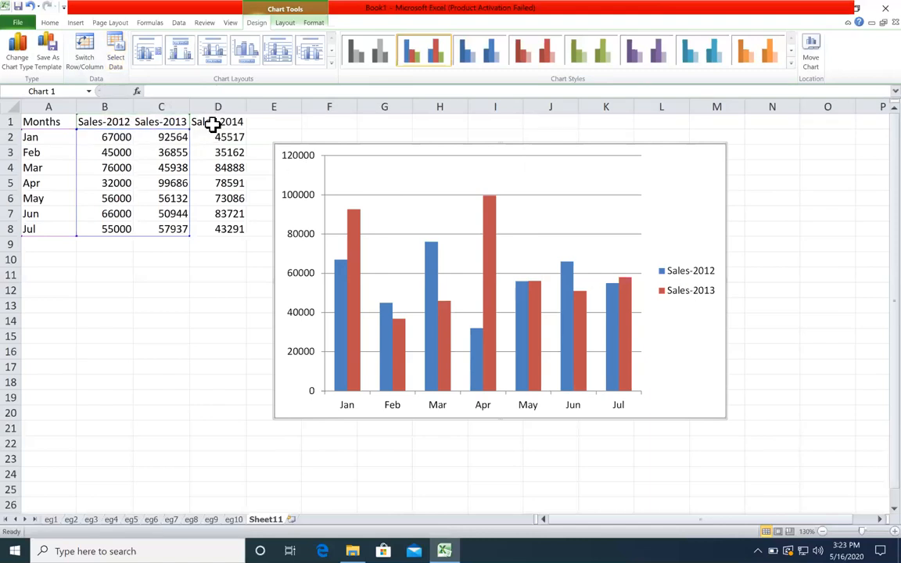
{"action": "left_click_drag", "start_coordinate": [205, 123], "coordinate": [219, 198]}
{"action": "left_click_drag", "start_coordinate": [102, 122], "coordinate": [116, 195]}
{"action": "left_click_drag", "start_coordinate": [222, 134], "coordinate": [229, 200]}
{"action": "left_click_drag", "start_coordinate": [171, 121], "coordinate": [146, 226]}
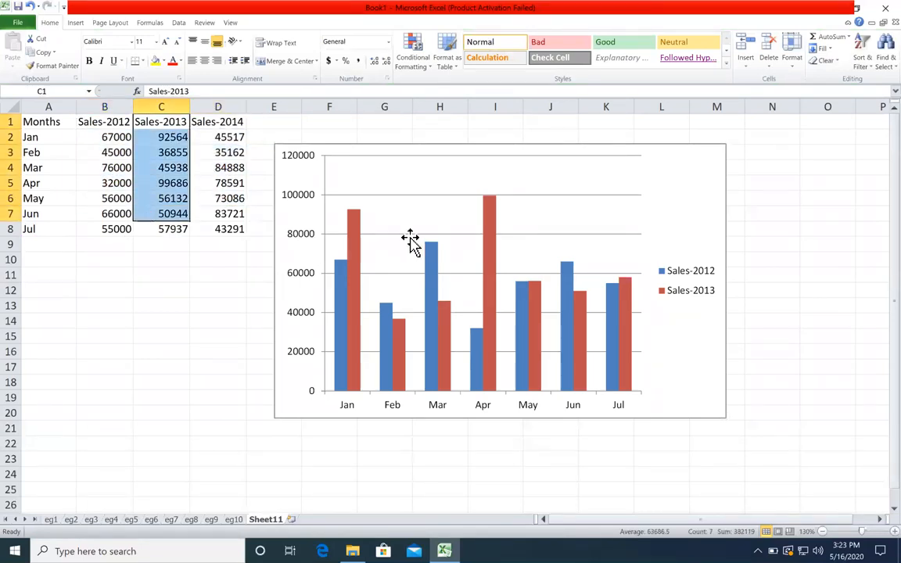
- Remove the Sales-2013 series from the column chart's data source
{"action": "left_click", "coordinate": [607, 145]}
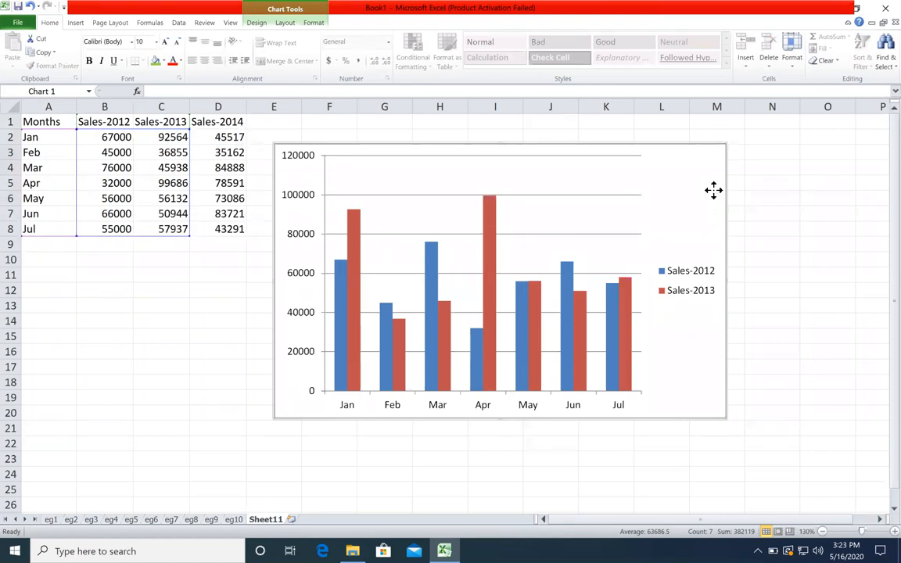
{"action": "left_click", "coordinate": [259, 24]}
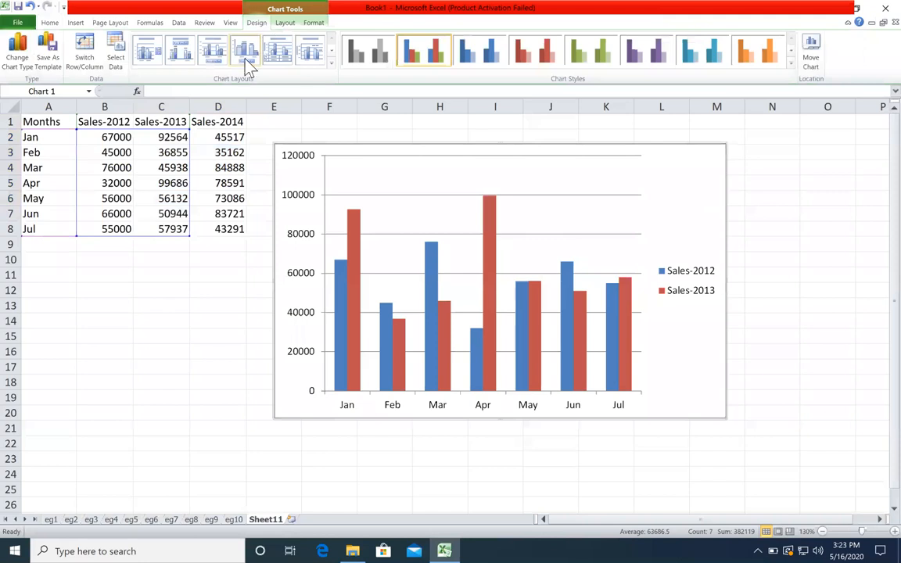
{"action": "left_click", "coordinate": [116, 61]}
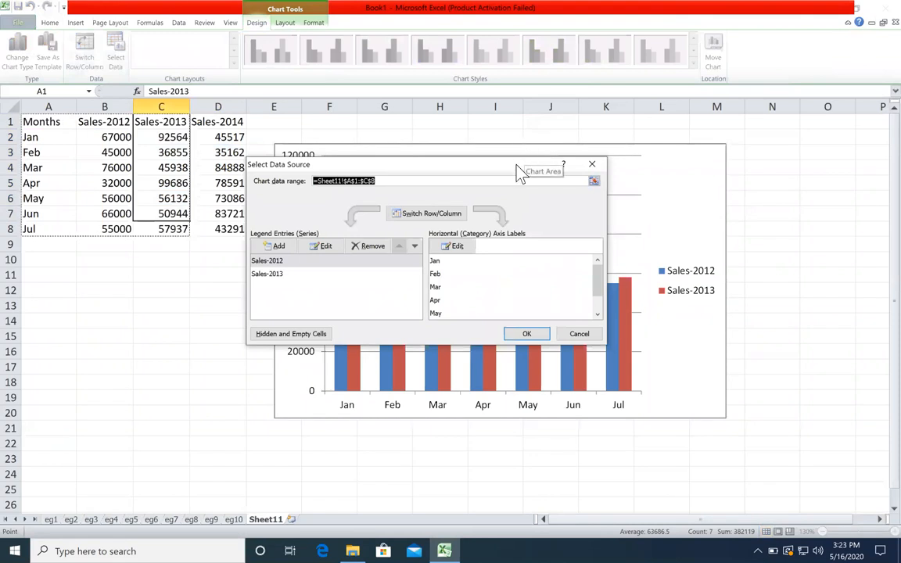
{"action": "left_click_drag", "start_coordinate": [516, 172], "coordinate": [523, 165]}
{"action": "left_click", "coordinate": [587, 155]}
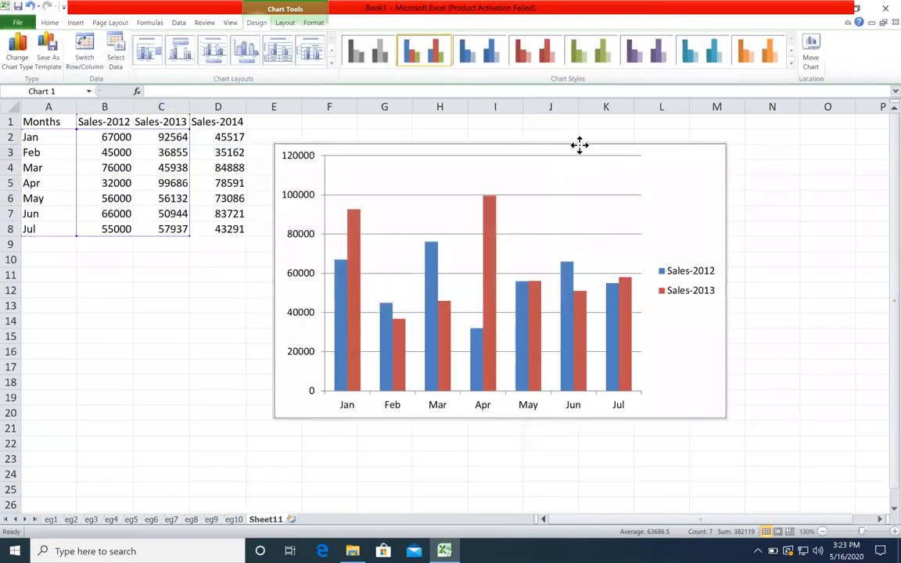
{"action": "left_click", "coordinate": [115, 60]}
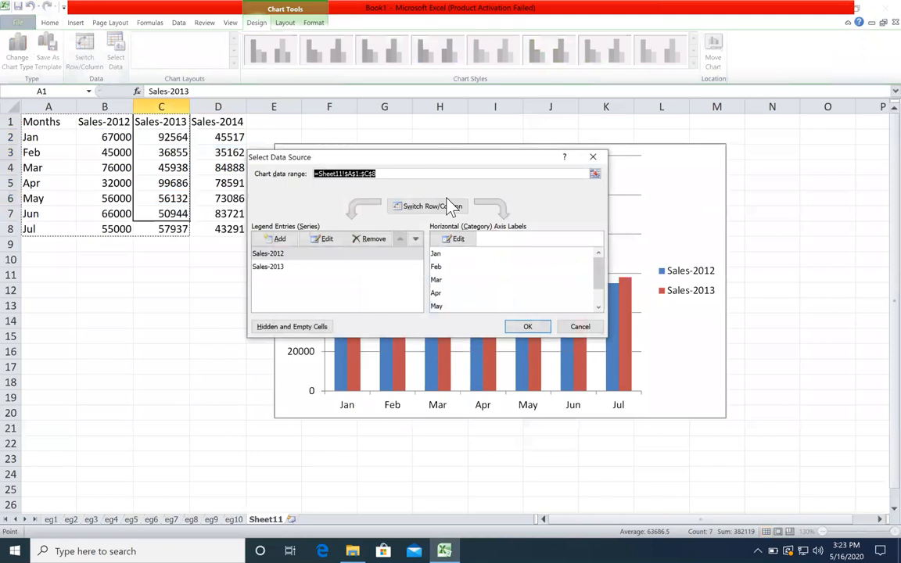
{"action": "left_click", "coordinate": [281, 261]}
{"action": "left_click", "coordinate": [284, 270]}
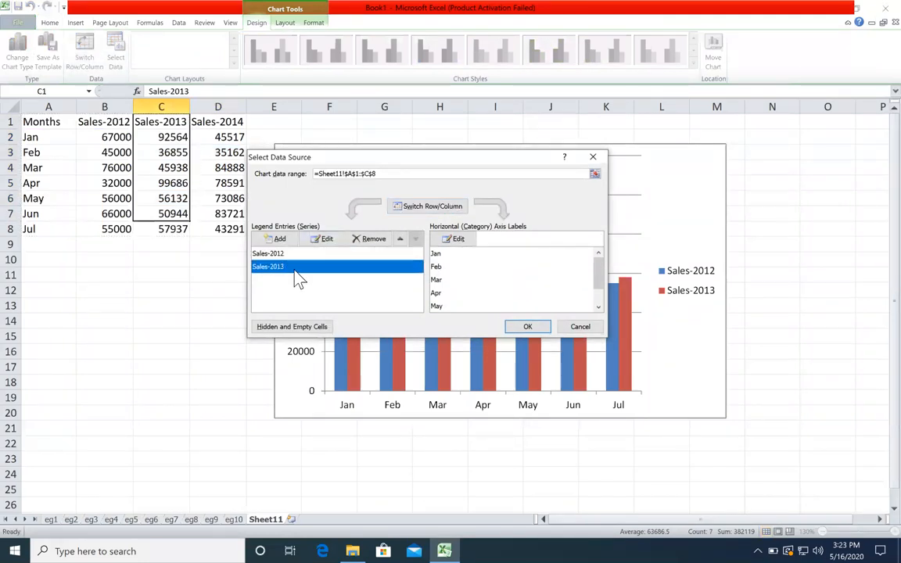
{"action": "left_click", "coordinate": [374, 242]}
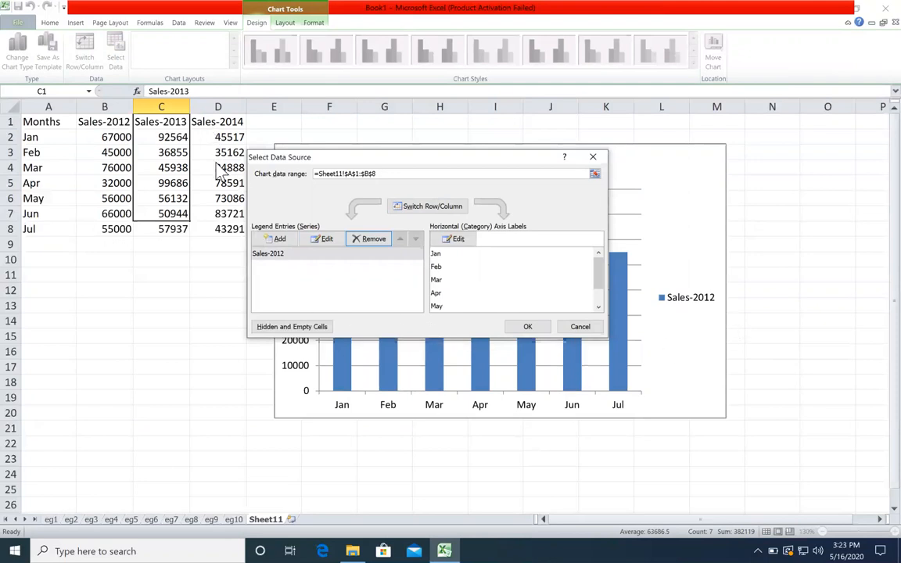
- Add a Sales-2014 series to the column chart, taking its name from cell D1 and its values from D2:D8
{"action": "left_click", "coordinate": [270, 239]}
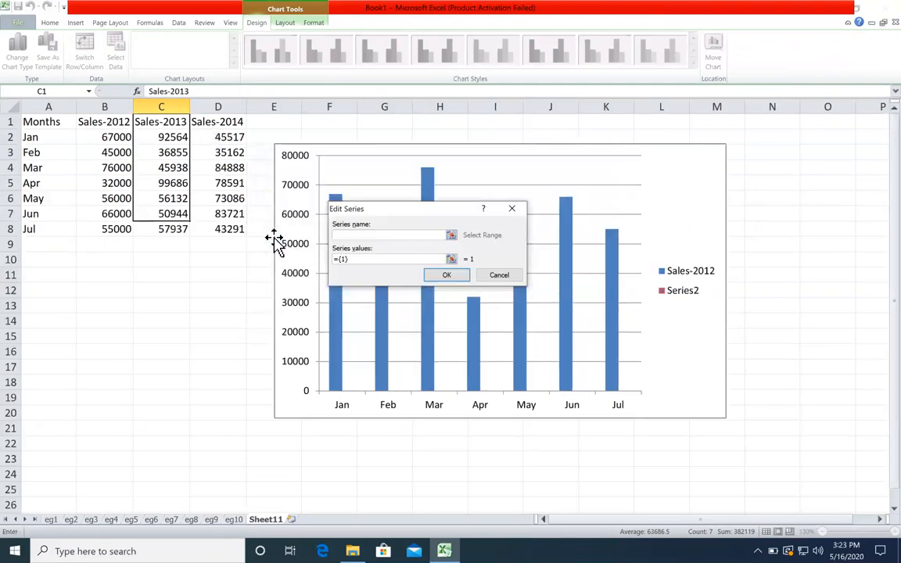
{"action": "left_click", "coordinate": [229, 124]}
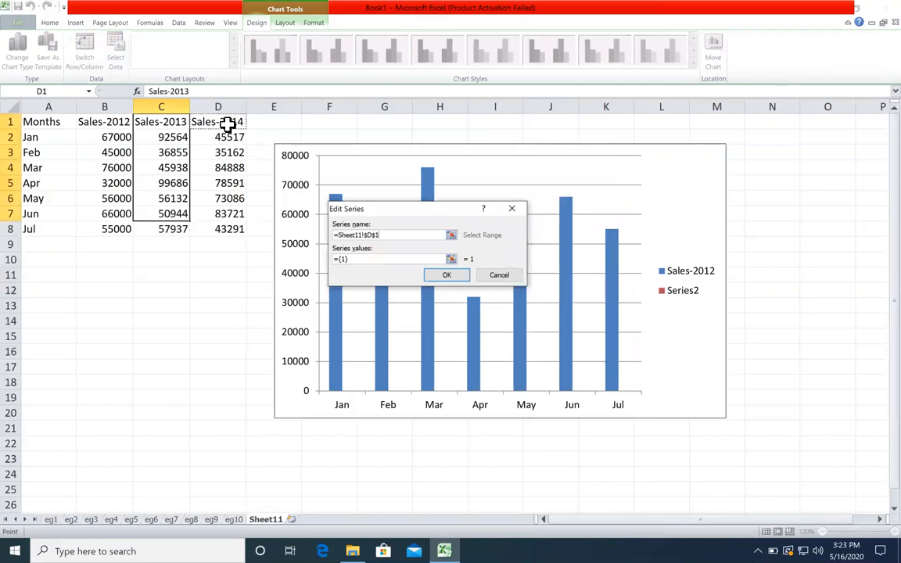
{"action": "left_click", "coordinate": [365, 259]}
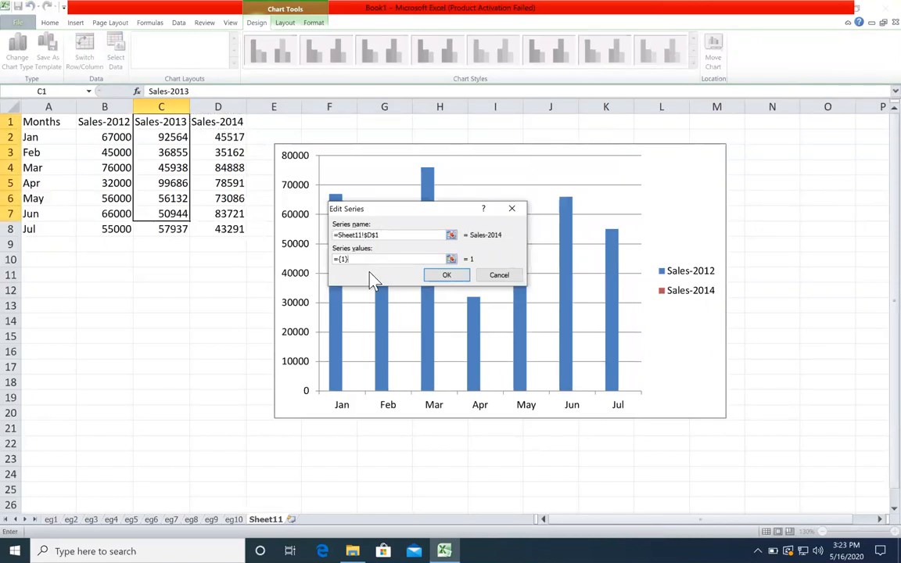
{"action": "left_click_drag", "start_coordinate": [235, 137], "coordinate": [215, 228]}
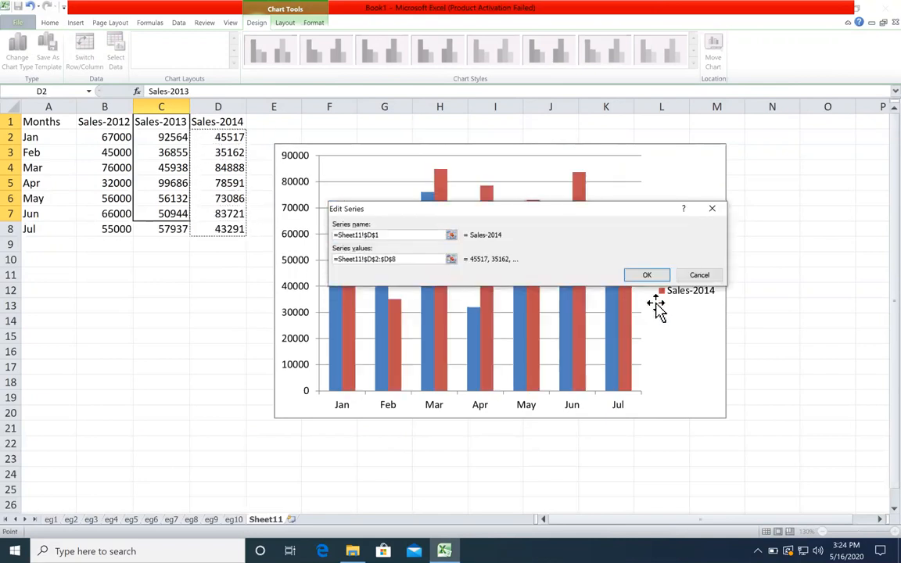
{"action": "left_click", "coordinate": [657, 278]}
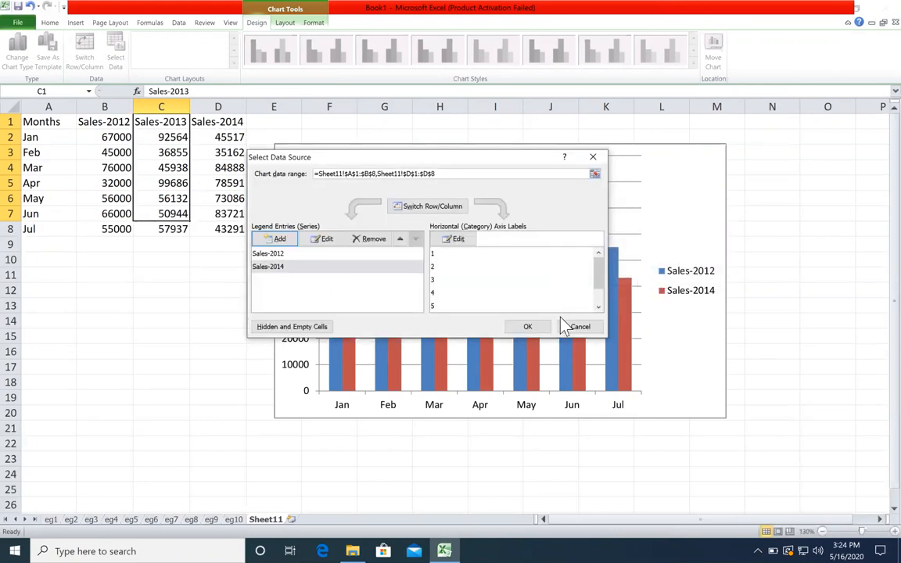
{"action": "left_click", "coordinate": [539, 327]}
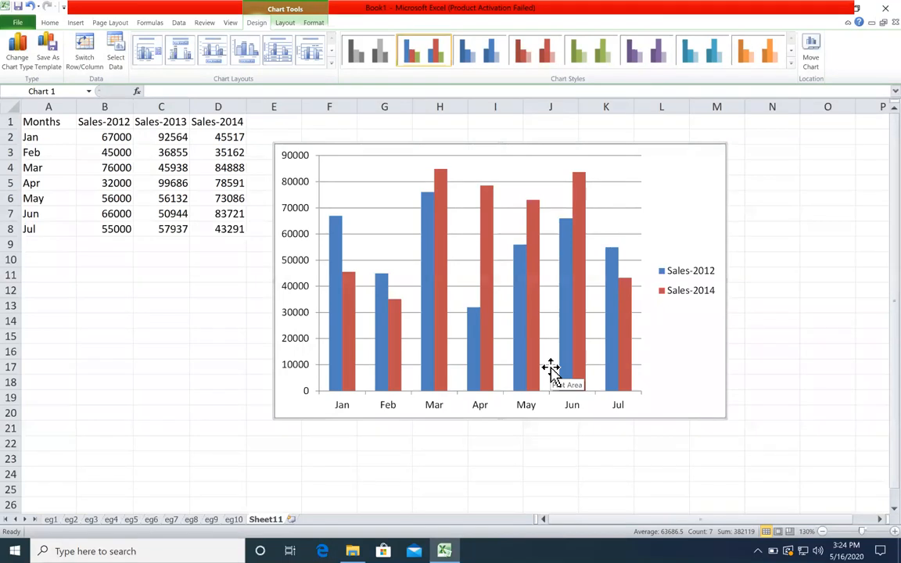
{"action": "left_click", "coordinate": [334, 68]}
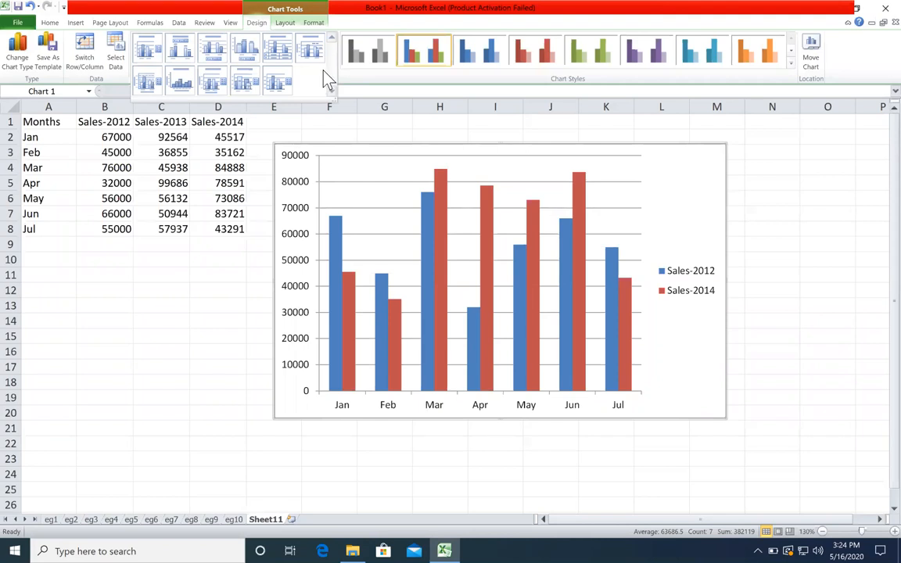
{"action": "left_click", "coordinate": [246, 24]}
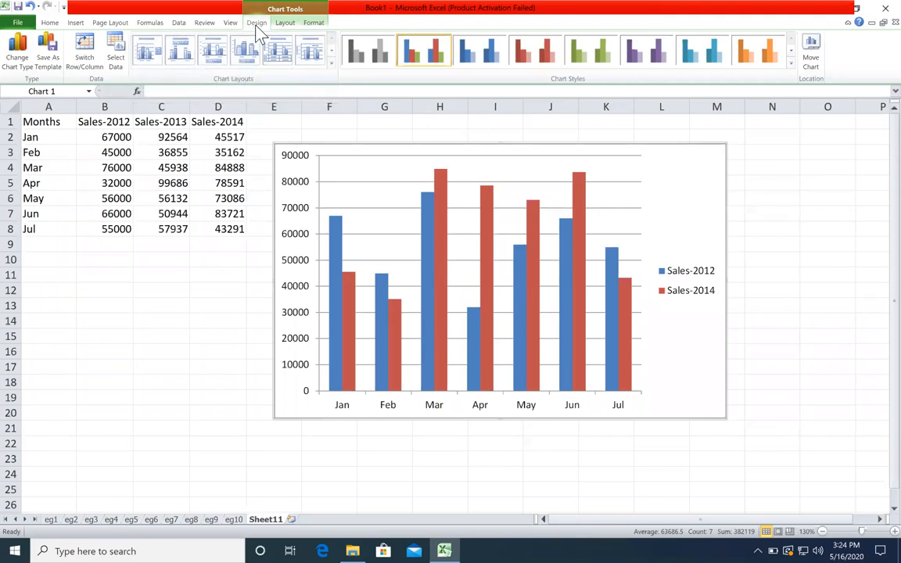
{"action": "left_click", "coordinate": [331, 64]}
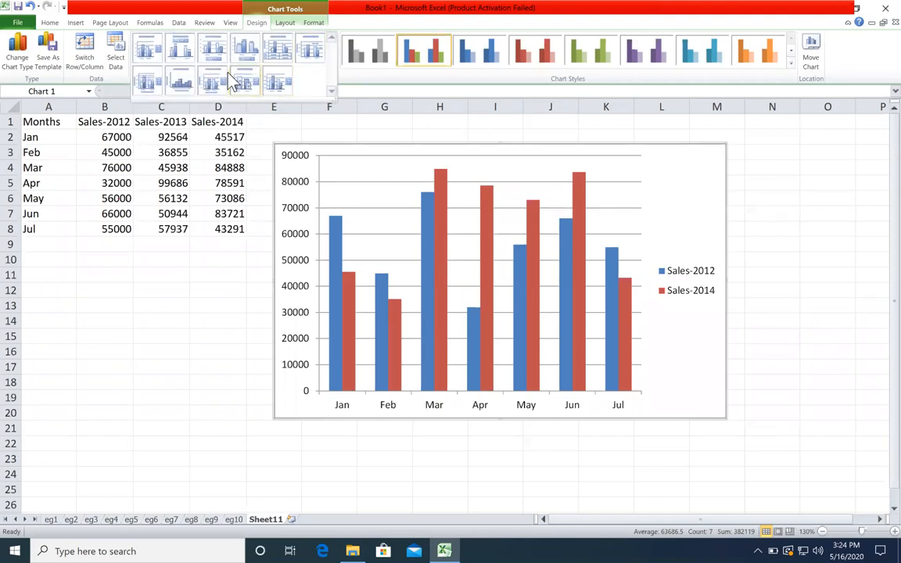
{"action": "left_click", "coordinate": [291, 93]}
- Move the chart over the data table so that its upper-left corner sits at about cell B3
{"action": "left_click_drag", "start_coordinate": [543, 147], "coordinate": [341, 156]}
{"action": "left_click", "coordinate": [576, 200]}
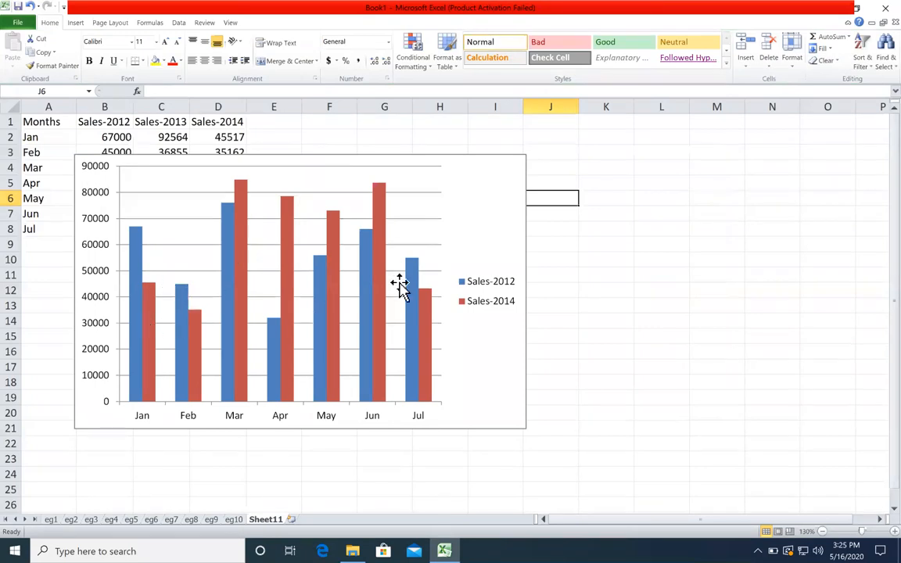
{"action": "left_click", "coordinate": [485, 216]}
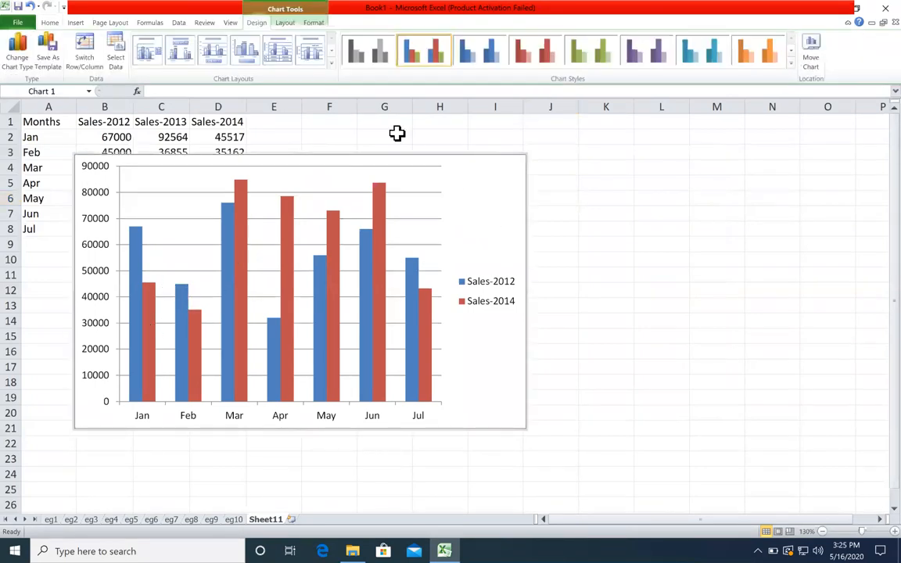
- Try chart layouts with and without data labels, and apply the one with a chart title and both axis titles
{"action": "left_click", "coordinate": [331, 64]}
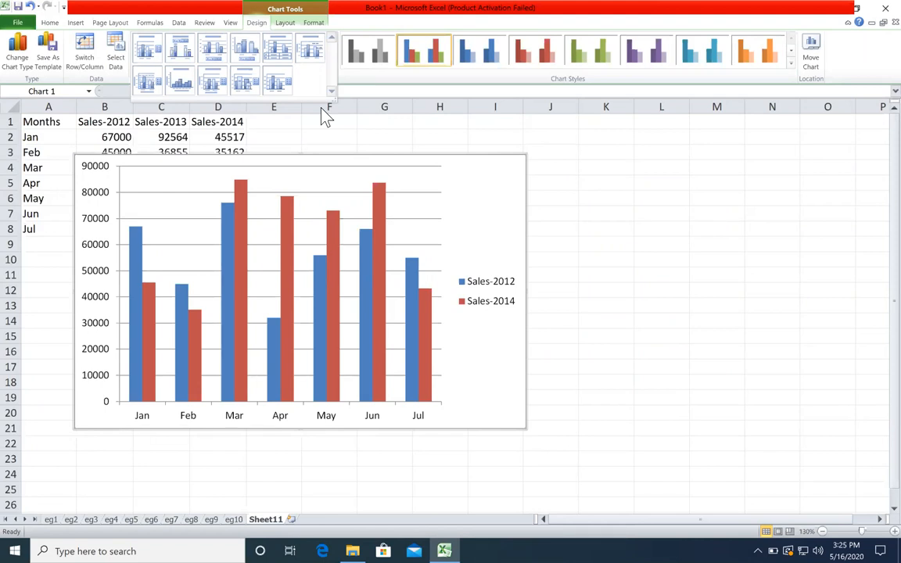
{"action": "left_click", "coordinate": [686, 255]}
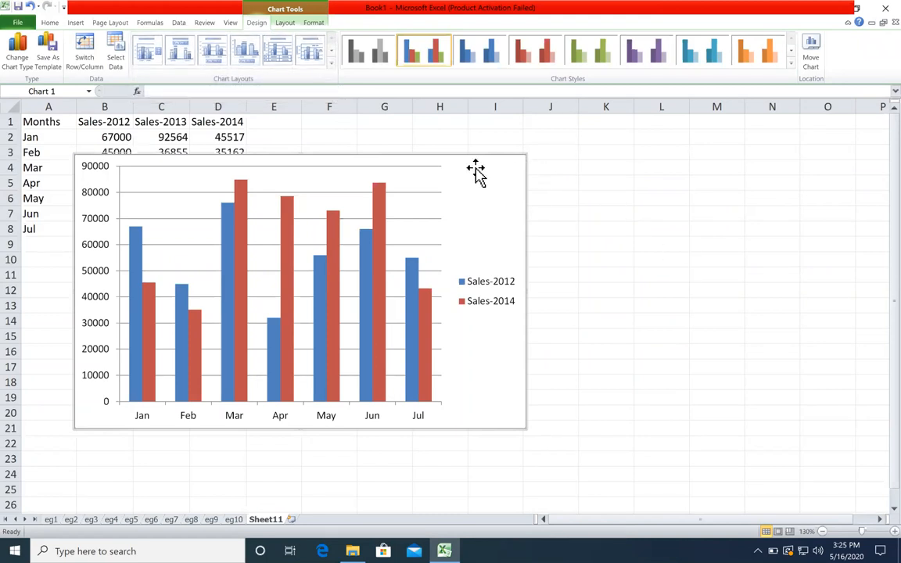
{"action": "left_click", "coordinate": [331, 63]}
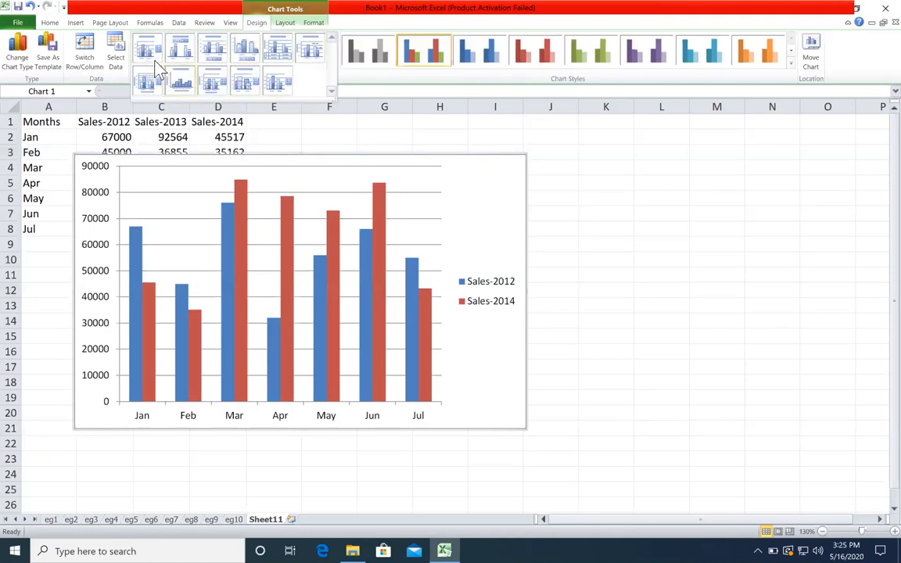
{"action": "left_click", "coordinate": [281, 86]}
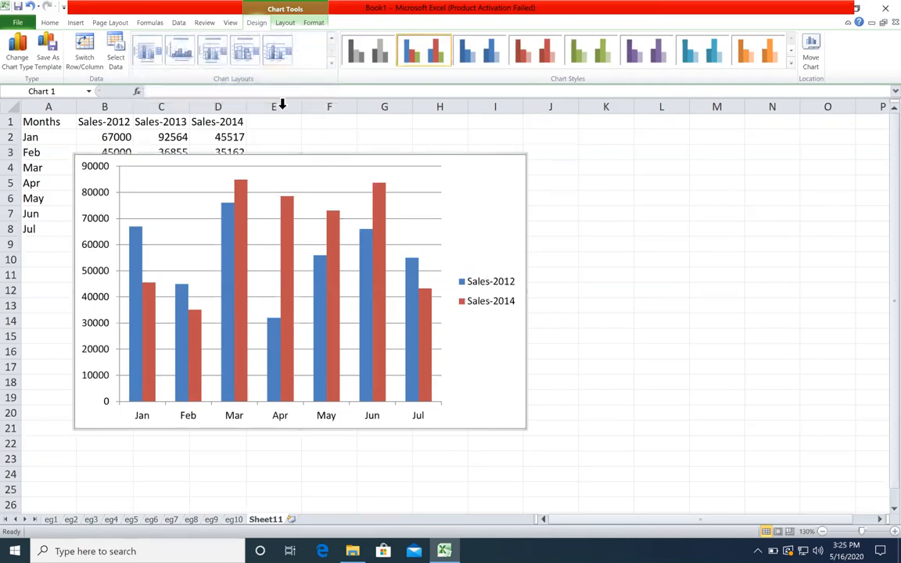
{"action": "left_click", "coordinate": [250, 57]}
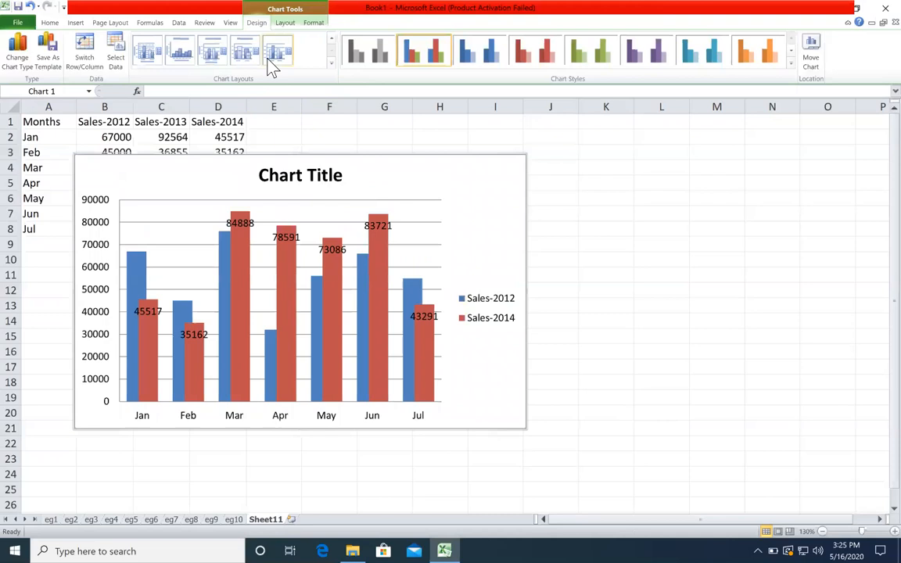
{"action": "left_click", "coordinate": [240, 52]}
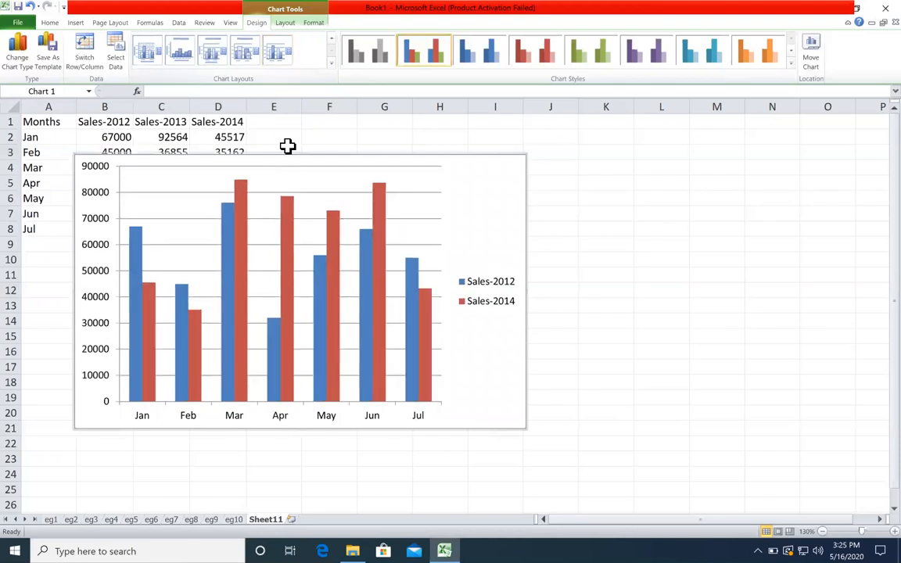
{"action": "left_click", "coordinate": [245, 61]}
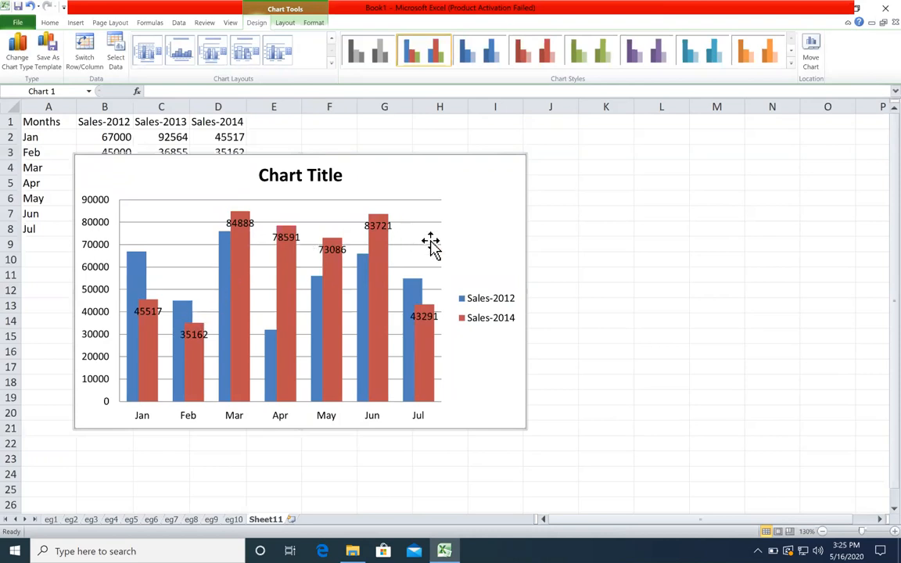
{"action": "left_click", "coordinate": [209, 59]}
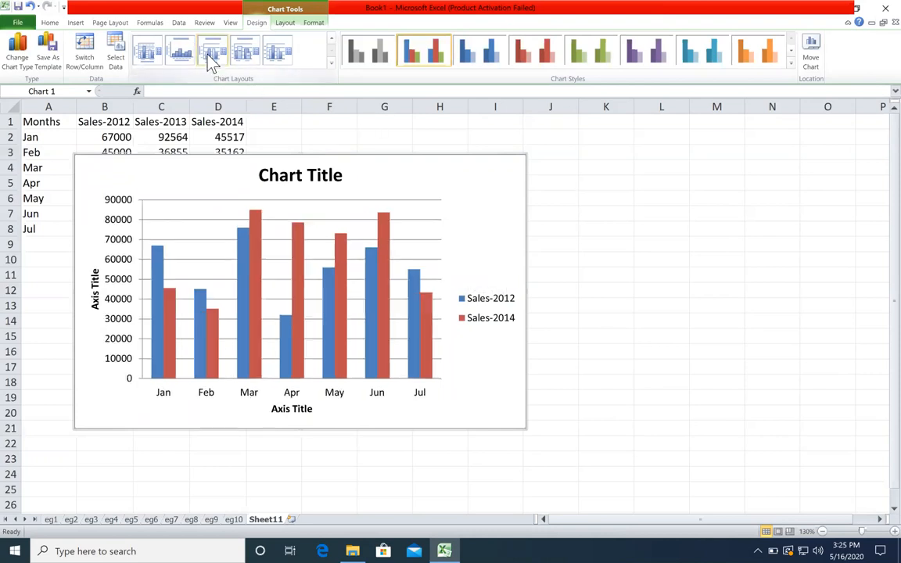
- Set the chart's horizontal axis title to "Months"
{"action": "left_click", "coordinate": [93, 278]}
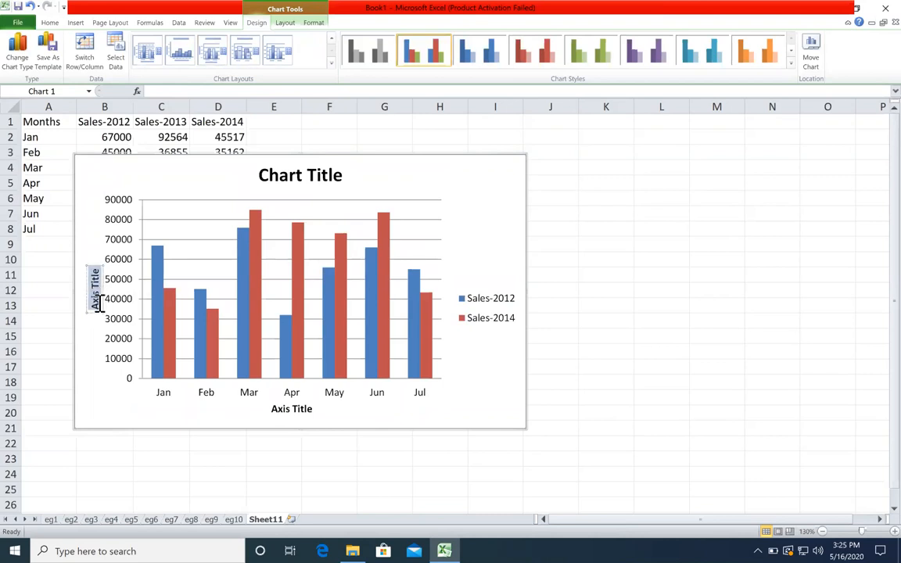
{"action": "left_click", "coordinate": [275, 410]}
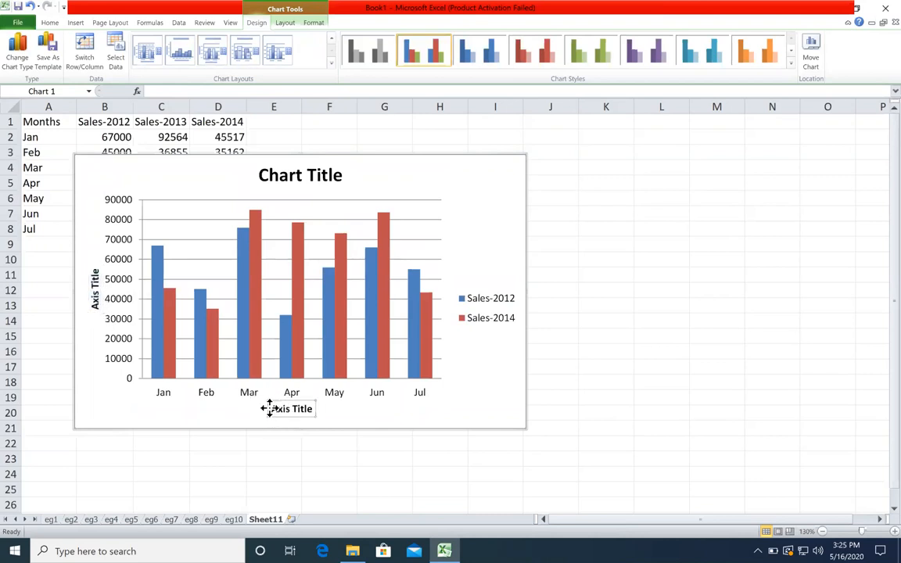
{"action": "double_click", "coordinate": [274, 410]}
{"action": "triple_click", "coordinate": [271, 410]}
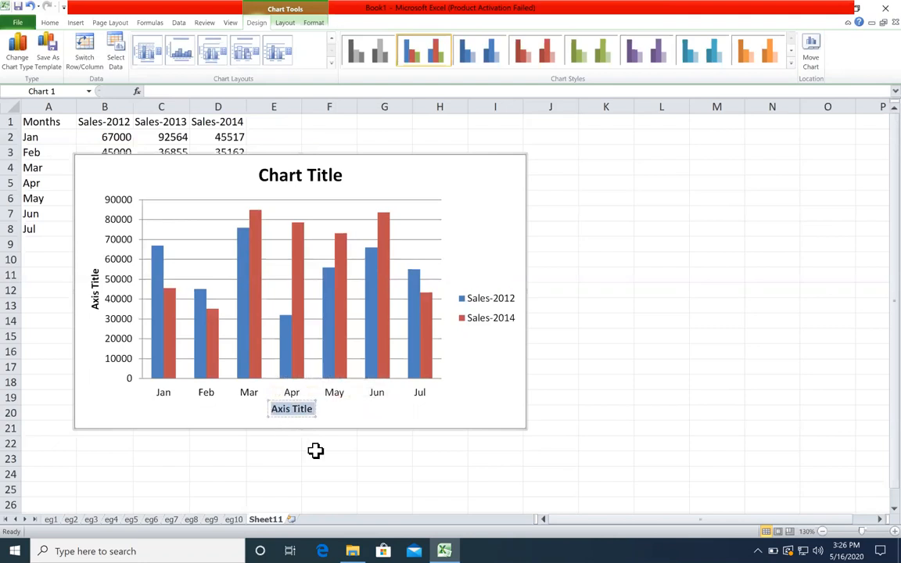
{"action": "type", "text": "MOnthd"}
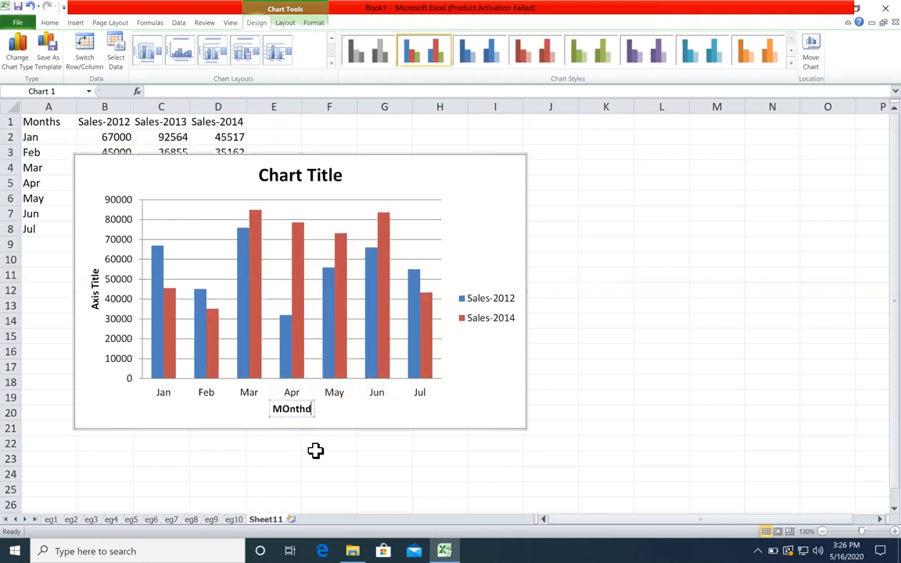
{"action": "key", "text": "BackSpace"}
{"action": "key", "text": "BackSpace"}
{"action": "key", "text": "BackSpace"}
{"action": "key", "text": "BackSpace"}
{"action": "key", "text": "BackSpace"}
{"action": "type", "text": "onths"}
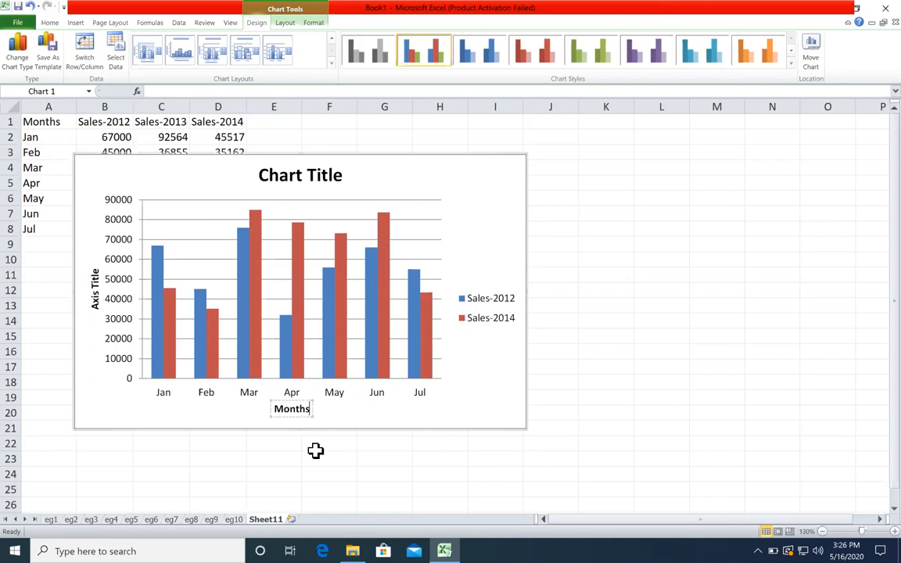
- Set the chart's vertical axis title to "SALES"
{"action": "double_click", "coordinate": [94, 279]}
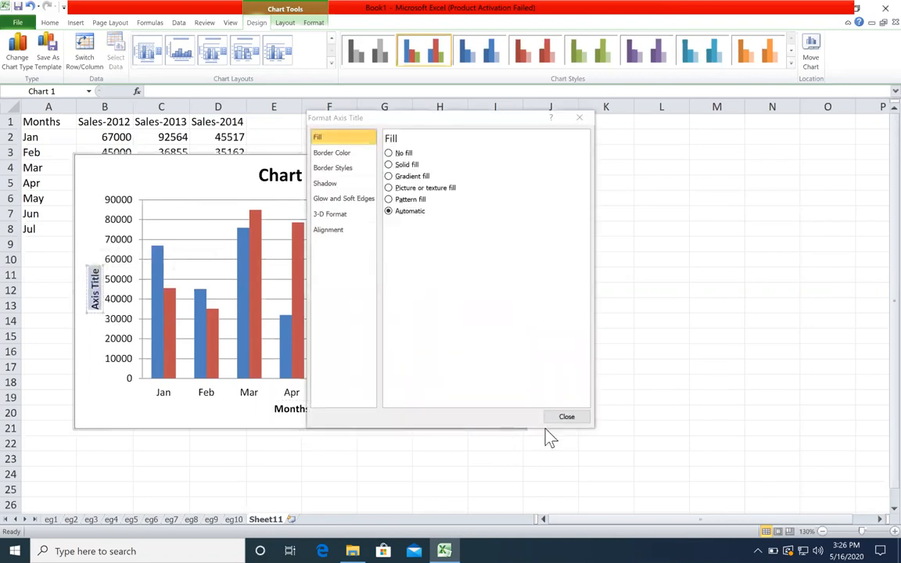
{"action": "left_click", "coordinate": [556, 421]}
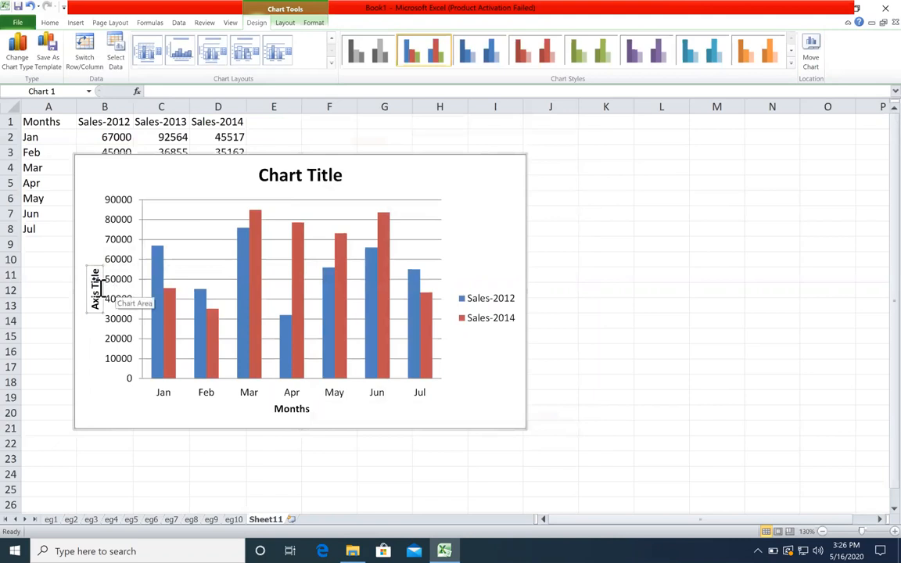
{"action": "left_click_drag", "start_coordinate": [95, 273], "coordinate": [104, 342]}
{"action": "type", "text": "SALES"}
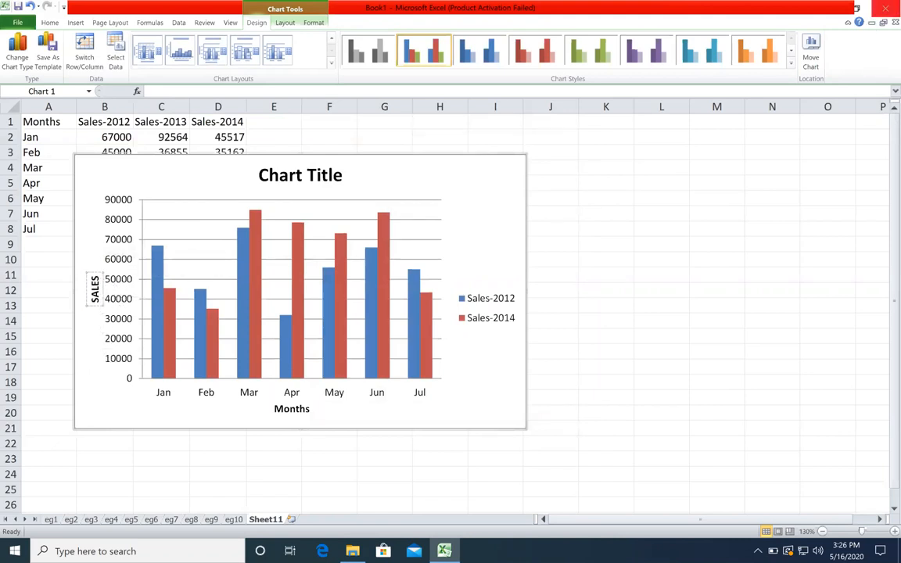
{"action": "left_click", "coordinate": [462, 211]}
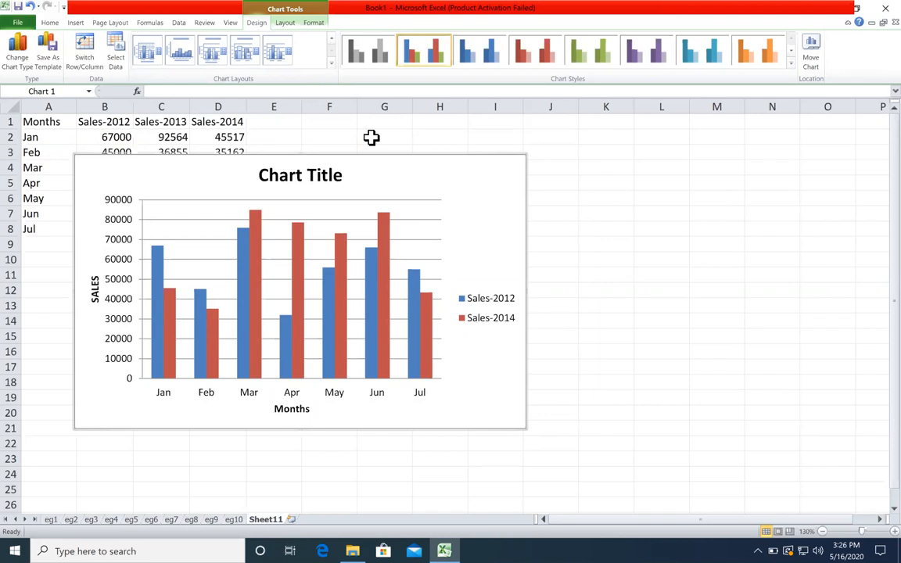
- Try layouts with a data table and data labels, and apply the one with only a chart title and a legend beside the columns
{"action": "left_click", "coordinate": [331, 64]}
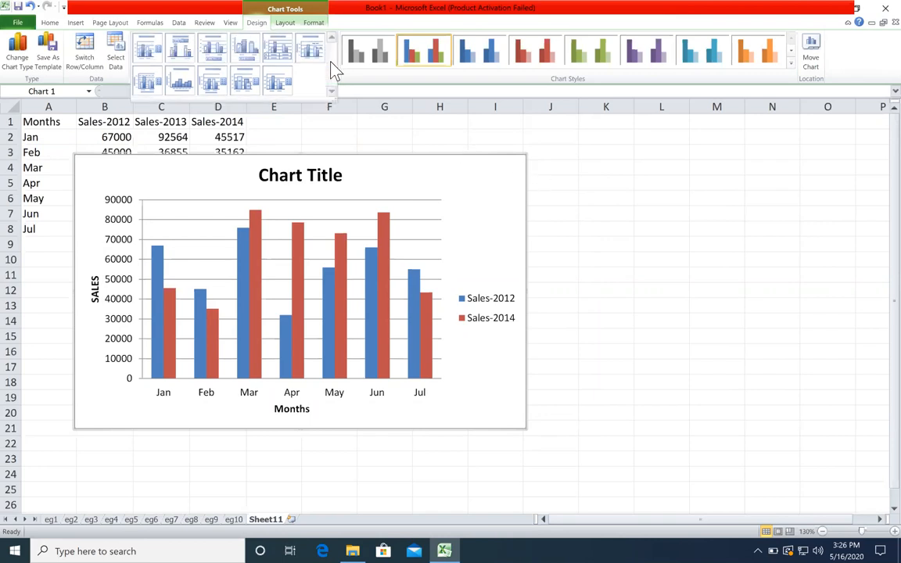
{"action": "left_click", "coordinate": [311, 55]}
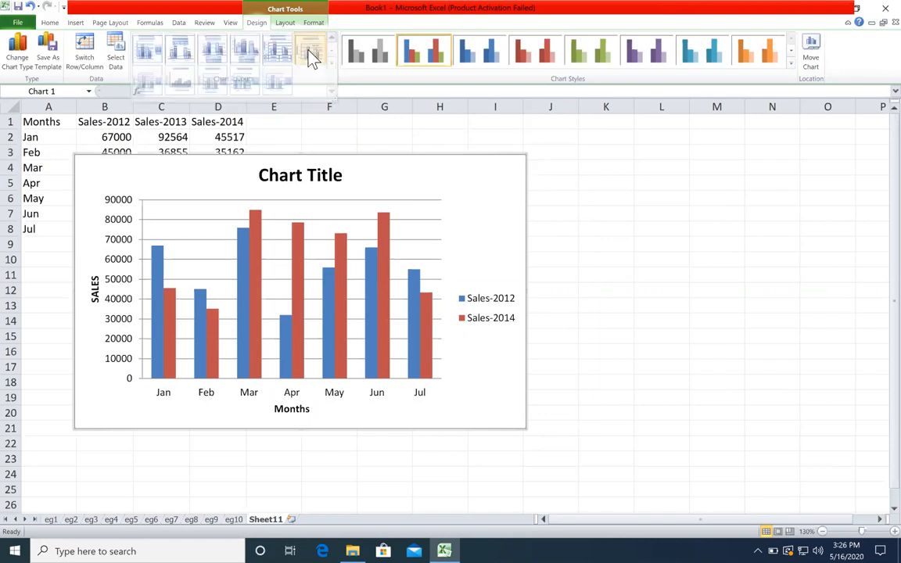
{"action": "left_click", "coordinate": [277, 68]}
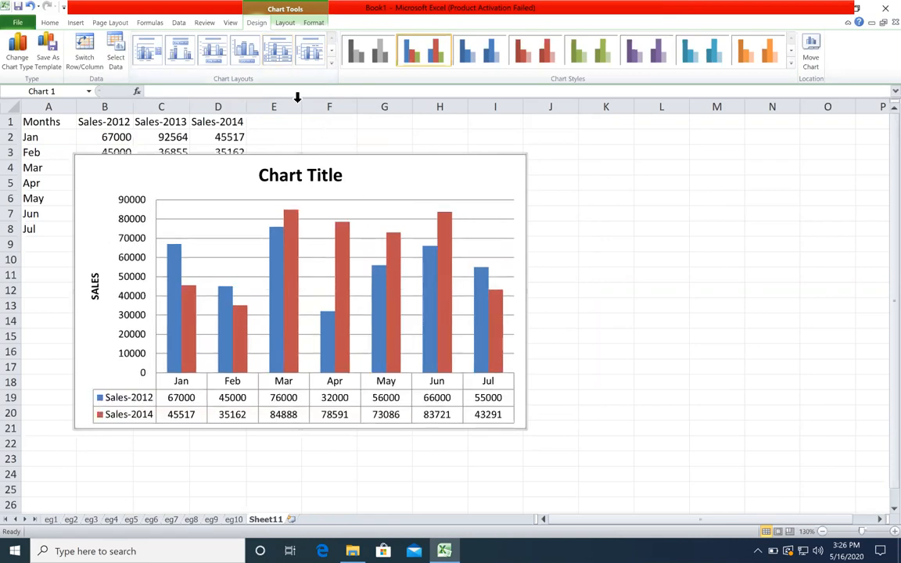
{"action": "left_click", "coordinate": [247, 55]}
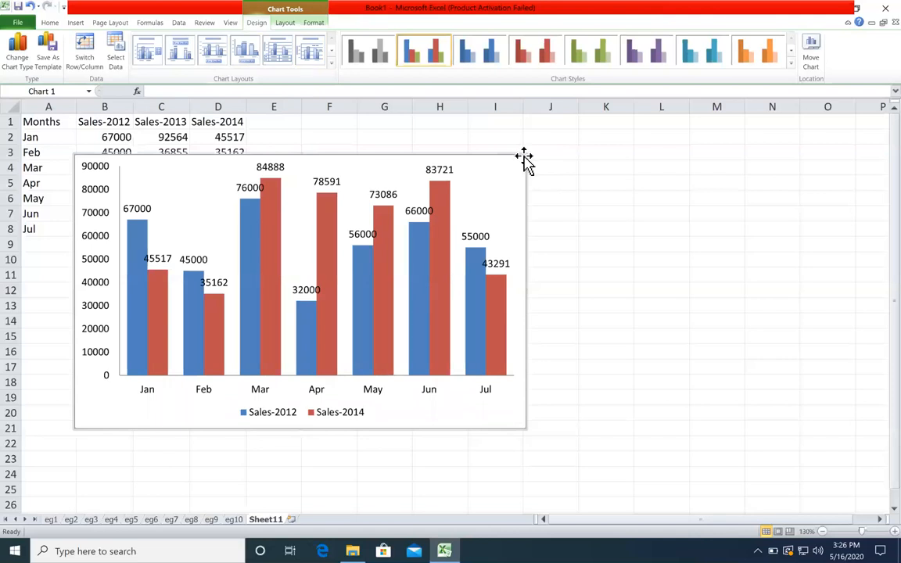
{"action": "left_click", "coordinate": [183, 61]}
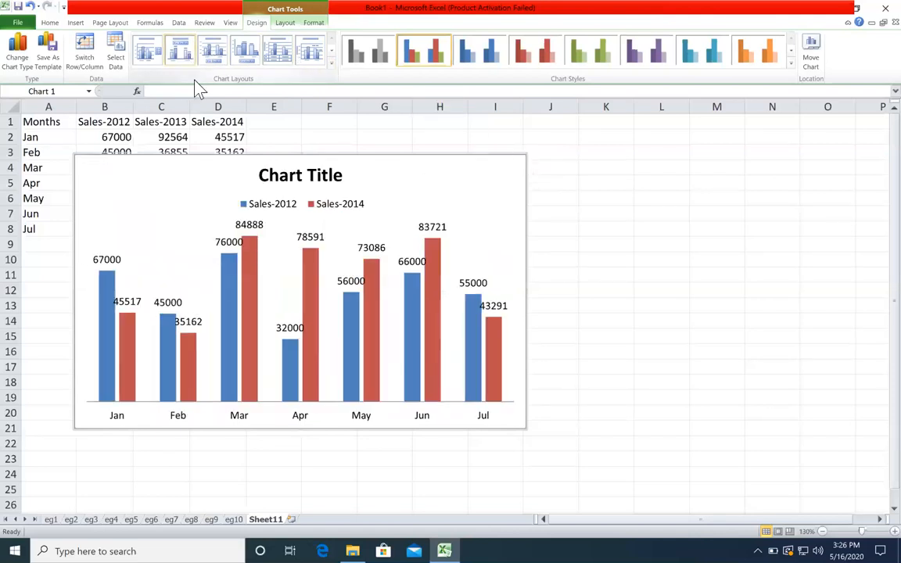
{"action": "left_click", "coordinate": [149, 53]}
{"action": "left_click", "coordinate": [332, 64]}
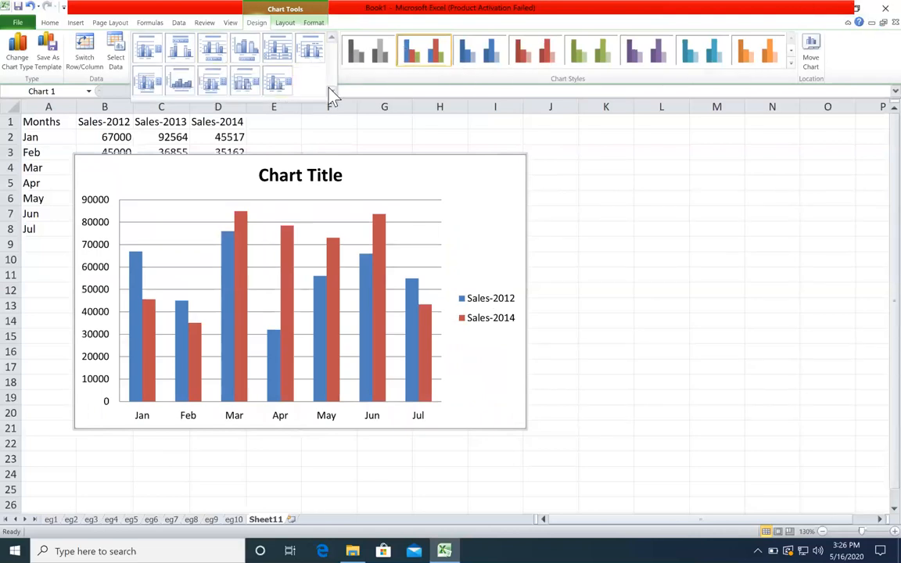
{"action": "left_click", "coordinate": [486, 216]}
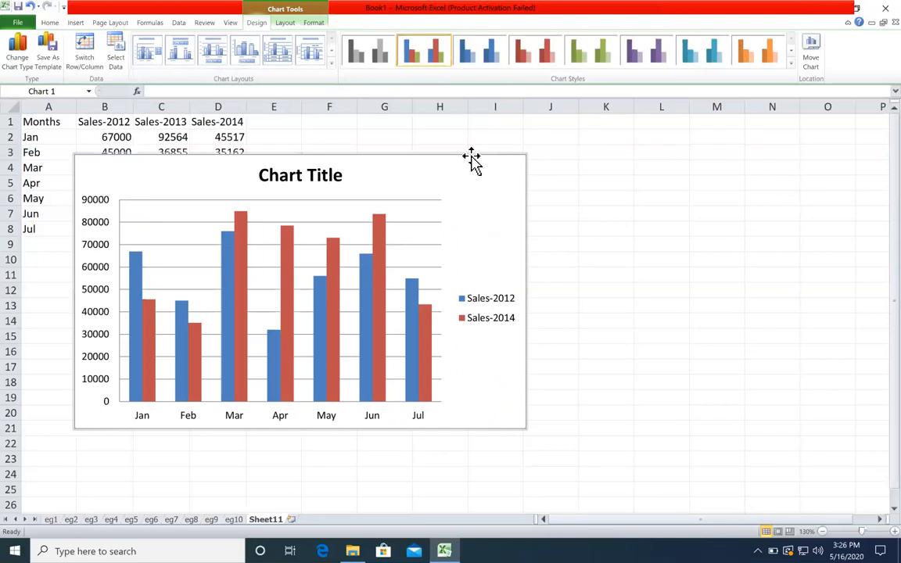
- Delete the column chart and insert a line chart with markers from A1:C8, covering Months, Sales-2012 and Sales-2013
{"action": "key", "text": "Delete"}
{"action": "left_click_drag", "start_coordinate": [161, 228], "coordinate": [41, 125]}
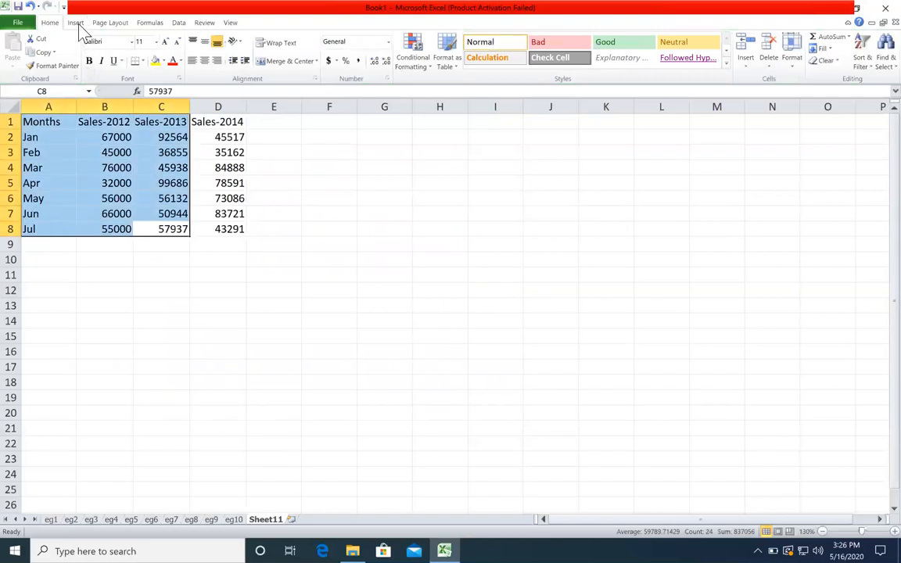
{"action": "left_click", "coordinate": [72, 22]}
{"action": "left_click", "coordinate": [226, 50]}
{"action": "left_click", "coordinate": [234, 135]}
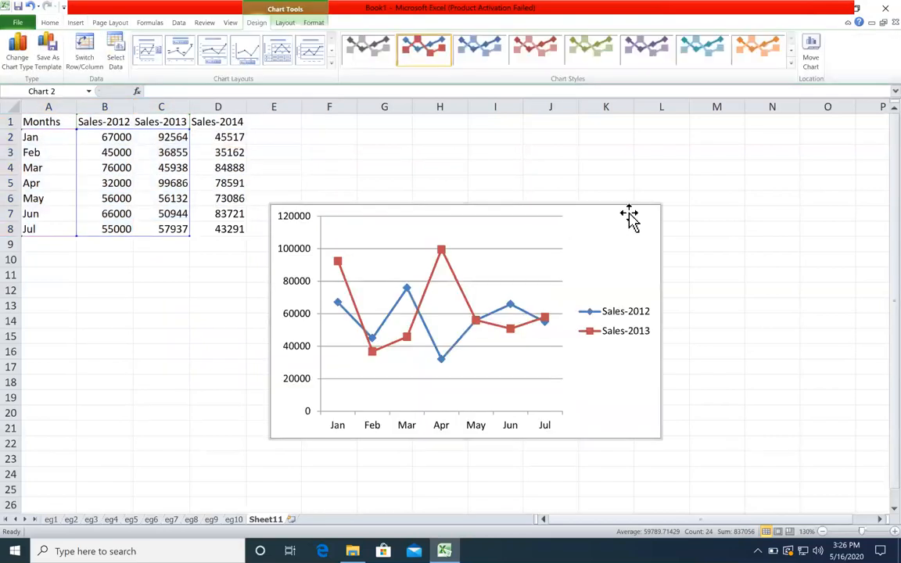
{"action": "left_click_drag", "start_coordinate": [663, 206], "coordinate": [667, 203]}
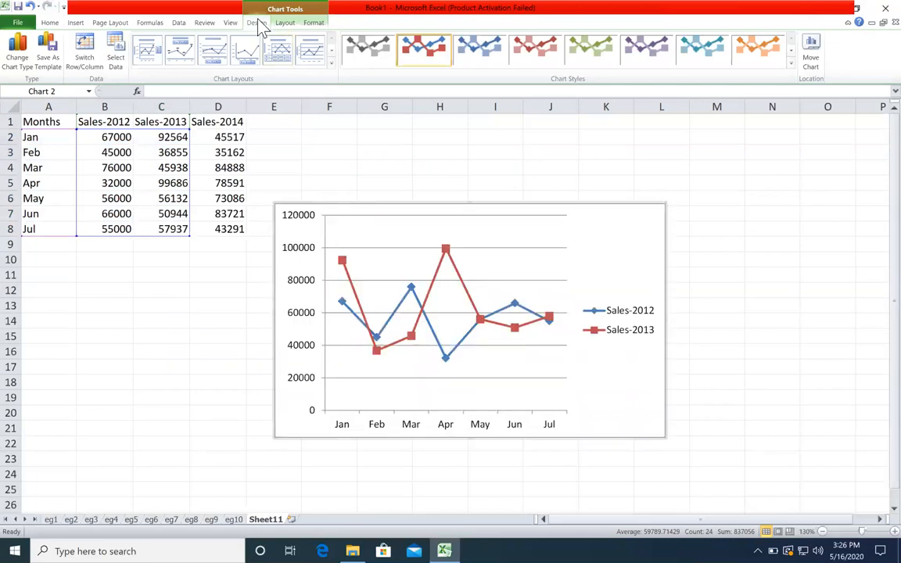
- Try several layouts on the line chart, including data labels, ending on the one with axis titles and drop lines
{"action": "left_click", "coordinate": [332, 63]}
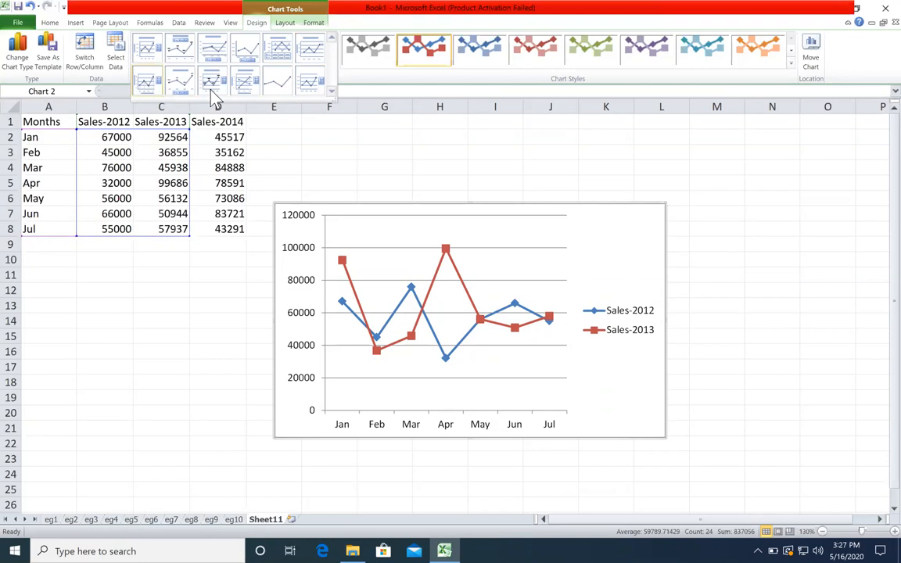
{"action": "left_click", "coordinate": [312, 76]}
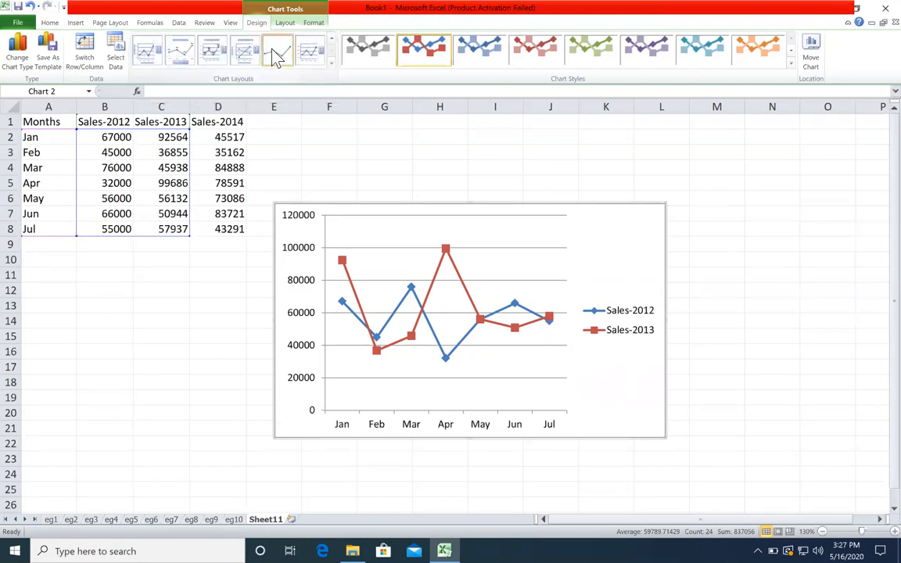
{"action": "left_click", "coordinate": [239, 58]}
{"action": "left_click", "coordinate": [197, 61]}
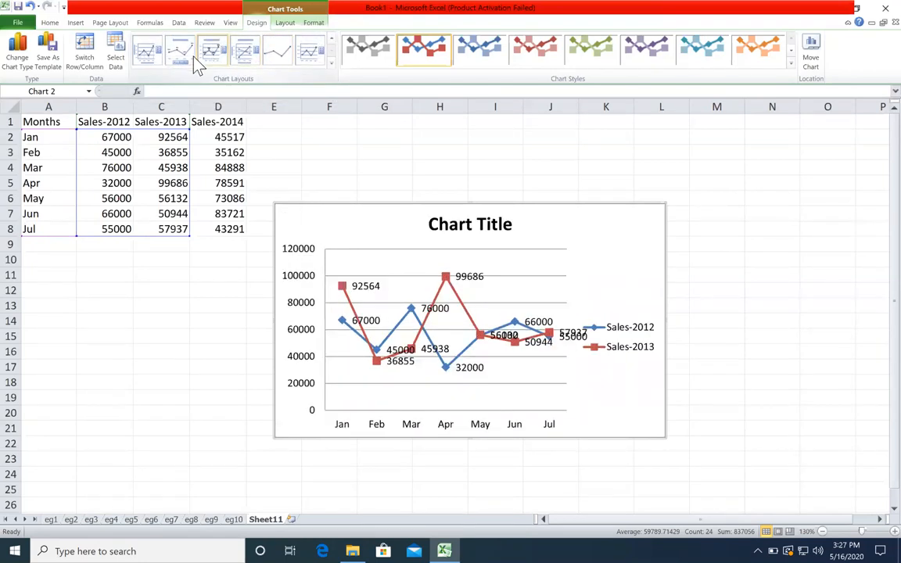
{"action": "left_click", "coordinate": [177, 63]}
{"action": "left_click", "coordinate": [153, 60]}
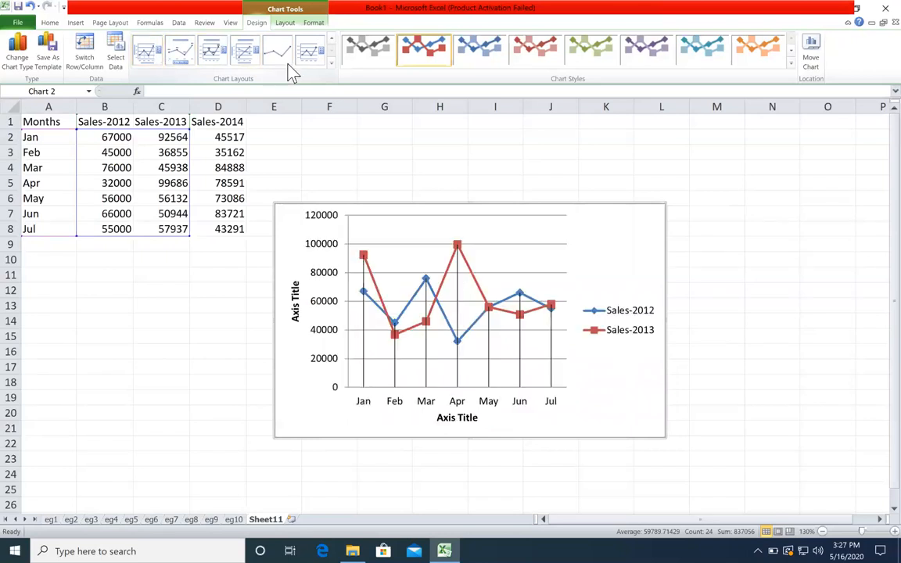
- Try the layout with data labels and a legend under the title, and apply the one with a data table below the lines
{"action": "left_click", "coordinate": [331, 39]}
{"action": "left_click", "coordinate": [244, 54]}
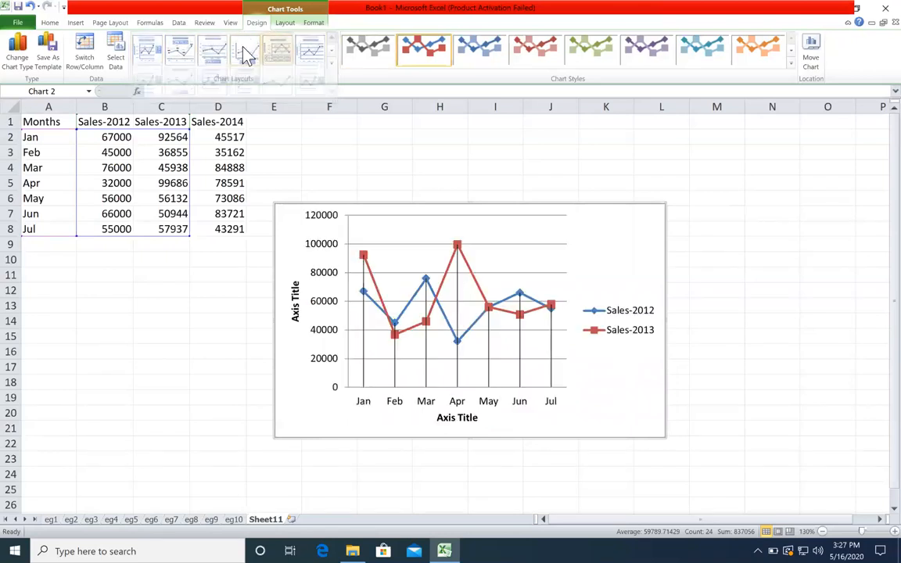
{"action": "left_click", "coordinate": [210, 55]}
{"action": "left_click", "coordinate": [179, 54]}
{"action": "left_click", "coordinate": [149, 55]}
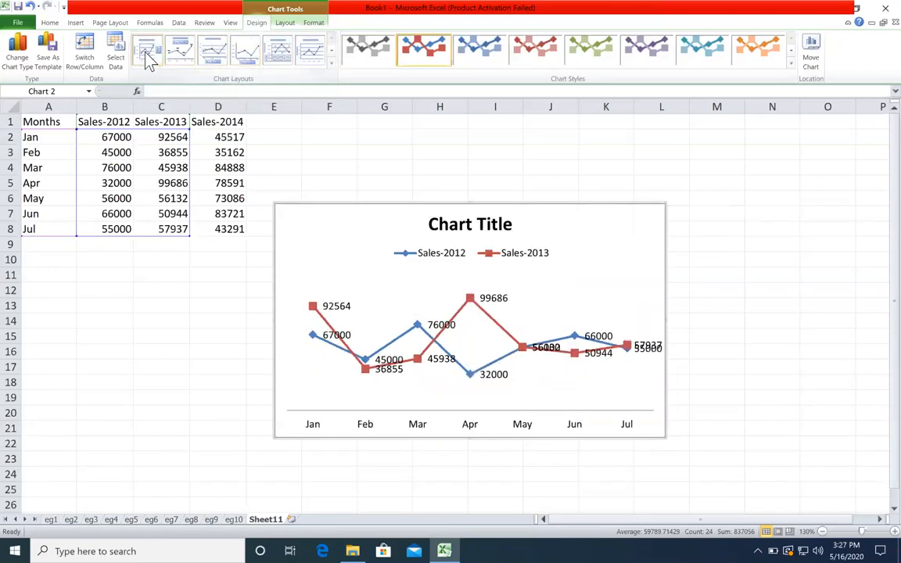
{"action": "left_click", "coordinate": [166, 57]}
{"action": "left_click", "coordinate": [167, 52]}
{"action": "left_click", "coordinate": [284, 52]}
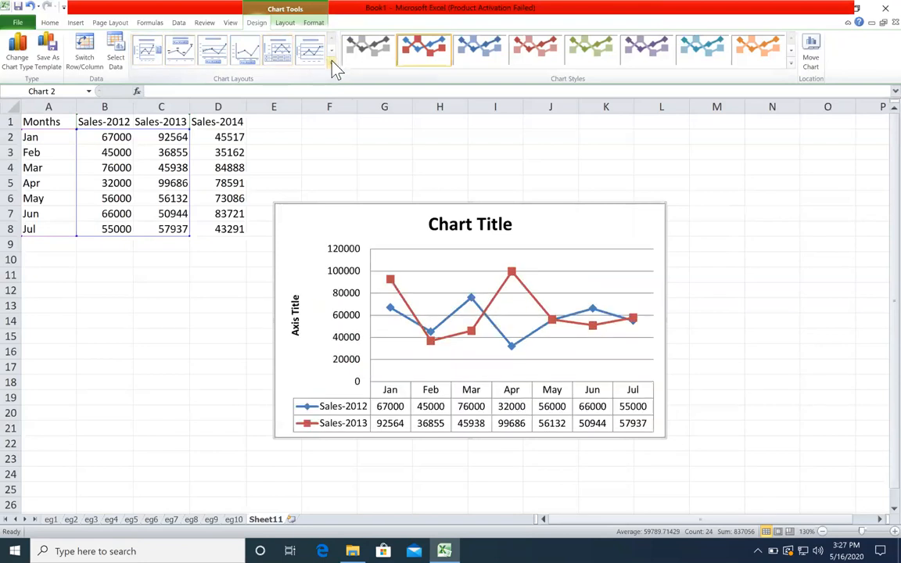
- Try the titled layout with high-low lines, and reapply the one with both axis titles, a legend and drop lines
{"action": "left_click", "coordinate": [332, 63]}
{"action": "left_click", "coordinate": [246, 82]}
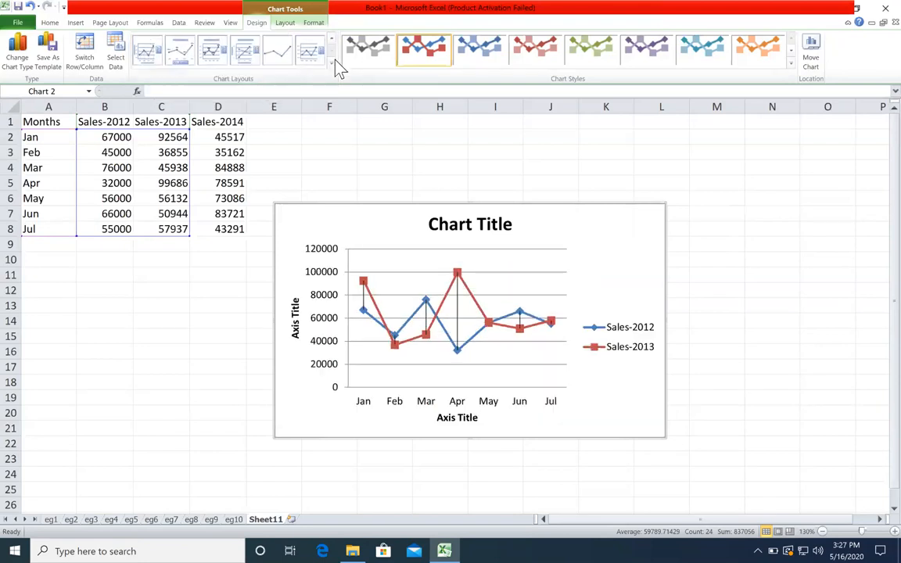
{"action": "left_click", "coordinate": [151, 82]}
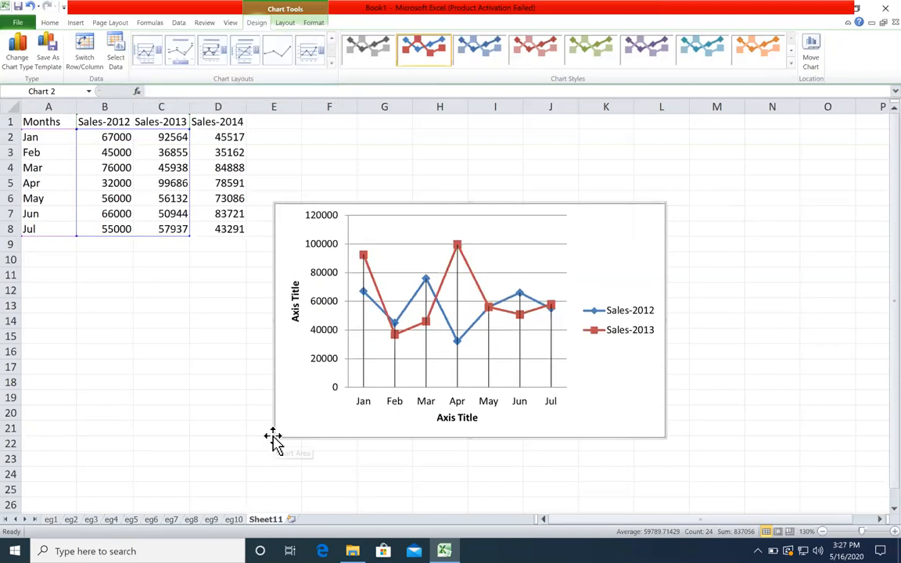
- Enlarge the line chart and place it beside the sales data so that no table values are covered
{"action": "left_click_drag", "start_coordinate": [273, 440], "coordinate": [545, 412]}
{"action": "left_click_drag", "start_coordinate": [661, 205], "coordinate": [763, 168]}
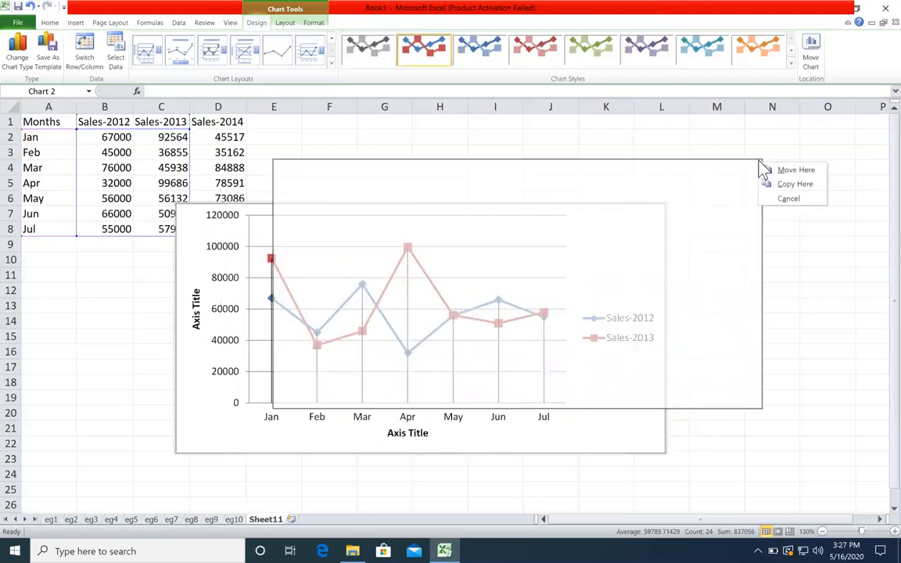
{"action": "left_click", "coordinate": [762, 156]}
{"action": "left_click", "coordinate": [650, 242]}
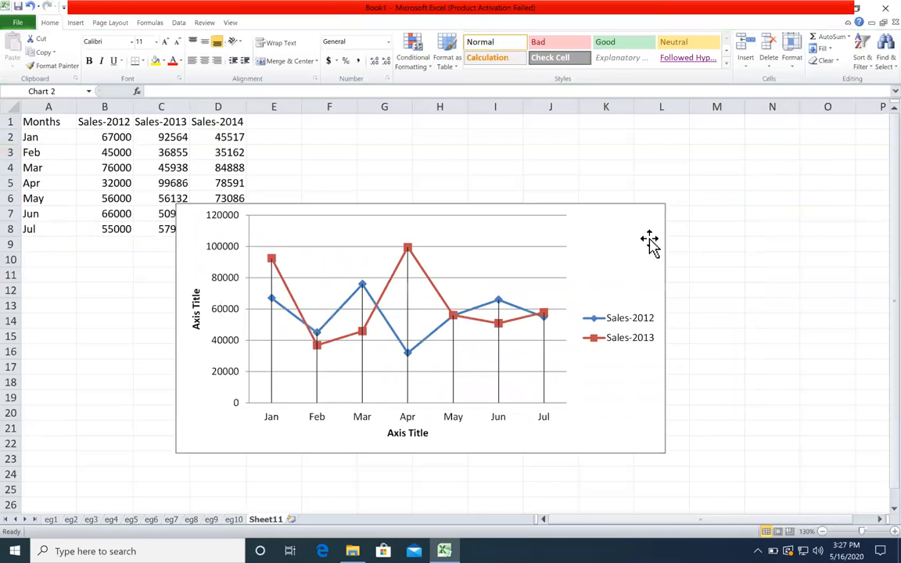
{"action": "left_click_drag", "start_coordinate": [640, 205], "coordinate": [756, 177]}
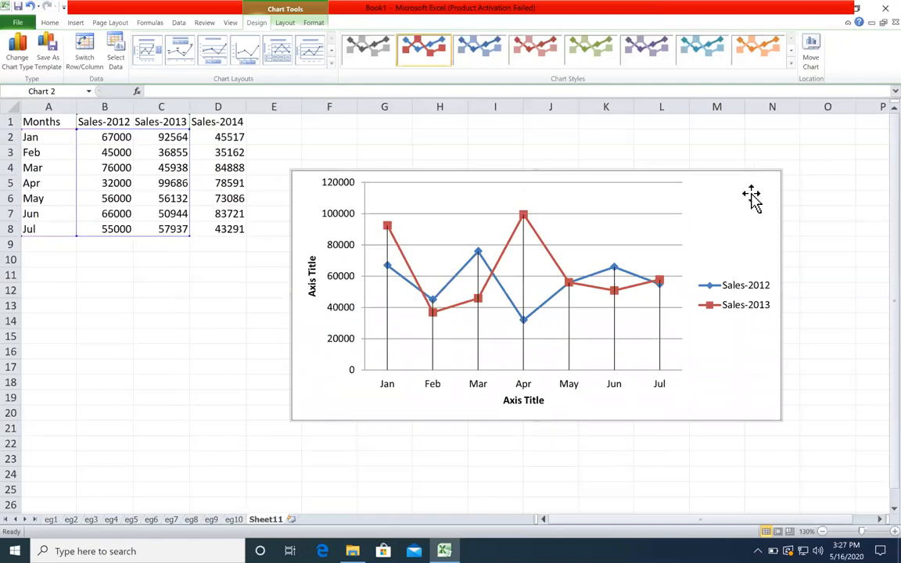
{"action": "left_click_drag", "start_coordinate": [757, 180], "coordinate": [726, 189]}
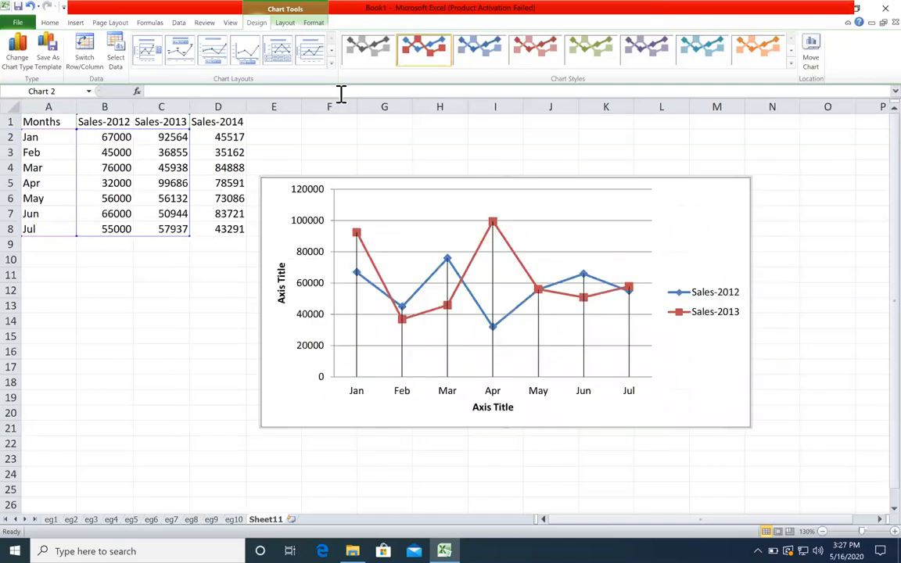
- Delete the line chart and insert a basic 2-D pie chart from A1:B8, covering Months and Sales-2012
{"action": "left_click", "coordinate": [179, 50]}
{"action": "key", "text": "Delete"}
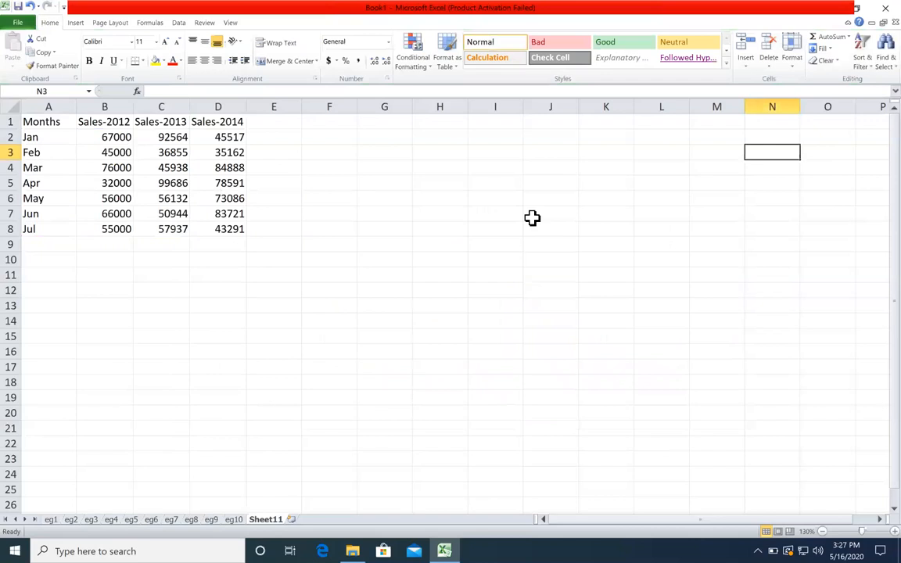
{"action": "left_click_drag", "start_coordinate": [115, 229], "coordinate": [26, 106]}
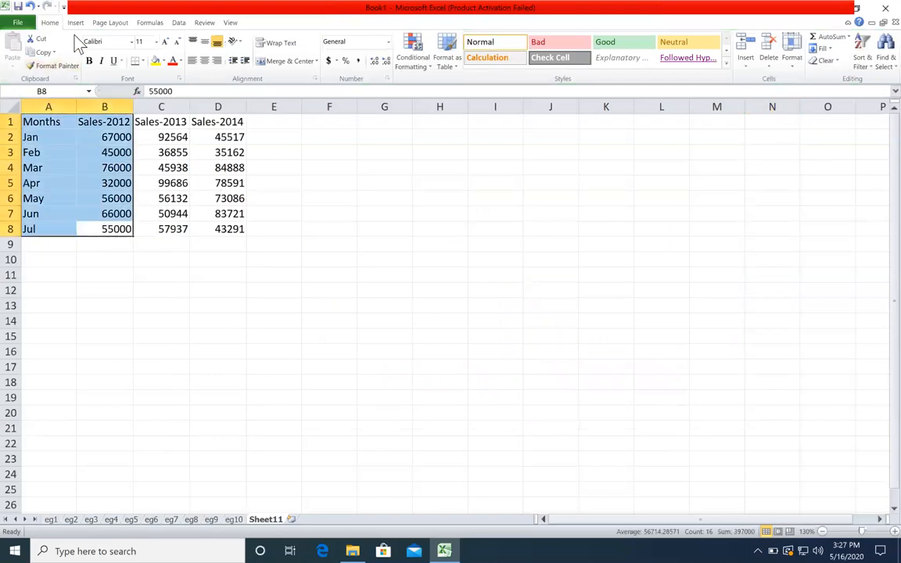
{"action": "left_click", "coordinate": [75, 22]}
{"action": "left_click", "coordinate": [252, 52]}
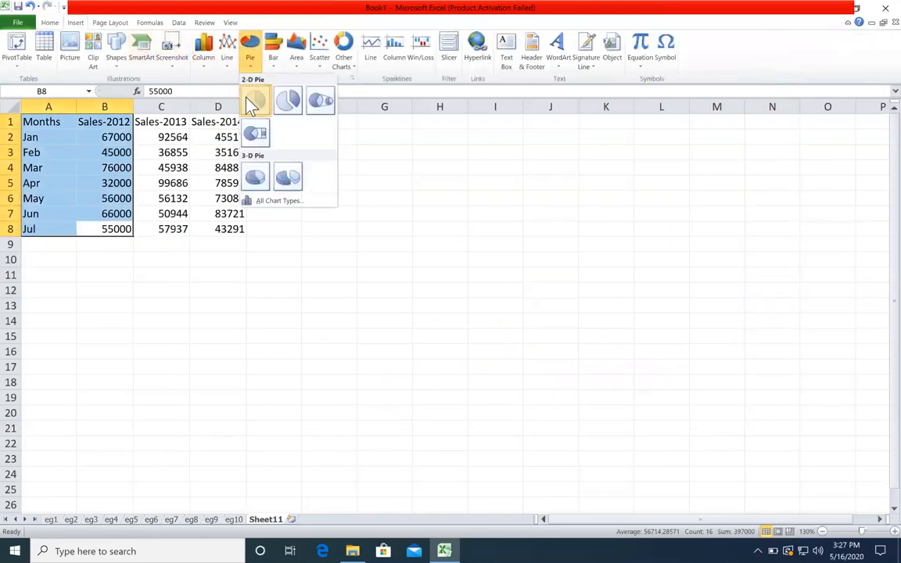
{"action": "left_click", "coordinate": [256, 100]}
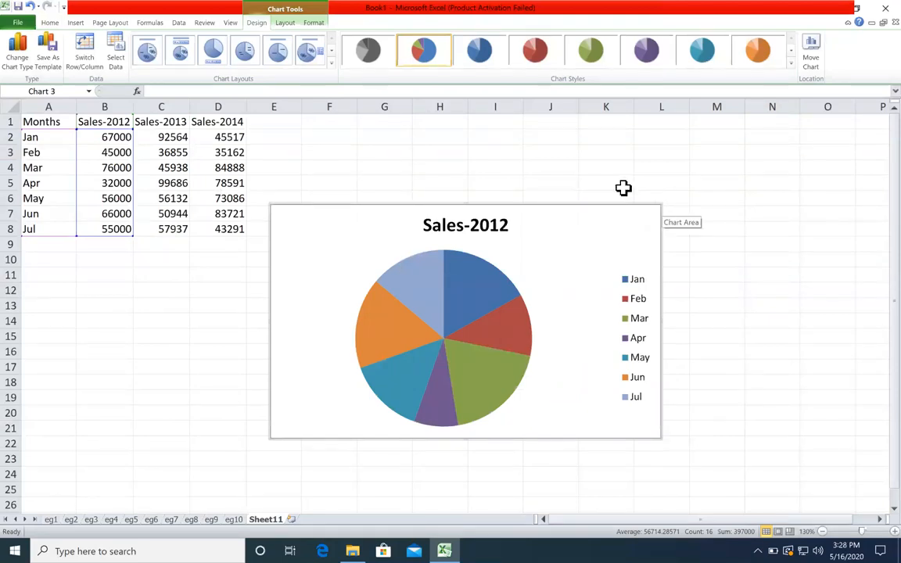
- Try several pie layouts, apply the one with a title and month-and-percentage slice labels, and enlarge the chart
{"action": "left_click", "coordinate": [331, 62]}
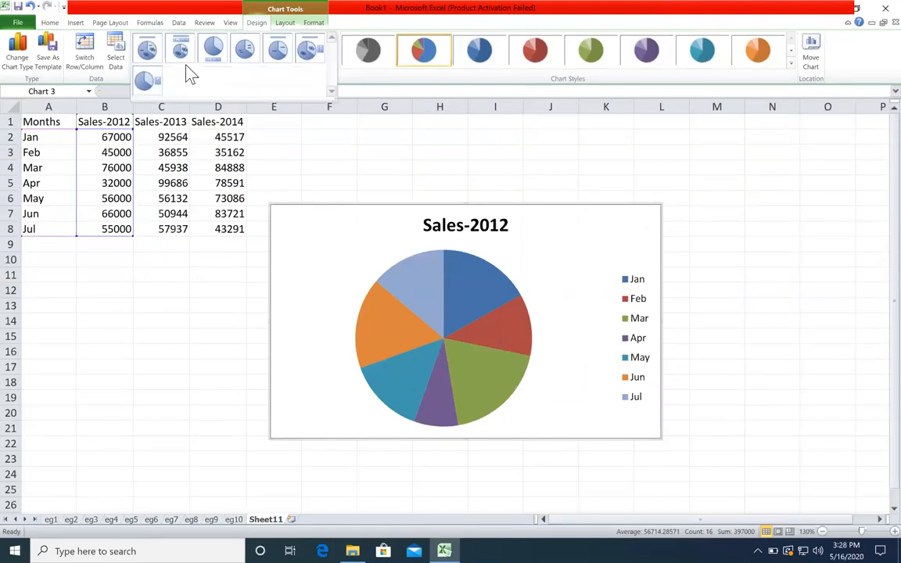
{"action": "left_click", "coordinate": [149, 80]}
{"action": "left_click", "coordinate": [332, 63]}
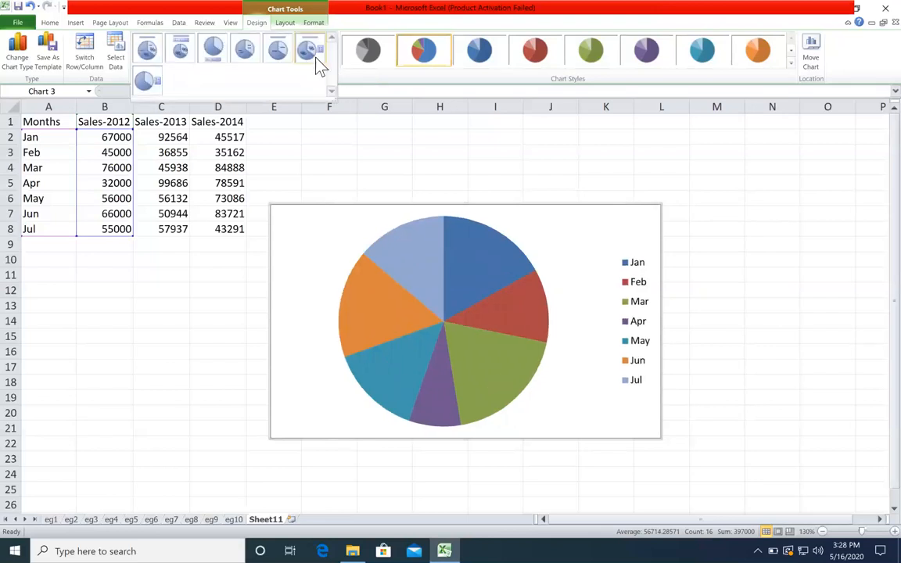
{"action": "left_click", "coordinate": [316, 58]}
{"action": "left_click", "coordinate": [276, 55]}
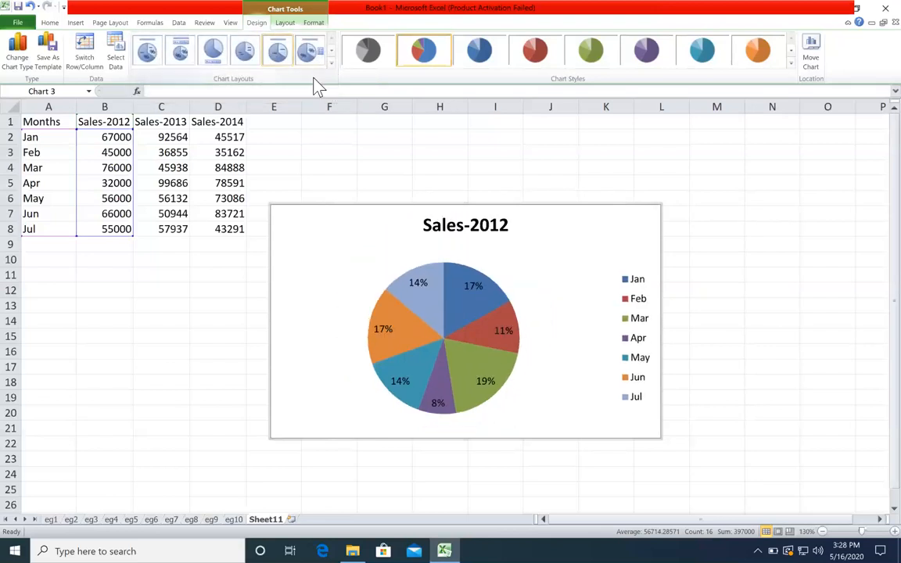
{"action": "left_click", "coordinate": [219, 51]}
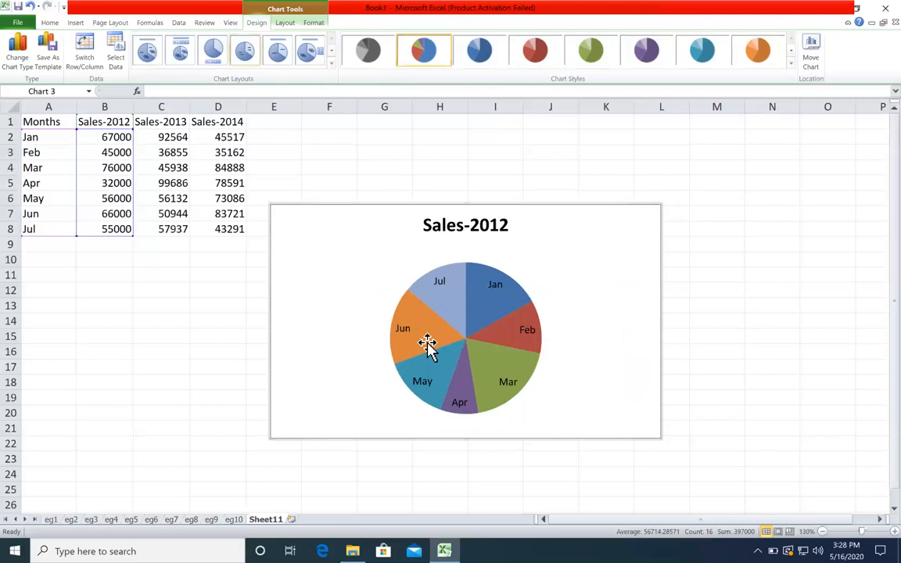
{"action": "left_click", "coordinate": [179, 59]}
{"action": "left_click", "coordinate": [147, 52]}
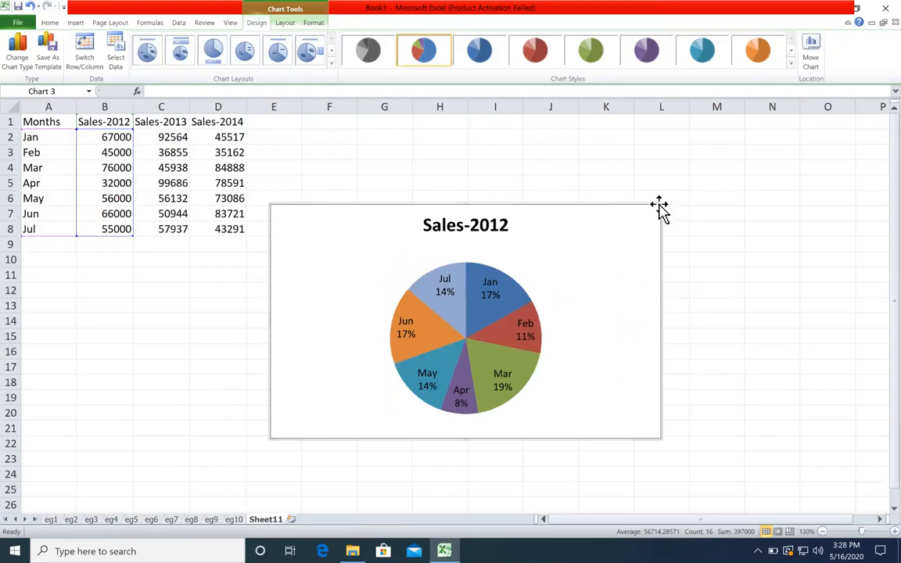
{"action": "left_click_drag", "start_coordinate": [661, 205], "coordinate": [715, 156]}
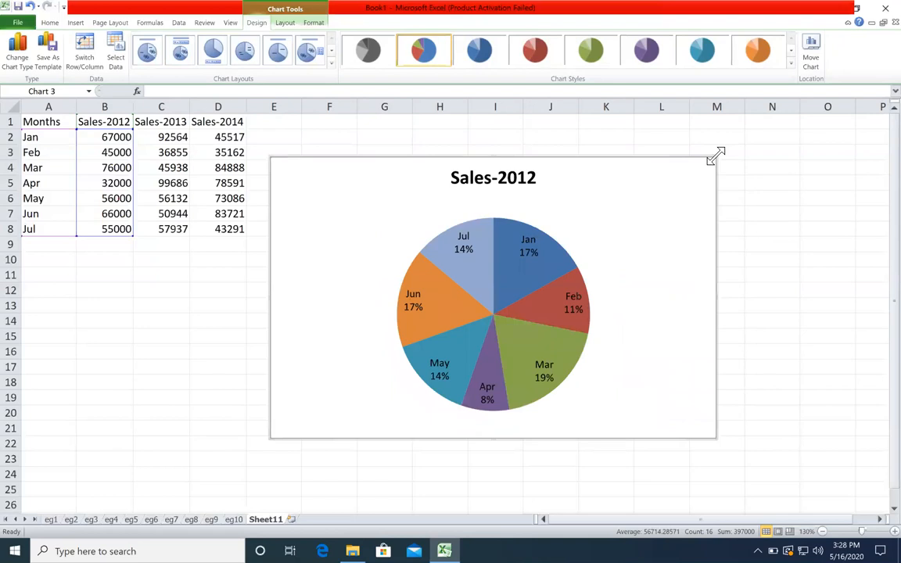
- Rename the Sheet11 worksheet as eg11 and move the pie chart so that it partly covers the Sales-2014 column
{"action": "double_click", "coordinate": [280, 519]}
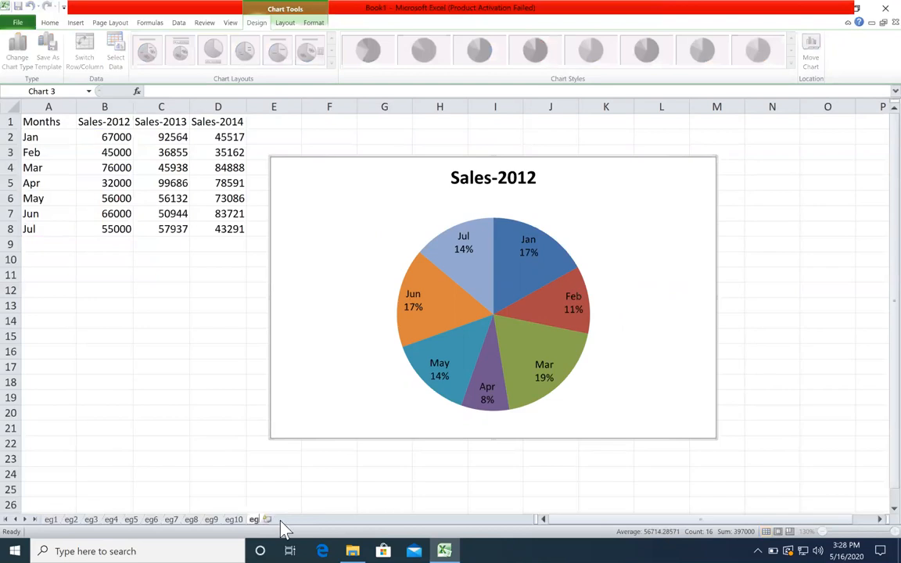
{"action": "key", "text": "Return"}
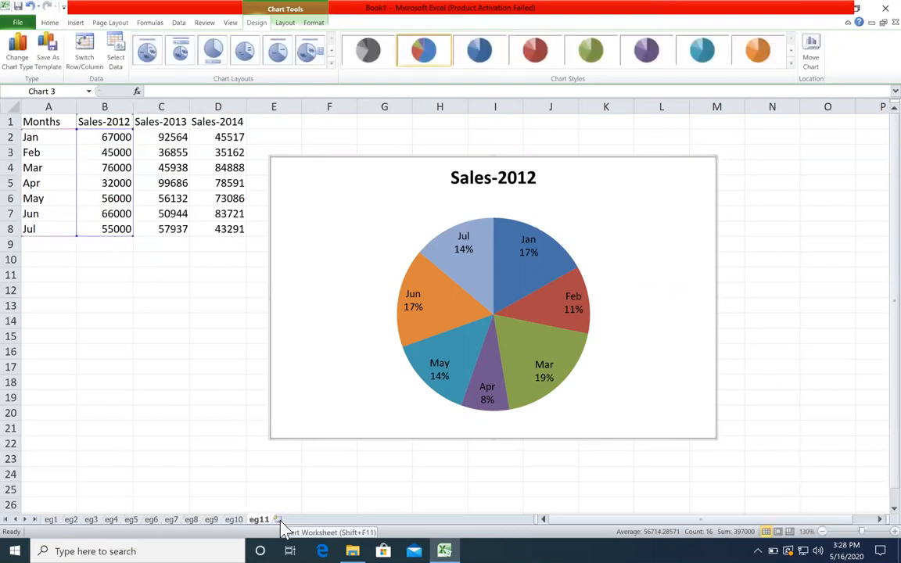
{"action": "left_click_drag", "start_coordinate": [643, 182], "coordinate": [674, 164]}
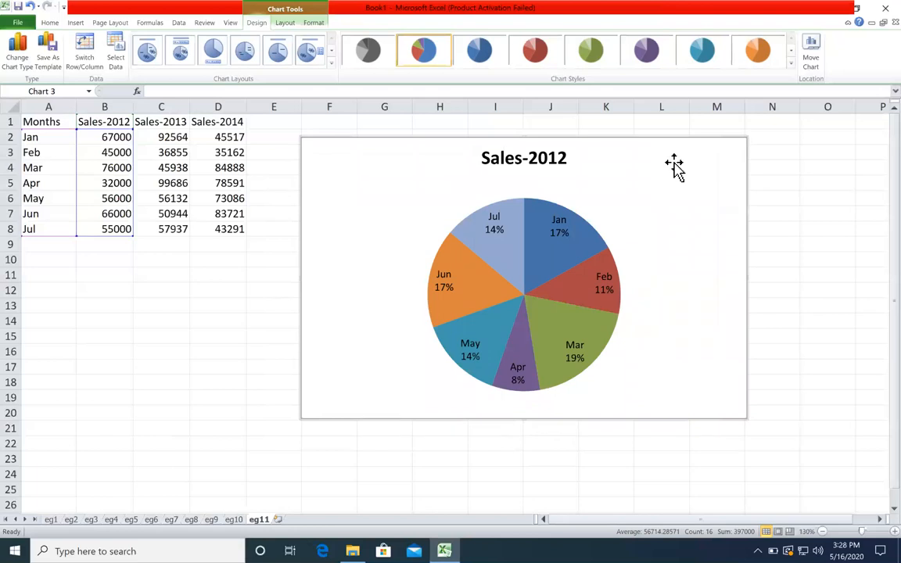
{"action": "left_click_drag", "start_coordinate": [704, 139], "coordinate": [602, 160]}
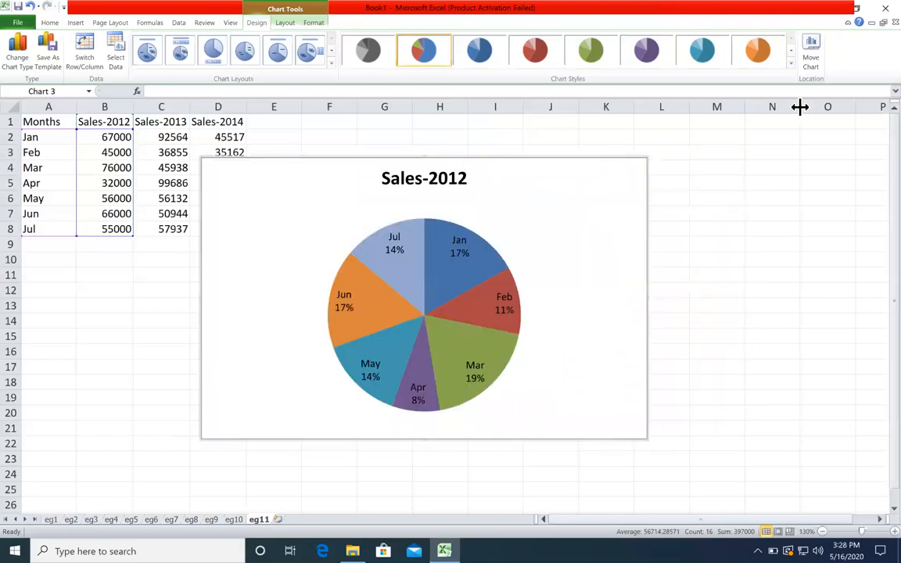
- Try bevelled pie styles in multicolour and single-colour shades such as teal, and apply the multicolour style with a black background
{"action": "left_click", "coordinate": [791, 62]}
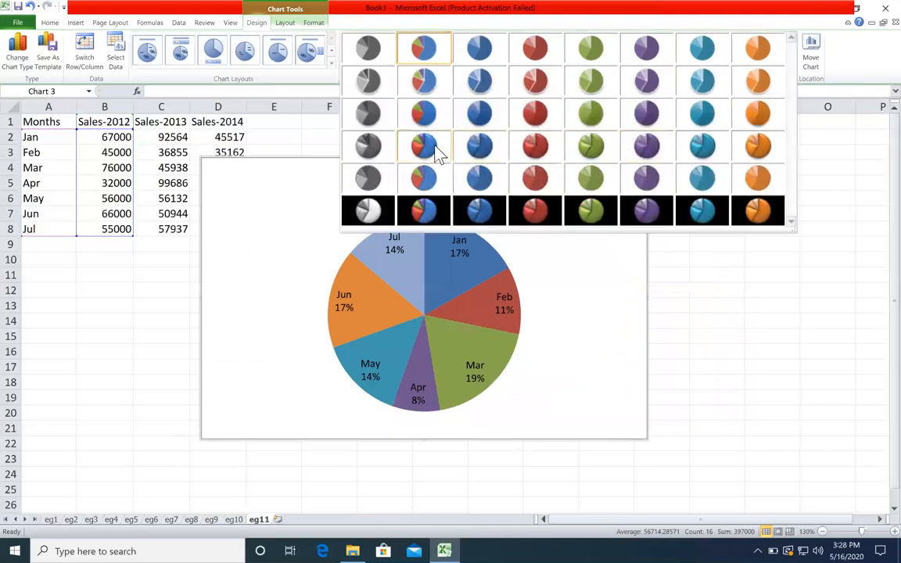
{"action": "left_click", "coordinate": [438, 153]}
{"action": "left_click", "coordinate": [485, 53]}
{"action": "left_click", "coordinate": [641, 61]}
{"action": "left_click", "coordinate": [696, 60]}
{"action": "left_click", "coordinate": [432, 57]}
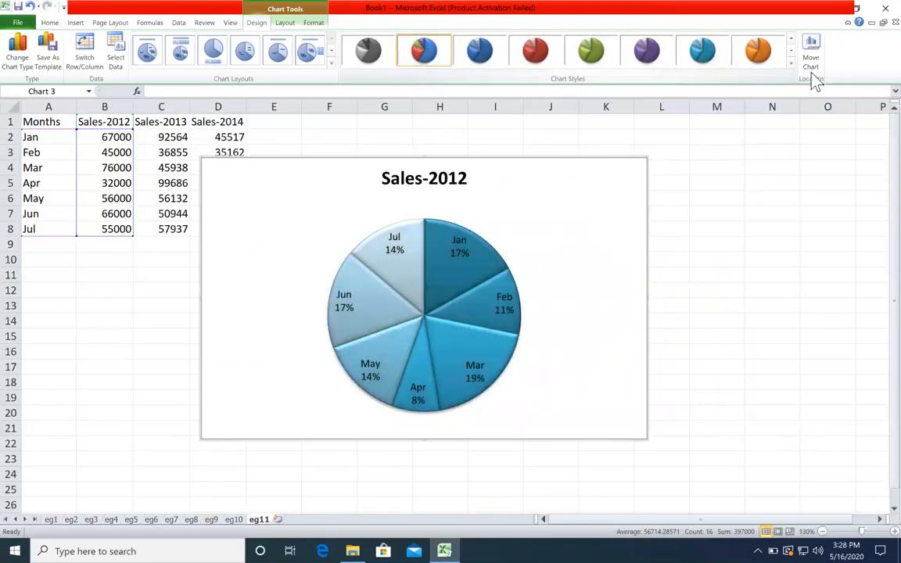
{"action": "left_click", "coordinate": [792, 61]}
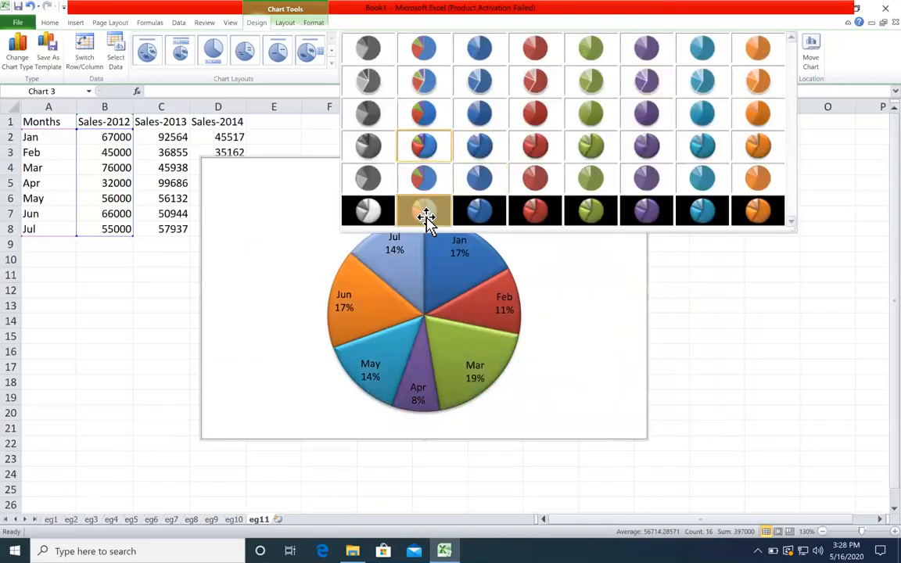
{"action": "left_click", "coordinate": [425, 215]}
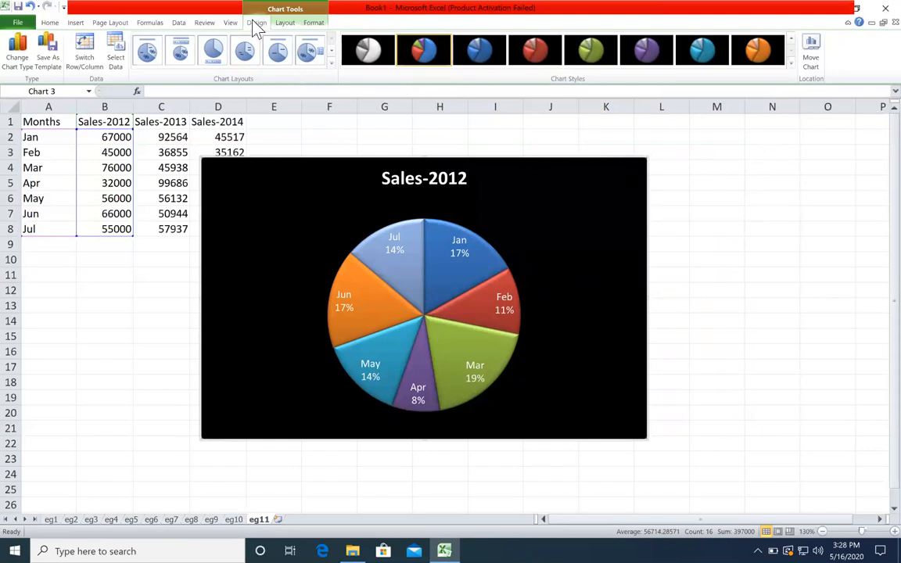
- Delete the Sales-2012 pie chart from the sheet
{"action": "left_click", "coordinate": [286, 24]}
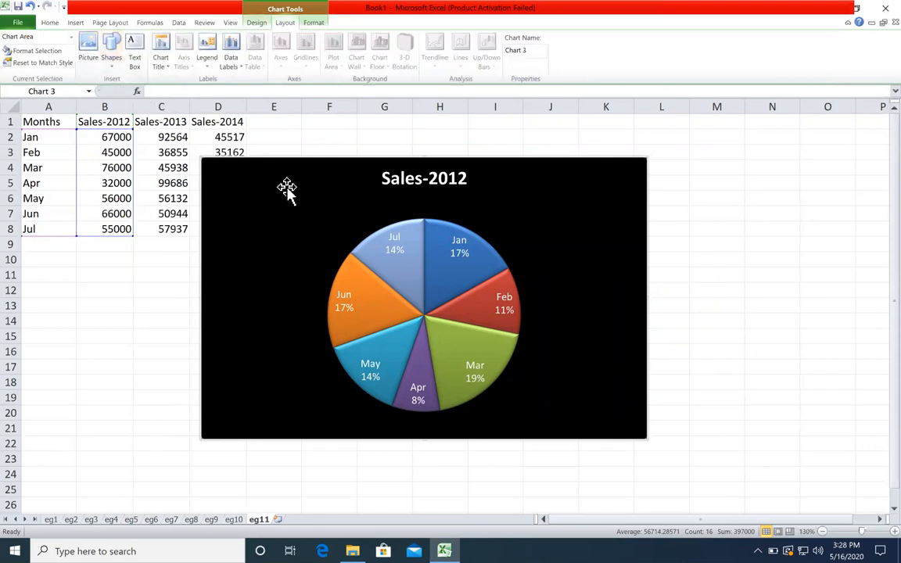
{"action": "key", "text": "Delete"}
- Insert a 2-D clustered column chart from the Months, Sales-2012 and Sales-2013 data in A1:C8 and enlarge it
{"action": "left_click", "coordinate": [168, 228]}
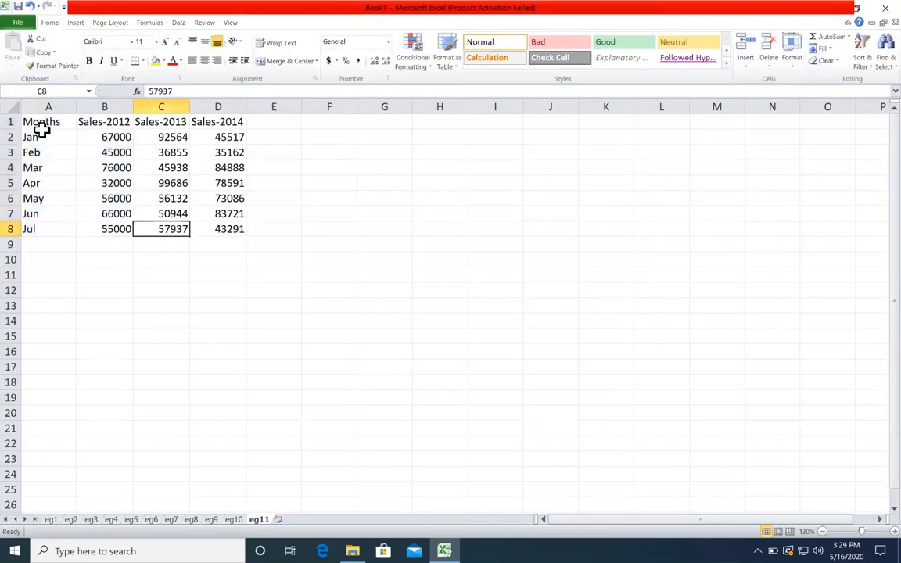
{"action": "left_click", "coordinate": [39, 124], "text": "shift"}
{"action": "left_click", "coordinate": [75, 22]}
{"action": "left_click", "coordinate": [204, 49]}
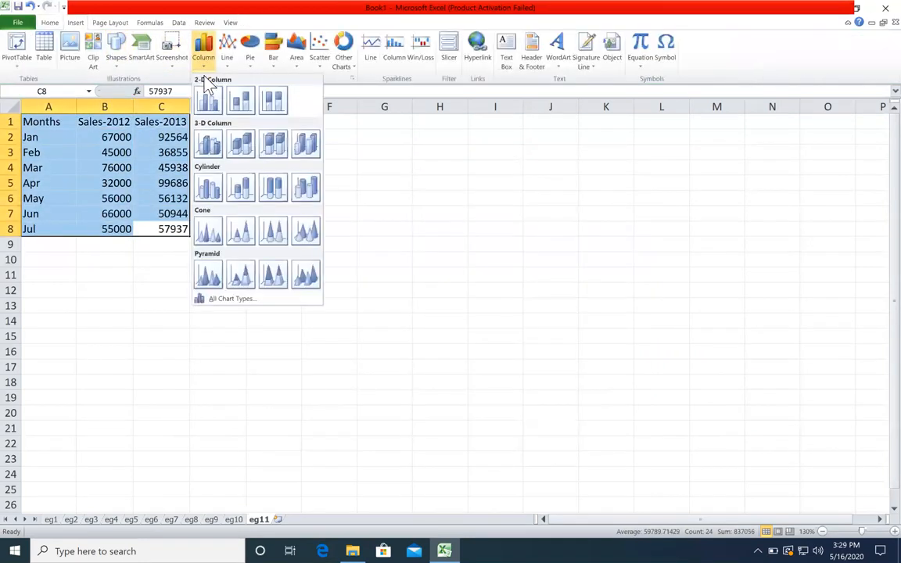
{"action": "key", "text": "Return"}
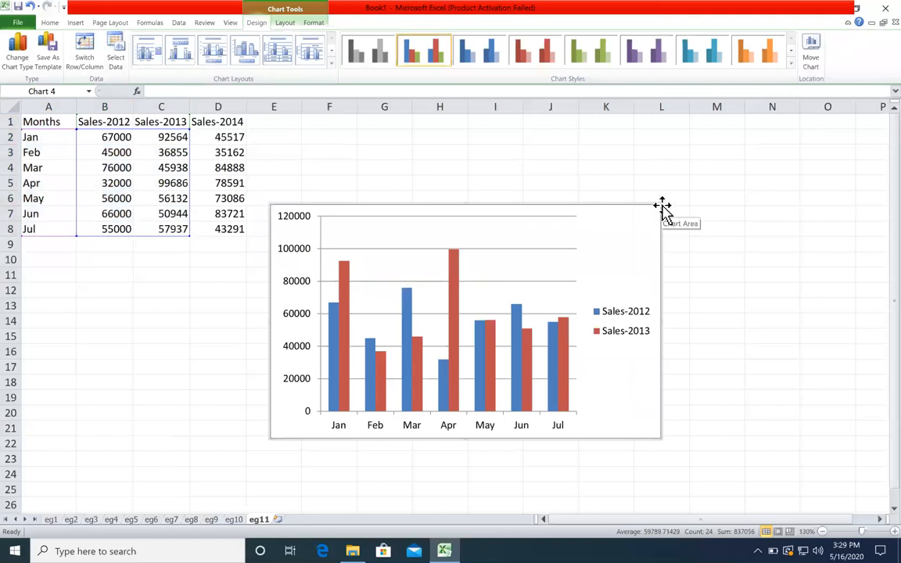
{"action": "left_click_drag", "start_coordinate": [682, 194], "coordinate": [716, 173]}
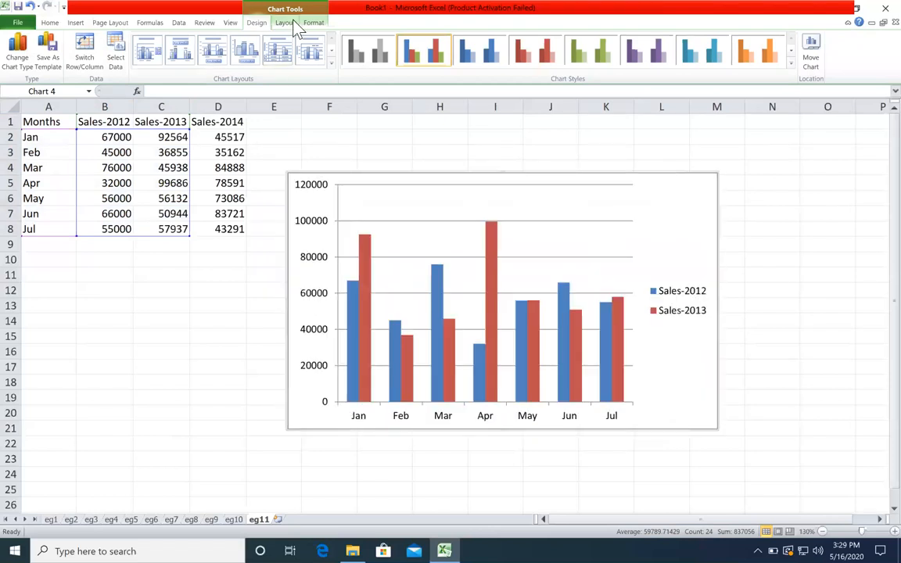
- Format the chart legend by trying several positions and finally placing it at Top
{"action": "left_click", "coordinate": [294, 22]}
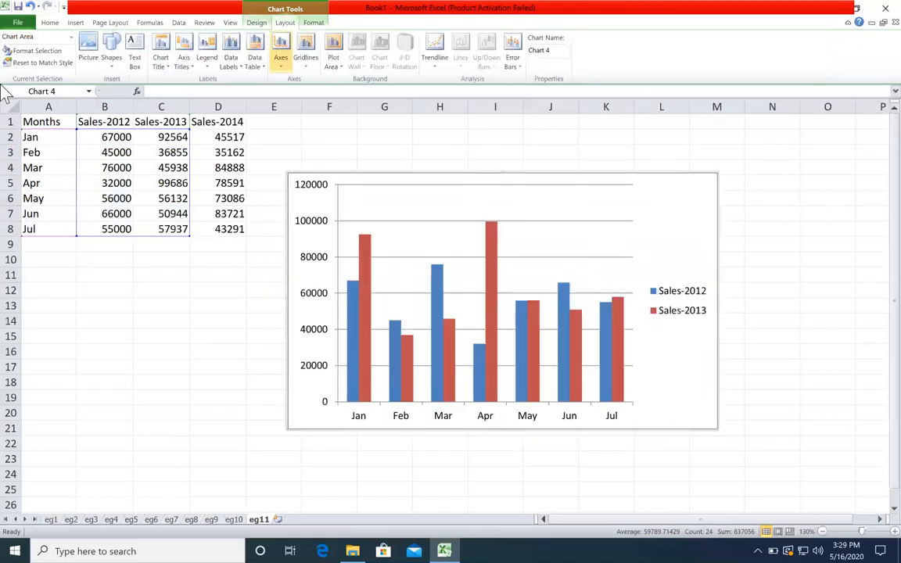
{"action": "left_click", "coordinate": [71, 36]}
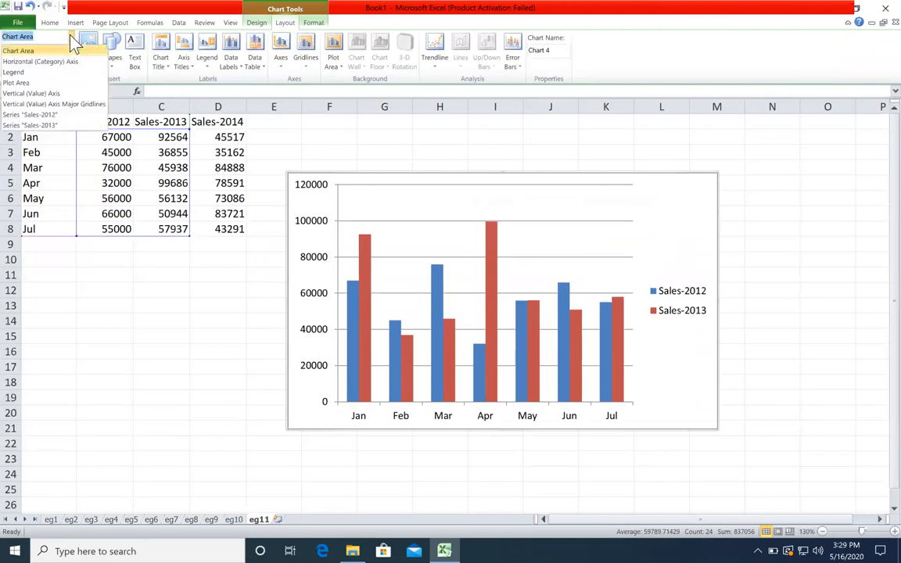
{"action": "left_click", "coordinate": [36, 72]}
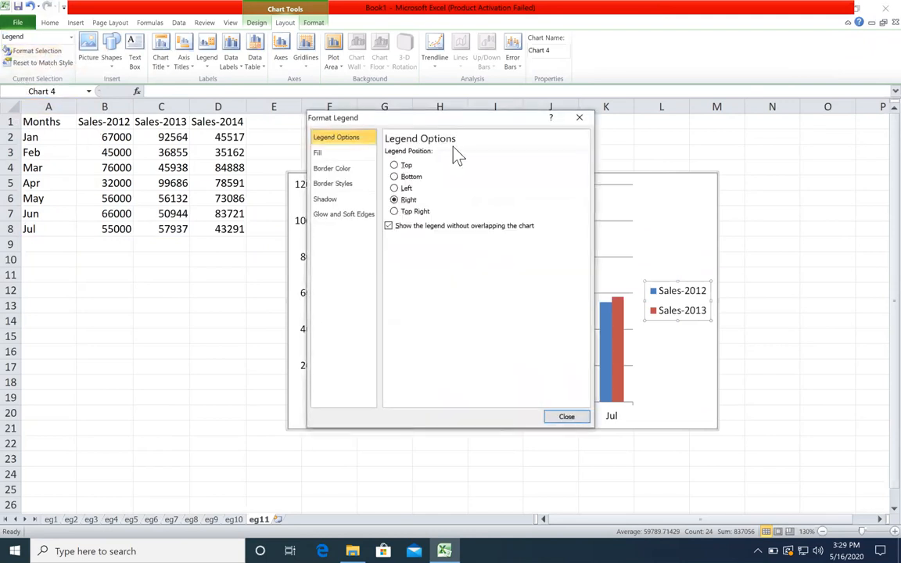
{"action": "left_click_drag", "start_coordinate": [447, 127], "coordinate": [258, 94]}
{"action": "left_click", "coordinate": [206, 134]}
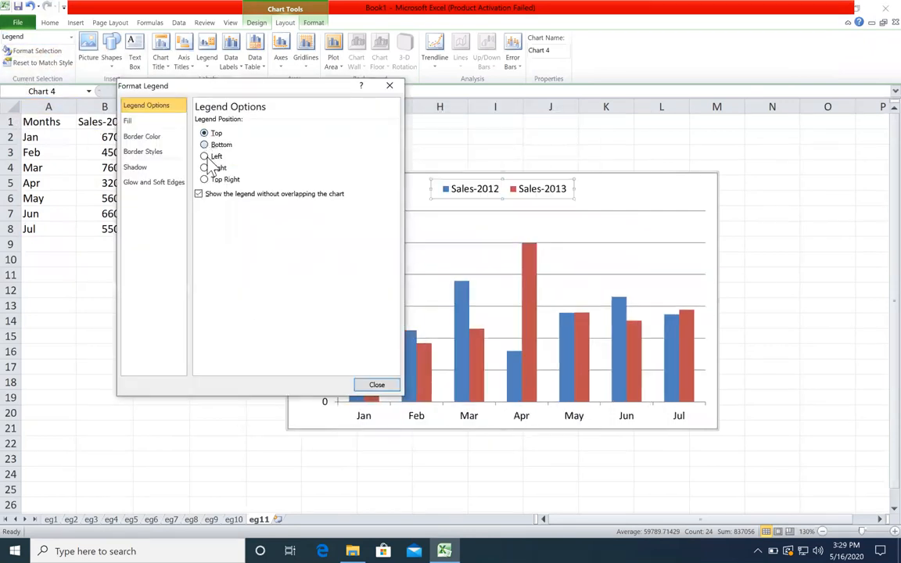
{"action": "left_click", "coordinate": [208, 157]}
{"action": "left_click", "coordinate": [206, 180]}
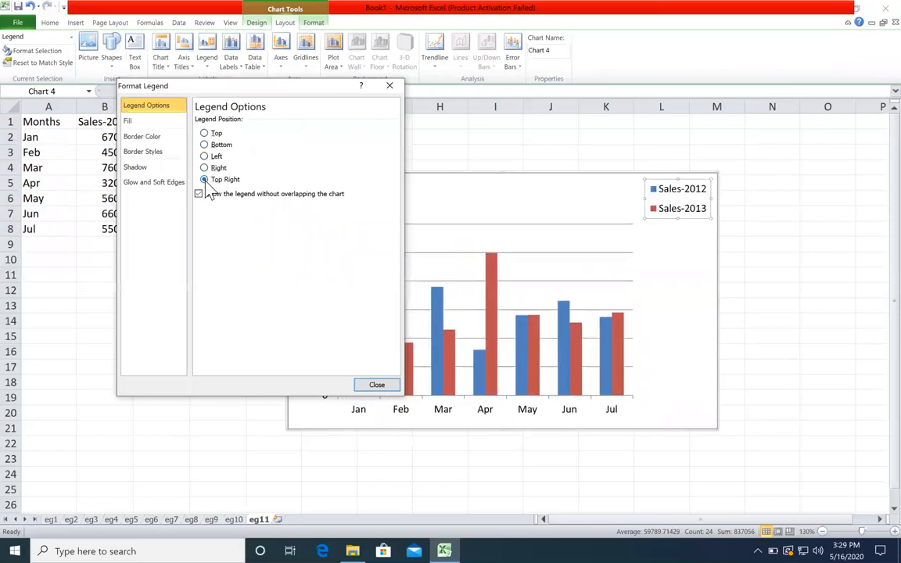
{"action": "left_click", "coordinate": [206, 135]}
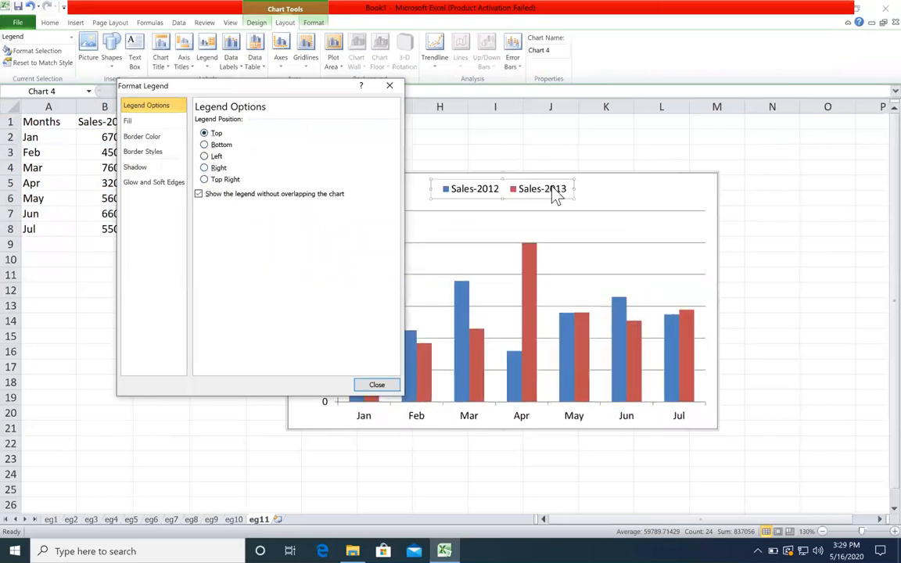
{"action": "left_click", "coordinate": [390, 85]}
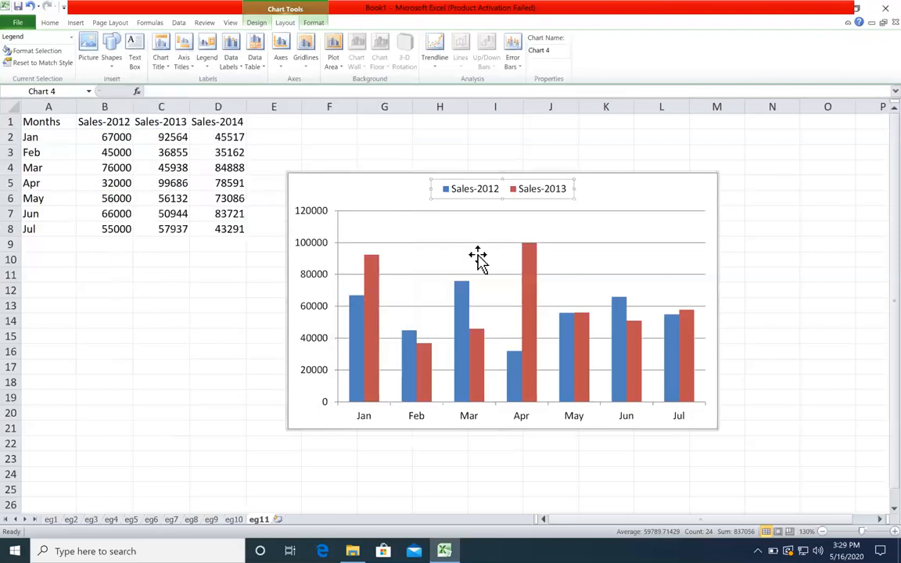
- Select the plot area, then enlarge the whole column chart to reach about row 3 and column N
{"action": "left_click", "coordinate": [71, 38]}
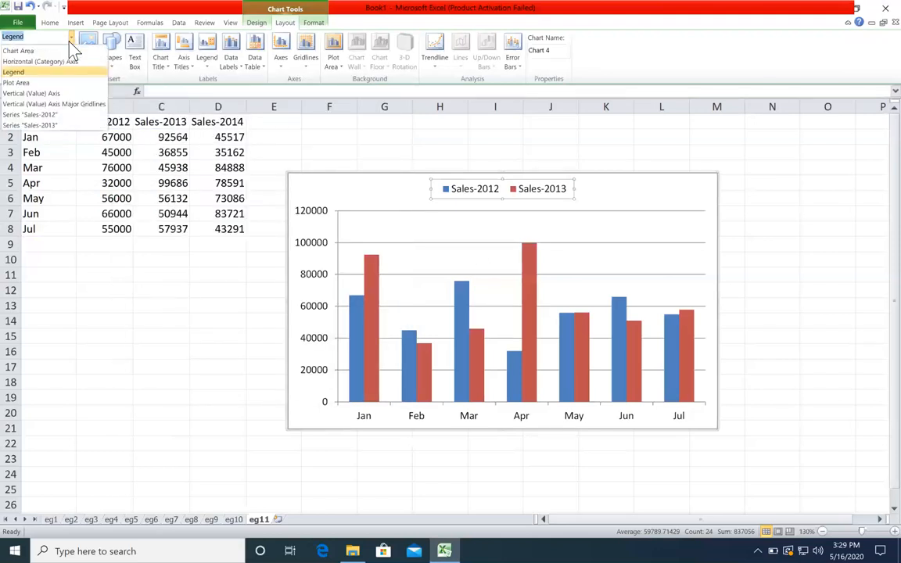
{"action": "left_click", "coordinate": [38, 79]}
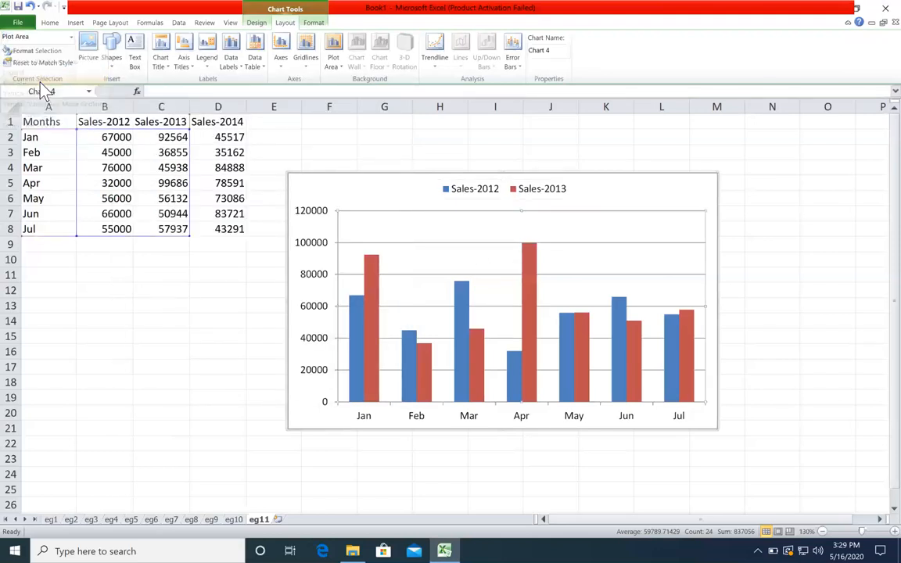
{"action": "left_click", "coordinate": [704, 167]}
{"action": "left_click", "coordinate": [707, 178]}
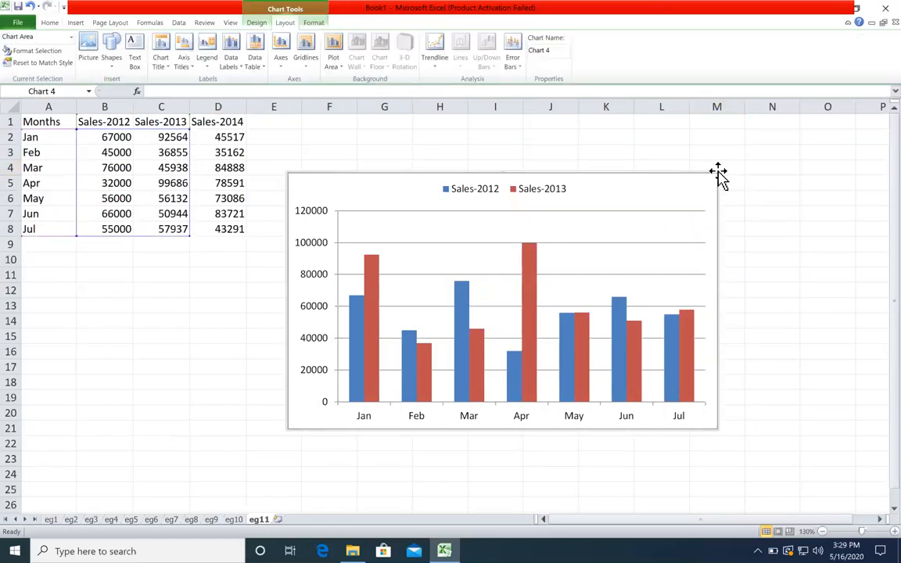
{"action": "left_click_drag", "start_coordinate": [717, 174], "coordinate": [776, 146]}
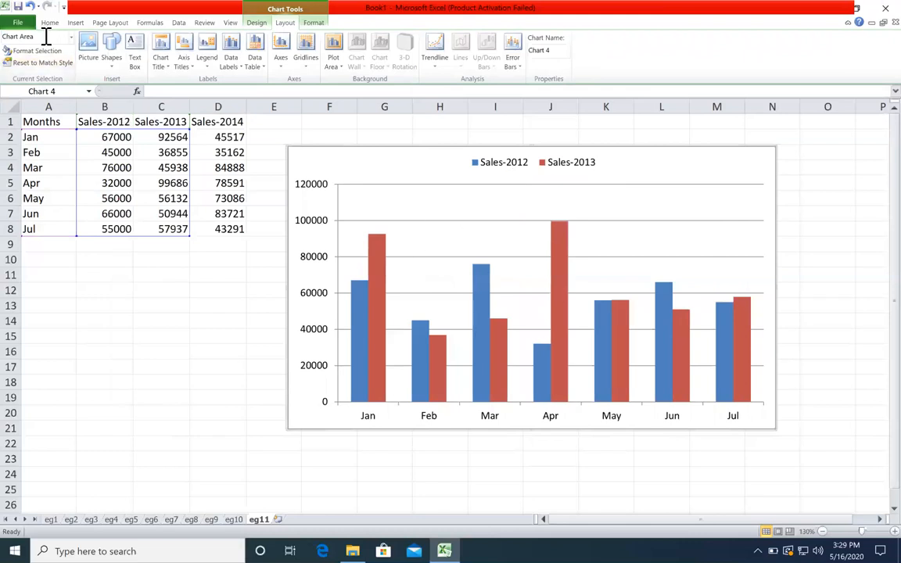
- Examine the chart's elements by selecting the legend, vertical axis, horizontal axis, major gridlines and plot area and checking their names
{"action": "left_click", "coordinate": [524, 168]}
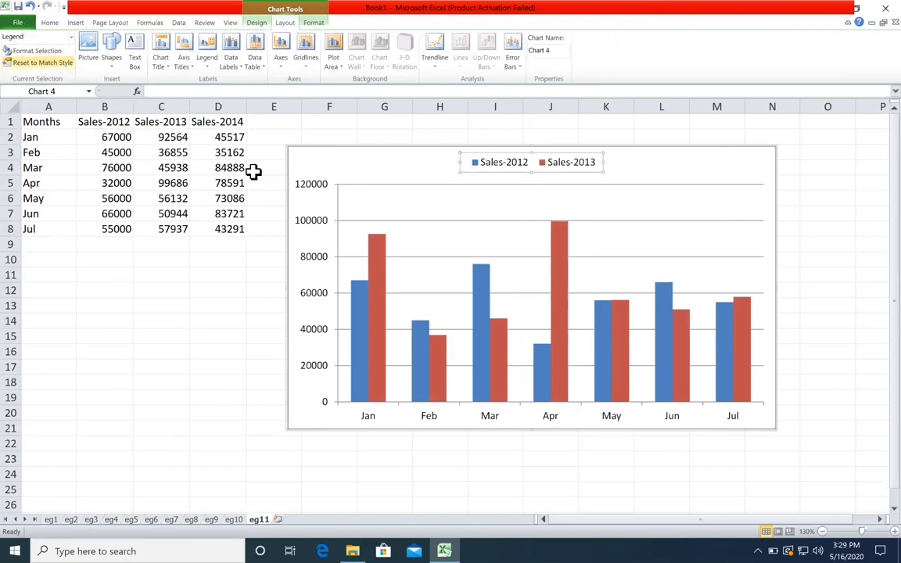
{"action": "left_click", "coordinate": [300, 194]}
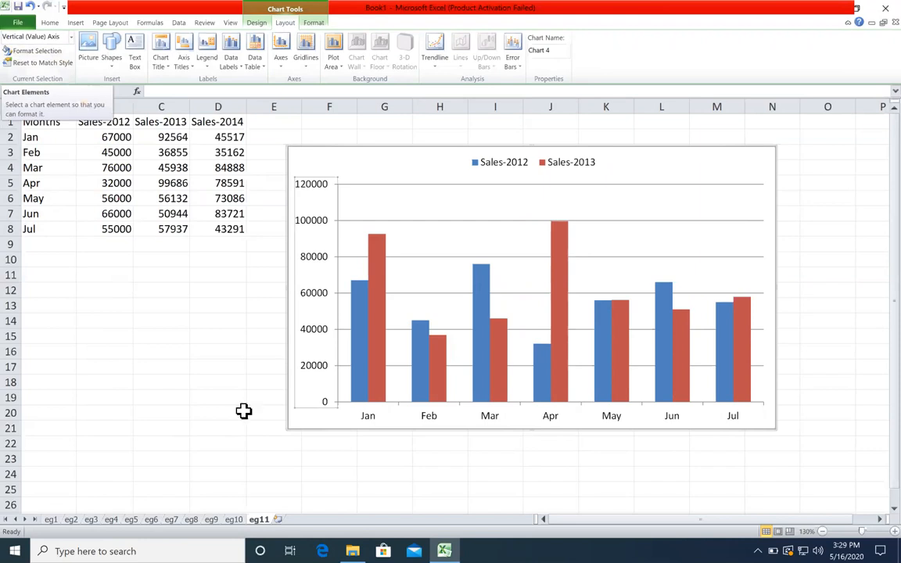
{"action": "left_click", "coordinate": [367, 421]}
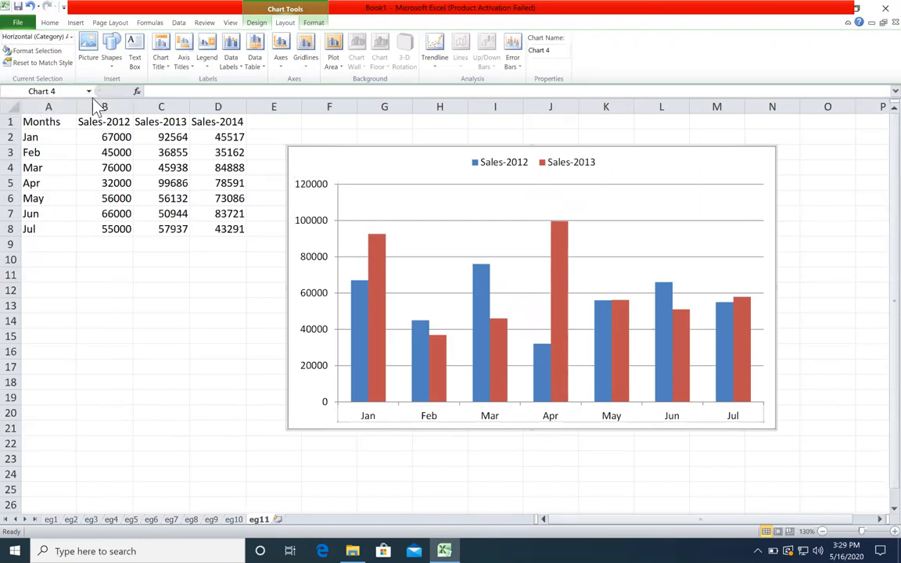
{"action": "left_click", "coordinate": [70, 36]}
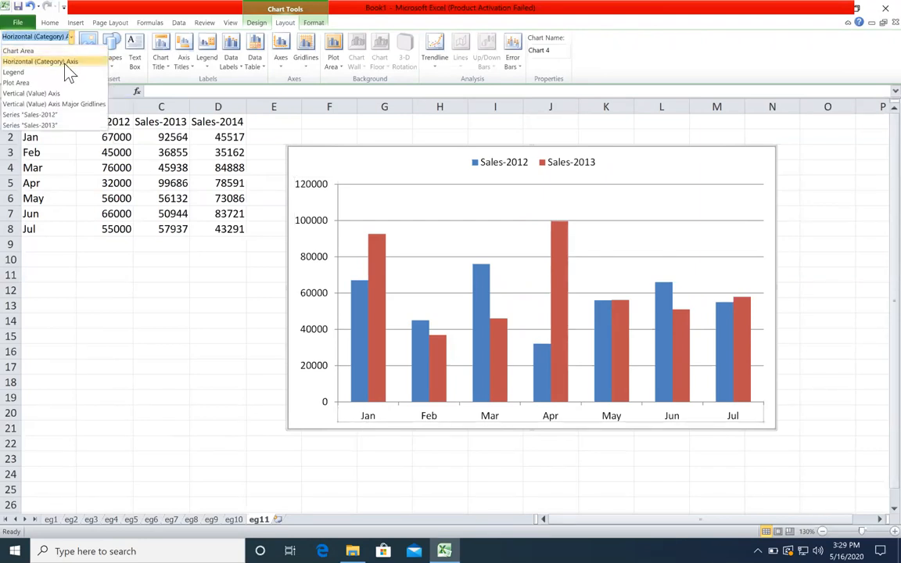
{"action": "left_click", "coordinate": [459, 262]}
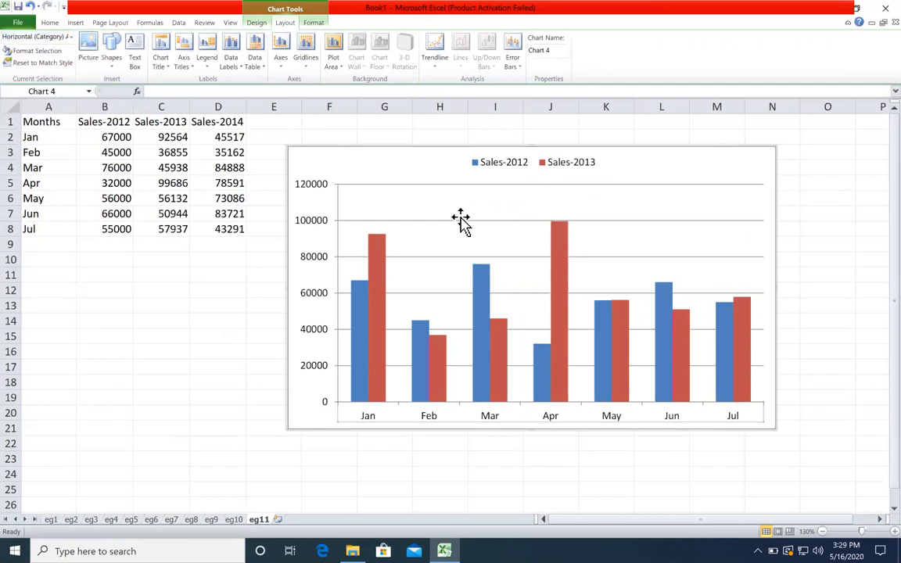
{"action": "left_click", "coordinate": [464, 221]}
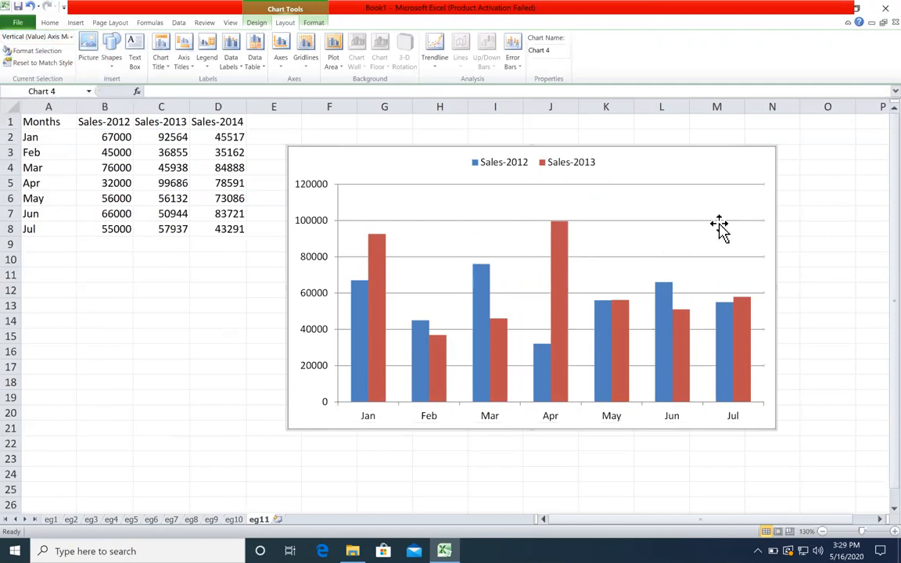
{"action": "left_click", "coordinate": [70, 37]}
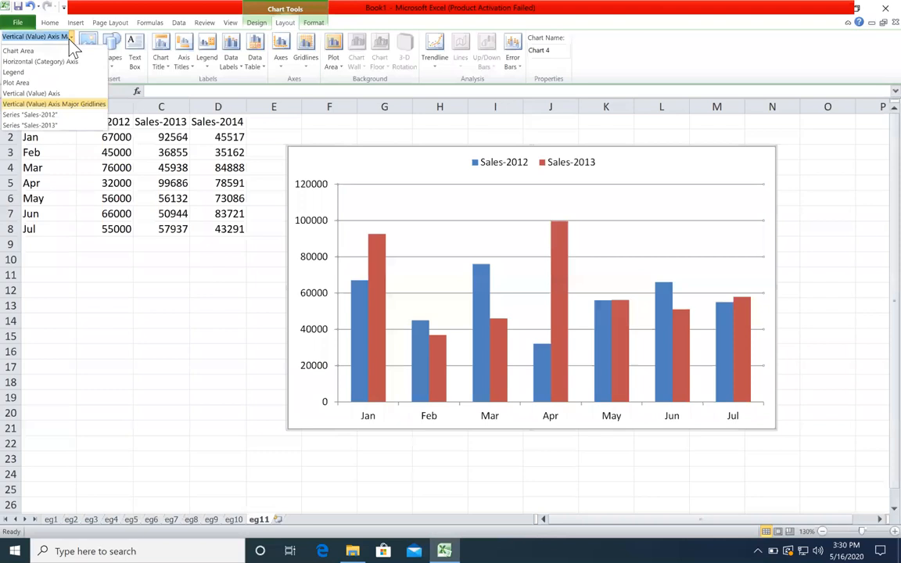
{"action": "left_click", "coordinate": [495, 202]}
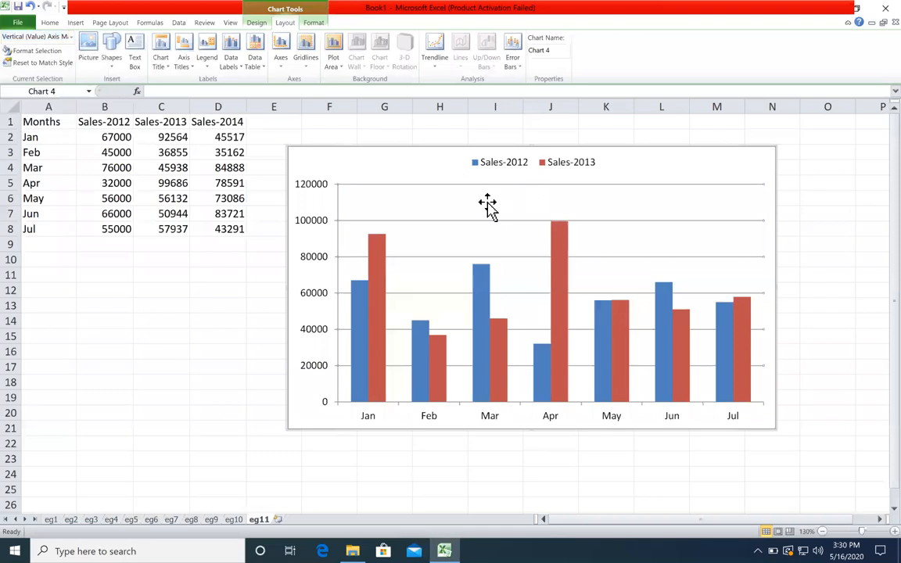
{"action": "left_click", "coordinate": [516, 444]}
{"action": "left_click", "coordinate": [349, 195]}
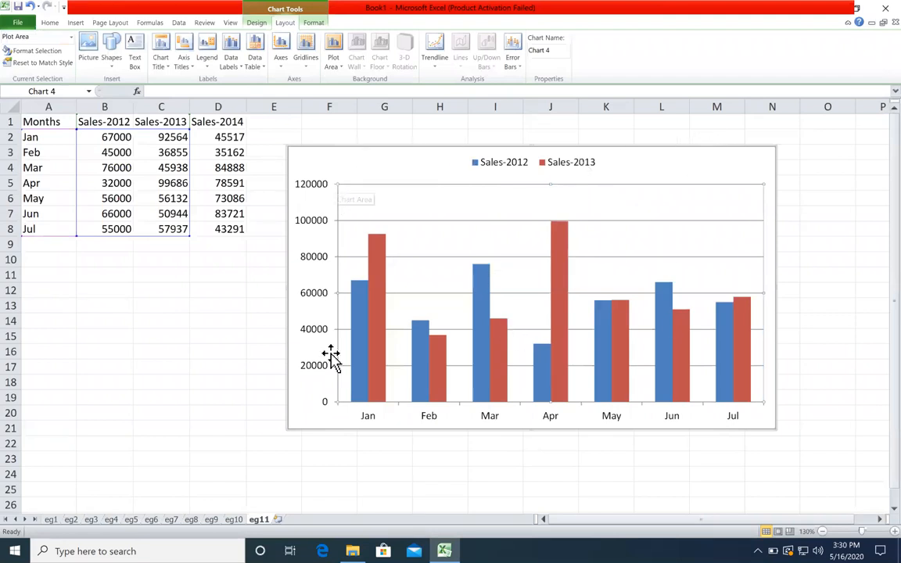
{"action": "left_click", "coordinate": [562, 167]}
{"action": "left_click", "coordinate": [563, 195]}
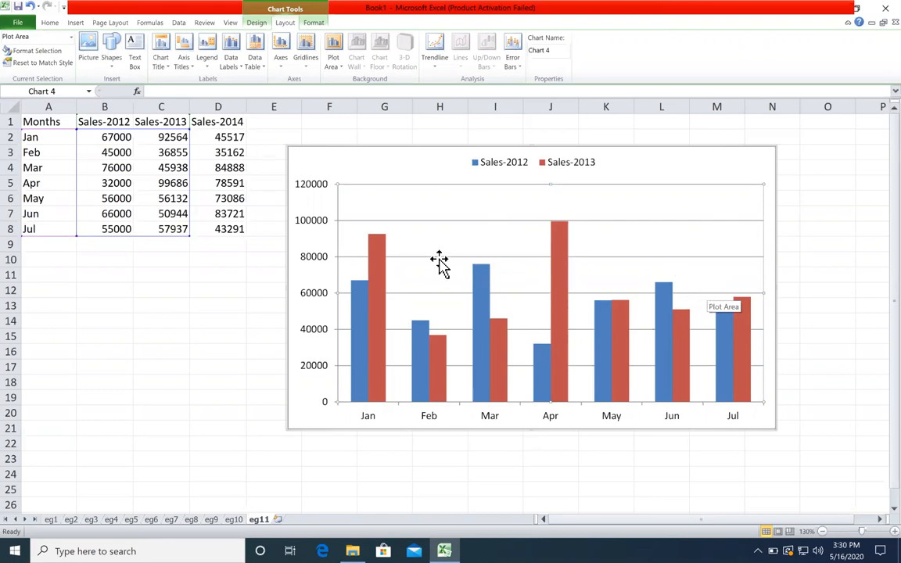
- Format the Sales-2013 data series with a series overlap of 7% and a gap width of 138%
{"action": "right_click", "coordinate": [376, 250]}
{"action": "left_click", "coordinate": [415, 349]}
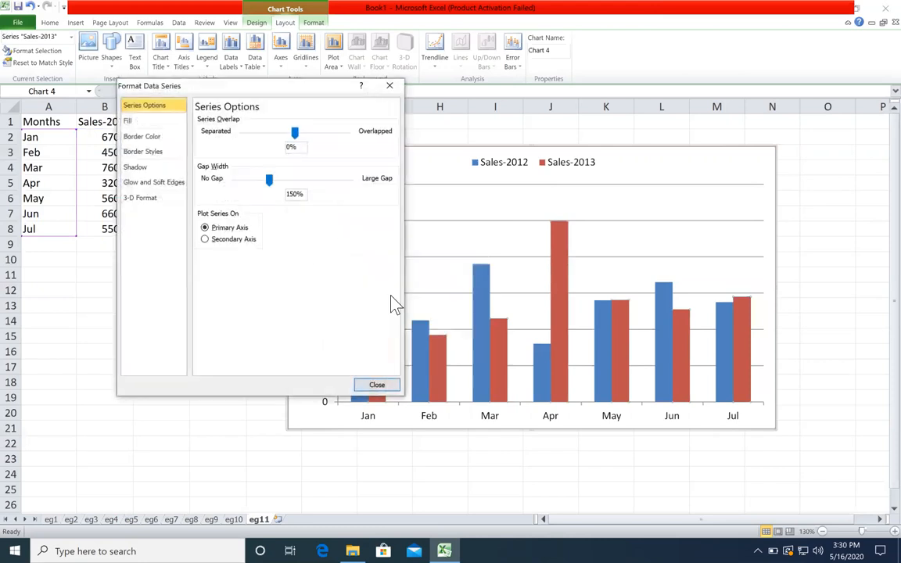
{"action": "left_click_drag", "start_coordinate": [270, 133], "coordinate": [298, 133]}
{"action": "left_click_drag", "start_coordinate": [268, 179], "coordinate": [303, 186]}
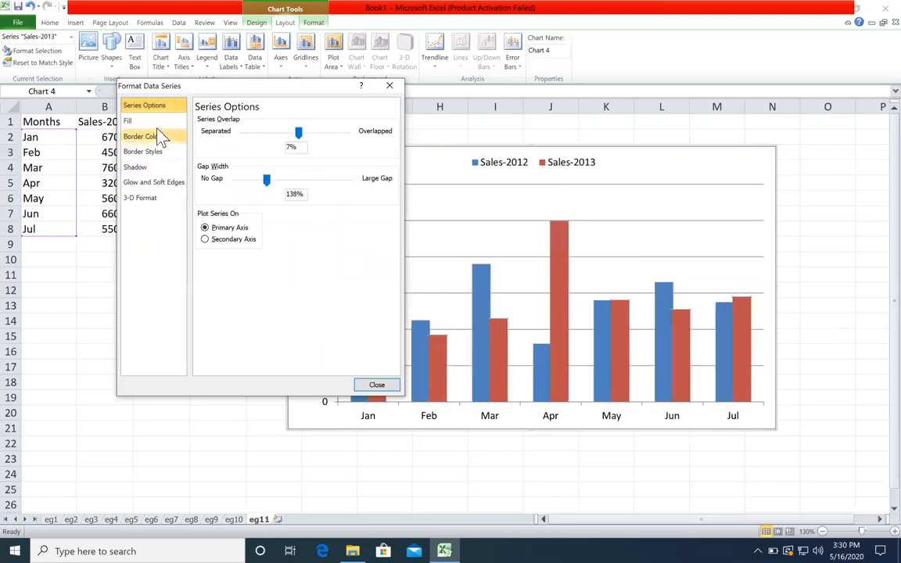
- Try gradient and texture fills on the Sales-2013 columns, then give them a pattern fill of fine horizontal lines
{"action": "left_click", "coordinate": [138, 121]}
{"action": "left_click", "coordinate": [200, 132]}
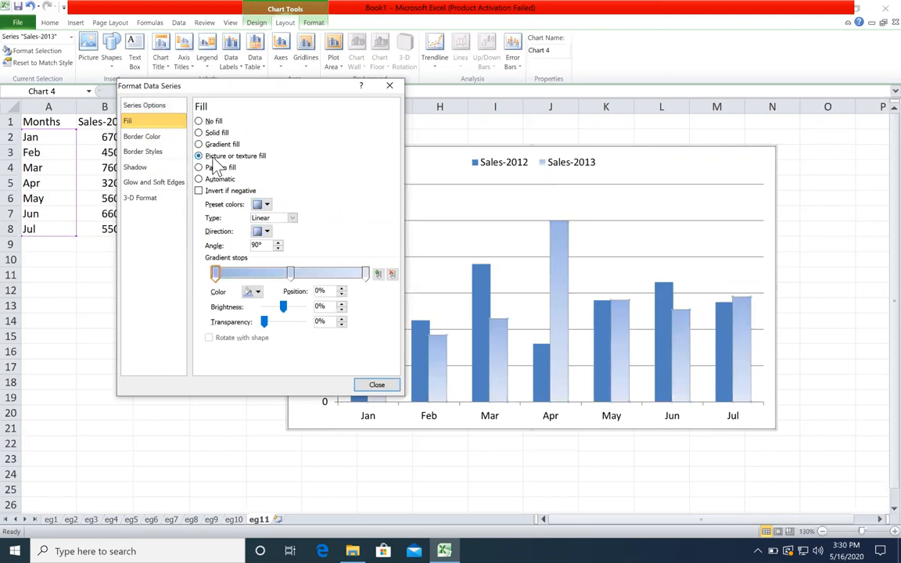
{"action": "left_click", "coordinate": [252, 204]}
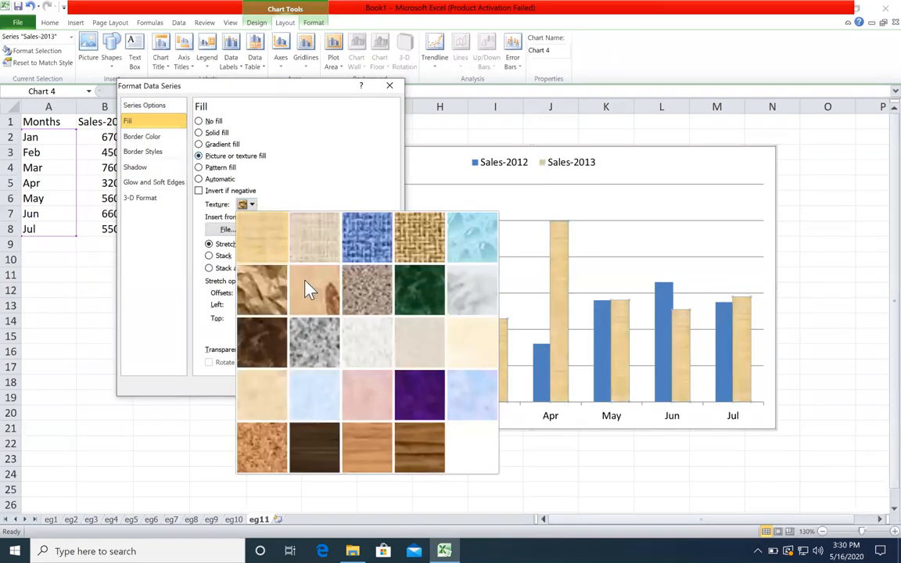
{"action": "left_click", "coordinate": [305, 286]}
{"action": "left_click", "coordinate": [222, 168]}
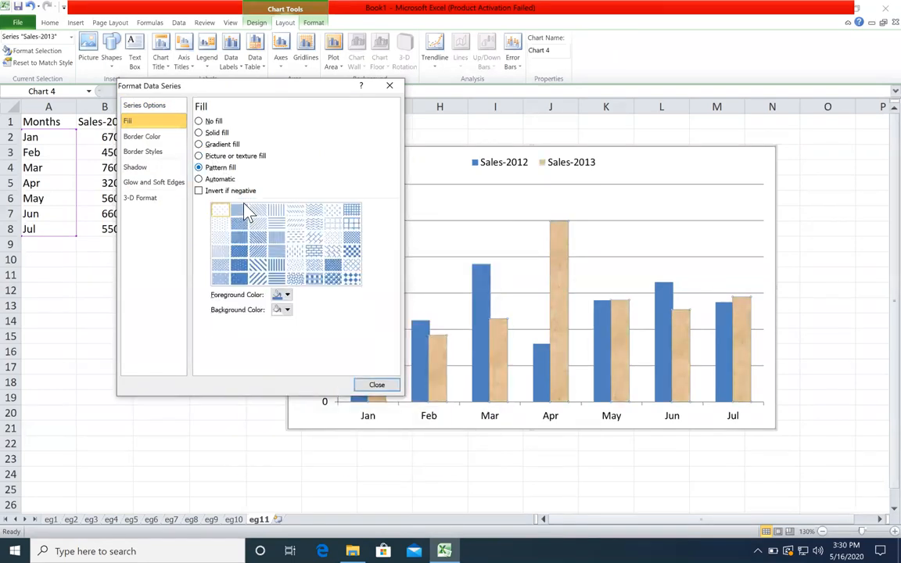
{"action": "left_click", "coordinate": [277, 253]}
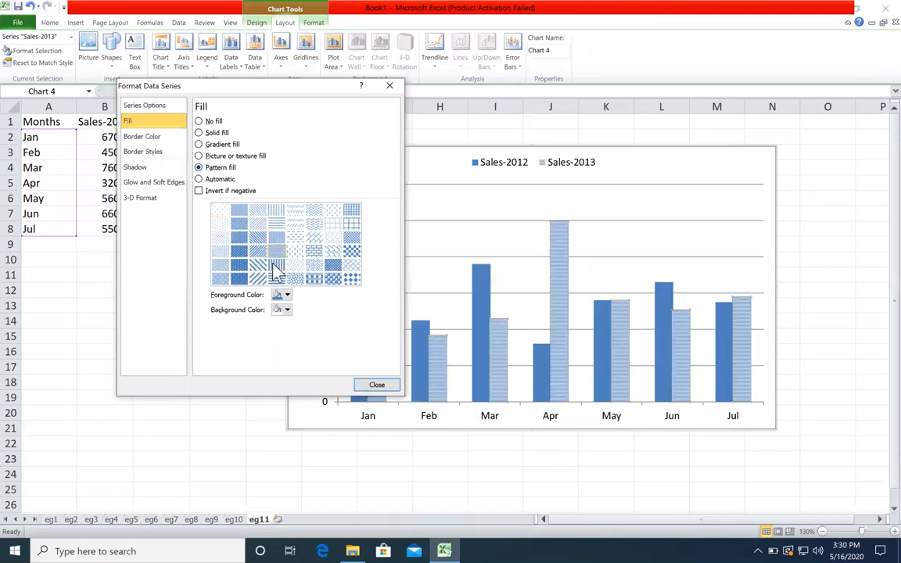
- Add a shadow to the Sales-2013 columns with 16% transparency and 99% size
{"action": "left_click", "coordinate": [148, 170]}
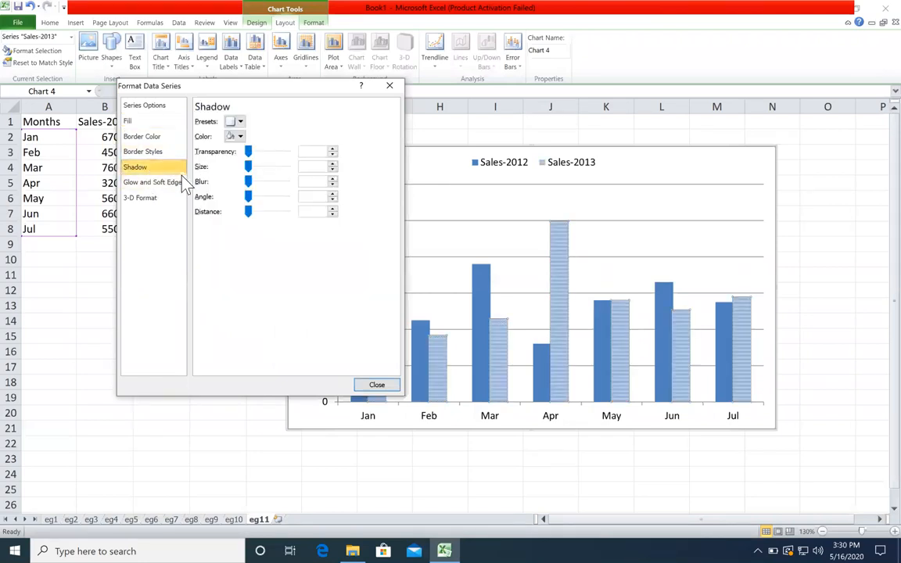
{"action": "left_click_drag", "start_coordinate": [250, 152], "coordinate": [264, 168]}
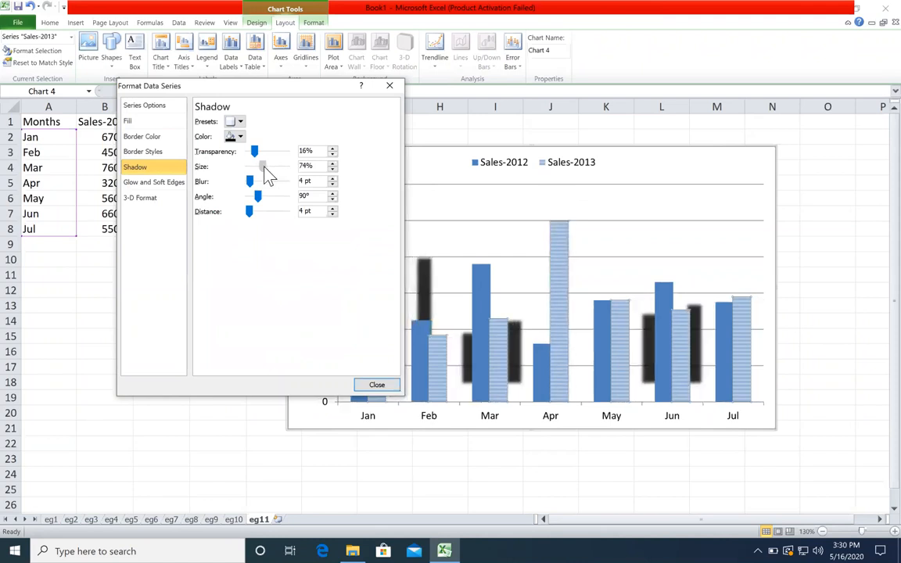
{"action": "left_click", "coordinate": [331, 164]}
{"action": "left_click", "coordinate": [332, 164]}
{"action": "left_click", "coordinate": [331, 163]}
{"action": "left_click", "coordinate": [331, 164]}
{"action": "left_click", "coordinate": [331, 164]}
{"action": "left_click", "coordinate": [332, 164]}
{"action": "left_click", "coordinate": [332, 164]}
{"action": "left_click", "coordinate": [332, 163]}
{"action": "left_click", "coordinate": [331, 163]}
{"action": "left_click", "coordinate": [332, 163]}
{"action": "left_click", "coordinate": [331, 163]}
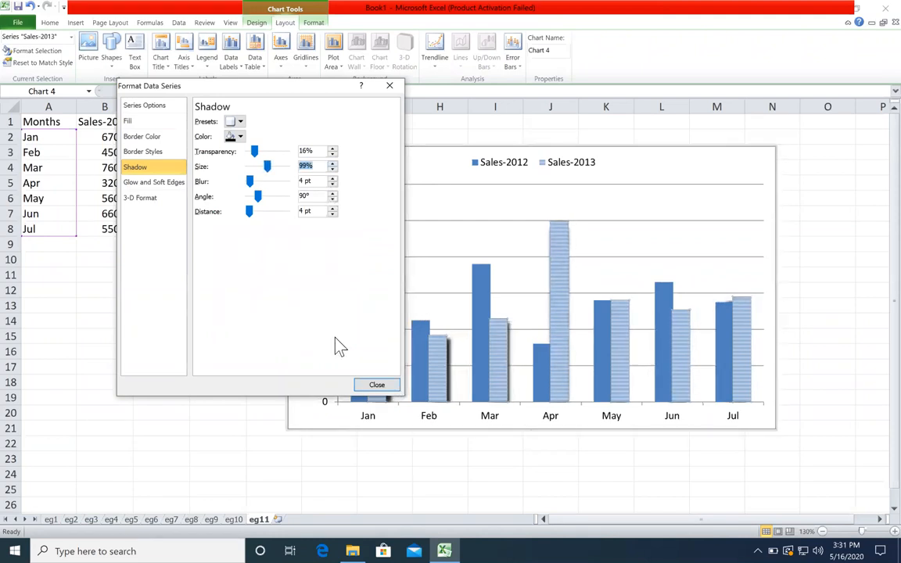
- Try a title placed above the chart and remove it again
{"action": "left_click", "coordinate": [375, 385]}
{"action": "left_click_drag", "start_coordinate": [183, 330], "coordinate": [183, 325]}
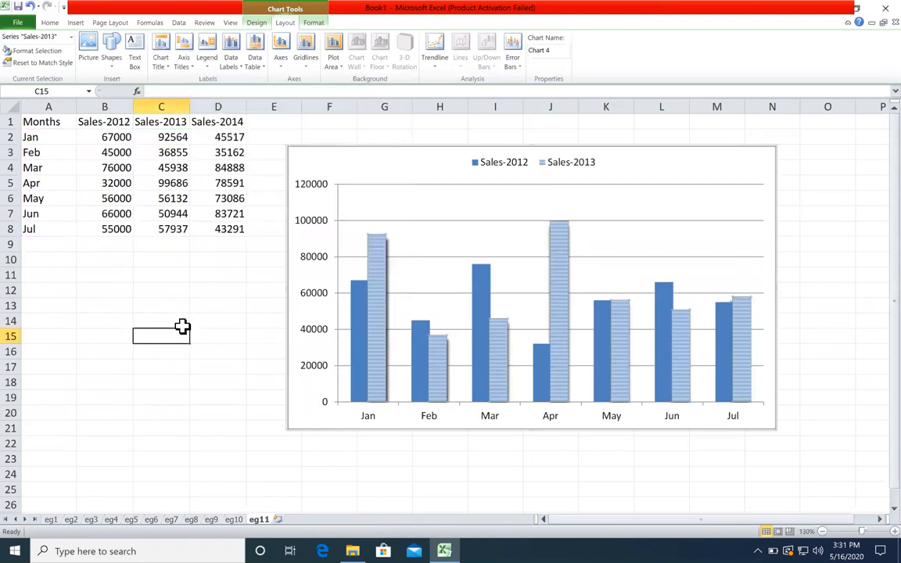
{"action": "left_click", "coordinate": [421, 156]}
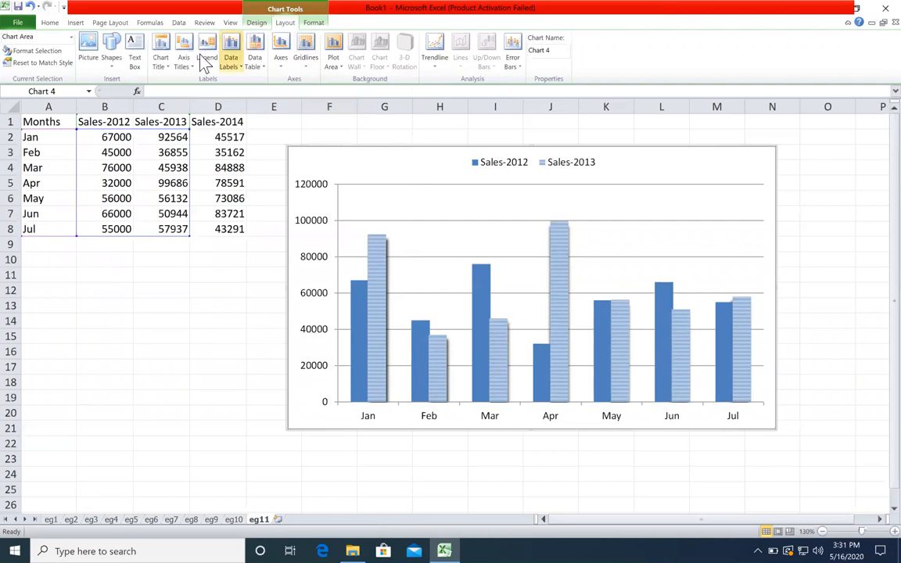
{"action": "left_click", "coordinate": [160, 67]}
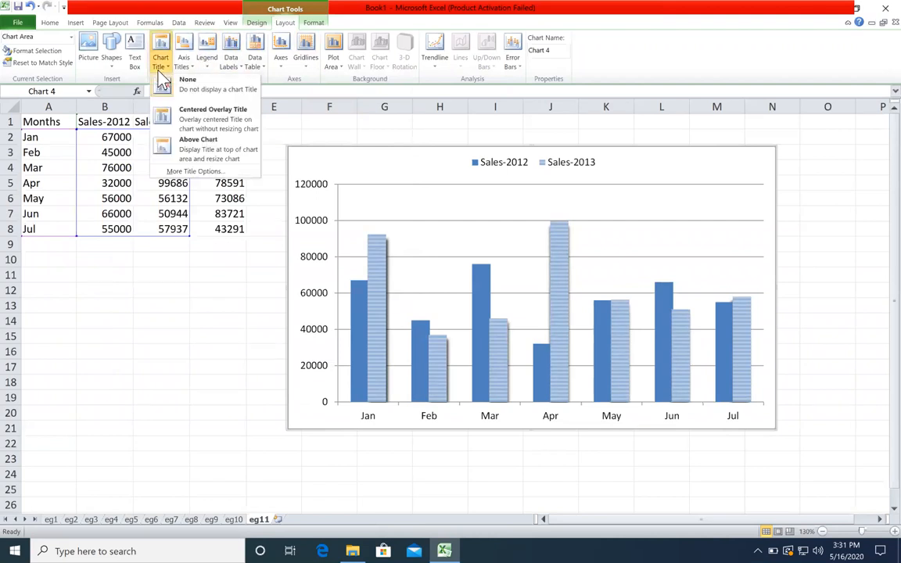
{"action": "left_click", "coordinate": [191, 139]}
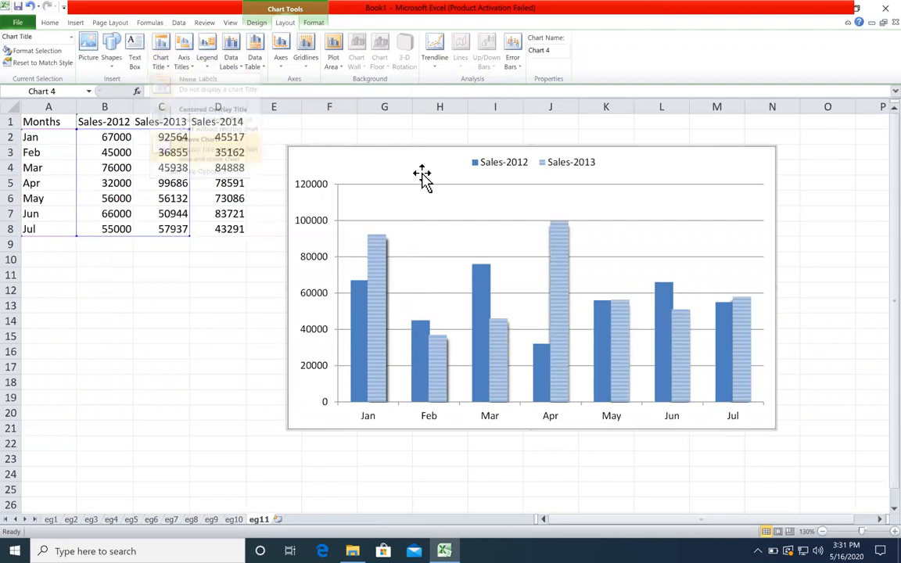
{"action": "left_click", "coordinate": [160, 67]}
{"action": "left_click", "coordinate": [179, 81]}
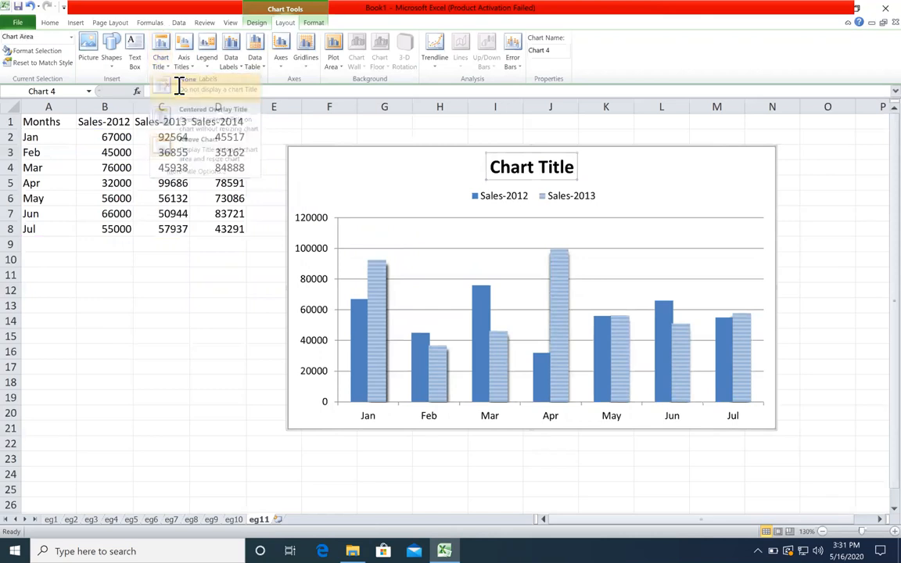
- Turn the chart legend off and show it again on the right side of the chart
{"action": "left_click", "coordinate": [184, 62]}
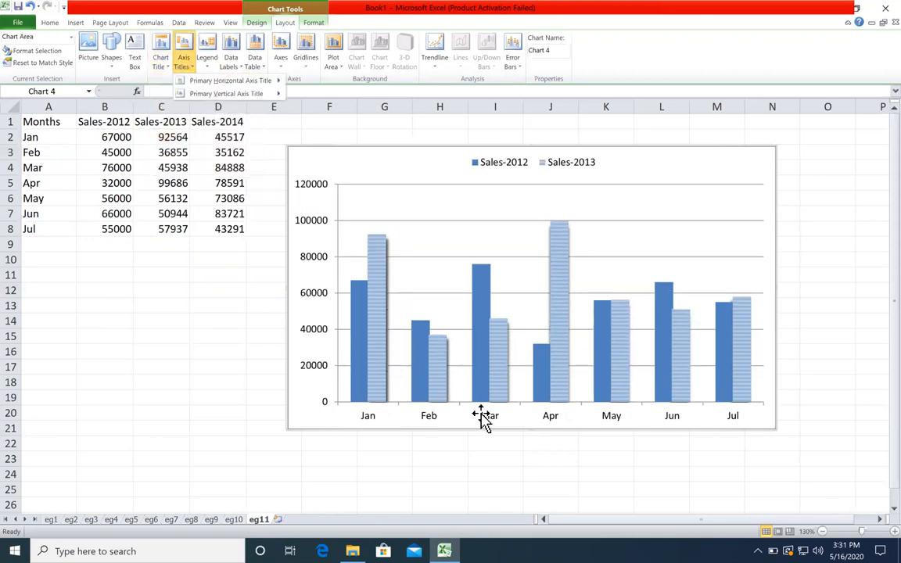
{"action": "left_click", "coordinate": [207, 62]}
{"action": "left_click", "coordinate": [242, 83]}
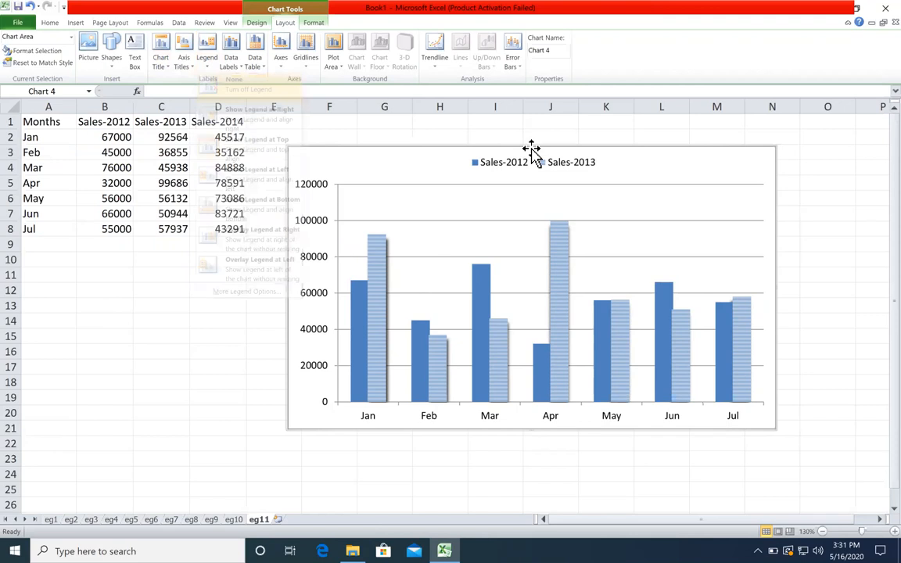
{"action": "left_click", "coordinate": [208, 61]}
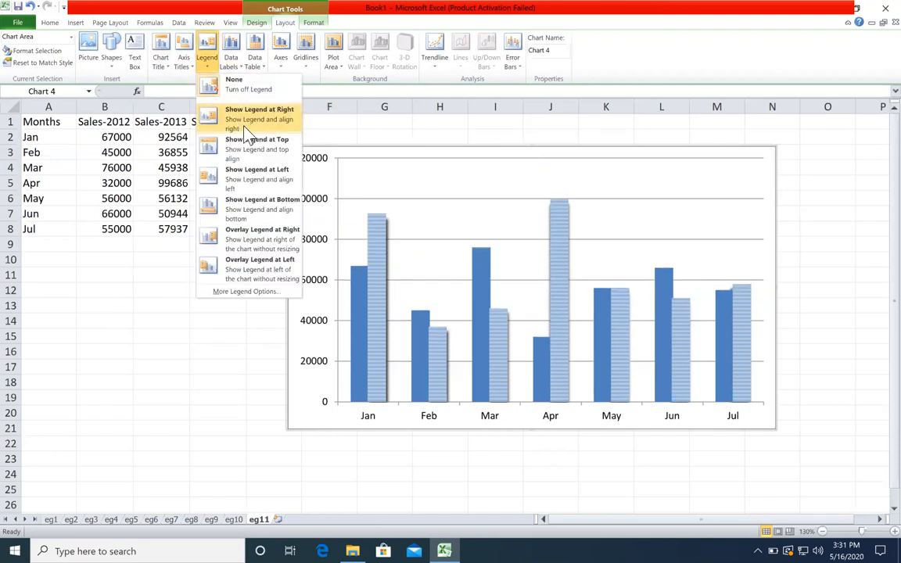
{"action": "left_click", "coordinate": [245, 133]}
- Add data labels at the inside end of the columns in both series
{"action": "left_click", "coordinate": [232, 63]}
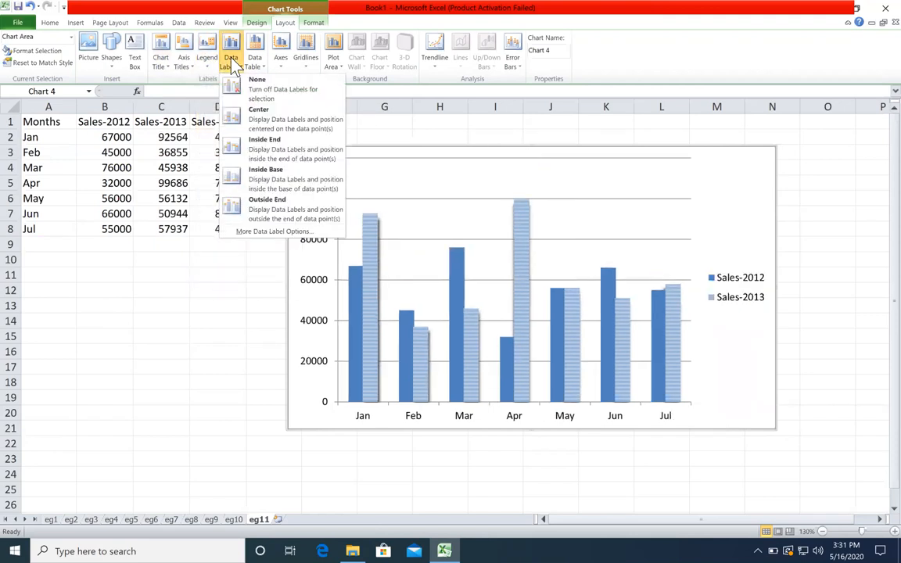
{"action": "left_click", "coordinate": [264, 108]}
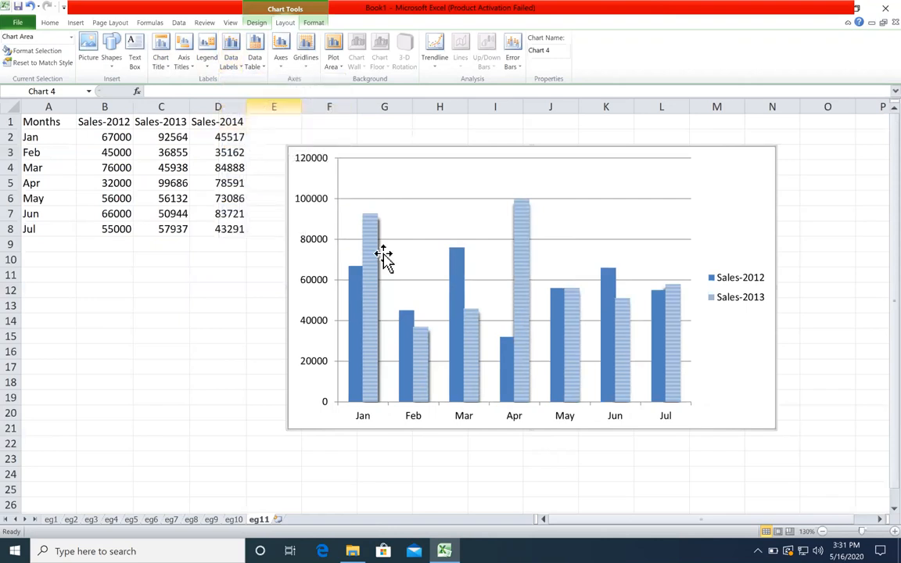
{"action": "left_click", "coordinate": [236, 69]}
{"action": "left_click", "coordinate": [248, 126]}
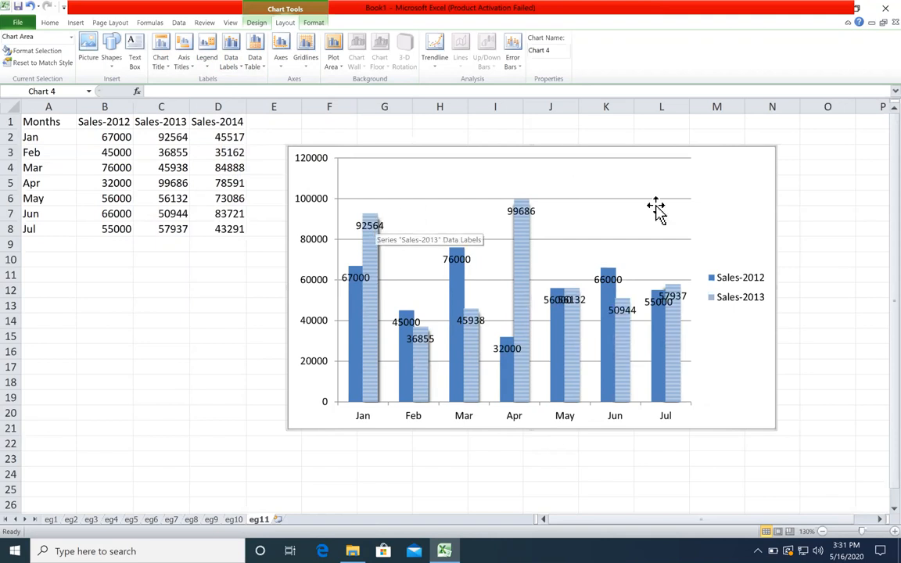
- Delete the chart, insert a new 2-D clustered column chart from A1:C8 and enlarge it beside the data
{"action": "key", "text": "Delete"}
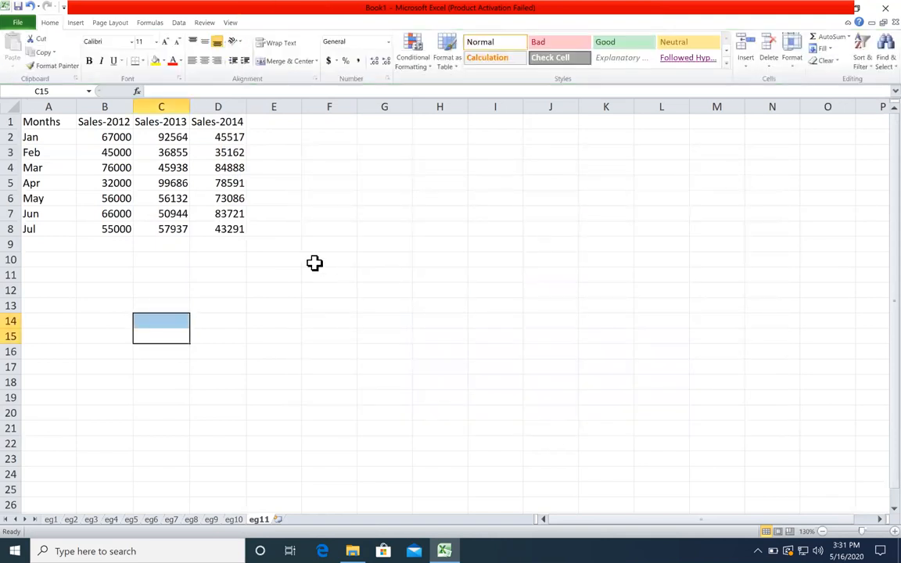
{"action": "left_click_drag", "start_coordinate": [166, 229], "coordinate": [14, 117]}
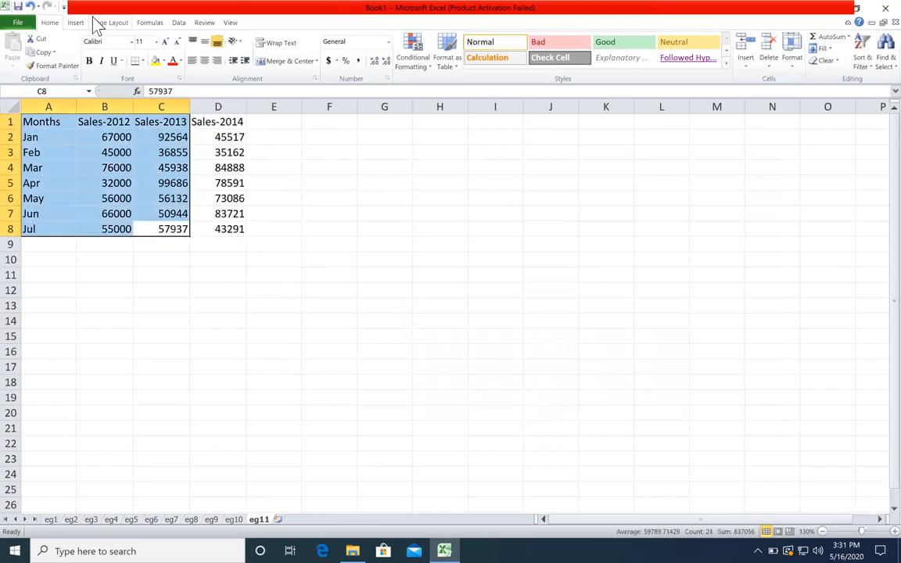
{"action": "left_click", "coordinate": [75, 22]}
{"action": "left_click", "coordinate": [203, 48]}
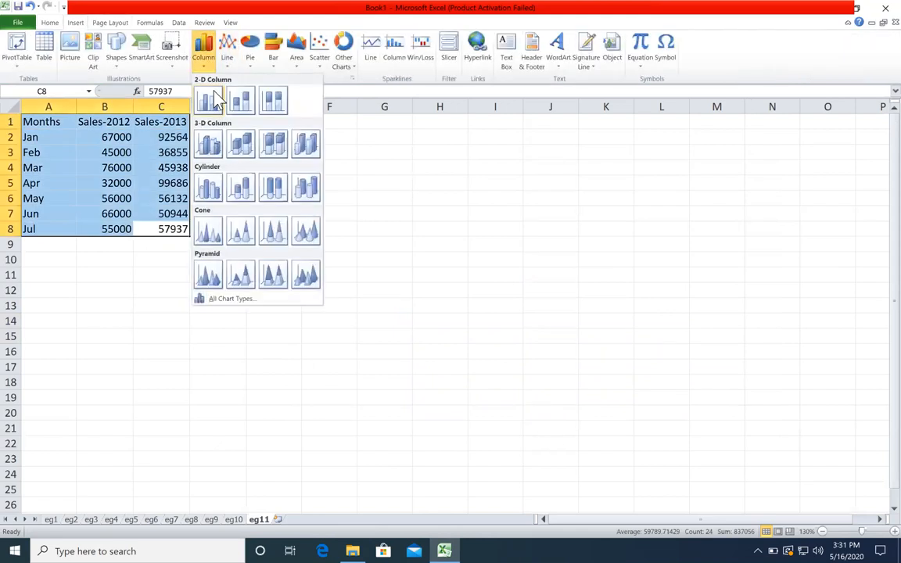
{"action": "left_click", "coordinate": [209, 99]}
{"action": "left_click", "coordinate": [662, 203]}
{"action": "left_click", "coordinate": [660, 205]}
{"action": "left_click_drag", "start_coordinate": [662, 204], "coordinate": [772, 168]}
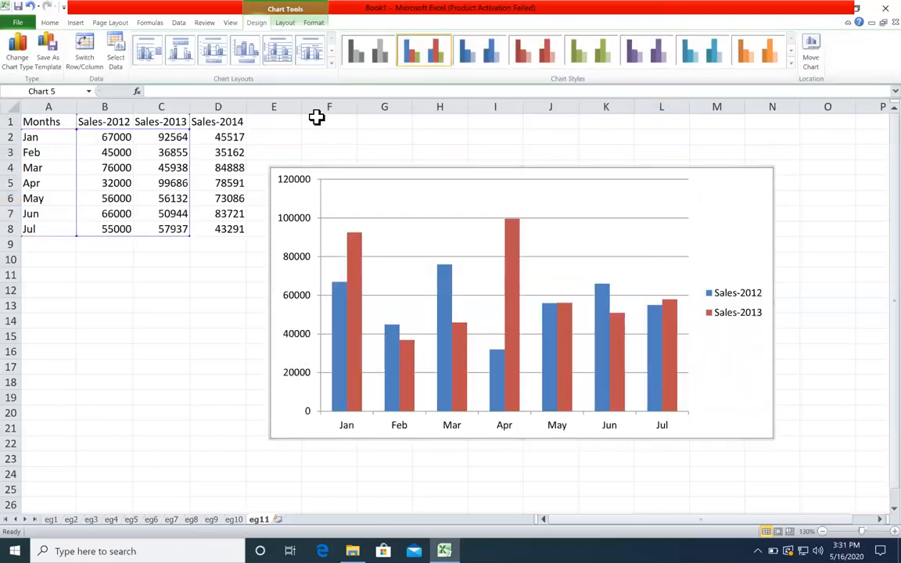
- Show the new chart's legend at the top
{"action": "left_click", "coordinate": [284, 22]}
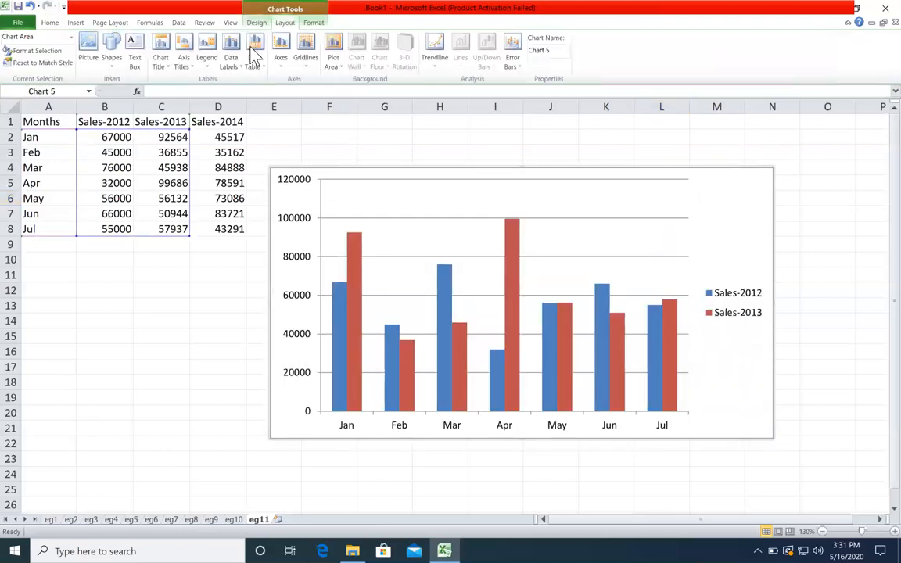
{"action": "left_click", "coordinate": [203, 61]}
{"action": "left_click", "coordinate": [257, 148]}
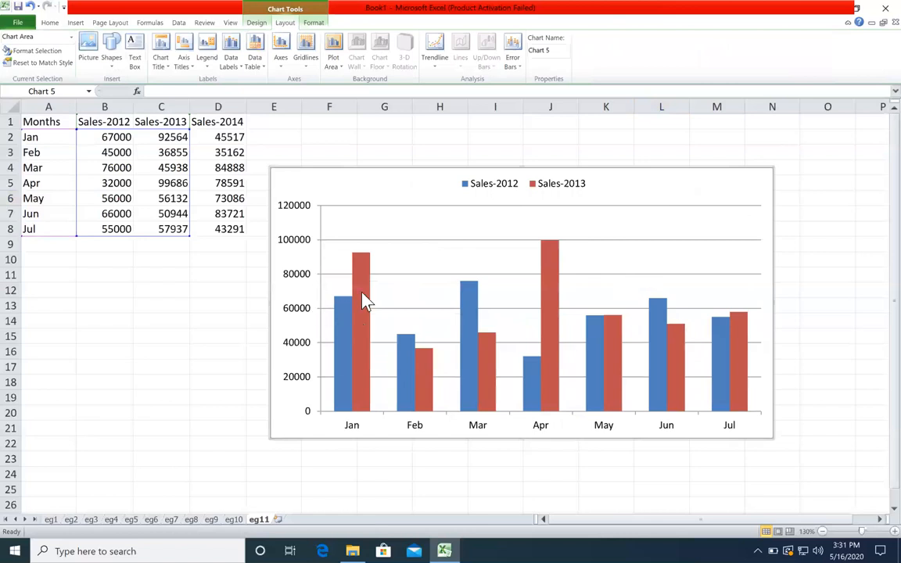
- Add data labels to both series, trying the Outside End position and settling on Inside End
{"action": "left_click", "coordinate": [233, 65]}
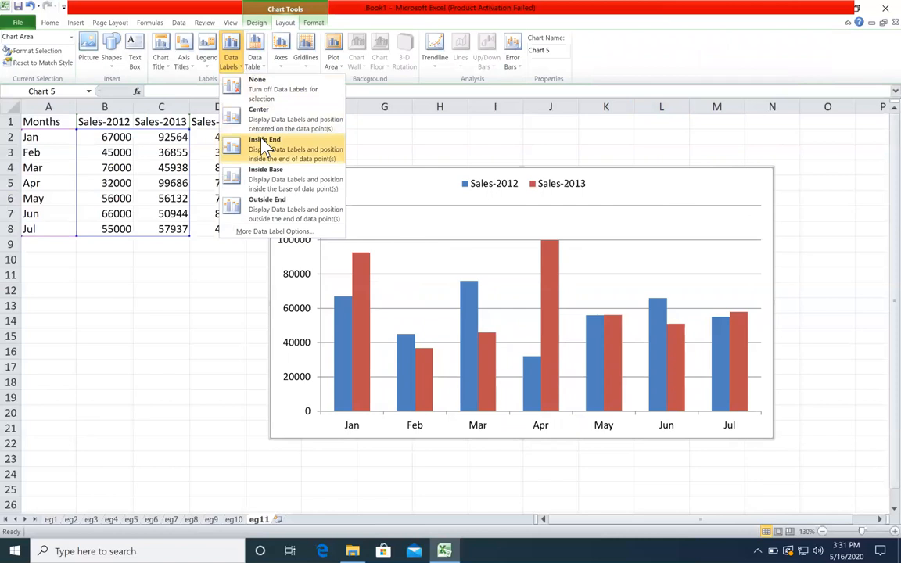
{"action": "left_click", "coordinate": [263, 145]}
{"action": "left_click", "coordinate": [231, 60]}
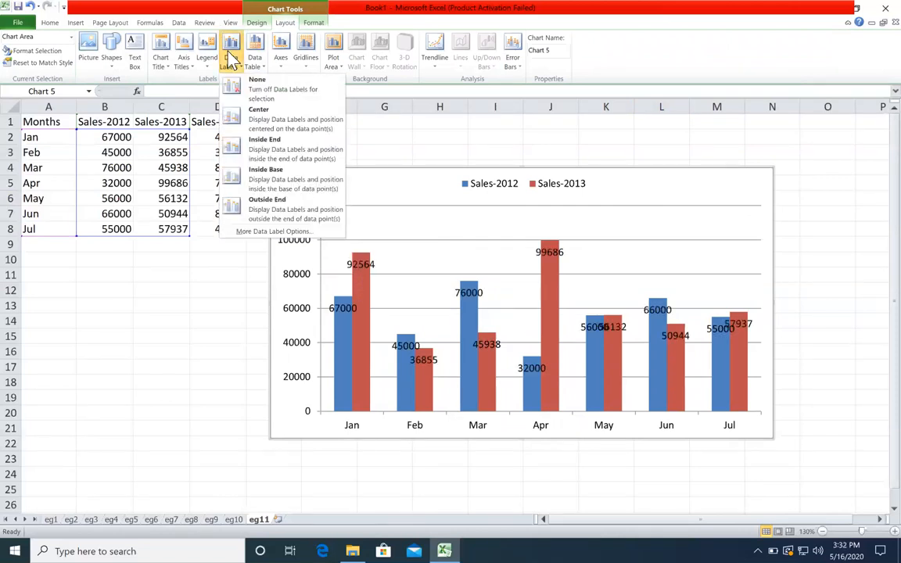
{"action": "left_click", "coordinate": [278, 202]}
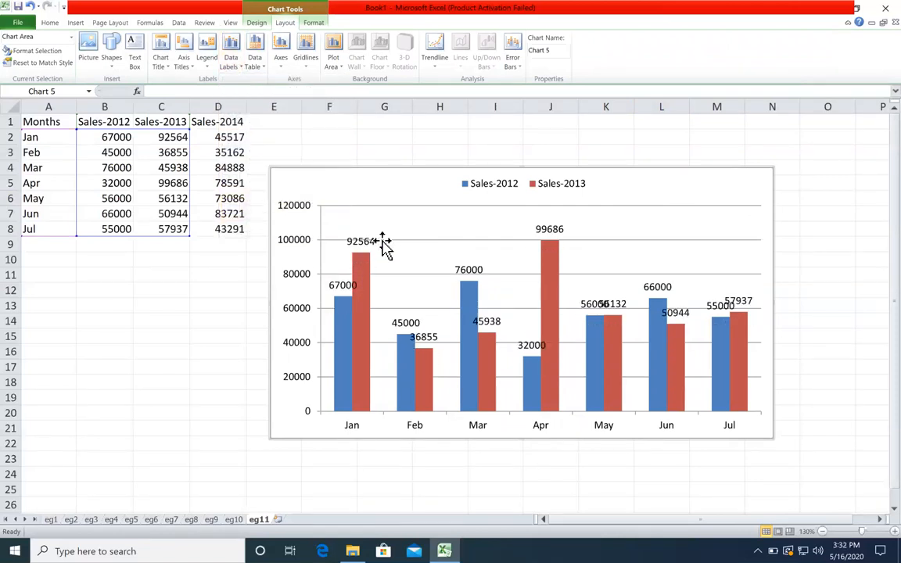
{"action": "left_click", "coordinate": [207, 60]}
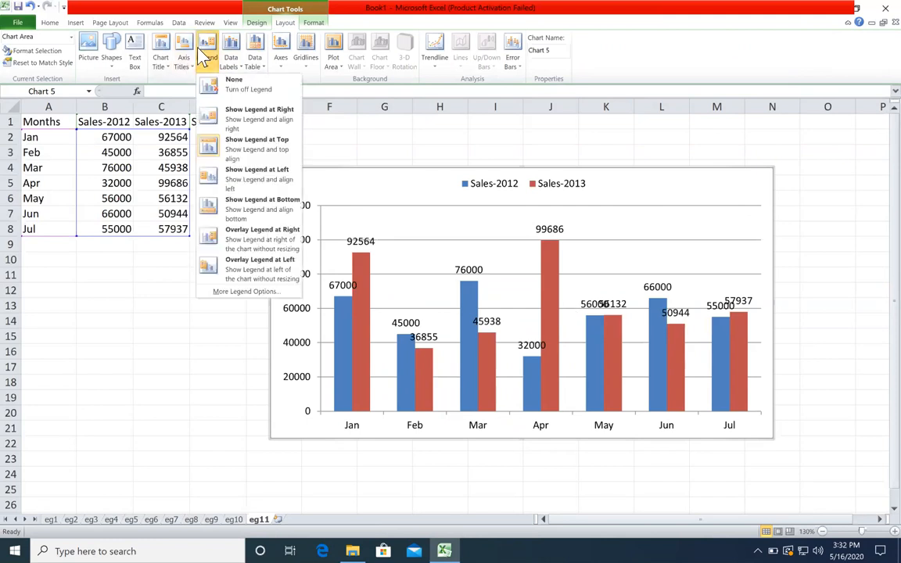
{"action": "left_click", "coordinate": [231, 60]}
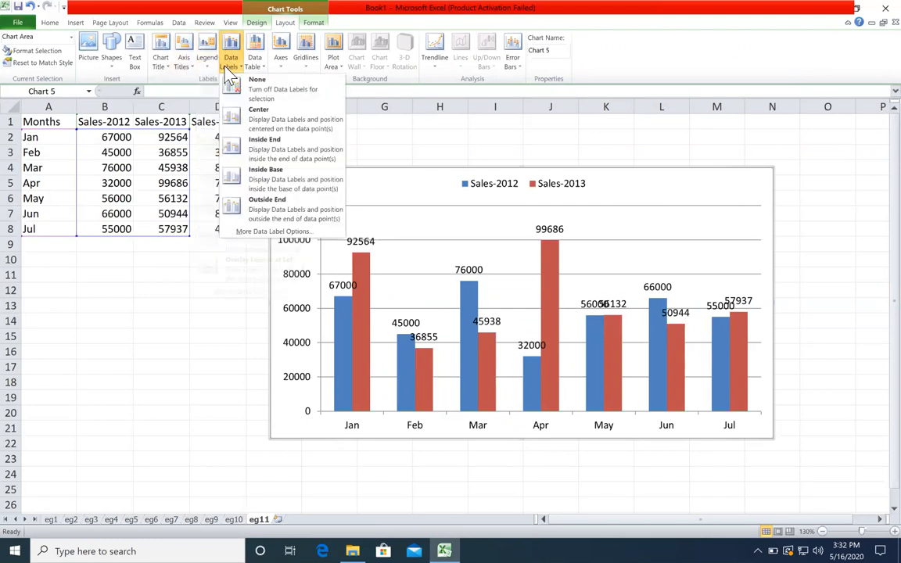
{"action": "left_click", "coordinate": [256, 146]}
- Set the font colour of the Sales-2012 and Sales-2013 data labels to white
{"action": "left_click", "coordinate": [342, 309]}
{"action": "left_click", "coordinate": [49, 21]}
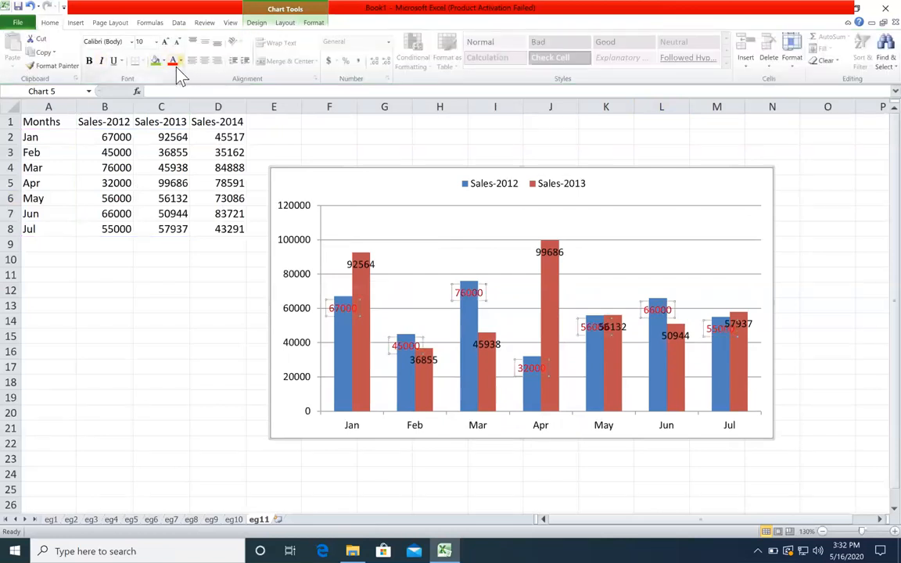
{"action": "left_click", "coordinate": [180, 62]}
{"action": "left_click", "coordinate": [237, 159]}
{"action": "left_click", "coordinate": [360, 264]}
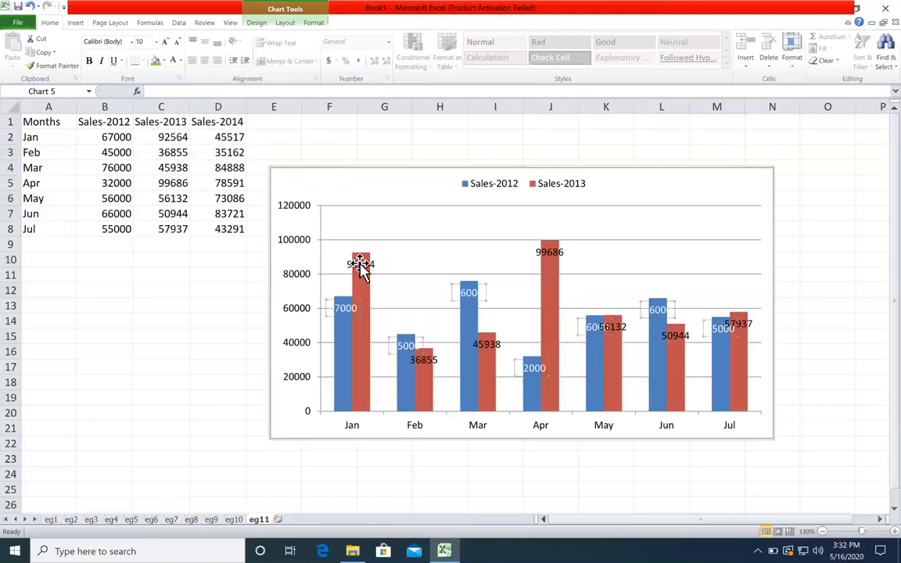
{"action": "left_click", "coordinate": [174, 62]}
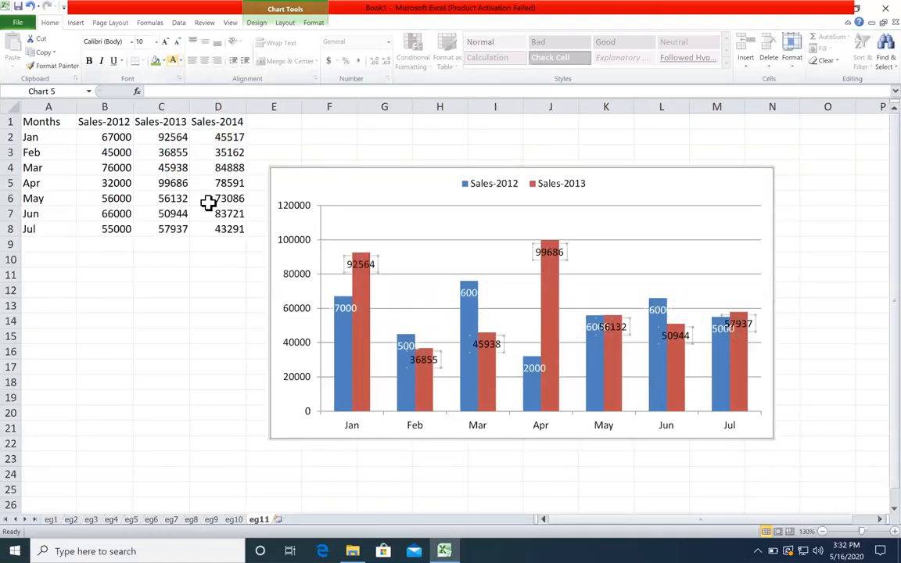
{"action": "left_click", "coordinate": [210, 303]}
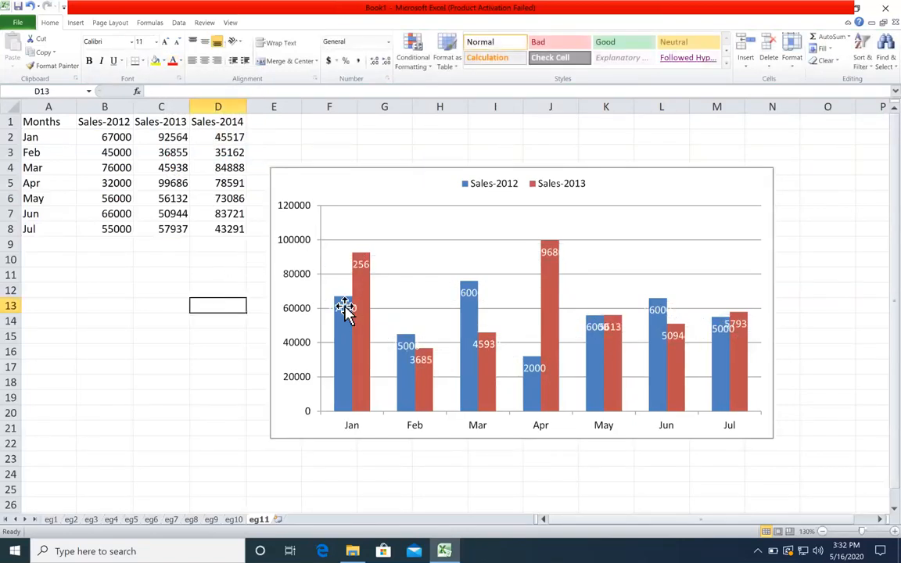
- Check which formatting commands are offered for the Sales-2012 data labels, legend, vertical axis and plot area
{"action": "left_click", "coordinate": [344, 307]}
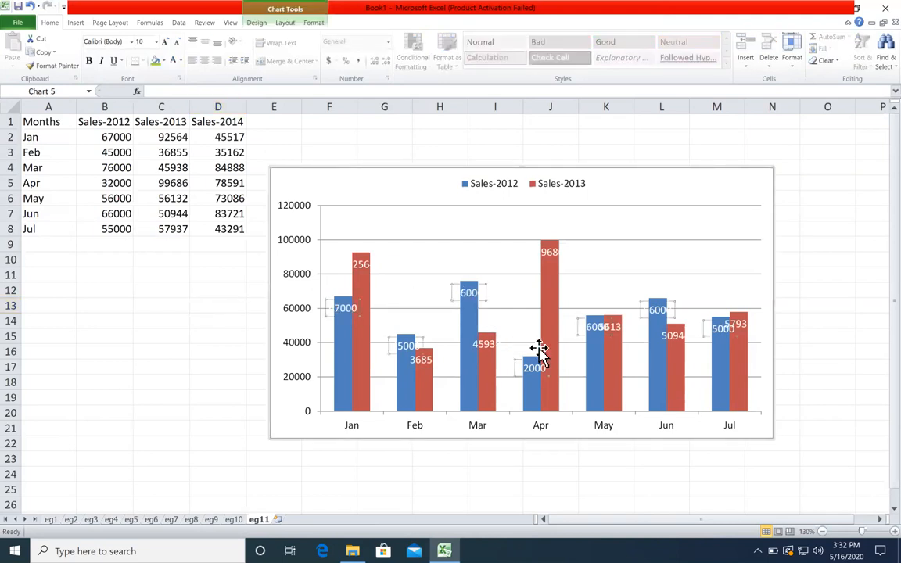
{"action": "right_click", "coordinate": [348, 307]}
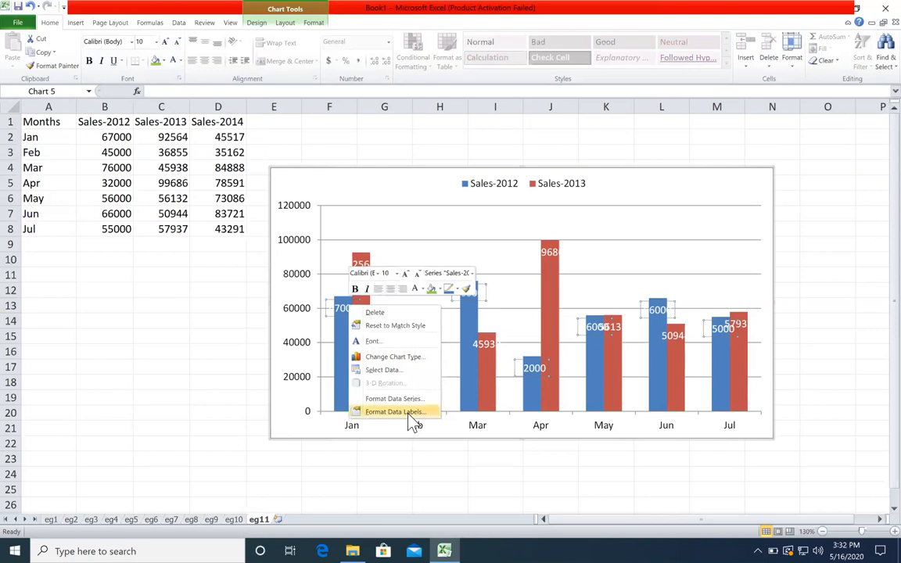
{"action": "right_click", "coordinate": [504, 186]}
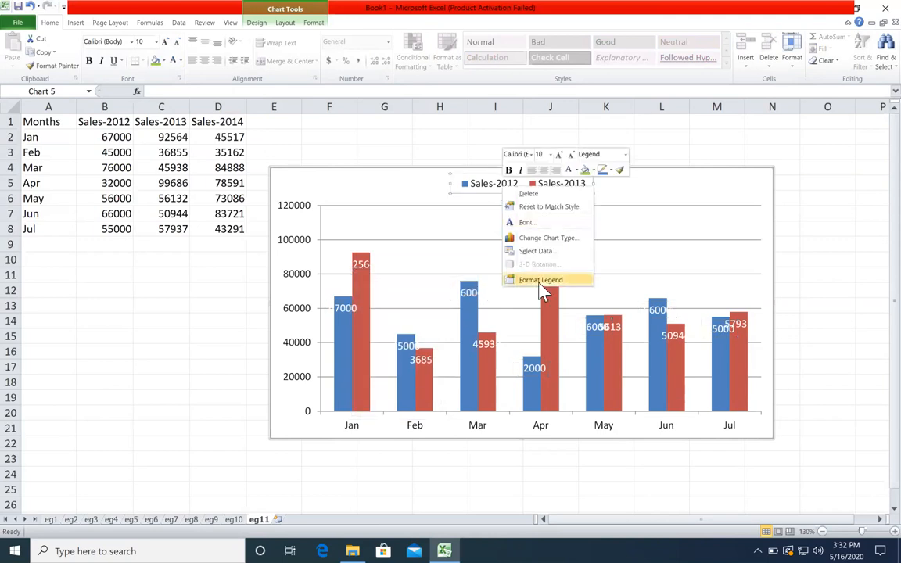
{"action": "left_click", "coordinate": [285, 21]}
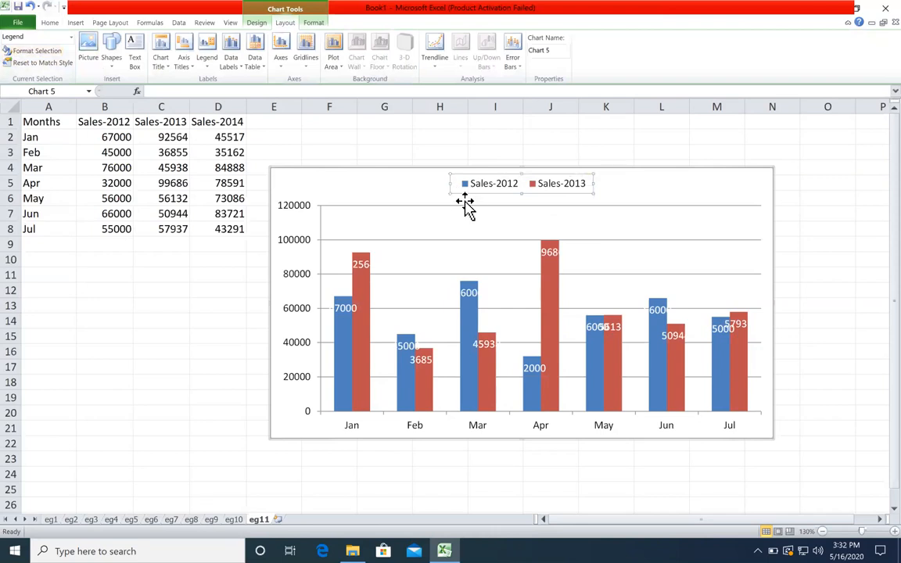
{"action": "right_click", "coordinate": [294, 209]}
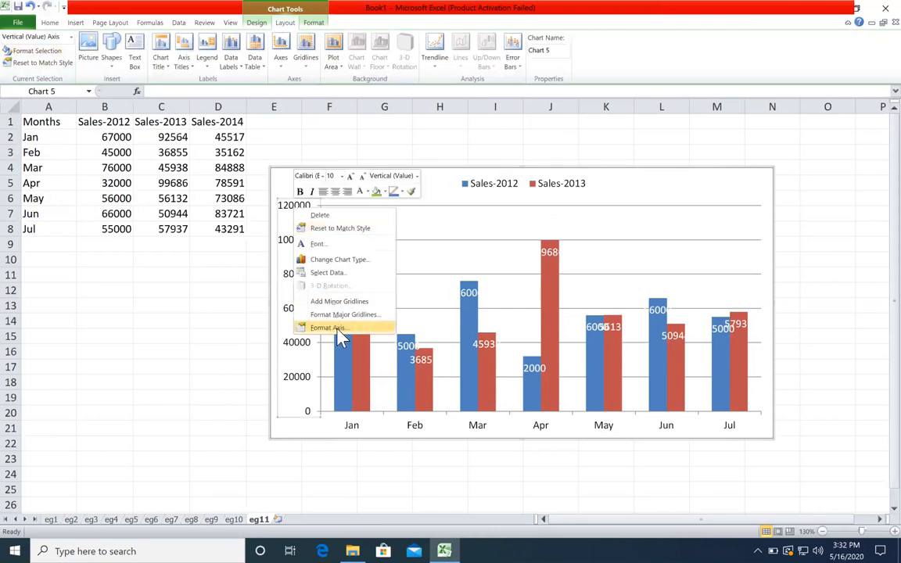
{"action": "right_click", "coordinate": [678, 274]}
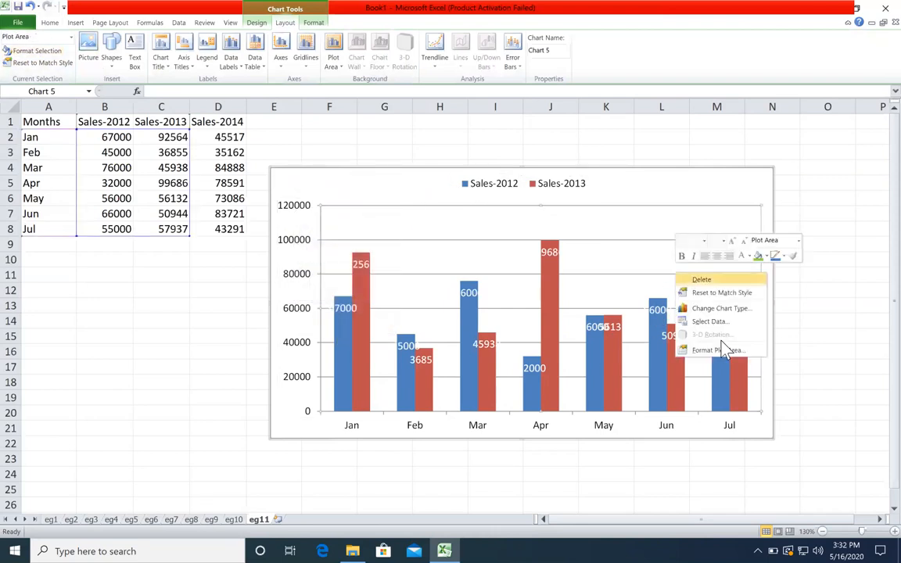
- Set the text direction of the Sales-2012 data labels to Rotate all text 270°
{"action": "right_click", "coordinate": [349, 313]}
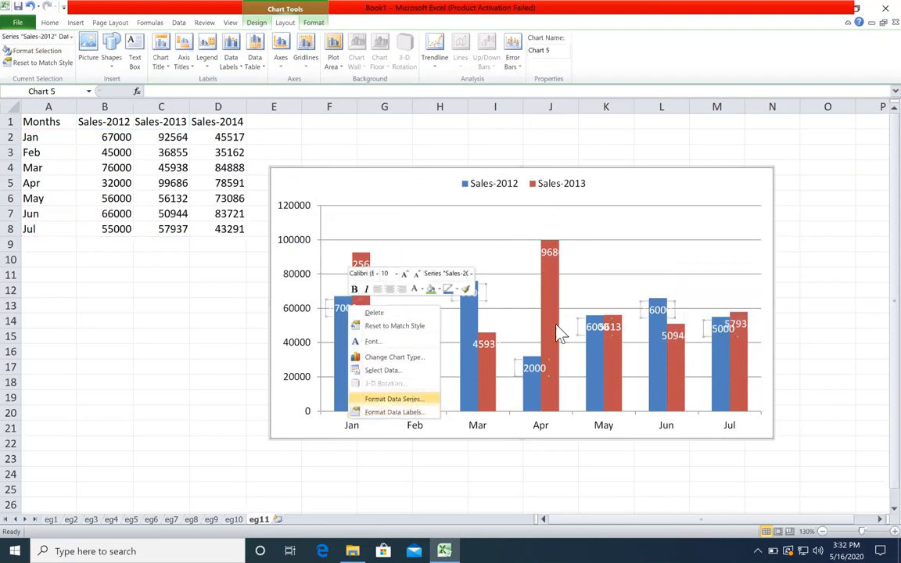
{"action": "left_click", "coordinate": [402, 412]}
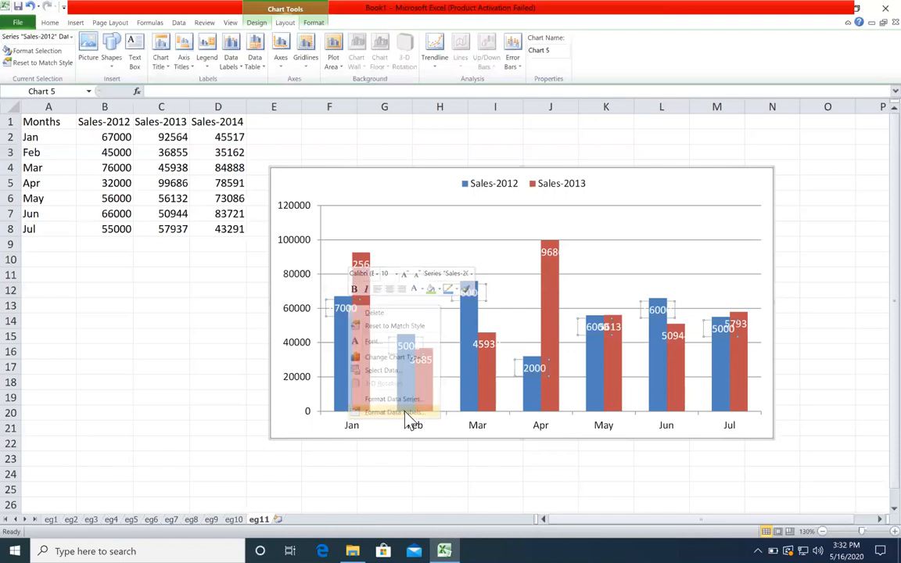
{"action": "left_click", "coordinate": [153, 232]}
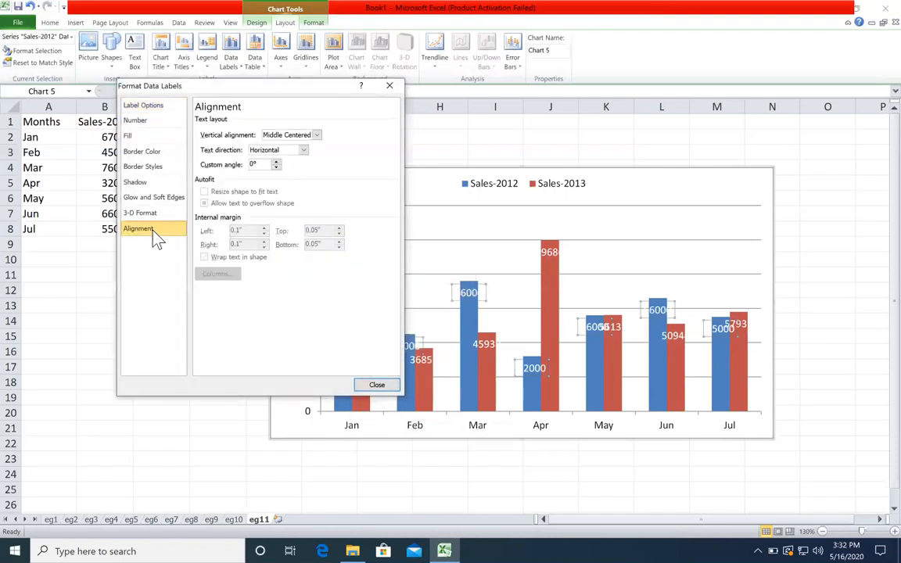
{"action": "left_click_drag", "start_coordinate": [250, 82], "coordinate": [187, 71]}
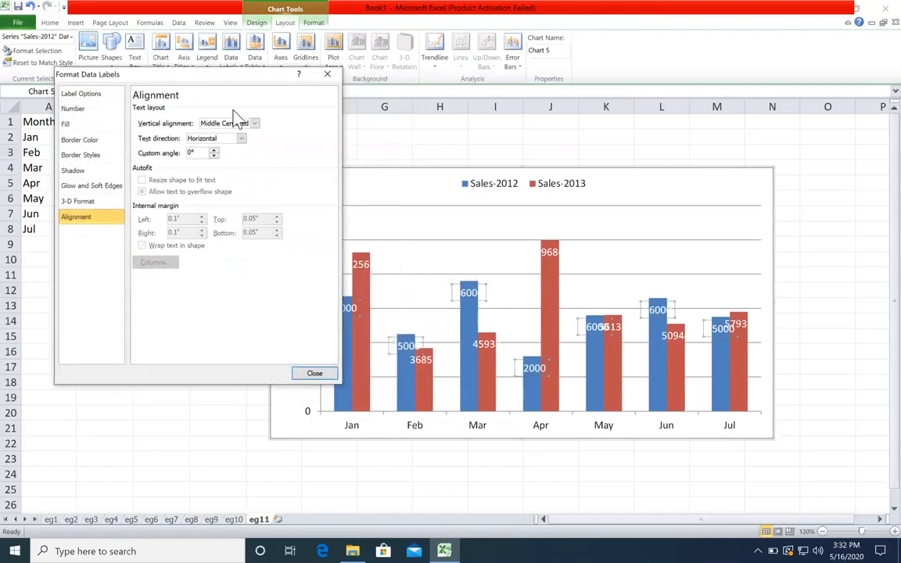
{"action": "left_click", "coordinate": [243, 139]}
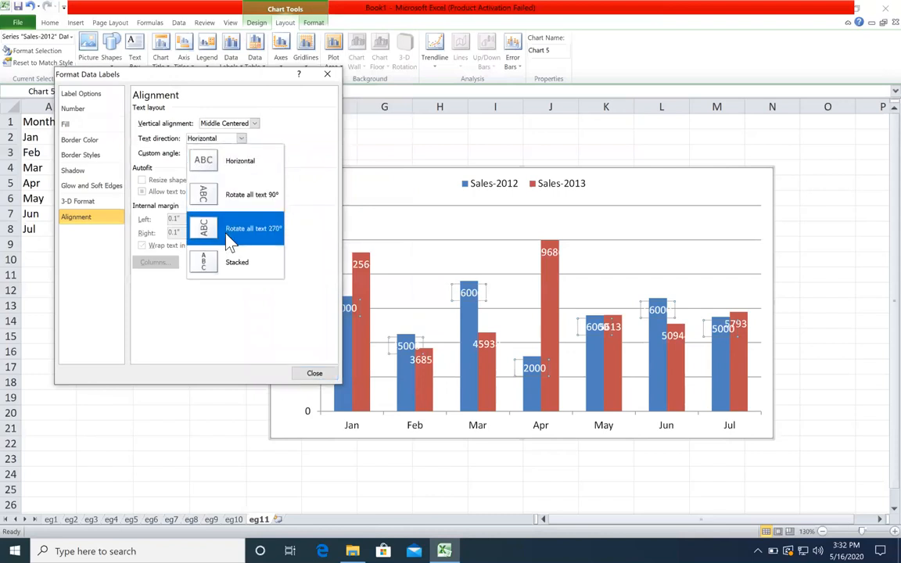
{"action": "left_click", "coordinate": [235, 244]}
{"action": "left_click", "coordinate": [316, 375]}
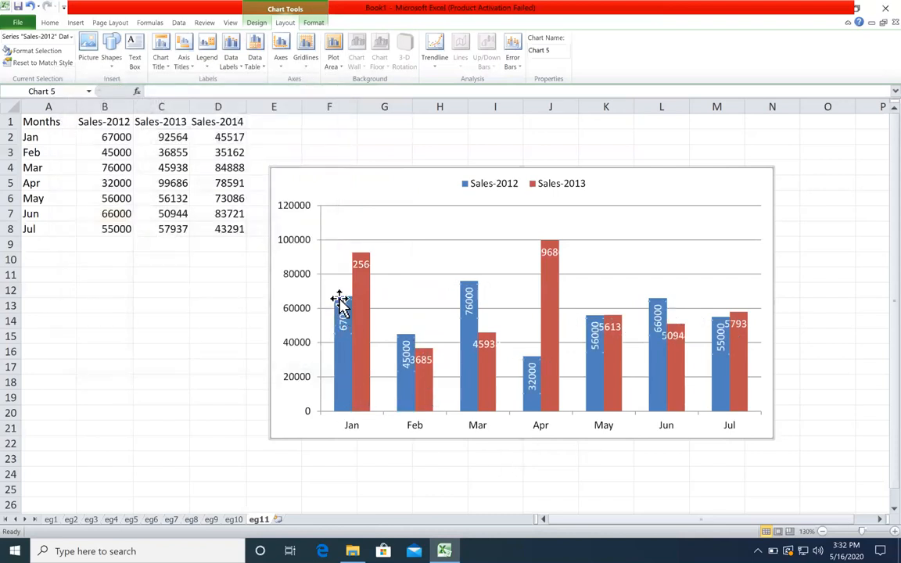
- Set the text direction of the Sales-2013 data labels to Rotate all text 270° and deselect the chart
{"action": "left_click", "coordinate": [360, 263]}
{"action": "right_click", "coordinate": [365, 268]}
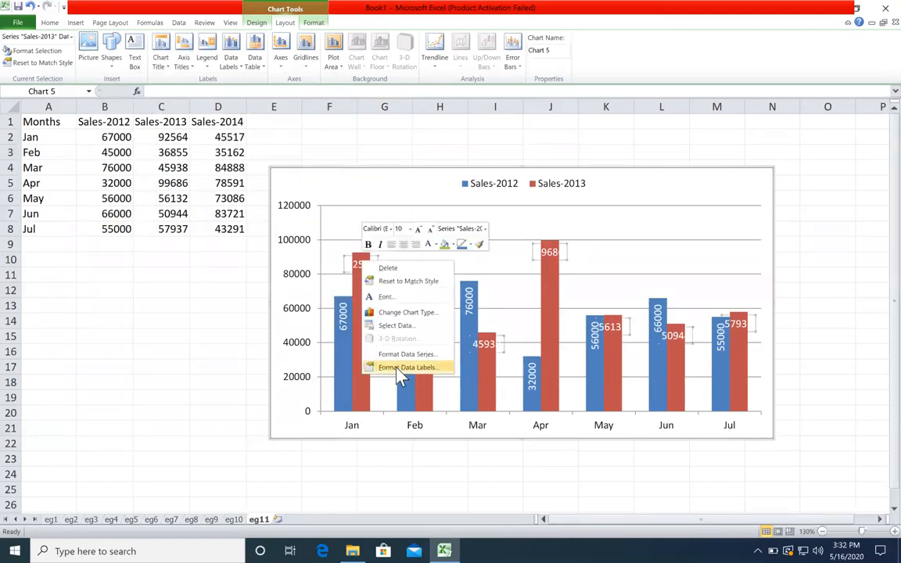
{"action": "left_click", "coordinate": [395, 365]}
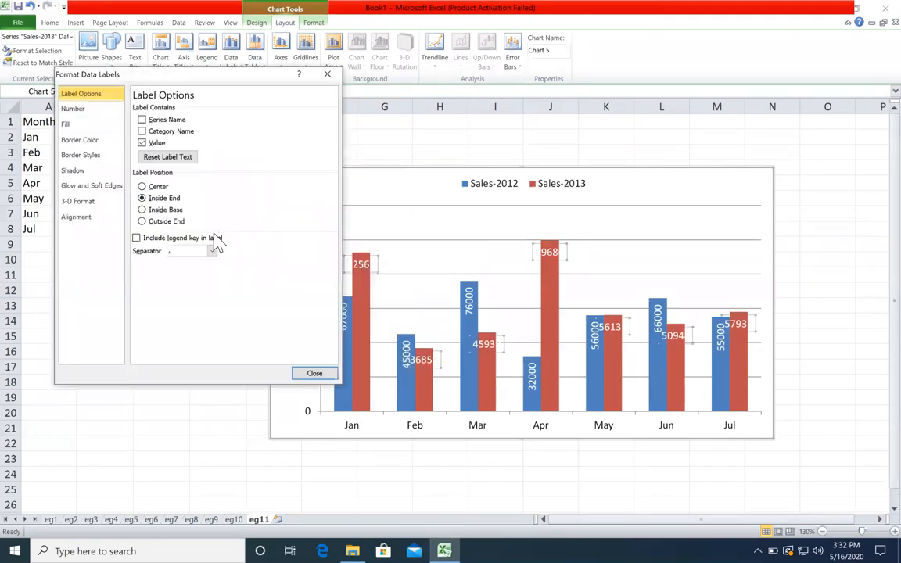
{"action": "left_click", "coordinate": [86, 218]}
{"action": "left_click", "coordinate": [207, 123]}
{"action": "left_click", "coordinate": [205, 122]}
{"action": "left_click", "coordinate": [212, 139]}
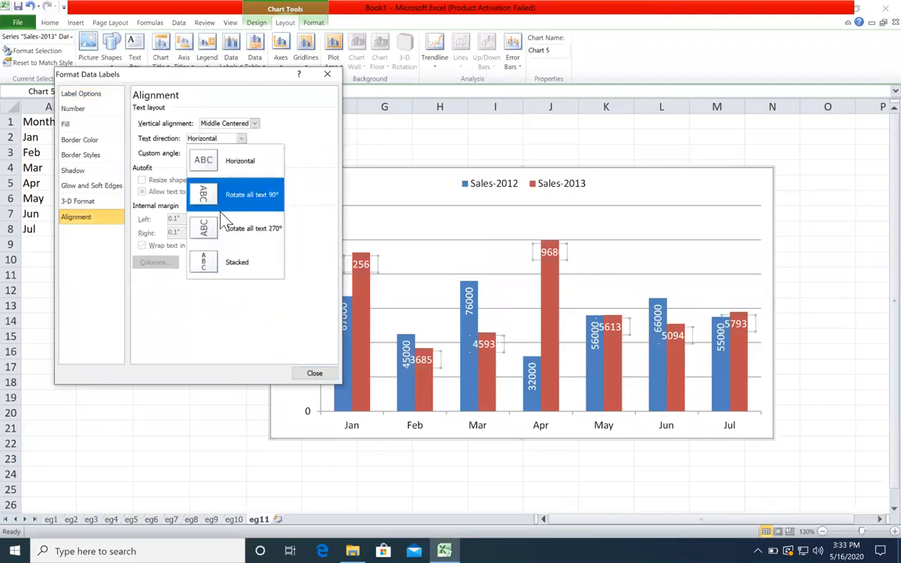
{"action": "left_click", "coordinate": [205, 228]}
{"action": "left_click", "coordinate": [314, 373]}
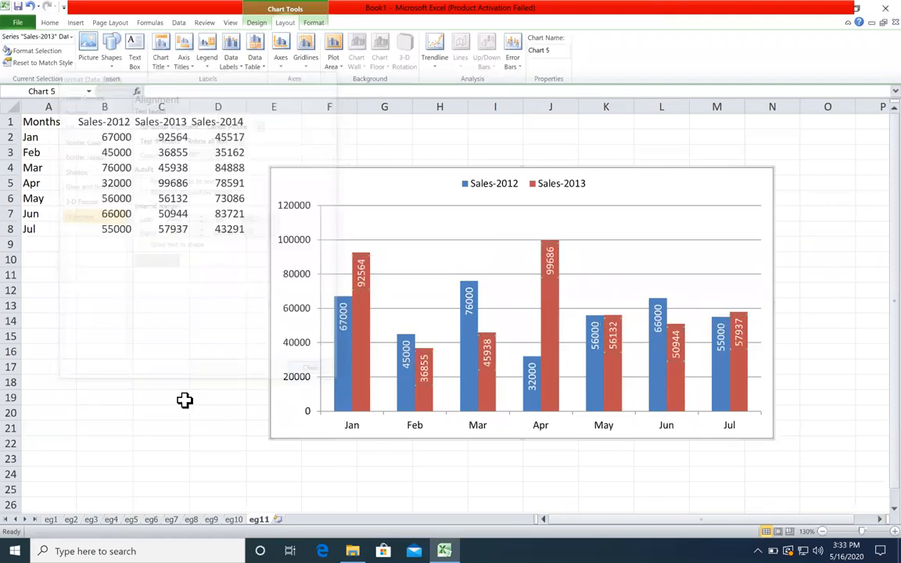
{"action": "left_click", "coordinate": [185, 399]}
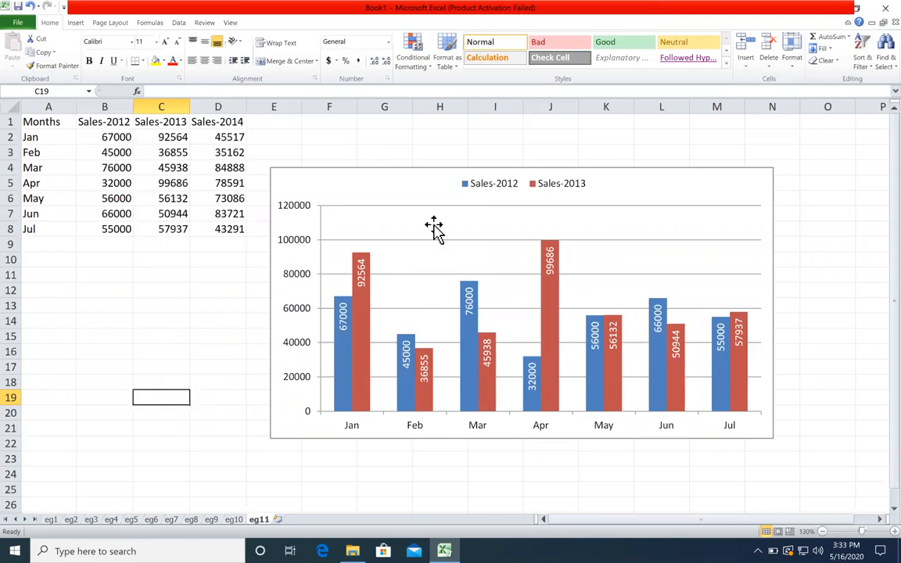
- Shrink the column chart and place it directly below the data table, starting at row 9
{"action": "left_click", "coordinate": [768, 172]}
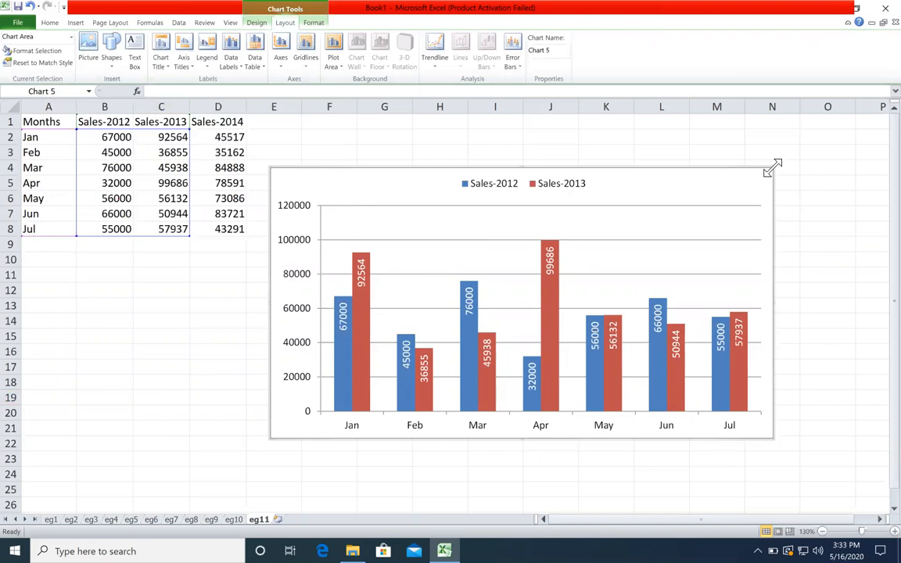
{"action": "left_click_drag", "start_coordinate": [765, 169], "coordinate": [487, 233]}
{"action": "left_click", "coordinate": [518, 226]}
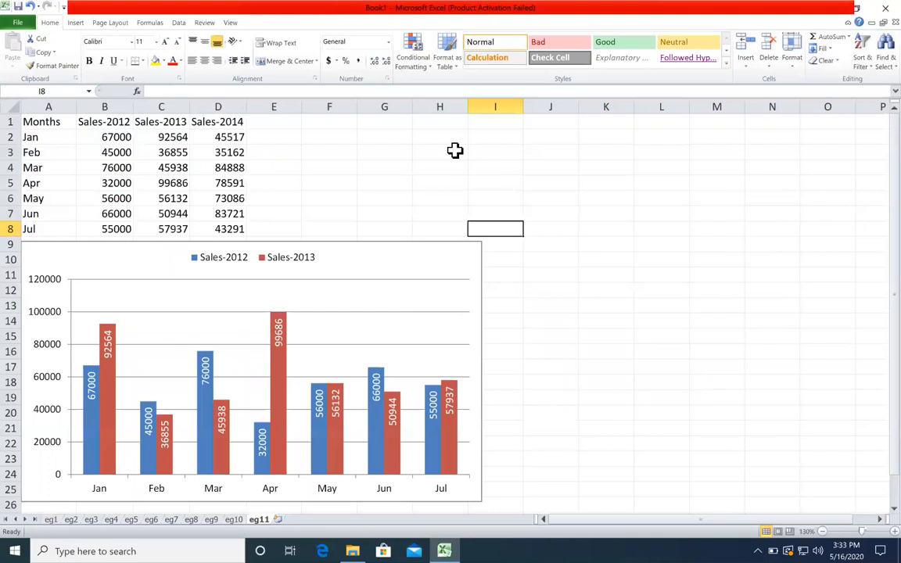
{"action": "left_click_drag", "start_coordinate": [246, 229], "coordinate": [68, 123]}
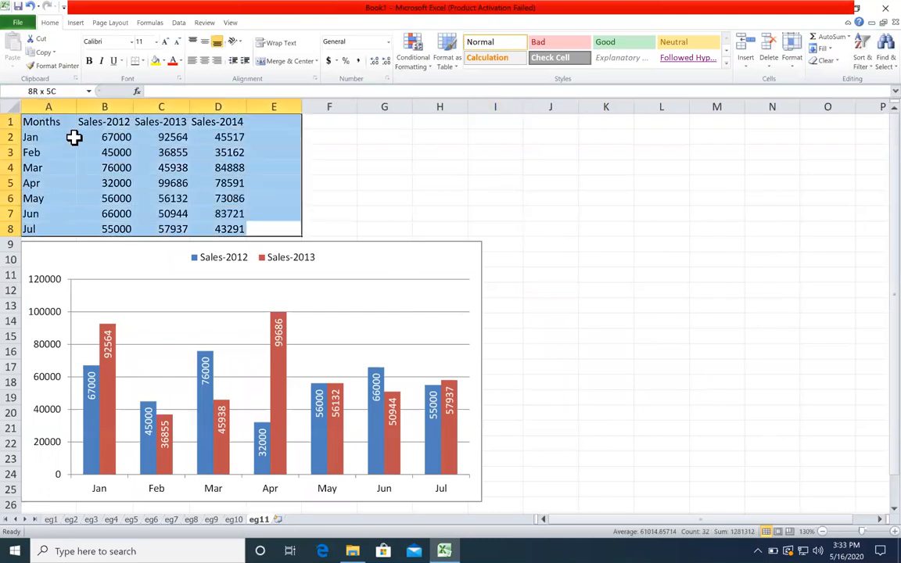
{"action": "left_click_drag", "start_coordinate": [187, 223], "coordinate": [66, 122]}
{"action": "left_click", "coordinate": [75, 22]}
{"action": "left_click", "coordinate": [201, 43]}
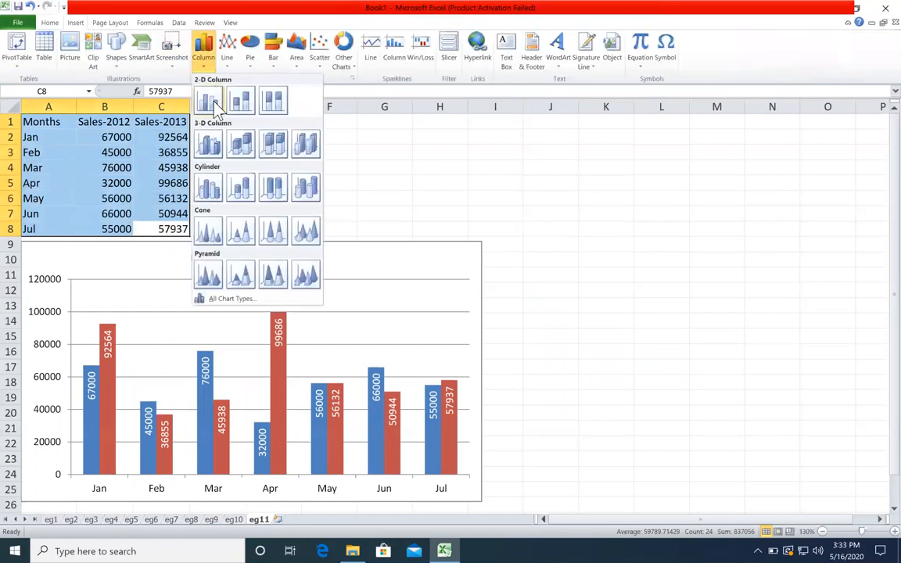
{"action": "left_click", "coordinate": [195, 94]}
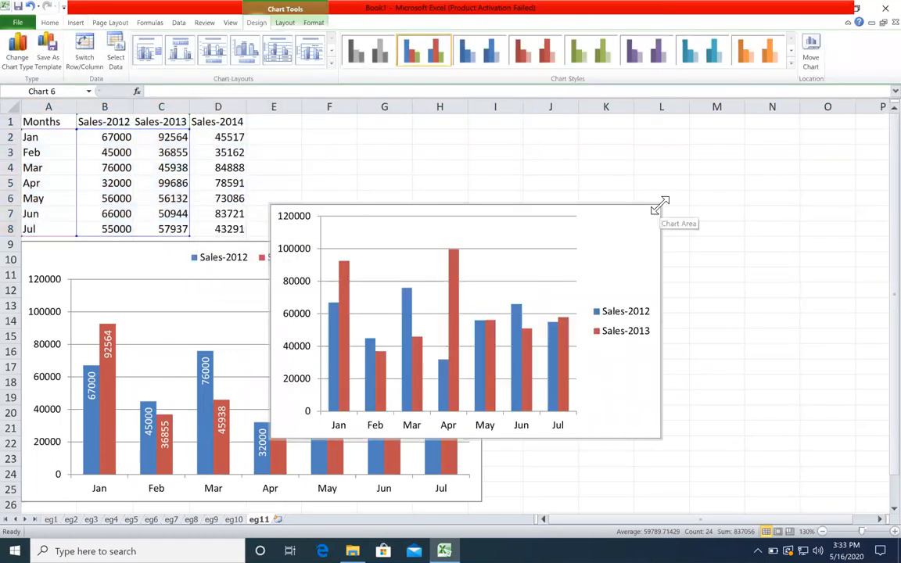
{"action": "key", "text": "Delete"}
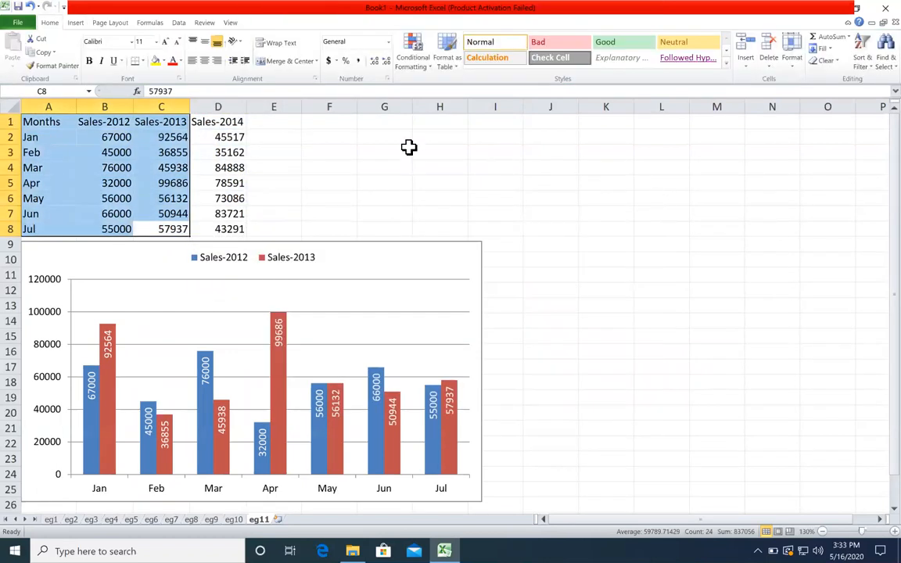
- Insert a 2-D line chart with markers for Sales-2012 by month from A1:B8 and enlarge it slightly
{"action": "left_click", "coordinate": [76, 23]}
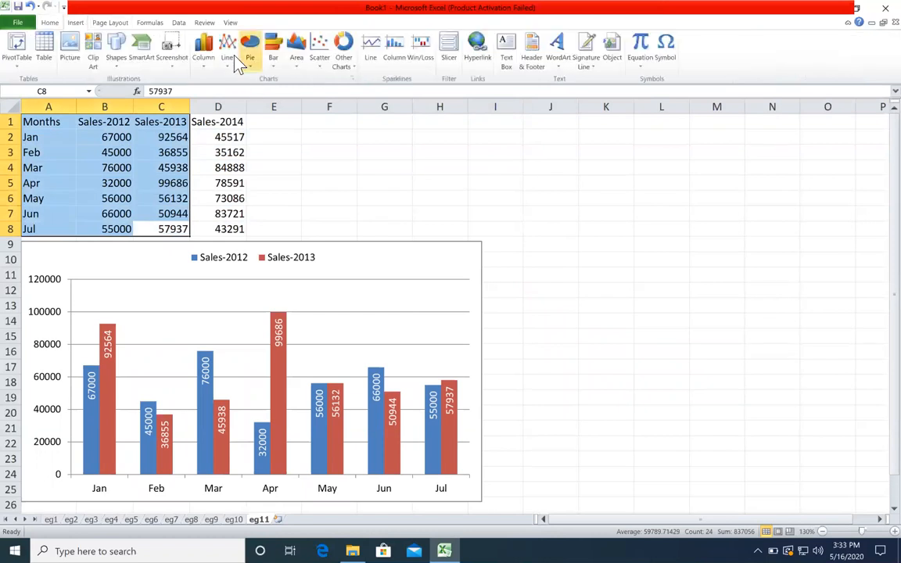
{"action": "left_click", "coordinate": [227, 49]}
{"action": "left_click", "coordinate": [176, 151]}
{"action": "left_click_drag", "start_coordinate": [110, 228], "coordinate": [19, 109]}
{"action": "left_click", "coordinate": [227, 48]}
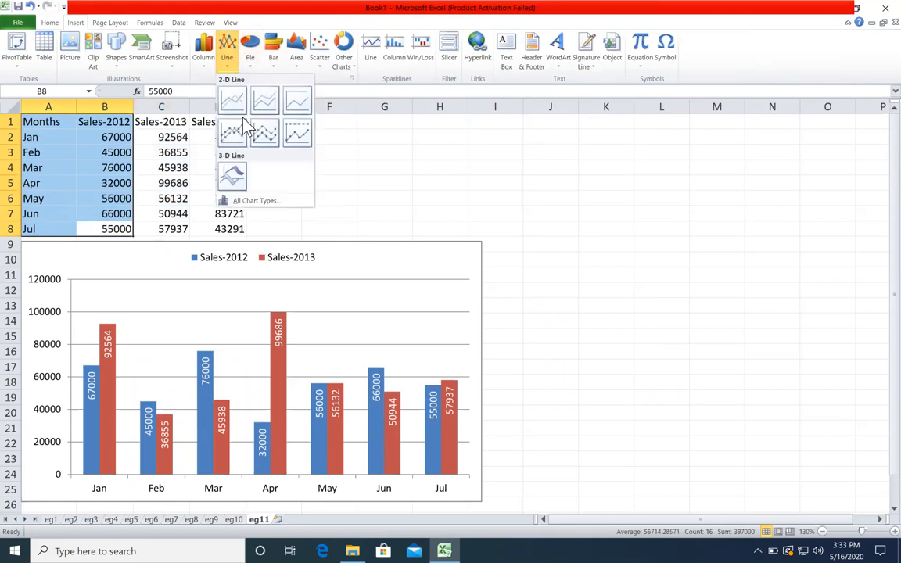
{"action": "left_click", "coordinate": [233, 131]}
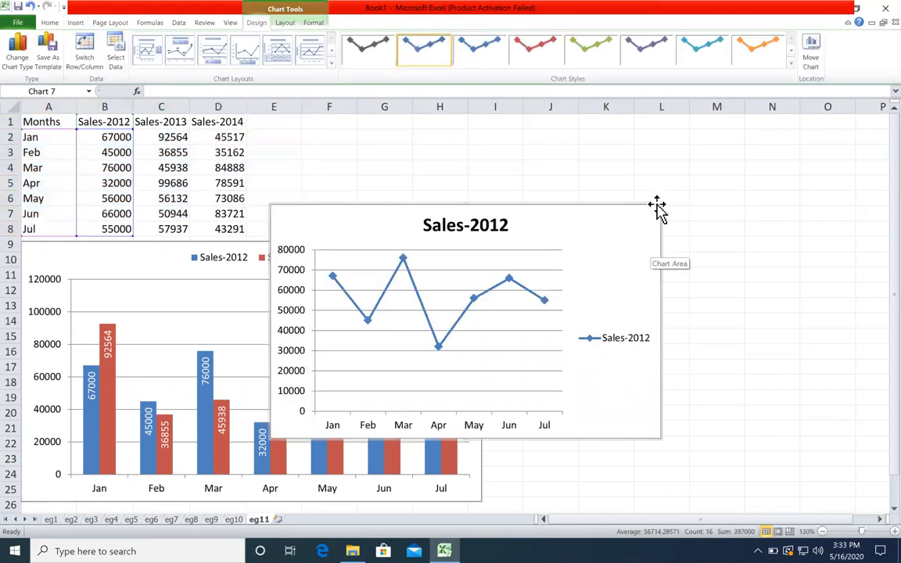
{"action": "left_click_drag", "start_coordinate": [661, 205], "coordinate": [704, 175]}
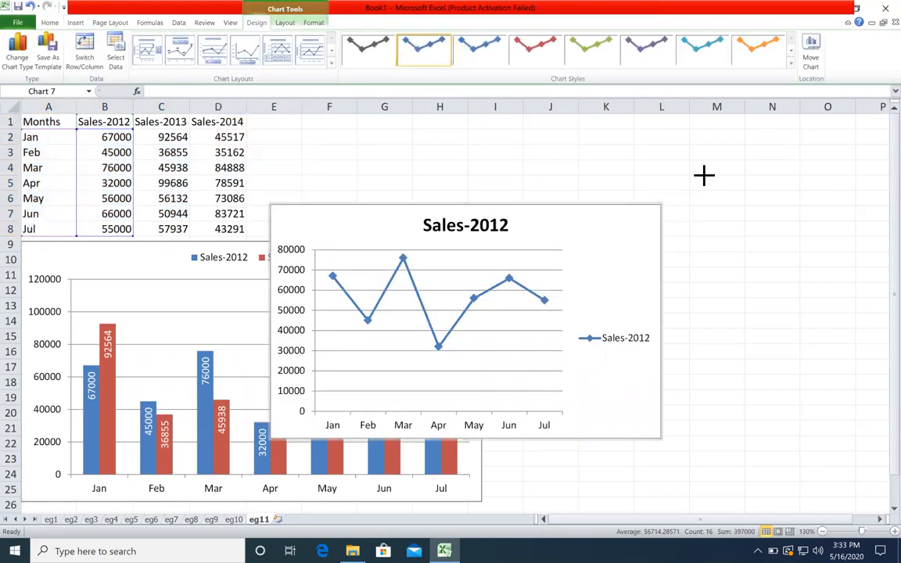
- Try a Linear Trendline on the Sales-2012 line chart and undo it
{"action": "left_click", "coordinate": [283, 22]}
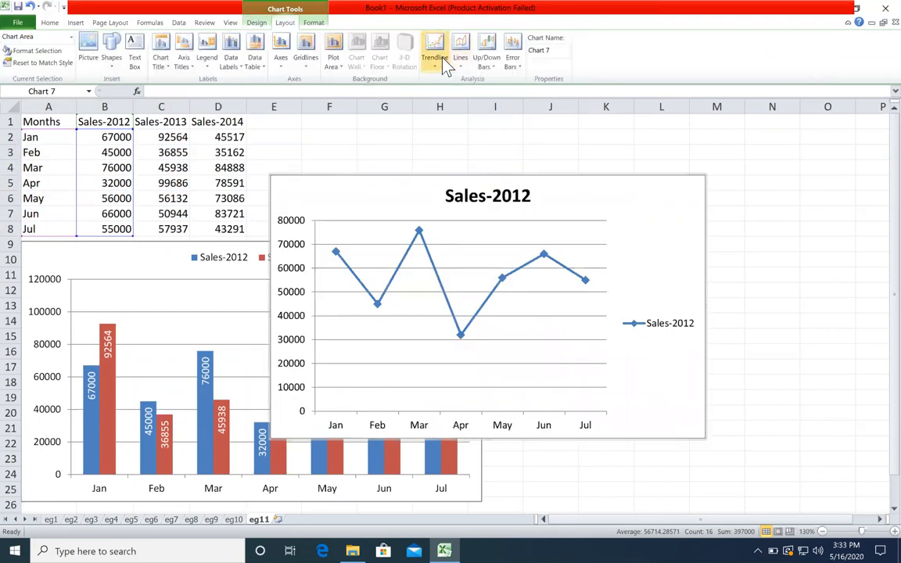
{"action": "left_click", "coordinate": [445, 66]}
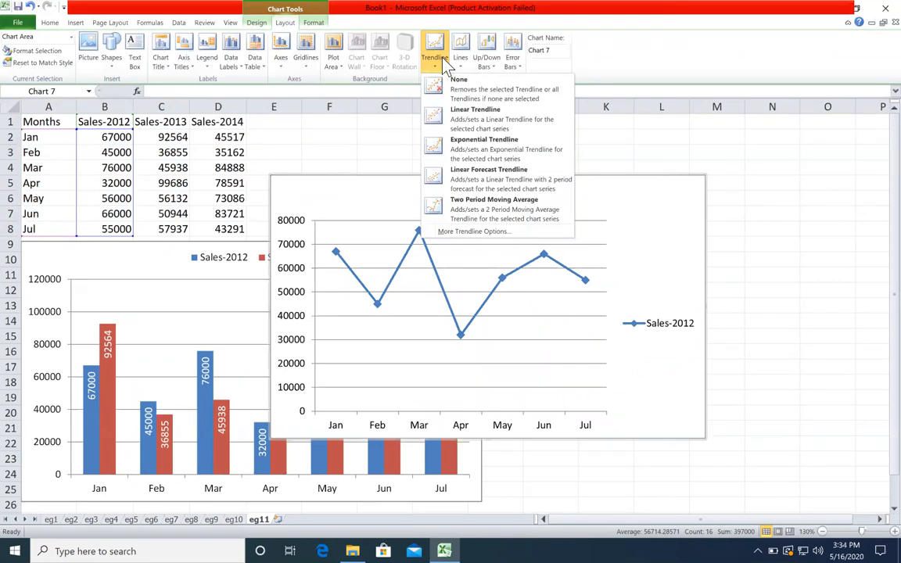
{"action": "left_click", "coordinate": [445, 66]}
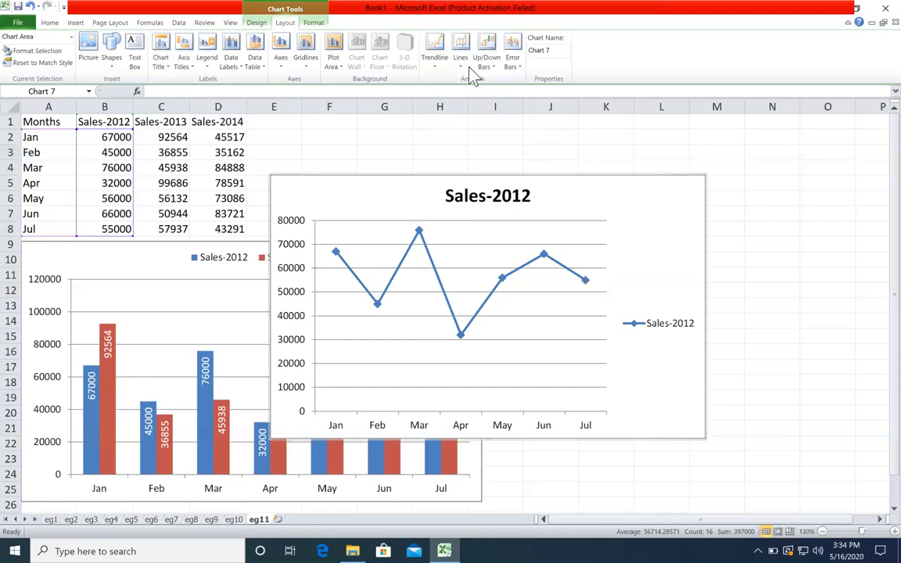
{"action": "left_click", "coordinate": [435, 57]}
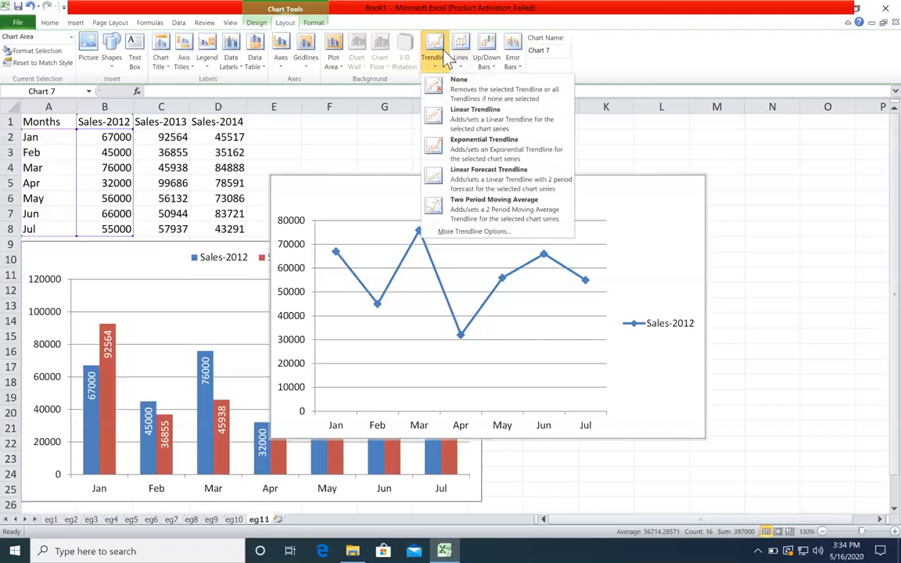
{"action": "left_click", "coordinate": [455, 104]}
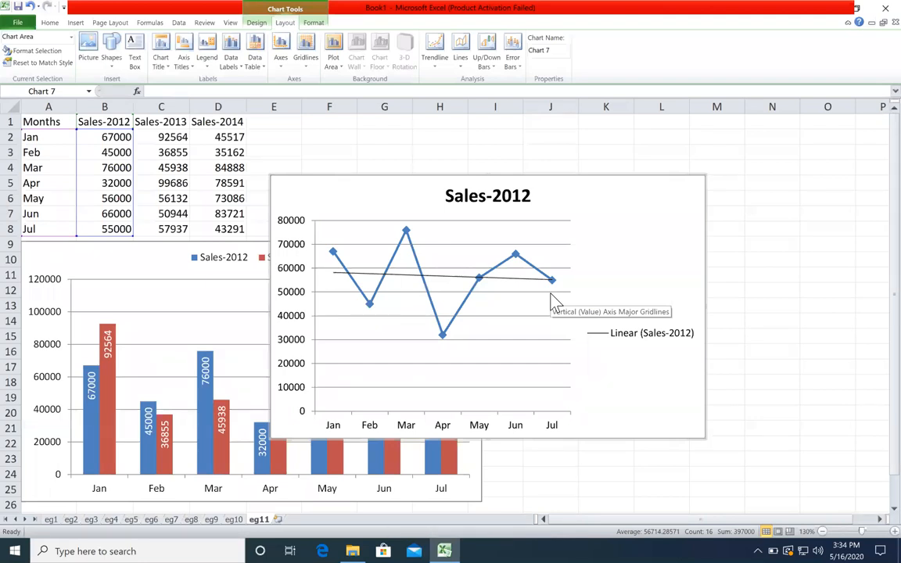
{"action": "key", "text": "ctrl+z"}
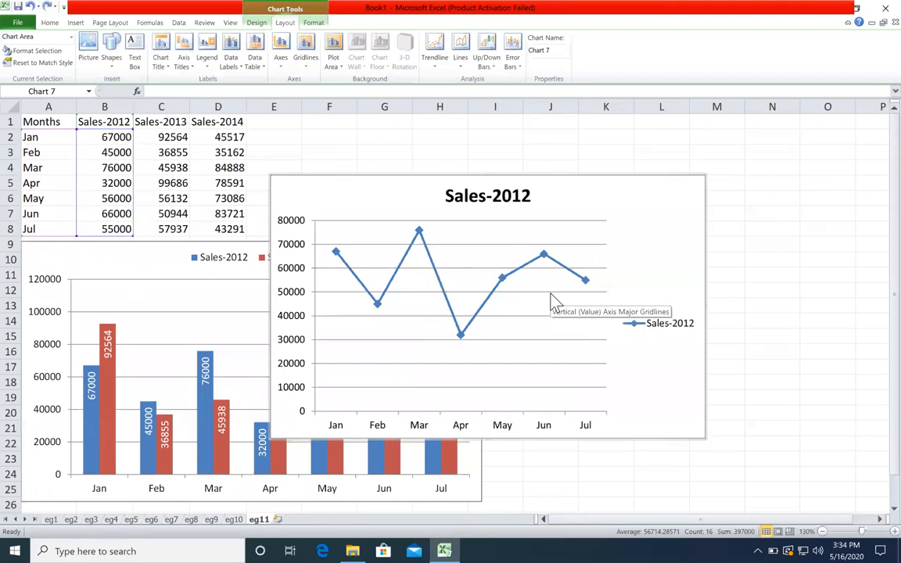
- Try a Linear Forecast Trendline on the Sales-2012 line chart and remove it with None
{"action": "left_click", "coordinate": [435, 61]}
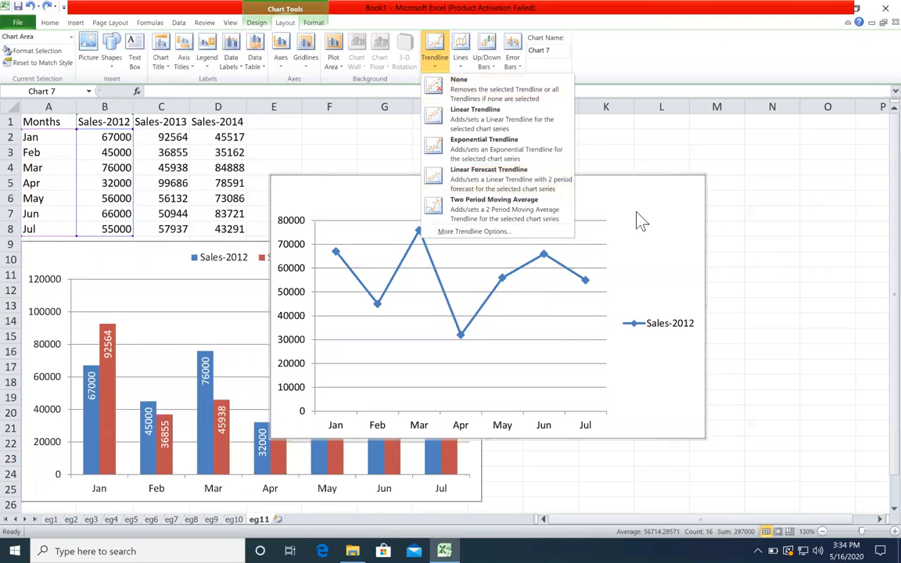
{"action": "left_click", "coordinate": [520, 183]}
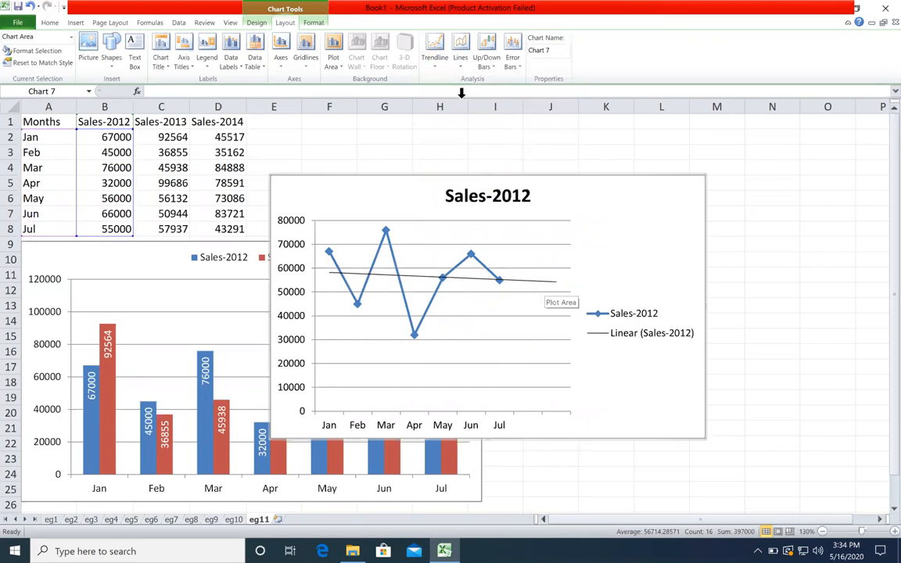
{"action": "left_click", "coordinate": [434, 57]}
{"action": "left_click", "coordinate": [452, 88]}
- Add a linear trendline to the Sales-2012 line chart with a forward forecast of 12 periods
{"action": "left_click", "coordinate": [429, 58]}
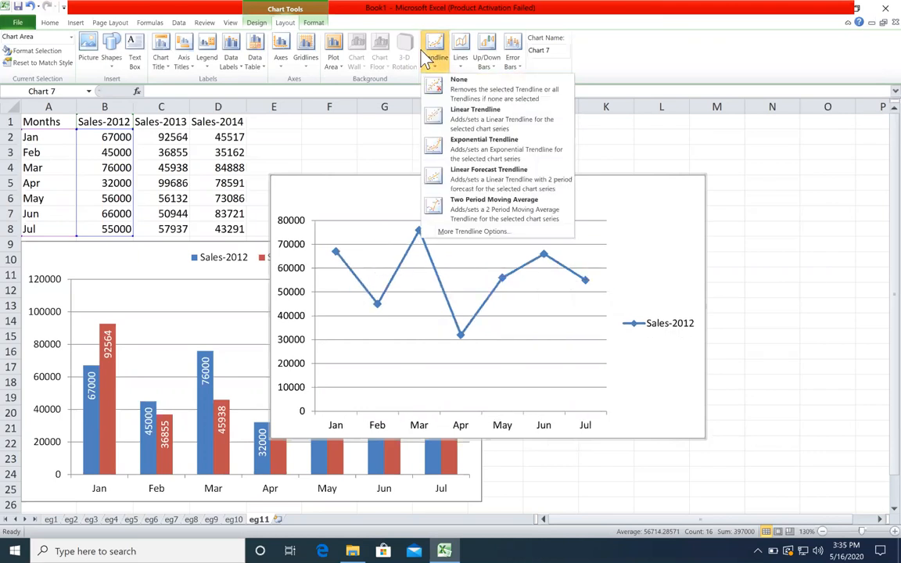
{"action": "left_click", "coordinate": [476, 231]}
{"action": "left_click", "coordinate": [180, 308]}
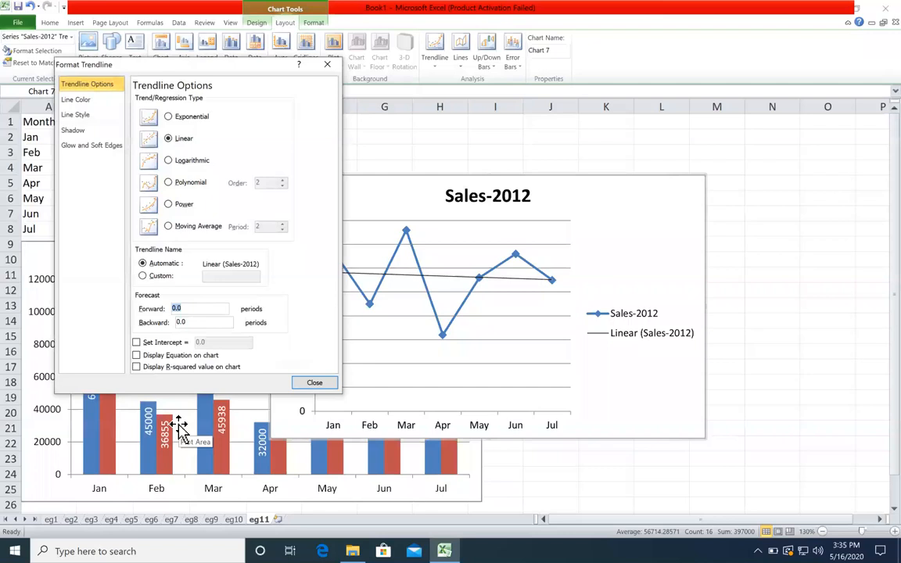
{"action": "type", "text": "12"}
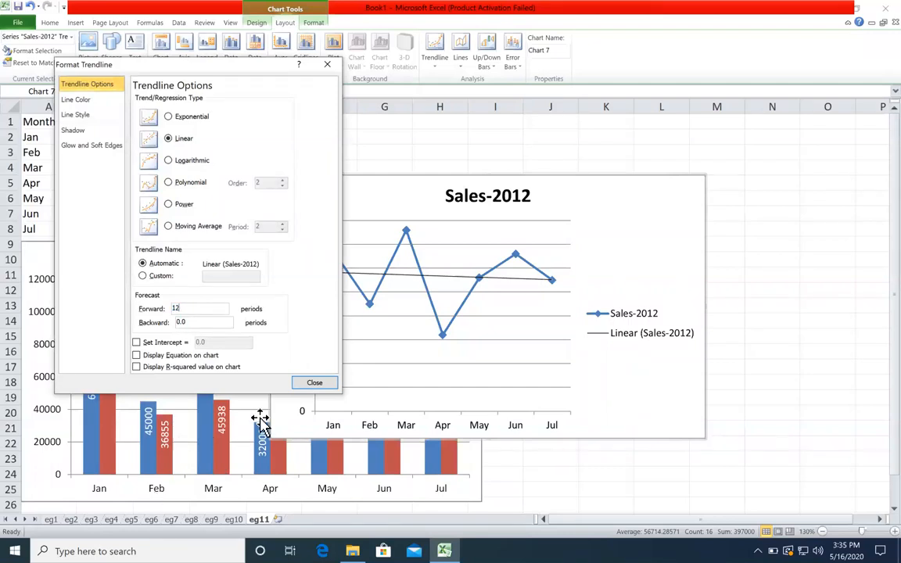
{"action": "left_click", "coordinate": [302, 385]}
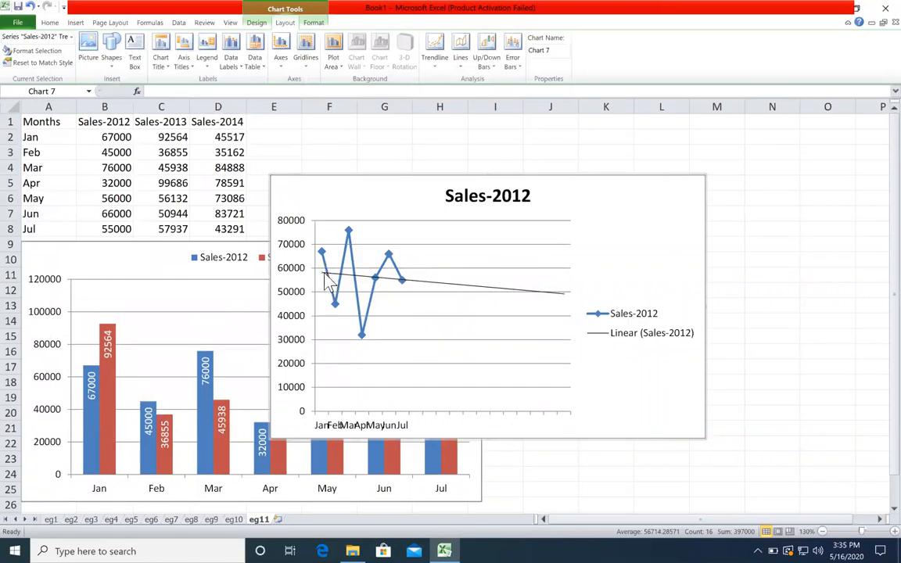
- Delete the Sales-2012 line chart and its trendline
{"action": "mouse_move", "coordinate": [329, 276]}
{"action": "key", "text": "Delete"}
{"action": "right_click", "coordinate": [635, 218]}
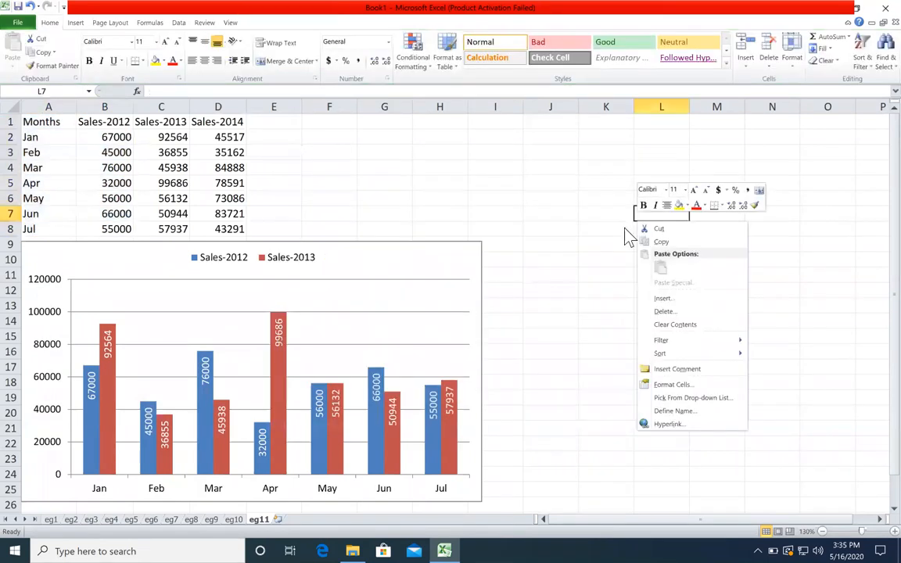
{"action": "key", "text": "Escape"}
- Insert a 2-D Line with Markers chart of the Months and Sales-2014 columns and enlarge it
{"action": "left_click_drag", "start_coordinate": [46, 122], "coordinate": [61, 229]}
{"action": "left_click_drag", "start_coordinate": [219, 121], "coordinate": [225, 228]}
{"action": "left_click", "coordinate": [75, 22]}
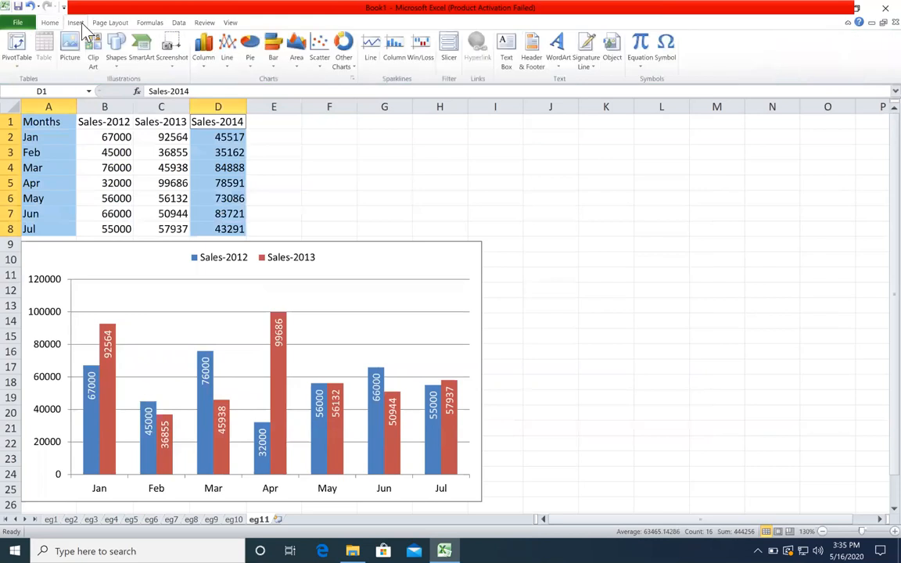
{"action": "left_click", "coordinate": [227, 51]}
{"action": "left_click", "coordinate": [234, 130]}
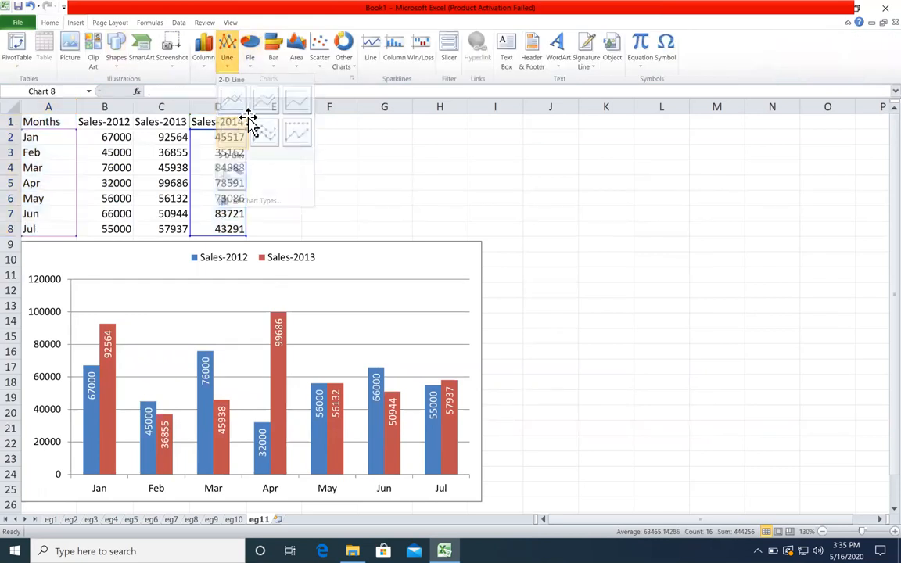
{"action": "left_click_drag", "start_coordinate": [662, 203], "coordinate": [714, 161]}
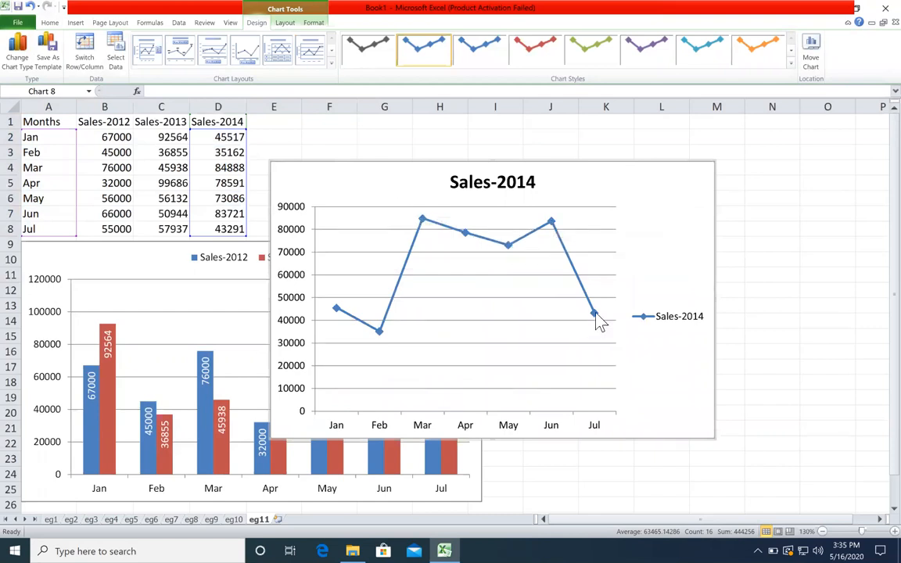
- Add a Linear Trendline to the Sales-2014 line chart
{"action": "left_click", "coordinate": [283, 22]}
{"action": "left_click", "coordinate": [434, 51]}
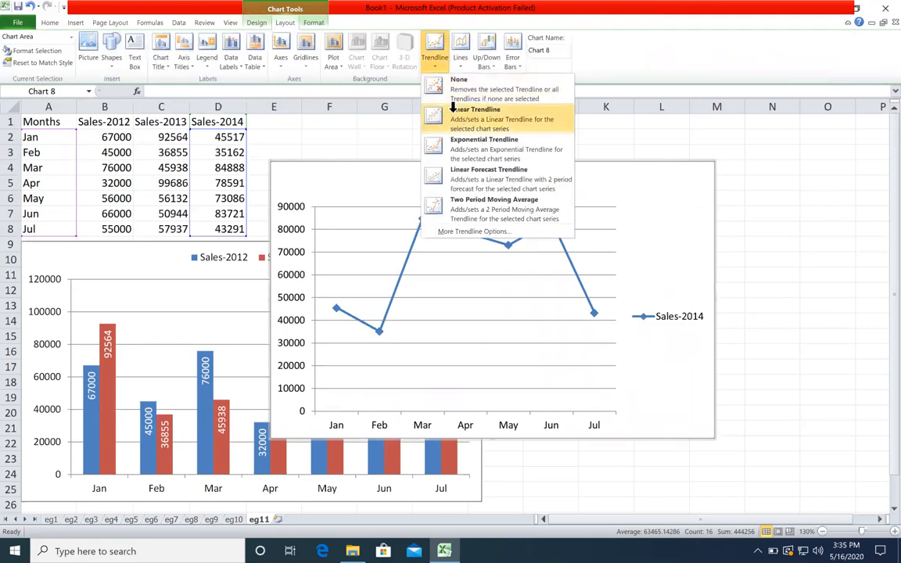
{"action": "left_click", "coordinate": [452, 114]}
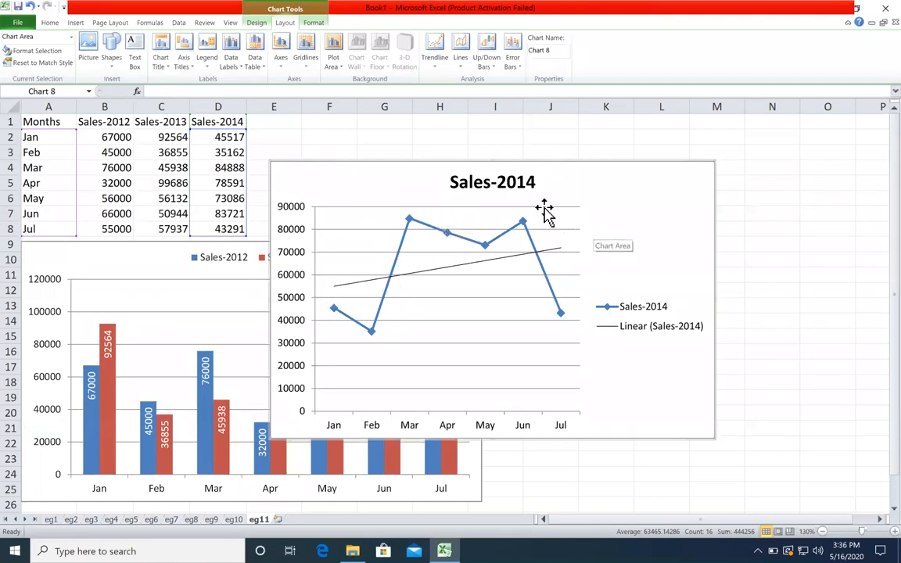
- Try a second linear trendline with a forward forecast on the Sales-2014 chart and remove it with None
{"action": "left_click", "coordinate": [434, 47]}
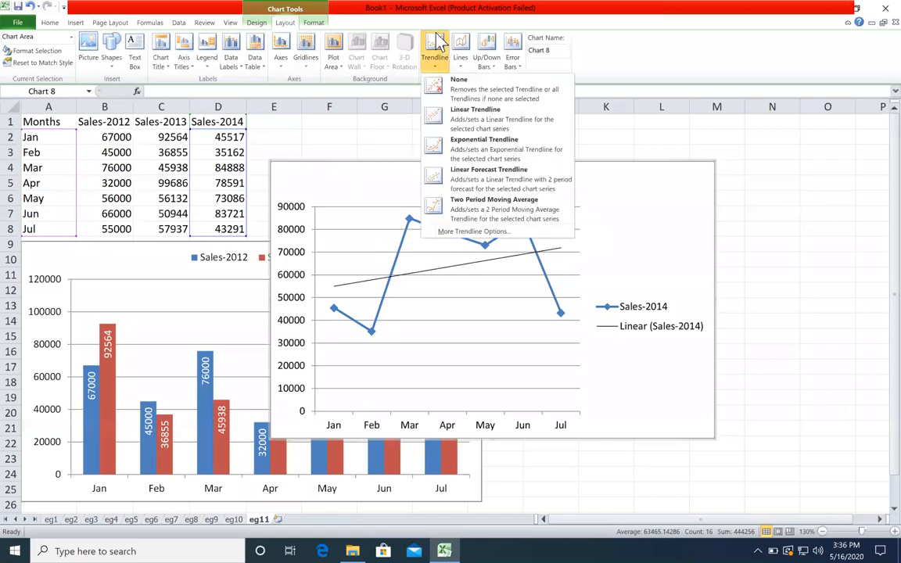
{"action": "left_click", "coordinate": [485, 232]}
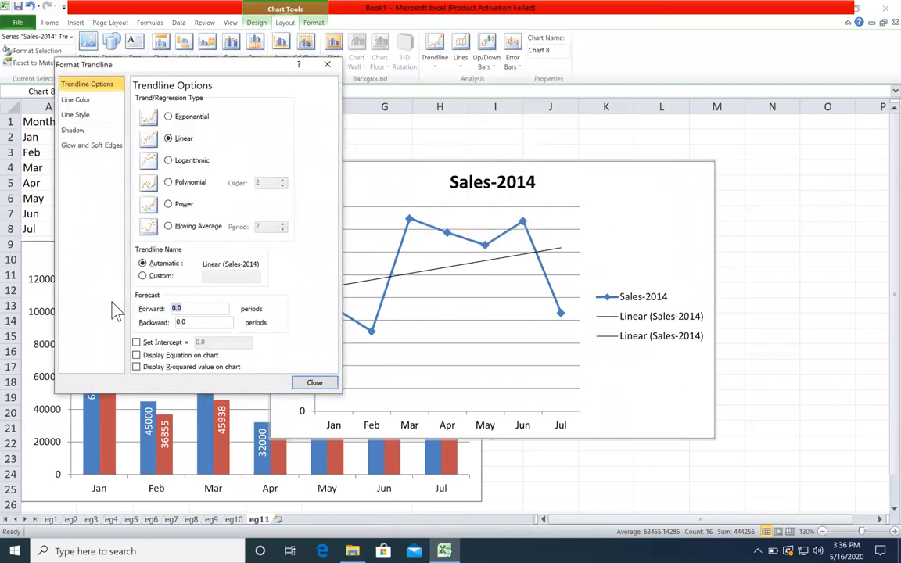
{"action": "left_click", "coordinate": [309, 382]}
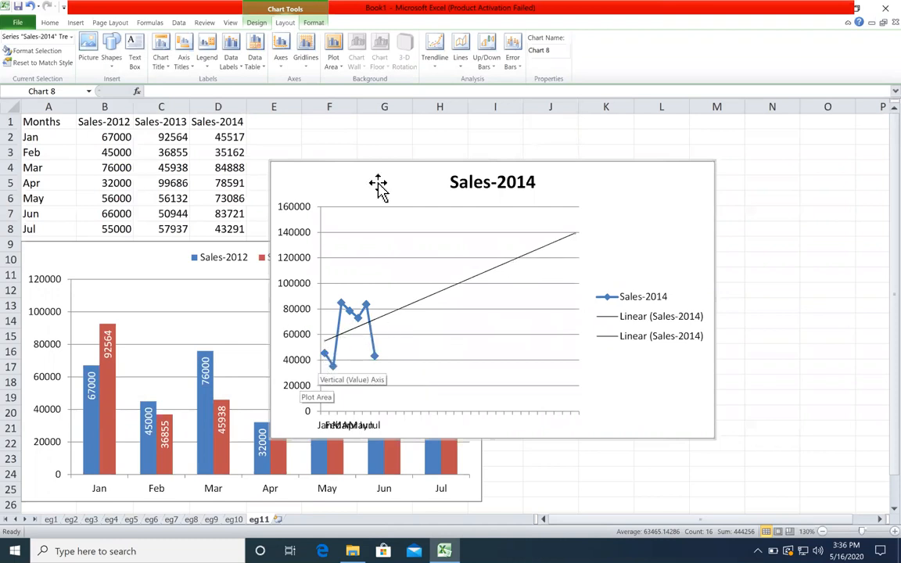
{"action": "left_click", "coordinate": [436, 61]}
{"action": "left_click", "coordinate": [452, 89]}
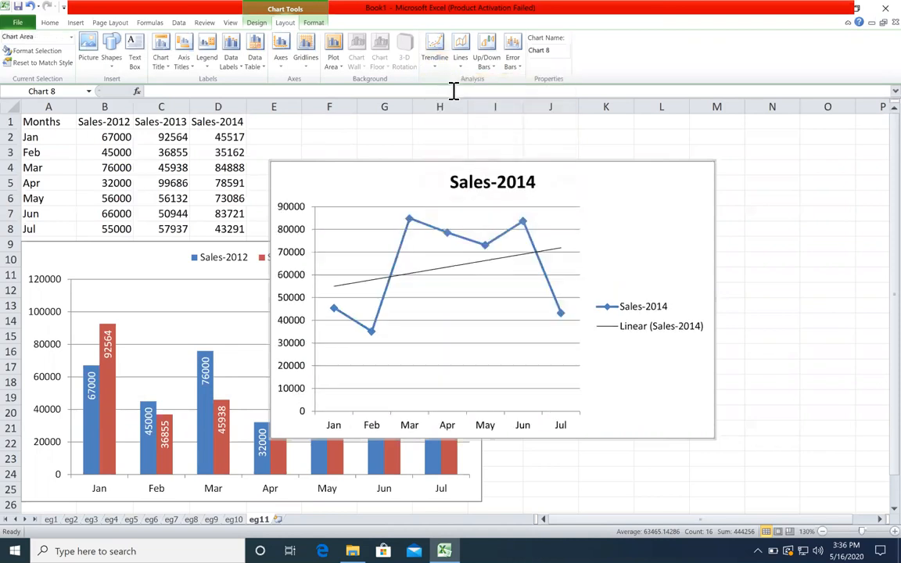
- Show Drop Lines on the Sales-2014 line chart
{"action": "left_click", "coordinate": [462, 59]}
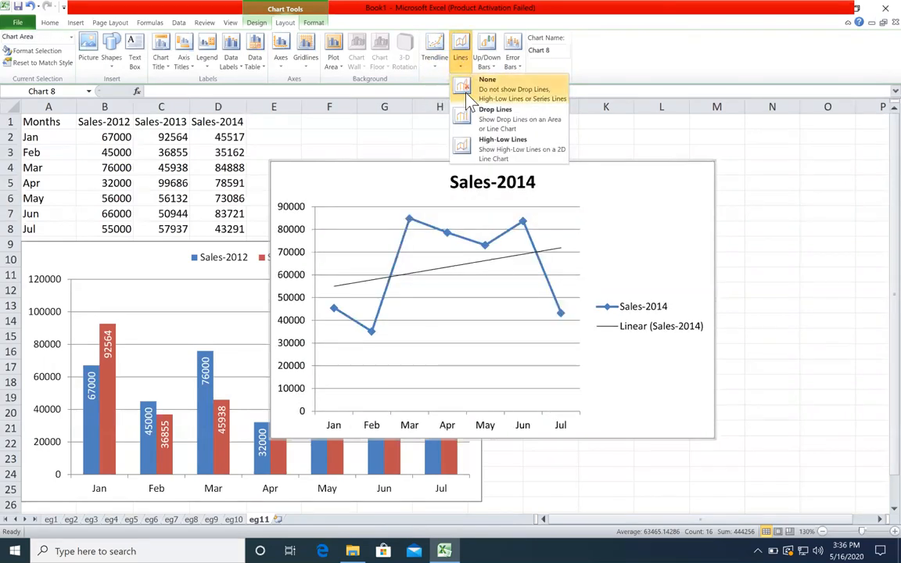
{"action": "left_click", "coordinate": [467, 88]}
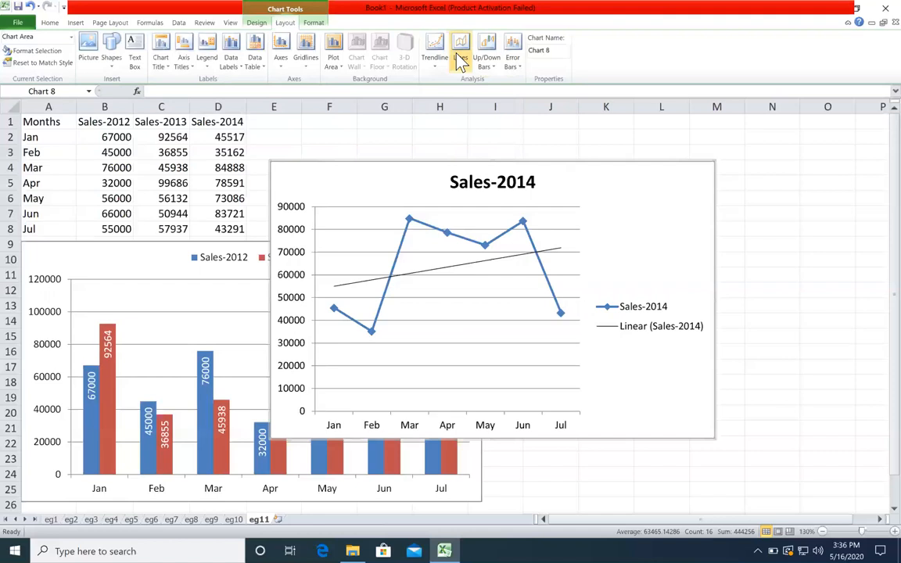
{"action": "left_click", "coordinate": [461, 57]}
{"action": "left_click", "coordinate": [477, 124]}
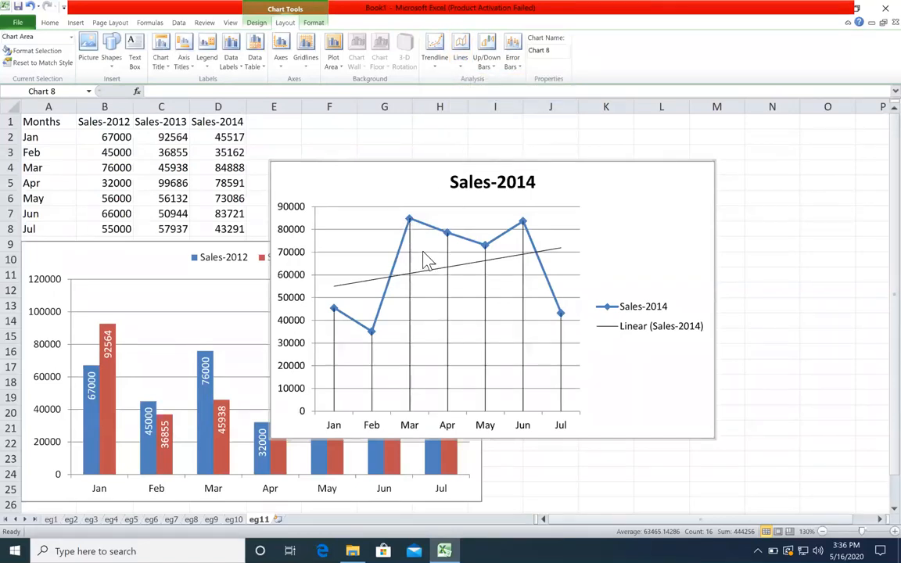
- Remove the remaining trendline from the Sales-2014 line chart and delete the chart
{"action": "left_click", "coordinate": [438, 64]}
{"action": "left_click", "coordinate": [451, 88]}
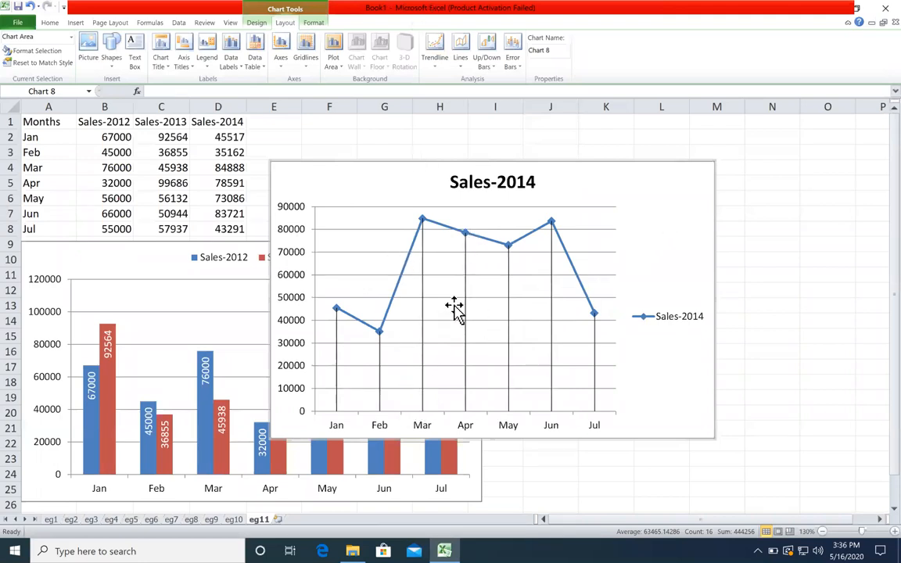
{"action": "key", "text": "Delete"}
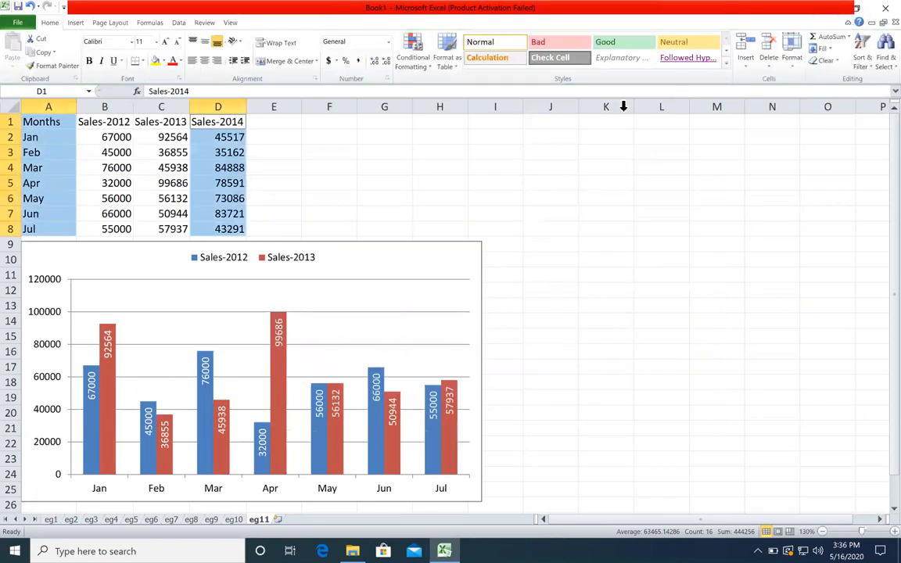
- Add the Sales-2013 column to the selected data, insert a 2-D Line with Markers chart of both years by month, and enlarge it
{"action": "left_click_drag", "start_coordinate": [174, 119], "coordinate": [169, 229]}
{"action": "left_click", "coordinate": [75, 22]}
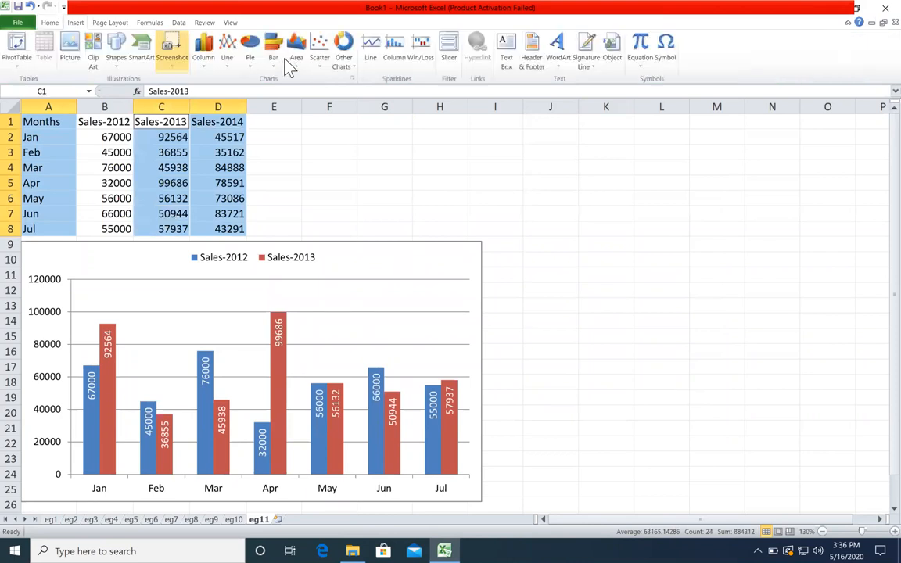
{"action": "left_click", "coordinate": [227, 57]}
{"action": "left_click", "coordinate": [235, 133]}
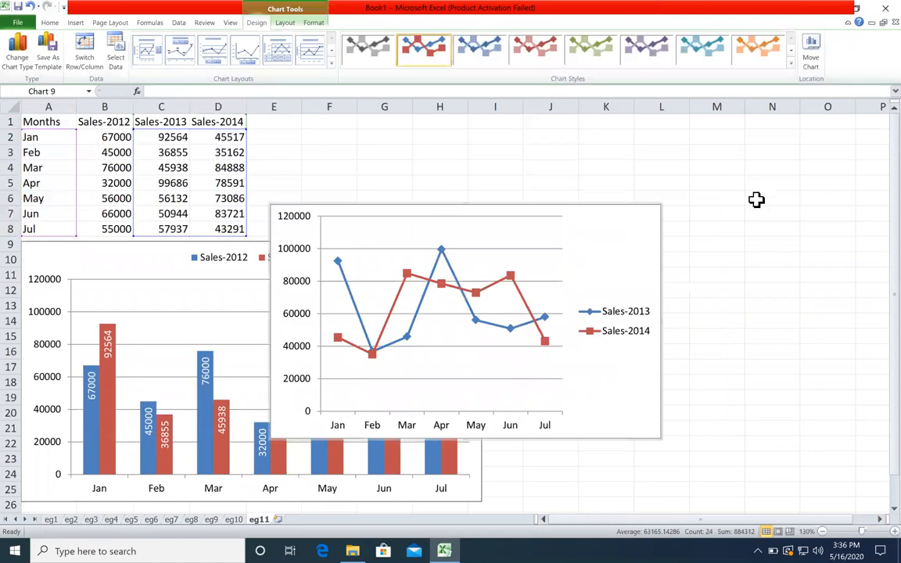
{"action": "left_click_drag", "start_coordinate": [661, 204], "coordinate": [735, 171]}
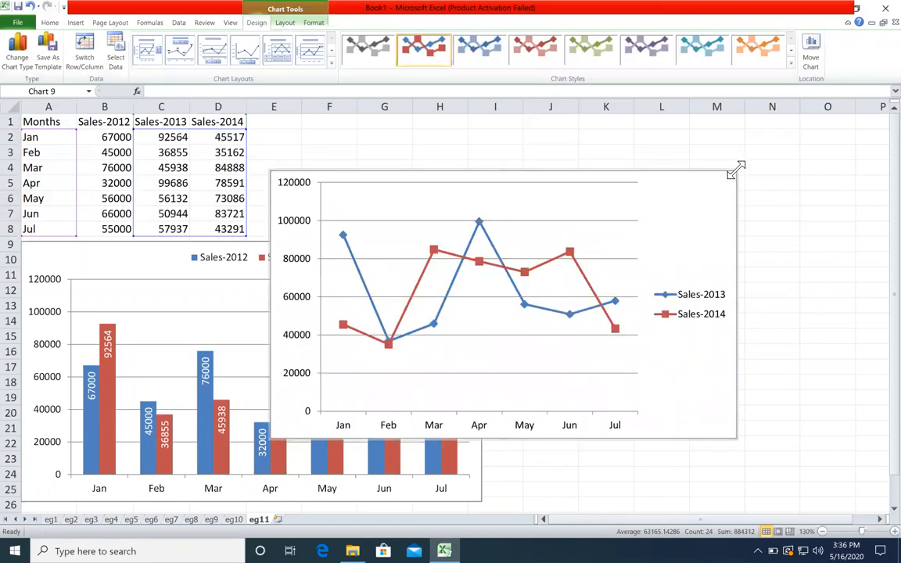
- Try Drop Lines on the Sales-2013 and Sales-2014 line chart and remove them with None
{"action": "left_click", "coordinate": [285, 22]}
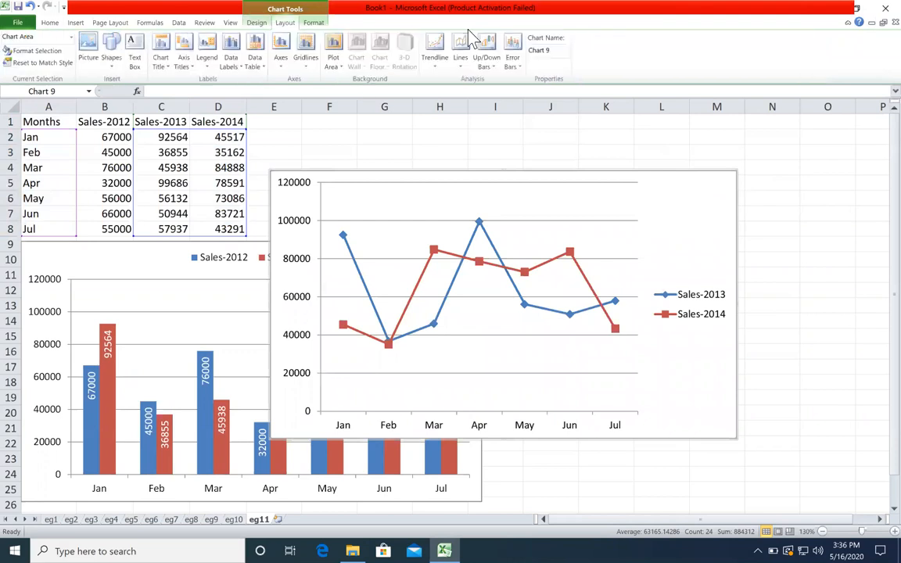
{"action": "left_click", "coordinate": [460, 55]}
{"action": "left_click", "coordinate": [485, 117]}
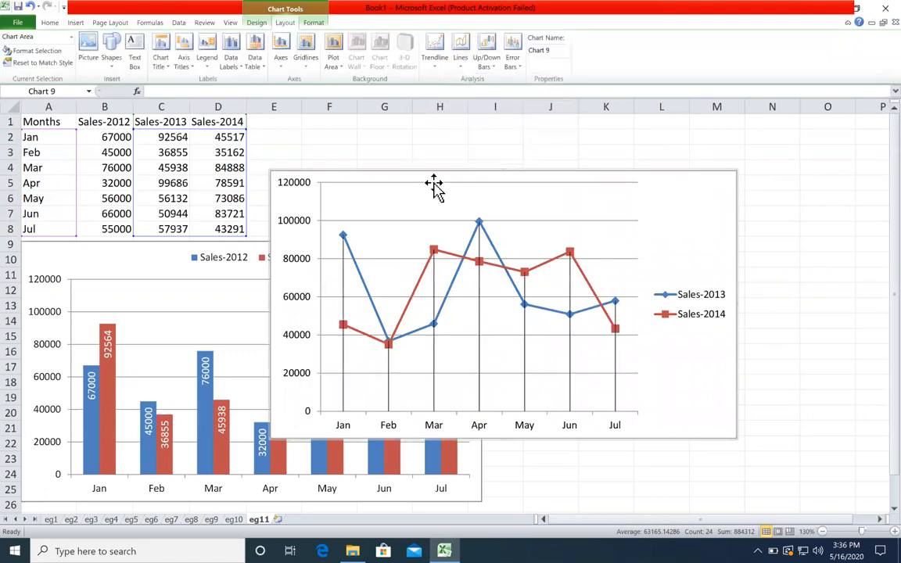
{"action": "left_click", "coordinate": [459, 56]}
{"action": "left_click", "coordinate": [476, 82]}
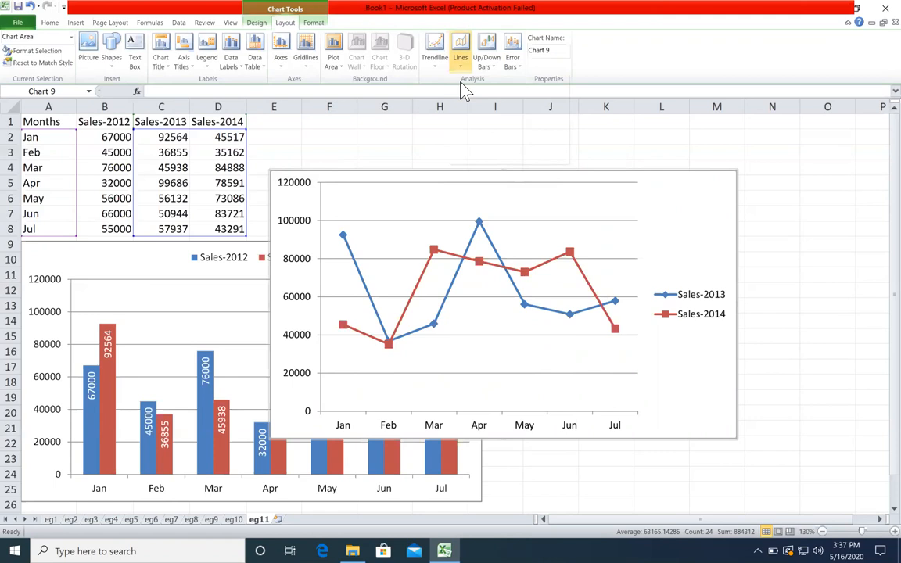
- Try High-Low Lines on the Sales-2013 and Sales-2014 line chart and remove them with None
{"action": "left_click", "coordinate": [460, 56]}
{"action": "left_click", "coordinate": [475, 141]}
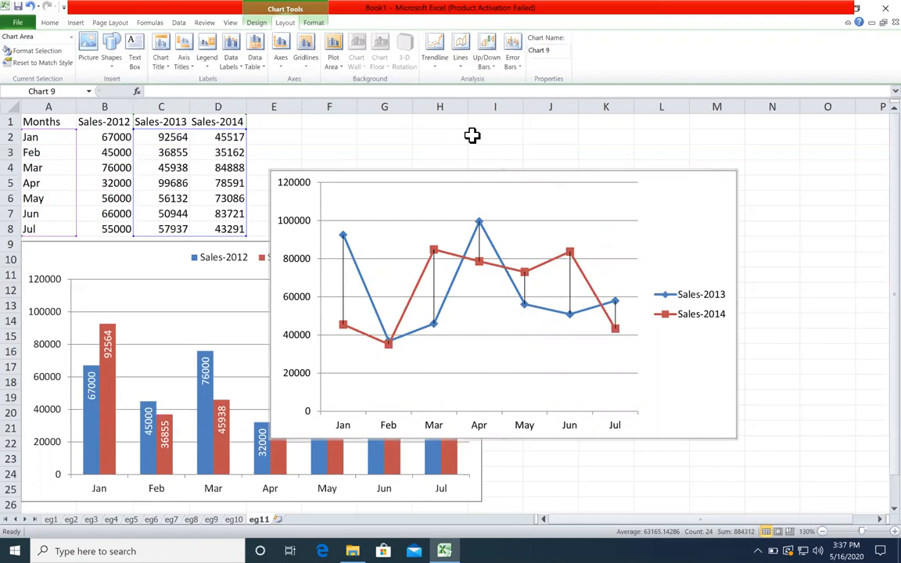
{"action": "left_click", "coordinate": [460, 63]}
{"action": "left_click", "coordinate": [474, 82]}
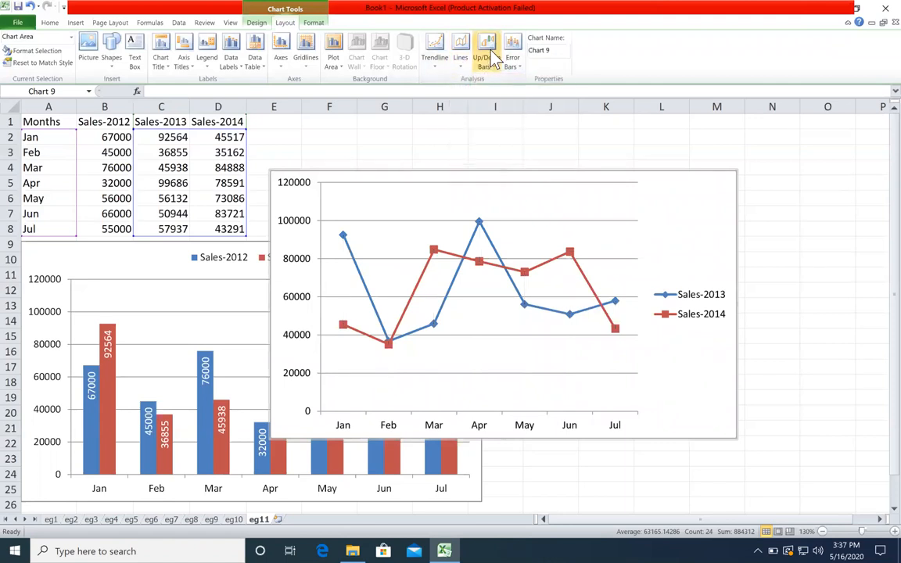
- Show Up/Down Bars on the two-year line chart and compare the January Sales-2013 and Sales-2014 cells with the bars
{"action": "left_click", "coordinate": [490, 57]}
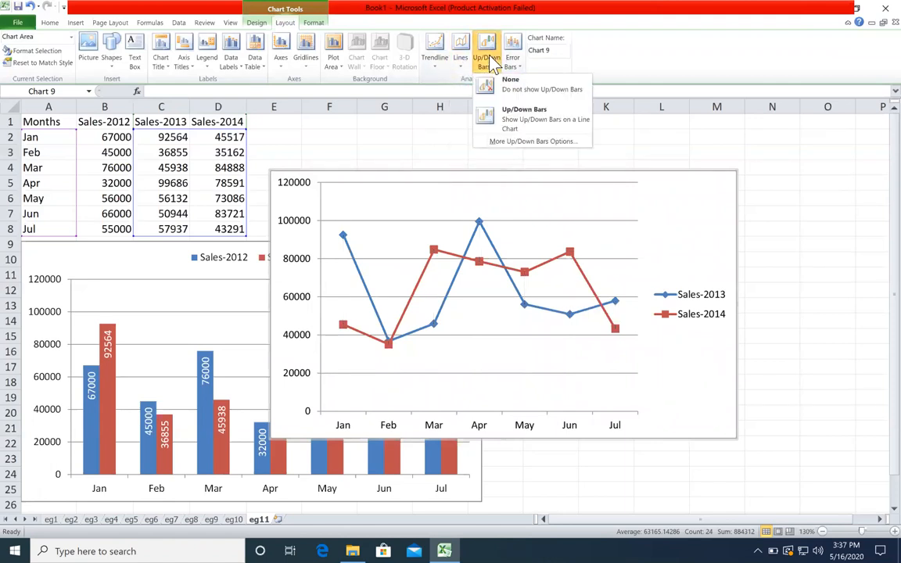
{"action": "left_click", "coordinate": [507, 116]}
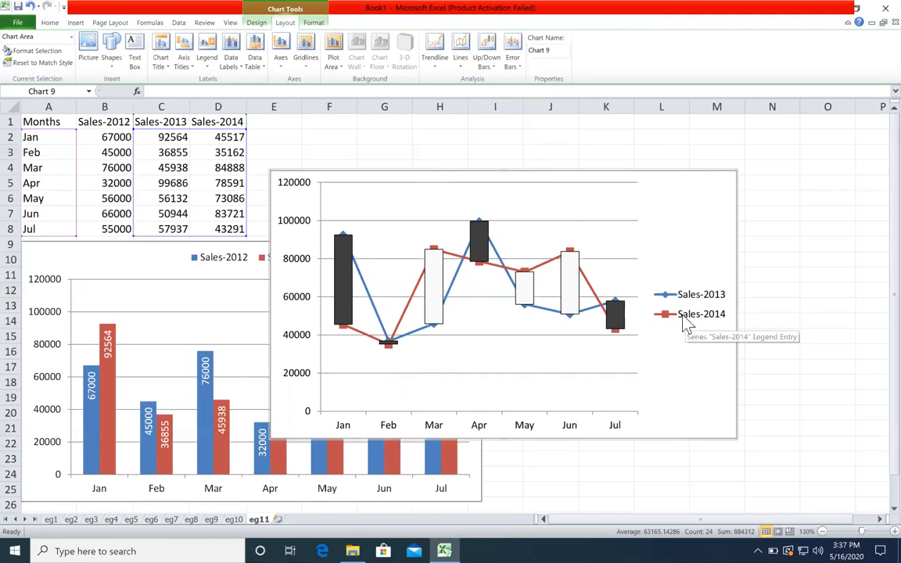
{"action": "left_click", "coordinate": [321, 122]}
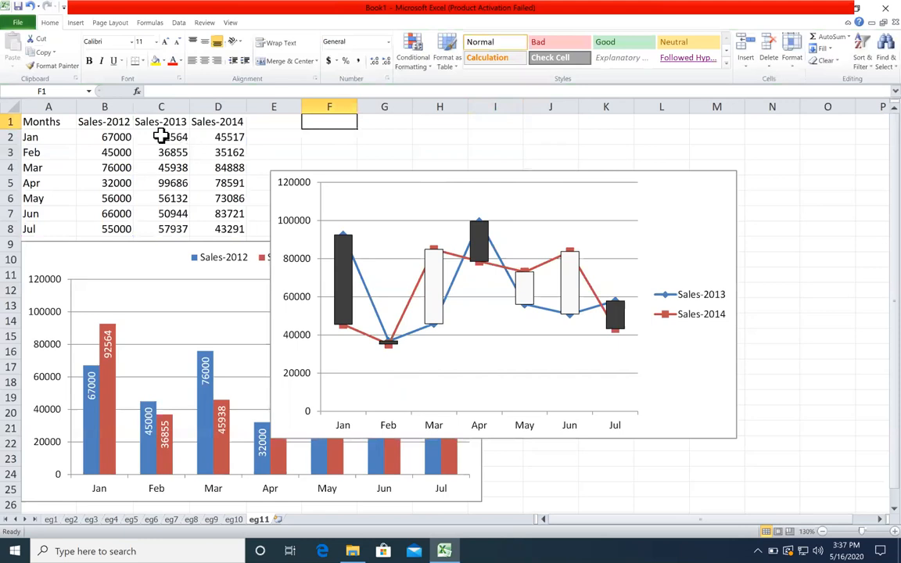
{"action": "left_click", "coordinate": [164, 137]}
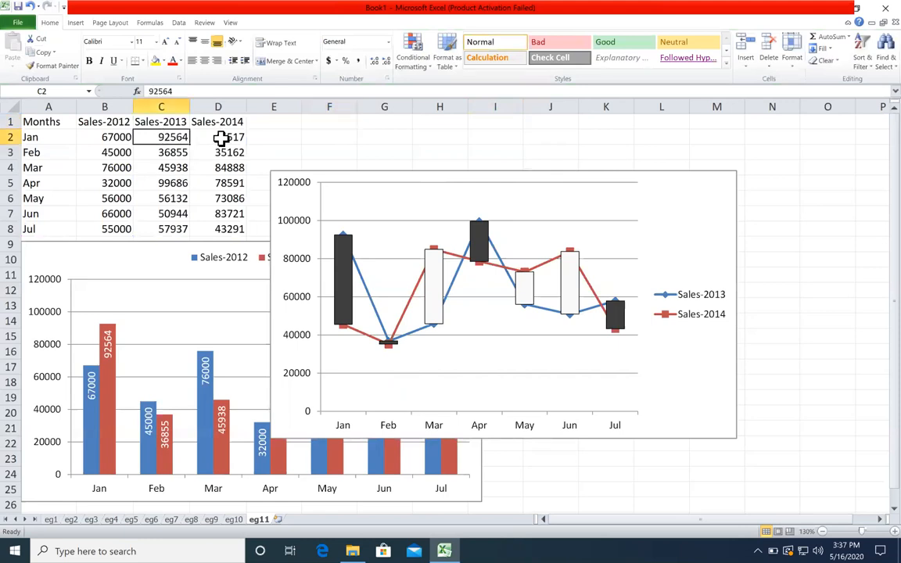
{"action": "left_click", "coordinate": [221, 136]}
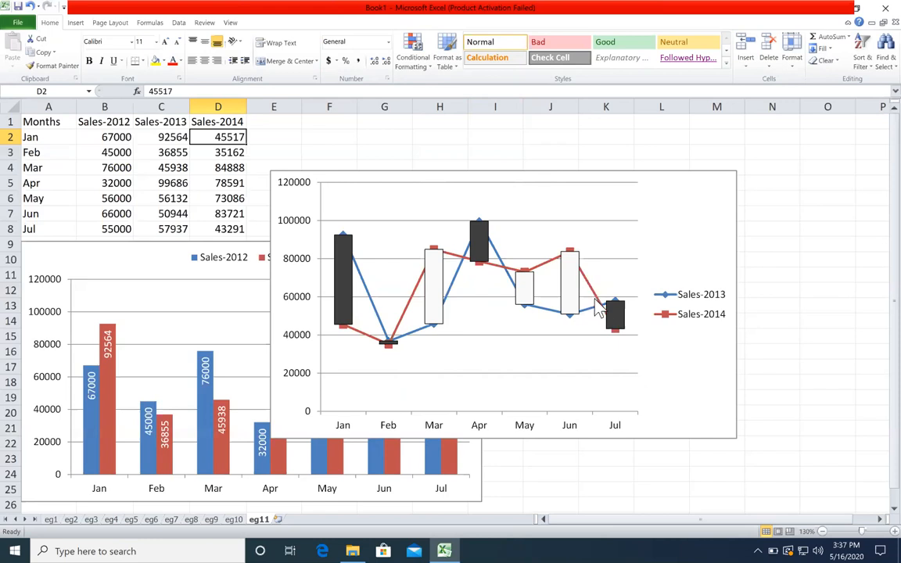
{"action": "mouse_move", "coordinate": [595, 310]}
- Try changing February's Sales-2013 value in C3 to 66855 and undo it
{"action": "left_click", "coordinate": [160, 154]}
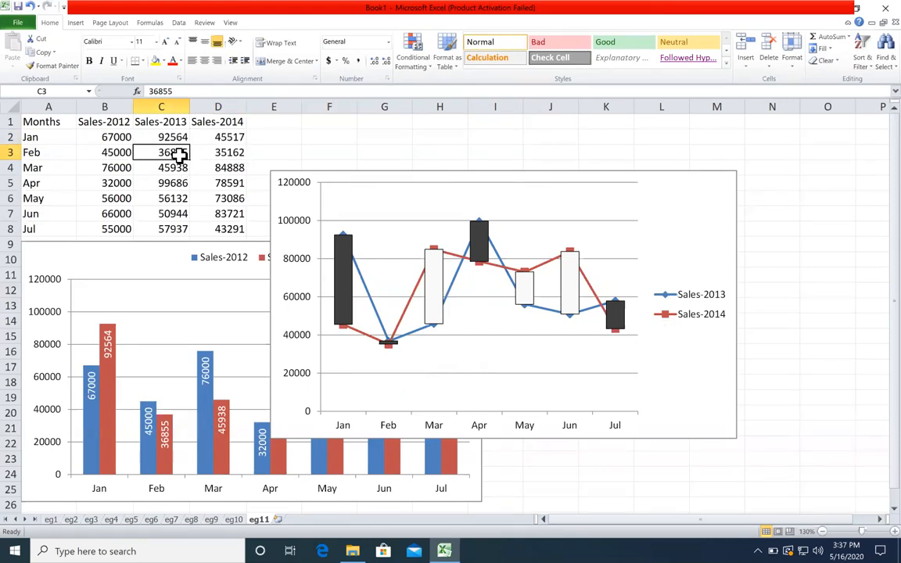
{"action": "double_click", "coordinate": [163, 152]}
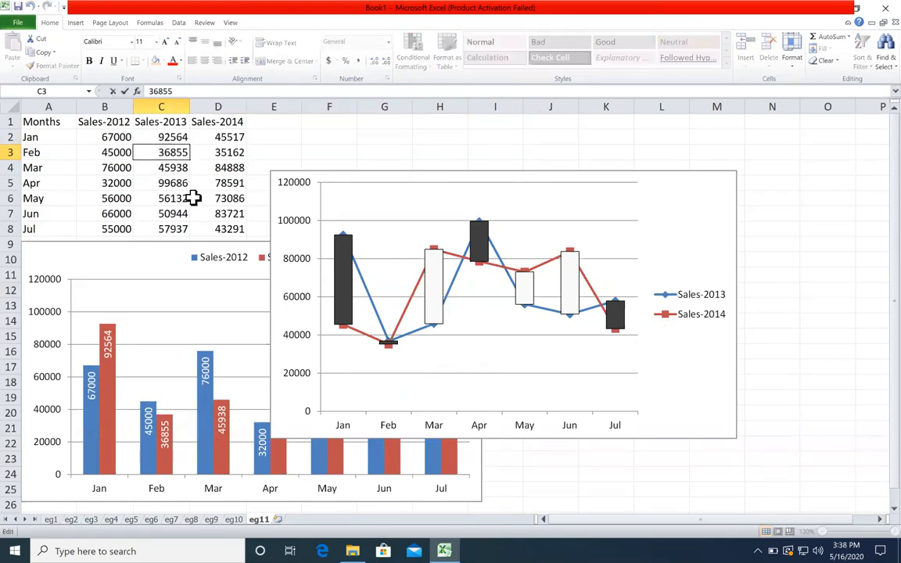
{"action": "key", "text": "Return"}
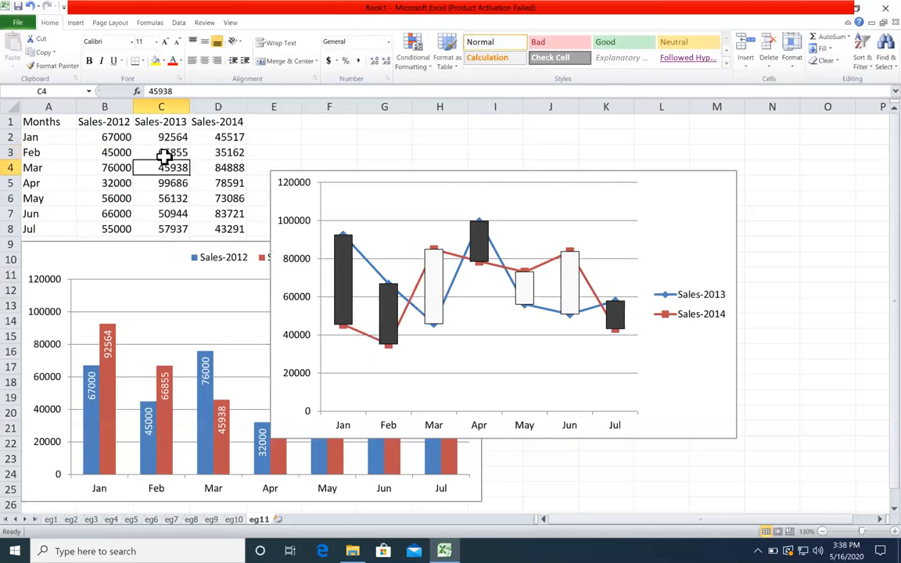
{"action": "key", "text": "ctrl+z"}
- Change February's Sales-2014 value in D3 to 55162
{"action": "left_click", "coordinate": [221, 148]}
{"action": "double_click", "coordinate": [217, 157]}
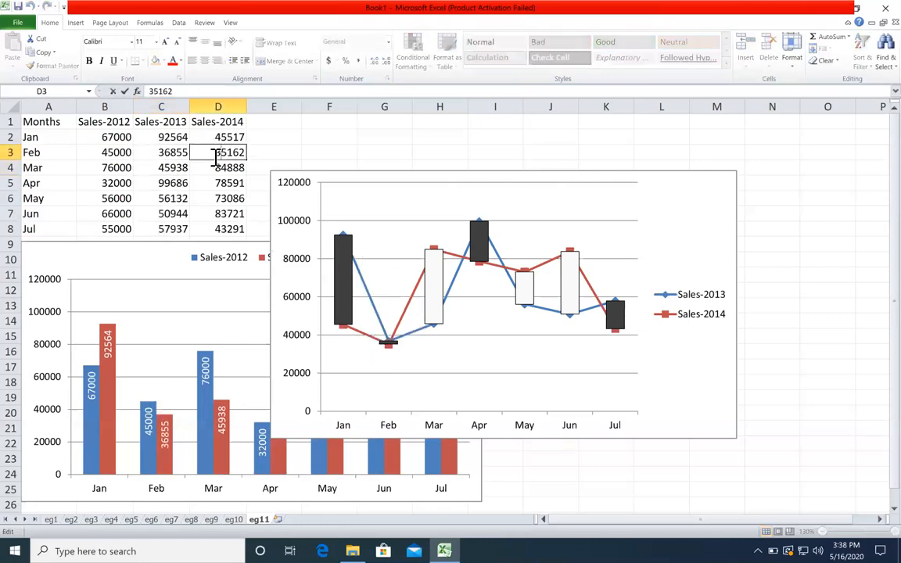
{"action": "key", "text": "Return"}
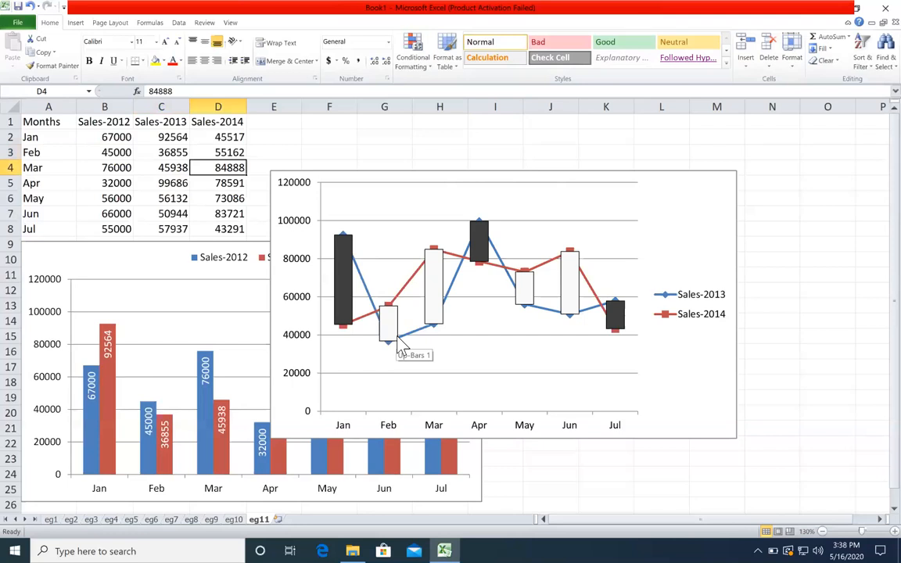
- Fill the chart's down bars with the standard red color
{"action": "left_click", "coordinate": [348, 271]}
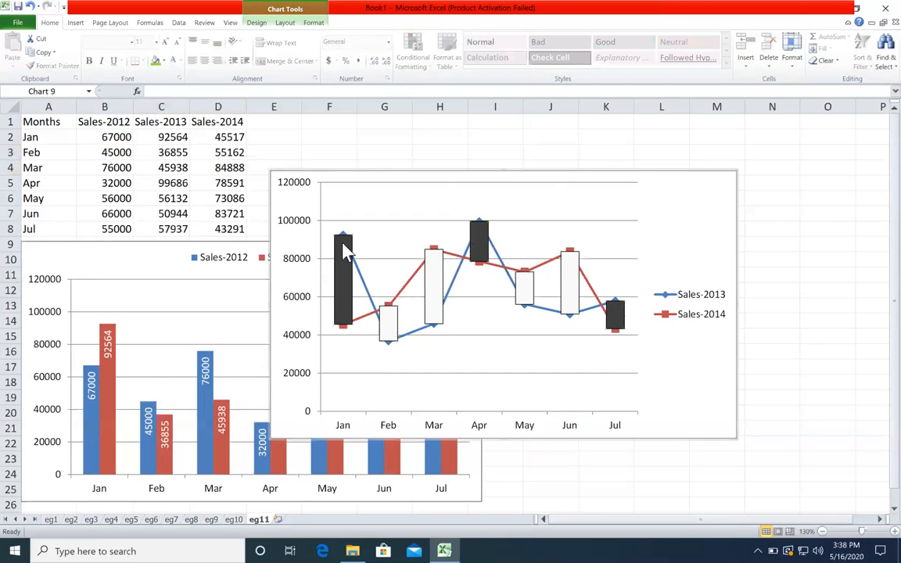
{"action": "left_click", "coordinate": [162, 62]}
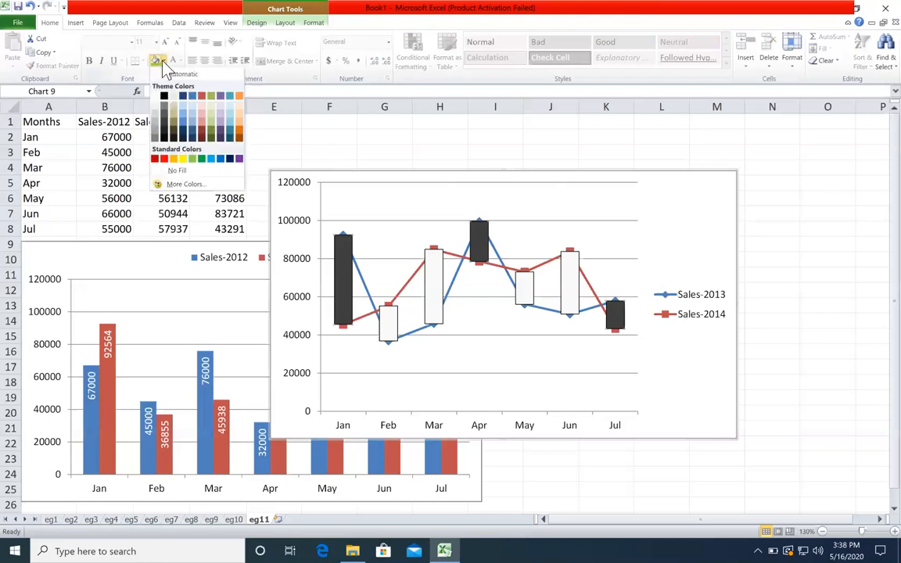
{"action": "left_click", "coordinate": [162, 159]}
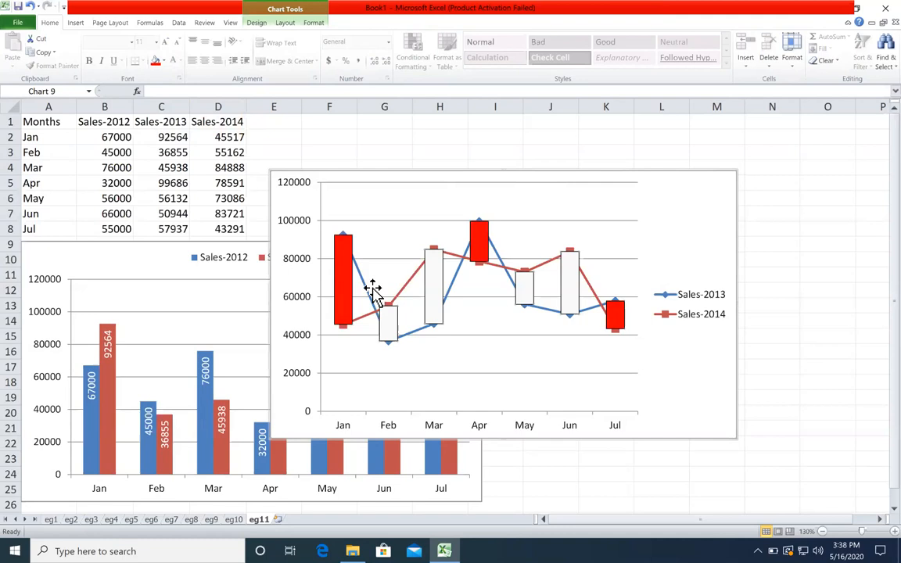
- Fill the line chart's up bars with the standard green color and move the chart slightly up and to the right
{"action": "left_click", "coordinate": [163, 62]}
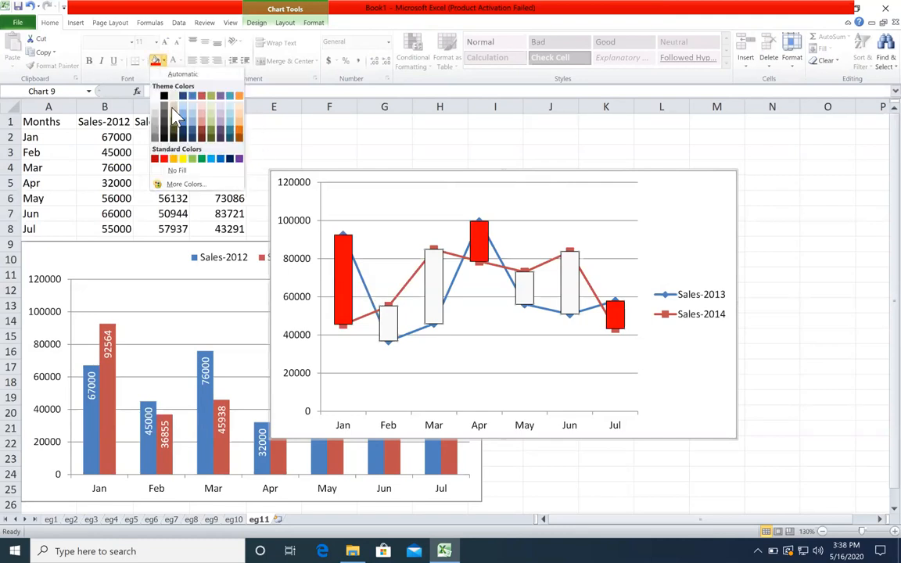
{"action": "left_click", "coordinate": [201, 159]}
{"action": "left_click_drag", "start_coordinate": [686, 172], "coordinate": [732, 160]}
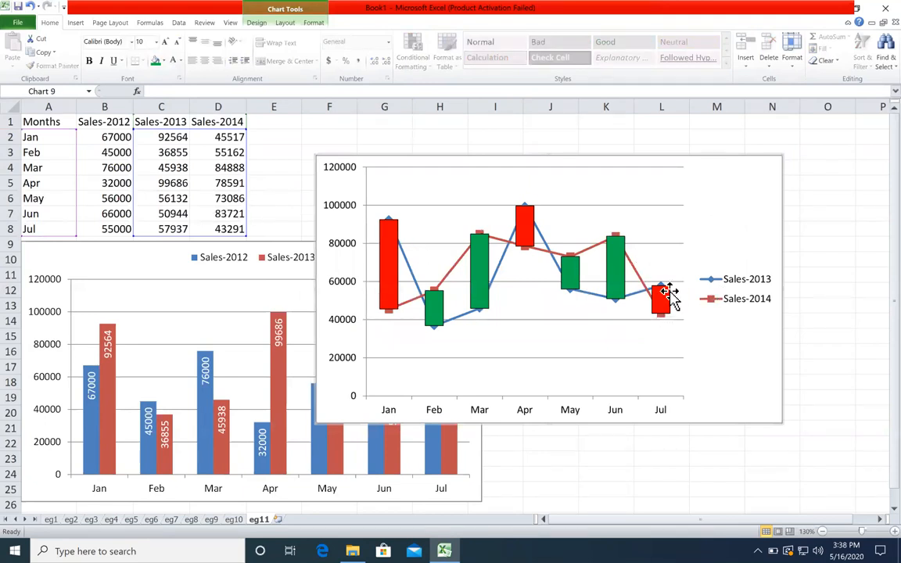
- Change July's Sales-2014 value in D8 to 93291
{"action": "left_click", "coordinate": [169, 229]}
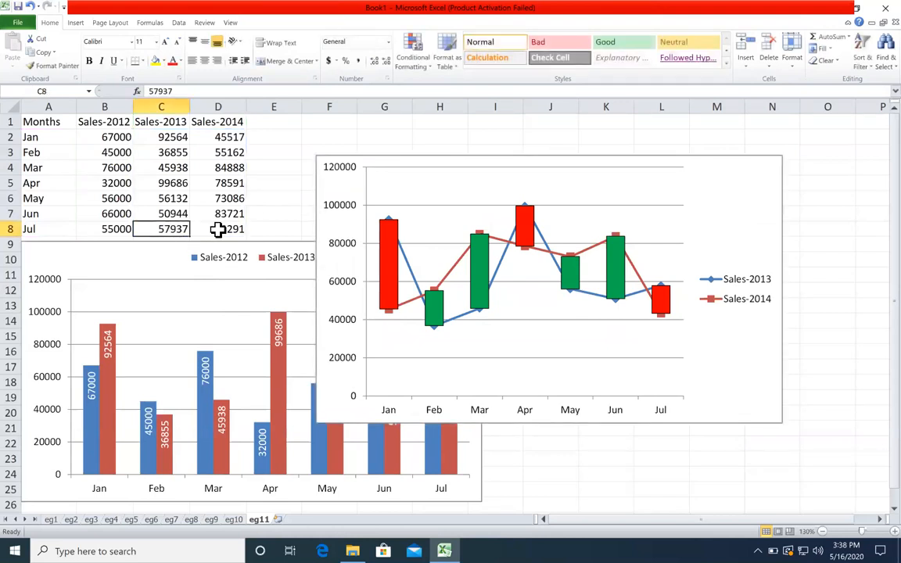
{"action": "double_click", "coordinate": [214, 228]}
{"action": "key", "text": "Delete"}
{"action": "type", "text": "93"}
{"action": "key", "text": "Return"}
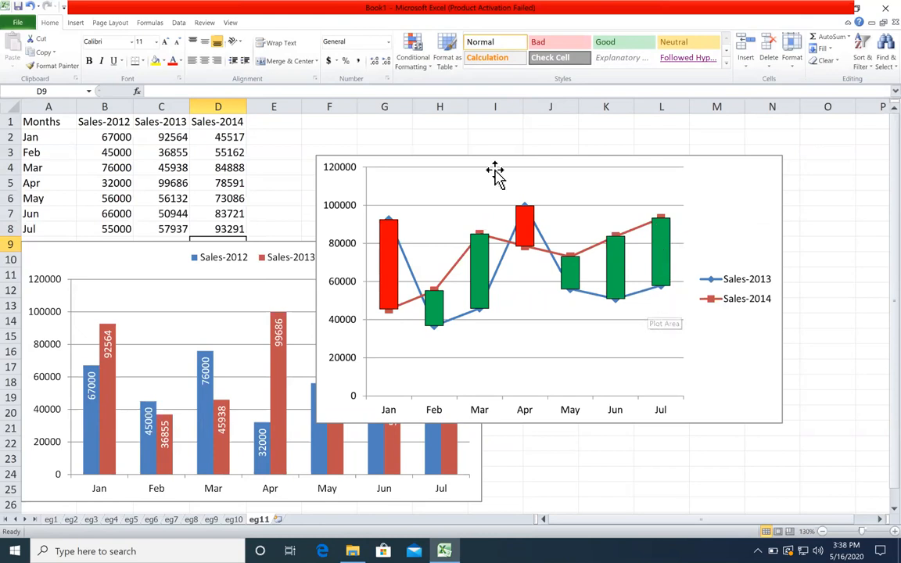
- Move the line chart beside the column chart and enter "charts Settings" in cell F1
{"action": "left_click", "coordinate": [388, 163]}
{"action": "left_click_drag", "start_coordinate": [388, 163], "coordinate": [549, 243]}
{"action": "left_click", "coordinate": [335, 122]}
{"action": "type", "text": "charts"}
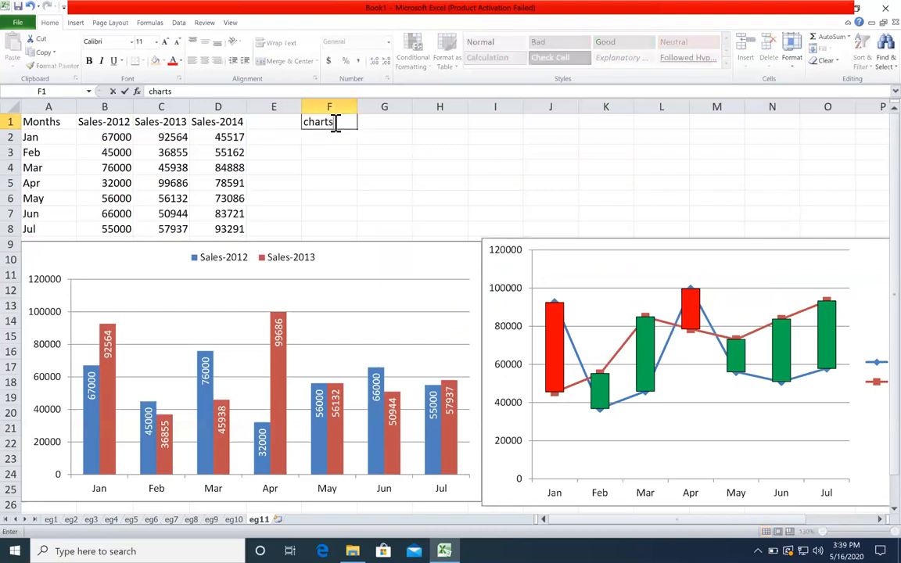
{"action": "type", "text": " Sett"}
{"action": "type", "text": "ing"}
{"action": "type", "text": "s"}
{"action": "key", "text": "Return"}
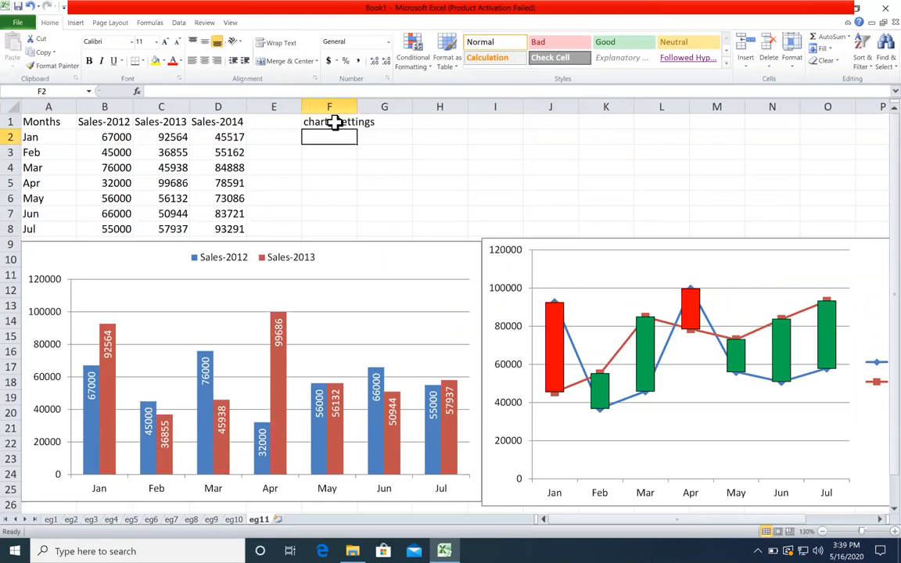
- Examine the shape styles and WordArt styles available for the Sales-2013 versus Sales-2014 line chart
{"action": "left_click", "coordinate": [223, 148]}
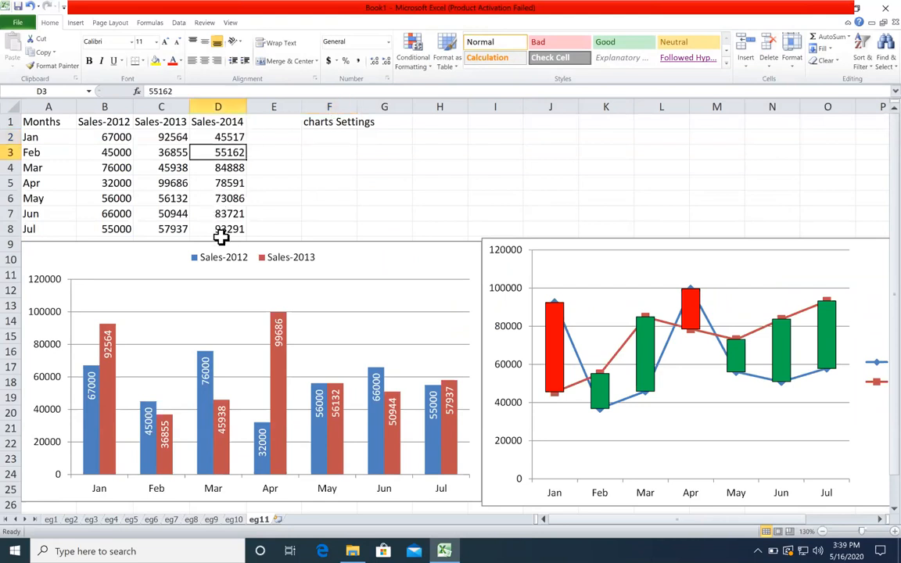
{"action": "left_click", "coordinate": [541, 244]}
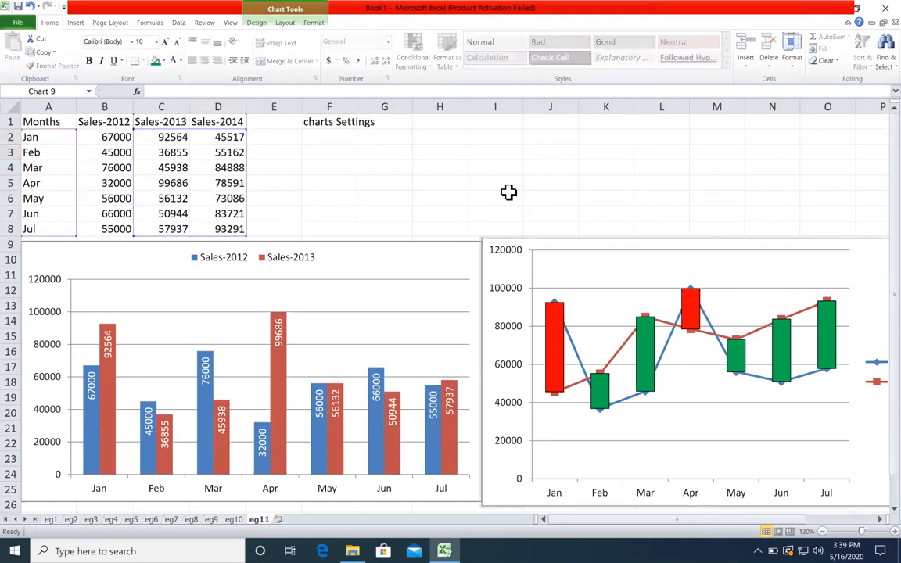
{"action": "left_click", "coordinate": [312, 24]}
{"action": "left_click", "coordinate": [310, 68]}
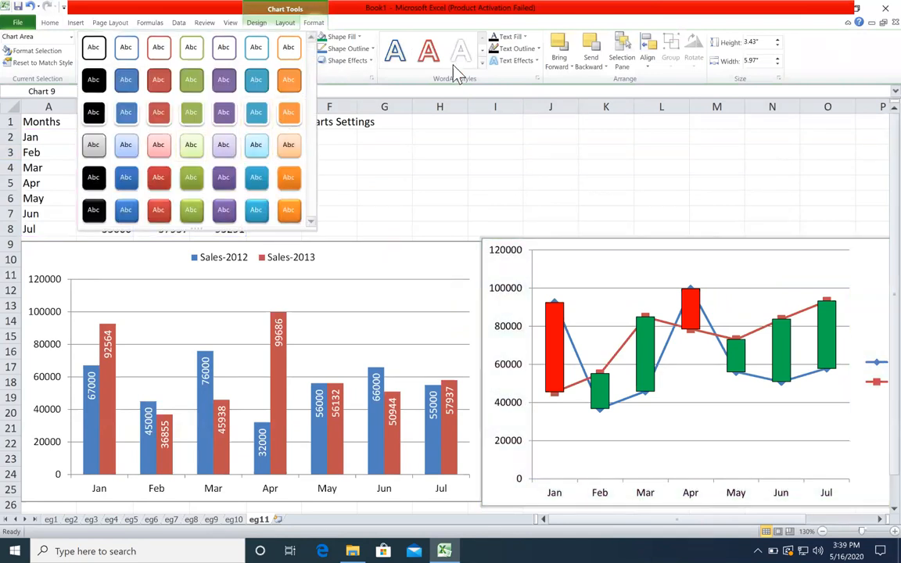
{"action": "left_click", "coordinate": [474, 64]}
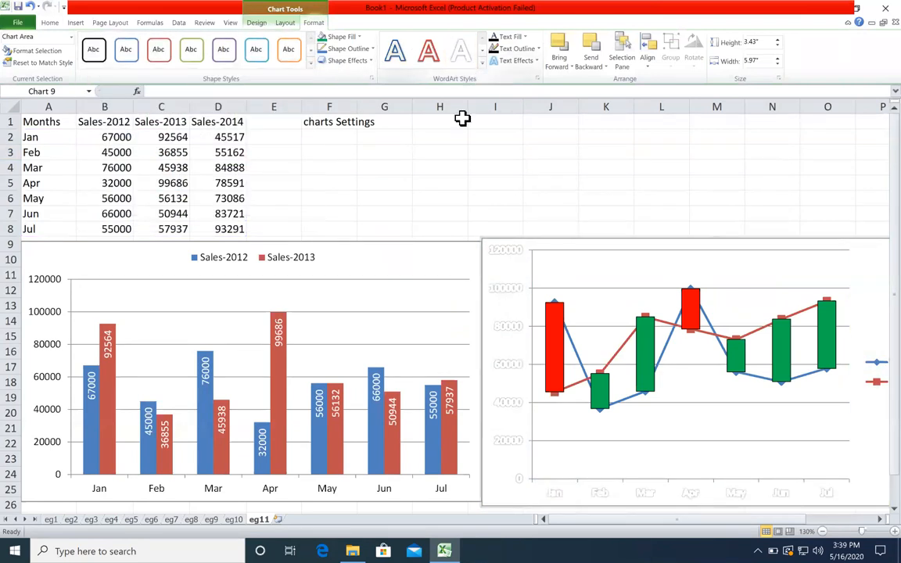
{"action": "left_click", "coordinate": [483, 63]}
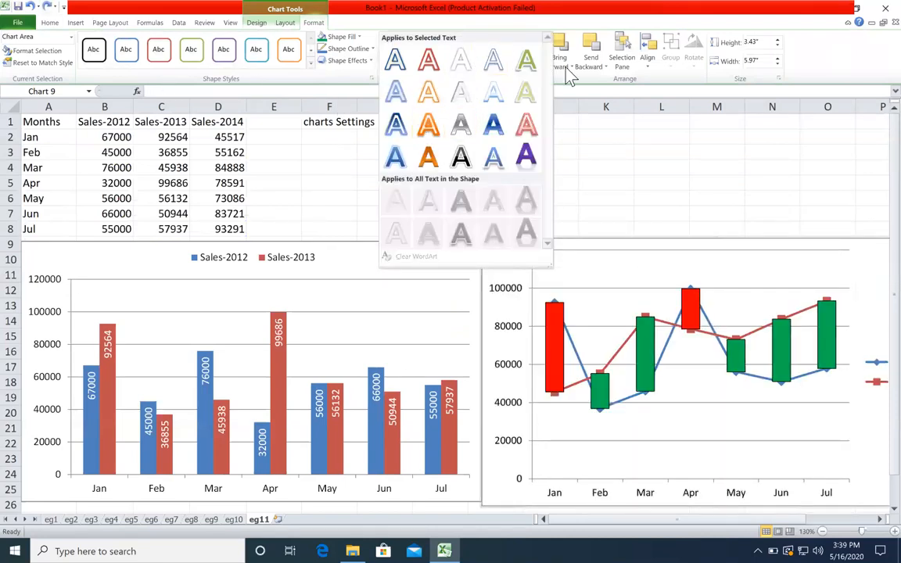
{"action": "left_click", "coordinate": [641, 147]}
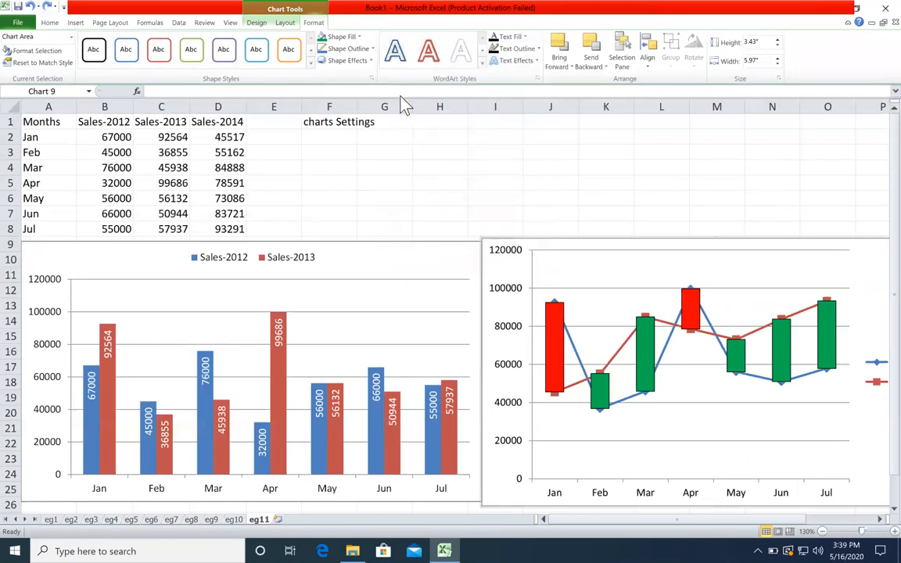
- Preview shadow and glow effects on the line chart, try a parallel 3-D rotation and undo it
{"action": "left_click", "coordinate": [310, 67]}
{"action": "left_click", "coordinate": [364, 62]}
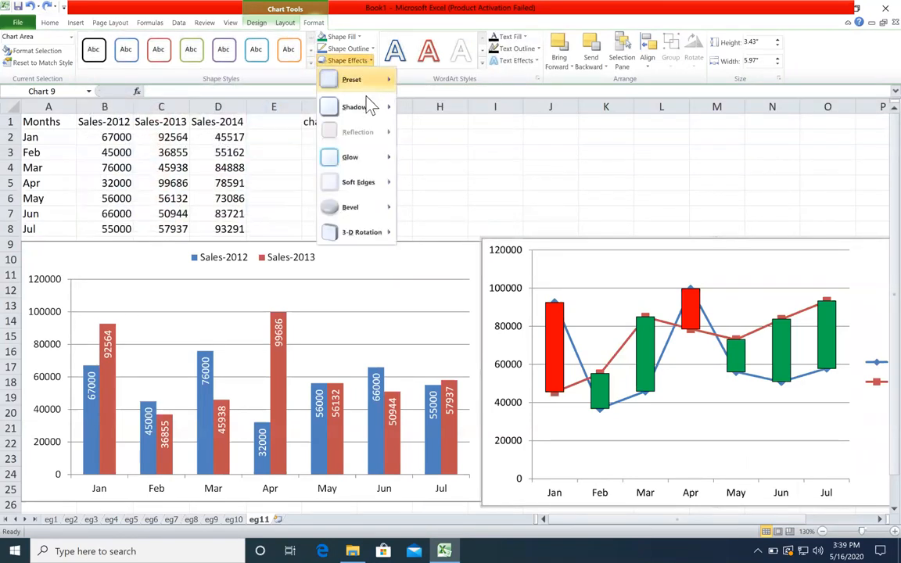
{"action": "mouse_move", "coordinate": [368, 106]}
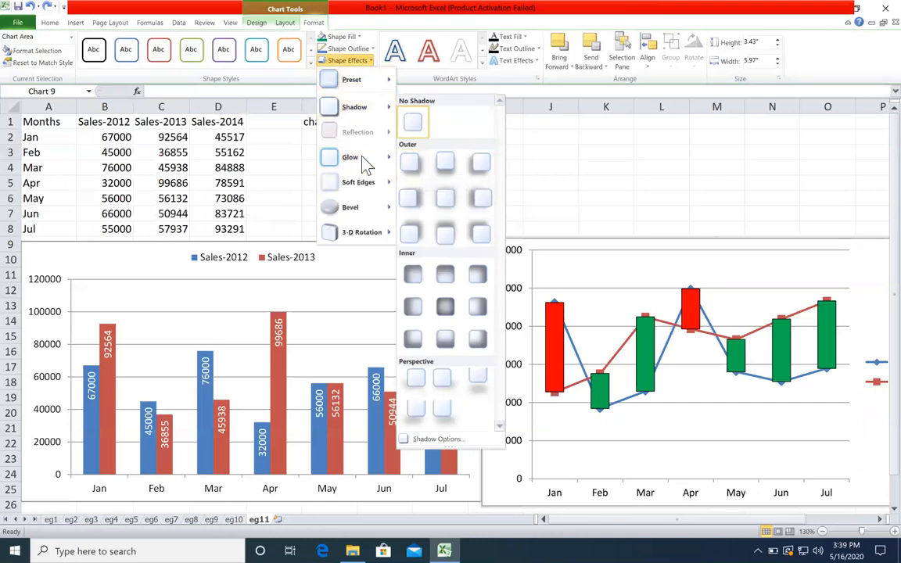
{"action": "mouse_move", "coordinate": [366, 160]}
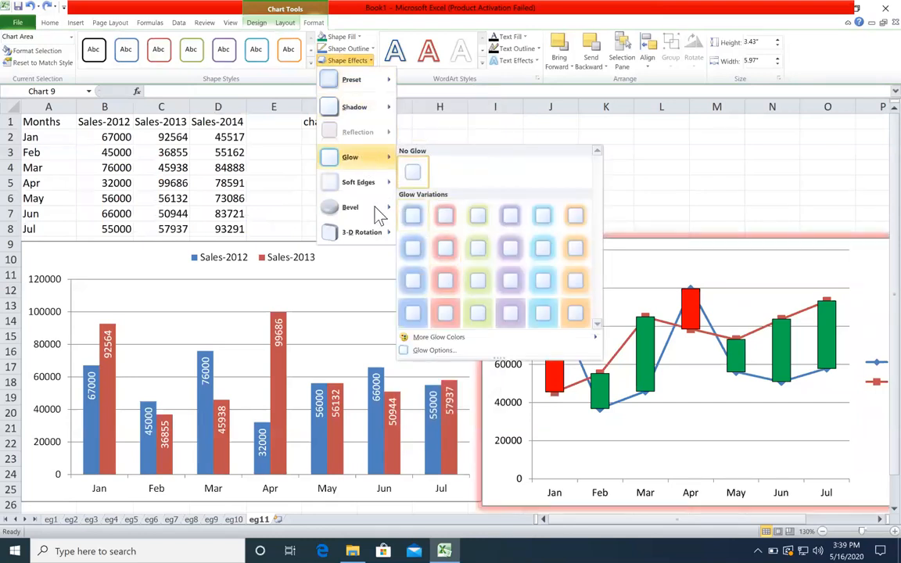
{"action": "mouse_move", "coordinate": [372, 233]}
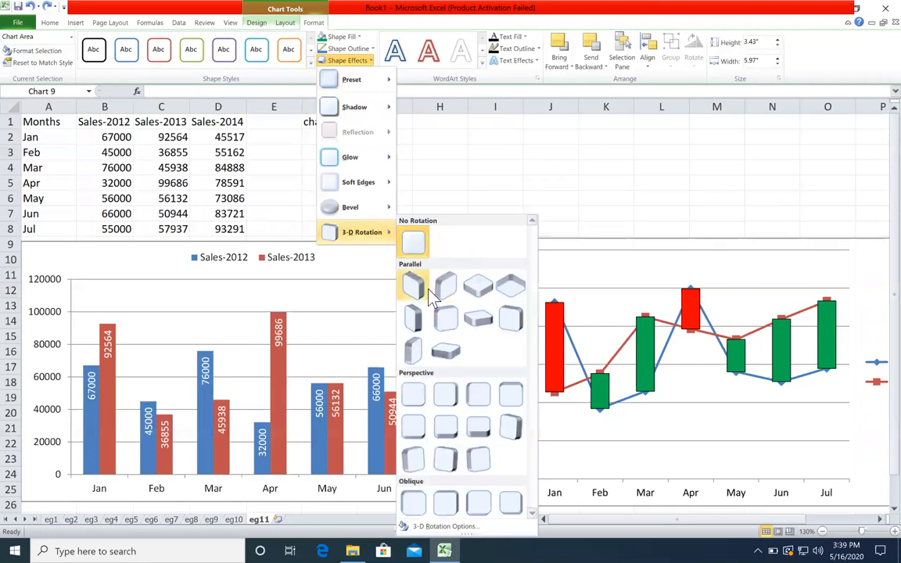
{"action": "left_click", "coordinate": [445, 286]}
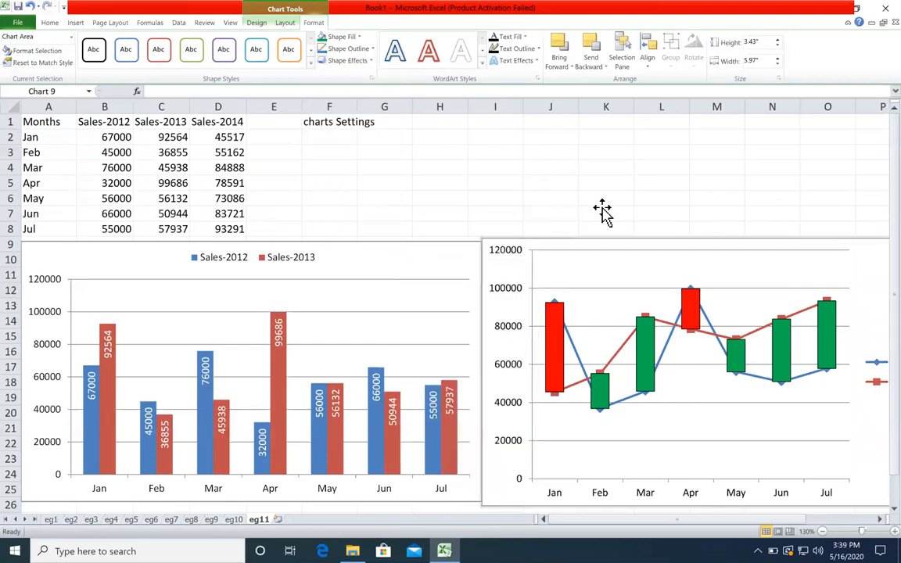
{"action": "left_click", "coordinate": [551, 184]}
{"action": "key", "text": "ctrl+z"}
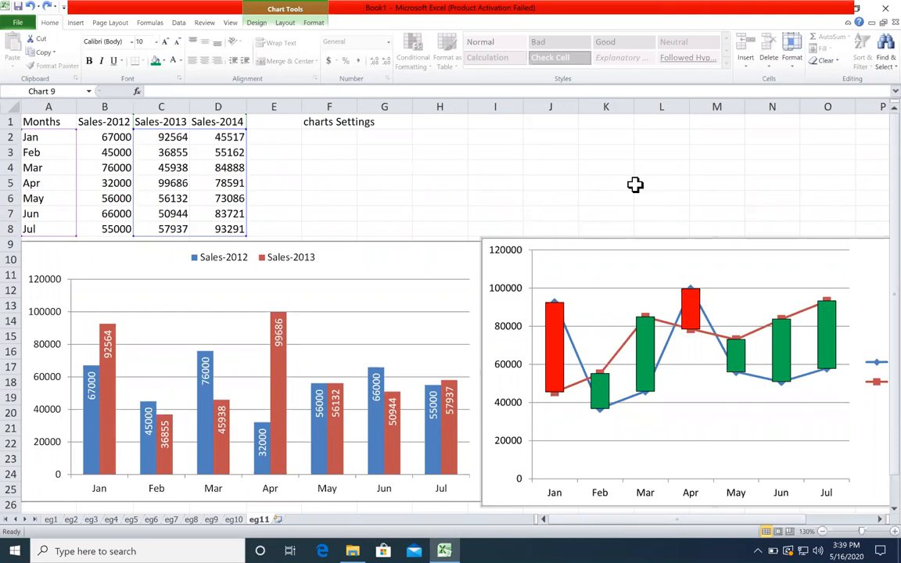
{"action": "left_click", "coordinate": [695, 230]}
{"action": "key", "text": "ctrl+z"}
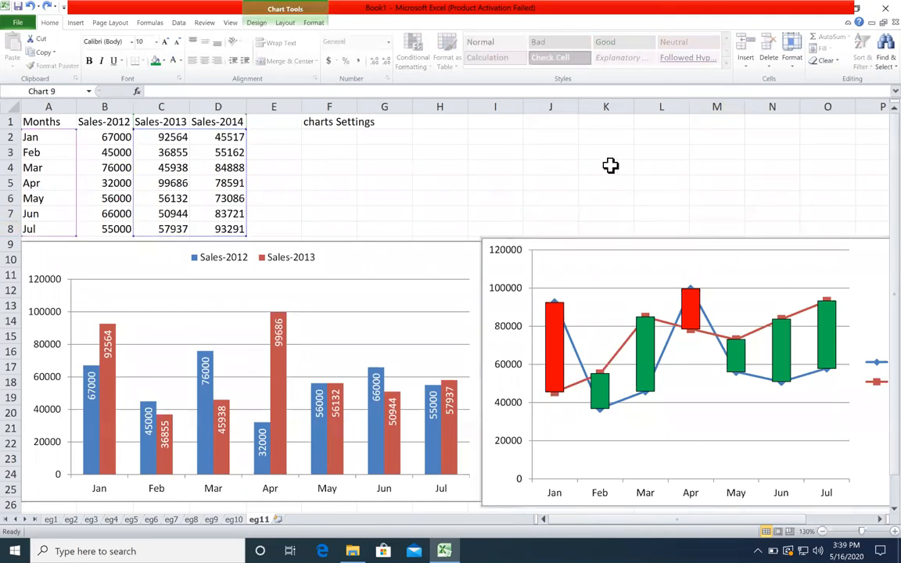
- Review the line chart's layout, design and format options, and the chart types available for insertion
{"action": "left_click", "coordinate": [283, 23]}
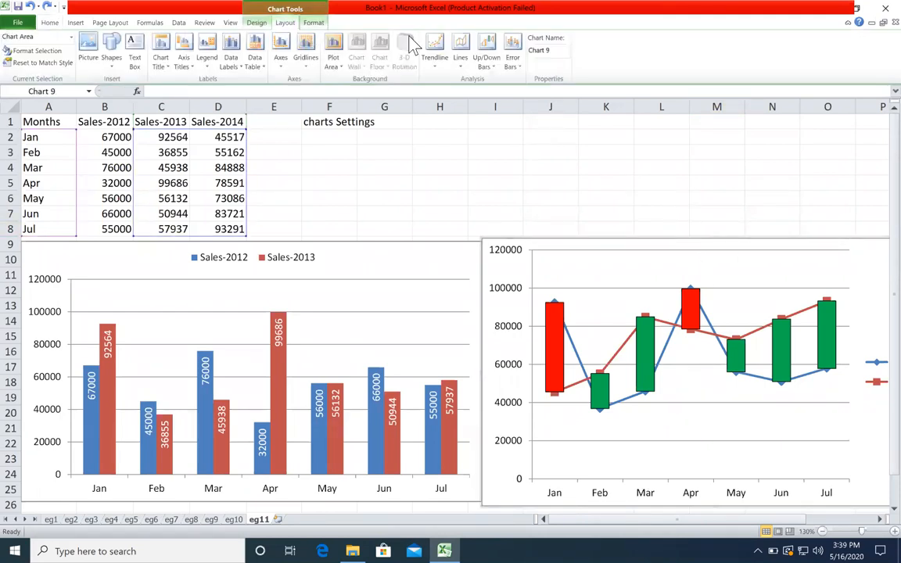
{"action": "left_click", "coordinate": [263, 24]}
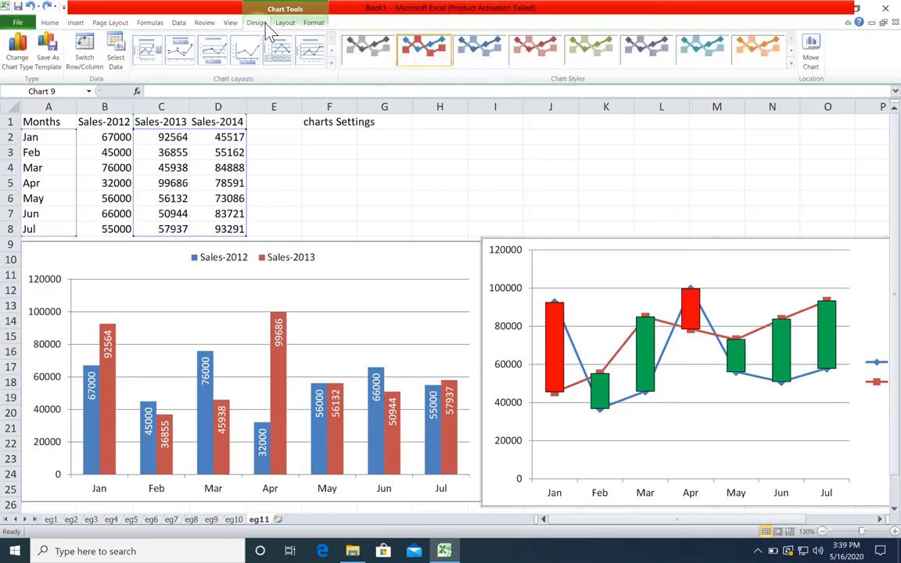
{"action": "left_click", "coordinate": [284, 23]}
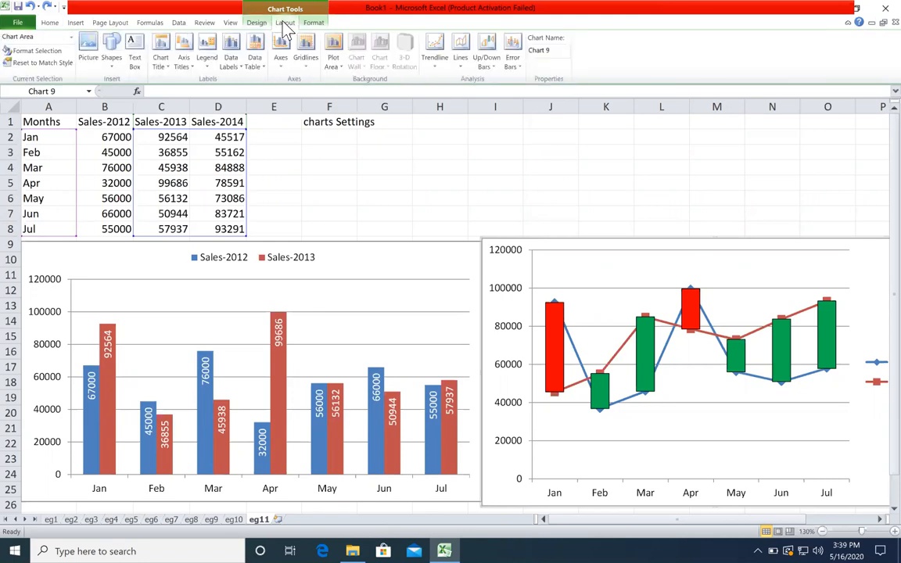
{"action": "left_click", "coordinate": [317, 23]}
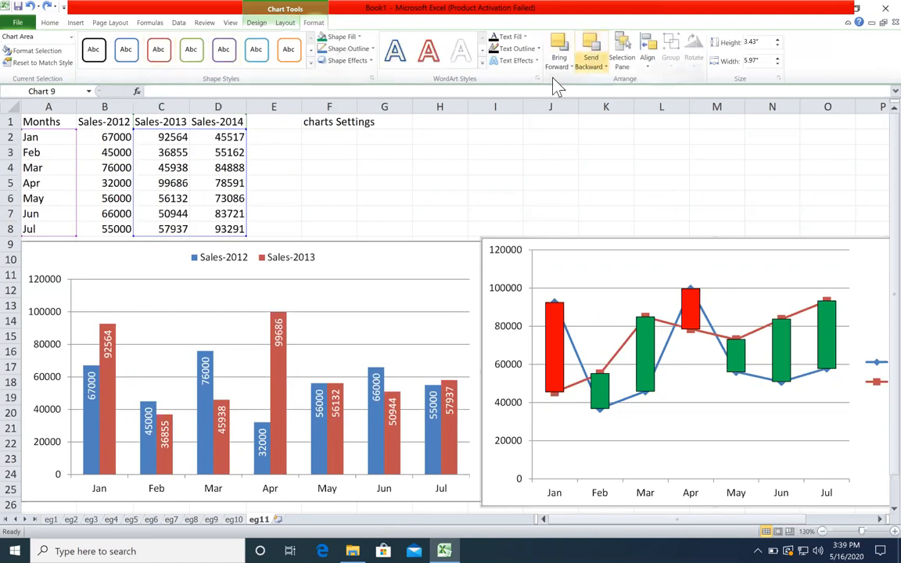
{"action": "left_click", "coordinate": [344, 137]}
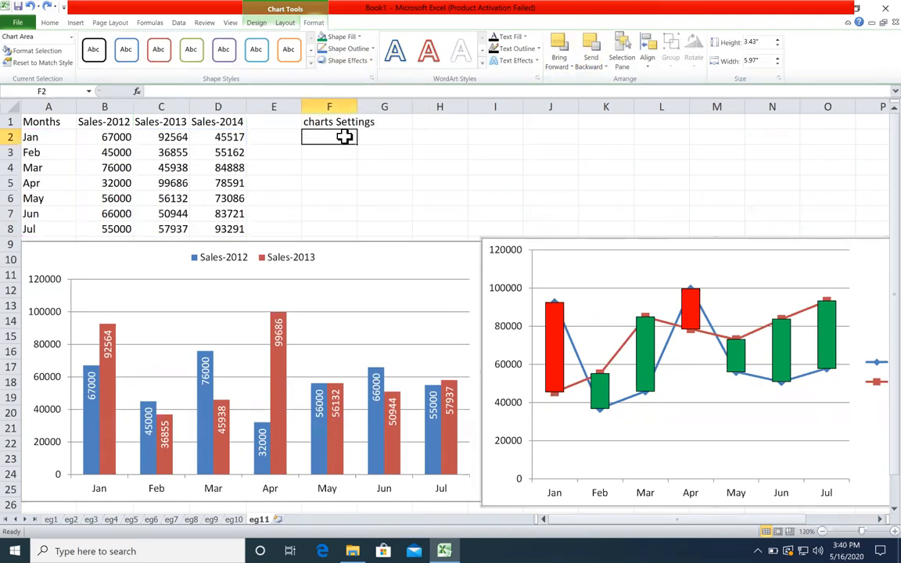
{"action": "left_click", "coordinate": [338, 153]}
{"action": "left_click", "coordinate": [75, 22]}
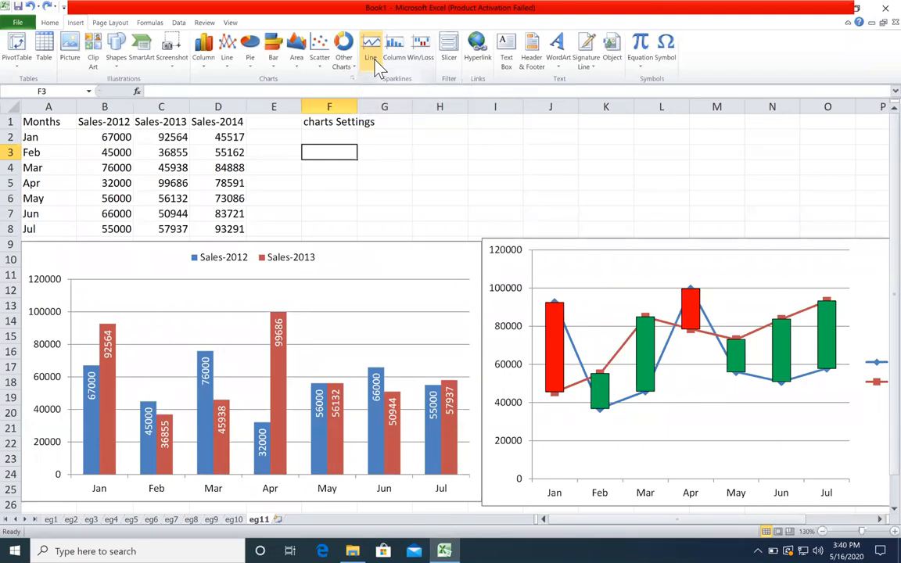
- Shrink the line chart slightly from its upper-left corner and move the column chart up over the data table
{"action": "left_click", "coordinate": [496, 238]}
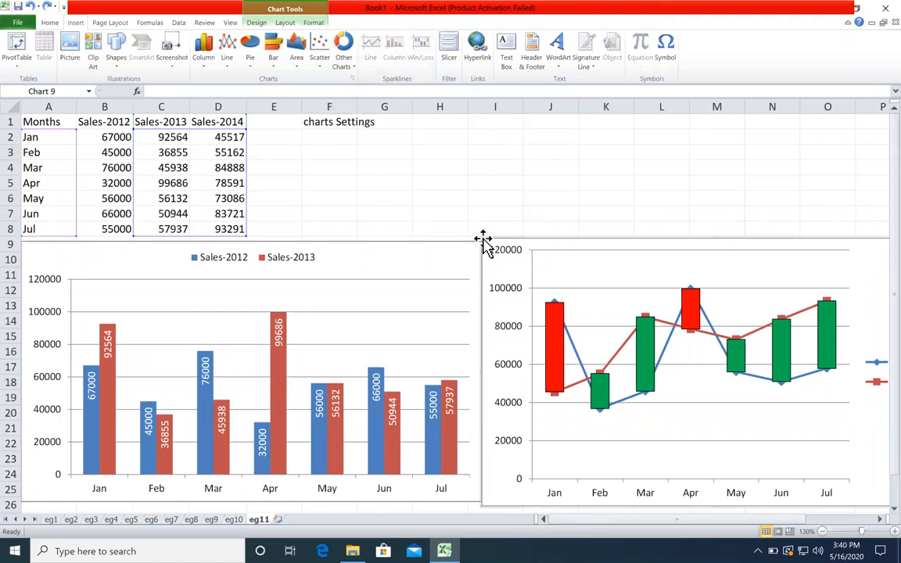
{"action": "mouse_move", "coordinate": [480, 237]}
{"action": "left_mouse_down"}
{"action": "mouse_move", "coordinate": [511, 247]}
{"action": "mouse_move", "coordinate": [488, 241]}
{"action": "left_mouse_up"}
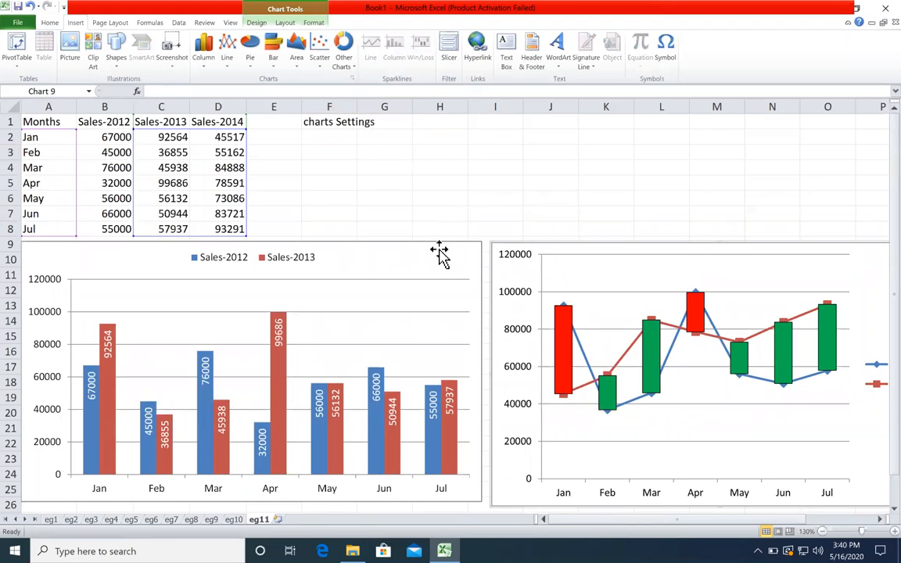
{"action": "left_click_drag", "start_coordinate": [443, 251], "coordinate": [448, 179]}
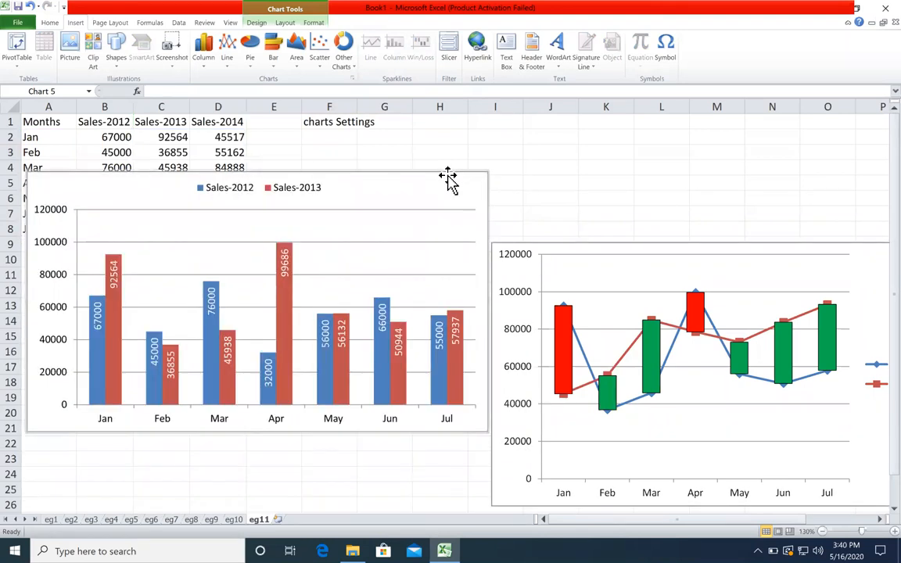
{"action": "left_click", "coordinate": [573, 184]}
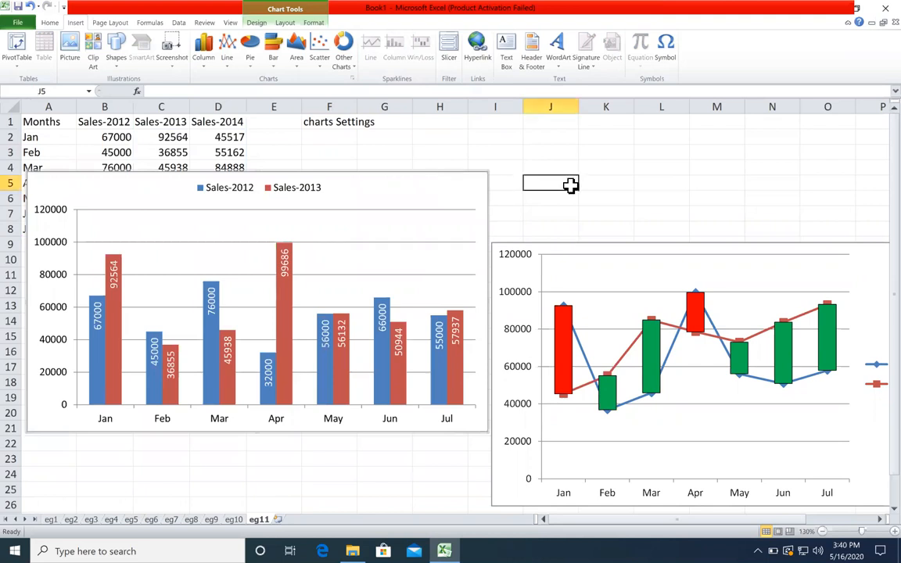
- Review the design and layout options of the Sales-2012 versus Sales-2013 column chart
{"action": "left_click", "coordinate": [418, 188]}
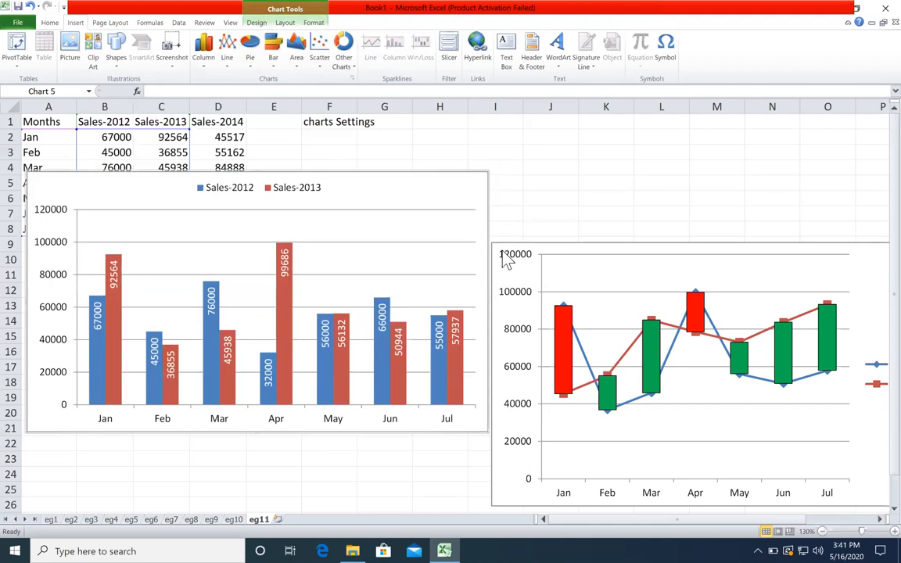
{"action": "left_click", "coordinate": [257, 22]}
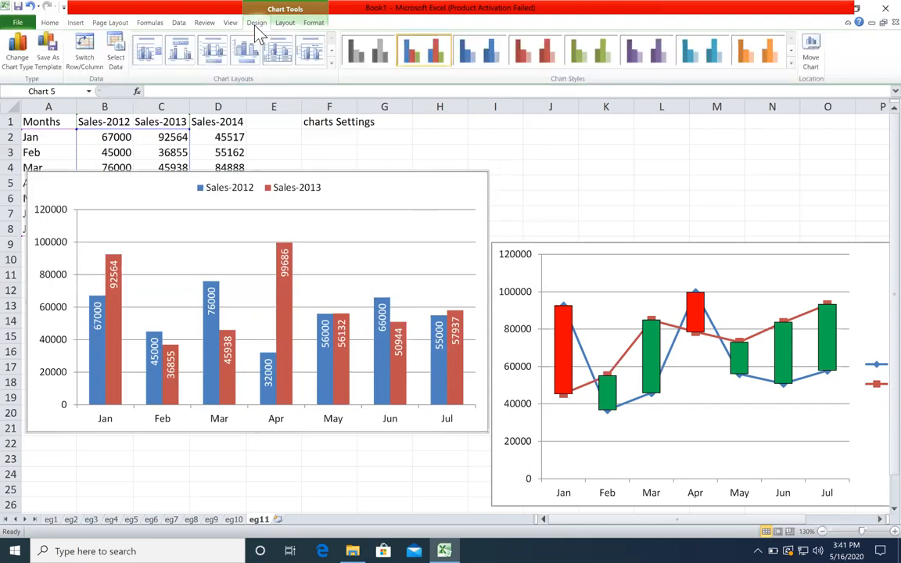
{"action": "left_click", "coordinate": [527, 169]}
{"action": "left_click", "coordinate": [480, 187]}
{"action": "left_click", "coordinate": [291, 23]}
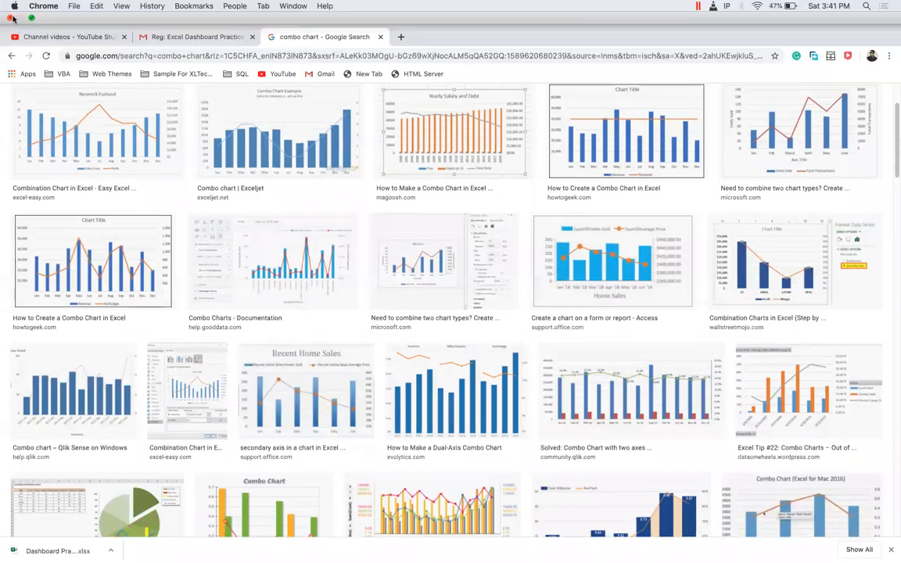
- Close the browser window with the combo chart image search and go to the desktop
{"action": "left_click", "coordinate": [13, 19]}
{"action": "key", "text": "F12"}
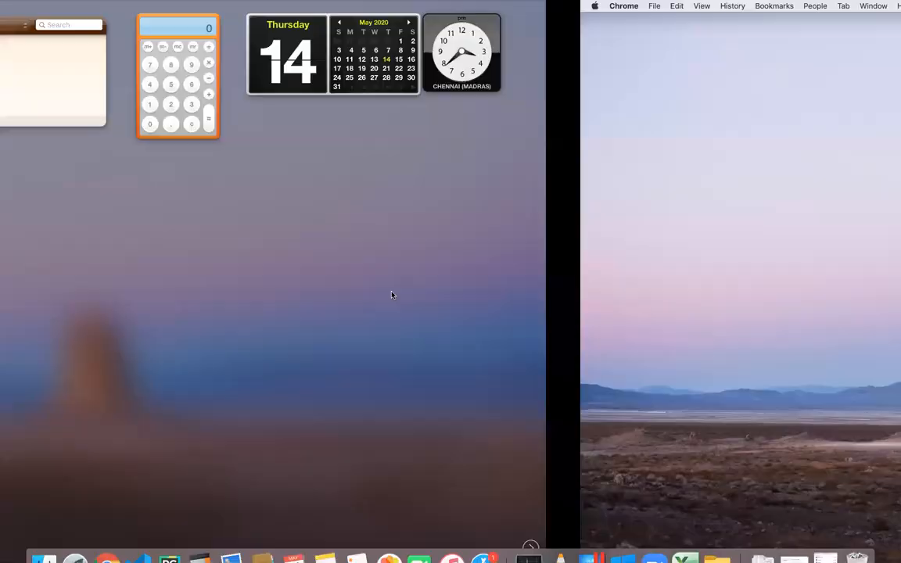
{"action": "key", "text": "ctrl+Right"}
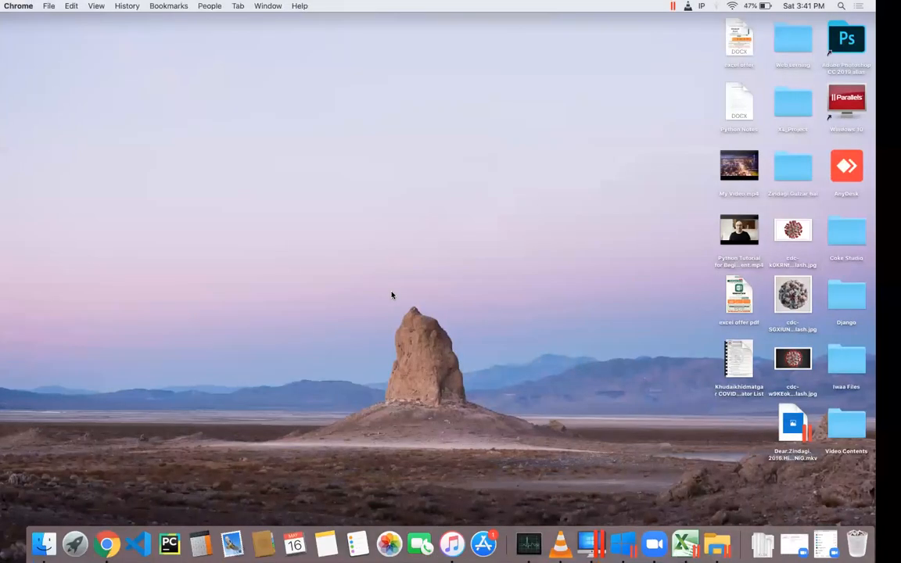
{"action": "key", "text": "ctrl+Right"}
{"action": "key", "text": "F4"}
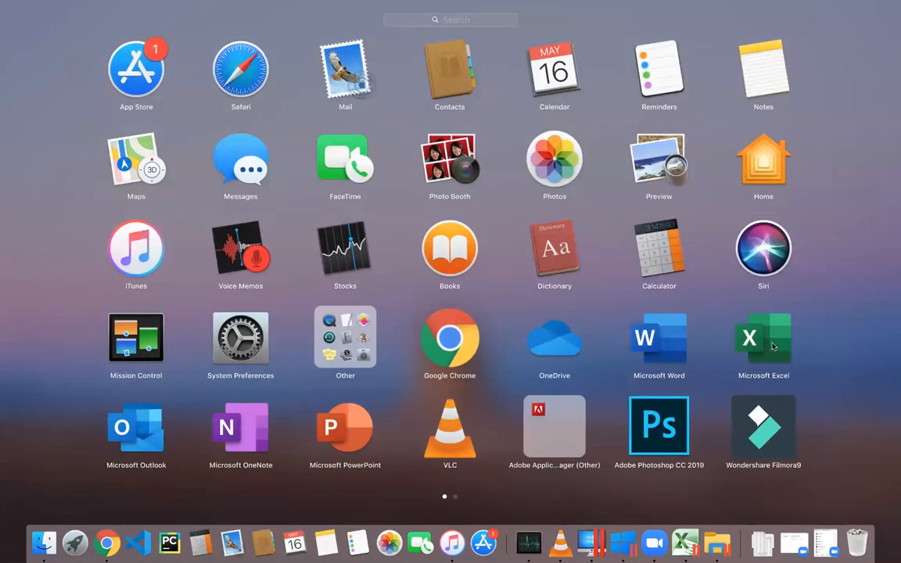
{"action": "left_click", "coordinate": [773, 346]}
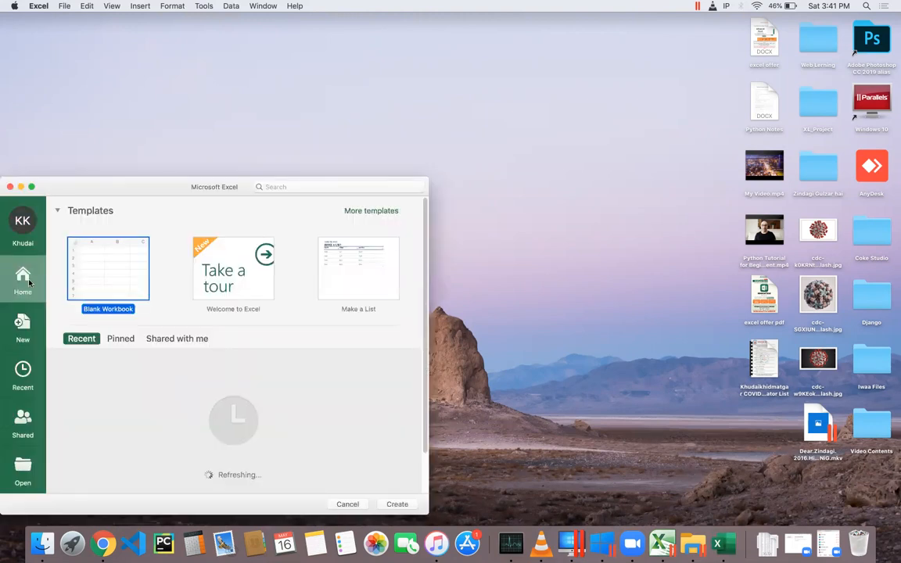
{"action": "double_click", "coordinate": [85, 276]}
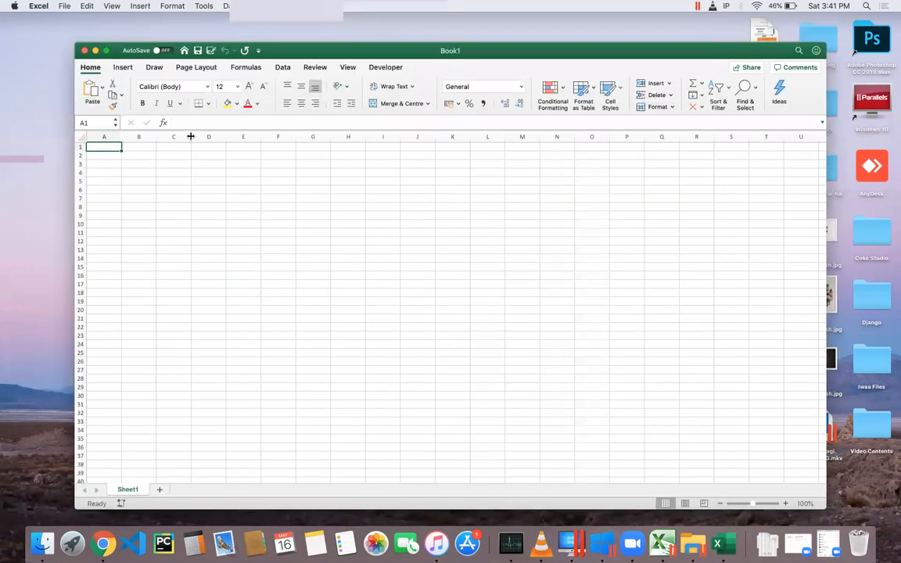
{"action": "left_click", "coordinate": [195, 169]}
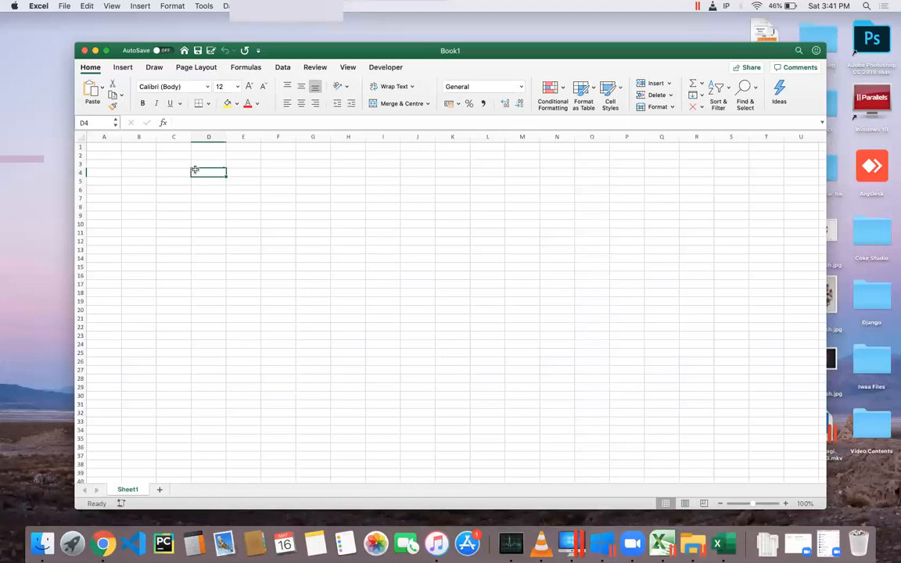
{"action": "left_click", "coordinate": [85, 51]}
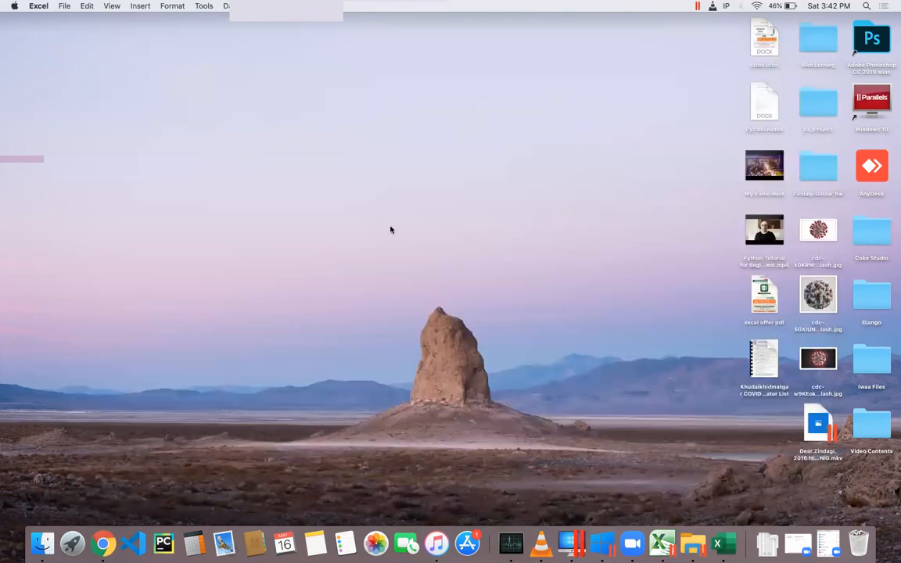
{"action": "left_click", "coordinate": [465, 256]}
- Switch to the Windows Excel workbook and move the column chart below the sales table, beside the line chart
{"action": "key", "text": "ctrl+Right"}
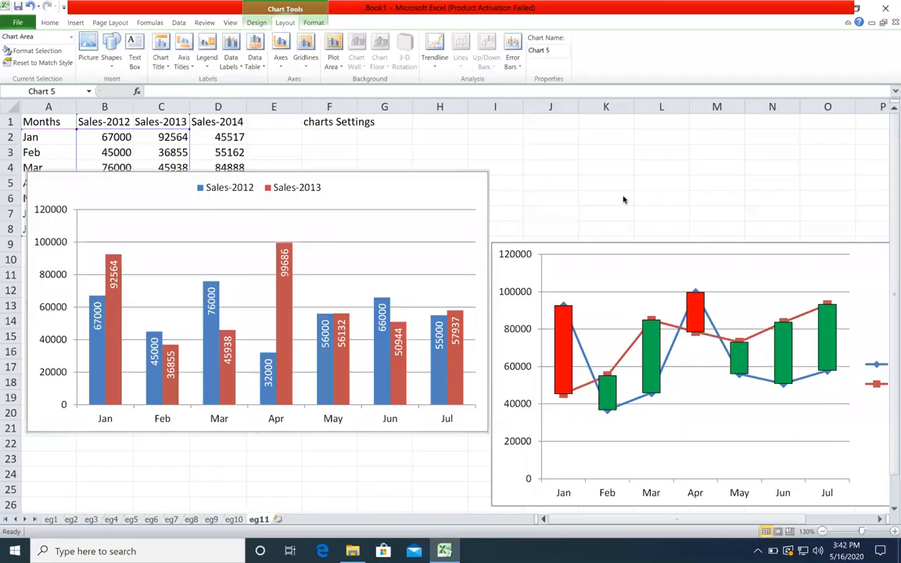
{"action": "left_click", "coordinate": [623, 196]}
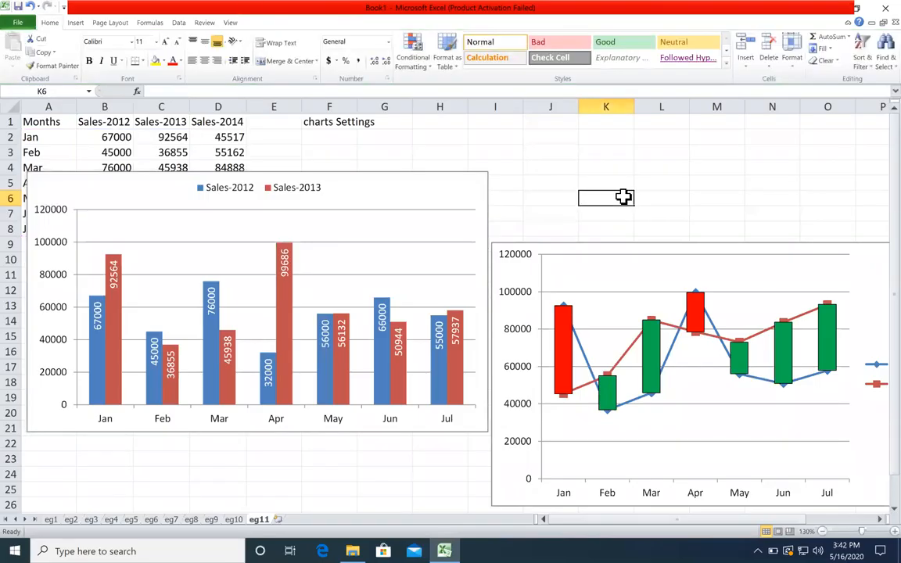
{"action": "left_click", "coordinate": [359, 202]}
{"action": "left_click_drag", "start_coordinate": [360, 202], "coordinate": [366, 243]}
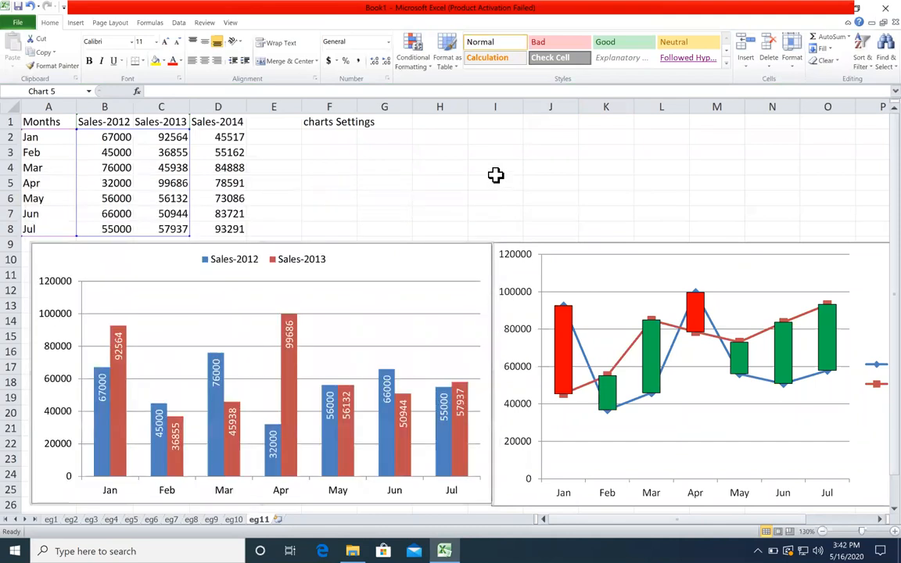
{"action": "left_click", "coordinate": [495, 173]}
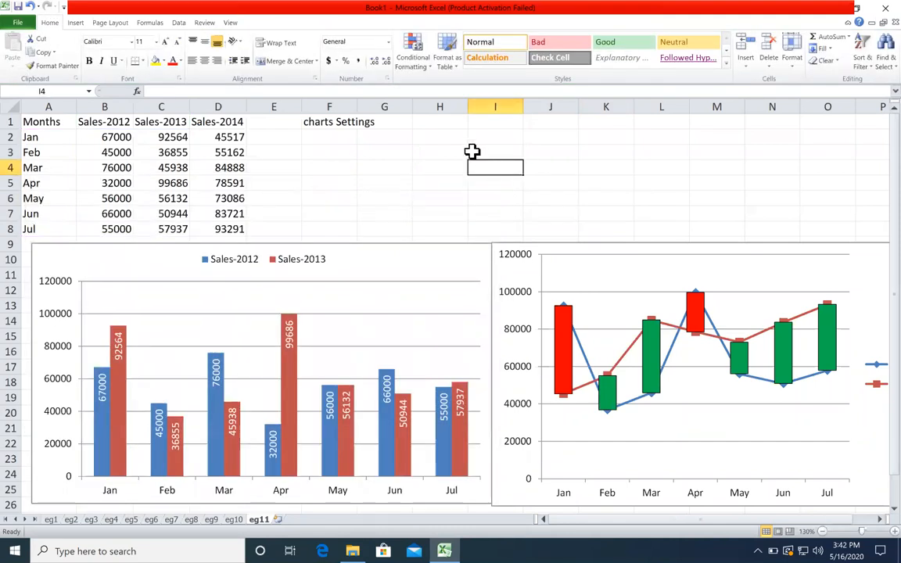
- Add a new worksheet after eg11 and name it Sparkline-1
{"action": "left_click", "coordinate": [280, 519]}
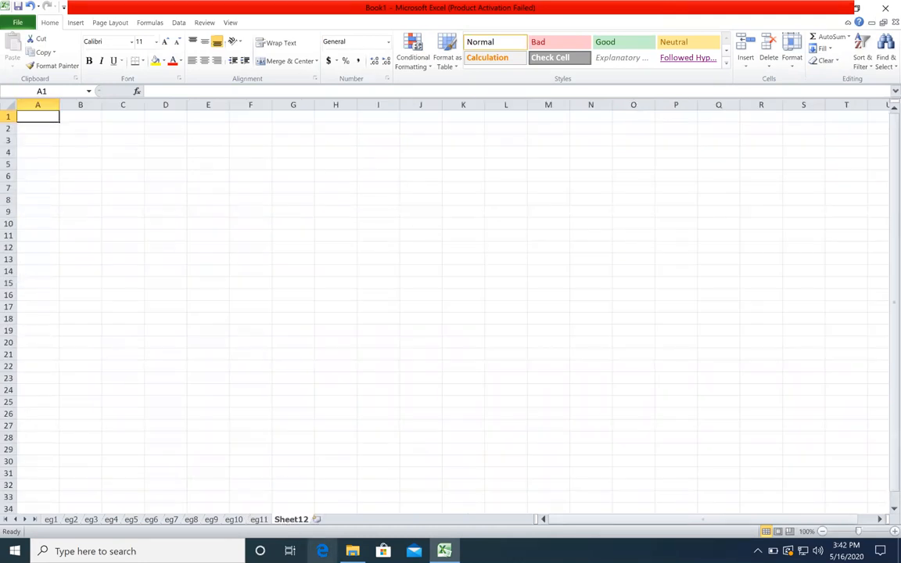
{"action": "left_click", "coordinate": [298, 235]}
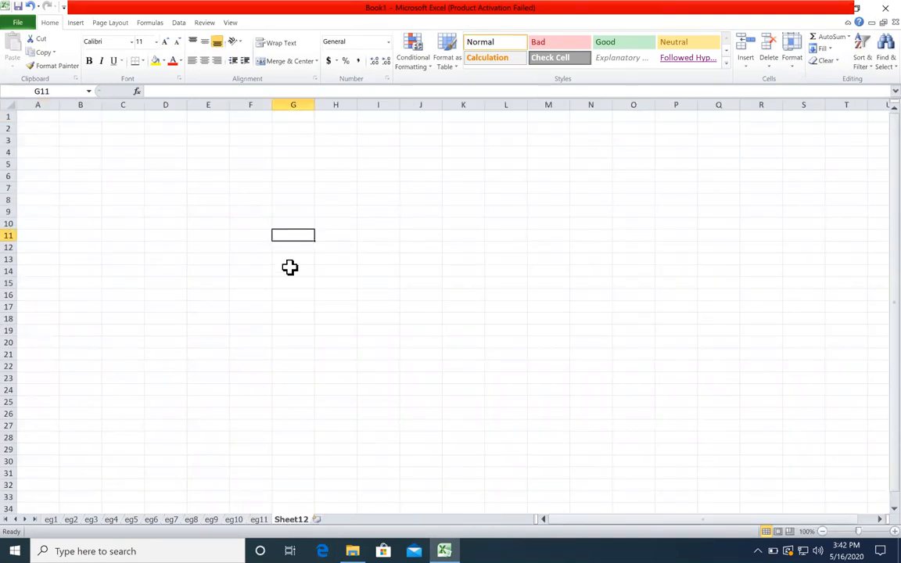
{"action": "double_click", "coordinate": [295, 523]}
{"action": "type", "text": "Sparkline"}
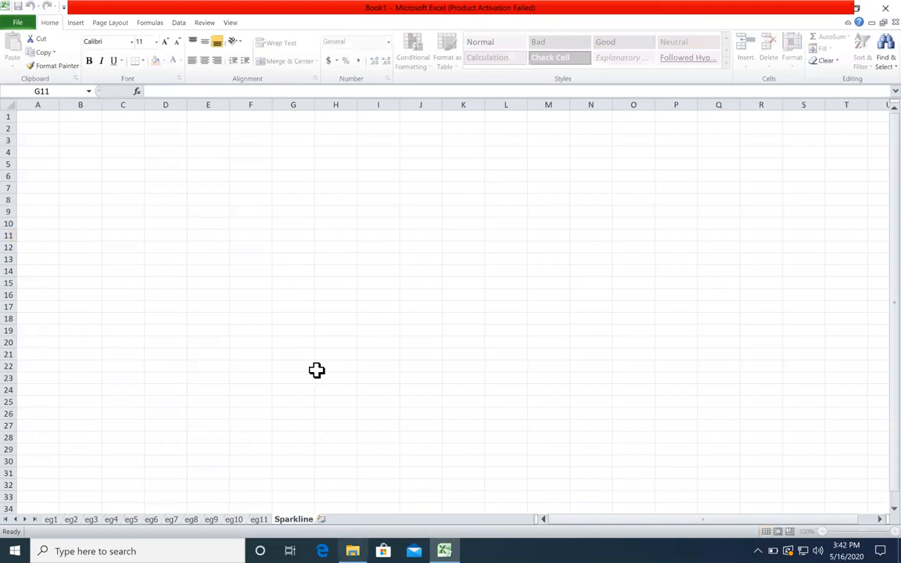
{"action": "left_click", "coordinate": [317, 368]}
{"action": "double_click", "coordinate": [312, 521]}
{"action": "left_click", "coordinate": [311, 519]}
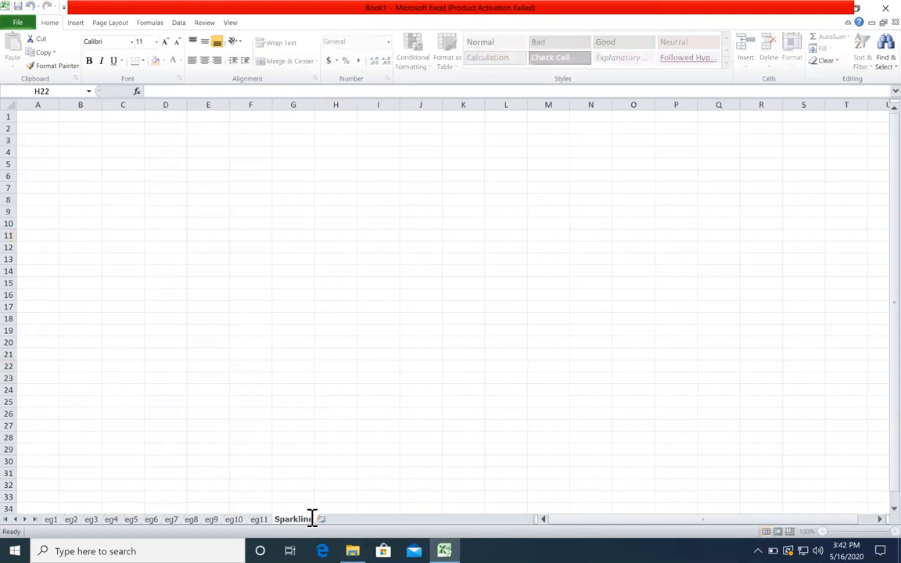
{"action": "type", "text": "-1"}
{"action": "key", "text": "Return"}
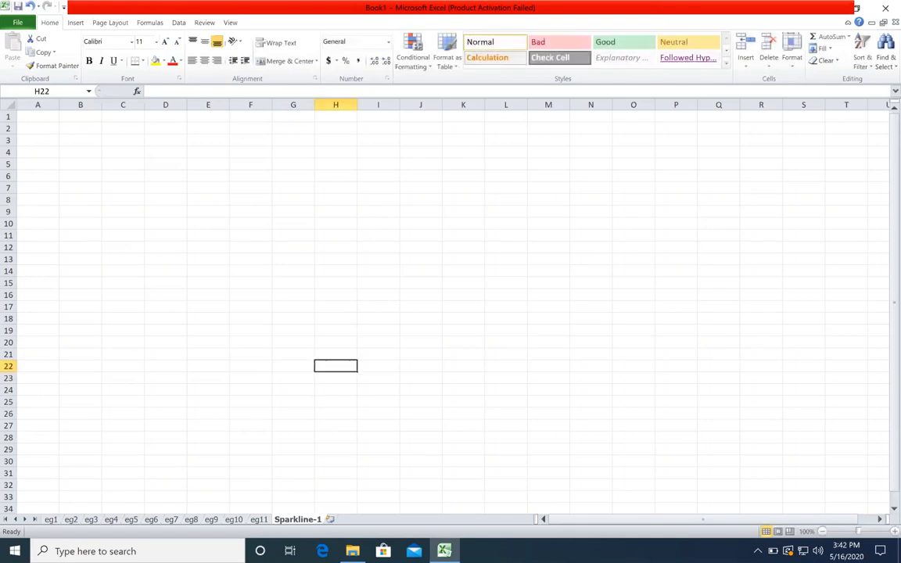
- Add another worksheet and name it Sparkline-2, reusing the copied name of the Sparkline-1 sheet
{"action": "double_click", "coordinate": [312, 520]}
{"action": "key", "text": "ctrl+c"}
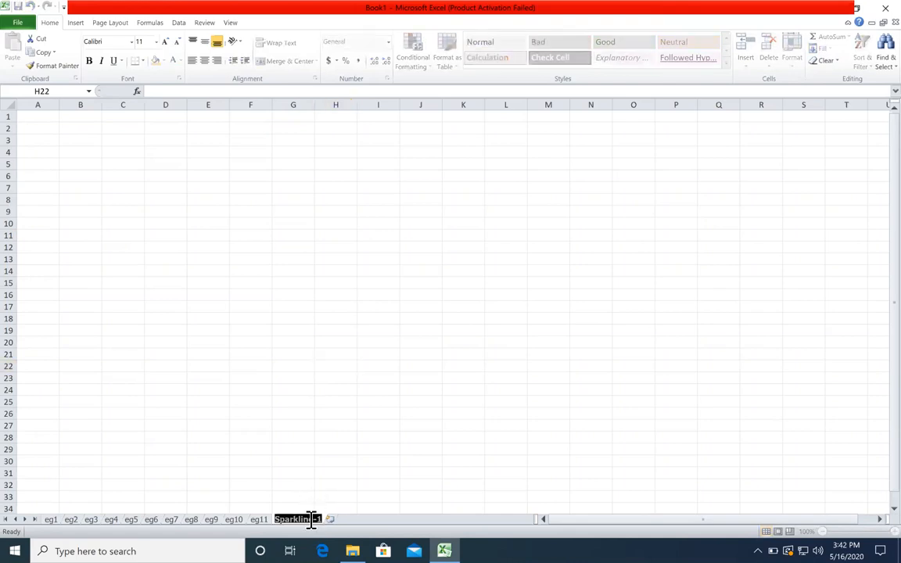
{"action": "key", "text": "Return"}
{"action": "left_click", "coordinate": [334, 520]}
{"action": "double_click", "coordinate": [335, 519]}
{"action": "key", "text": "ctrl+v"}
{"action": "key", "text": "BackSpace"}
{"action": "type", "text": "2"}
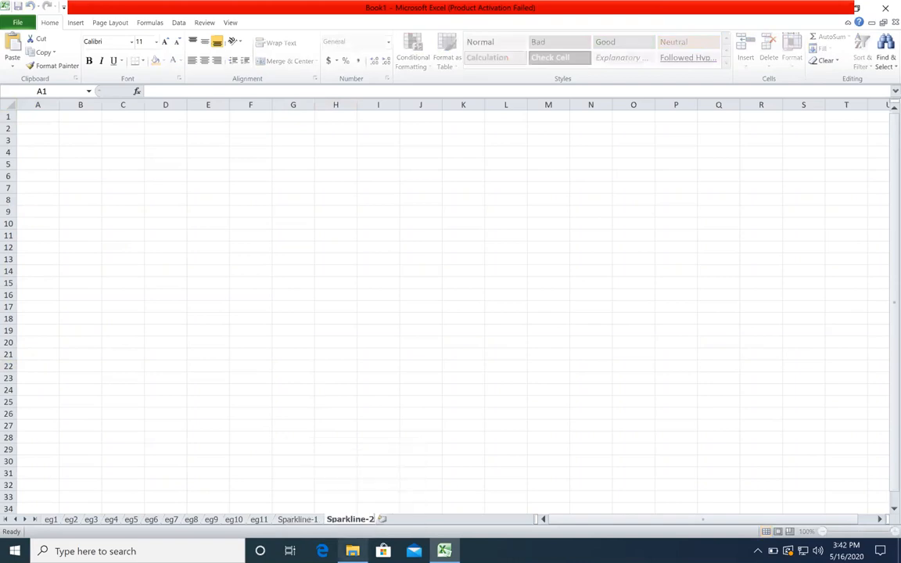
{"action": "key", "text": "Return"}
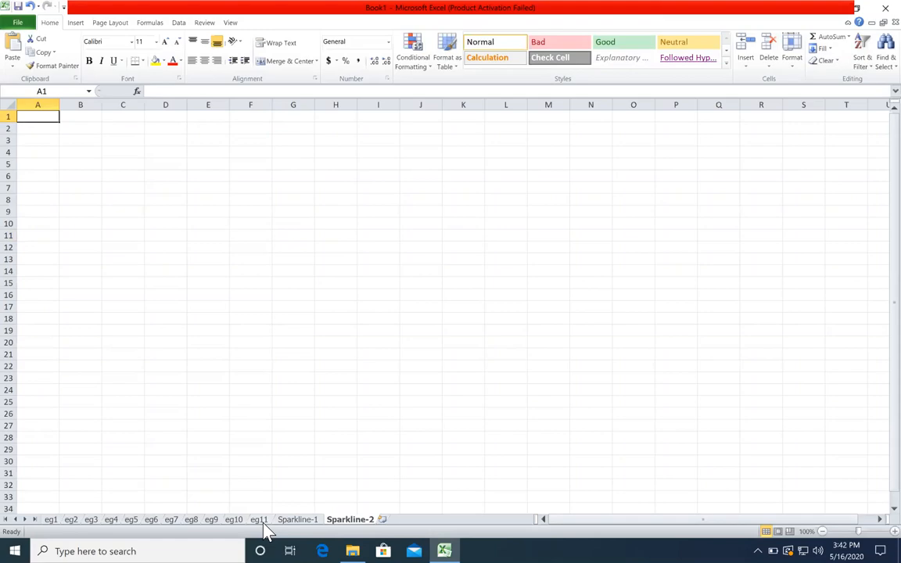
{"action": "key", "text": "ctrl+Left"}
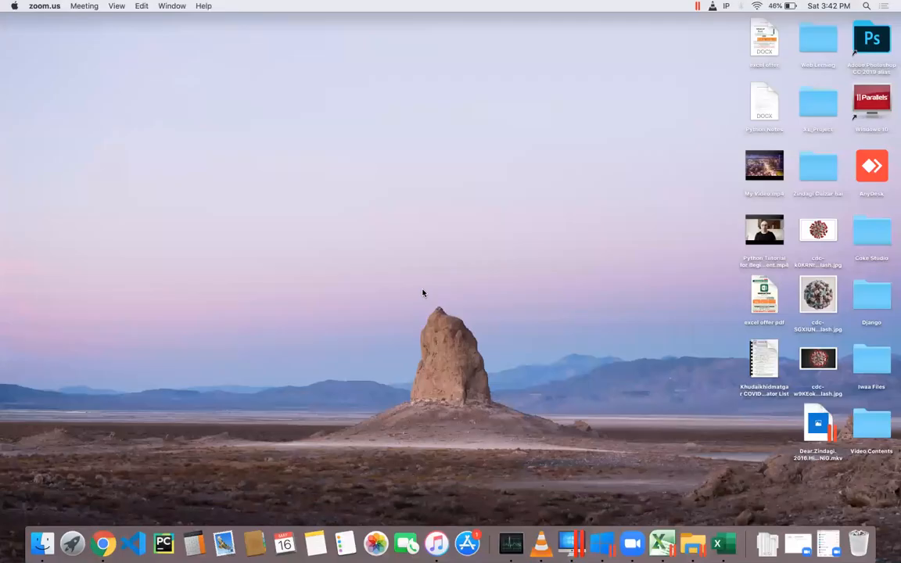
{"action": "key", "text": "ctrl+Right"}
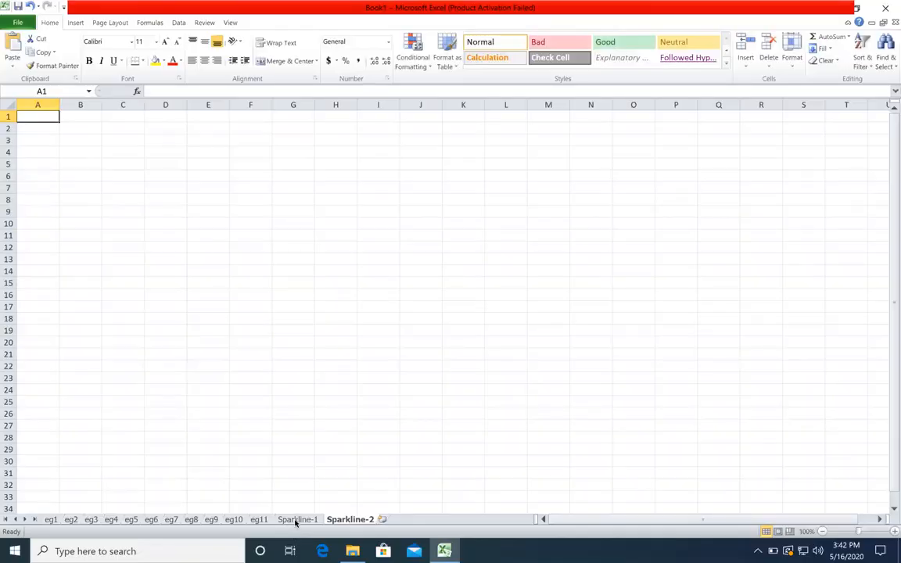
- Copy the monthly sales table A1:D8 from sheet eg11 to cell A1 of sheet Sparkline-1
{"action": "left_click", "coordinate": [265, 520]}
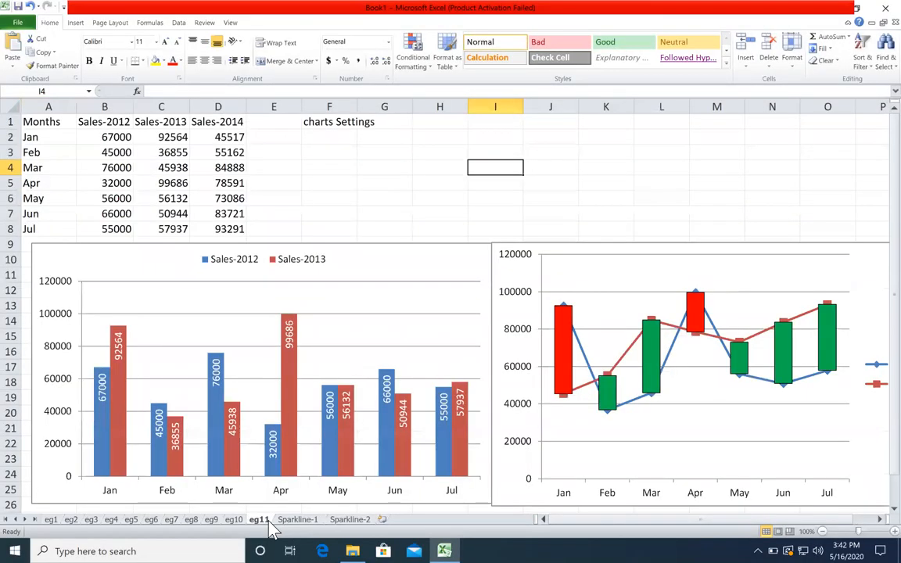
{"action": "left_click", "coordinate": [215, 228]}
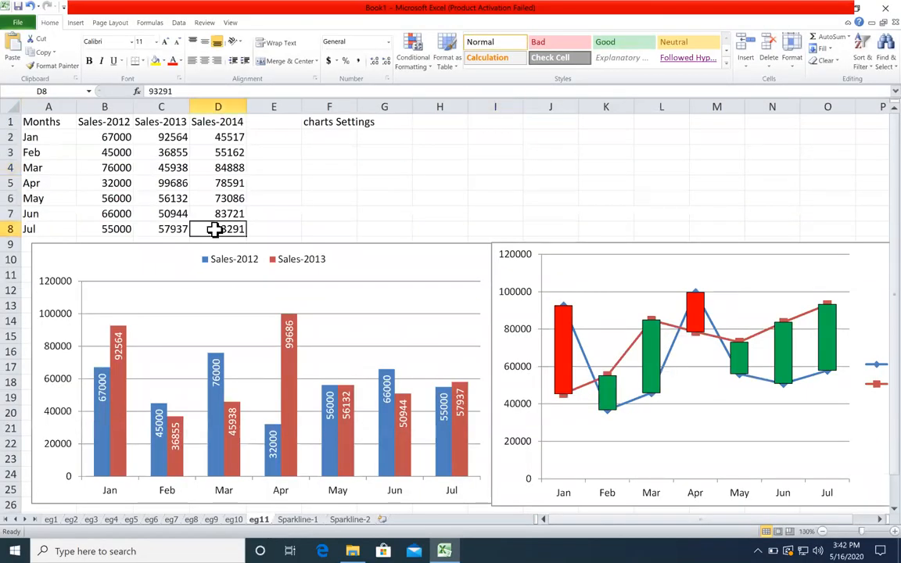
{"action": "key", "text": "ctrl+a"}
{"action": "key", "text": "ctrl+c"}
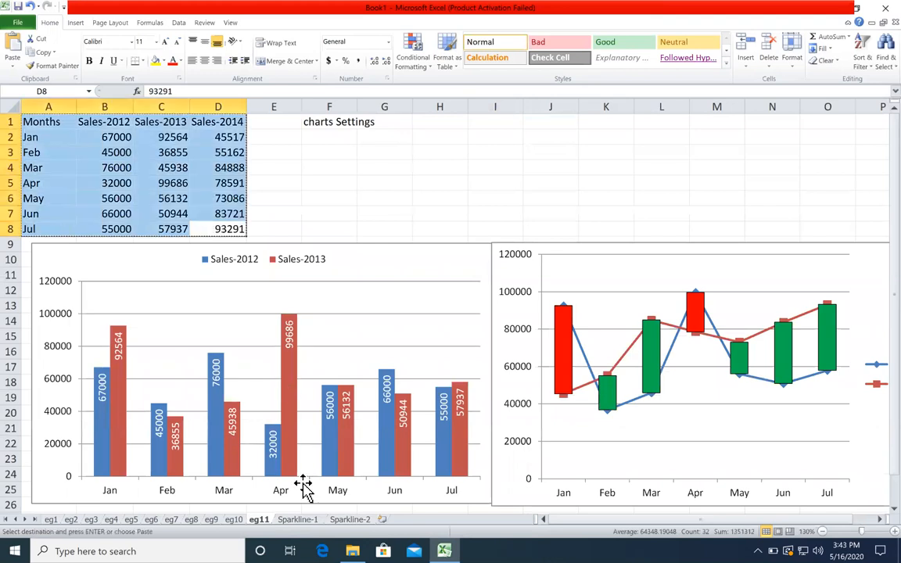
{"action": "left_click", "coordinate": [300, 520]}
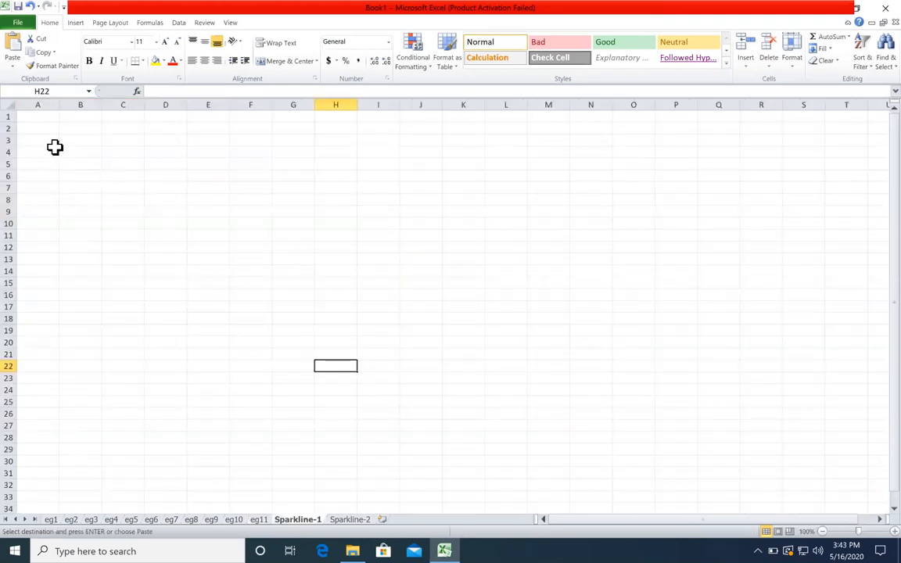
{"action": "left_click", "coordinate": [45, 116]}
{"action": "key", "text": "ctrl+v"}
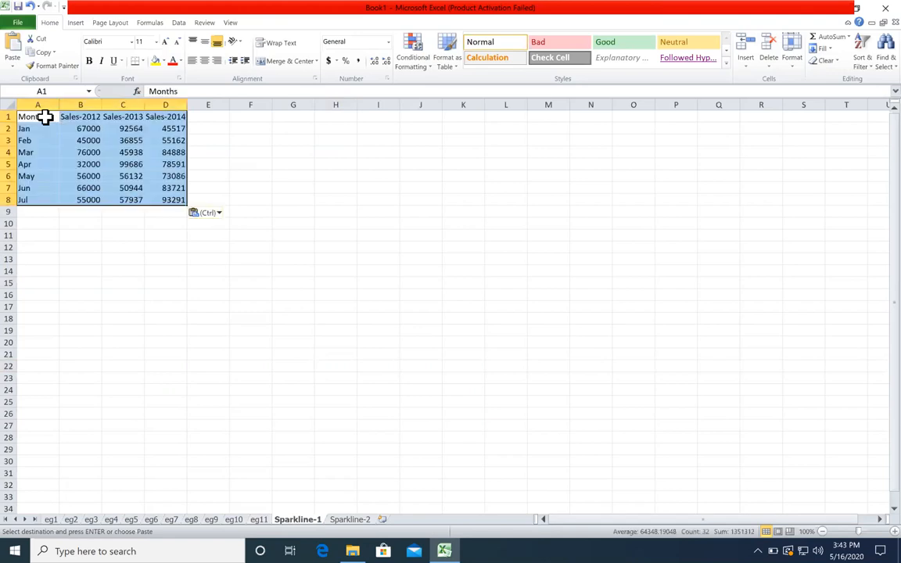
- Insert a line sparkline in cell F2 of sheet Sparkline-1 from the Sales-2012 values in B2:B8
{"action": "scroll", "coordinate": [222, 323], "scroll_direction": "up", "scroll_amount": 1}
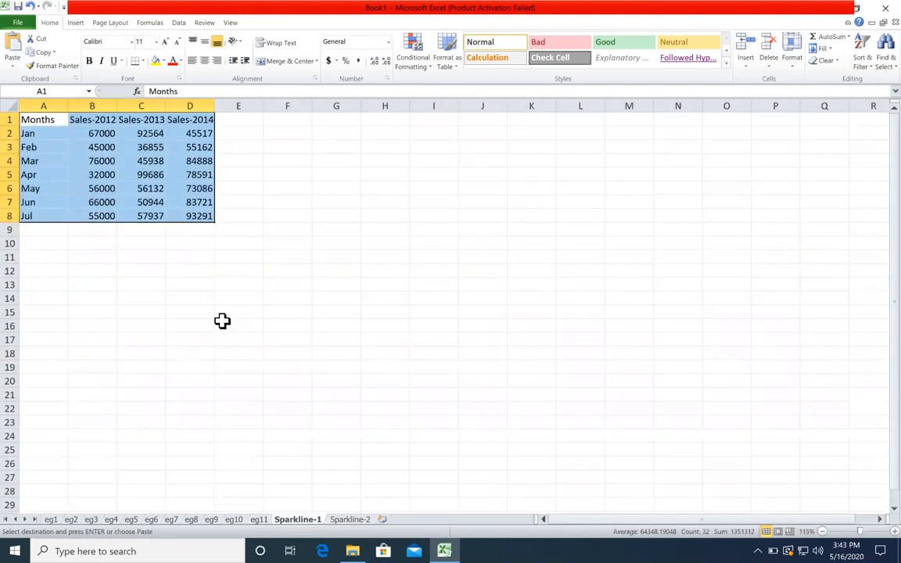
{"action": "scroll", "coordinate": [222, 323], "scroll_direction": "up", "scroll_amount": 1}
{"action": "left_click", "coordinate": [274, 274]}
{"action": "left_click_drag", "start_coordinate": [114, 125], "coordinate": [108, 234]}
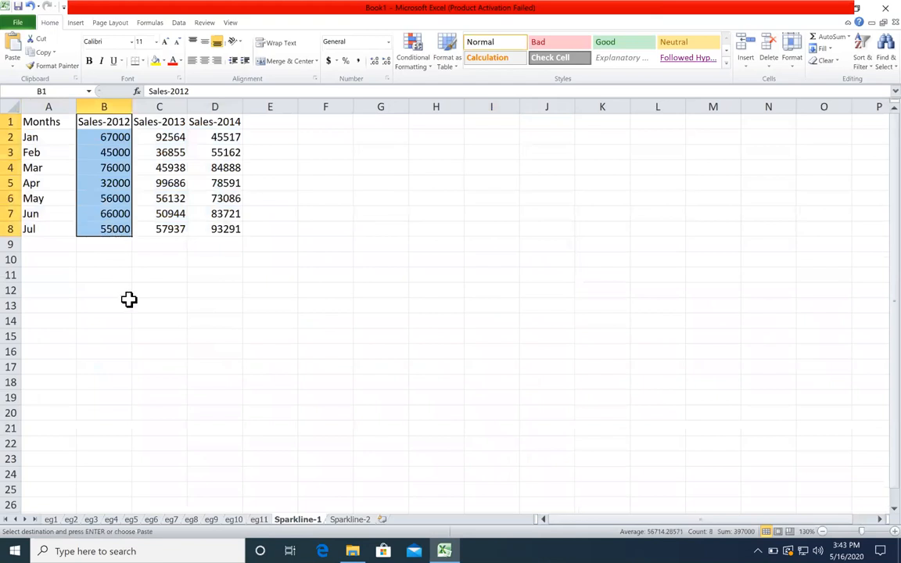
{"action": "left_click", "coordinate": [338, 135]}
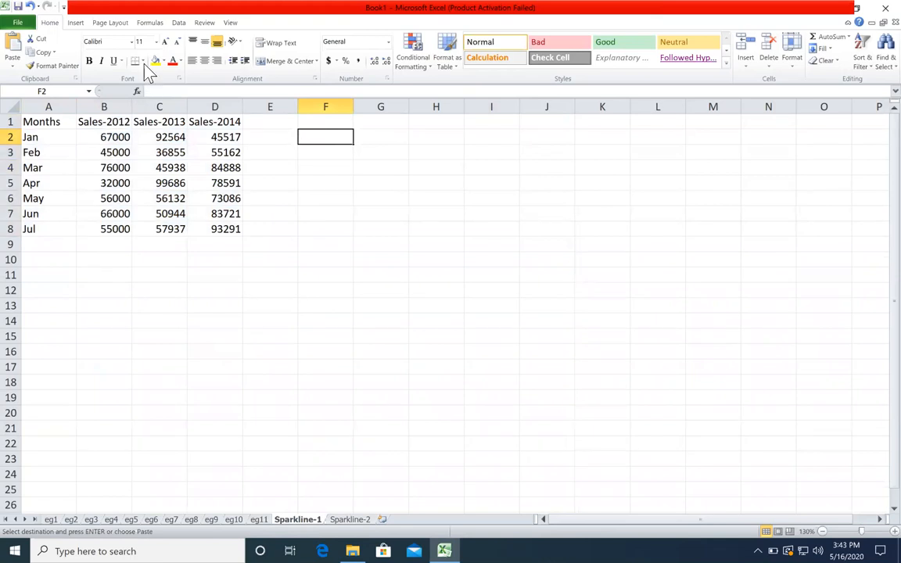
{"action": "left_click", "coordinate": [76, 24]}
{"action": "left_click", "coordinate": [372, 61]}
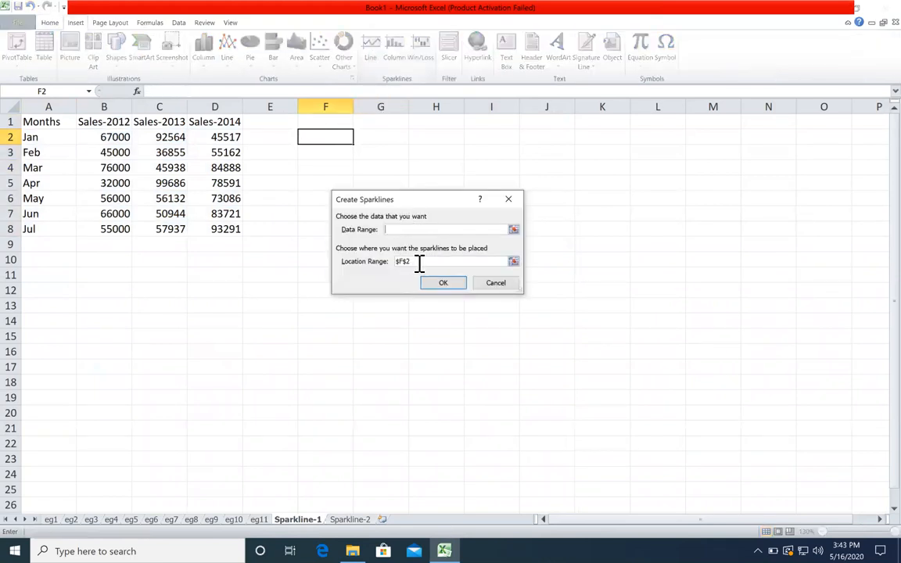
{"action": "left_click", "coordinate": [335, 138]}
{"action": "left_click", "coordinate": [398, 229]}
{"action": "left_click_drag", "start_coordinate": [111, 136], "coordinate": [117, 228]}
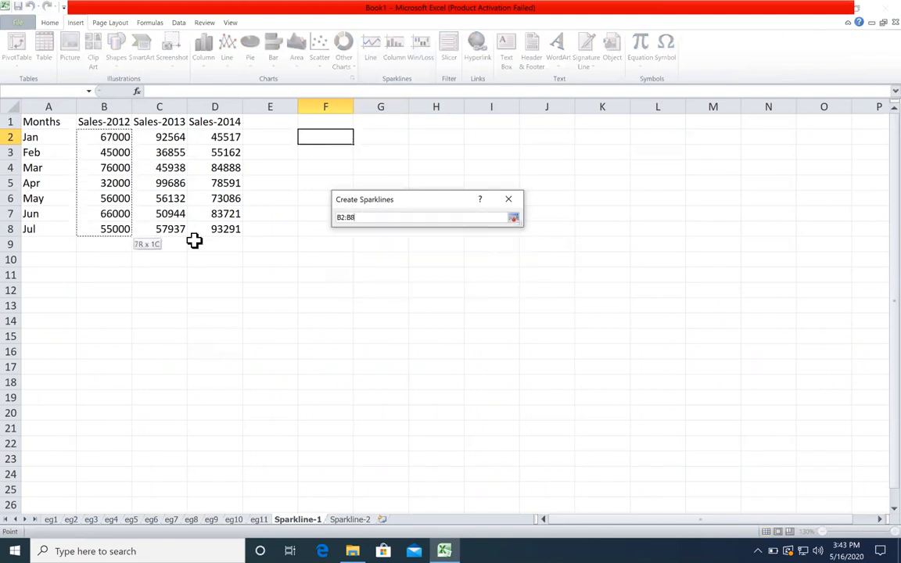
{"action": "left_click", "coordinate": [459, 283]}
{"action": "left_click", "coordinate": [459, 280]}
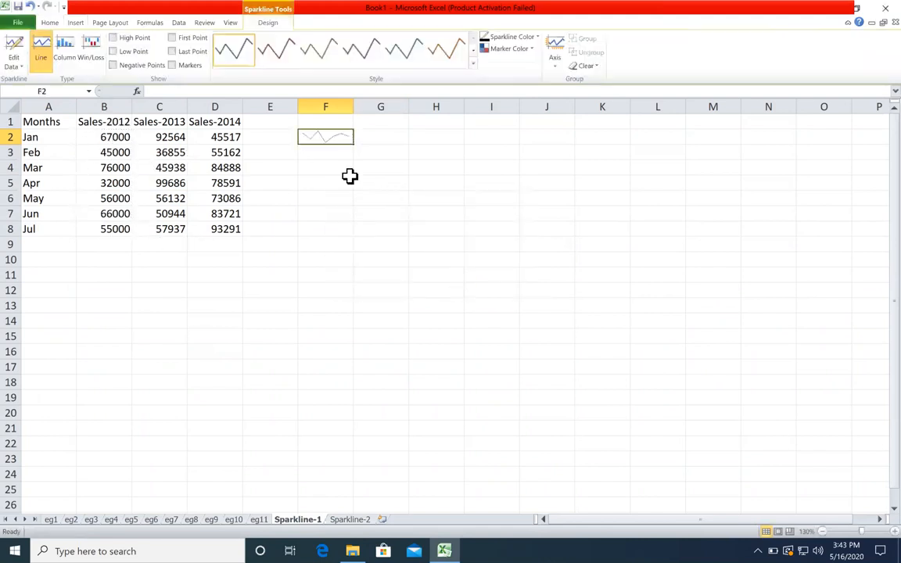
{"action": "left_click", "coordinate": [332, 135]}
{"action": "left_click", "coordinate": [330, 152]}
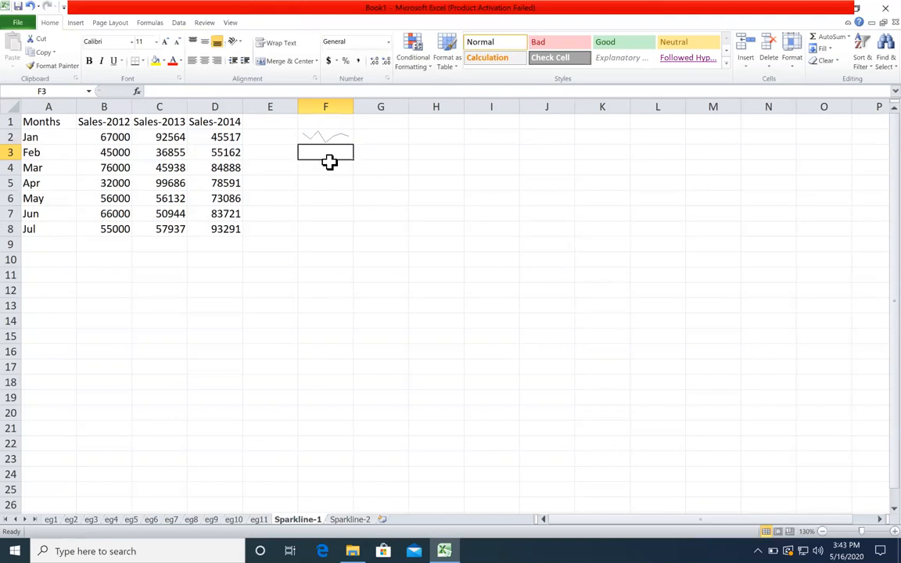
{"action": "key", "text": "ctrl+Left"}
{"action": "left_click", "coordinate": [4, 6]}
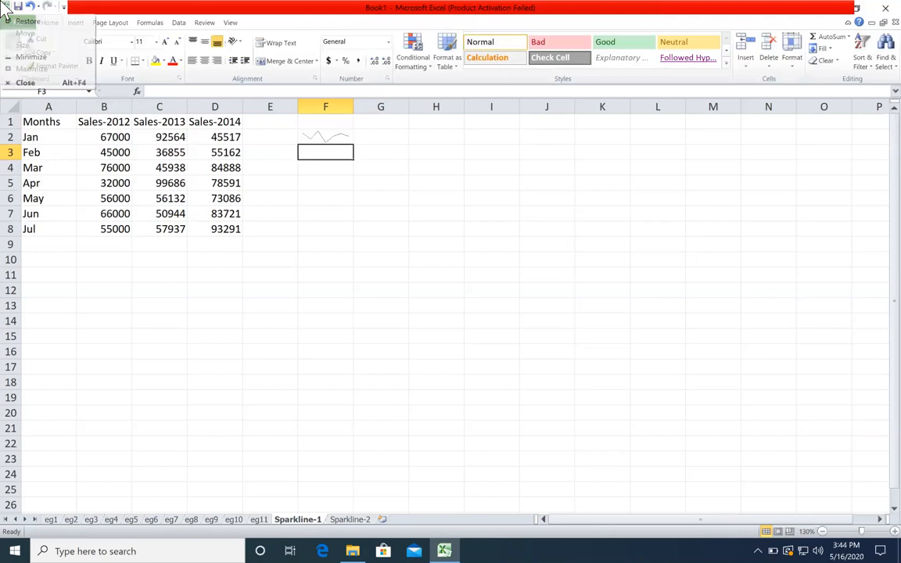
{"action": "left_click", "coordinate": [249, 194]}
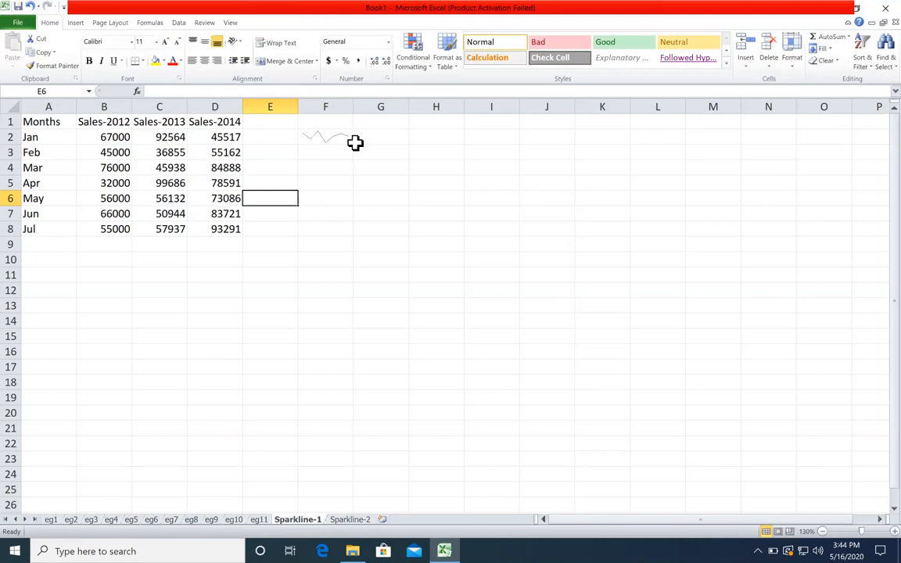
- Switch to the Chrome browser and search Google Images for "sparkline charts"
{"action": "key", "text": "ctrl+Left"}
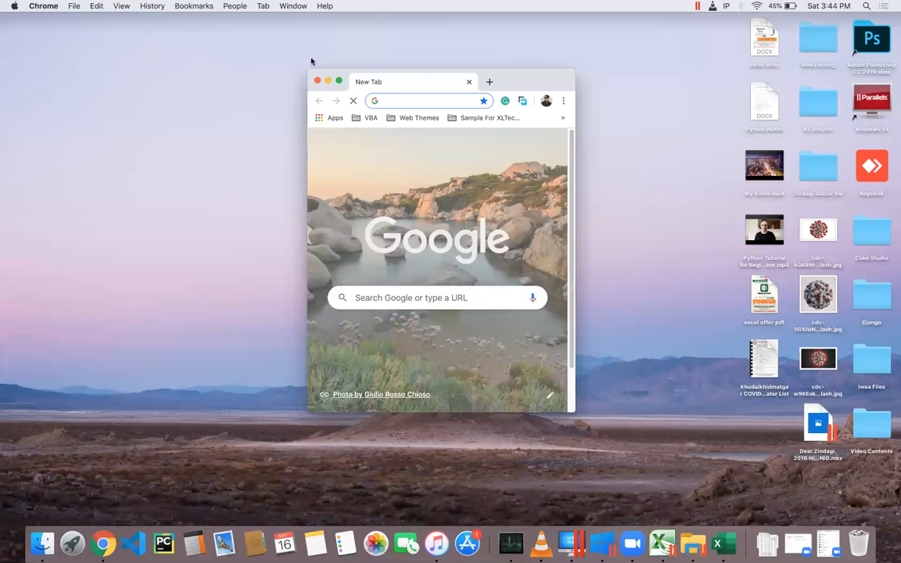
{"action": "left_click", "coordinate": [383, 229]}
{"action": "type", "text": "s"}
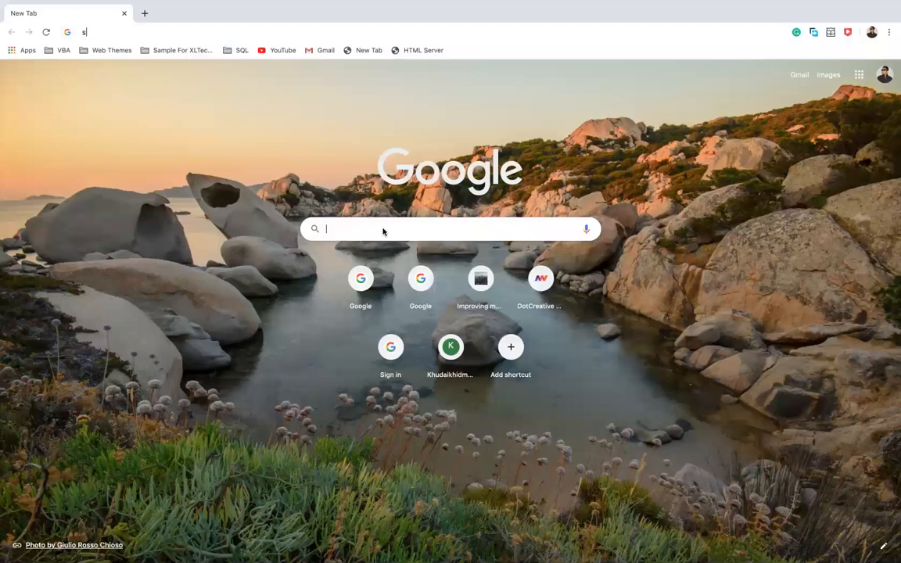
{"action": "type", "text": "parkline charts"}
{"action": "key", "text": "Return"}
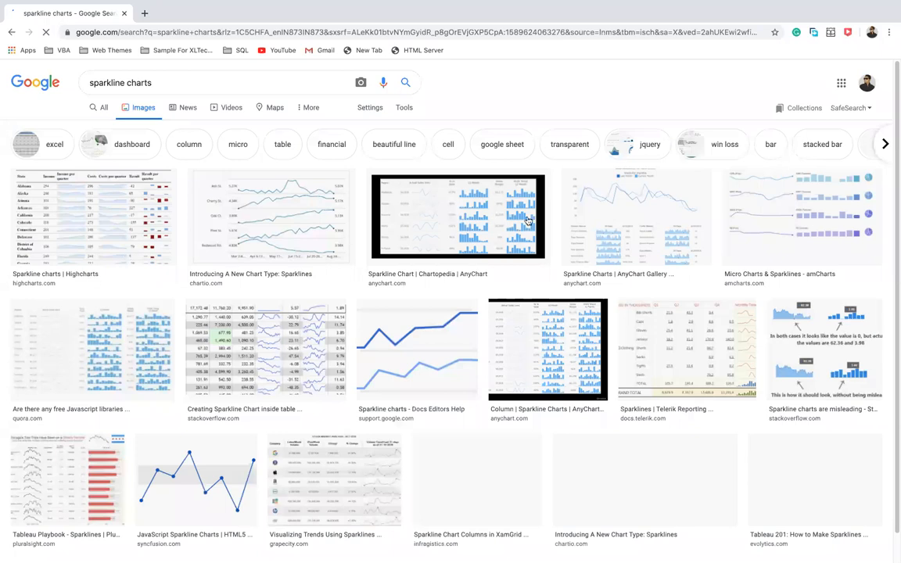
- Open the AnyChart sparkline chart image in its own tab, examine its line and column sparklines, and close that tab
{"action": "left_click", "coordinate": [475, 219]}
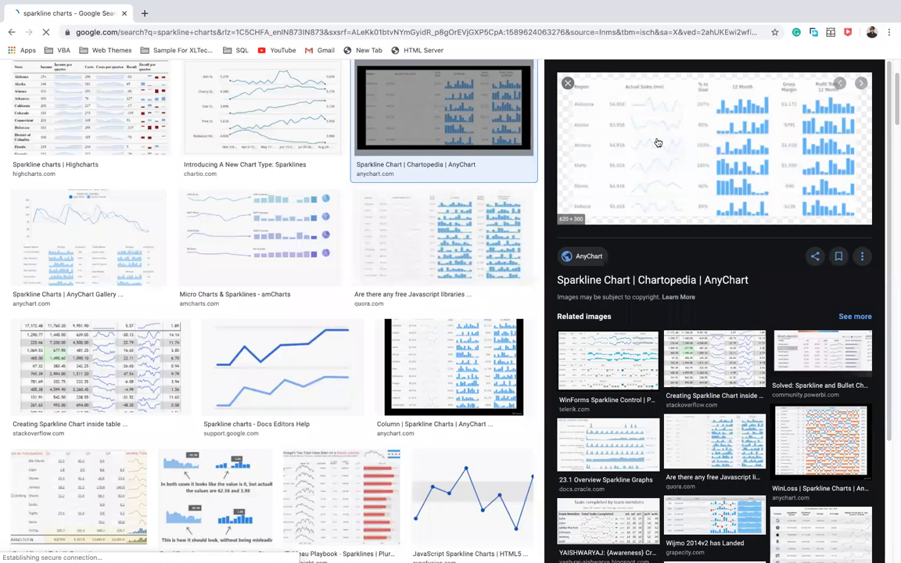
{"action": "scroll", "coordinate": [658, 142], "scroll_direction": "up", "scroll_amount": 1}
{"action": "right_click", "coordinate": [657, 141]}
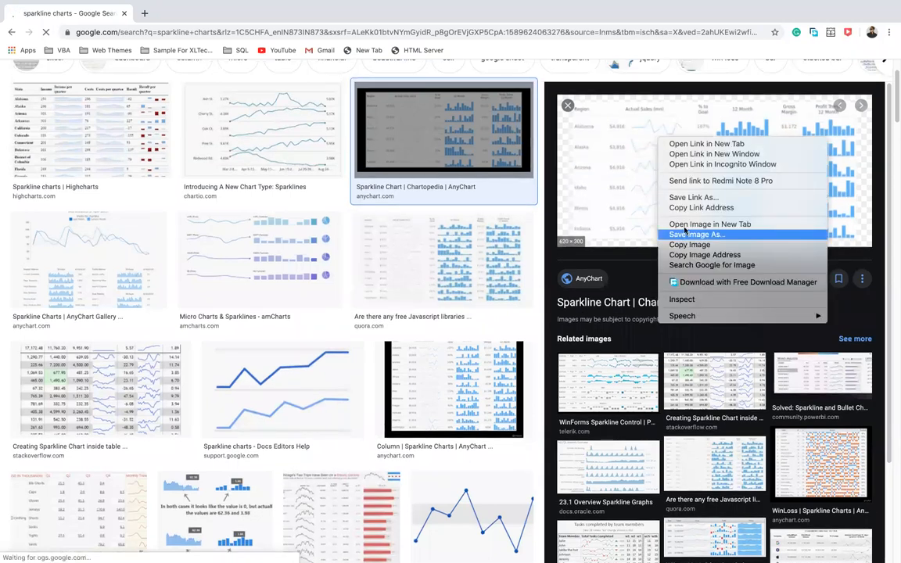
{"action": "left_click", "coordinate": [682, 233]}
{"action": "left_click", "coordinate": [145, 15]}
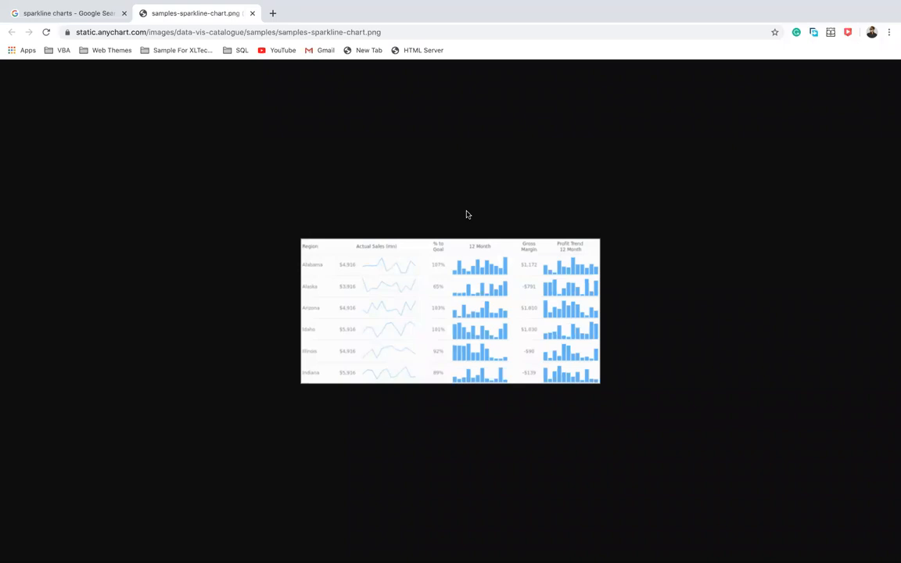
{"action": "left_click", "coordinate": [253, 14]}
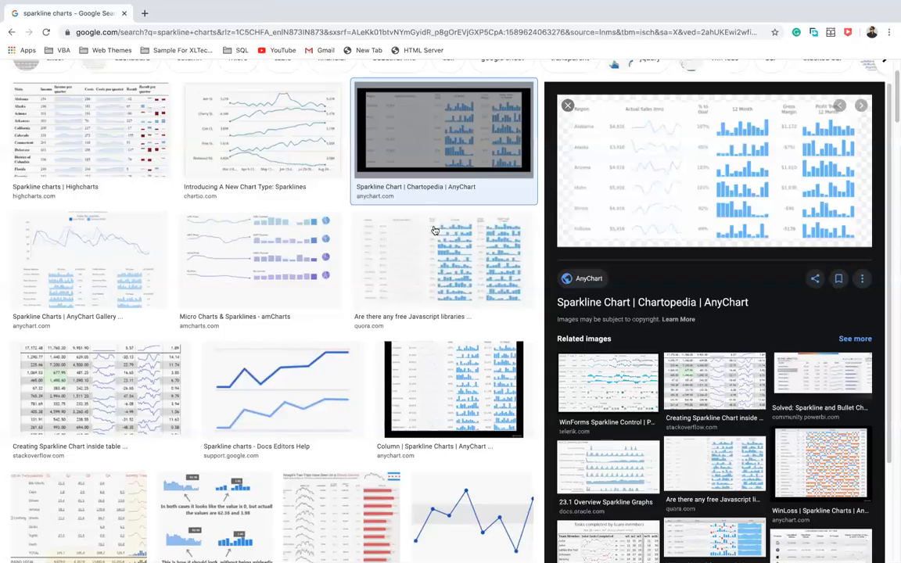
- Open the Quora sparkline table image in its own tab and enlarge it to examine the regional sales and profit sparklines
{"action": "key", "text": "Escape"}
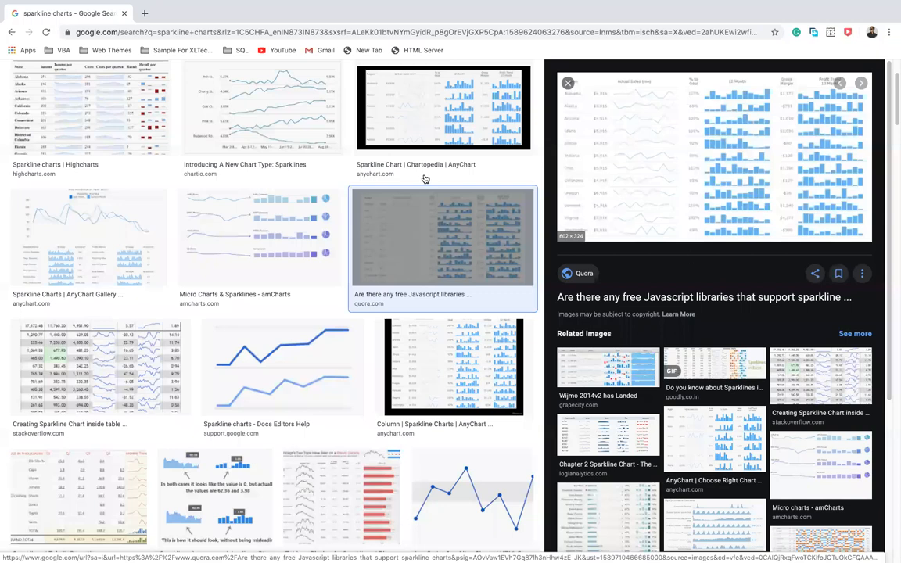
{"action": "left_click", "coordinate": [610, 181]}
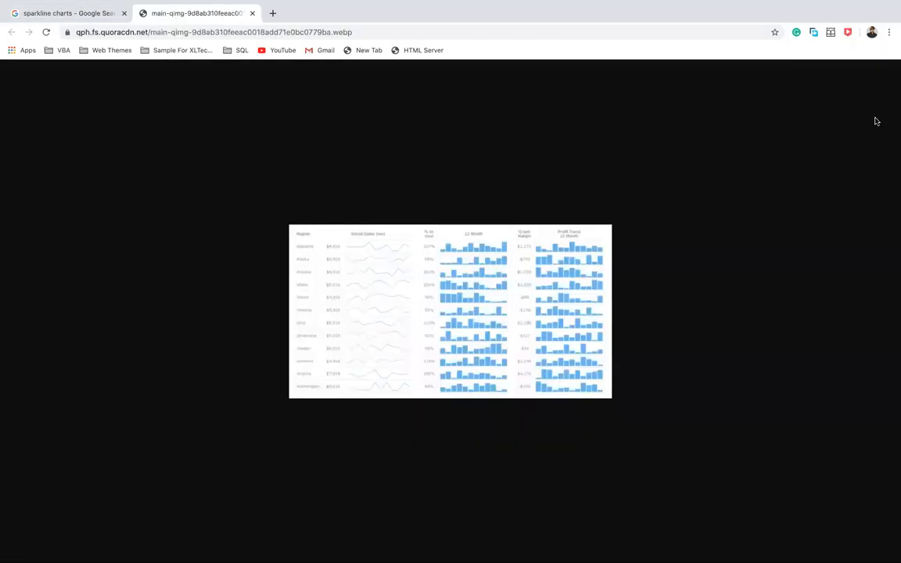
{"action": "left_click", "coordinate": [889, 32]}
{"action": "left_click", "coordinate": [858, 149]}
{"action": "left_click", "coordinate": [858, 149]}
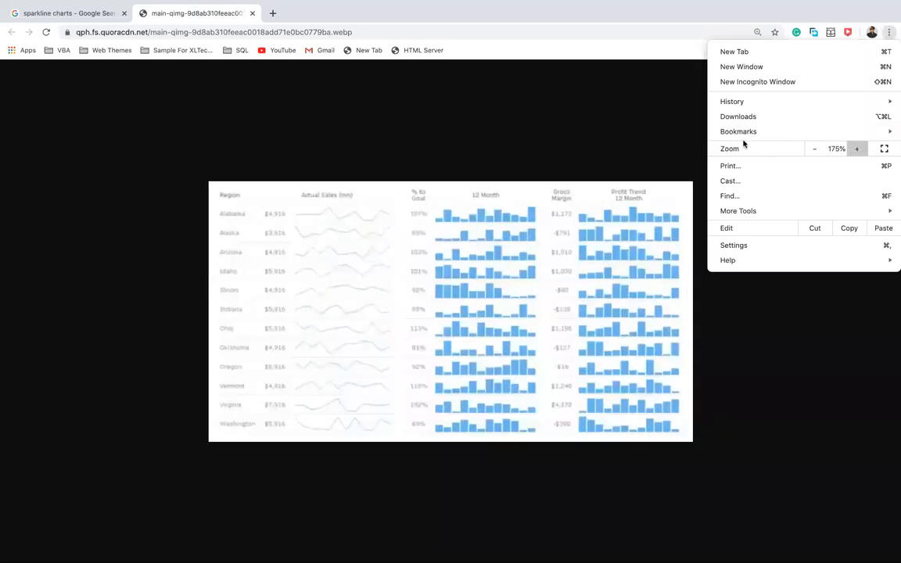
{"action": "left_click", "coordinate": [563, 110]}
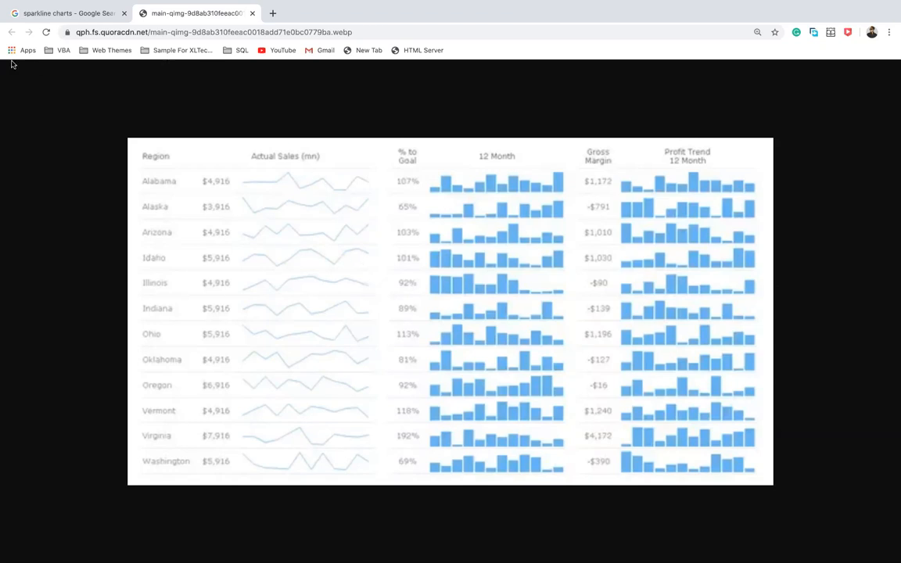
- Look through further image results for sparkline charts and "bitcoin sparkline charts", and close the enlarged image's tab
{"action": "left_click", "coordinate": [56, 15]}
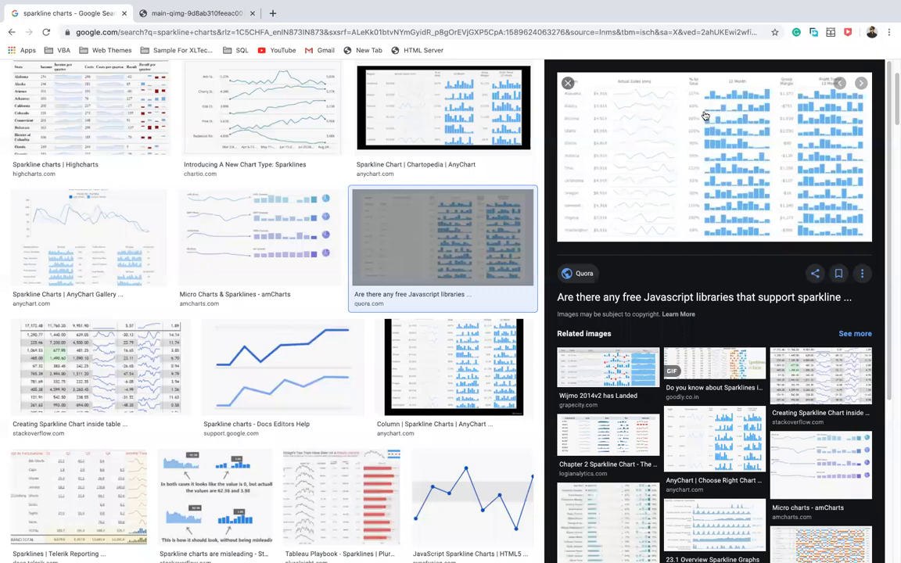
{"action": "key", "text": "Right"}
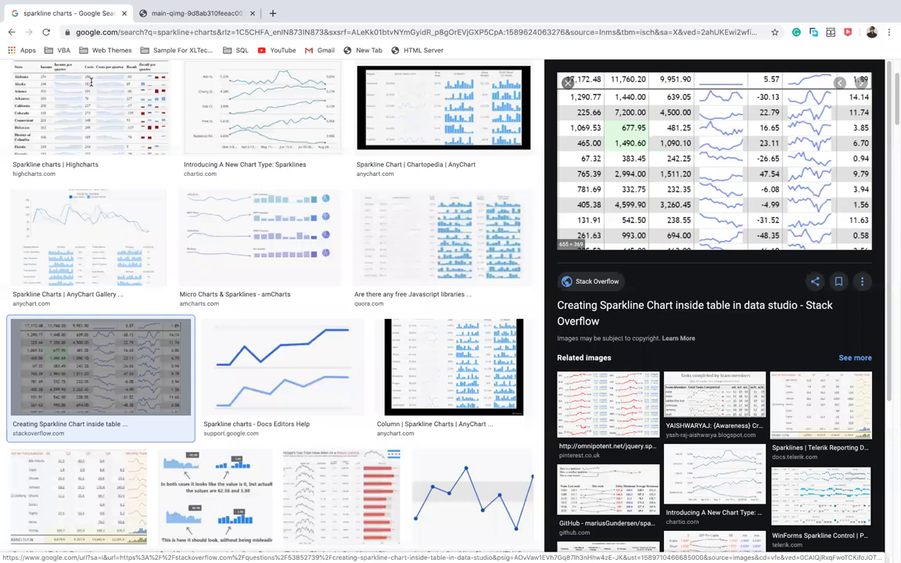
{"action": "scroll", "coordinate": [119, 163], "scroll_direction": "up", "scroll_amount": 3}
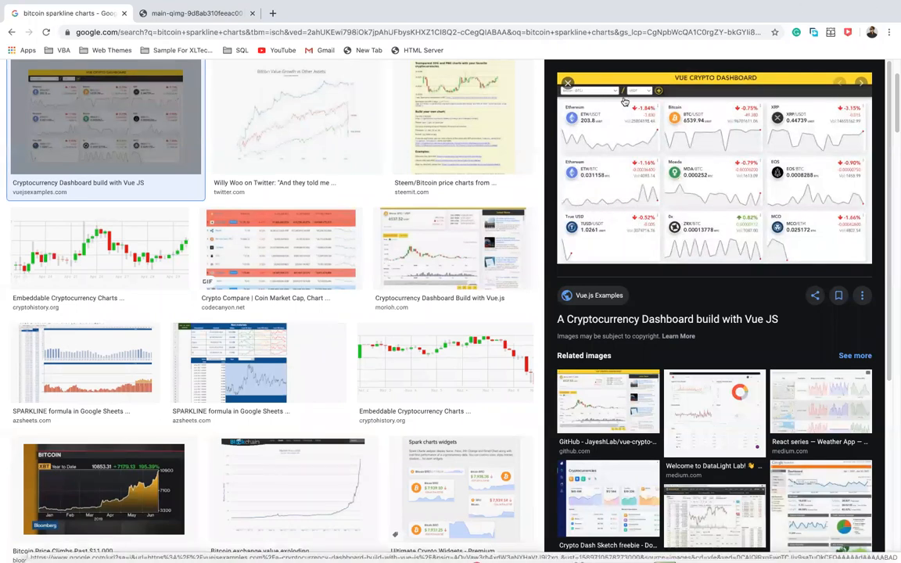
{"action": "left_click", "coordinate": [568, 83]}
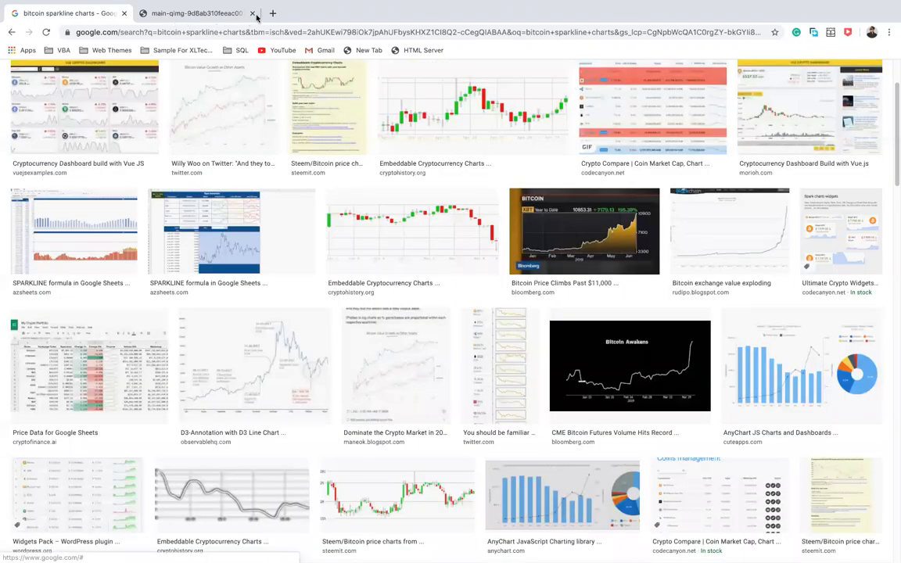
{"action": "left_click", "coordinate": [252, 13]}
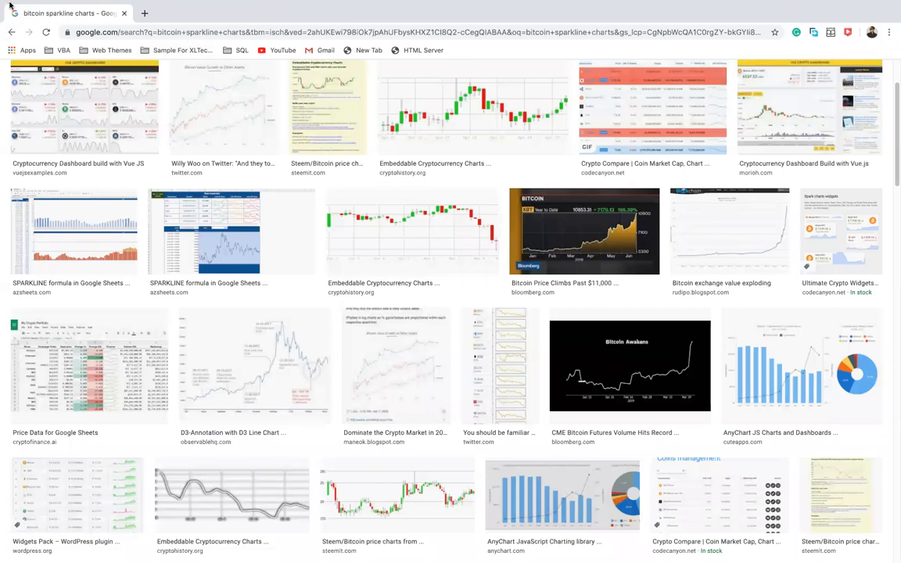
- Switch back to the Excel workbook and select the line sparkline in cell F2 of sheet Sparkline-1
{"action": "left_click", "coordinate": [10, 10]}
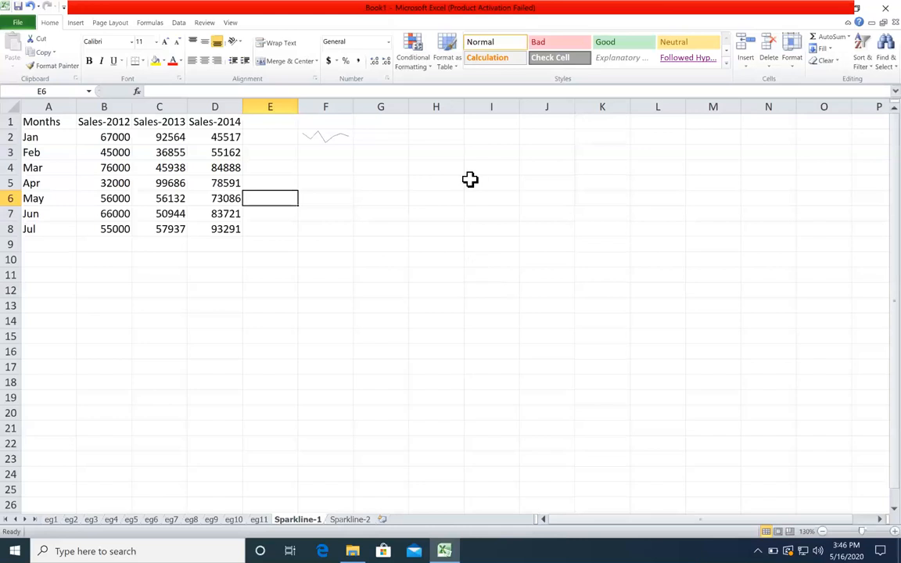
{"action": "left_click", "coordinate": [326, 137]}
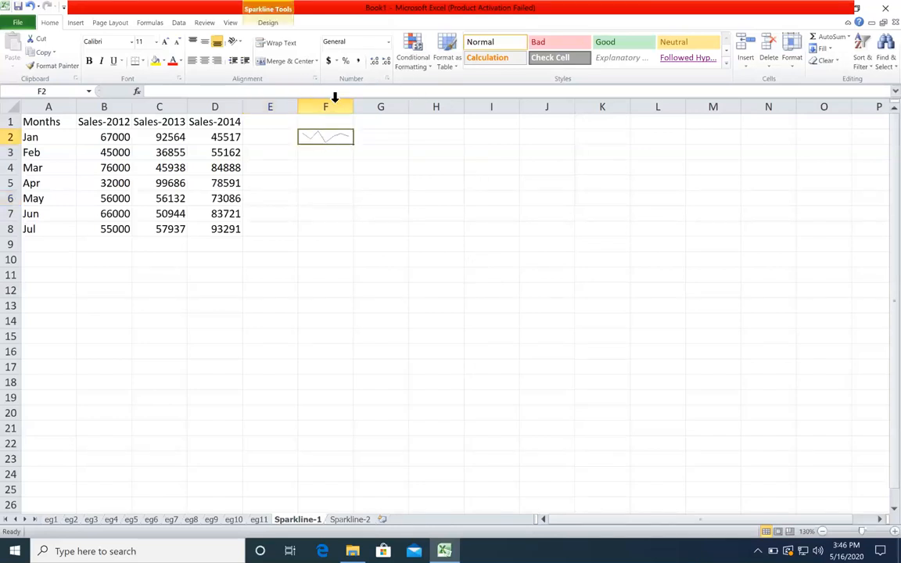
{"action": "right_click", "coordinate": [336, 103]}
{"action": "left_click", "coordinate": [325, 132]}
{"action": "left_click", "coordinate": [325, 132]}
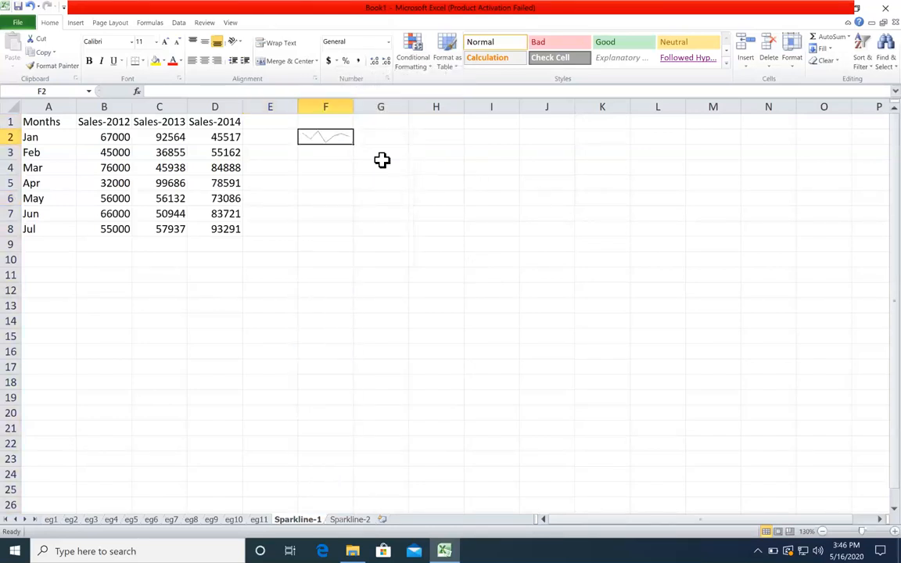
- Insert a column sparkline in cell F3 from the Sales-2012 values in B2:B8
{"action": "left_click", "coordinate": [324, 153]}
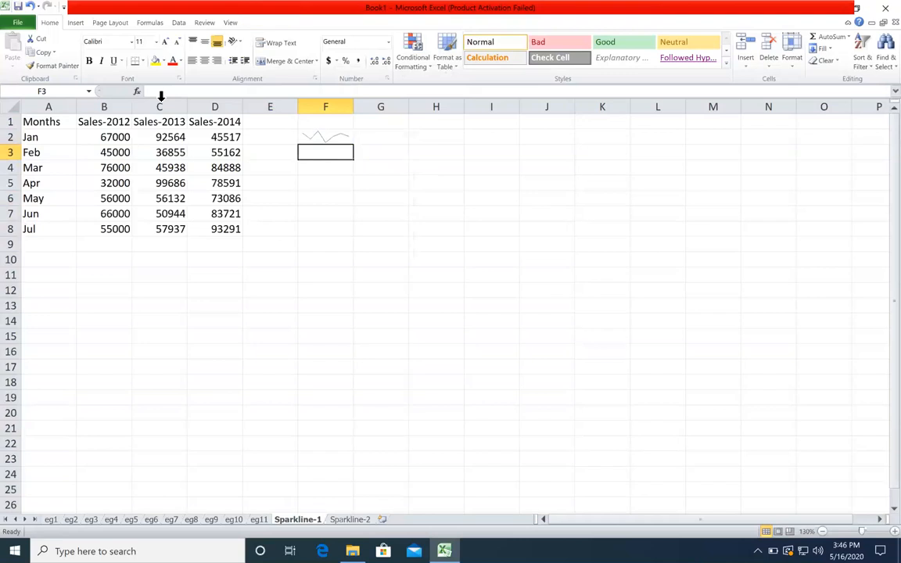
{"action": "left_click", "coordinate": [76, 23]}
{"action": "left_click", "coordinate": [399, 55]}
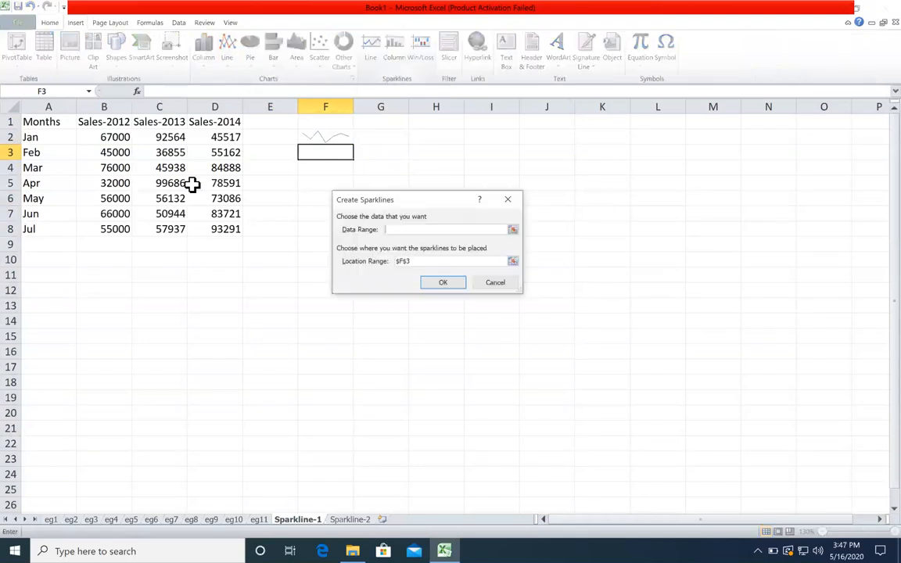
{"action": "left_click_drag", "start_coordinate": [118, 137], "coordinate": [122, 229]}
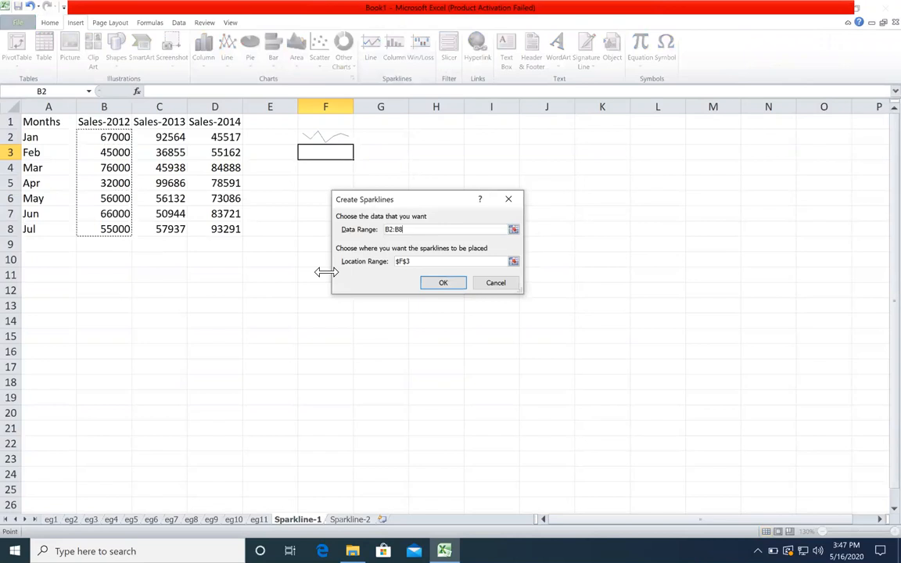
{"action": "left_click", "coordinate": [438, 284]}
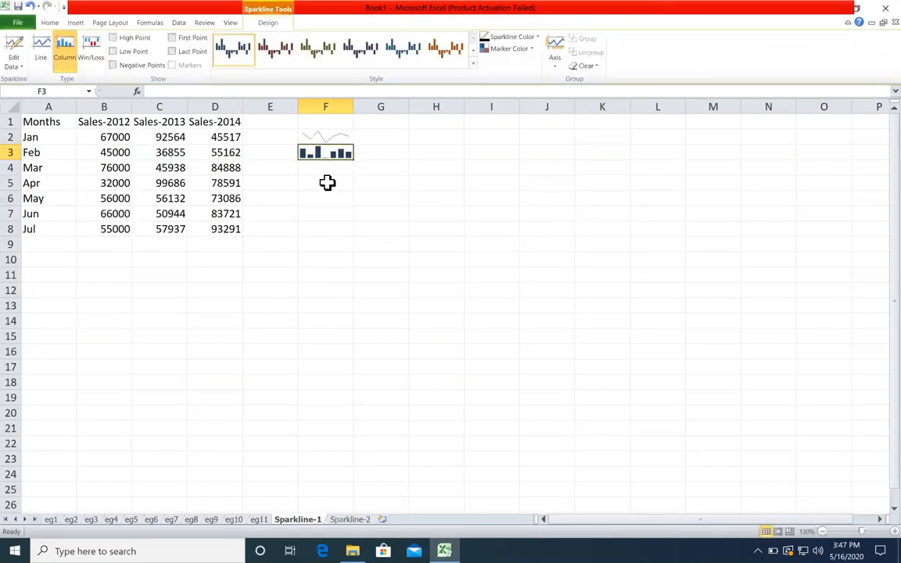
- Insert a win/loss sparkline in cell F5 from the Sales-2012 values in B2:B8
{"action": "left_click", "coordinate": [326, 183]}
{"action": "left_click", "coordinate": [75, 22]}
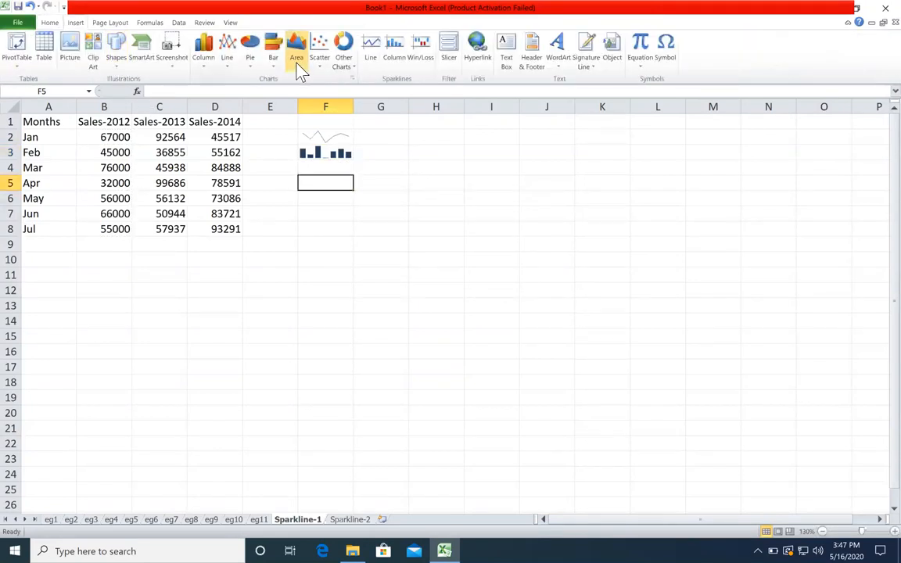
{"action": "left_click", "coordinate": [420, 50]}
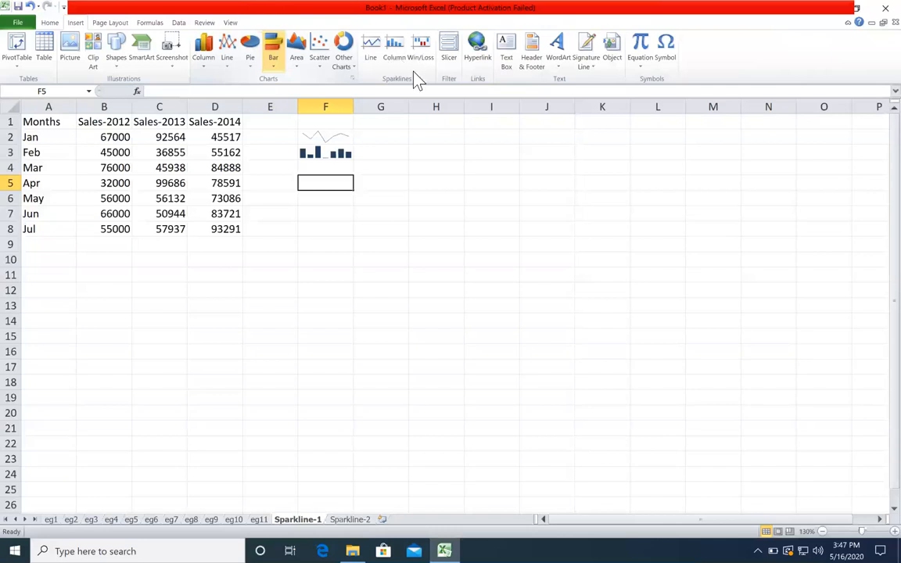
{"action": "left_click_drag", "start_coordinate": [117, 137], "coordinate": [88, 138]}
{"action": "left_click", "coordinate": [441, 283]}
{"action": "left_click", "coordinate": [368, 244]}
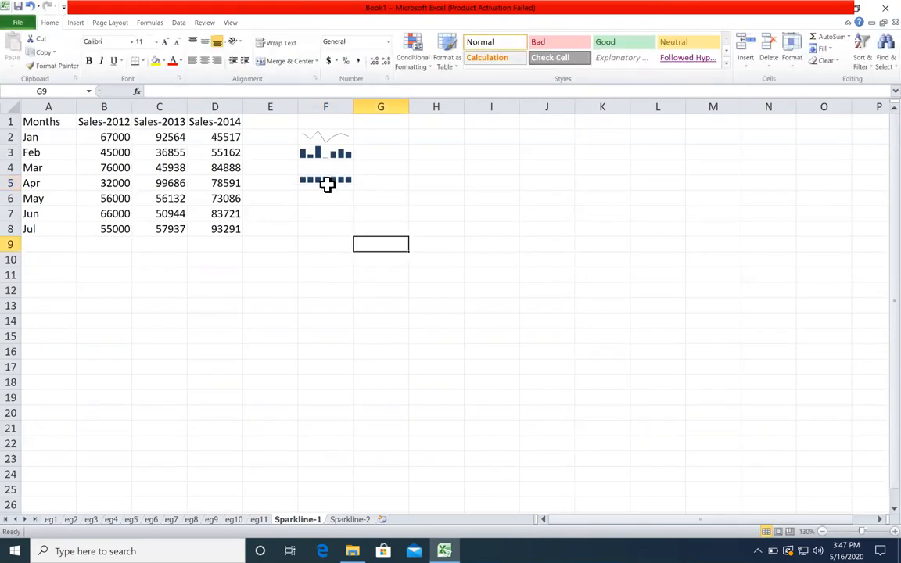
- Make two Sales-2012 values negative: set Apr in B5 to -3232 and Jun in B7 to -32323
{"action": "left_click", "coordinate": [125, 183]}
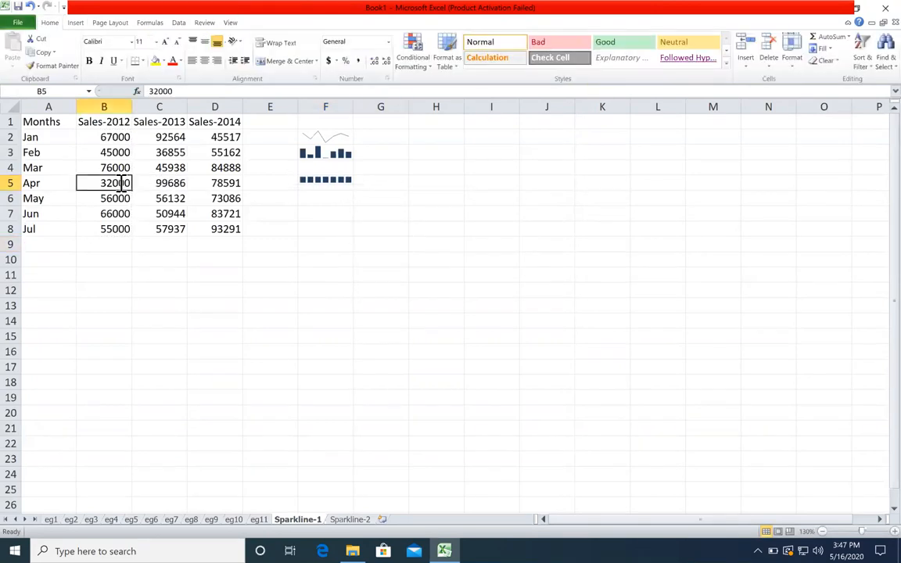
{"action": "type", "text": "-32000"}
{"action": "key", "text": "Return"}
{"action": "key", "text": "Return"}
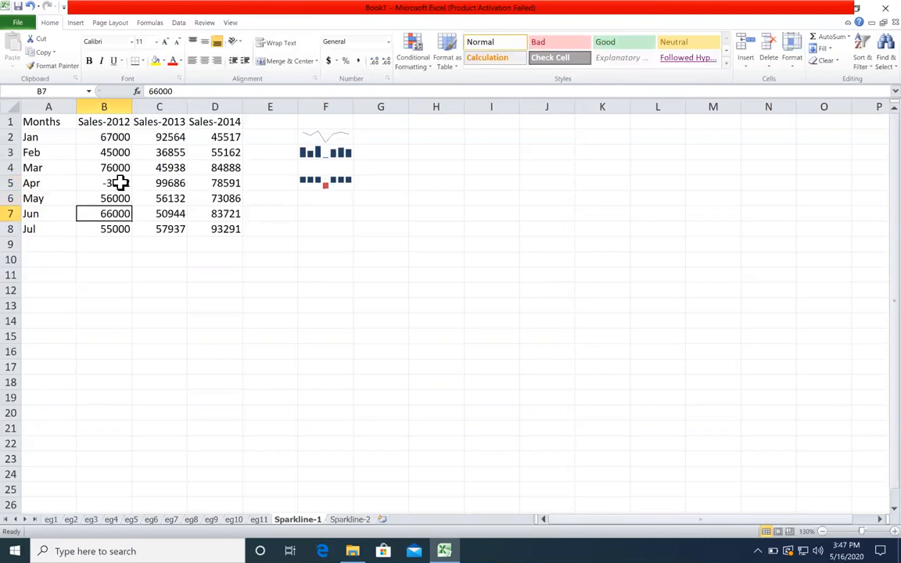
{"action": "type", "text": "-32323"}
{"action": "key", "text": "Return"}
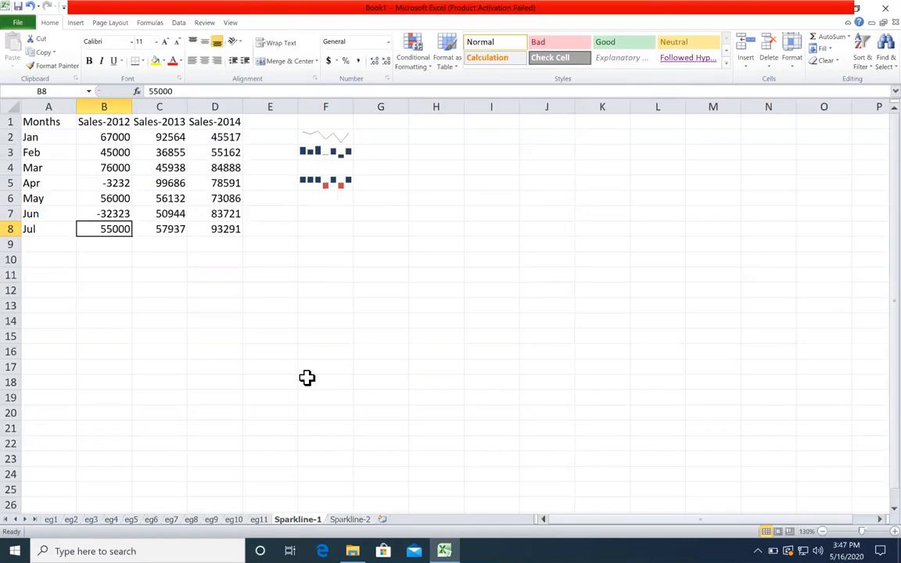
- On sheet Sparkline-2, enter the header Years in cell A1 and Jan in cell B1
{"action": "left_click", "coordinate": [354, 517]}
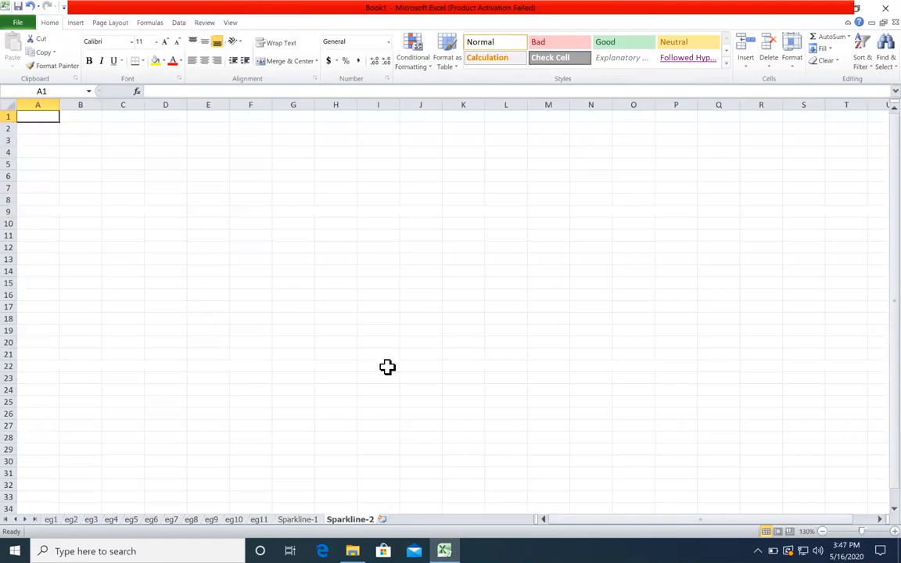
{"action": "left_click", "coordinate": [894, 532]}
{"action": "left_click", "coordinate": [895, 531]}
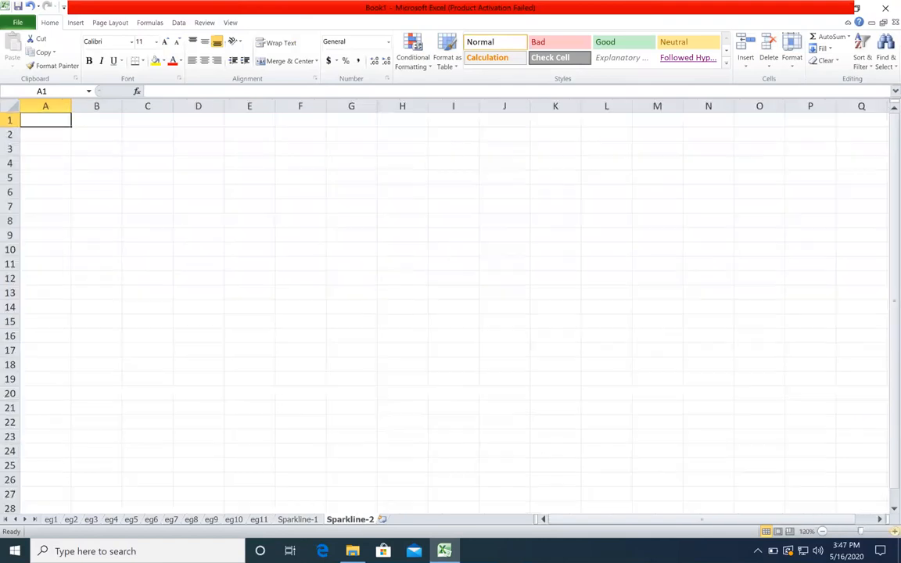
{"action": "left_click", "coordinate": [895, 531]}
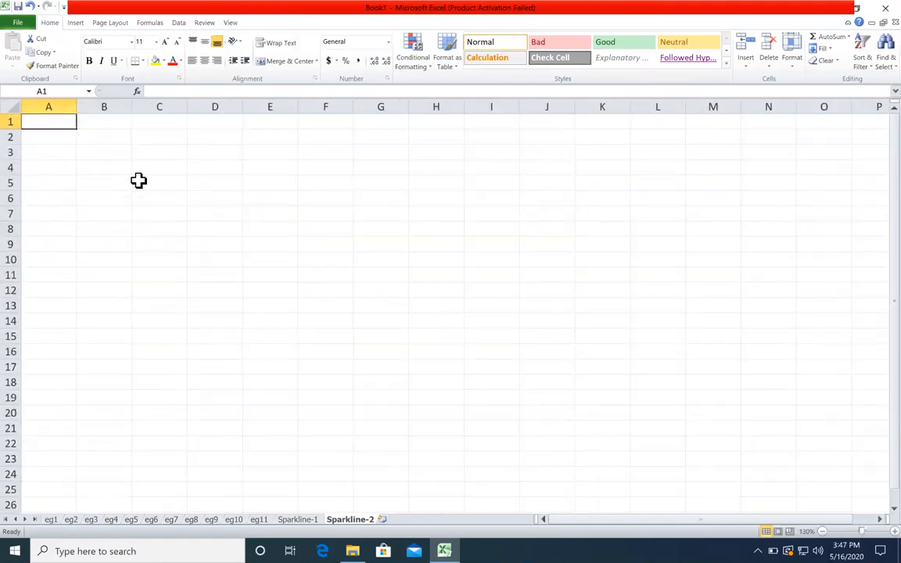
{"action": "type", "text": "Yea"}
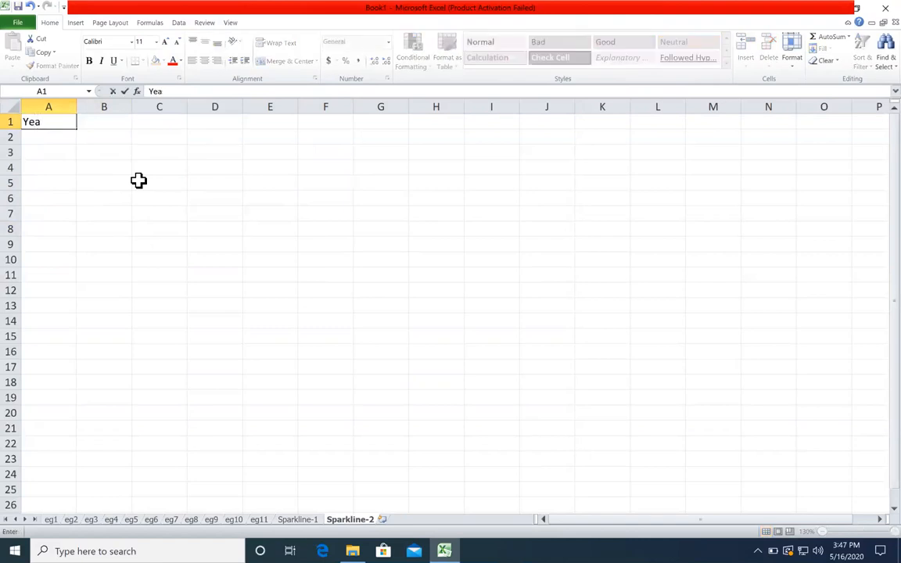
{"action": "type", "text": "ss"}
{"action": "key", "text": "Tab"}
{"action": "type", "text": "Jan"}
{"action": "key", "text": "Tab"}
- Fill the month headers from Jan in B1 across row 1 to Dec in M1
{"action": "left_click", "coordinate": [111, 122]}
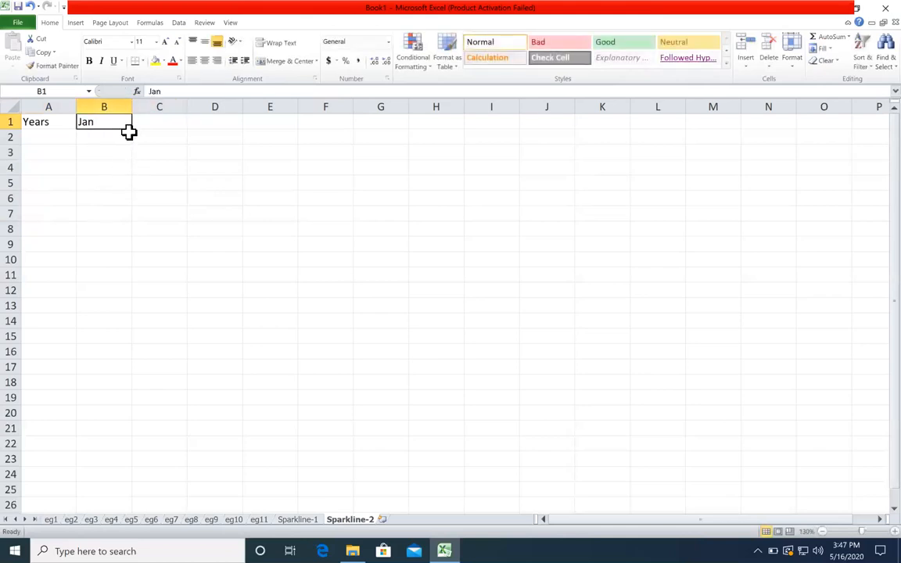
{"action": "left_click_drag", "start_coordinate": [132, 129], "coordinate": [746, 152]}
{"action": "left_click", "coordinate": [249, 213]}
- Enter 2000 as text in cell A2 and fill the years down the column to 2020 in A22
{"action": "left_click", "coordinate": [43, 133]}
{"action": "type", "text": "'2000\\"}
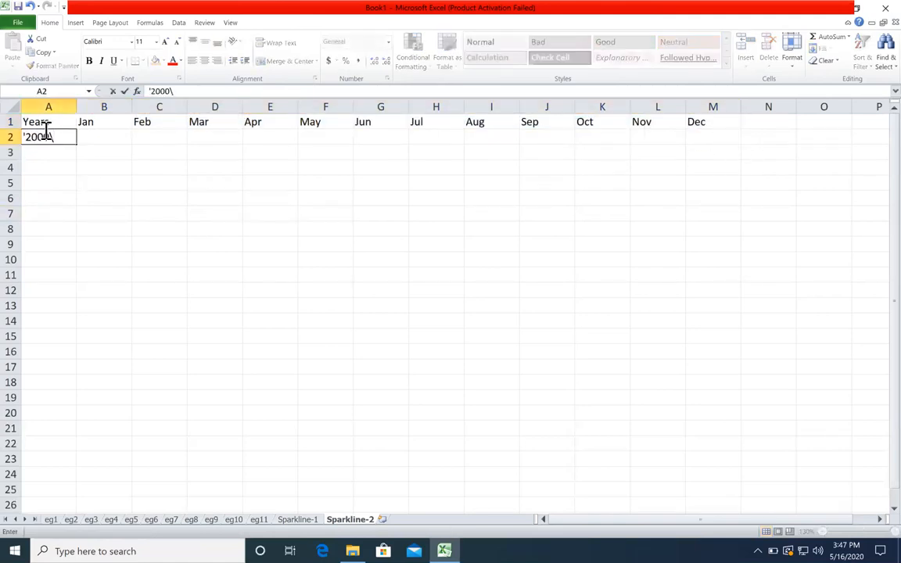
{"action": "key", "text": "Return"}
{"action": "left_click", "coordinate": [46, 133]}
{"action": "left_click_drag", "start_coordinate": [77, 145], "coordinate": [73, 444]}
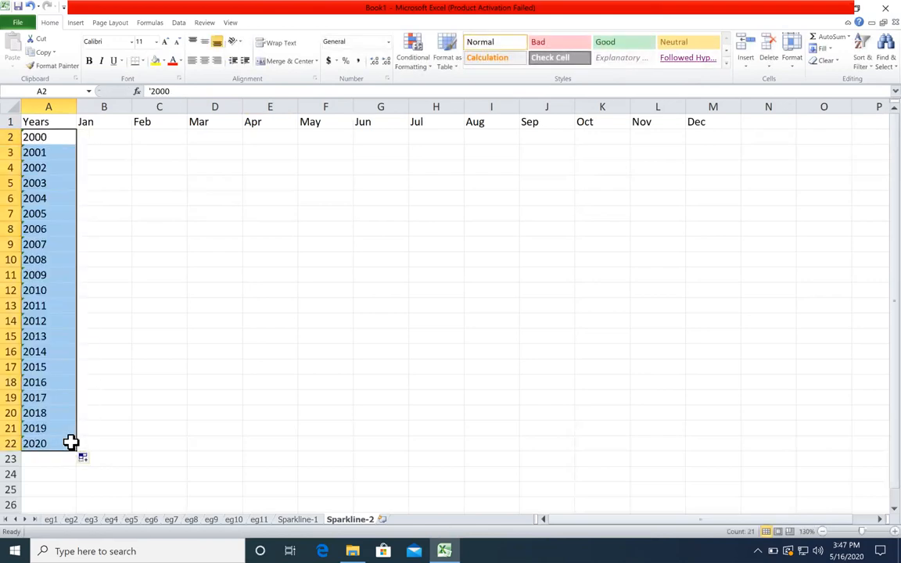
- Increase the height of all rows on the Sparkline-2 sheet slightly
{"action": "left_click", "coordinate": [11, 110]}
{"action": "left_click_drag", "start_coordinate": [14, 130], "coordinate": [15, 131]}
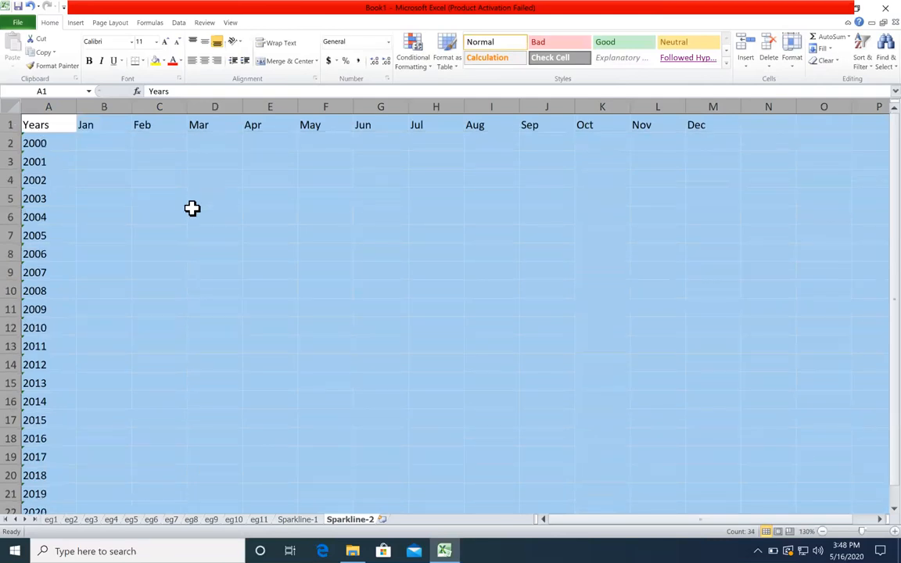
{"action": "left_click", "coordinate": [192, 201]}
- Enter the formula =RANDBETWEEN(-10000,100000) in cell B2
{"action": "left_click", "coordinate": [104, 137]}
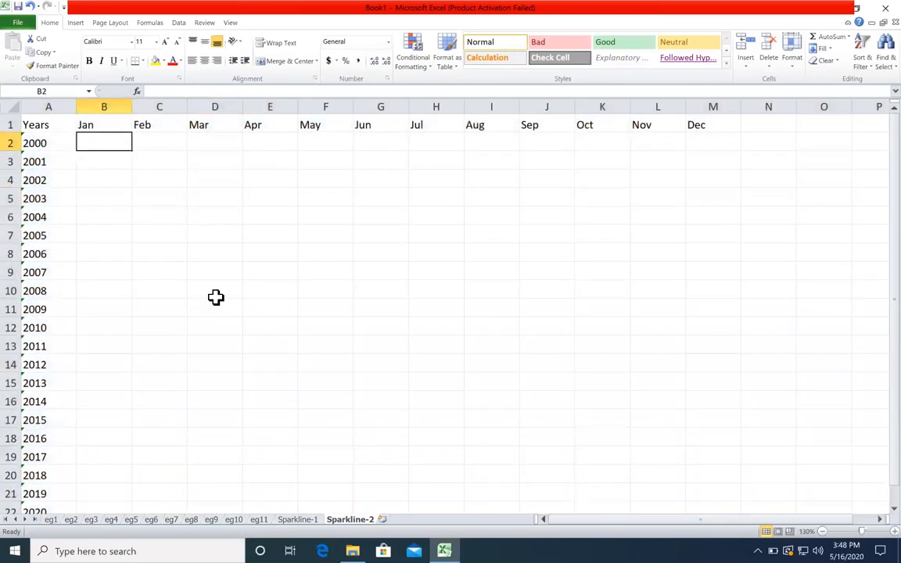
{"action": "type", "text": "=ra"}
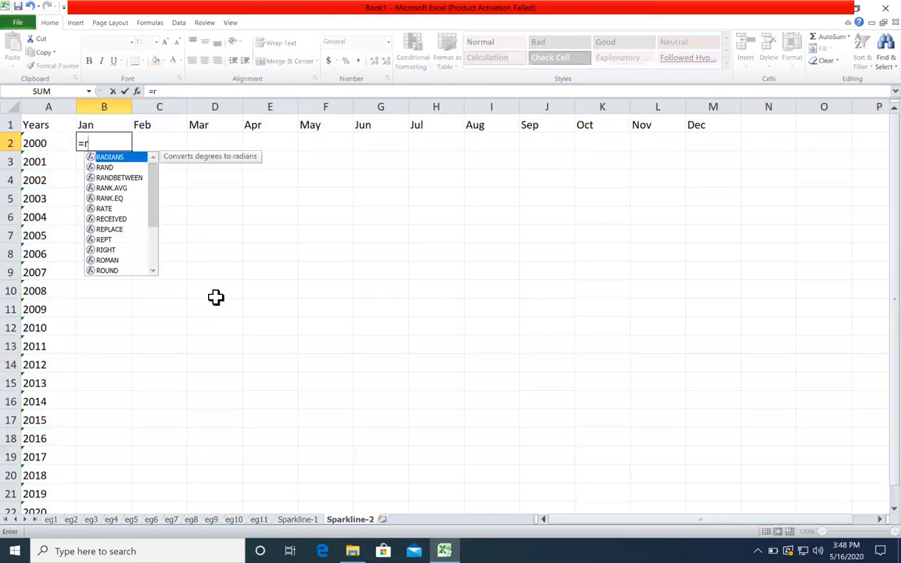
{"action": "key", "text": "Down"}
{"action": "key", "text": "Down"}
{"action": "key", "text": "Tab"}
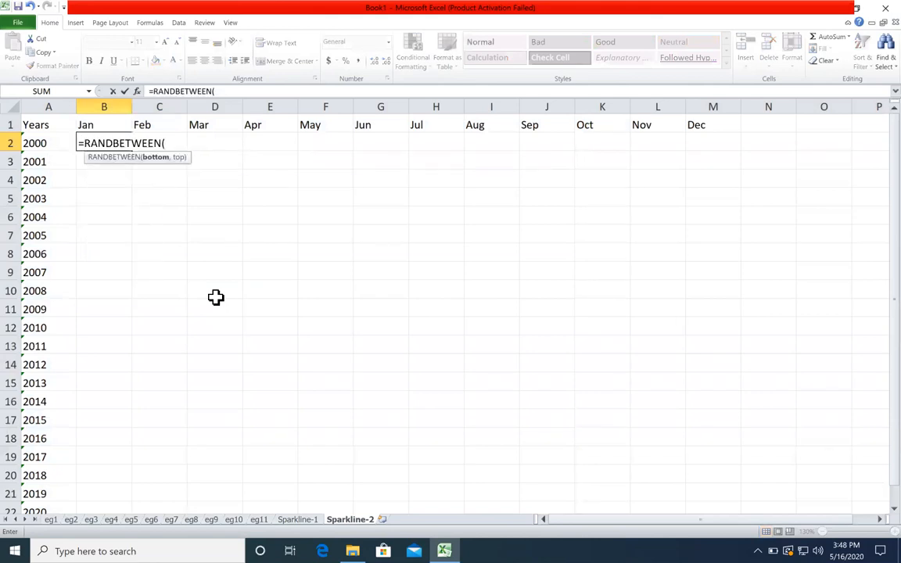
{"action": "type", "text": "-10000,"}
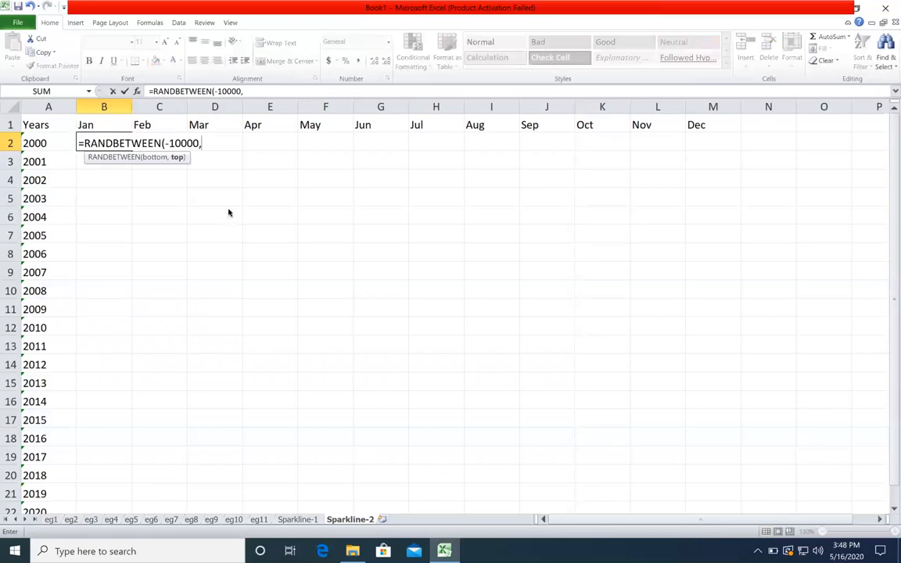
{"action": "left_click", "coordinate": [257, 90]}
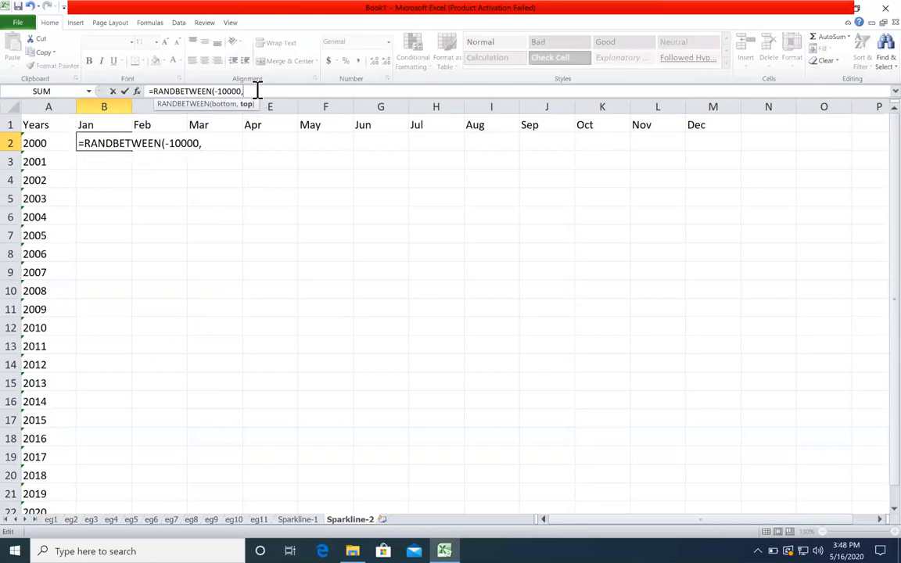
{"action": "type", "text": "100000"}
{"action": "key", "text": "Return"}
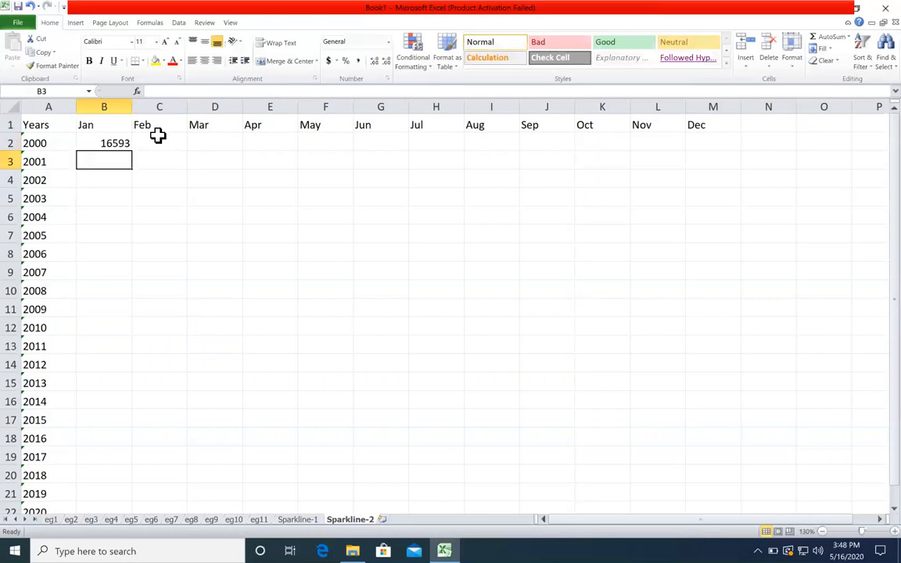
- Fill the RANDBETWEEN formula from B2 down to row 22 and across to the Dec column, covering B2:M22
{"action": "left_click", "coordinate": [125, 145]}
{"action": "double_click", "coordinate": [132, 151]}
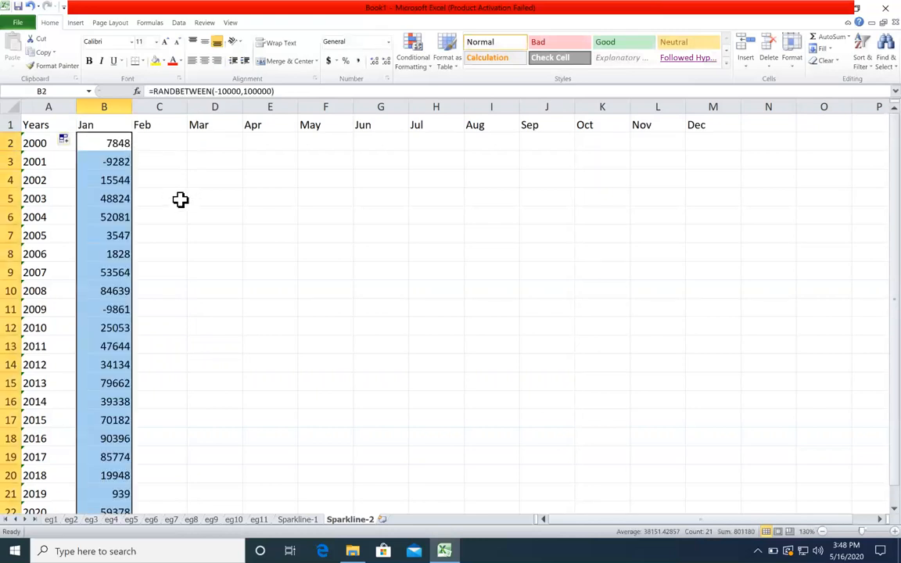
{"action": "key", "text": "shift+Right"}
{"action": "key", "text": "shift+Right"}
{"action": "key", "text": "shift+Right"}
{"action": "key", "text": "shift+Right"}
{"action": "key", "text": "shift+Right"}
{"action": "key", "text": "shift+Right"}
{"action": "key", "text": "shift+Right"}
{"action": "key", "text": "shift+Right"}
{"action": "key", "text": "shift+Right"}
{"action": "key", "text": "shift+Right"}
{"action": "key", "text": "shift+Right"}
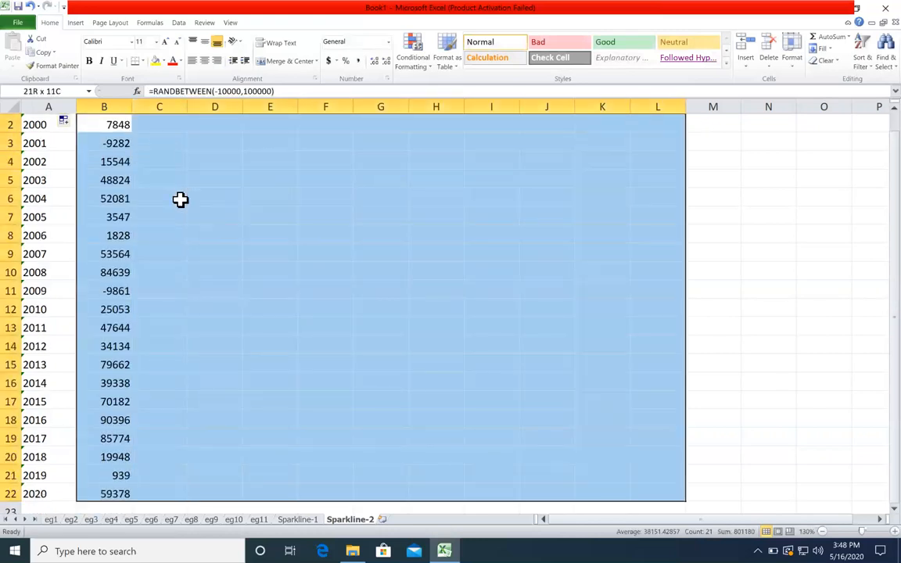
{"action": "scroll", "coordinate": [317, 226], "scroll_direction": "up", "scroll_amount": 1}
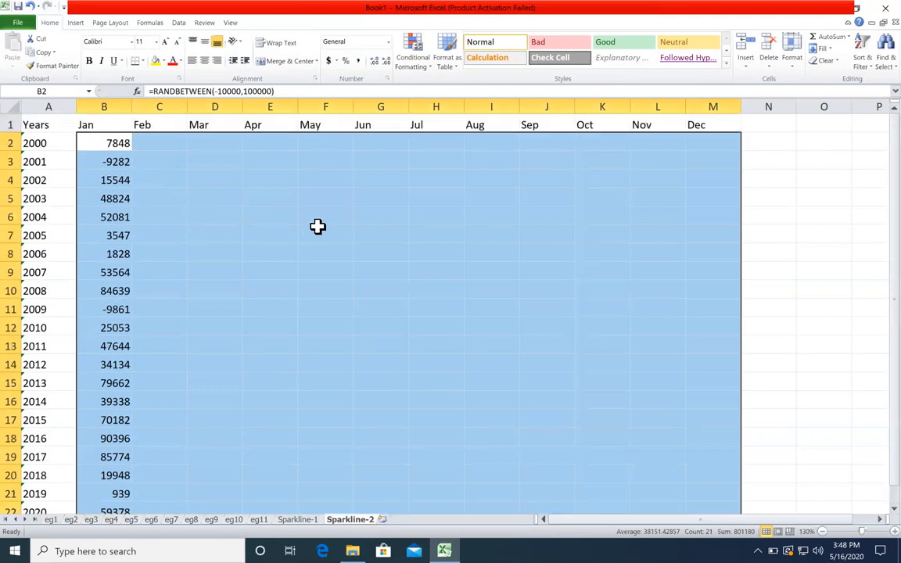
{"action": "key", "text": "ctrl+r"}
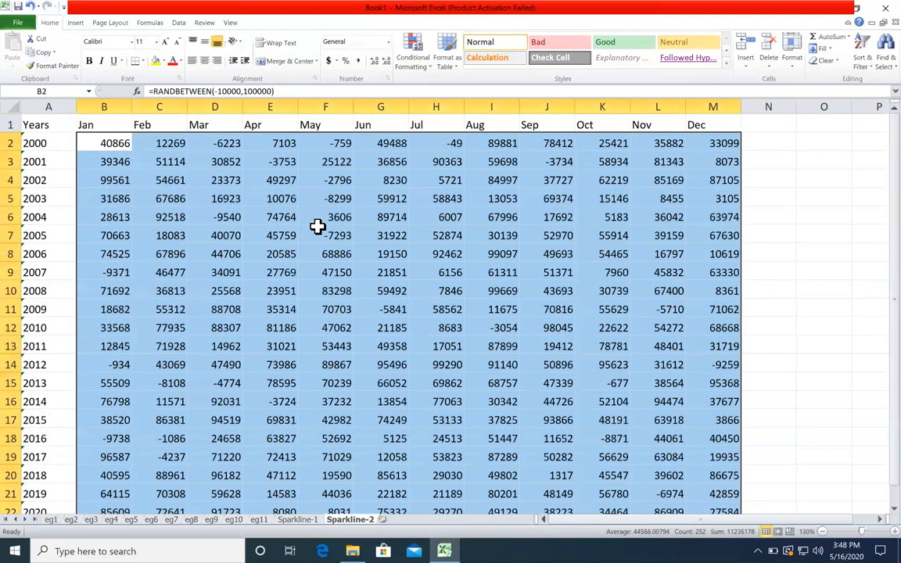
- Replace the random-number formulas in B2:M22 with their values using Paste Special with the Values option
{"action": "key", "text": "ctrl+c"}
{"action": "right_click", "coordinate": [355, 281]}
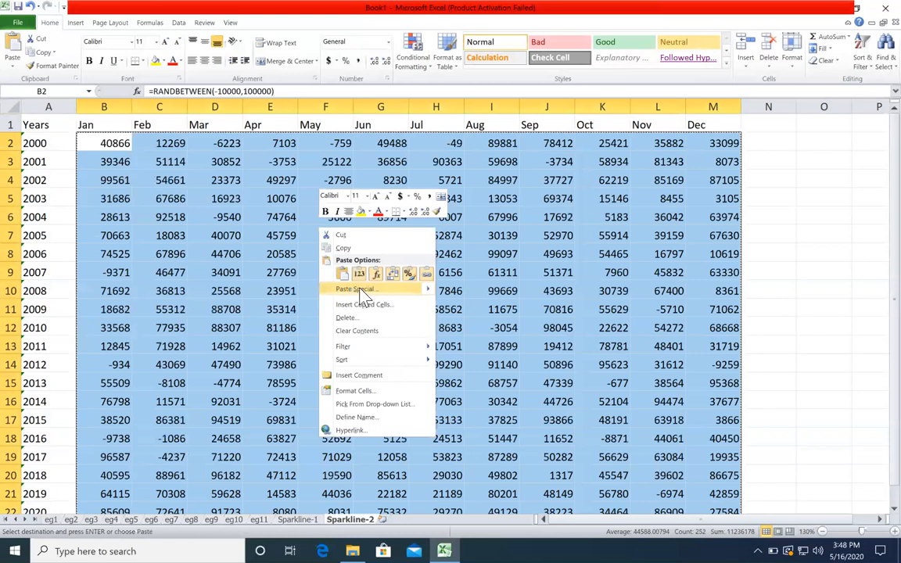
{"action": "left_click", "coordinate": [359, 291]}
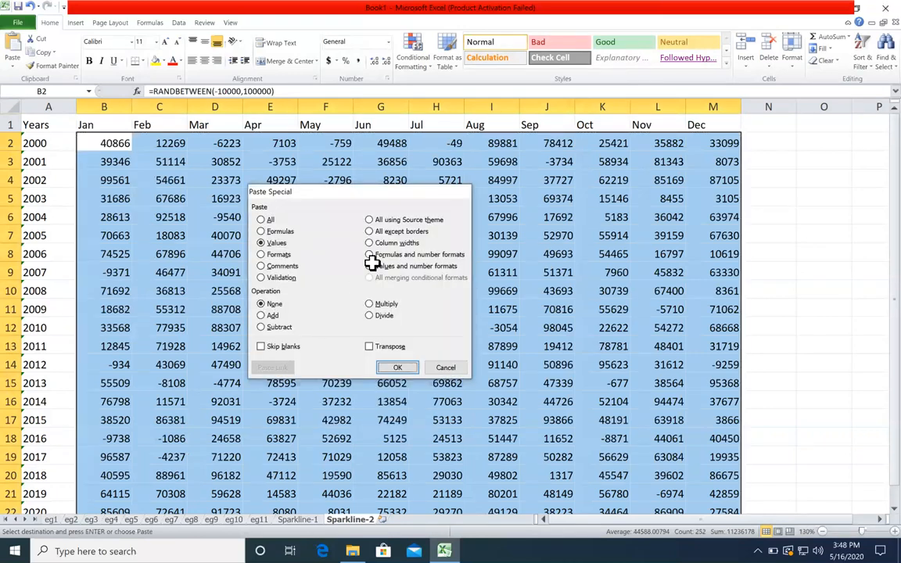
{"action": "key", "text": "Return"}
{"action": "left_click", "coordinate": [379, 234]}
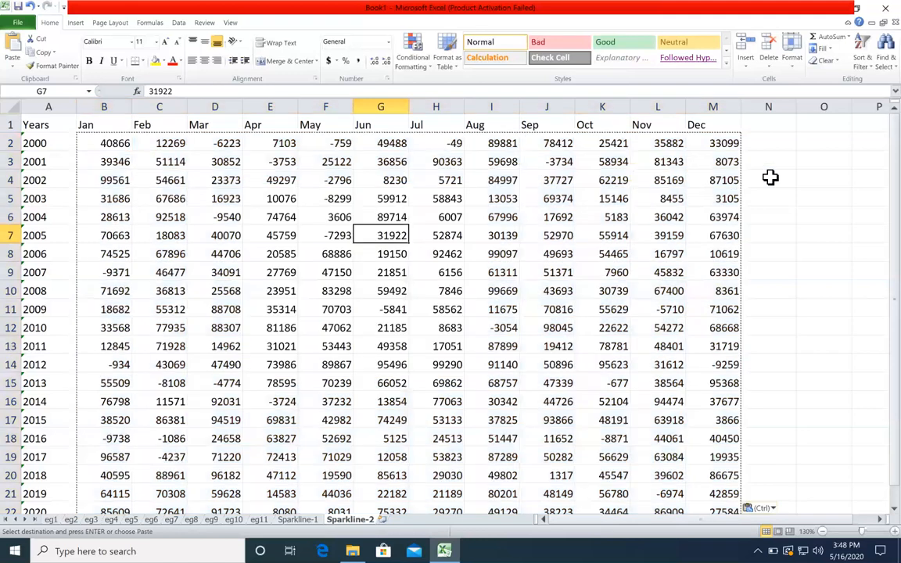
{"action": "left_click", "coordinate": [528, 235]}
{"action": "key", "text": "Escape"}
- Widen the empty columns N and O and narrow the month columns B to M
{"action": "left_click_drag", "start_coordinate": [56, 143], "coordinate": [62, 235]}
{"action": "left_click", "coordinate": [644, 124]}
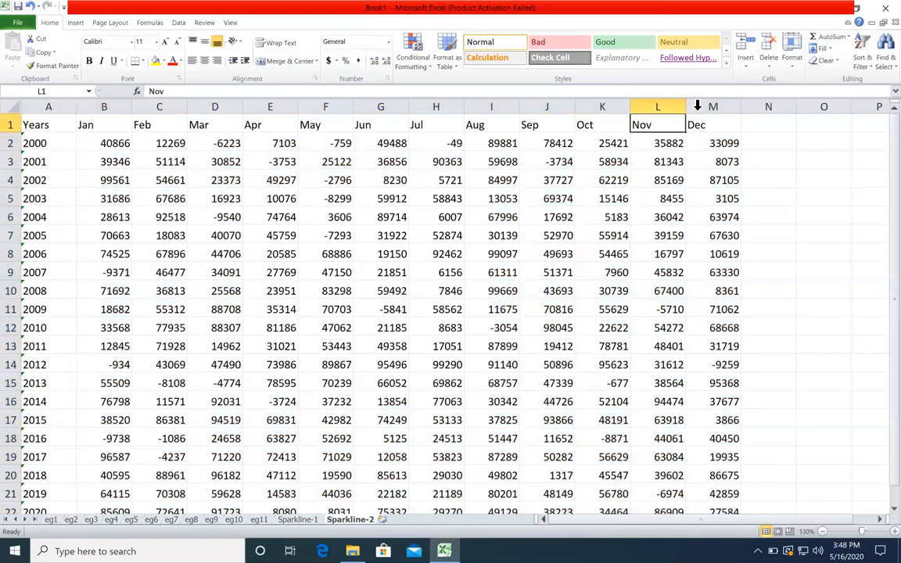
{"action": "left_click", "coordinate": [702, 105]}
{"action": "left_click", "coordinate": [782, 122]}
{"action": "left_click_drag", "start_coordinate": [796, 107], "coordinate": [864, 124]}
{"action": "left_click_drag", "start_coordinate": [712, 106], "coordinate": [122, 107]}
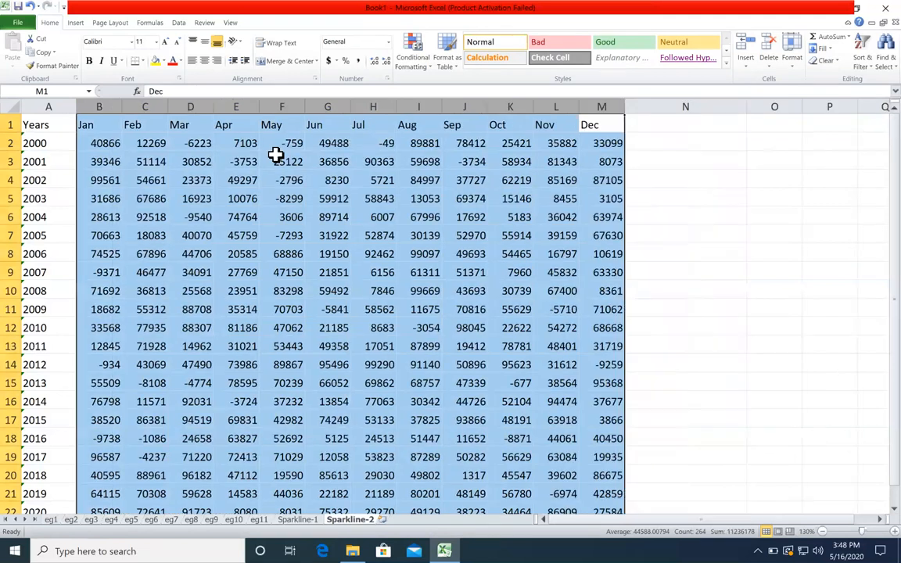
{"action": "left_click_drag", "start_coordinate": [804, 108], "coordinate": [858, 115]}
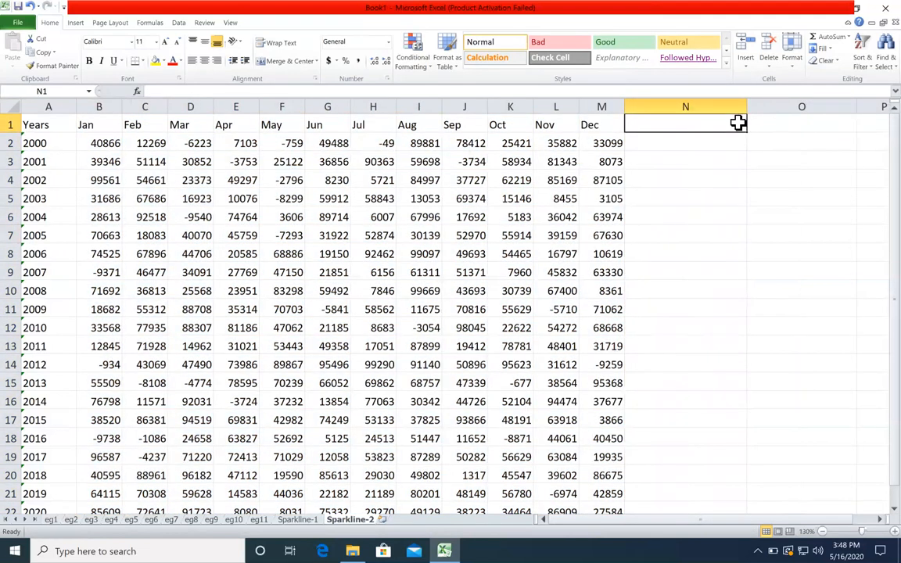
- Enter the header Trends in cells N1 and O1
{"action": "type", "text": "Trends"}
{"action": "key", "text": "Tab"}
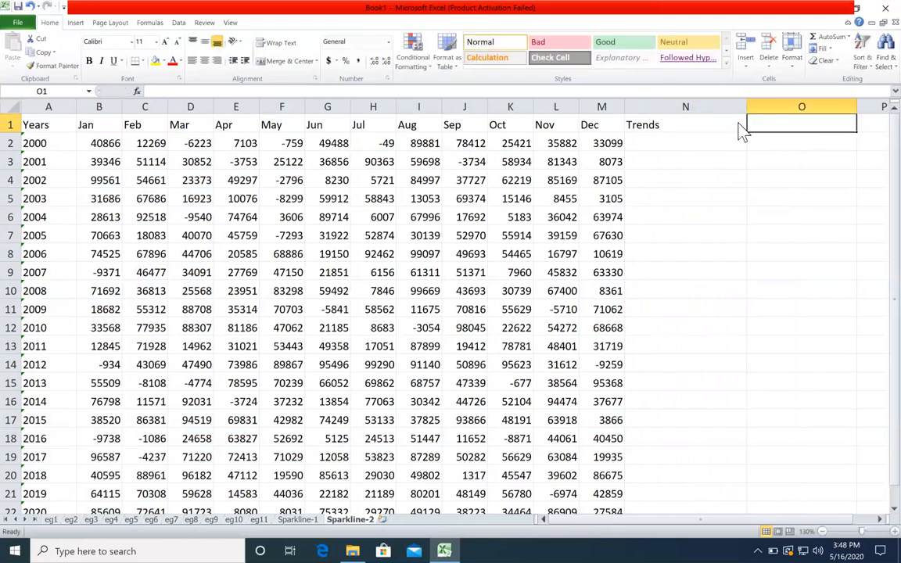
{"action": "key", "text": "super+r"}
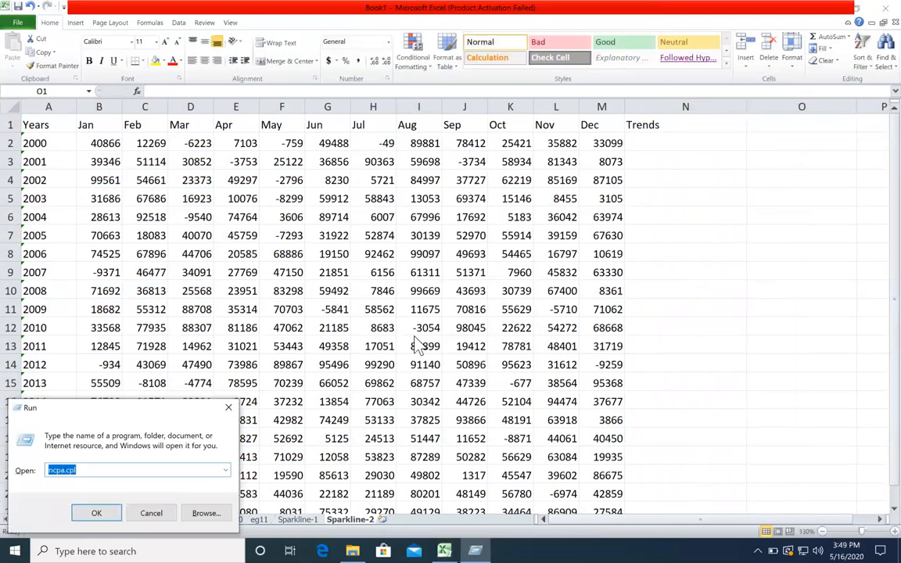
{"action": "left_click", "coordinate": [228, 407]}
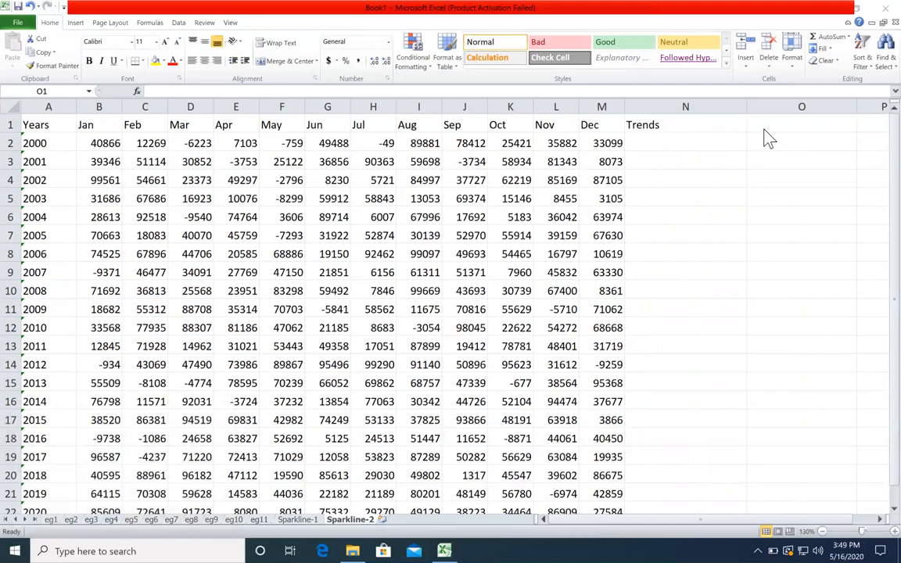
{"action": "type", "text": "Trends"}
- Insert a line sparkline in cell N2 from the 2000 monthly values in B2:M2
{"action": "left_click", "coordinate": [719, 143]}
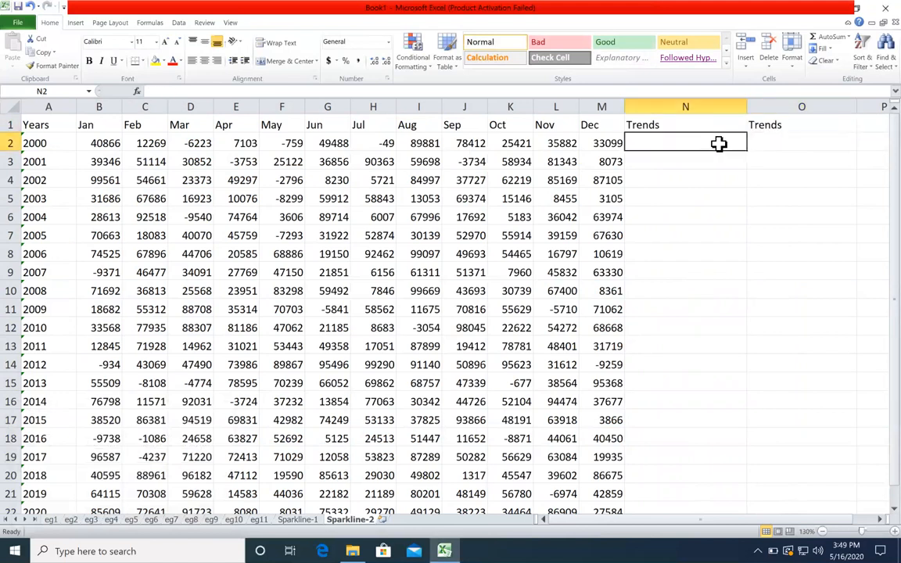
{"action": "left_click", "coordinate": [76, 22]}
{"action": "left_click", "coordinate": [370, 45]}
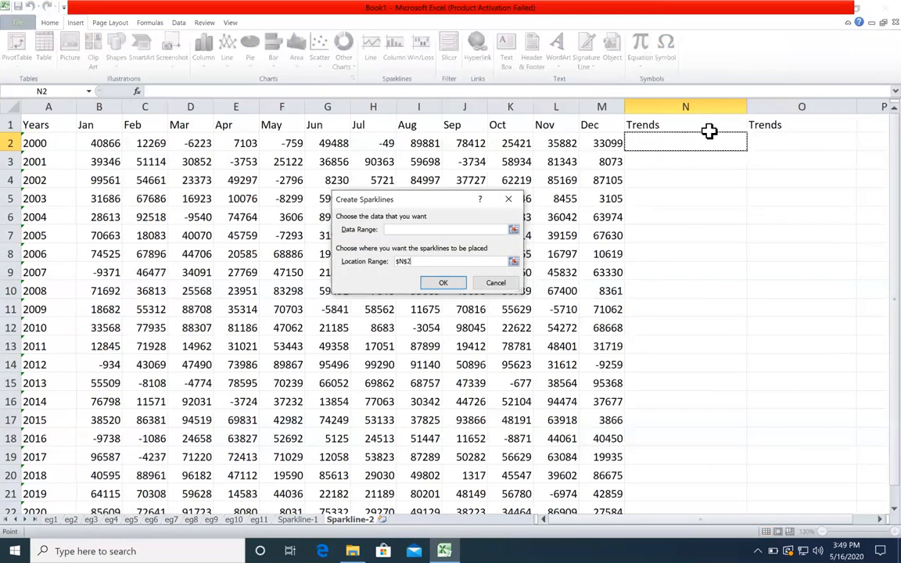
{"action": "left_click_drag", "start_coordinate": [103, 140], "coordinate": [578, 148]}
{"action": "left_click", "coordinate": [458, 285]}
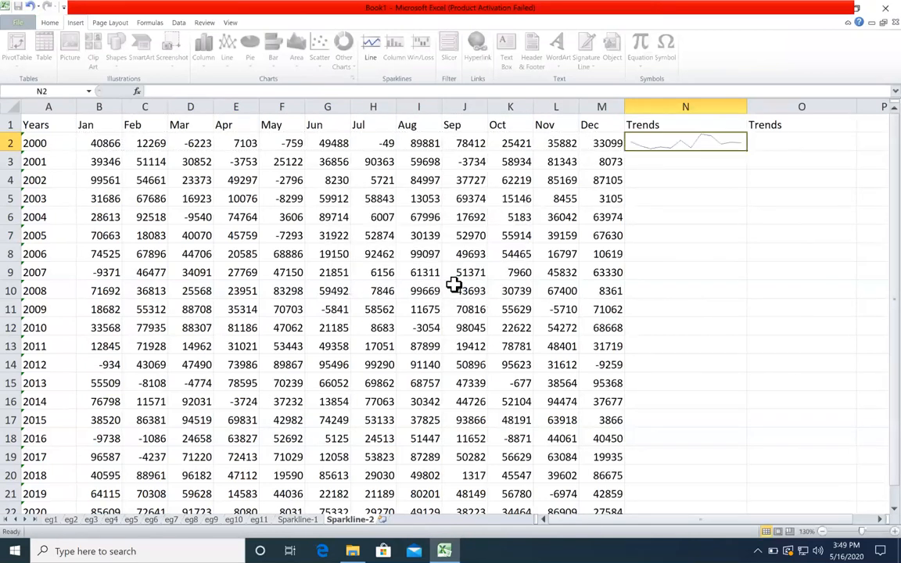
- Fill the line sparkline from N2 down to N22 for all the years
{"action": "left_click_drag", "start_coordinate": [747, 151], "coordinate": [704, 477]}
{"action": "left_click_drag", "start_coordinate": [736, 506], "coordinate": [714, 315]}
{"action": "left_click", "coordinate": [791, 229]}
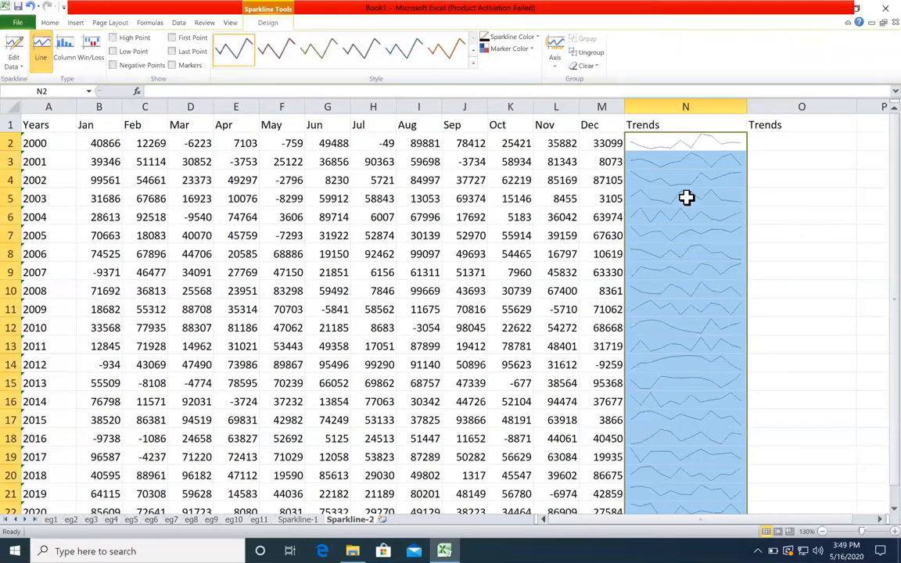
- Turn on High Point, Low Point, Negative Points and Markers for the line sparklines in column N
{"action": "left_click", "coordinate": [690, 144]}
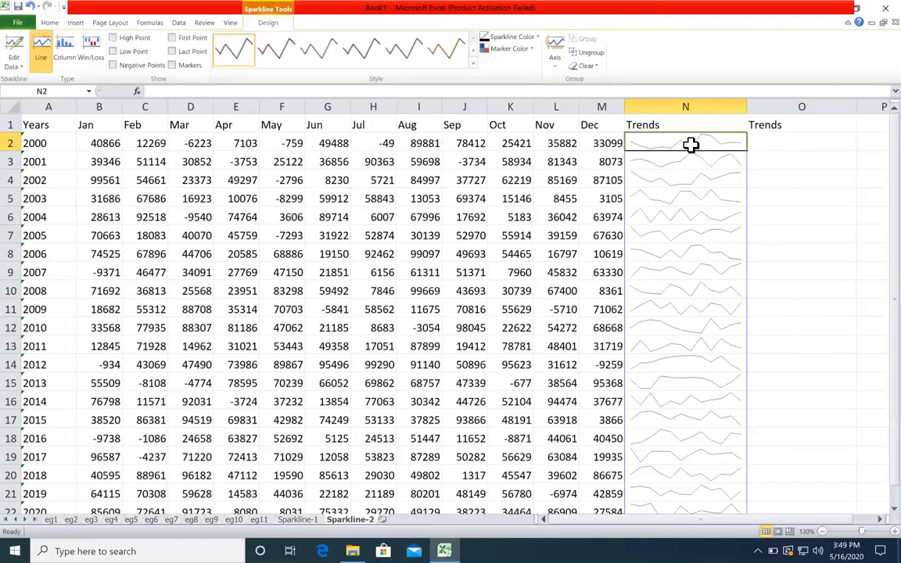
{"action": "left_click", "coordinate": [135, 38]}
{"action": "left_click", "coordinate": [133, 51]}
{"action": "left_click", "coordinate": [140, 66]}
{"action": "left_click", "coordinate": [171, 66]}
- Insert a column sparkline in O2 from B2:M2 and fill it down column O for all the years
{"action": "left_click", "coordinate": [802, 145]}
{"action": "left_click_drag", "start_coordinate": [744, 110], "coordinate": [740, 110]}
{"action": "left_click", "coordinate": [75, 23]}
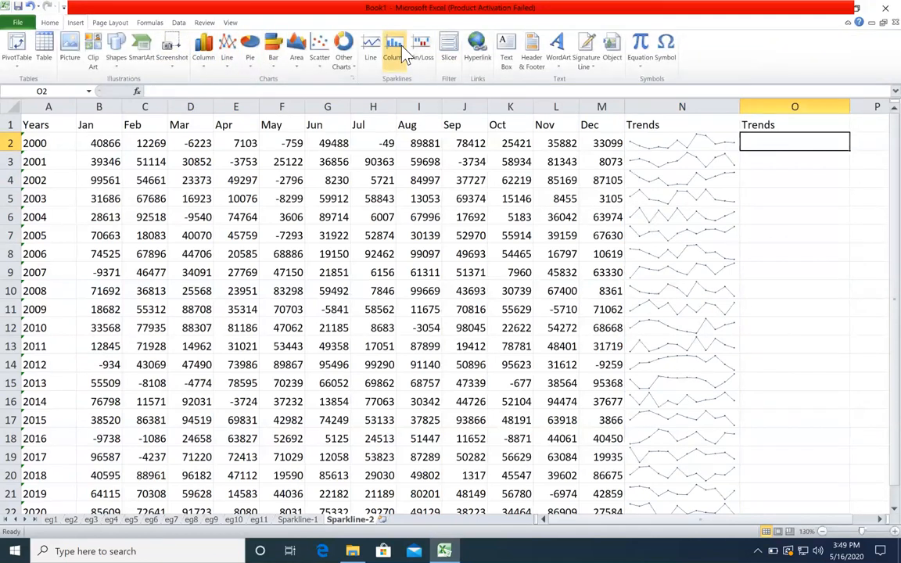
{"action": "left_click_drag", "start_coordinate": [98, 127], "coordinate": [525, 180]}
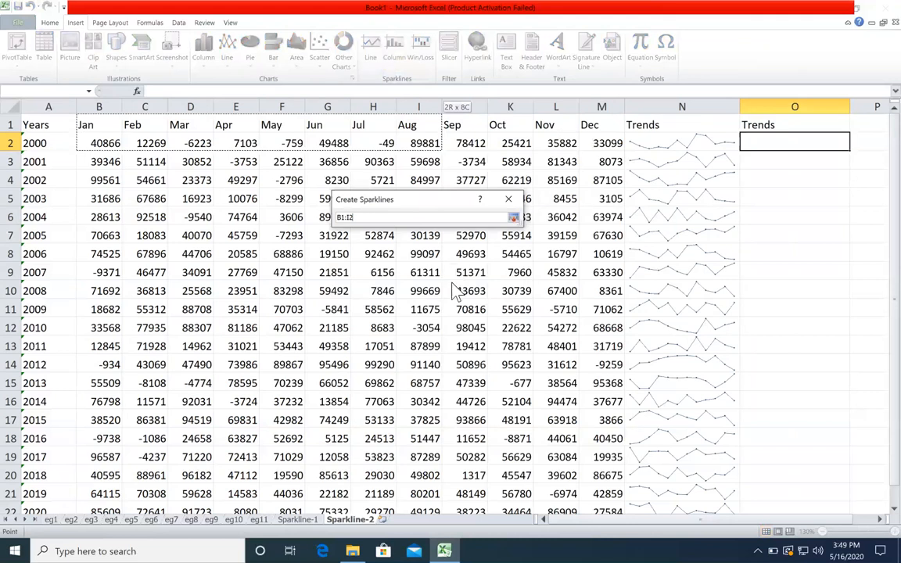
{"action": "left_click", "coordinate": [415, 260]}
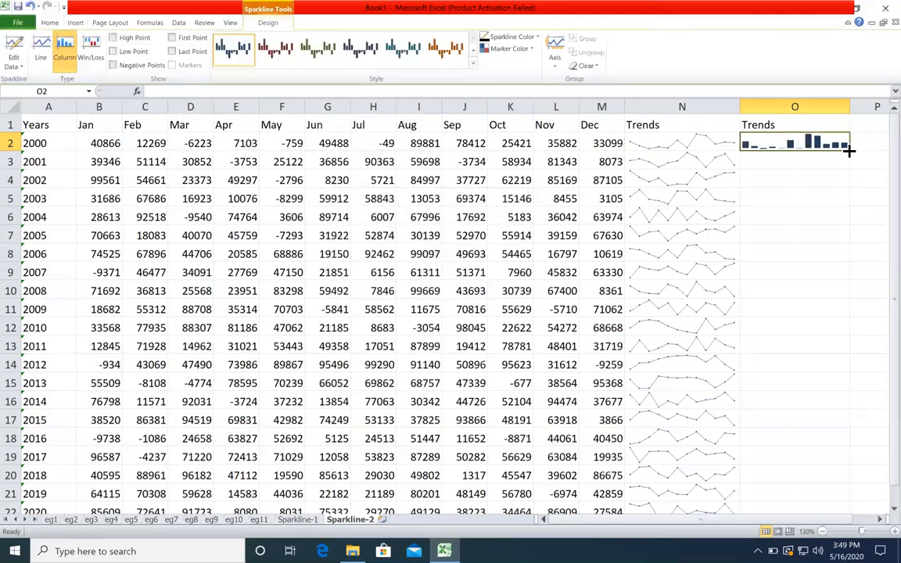
{"action": "left_click_drag", "start_coordinate": [851, 152], "coordinate": [833, 454]}
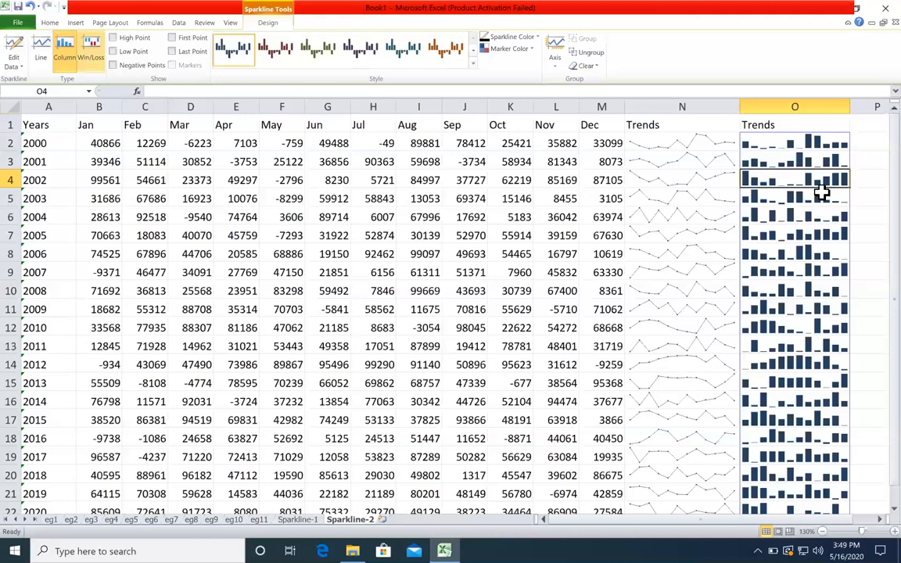
- Change the column sparklines in column O to the Win/Loss type
{"action": "key", "text": "Left"}
{"action": "key", "text": "Left"}
{"action": "key", "text": "Left"}
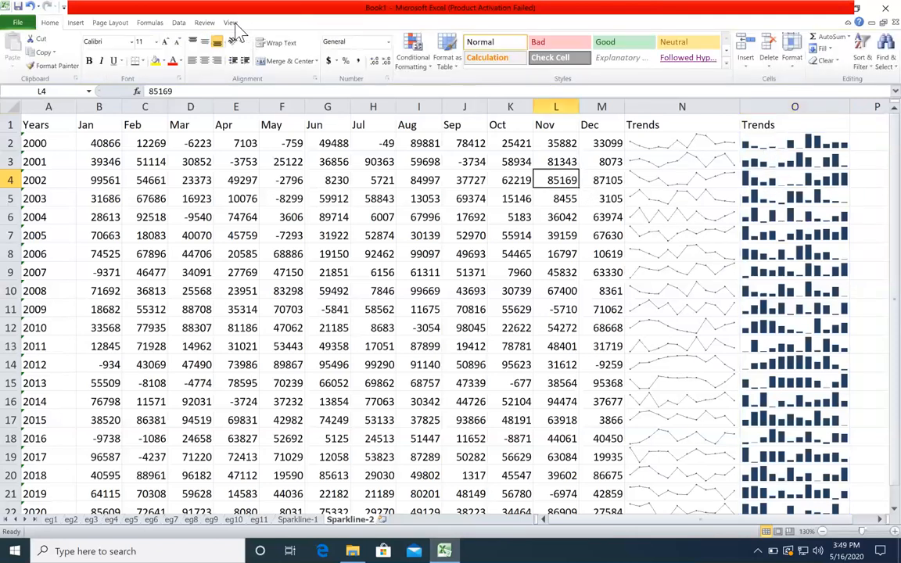
{"action": "left_click", "coordinate": [778, 145]}
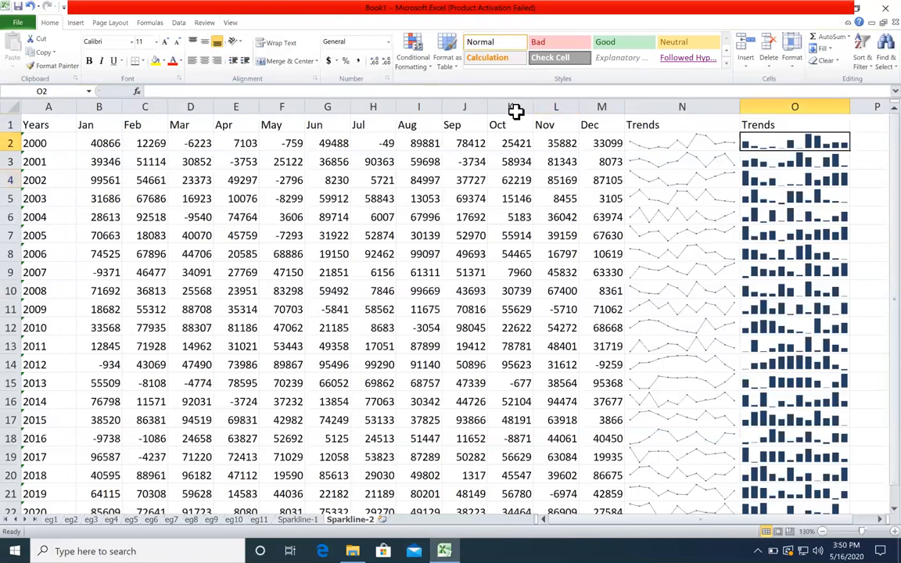
{"action": "left_click", "coordinate": [275, 23]}
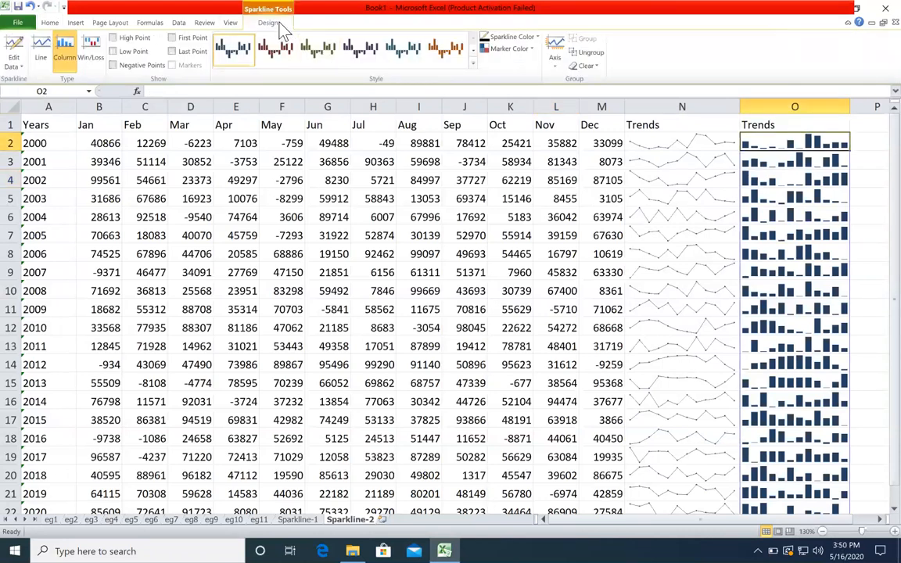
{"action": "left_click", "coordinate": [90, 54]}
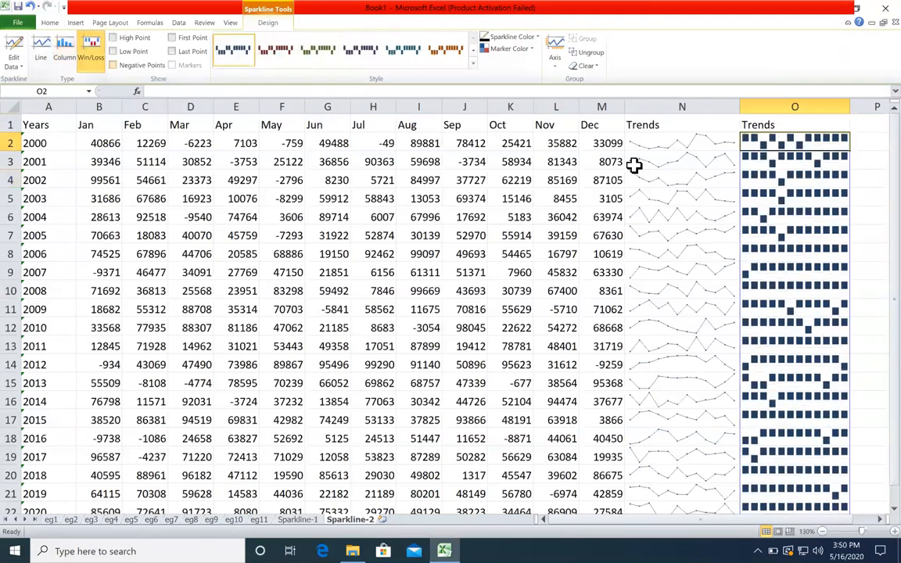
- Turn on Negative Points for the win/loss sparklines in column O and check the highlighted losses in several years
{"action": "left_click", "coordinate": [130, 67]}
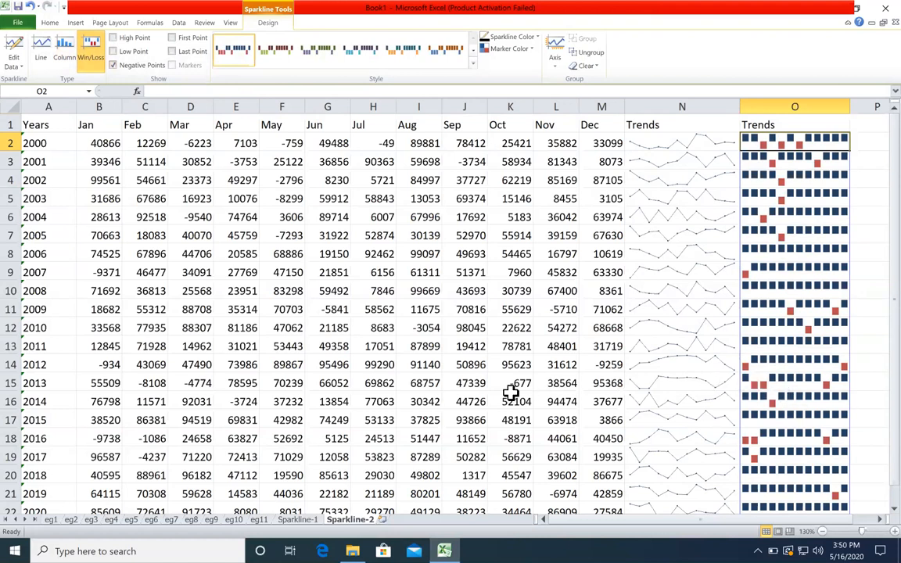
{"action": "left_click", "coordinate": [808, 477]}
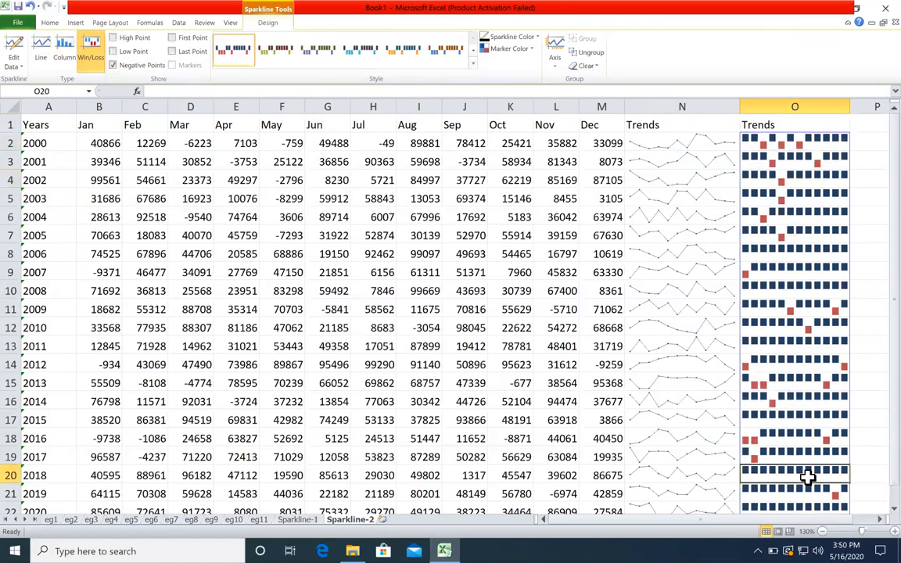
{"action": "left_click", "coordinate": [805, 249]}
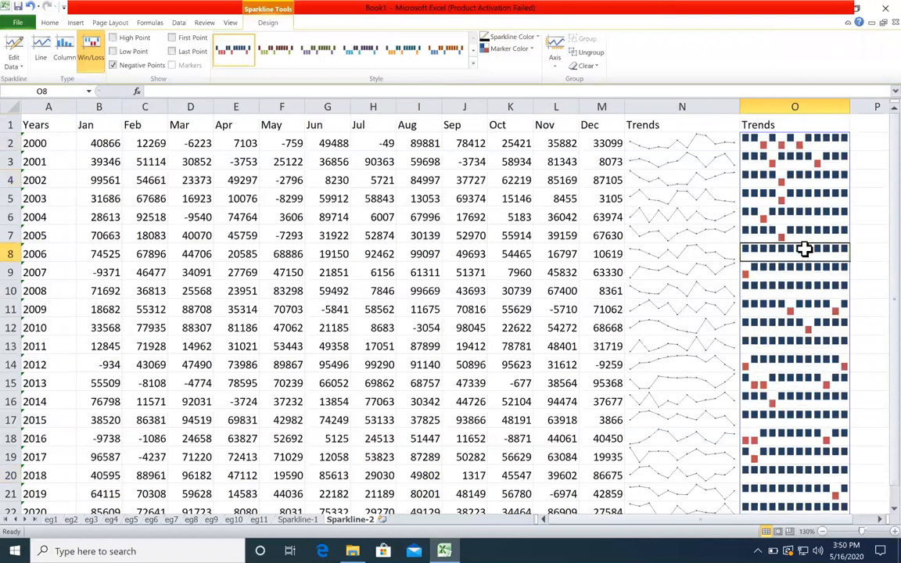
{"action": "left_click", "coordinate": [788, 382]}
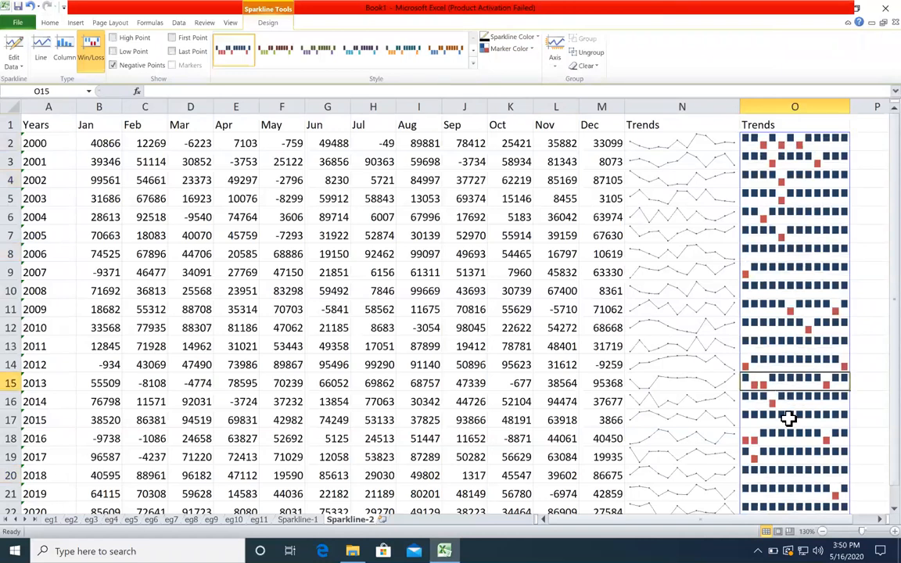
{"action": "left_click", "coordinate": [785, 438]}
{"action": "scroll", "coordinate": [781, 430], "scroll_direction": "down", "scroll_amount": 1}
{"action": "scroll", "coordinate": [767, 402], "scroll_direction": "up", "scroll_amount": 1}
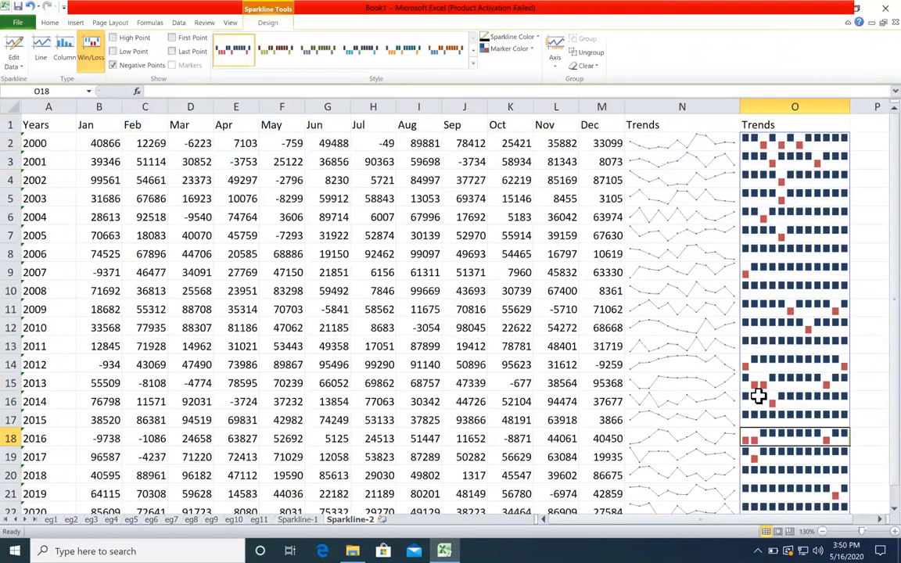
{"action": "left_click", "coordinate": [513, 268]}
{"action": "left_click", "coordinate": [819, 161]}
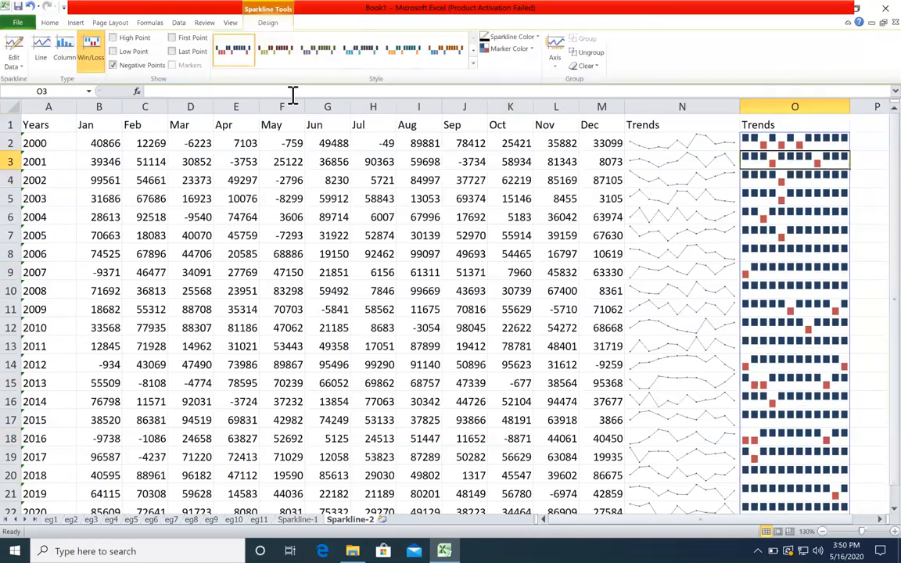
- Try the dark red preset style on the column O sparklines, ending back on the first dark blue style
{"action": "left_click", "coordinate": [285, 49]}
{"action": "left_click", "coordinate": [313, 50]}
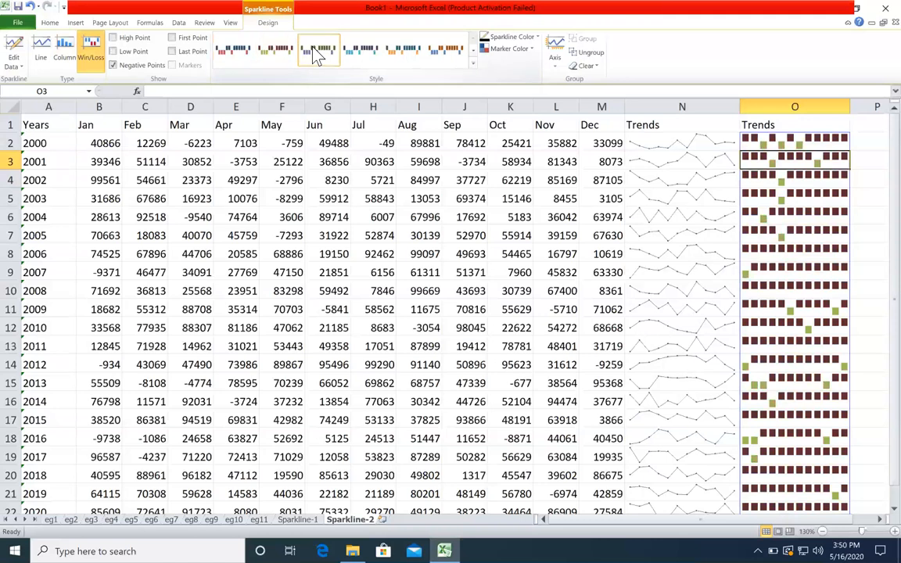
{"action": "left_click", "coordinate": [229, 63]}
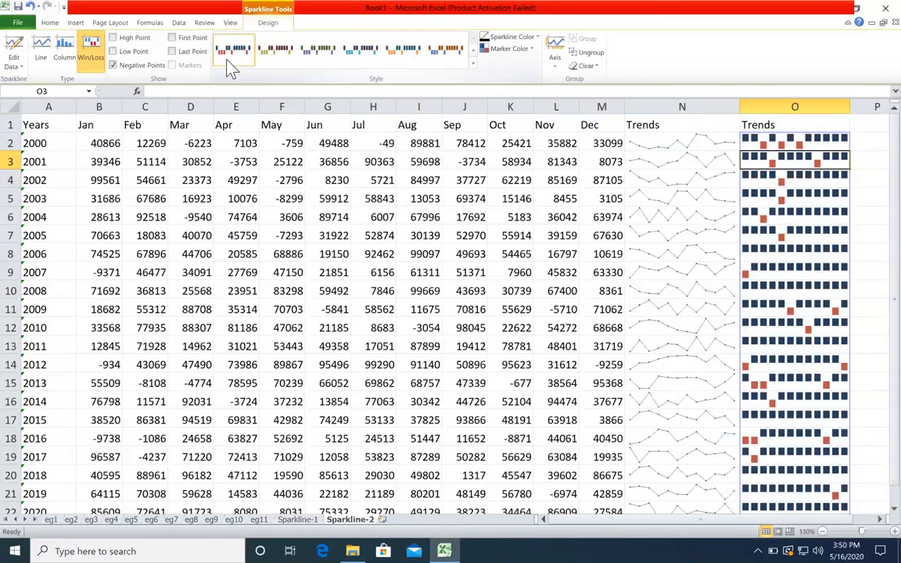
- Compare the Line and Win/Loss types on the column O sparklines and set them to the Column type
{"action": "left_click", "coordinate": [64, 62]}
{"action": "left_click", "coordinate": [39, 58]}
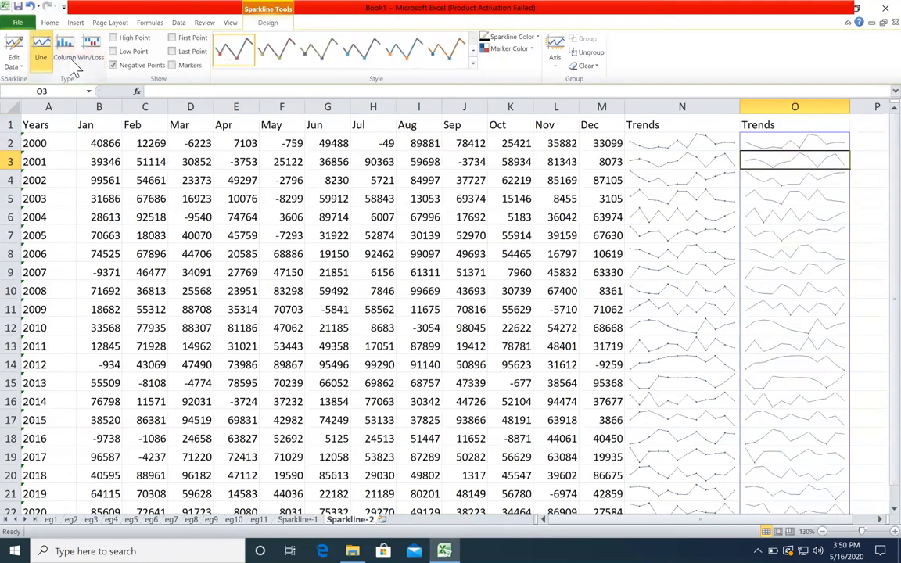
{"action": "left_click", "coordinate": [91, 54]}
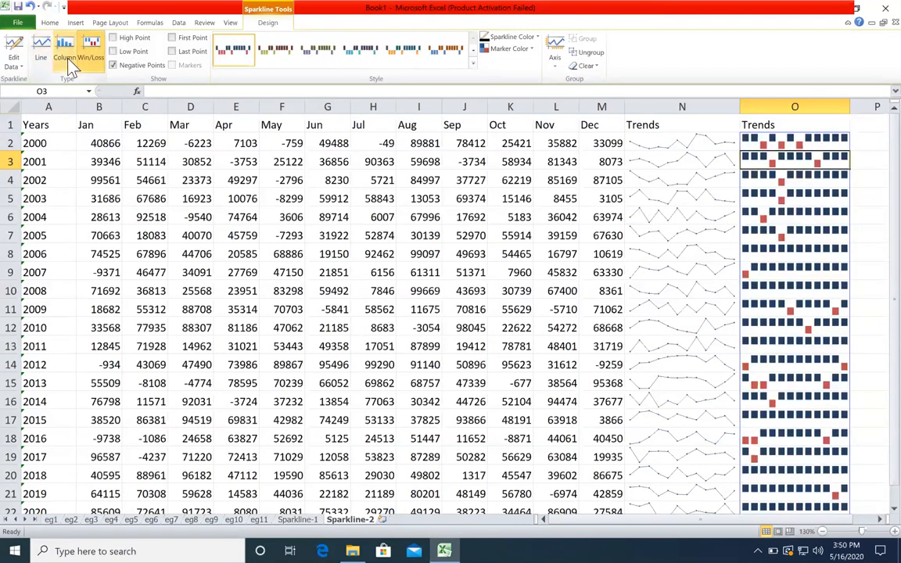
{"action": "left_click", "coordinate": [68, 61]}
{"action": "left_click", "coordinate": [357, 144]}
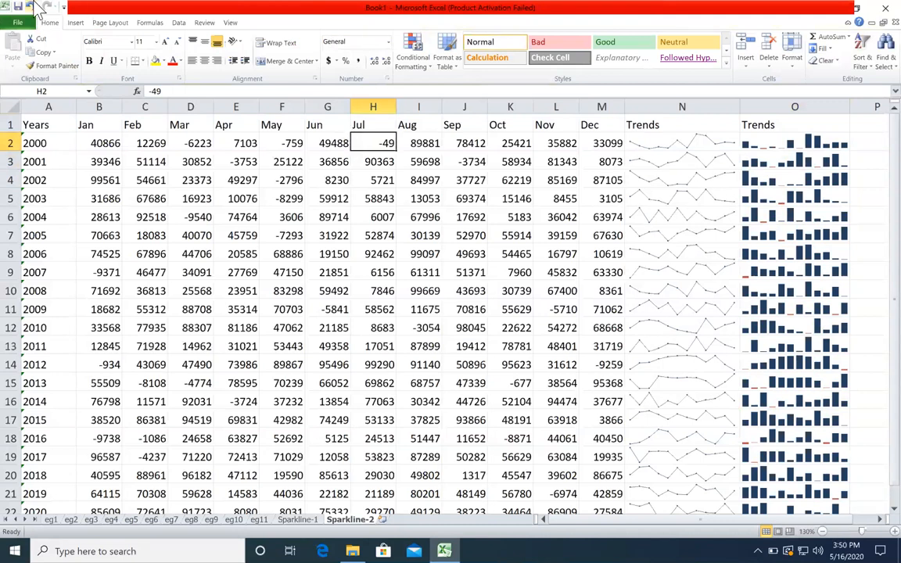
{"action": "left_click", "coordinate": [77, 23]}
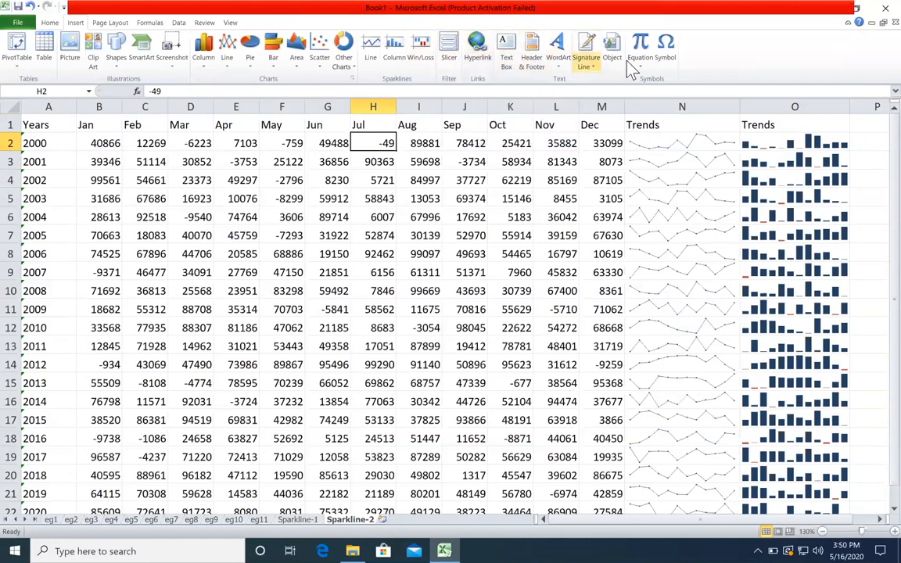
{"action": "left_click", "coordinate": [110, 22]}
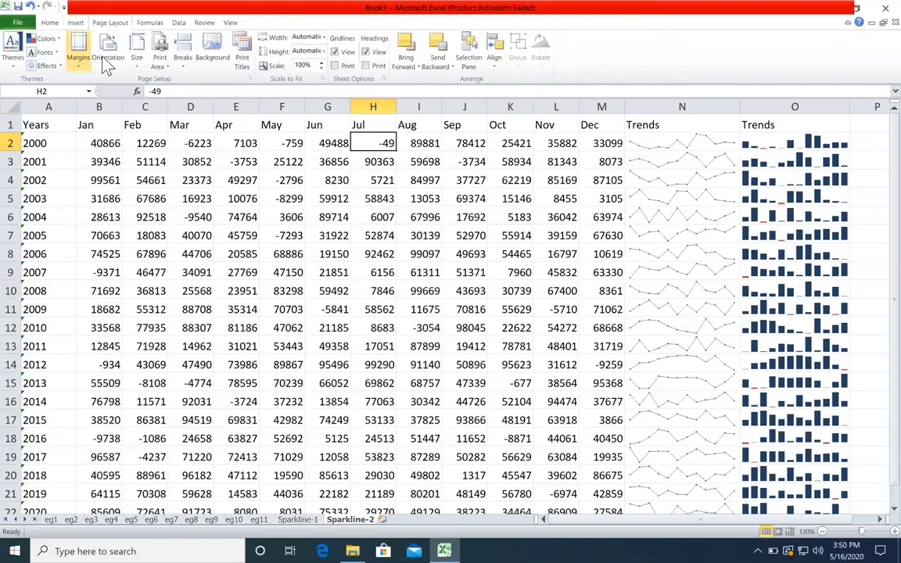
{"action": "left_click", "coordinate": [75, 23]}
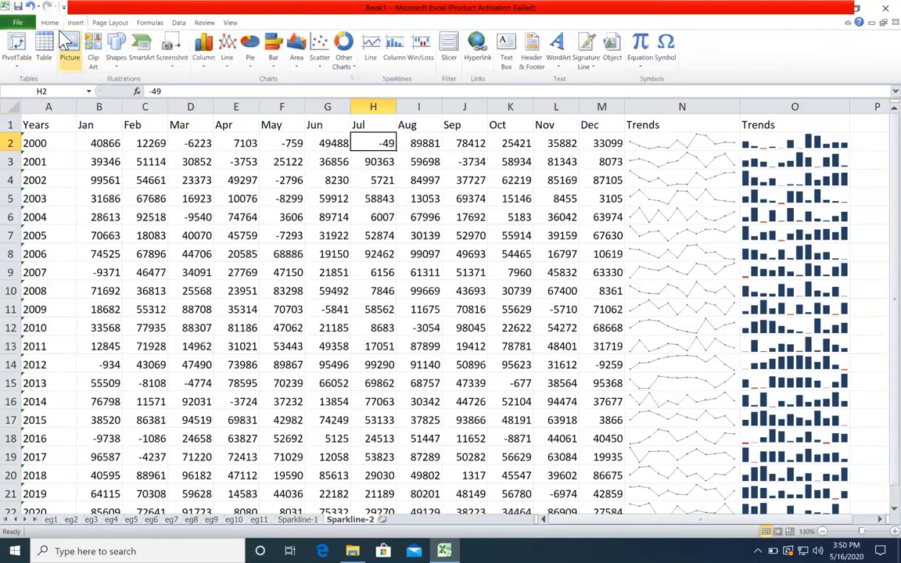
{"action": "scroll", "coordinate": [117, 28], "scroll_direction": "up", "scroll_amount": 1}
{"action": "left_click", "coordinate": [118, 24]}
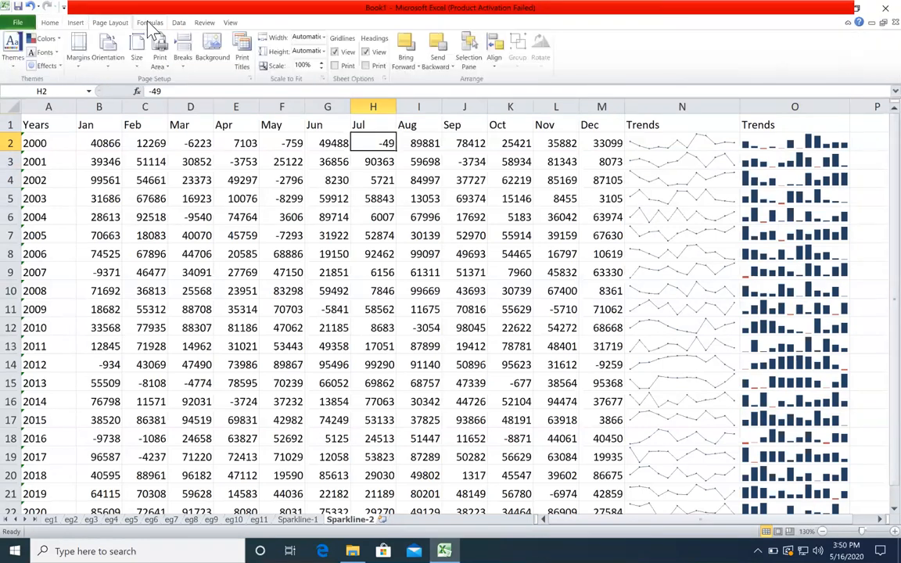
{"action": "left_click", "coordinate": [148, 22]}
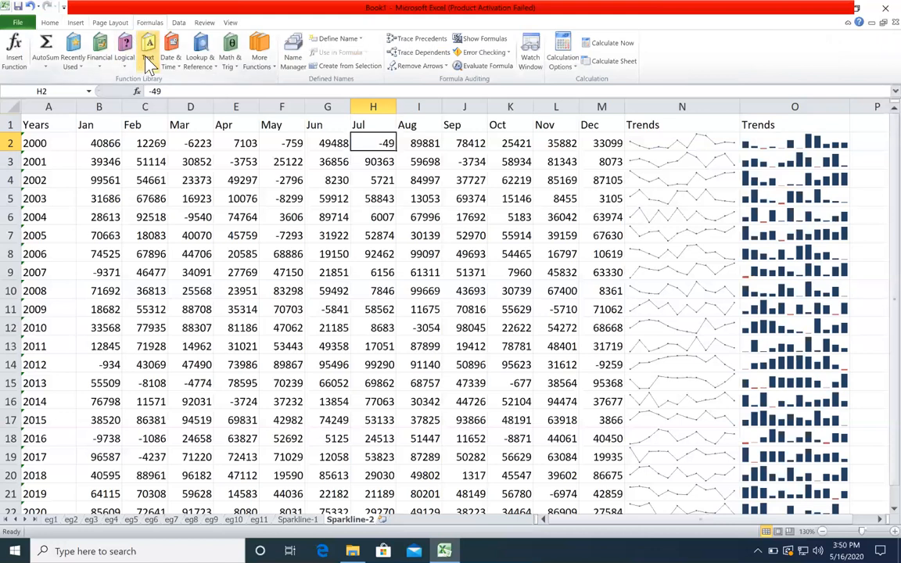
{"action": "left_click", "coordinate": [148, 56]}
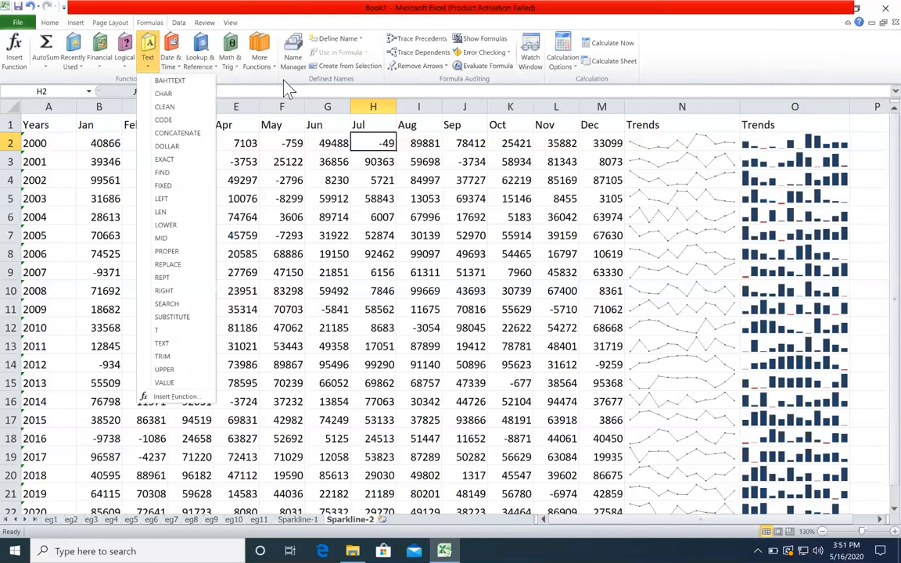
{"action": "left_click", "coordinate": [298, 93]}
{"action": "left_click", "coordinate": [101, 25]}
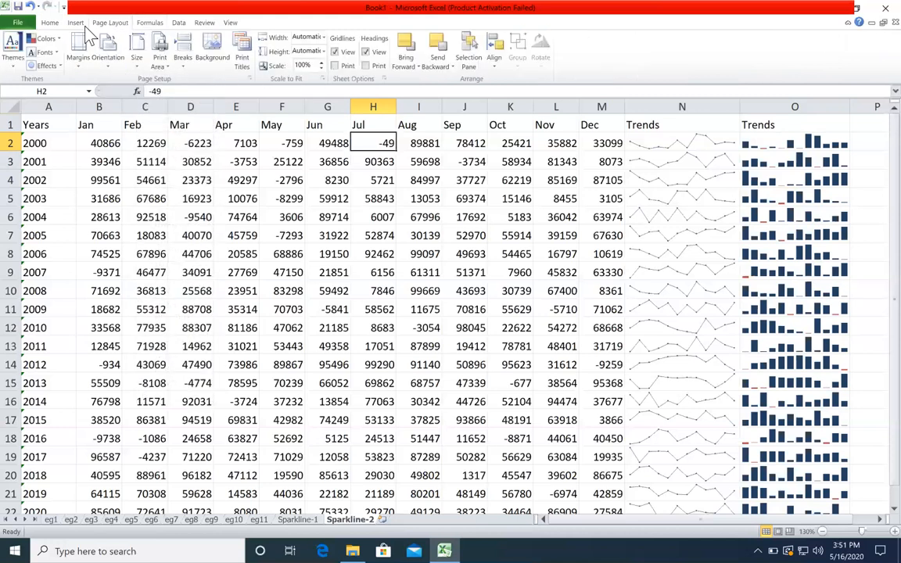
{"action": "scroll", "coordinate": [71, 25], "scroll_direction": "up", "scroll_amount": 1}
{"action": "scroll", "coordinate": [70, 24], "scroll_direction": "up", "scroll_amount": 1}
{"action": "scroll", "coordinate": [71, 24], "scroll_direction": "down", "scroll_amount": 1}
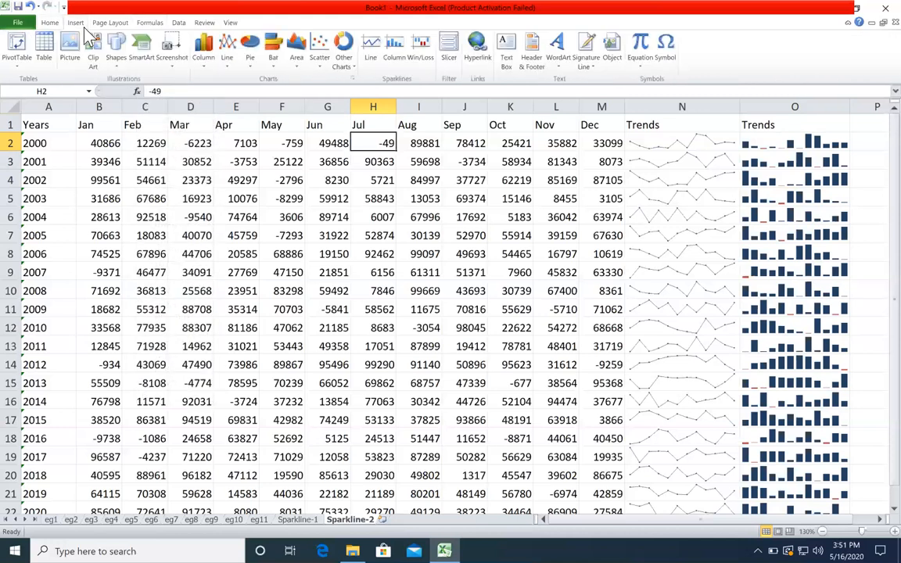
{"action": "left_click", "coordinate": [109, 26]}
{"action": "left_click", "coordinate": [146, 22]}
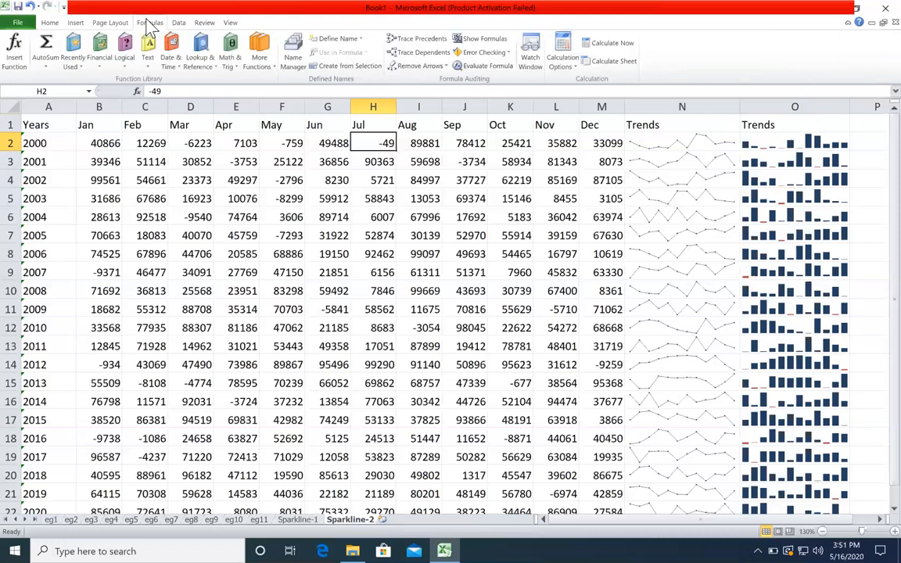
{"action": "left_click", "coordinate": [81, 25]}
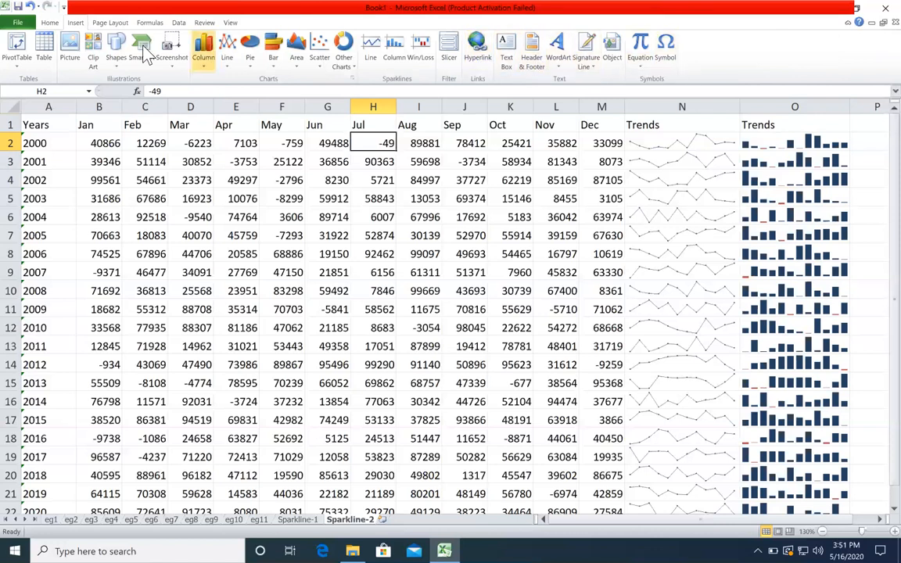
{"action": "left_click", "coordinate": [111, 23]}
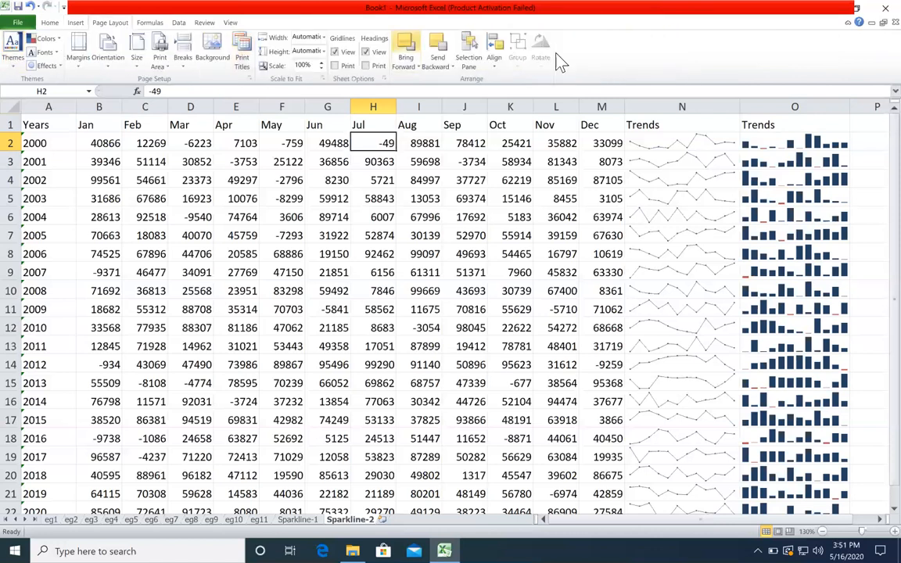
{"action": "left_click", "coordinate": [76, 23]}
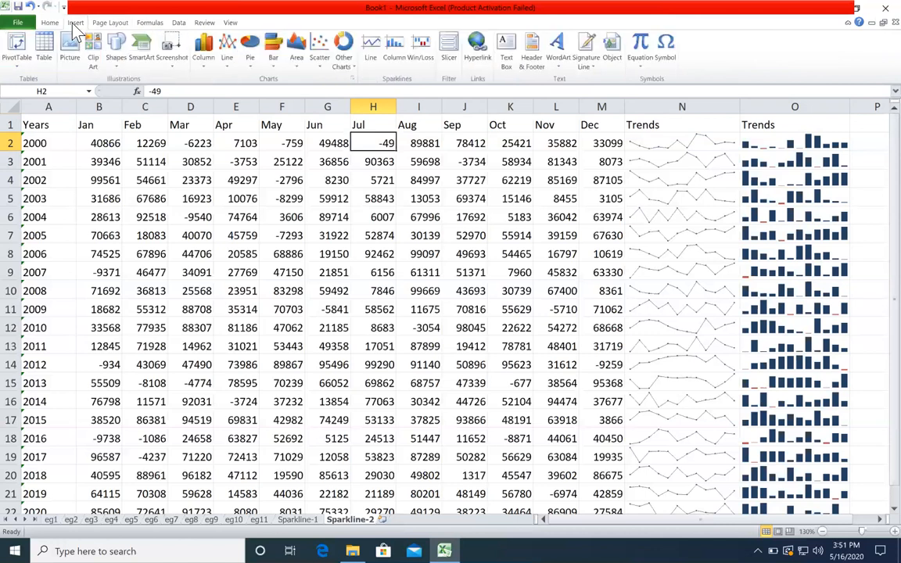
{"action": "left_click", "coordinate": [149, 22]}
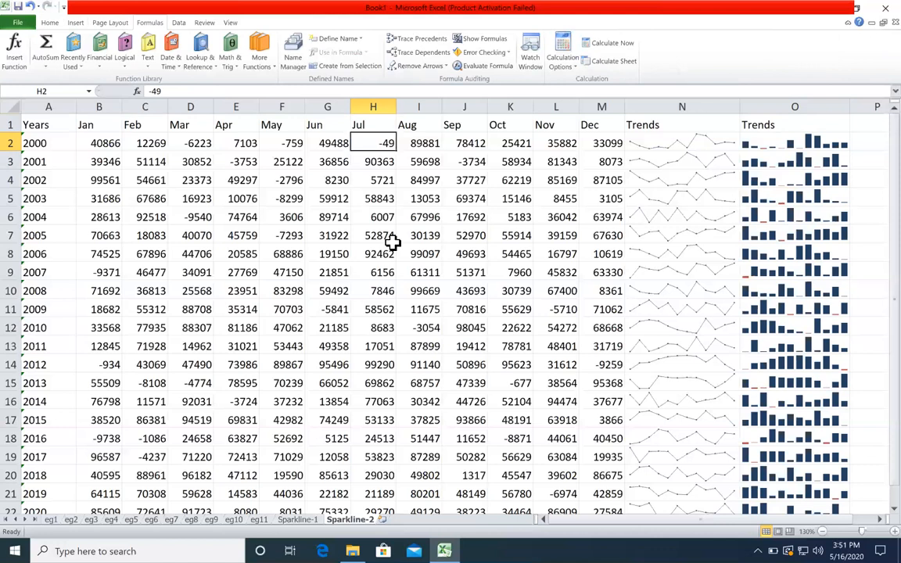
{"action": "left_click", "coordinate": [391, 217]}
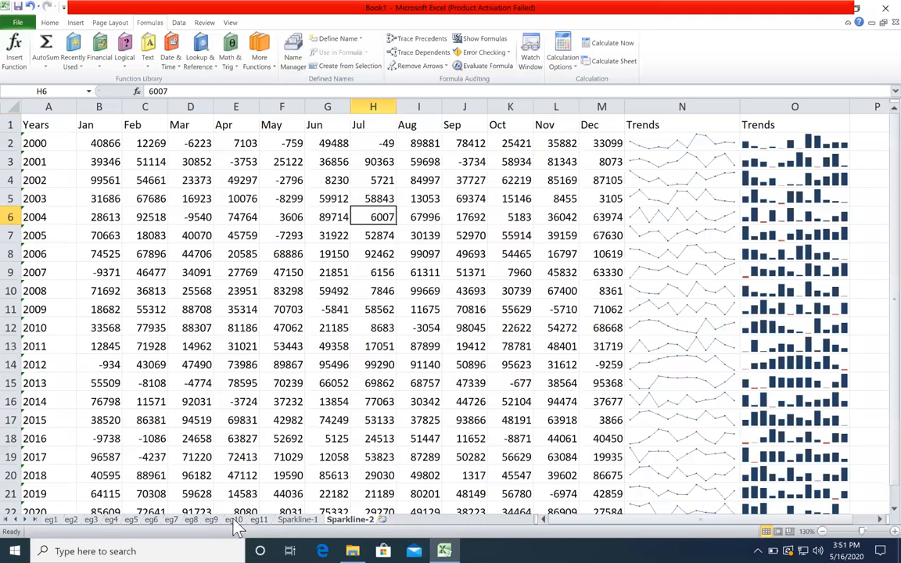
- Review the chart examples on sheets eg2 through eg10 and Sparkline-1, finishing on sheet Sparkline-2
{"action": "left_click", "coordinate": [151, 521]}
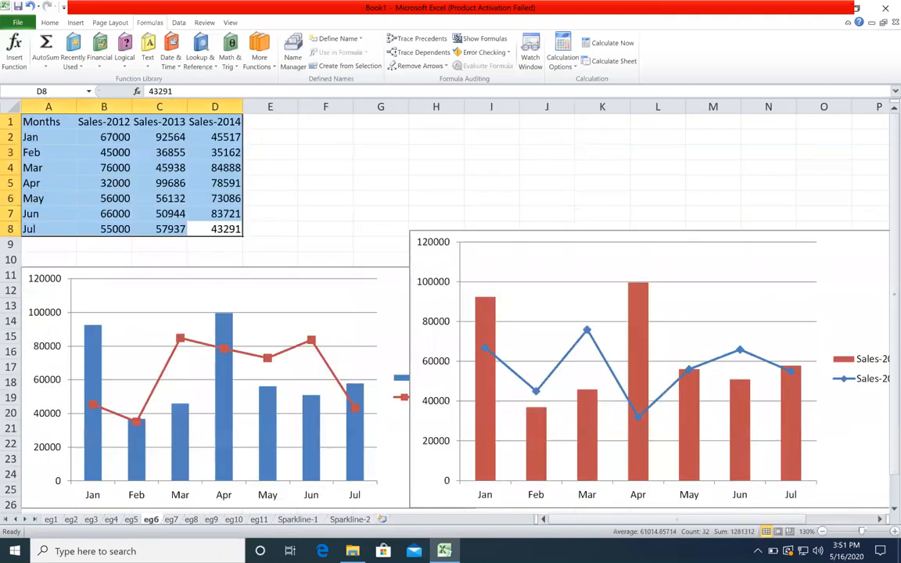
{"action": "left_click", "coordinate": [112, 520]}
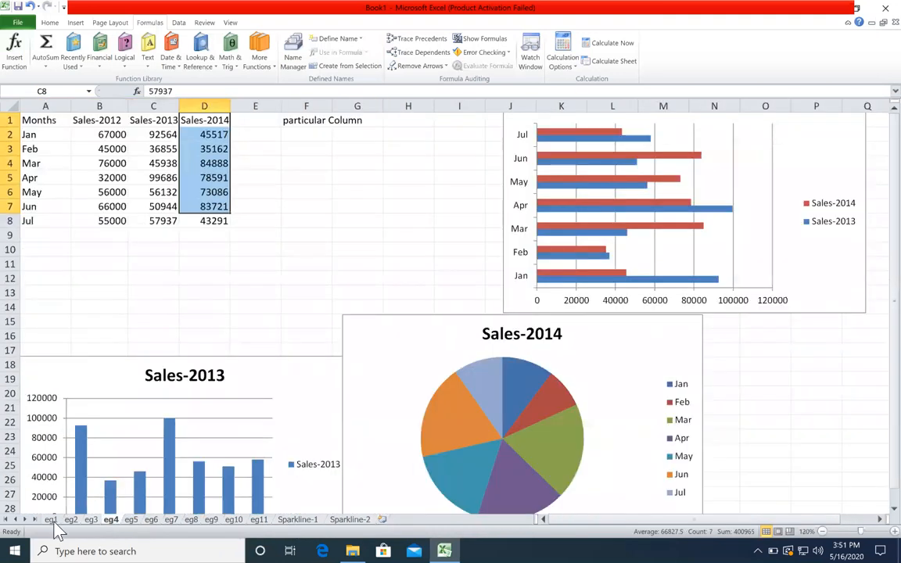
{"action": "left_click", "coordinate": [91, 519]}
{"action": "left_click", "coordinate": [70, 519]}
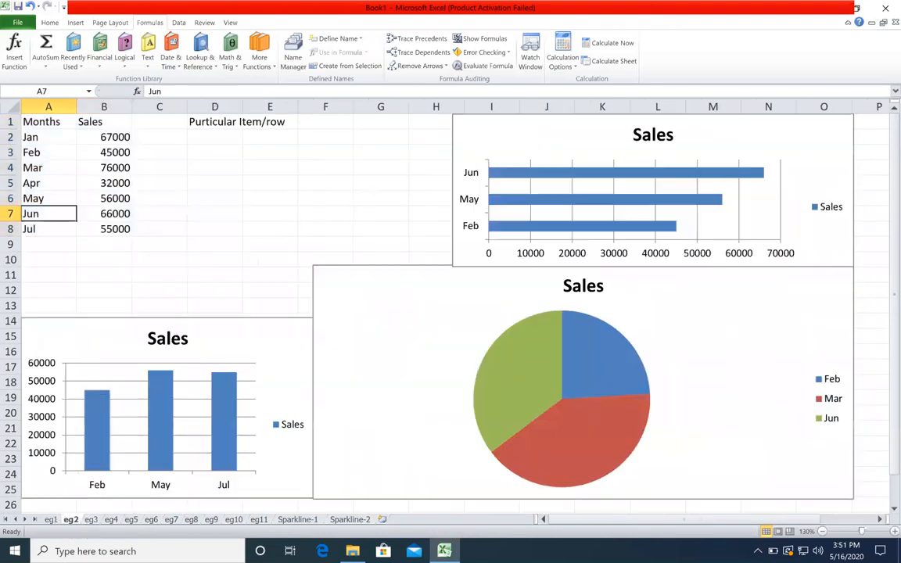
{"action": "left_click", "coordinate": [116, 520]}
{"action": "left_click", "coordinate": [153, 520]}
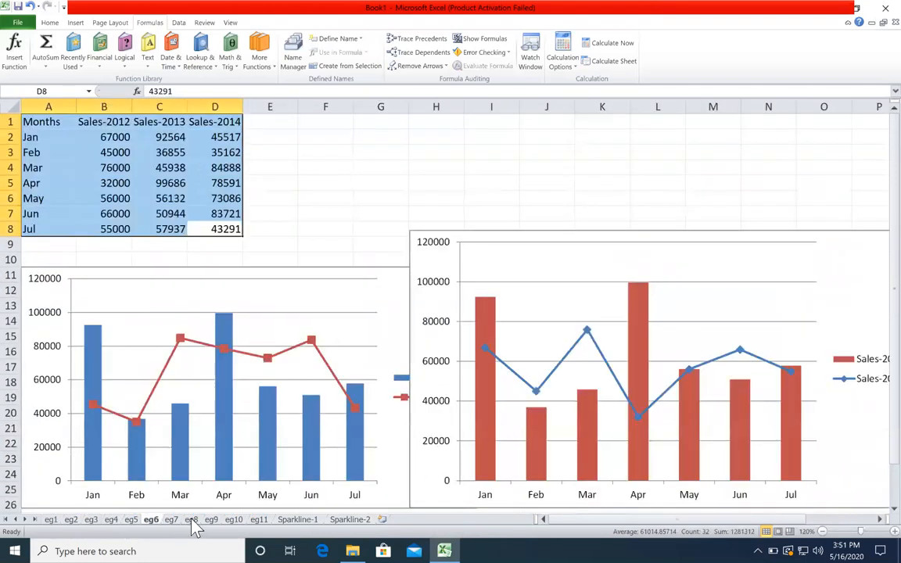
{"action": "left_click", "coordinate": [171, 519]}
{"action": "left_click", "coordinate": [233, 519]}
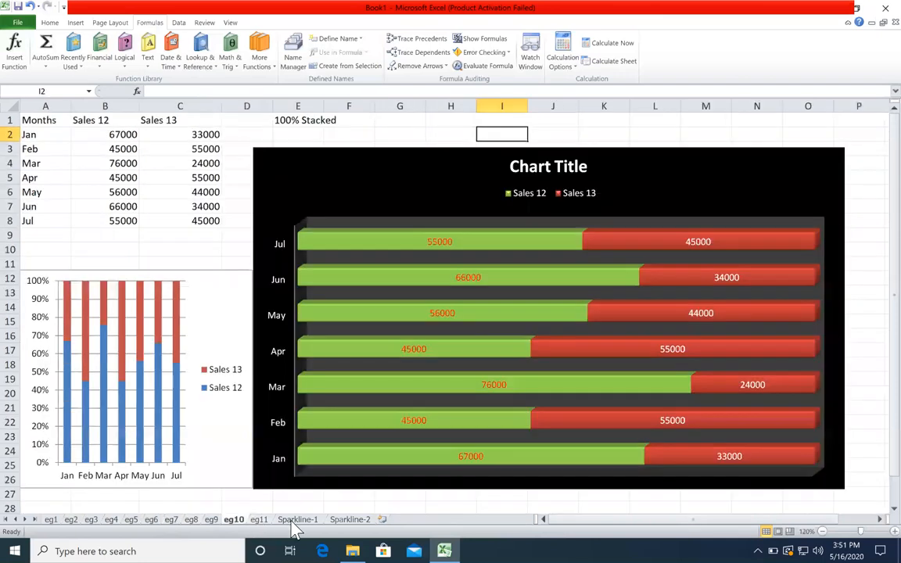
{"action": "left_click", "coordinate": [298, 520]}
{"action": "key", "text": "ctrl+Page_Down"}
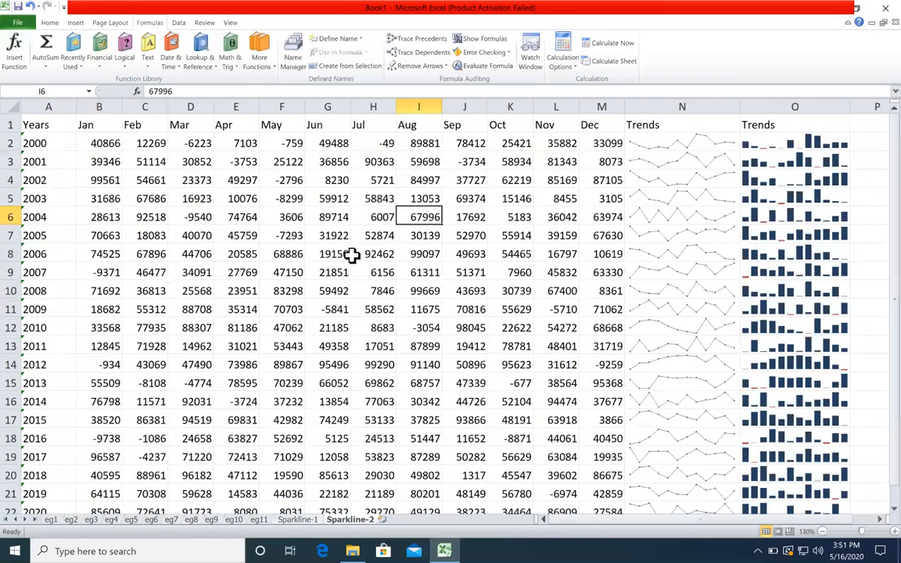
{"action": "left_click", "coordinate": [352, 237]}
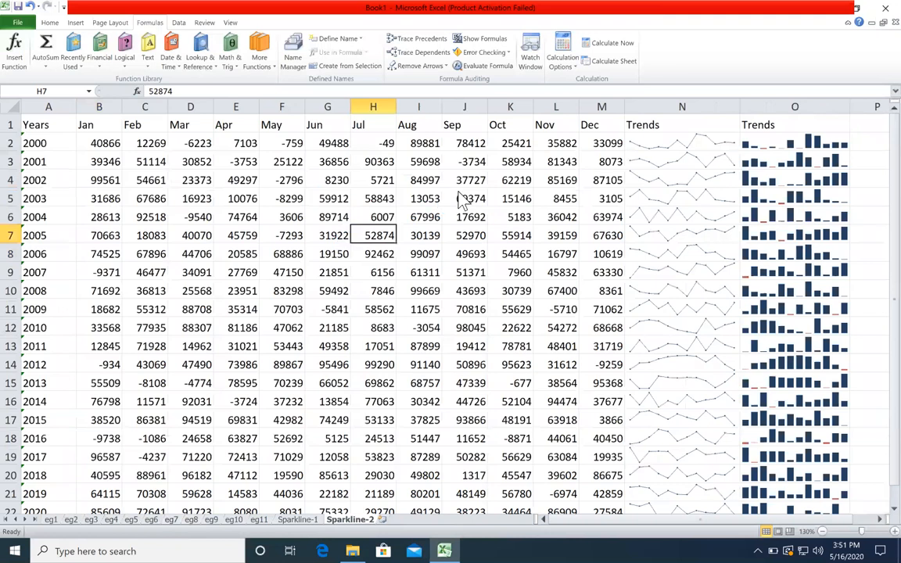
{"action": "key", "text": "F12"}
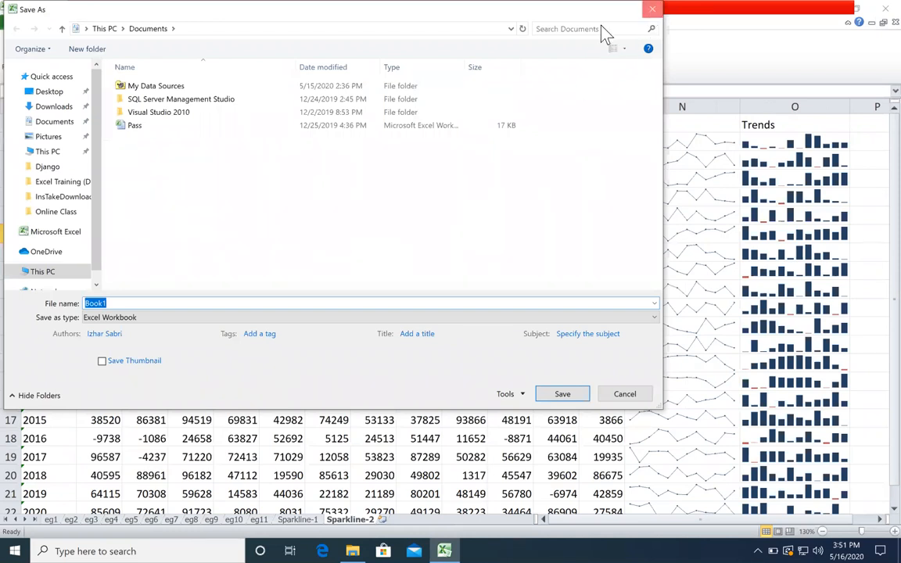
{"action": "left_click", "coordinate": [652, 9]}
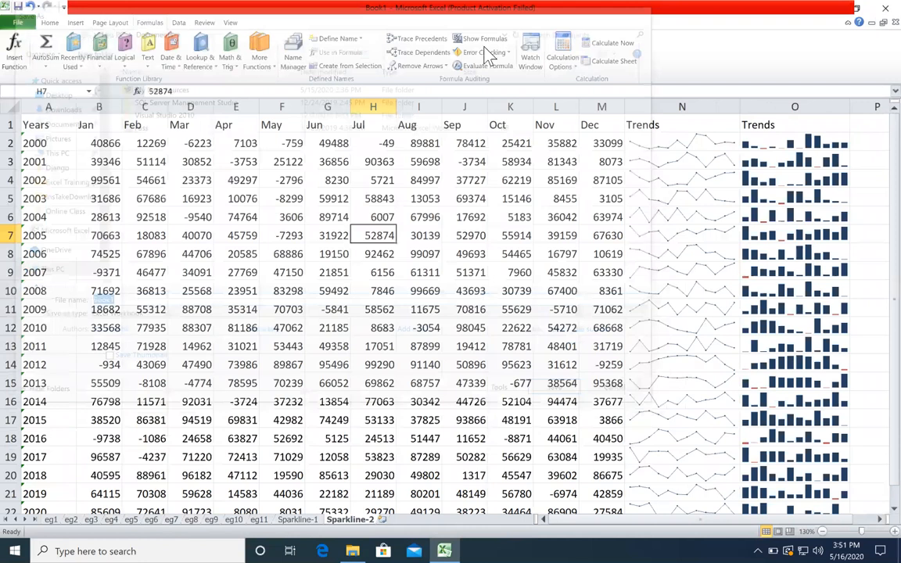
{"action": "left_click", "coordinate": [75, 21]}
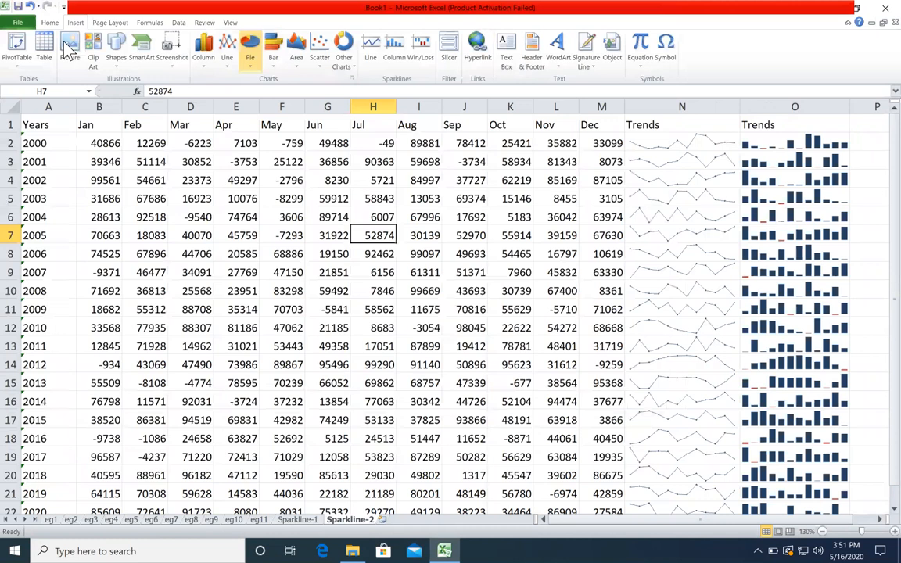
{"action": "left_click", "coordinate": [110, 24]}
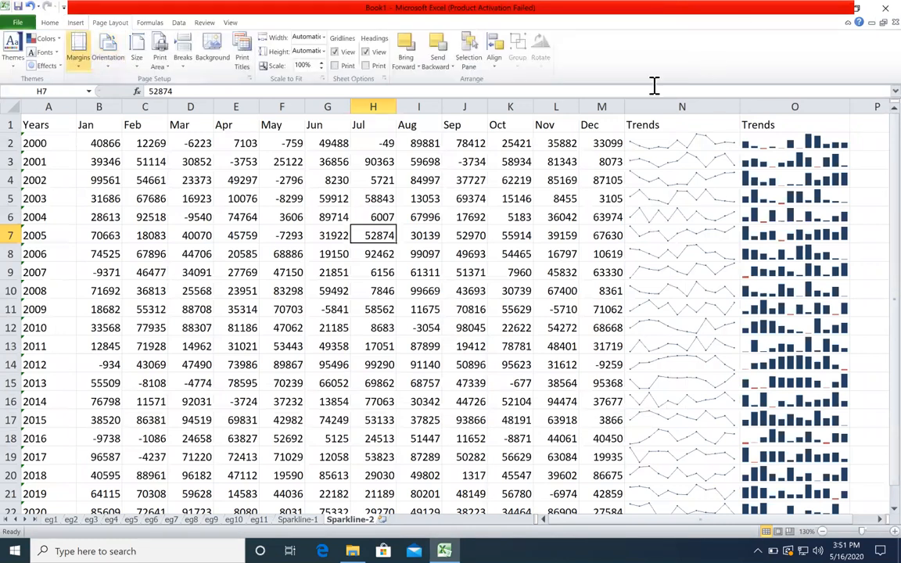
{"action": "left_click", "coordinate": [75, 23]}
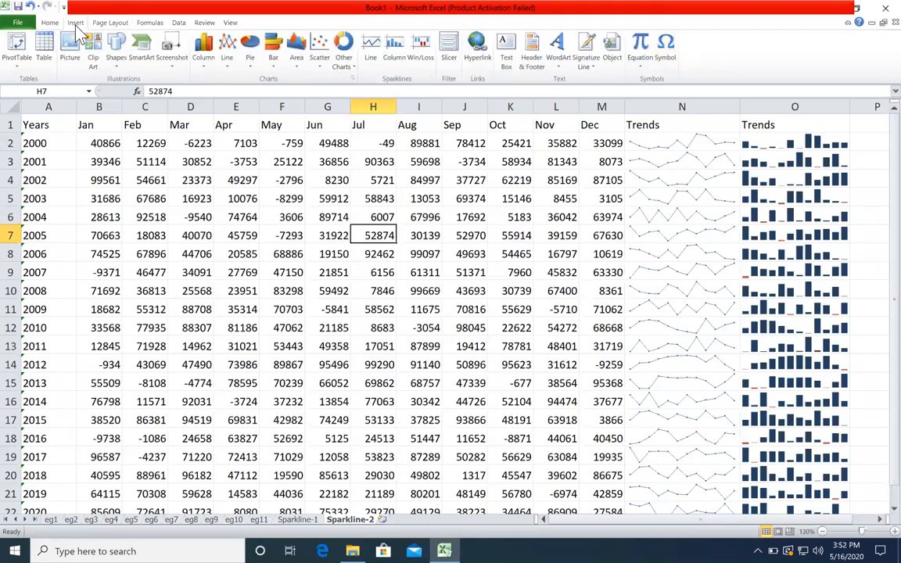
{"action": "left_click", "coordinate": [380, 142]}
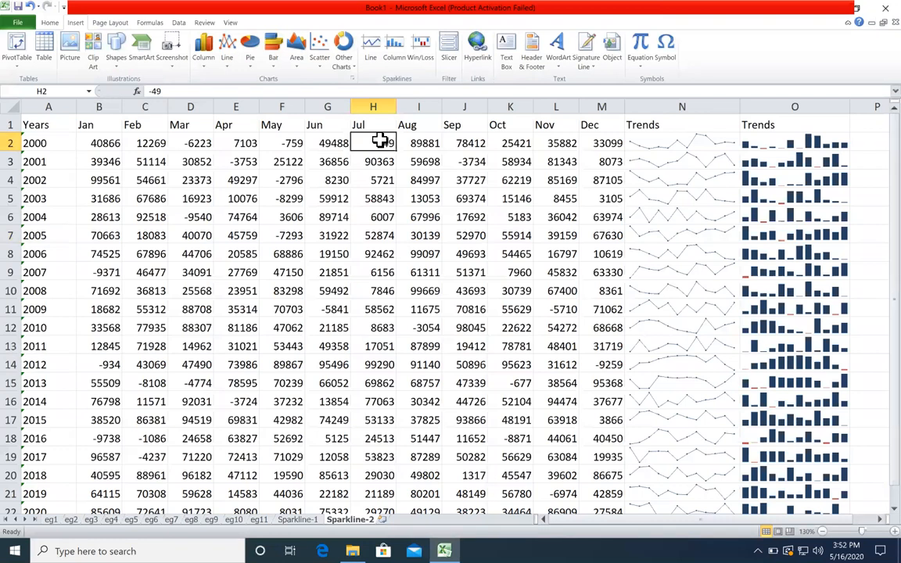
{"action": "left_click", "coordinate": [236, 177]}
{"action": "left_click", "coordinate": [185, 183]}
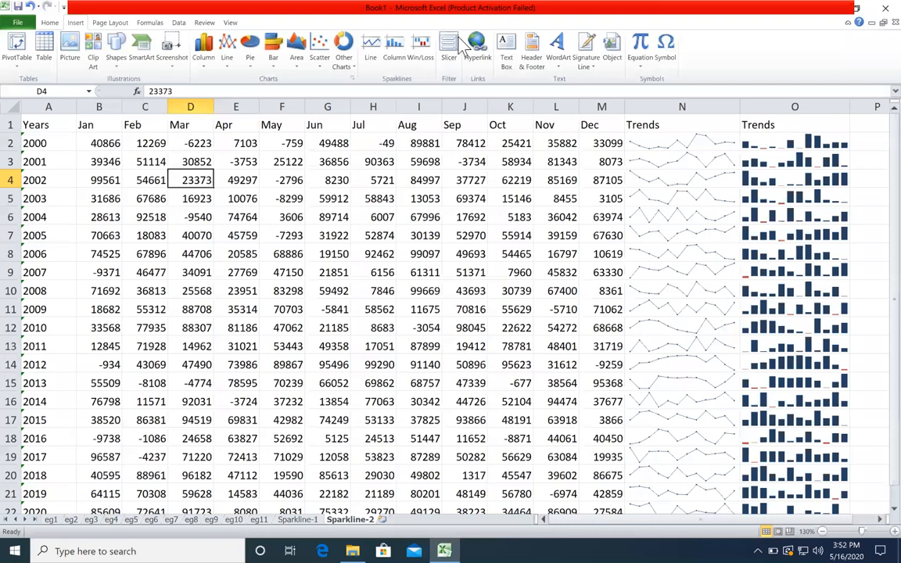
{"action": "key", "text": "Up"}
{"action": "key", "text": "Right"}
{"action": "key", "text": "Right"}
{"action": "key", "text": "Right"}
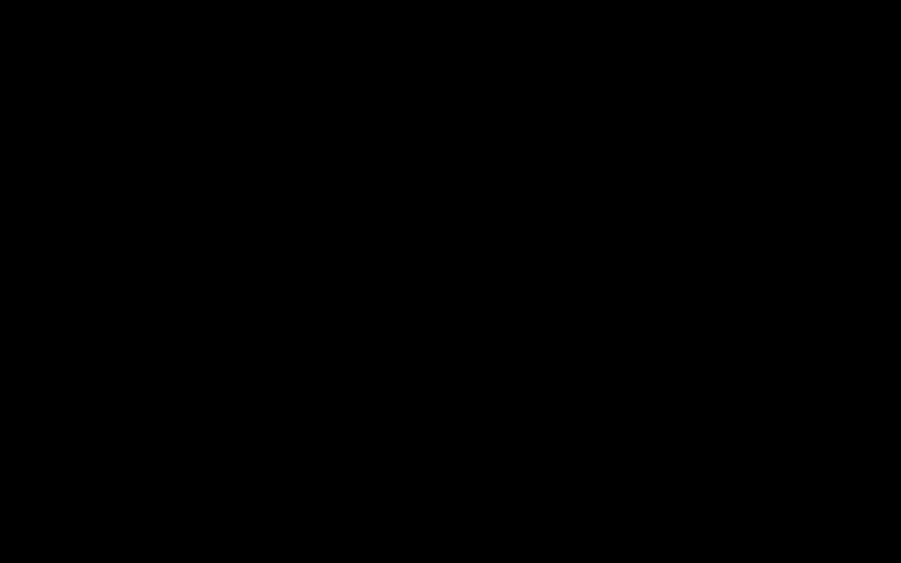